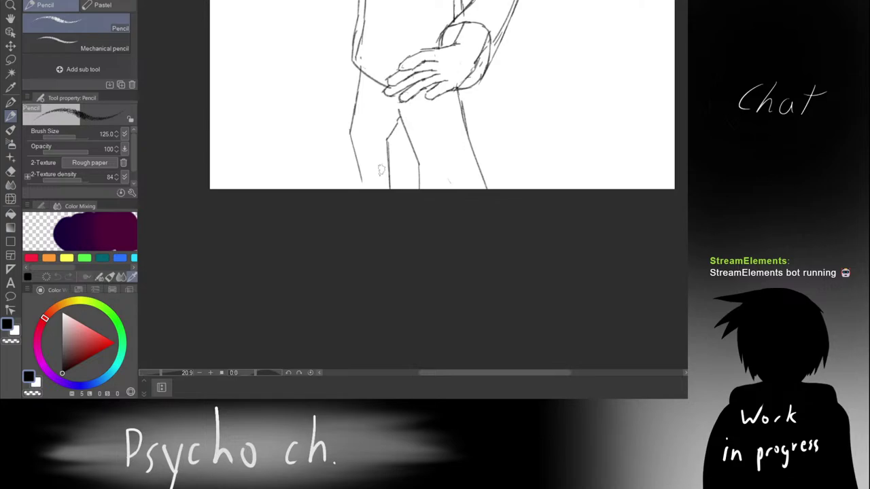
Step: Erase the lower end of the right leg's outer outline and redraw it with the Pencil down to the canvas edge
scroll(380, 170, "down", 4)
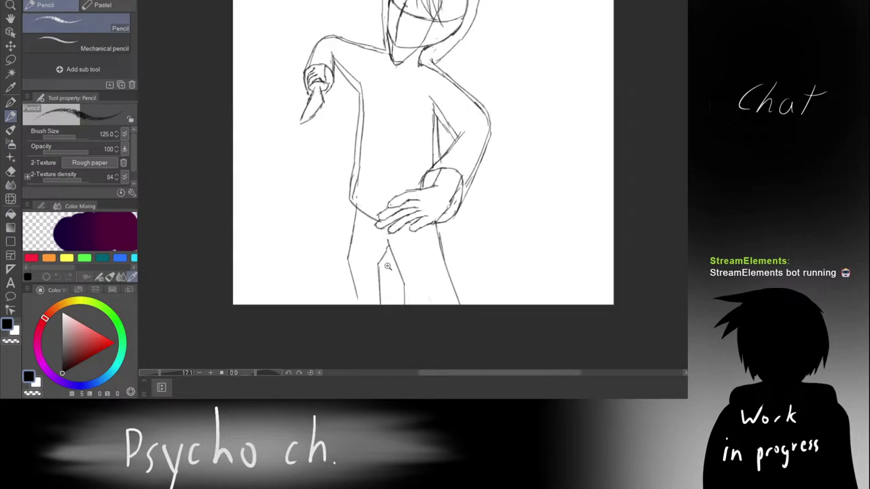
scroll(388, 269, "up", 5)
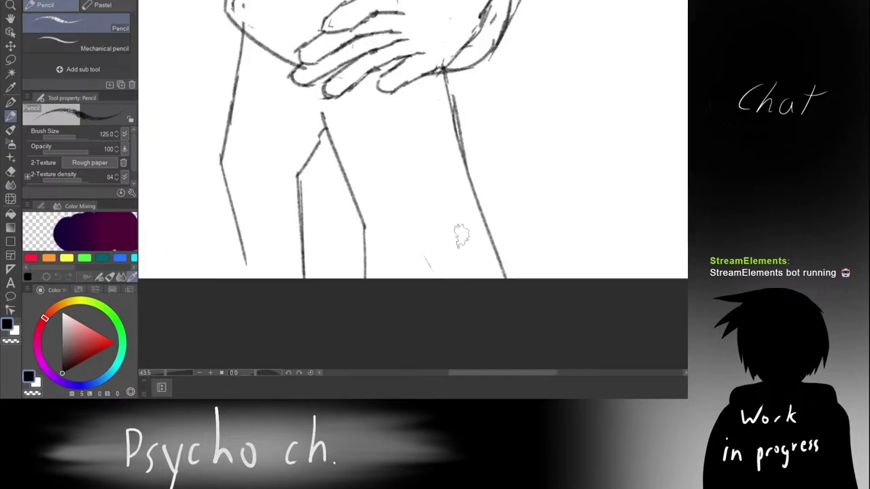
mouse_move(448, 245)
left_mouse_down()
mouse_move(499, 273)
mouse_move(488, 265)
left_mouse_up()
key("e")
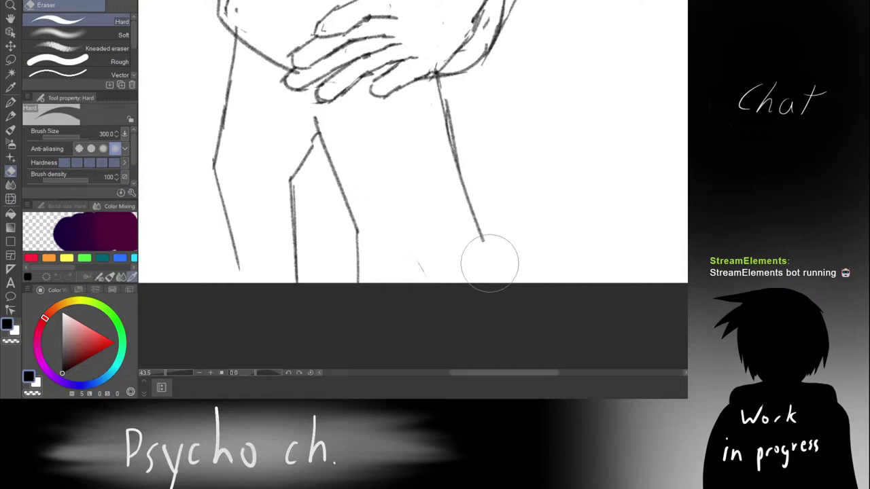
key("p")
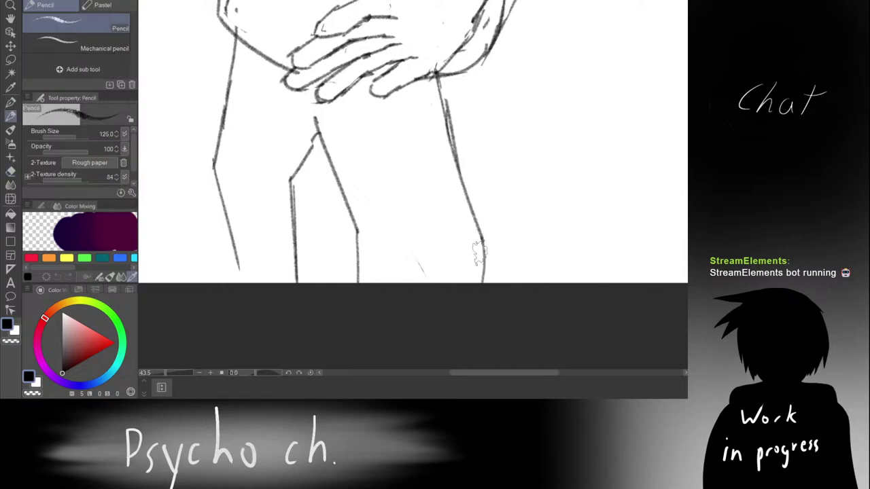
left_click_drag(485, 244, 490, 282)
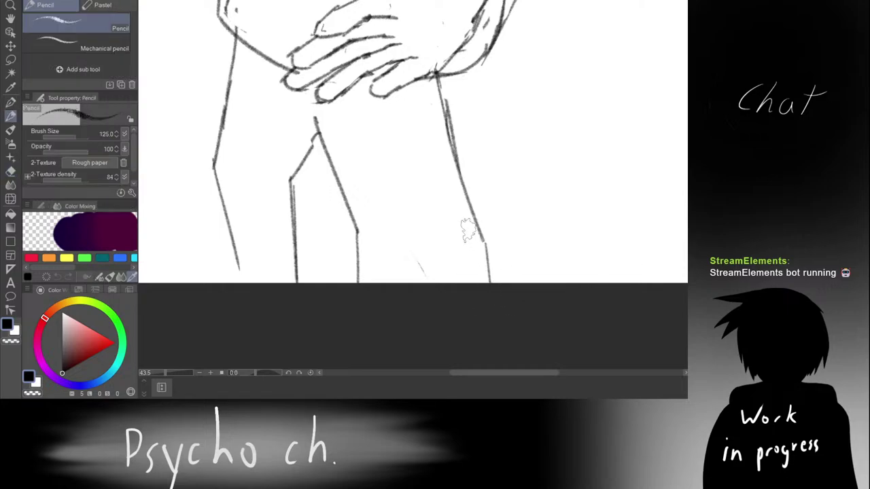
scroll(457, 227, "down", 3)
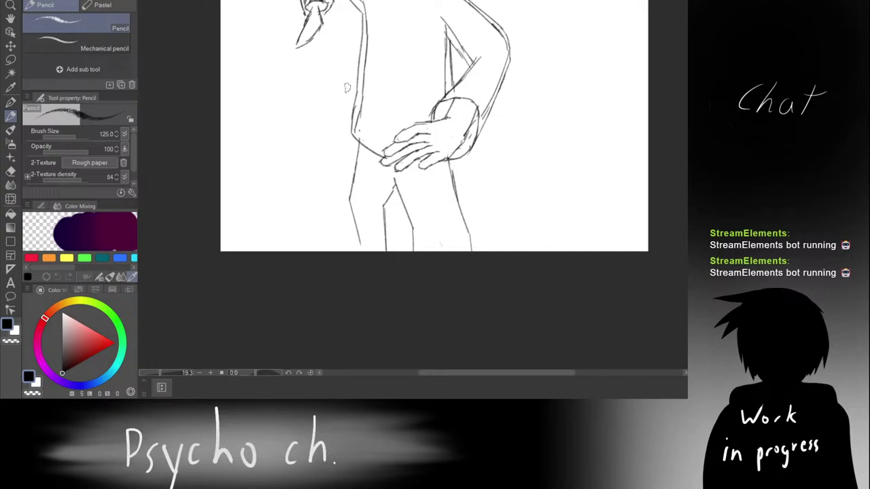
Step: Set up the Mapping pen at brush size 50 for inking the head and tint the sketch layer light blue
left_click_drag(348, 88, 357, 281)
scroll(400, 153, "up", 3)
scroll(449, 136, "up", 4)
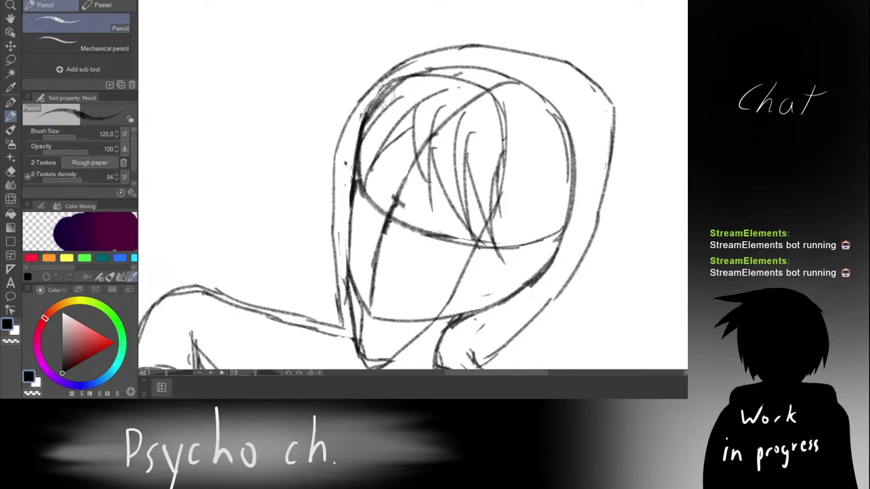
key("p")
left_click(112, 74)
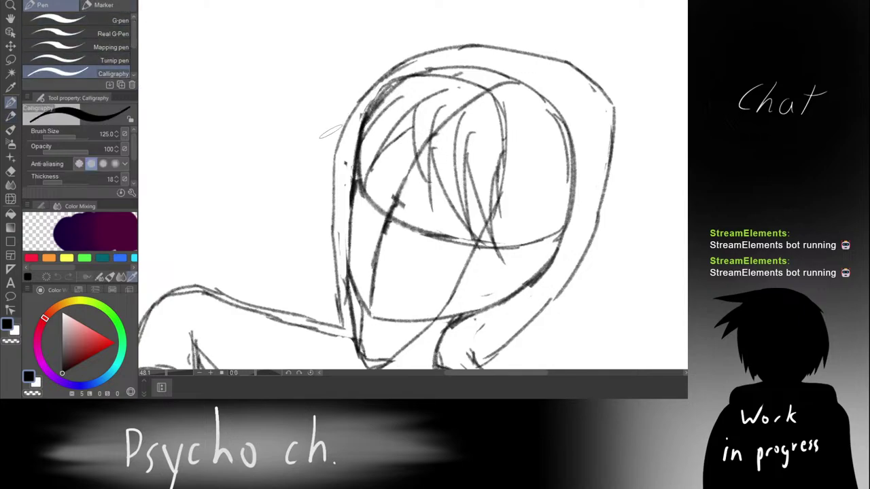
key("period")
key("period")
key("period")
key("period")
key("period")
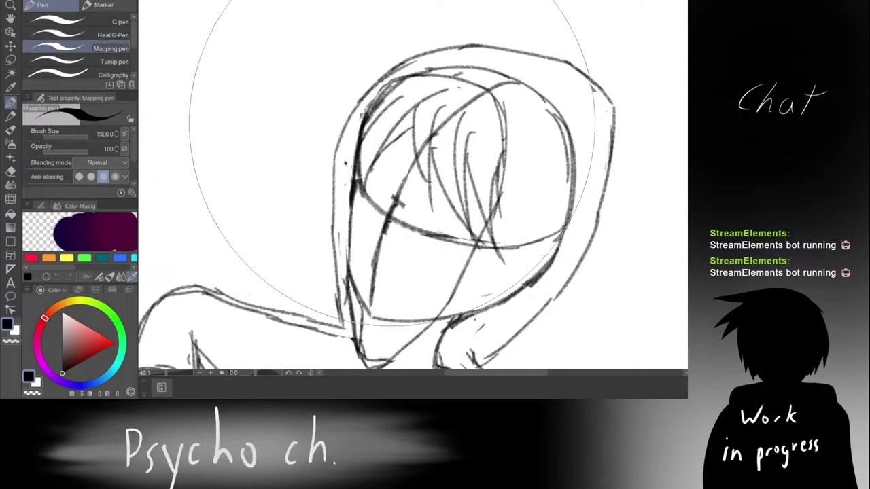
key("bracketleft")
key("bracketleft")
key("bracketleft")
key("bracketleft")
key("bracketleft")
key("bracketleft")
key("bracketleft")
key("bracketleft")
key("bracketleft")
key("bracketleft")
key("bracketleft")
key("bracketleft")
key("bracketleft")
key("bracketleft")
key("bracketleft")
key("bracketleft")
key("bracketleft")
key("bracketleft")
key("bracketleft")
key("bracketleft")
left_click_drag(376, 121, 394, 127)
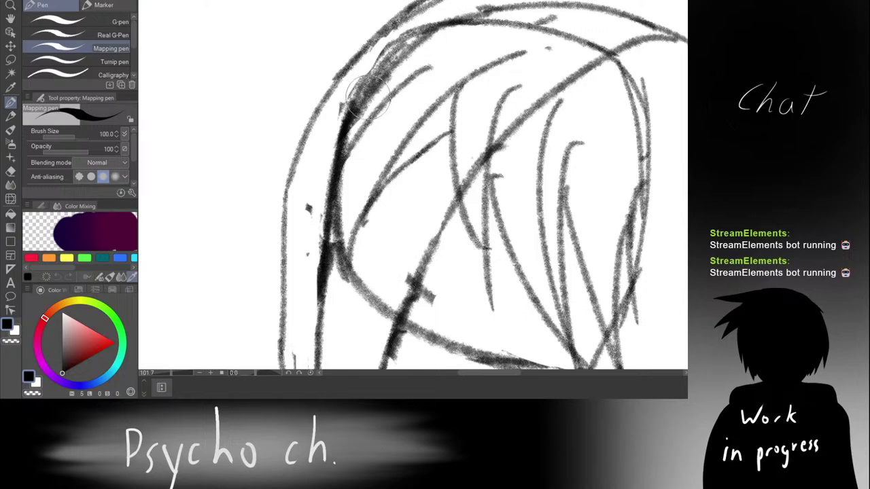
scroll(367, 88, "down", 5)
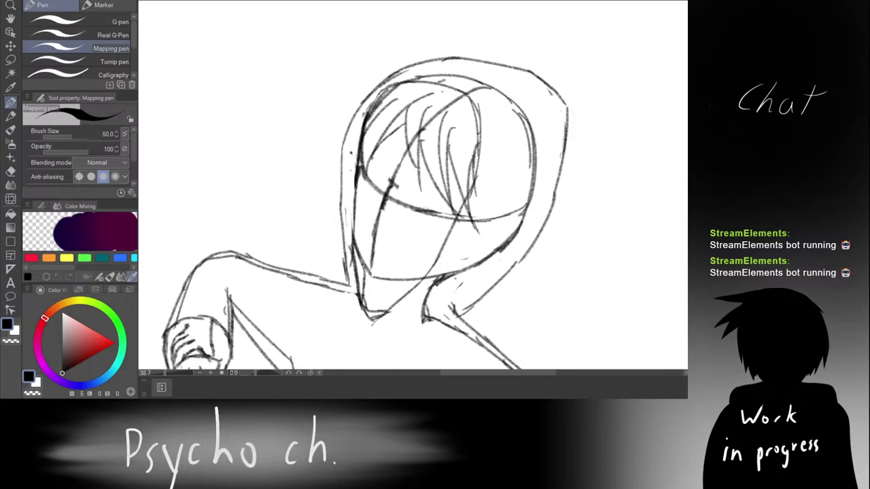
key("ctrl+b")
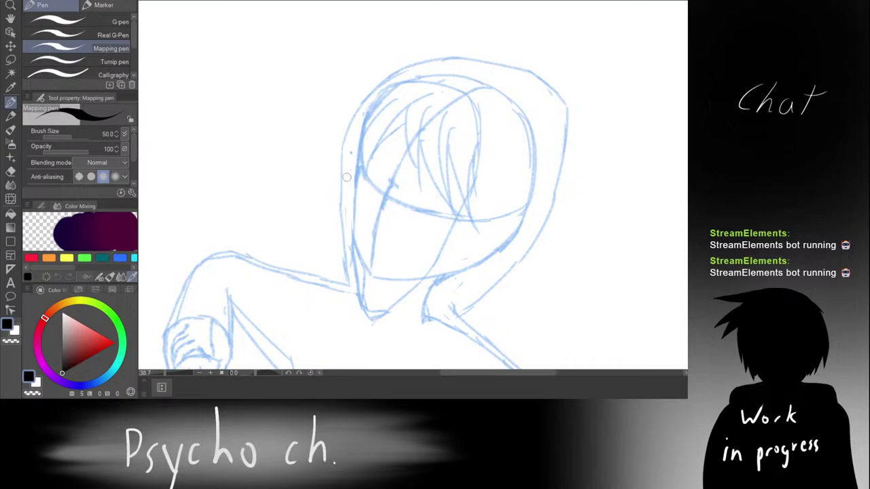
Step: Ink the upper part of the face's left side contour over the sketch, redoing strokes until the line fits
left_click_drag(360, 147, 355, 197)
key("ctrl+z")
mouse_move(361, 137)
left_mouse_down()
mouse_move(354, 248)
mouse_move(361, 299)
left_mouse_up()
key("ctrl+z")
key("ctrl+z")
left_click_drag(353, 249, 361, 302)
key("ctrl+z")
left_click_drag(353, 240, 359, 286)
key("ctrl+z")
left_click_drag(352, 236, 360, 301)
key("ctrl+z")
left_click_drag(352, 235, 354, 299)
Step: Extend the face's left side contour in one long curved stroke toward the chin, retrying it until it follows the sketch
scroll(360, 268, "up", 5)
left_click_drag(363, 211, 367, 190)
key("ctrl+z")
left_click_drag(340, 129, 339, 214)
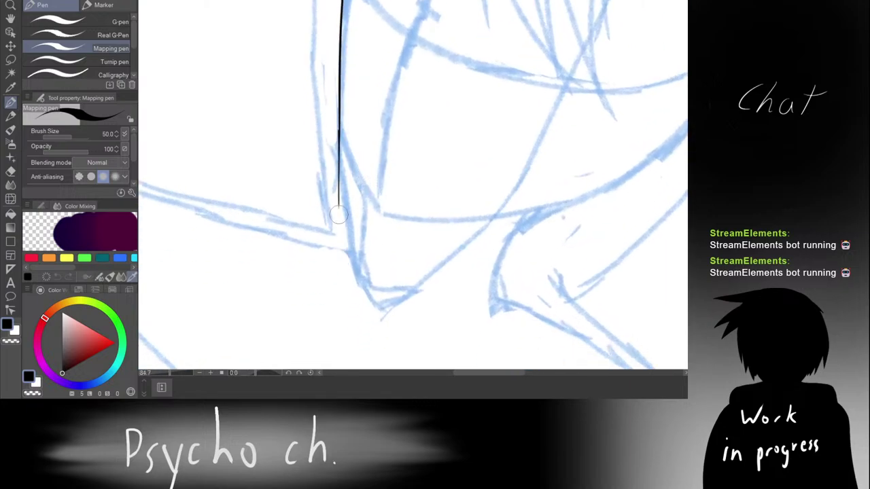
key("ctrl+z")
left_click_drag(341, 135, 343, 248)
key("ctrl+z")
left_click_drag(340, 129, 344, 253)
key("ctrl+z")
key("ctrl+z")
left_click_drag(340, 125, 349, 231)
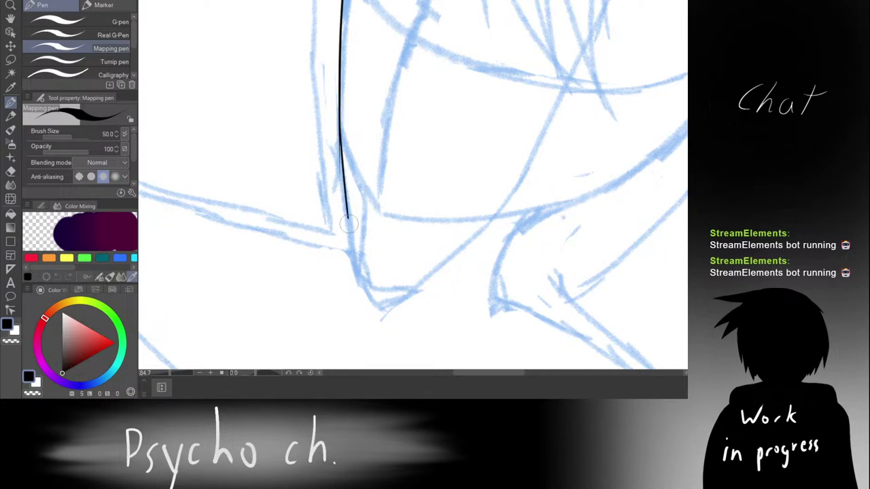
key("ctrl+z")
left_click_drag(340, 119, 368, 326)
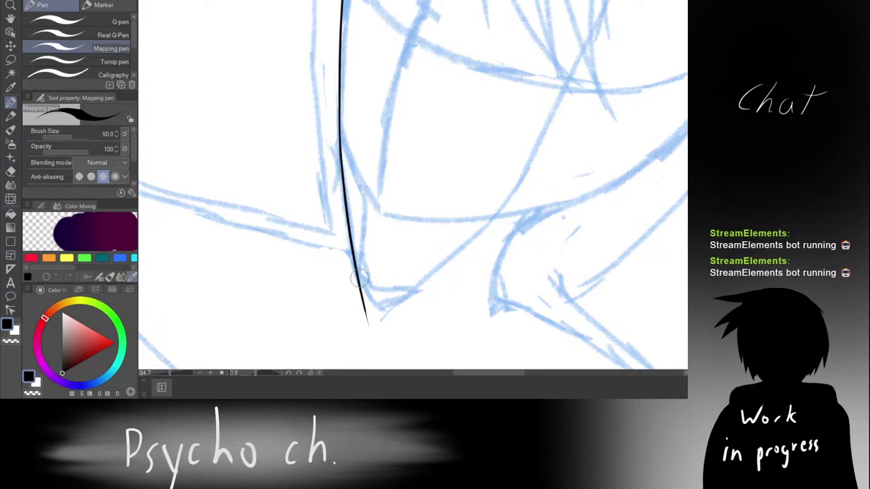
Step: Remove the overshooting end of the left contour and ink the short angled segment down to the chin point
left_click_drag(358, 276, 379, 310)
key("ctrl+z")
key("ctrl+z")
left_click_drag(353, 265, 377, 308)
key("e")
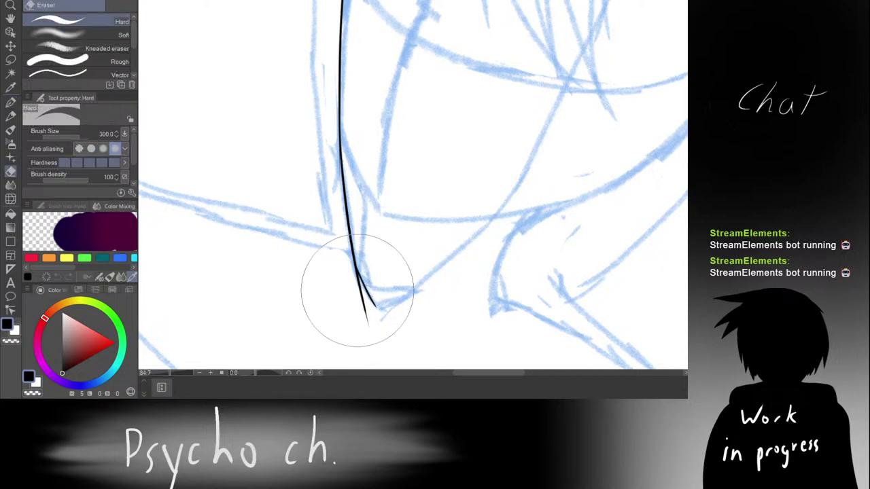
mouse_move(366, 343)
left_mouse_down()
mouse_move(346, 280)
mouse_move(376, 310)
left_mouse_up()
key("p")
key("ctrl+z")
left_click_drag(357, 269, 382, 310)
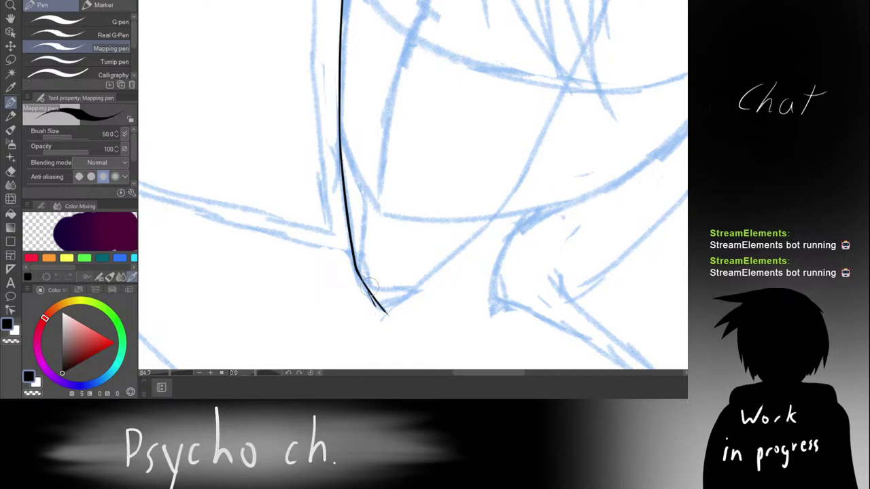
key("ctrl+z")
left_click_drag(358, 272, 379, 309)
Step: Flip the canvas view horizontally and ink the upper section of the opposite face contour beside the hair strands
key("h")
left_click_drag(356, 227, 365, 246)
mouse_move(328, 78)
left_mouse_down()
mouse_move(322, 126)
mouse_move(332, 186)
left_mouse_up()
key("ctrl+z")
key("ctrl+z")
left_click_drag(323, 121, 335, 178)
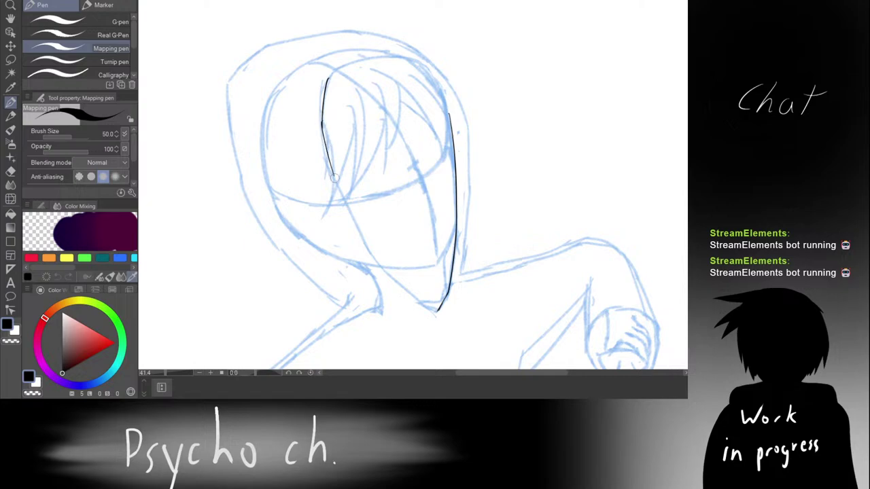
key("ctrl+z")
left_click_drag(323, 122, 331, 174)
key("ctrl+z")
mouse_move(322, 123)
left_mouse_down()
mouse_move(329, 170)
mouse_move(360, 229)
left_mouse_up()
key("ctrl+z")
Step: Continue the second face contour past the horizontal guide curve, redoing strokes along the cheek until the line fits
left_click_drag(327, 163, 360, 228)
key("ctrl+z")
left_click_drag(327, 163, 375, 249)
key("ctrl+z")
left_click_drag(350, 212, 390, 282)
key("ctrl+z")
left_click_drag(352, 212, 382, 270)
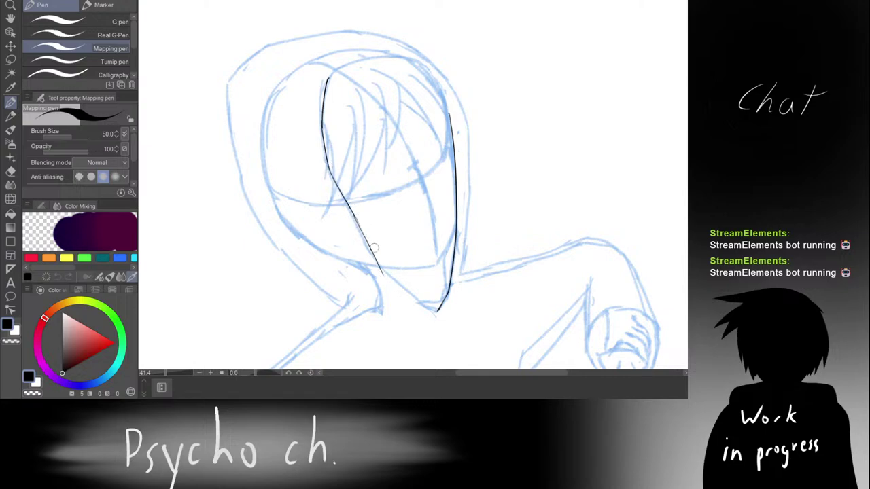
key("ctrl+z")
key("ctrl+z")
left_click_drag(329, 166, 369, 258)
key("ctrl+z")
key("ctrl+z")
left_click_drag(348, 205, 390, 286)
key("ctrl+z")
left_click_drag(365, 240, 412, 288)
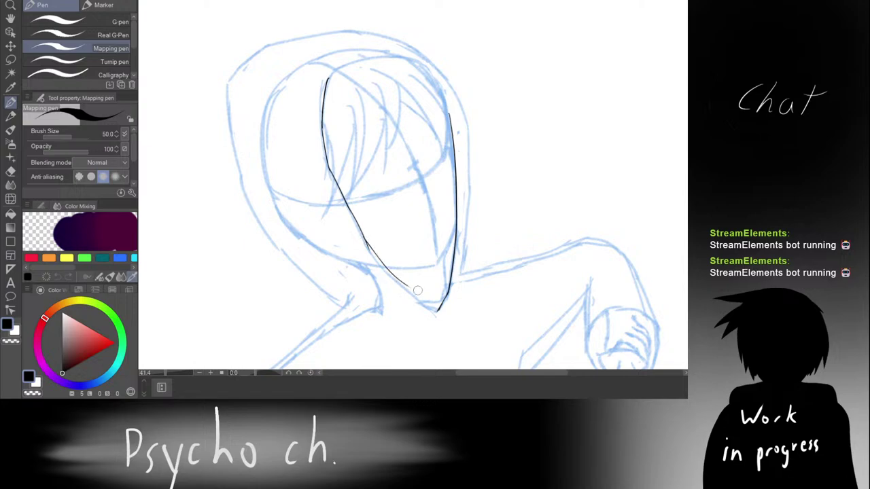
key("ctrl+z")
scroll(367, 240, "up", 1)
key("ctrl+z")
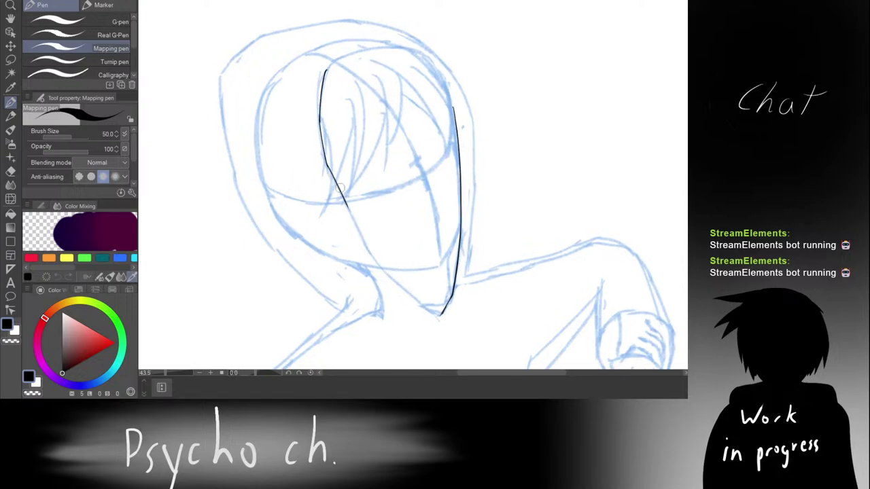
key("ctrl+z")
Step: Ink the cheek and jaw section of the second face contour along the sketch, retrying the joining stroke
mouse_move(344, 203)
left_mouse_down()
mouse_move(375, 247)
mouse_move(334, 136)
left_mouse_up()
scroll(338, 129, "up", 5)
scroll(328, 112, "up", 1)
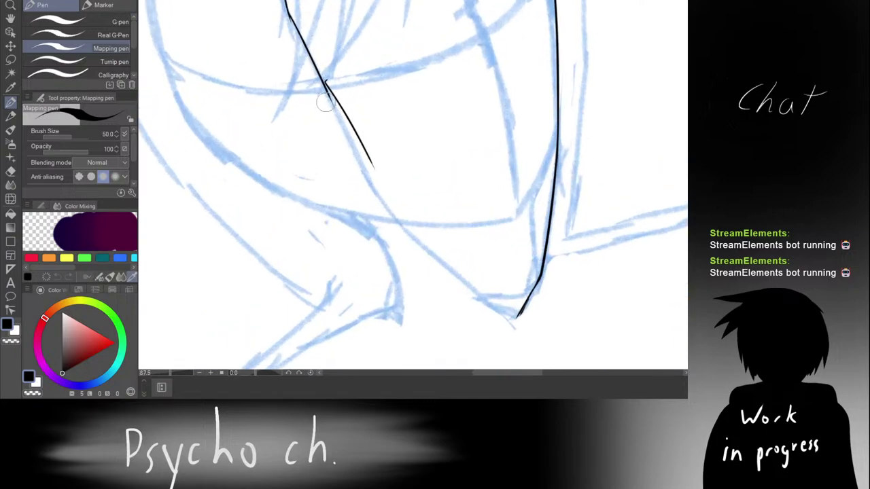
key("ctrl+z")
left_click_drag(327, 91, 363, 155)
key("ctrl+z")
key("ctrl+z")
left_click_drag(339, 115, 361, 156)
key("ctrl+z")
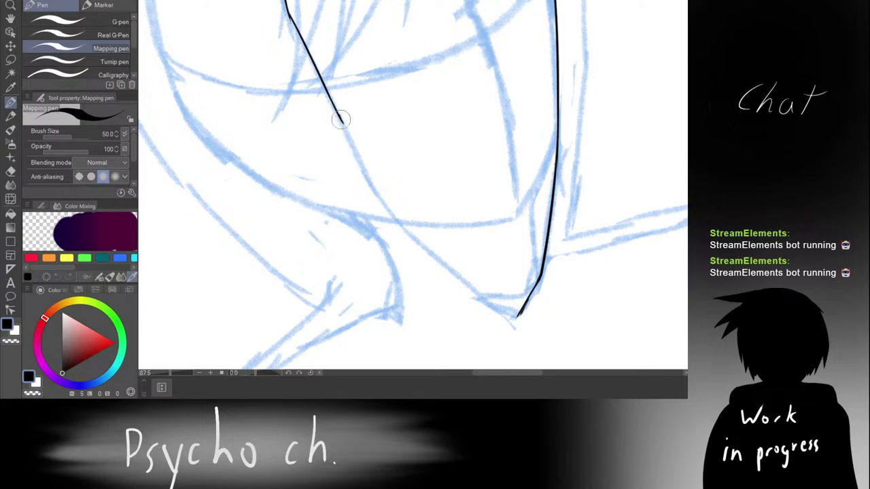
mouse_move(340, 117)
left_mouse_down()
mouse_move(405, 214)
mouse_move(386, 205)
mouse_move(433, 255)
left_mouse_up()
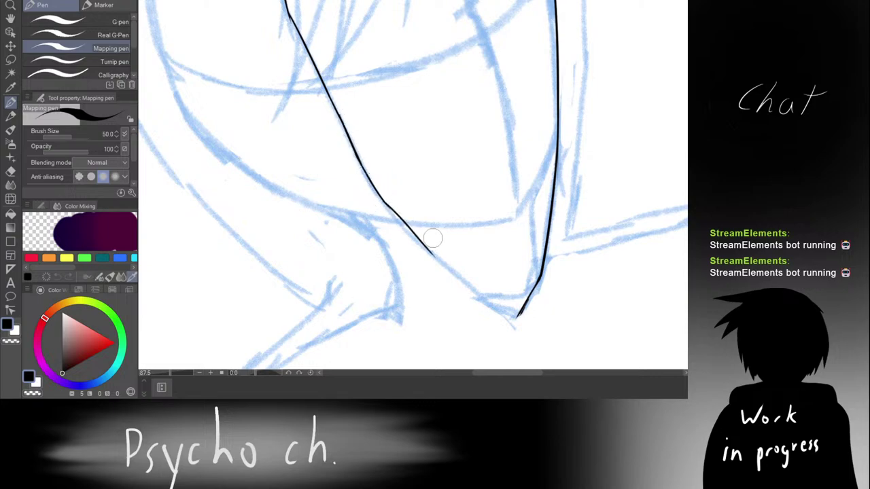
Step: Complete the jawline by inking its last section down to the chin point, joining it to the other contour
mouse_move(398, 233)
left_mouse_down()
mouse_move(332, 161)
mouse_move(442, 229)
left_mouse_up()
key("ctrl+z")
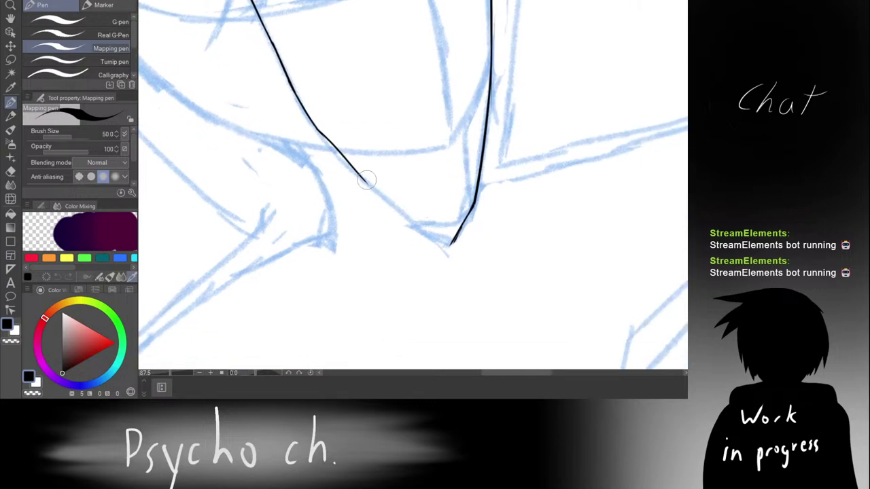
left_click_drag(360, 174, 452, 245)
key("ctrl+z")
mouse_move(356, 172)
left_mouse_down()
mouse_move(420, 219)
mouse_move(404, 206)
mouse_move(409, 215)
mouse_move(439, 225)
mouse_move(402, 213)
mouse_move(462, 251)
left_mouse_up()
key("ctrl+z")
key("ctrl+z")
left_click_drag(408, 209, 452, 244)
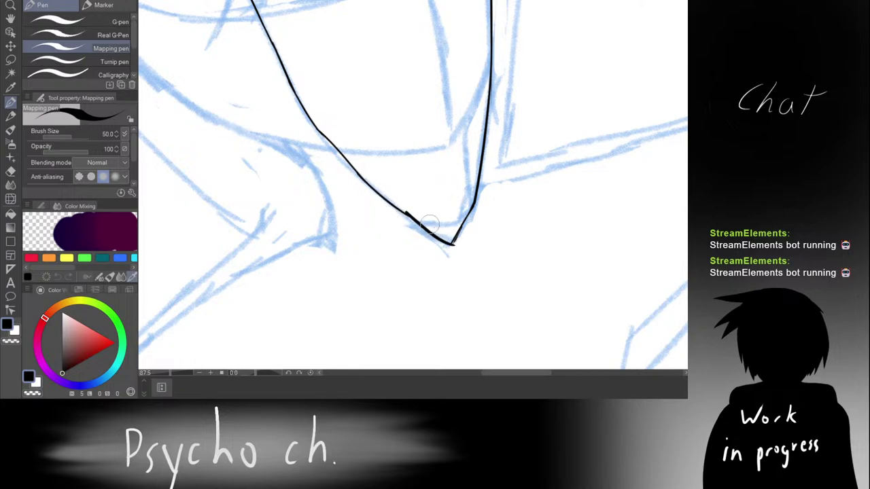
key("ctrl+z")
left_click_drag(406, 212, 449, 238)
left_click_drag(396, 206, 454, 240)
Step: Clean up the overshooting and doubled lines around the chin point with the Hard eraser at size 100
scroll(445, 224, "up", 6)
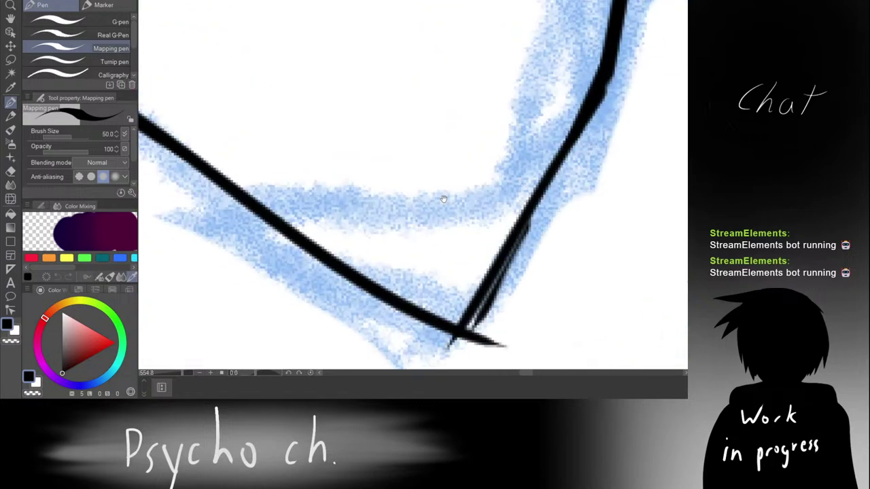
key("e")
key("[")
key("[")
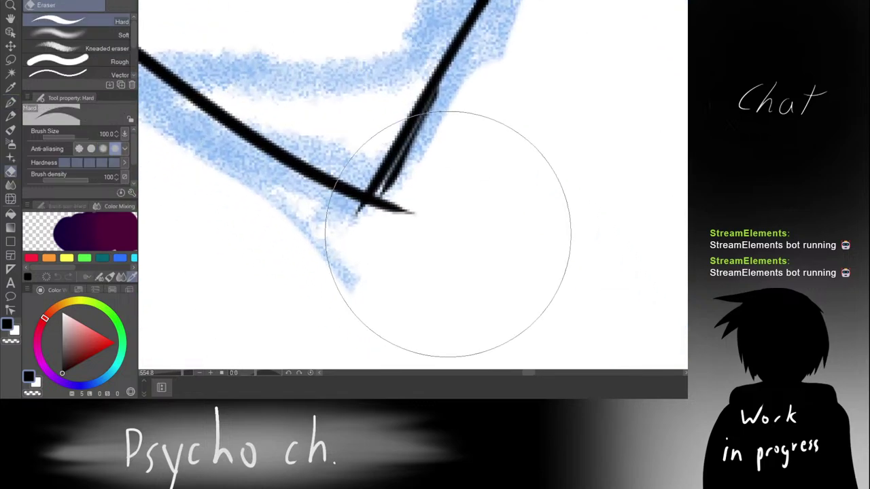
mouse_move(410, 228)
left_mouse_down()
mouse_move(414, 196)
mouse_move(403, 205)
mouse_move(403, 194)
mouse_move(384, 222)
mouse_move(478, 62)
left_mouse_up()
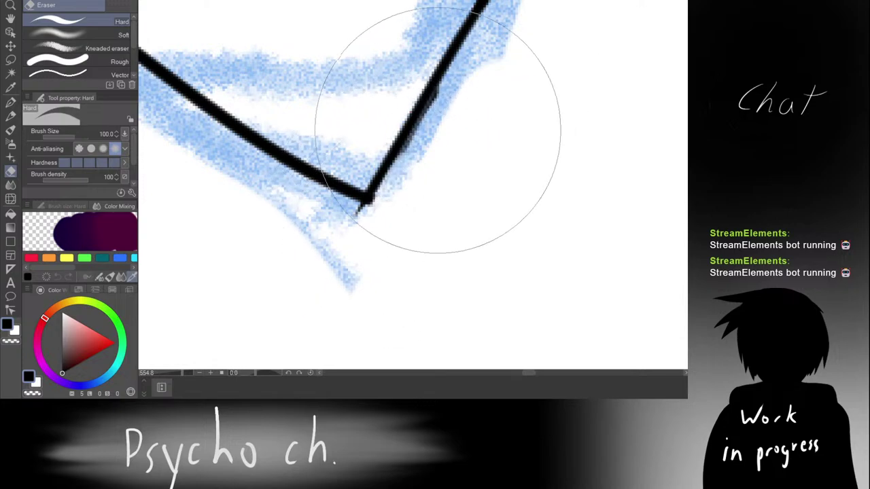
left_click_drag(434, 135, 405, 155)
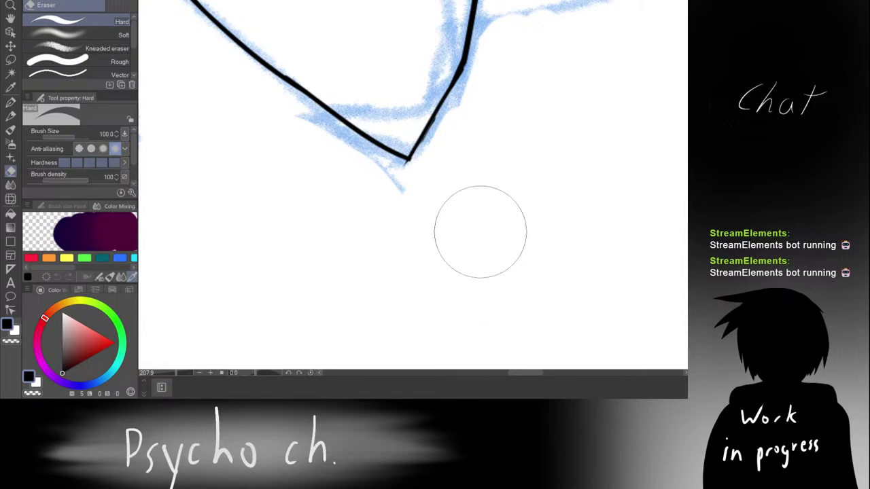
Step: Ink the short inner contour line beside the jaw edge with the Mapping pen, curving down to meet it above the chin
scroll(388, 187, "down", 7)
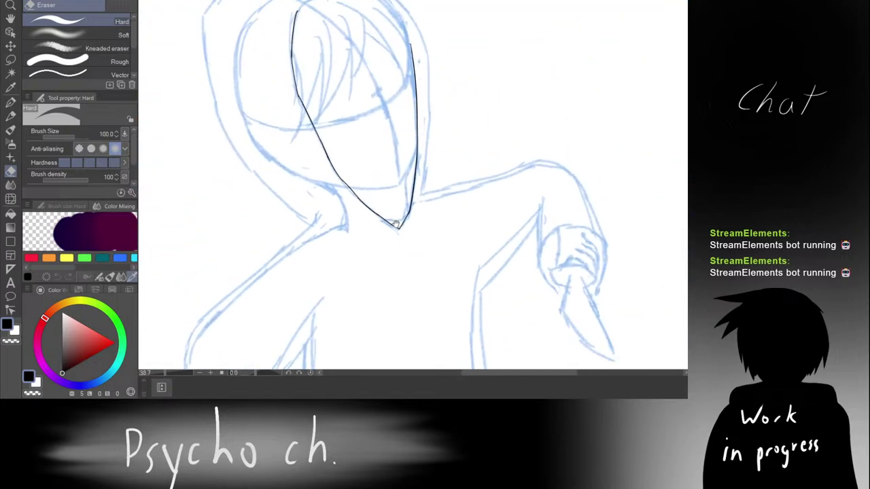
scroll(391, 193, "up", 6)
key("p")
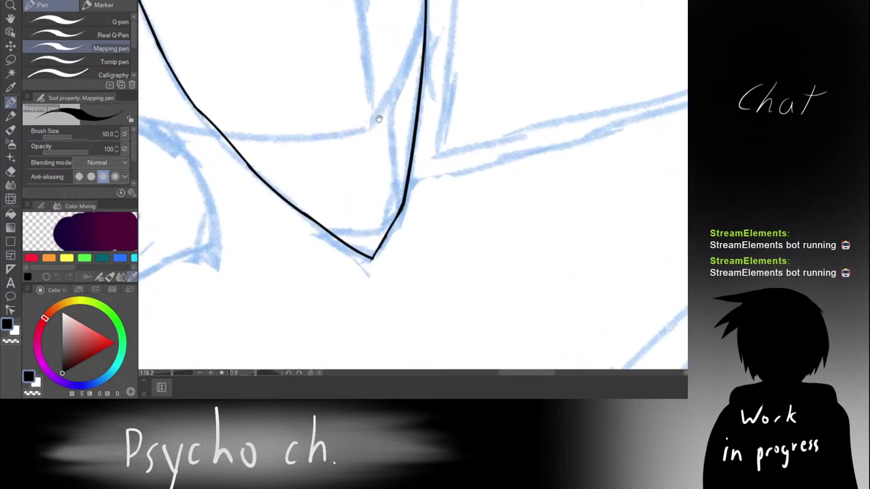
mouse_move(408, 76)
left_mouse_down()
mouse_move(407, 123)
mouse_move(398, 126)
left_mouse_up()
key("ctrl+z")
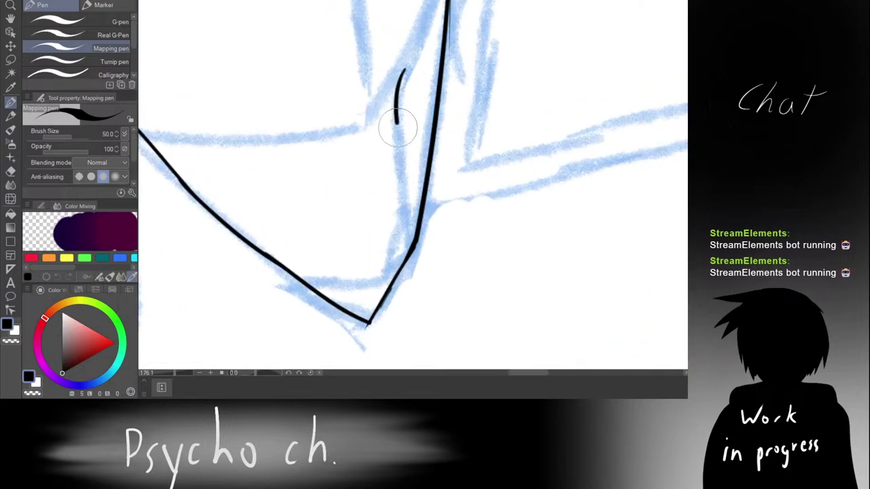
key("ctrl+z")
left_click_drag(397, 76, 412, 216)
key("ctrl+z")
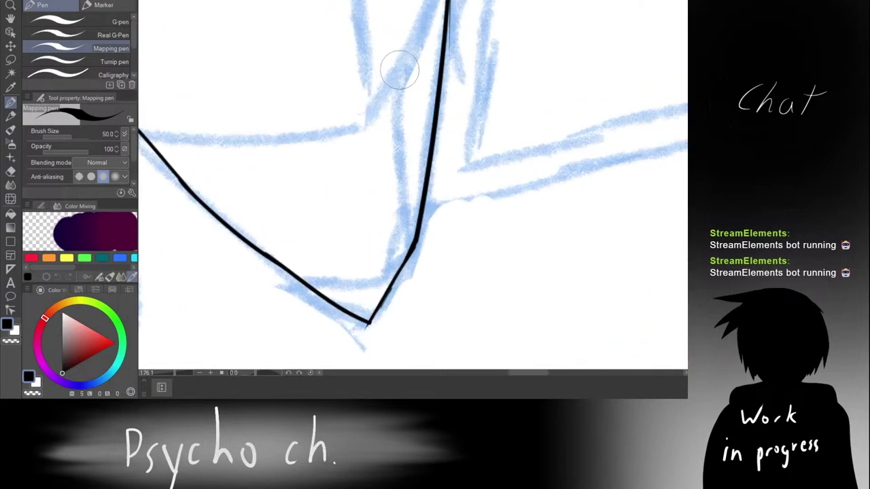
left_click_drag(400, 75, 411, 222)
key("ctrl+z")
mouse_move(406, 74)
left_mouse_down()
mouse_move(398, 147)
mouse_move(413, 222)
left_mouse_up()
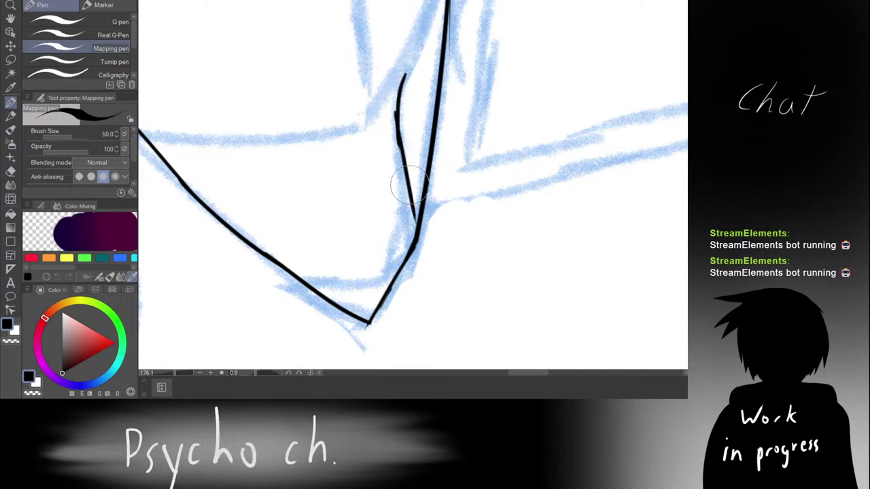
Step: Undo the strokes of the short inner contour line beside the jaw edge
key("ctrl+z")
left_click_drag(397, 145, 415, 224)
key("ctrl+z")
key("ctrl+z")
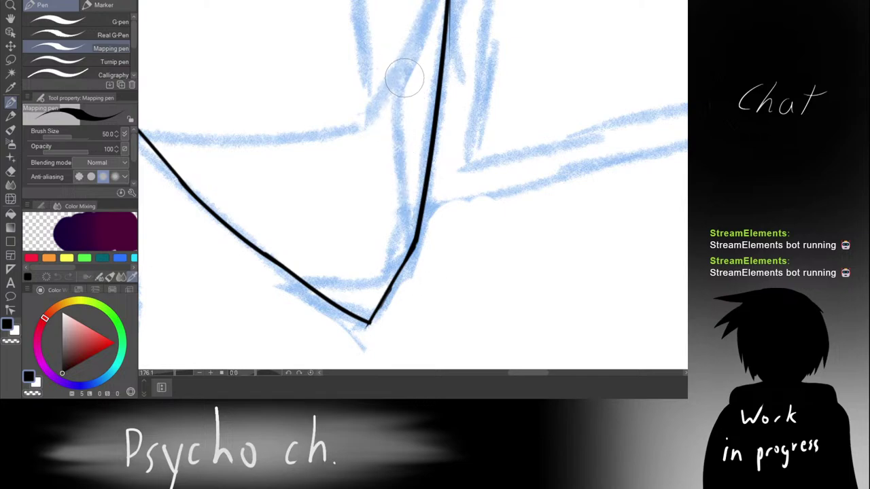
Step: Ink the inner contour beside the jaw edge as one long curve down to the edge above the chin, retrying the stroke
mouse_move(405, 62)
left_mouse_down()
mouse_move(388, 164)
mouse_move(401, 109)
left_mouse_up()
key("ctrl+z")
key("ctrl+z")
left_click_drag(413, 57, 391, 117)
key("ctrl+z")
left_click_drag(408, 68, 397, 125)
key("ctrl+z")
mouse_move(408, 62)
left_mouse_down()
mouse_move(399, 93)
mouse_move(407, 204)
left_mouse_up()
key("ctrl+z")
left_click_drag(399, 85, 408, 204)
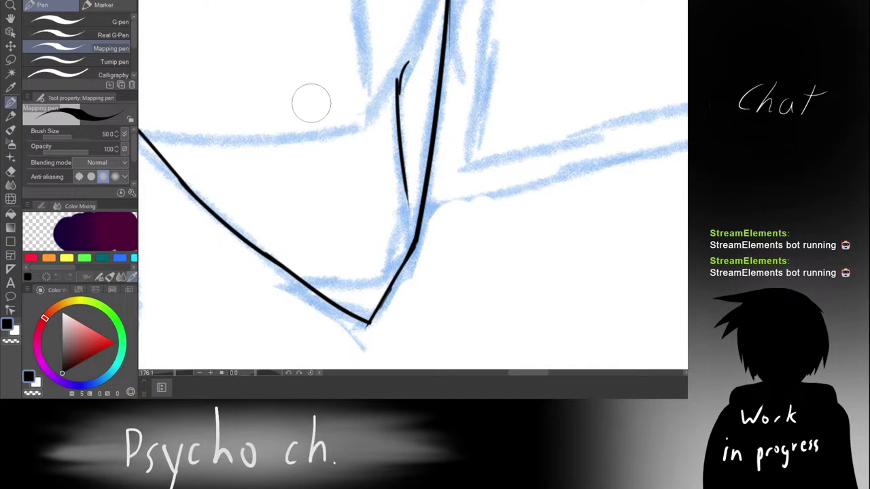
key("ctrl+z")
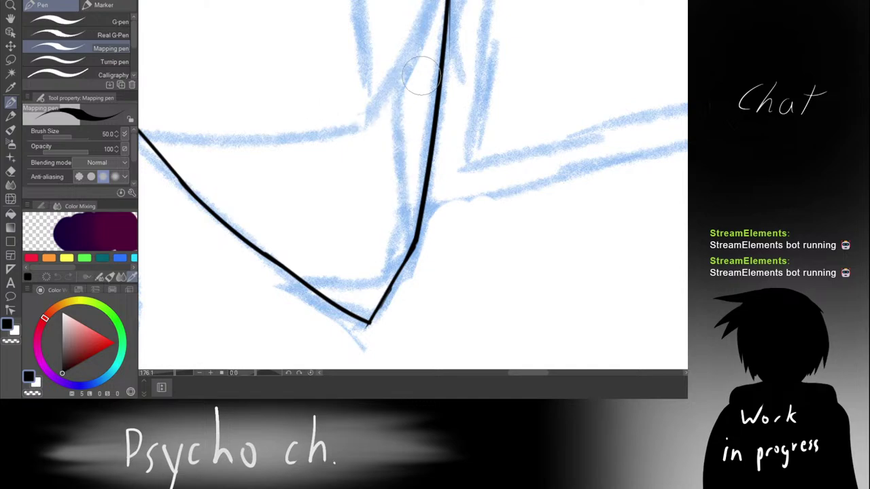
left_click_drag(419, 52, 411, 243)
key("ctrl+z")
left_click_drag(420, 54, 413, 257)
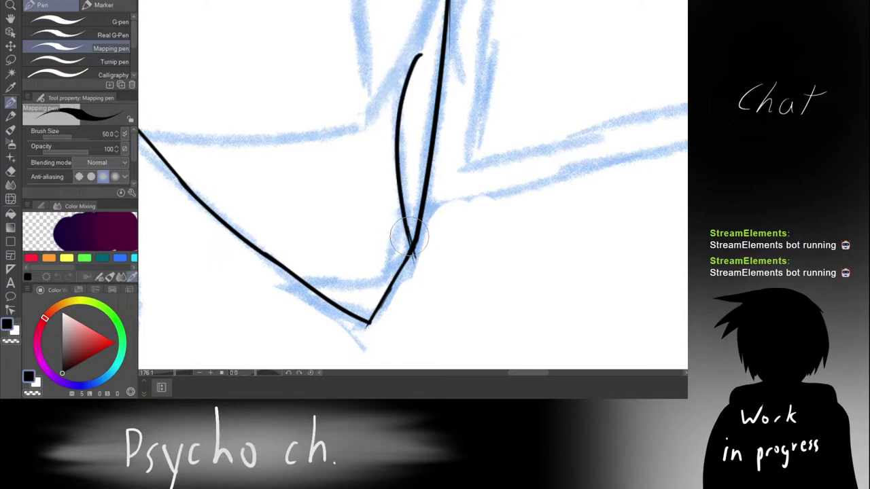
Step: Trim the overshooting ends of the inner contour line with the Hard eraser at size 100
mouse_move(406, 227)
left_mouse_down()
mouse_move(417, 260)
mouse_move(422, 137)
left_mouse_up()
scroll(430, 153, "up", 4)
key("e")
mouse_move(417, 209)
left_mouse_down()
mouse_move(445, 150)
mouse_move(435, 147)
left_mouse_up()
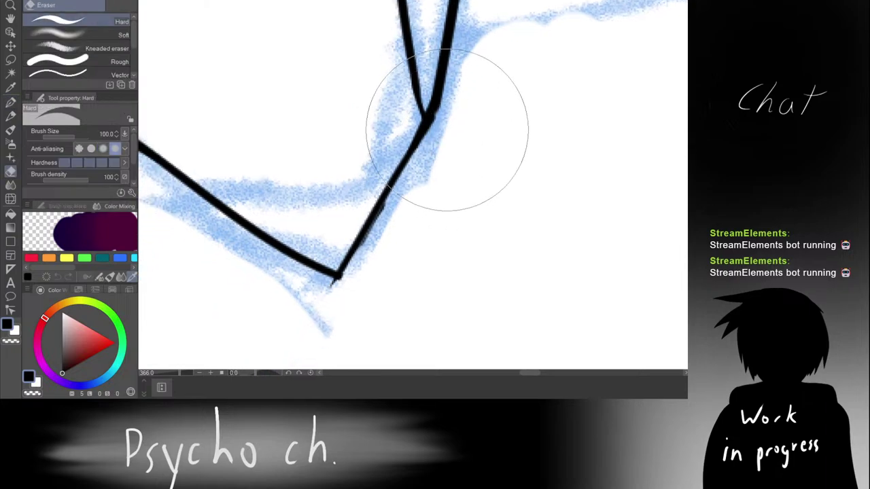
scroll(435, 156, "down", 5)
scroll(425, 174, "up", 3)
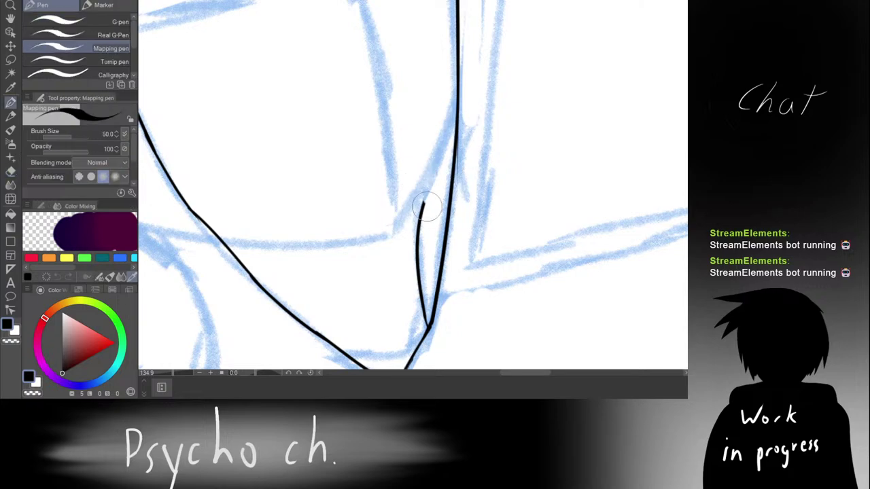
Step: Redraw the upper part of the inner contour with the Mapping pen at size 50 as a smooth curve, retrying the stroke
mouse_move(424, 204)
left_mouse_down()
mouse_move(404, 229)
mouse_move(419, 213)
mouse_move(431, 90)
mouse_move(420, 216)
left_mouse_up()
key("p")
scroll(418, 213, "up", 2)
key("ctrl+z")
key("ctrl+z")
left_click_drag(429, 128, 424, 248)
key("ctrl+z")
left_click_drag(429, 121, 420, 198)
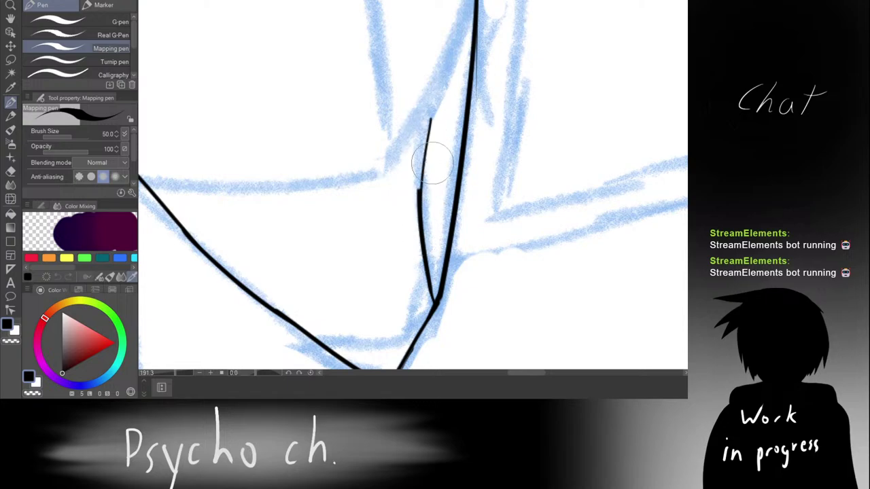
key("ctrl+z")
mouse_move(425, 127)
left_mouse_down()
mouse_move(419, 164)
mouse_move(430, 191)
left_mouse_up()
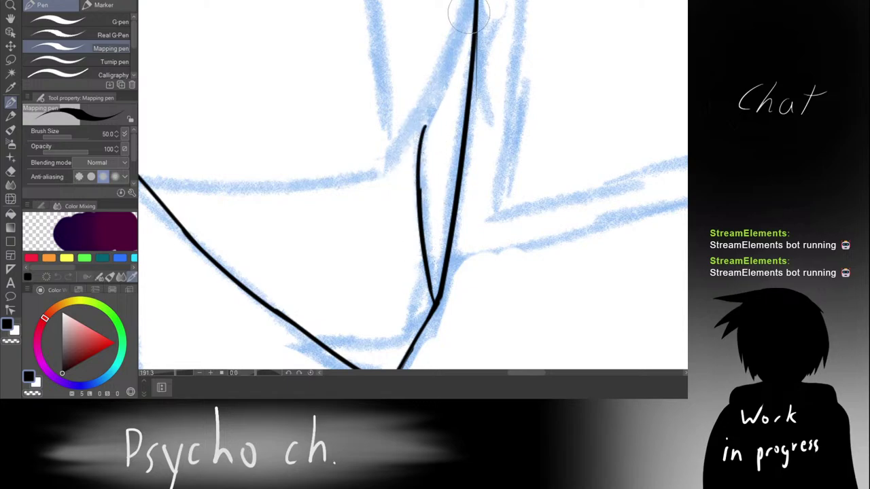
Step: Ink the start of the lower face line branching off the knife-side face contour toward the inner contour
scroll(456, 127, "down", 3)
key("ctrl+z")
mouse_move(464, 131)
left_mouse_down()
mouse_move(442, 195)
mouse_move(455, 175)
left_mouse_up()
left_click_drag(463, 141, 441, 218)
key("ctrl+z")
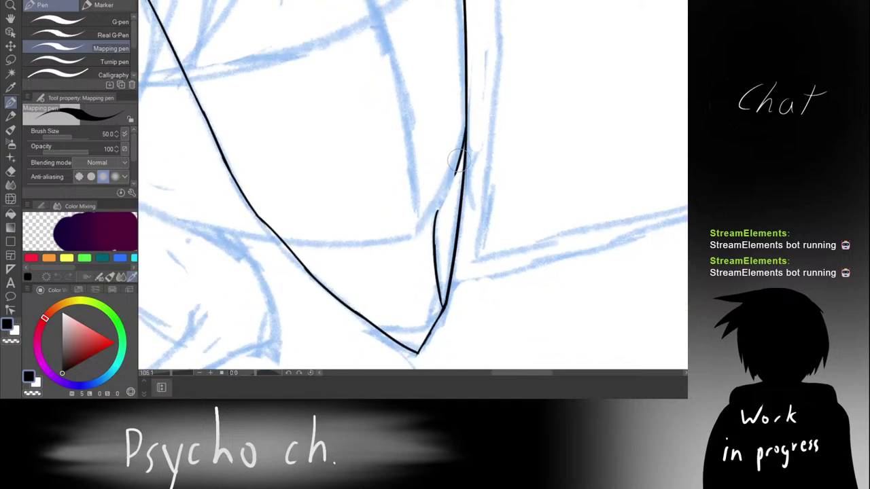
Step: Continue the branching face line down along the sketch to the top of the inner contour, retrying the stroke
left_click_drag(460, 158, 418, 239)
key("ctrl+z")
key("ctrl+z")
left_click_drag(445, 188, 416, 240)
key("h")
left_click_drag(432, 165, 356, 145)
key("ctrl+z")
mouse_move(279, 146)
left_mouse_down()
mouse_move(344, 161)
mouse_move(287, 112)
mouse_move(315, 192)
left_mouse_up()
key("ctrl+z")
left_click_drag(265, 101, 348, 246)
key("ctrl+z")
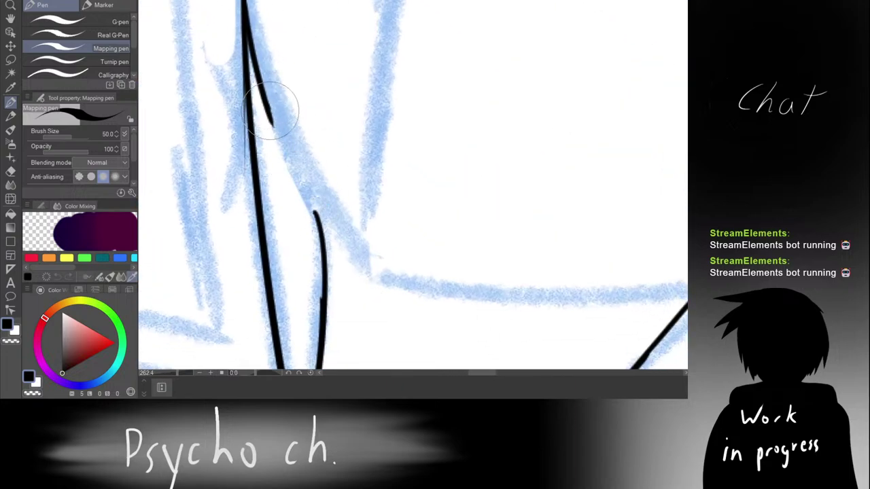
mouse_move(253, 75)
left_mouse_down()
mouse_move(348, 246)
mouse_move(369, 250)
left_mouse_up()
key("ctrl+z")
Step: Extend the branching face line past the top of the inner contour to the sketched chin corner
left_click_drag(322, 221, 378, 280)
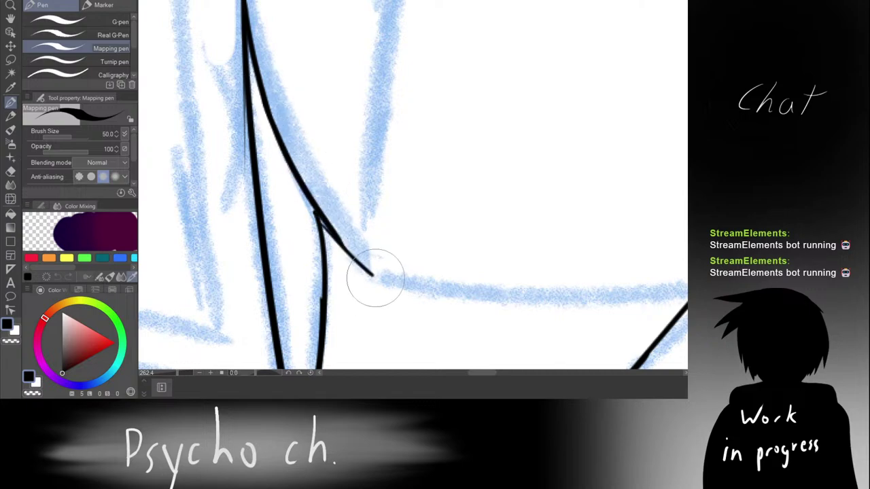
key("ctrl+z")
left_click_drag(327, 225, 381, 280)
key("ctrl+z")
left_click_drag(329, 229, 365, 272)
key("ctrl+z")
scroll(397, 207, "down", 6)
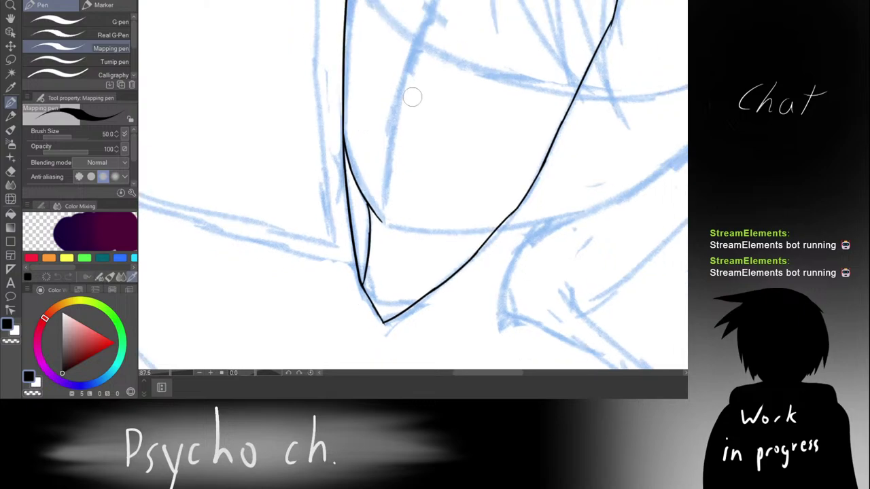
Step: Ink the first section of the chin curve, branching off the opposite face contour along the sketch
key("h")
left_click_drag(406, 166, 415, 126)
scroll(414, 126, "down", 3)
key("shift+space")
left_click_drag(421, 92, 544, 101)
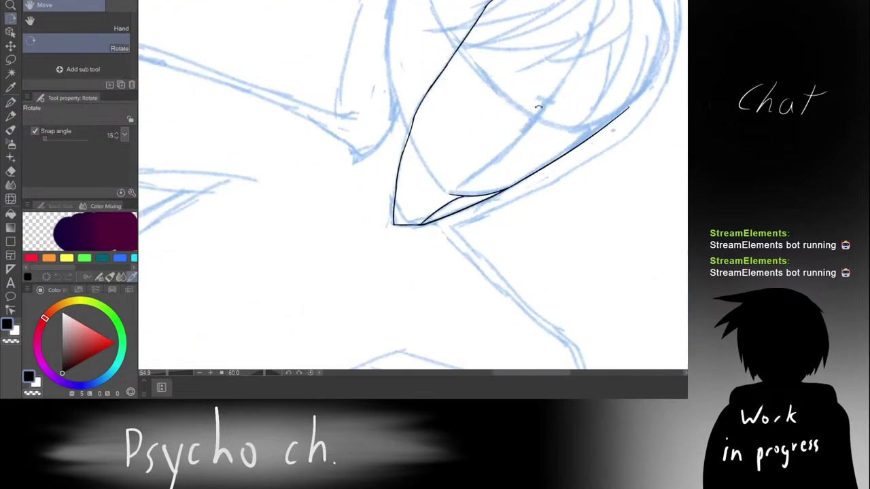
left_click_drag(410, 129, 427, 134)
scroll(428, 136, "up", 4)
scroll(426, 136, "up", 2)
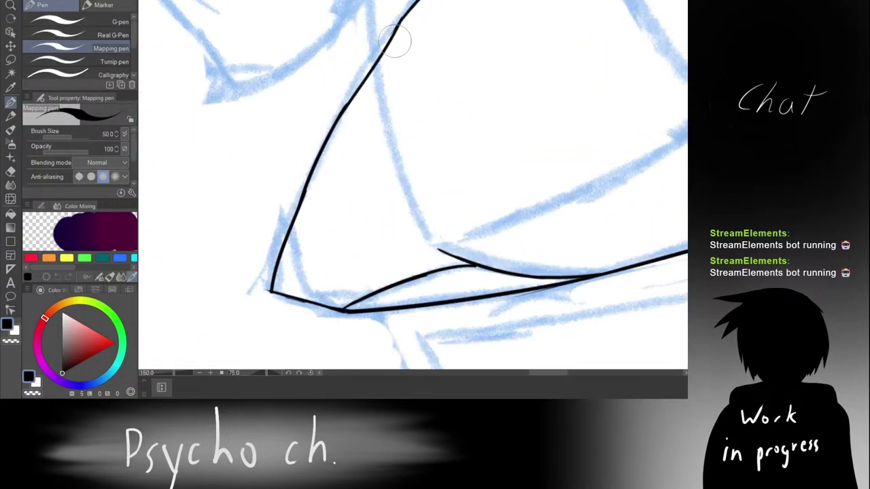
left_click_drag(394, 30, 398, 144)
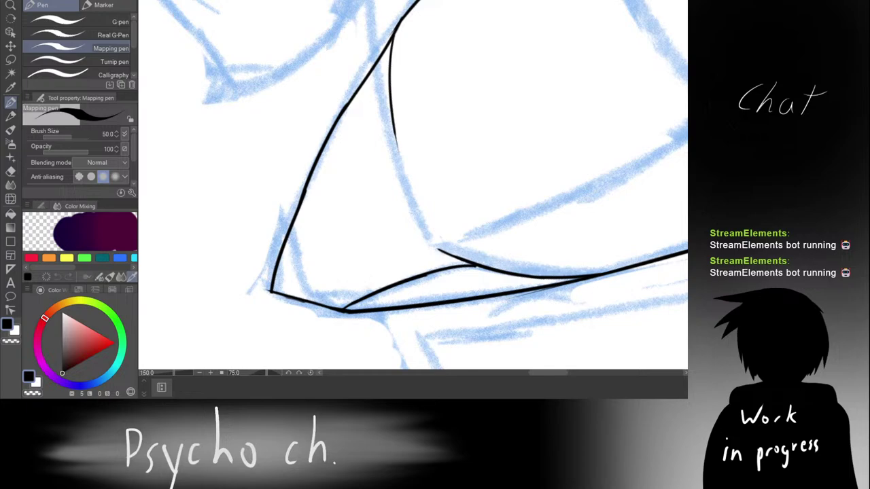
mouse_move(394, 98)
left_mouse_down()
mouse_move(367, 63)
mouse_move(378, 178)
left_mouse_up()
key("ctrl+z")
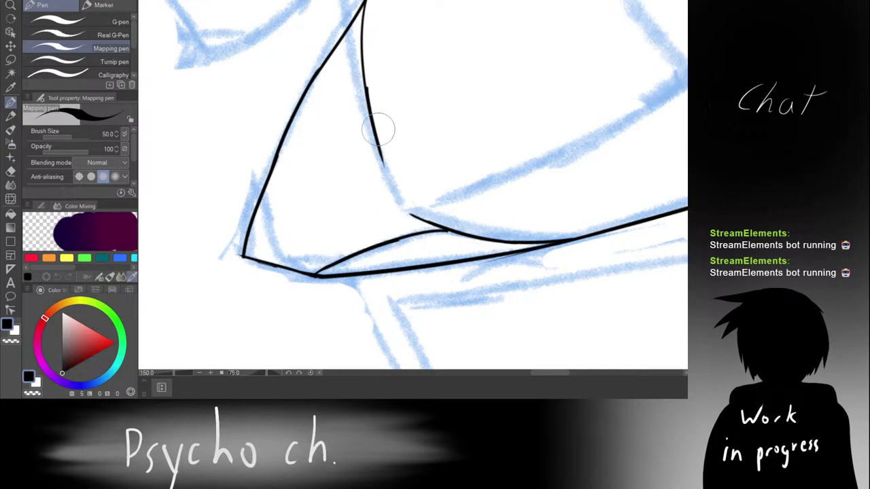
Step: Try to extend the chin curve from its first section toward the chin corner with the size 50 Mapping pen
left_click_drag(370, 102, 380, 167)
key("ctrl+z")
left_click_drag(364, 90, 385, 175)
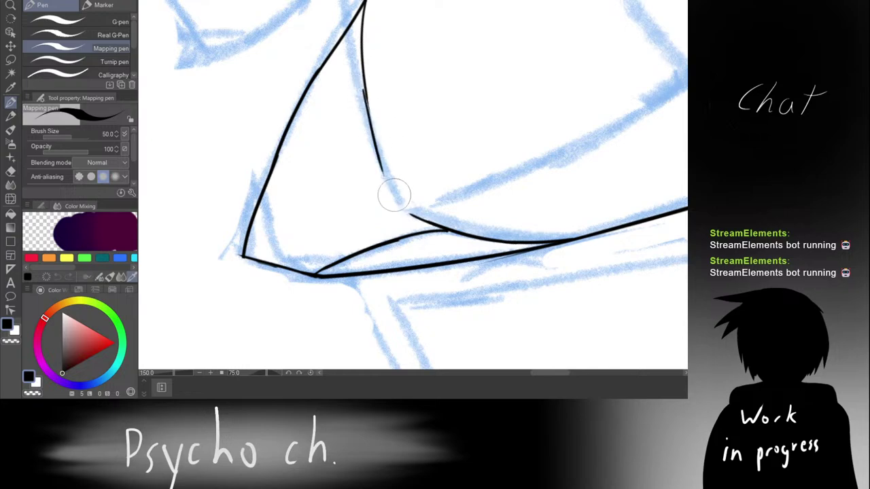
key("ctrl+z")
mouse_move(365, 79)
left_mouse_down()
mouse_move(397, 199)
mouse_move(390, 171)
left_mouse_up()
key("ctrl+z")
key("ctrl+z")
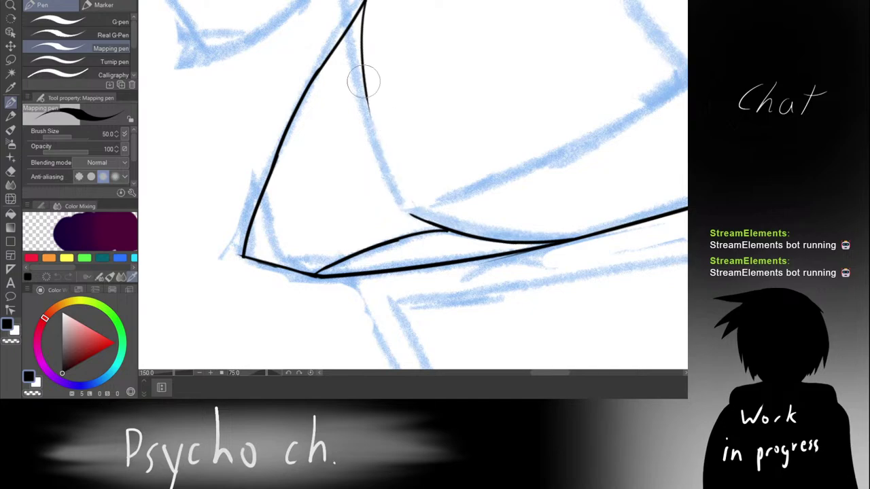
mouse_move(363, 81)
left_mouse_down()
mouse_move(384, 168)
mouse_move(409, 206)
left_mouse_up()
key("ctrl+z")
mouse_move(381, 155)
left_mouse_down()
mouse_move(390, 183)
mouse_move(379, 145)
mouse_move(394, 217)
left_mouse_up()
key("ctrl+z")
key("ctrl+z")
key("ctrl+z")
scroll(382, 94, "up", 3)
left_click_drag(353, 74, 362, 129)
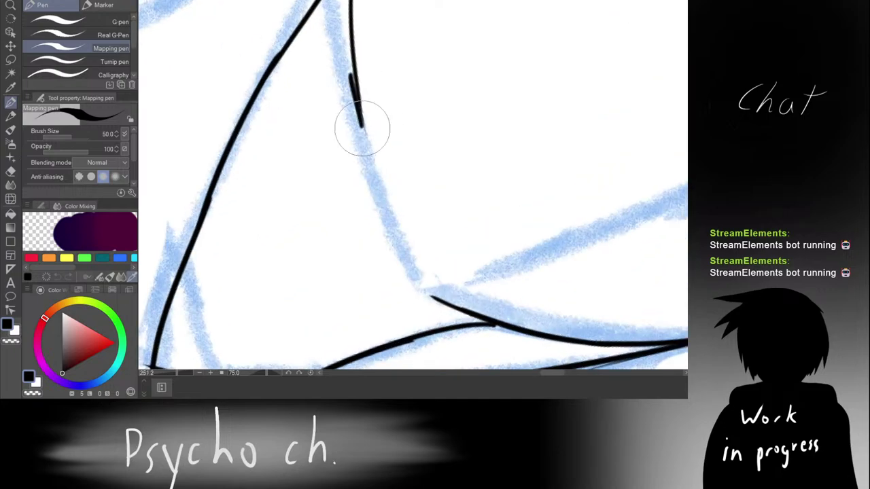
key("ctrl+z")
left_click_drag(360, 83, 369, 142)
key("ctrl+z")
Step: Set the Mapping pen's brush size to 40 and try extending the chin curve with the thinner stroke
key("bracketleft")
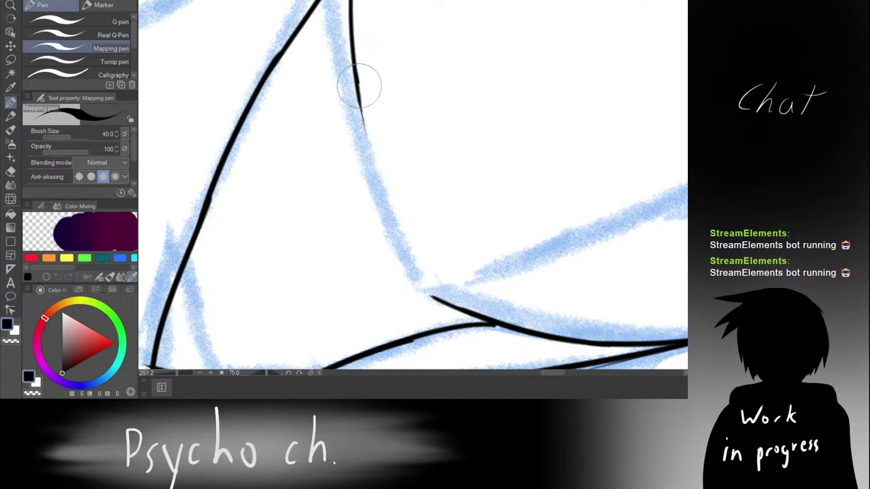
mouse_move(363, 95)
left_mouse_down()
mouse_move(349, 29)
mouse_move(365, 145)
left_mouse_up()
key("ctrl+z")
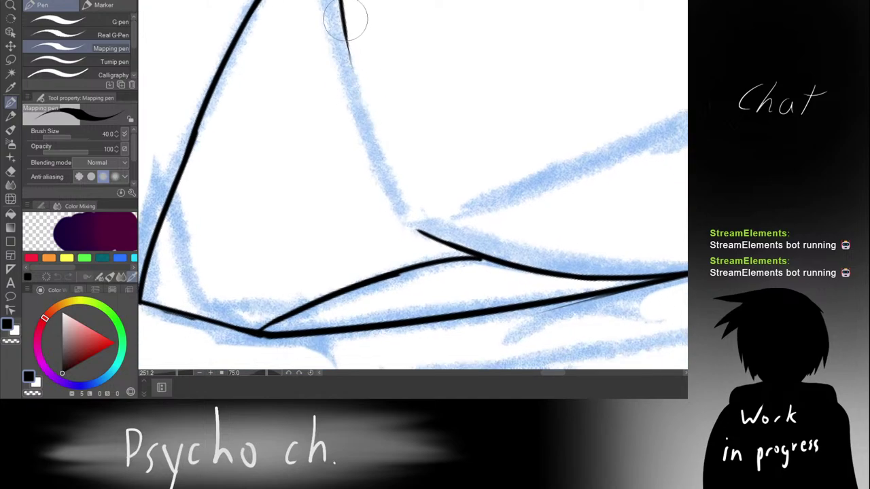
left_click_drag(343, 24, 403, 209)
key("ctrl+z")
left_click_drag(344, 22, 368, 152)
key("ctrl+z")
scroll(361, 127, "down", 10)
scroll(371, 109, "up", 6)
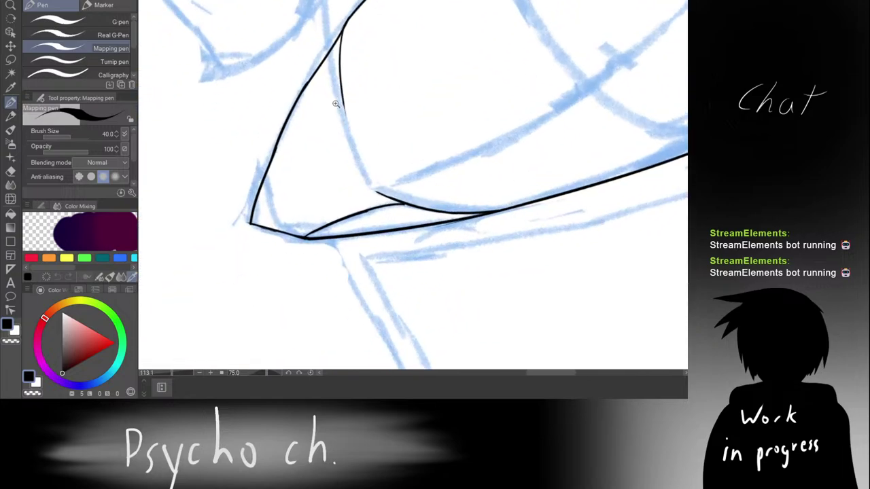
Step: Ink the middle section of the chin curve along the sketch toward the chin corner, retrying until it flows smoothly
left_click_drag(342, 87, 357, 171)
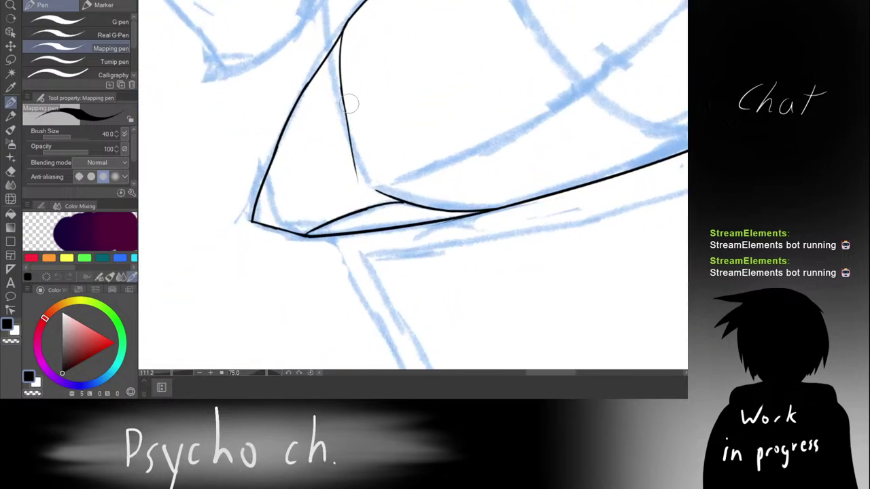
key("ctrl+z")
key("ctrl+z")
left_click_drag(342, 90, 350, 168)
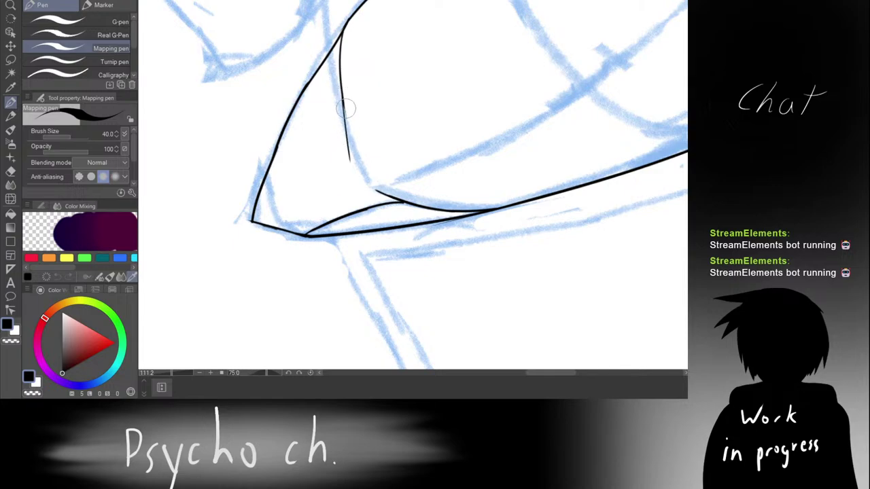
key("ctrl+z")
left_click_drag(342, 94, 356, 151)
key("ctrl+z")
left_click_drag(340, 91, 357, 167)
key("ctrl+z")
mouse_move(341, 83)
left_mouse_down()
mouse_move(361, 170)
mouse_move(384, 202)
left_mouse_up()
key("ctrl+z")
Step: Join the end of the chin curve to the branching face line at the chin corner
left_click_drag(360, 165, 388, 191)
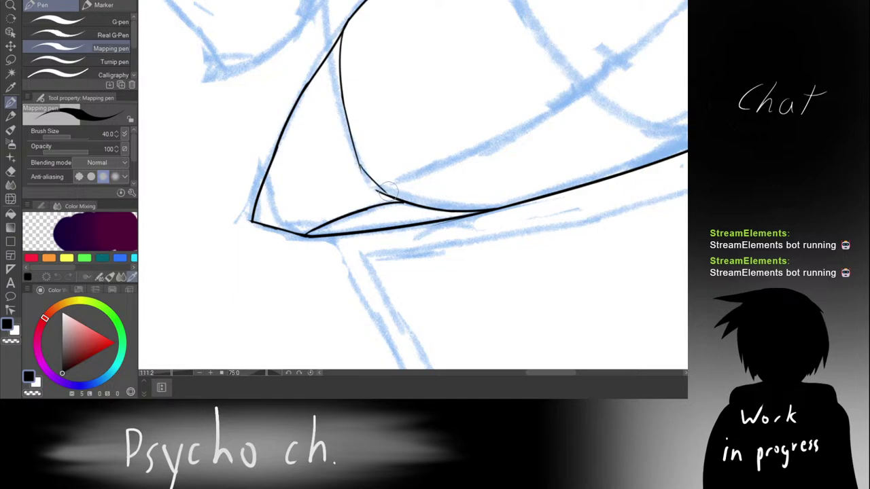
key("ctrl+z")
left_click_drag(358, 165, 385, 195)
key("ctrl+z")
mouse_move(361, 167)
left_mouse_down()
mouse_move(390, 194)
mouse_move(381, 194)
left_mouse_up()
key("ctrl+z")
Step: Examine the inked face and chin lines against the sketch of the whole figure
scroll(367, 156, "down", 4)
key("r")
left_click_drag(408, 83, 305, 122)
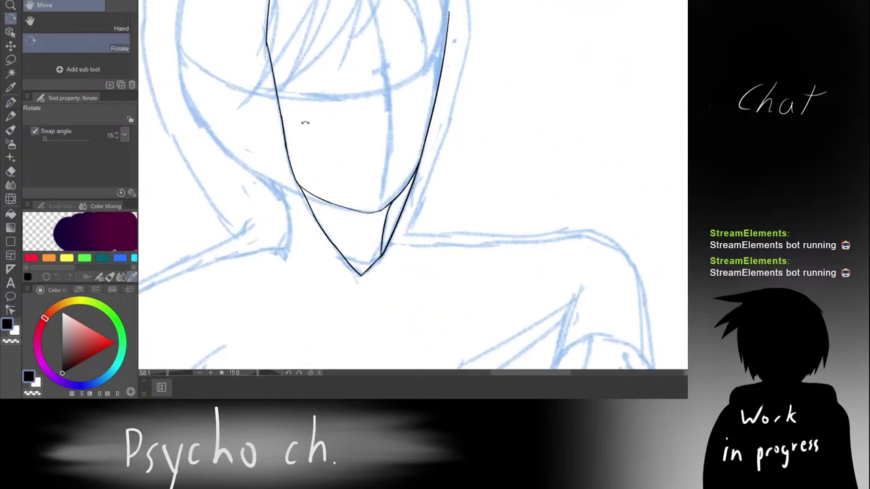
key("p")
scroll(367, 132, "down", 5)
key("r")
left_click_drag(379, 76, 351, 79)
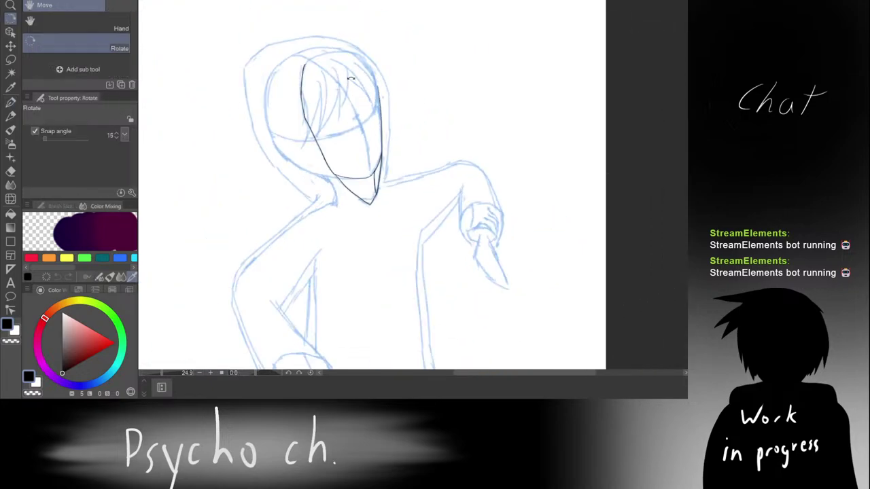
key("p")
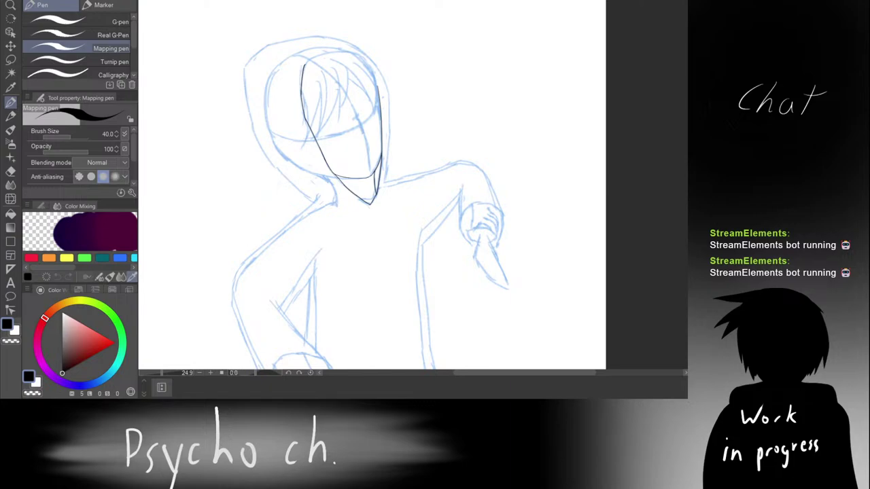
scroll(356, 101, "up", 5)
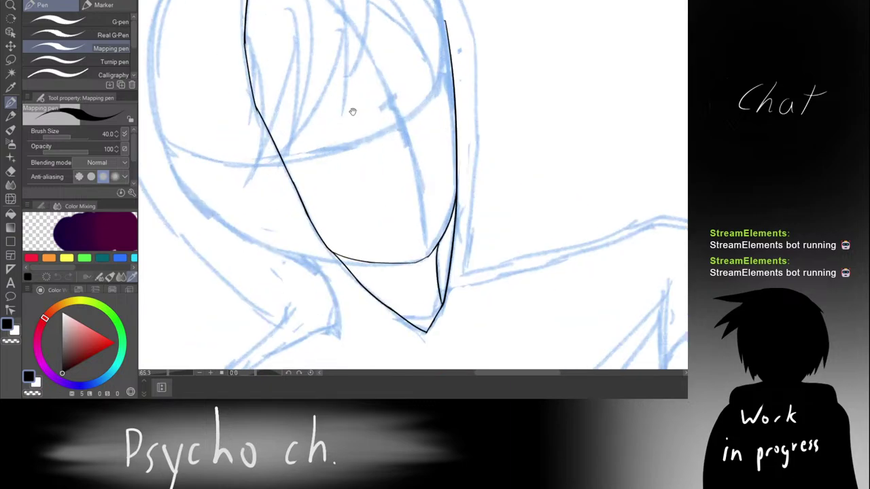
left_click_drag(409, 213, 419, 163)
scroll(368, 111, "down", 1)
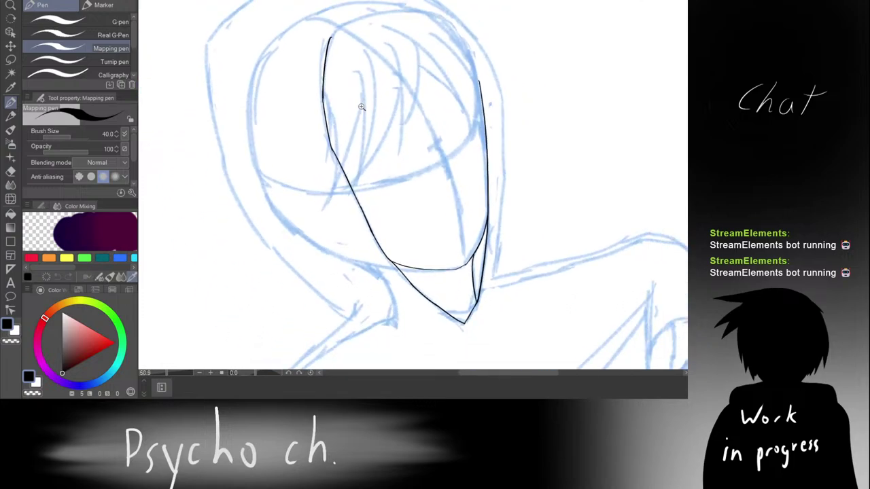
Step: Ink the first extension of the knife-side face contour from its upper end along the sketched head outline
key("r")
left_click_drag(443, 26, 258, 204)
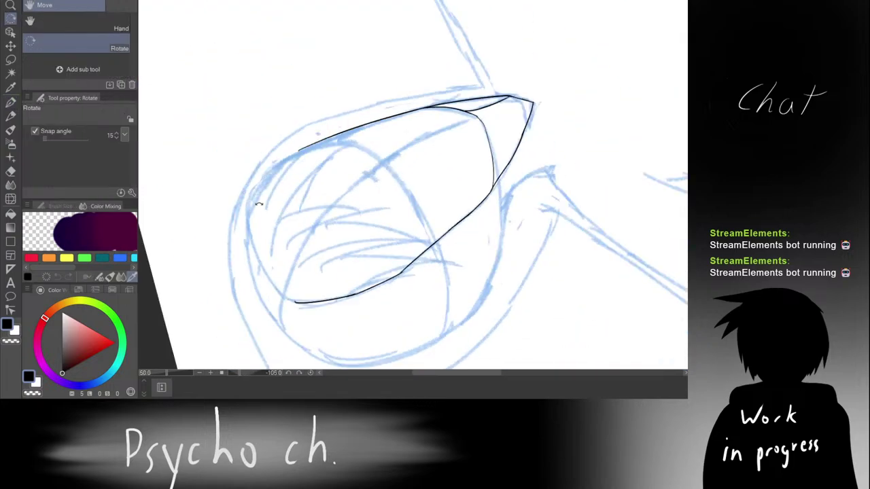
key("p")
left_click_drag(360, 115, 443, 4)
left_click_drag(365, 52, 380, 52)
scroll(405, 83, "up", 3)
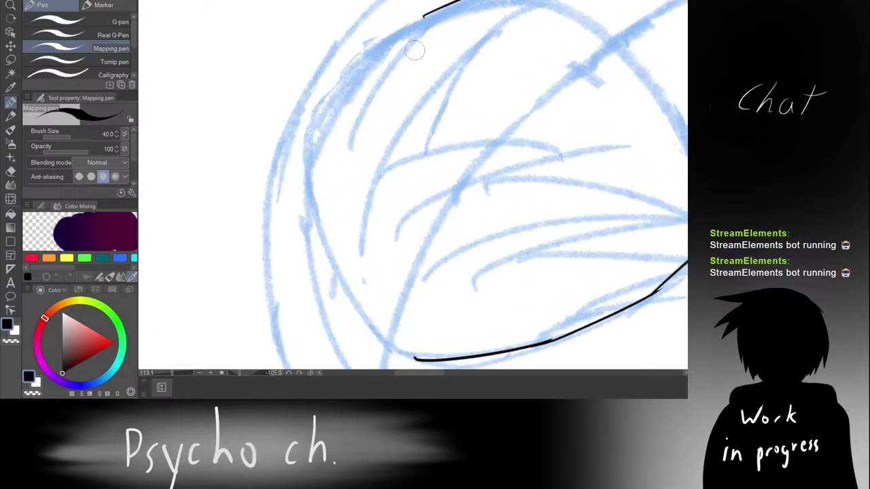
left_click_drag(408, 58, 426, 63)
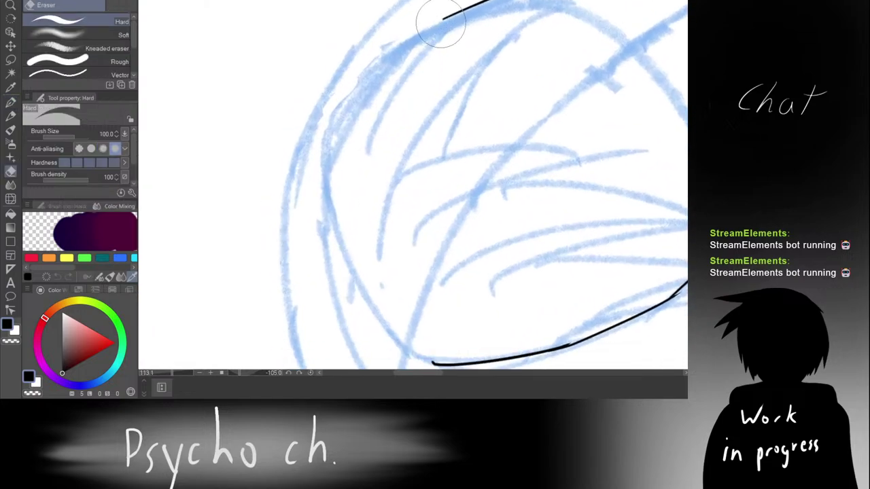
left_click_drag(325, 142, 373, 31)
key("ctrl+z")
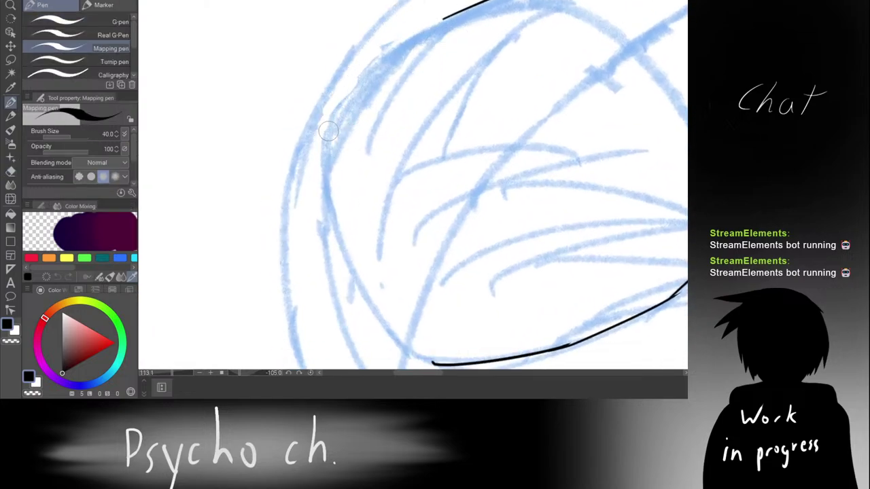
left_click_drag(325, 141, 404, 28)
key("ctrl+z")
key("ctrl+z")
left_click_drag(452, 12, 403, 37)
Step: Continue the knife-side contour further around the sketched head curve, retrying the stroke
key("shift+space")
left_click_drag(460, 13, 375, 89)
key("space")
mouse_move(321, 43)
left_mouse_down()
mouse_move(370, 66)
mouse_move(346, 102)
left_mouse_up()
key("ctrl+space")
key("ctrl+z")
left_click_drag(357, 64, 334, 165)
key("ctrl+z")
key("ctrl+z")
left_click_drag(355, 61, 333, 178)
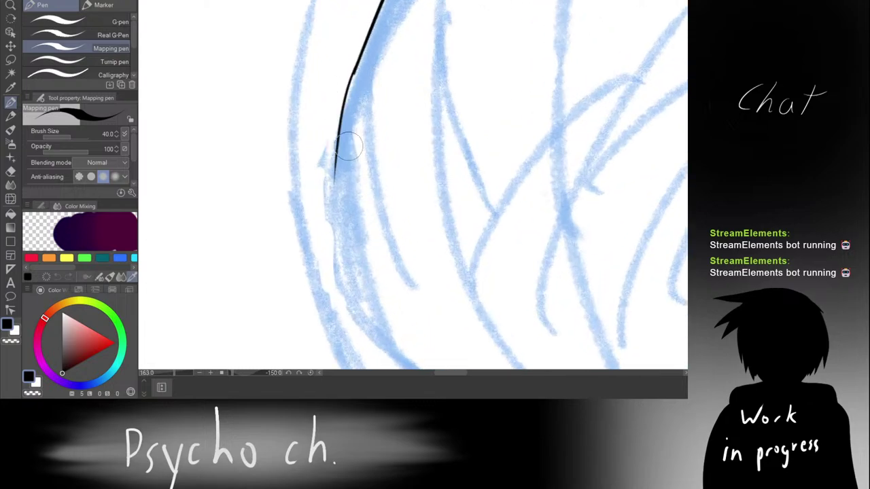
Step: Redraw the next short segment of the knife-side contour along the sketched head outline, retrying until it follows the curve
key("ctrl+z")
left_click_drag(354, 66, 333, 165)
key("ctrl+z")
left_click_drag(355, 67, 333, 147)
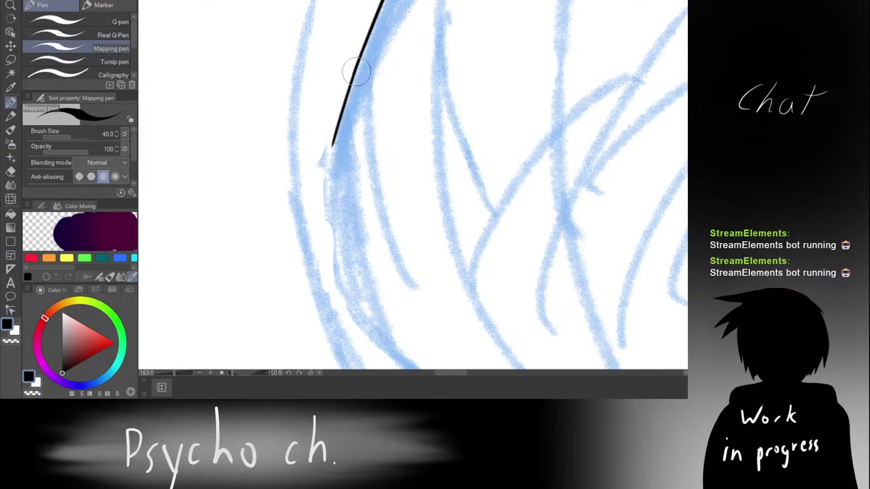
left_click_drag(355, 67, 333, 255)
key("ctrl+z")
Step: Add a short stroke at the end of the knife-side contour where the sketched head outline starts to bend
key("e")
key("p")
left_click_drag(333, 140, 331, 184)
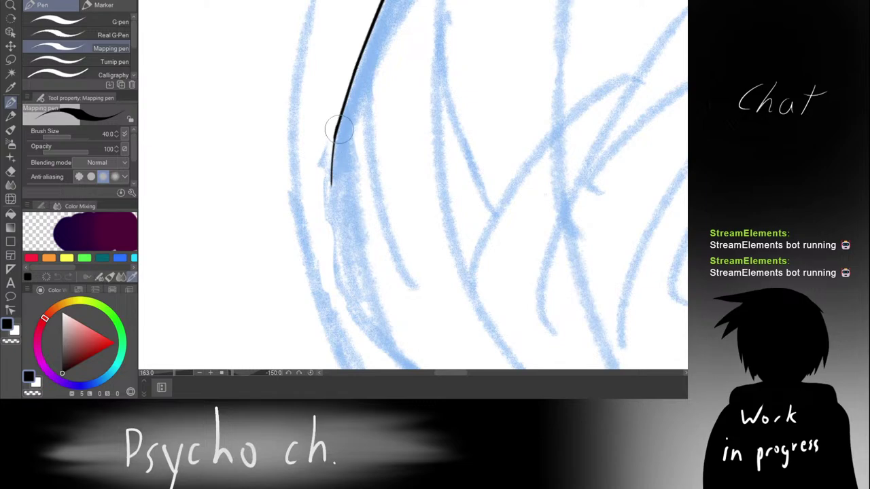
key("e")
left_click(347, 96)
key("p")
key("ctrl+z")
Step: Try to extend the opposite end of the head contour toward the crossing sketch lines
key("r")
mouse_move(374, 87)
left_mouse_down()
mouse_move(441, 88)
mouse_move(399, 311)
left_mouse_up()
mouse_move(469, 138)
left_mouse_down()
mouse_move(469, 111)
mouse_move(415, 97)
mouse_move(442, 85)
mouse_move(421, 135)
mouse_move(380, 157)
mouse_move(407, 64)
left_mouse_up()
key("e")
key("p")
key("p")
key("p")
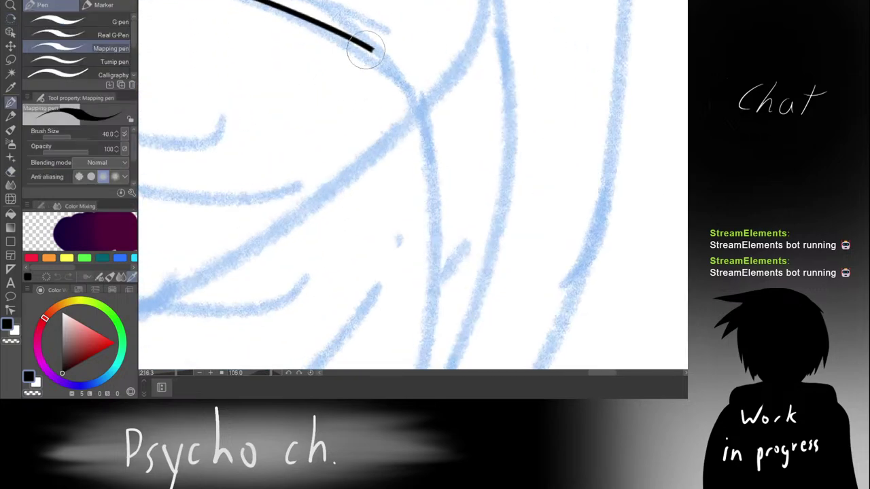
key("ctrl+z")
left_click_drag(370, 48, 407, 90)
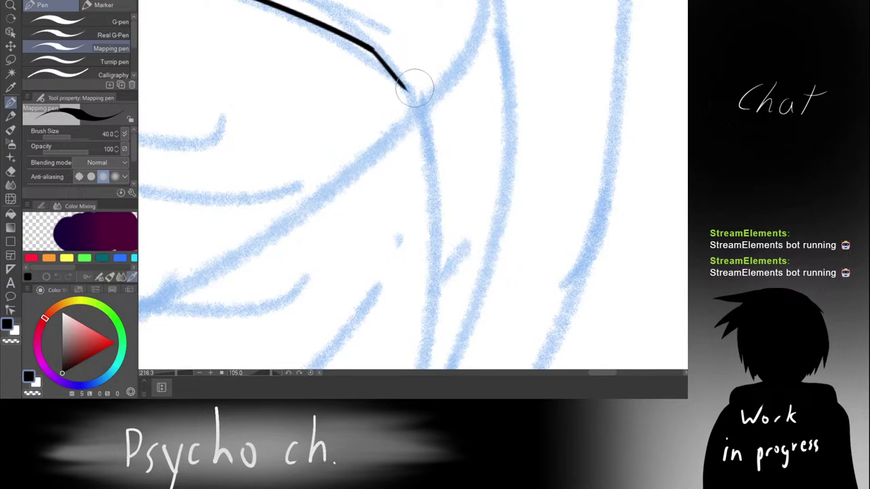
key("ctrl+z")
Step: Flip the canvas view and erase the end of the contour opposite the knife side, short of the sketched corner
key("h")
left_click_drag(467, 75, 359, 82)
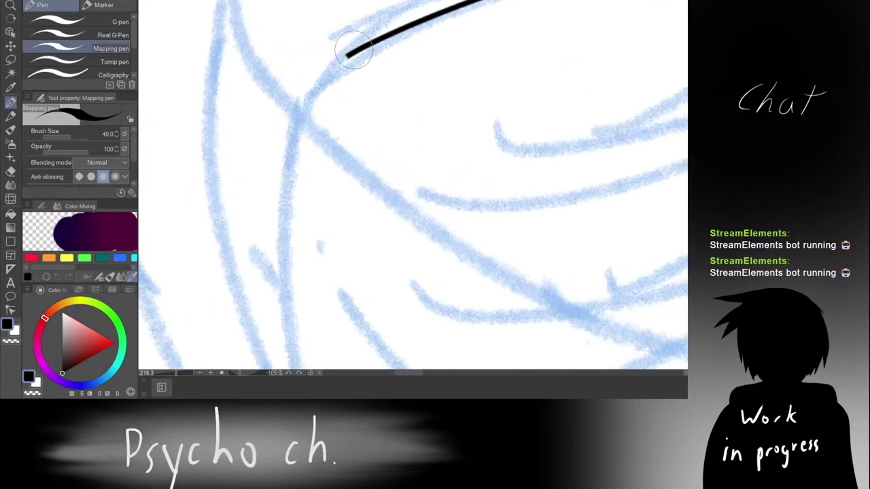
left_click_drag(346, 54, 311, 88)
key("ctrl+z")
left_click_drag(346, 54, 273, 189)
key("ctrl+z")
key("e")
left_click_drag(348, 51, 415, 21)
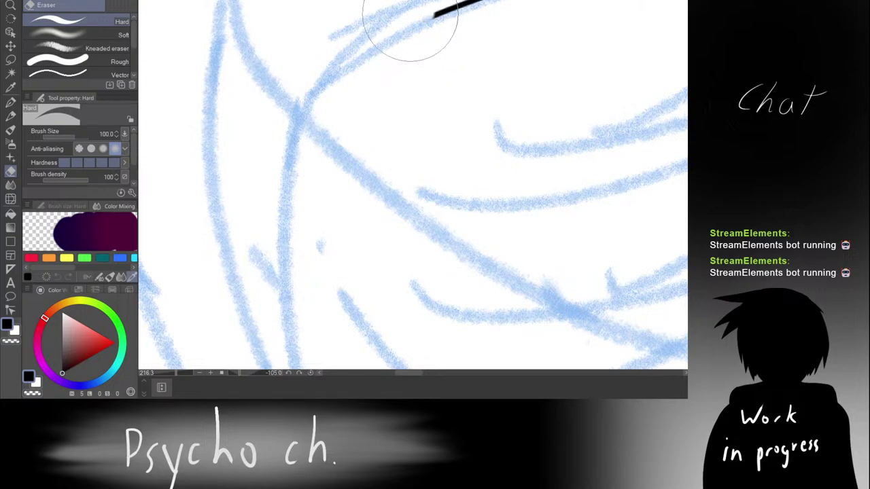
Step: Ink the trimmed contour again along the sketched curve up to where the sketch lines cross
key("p")
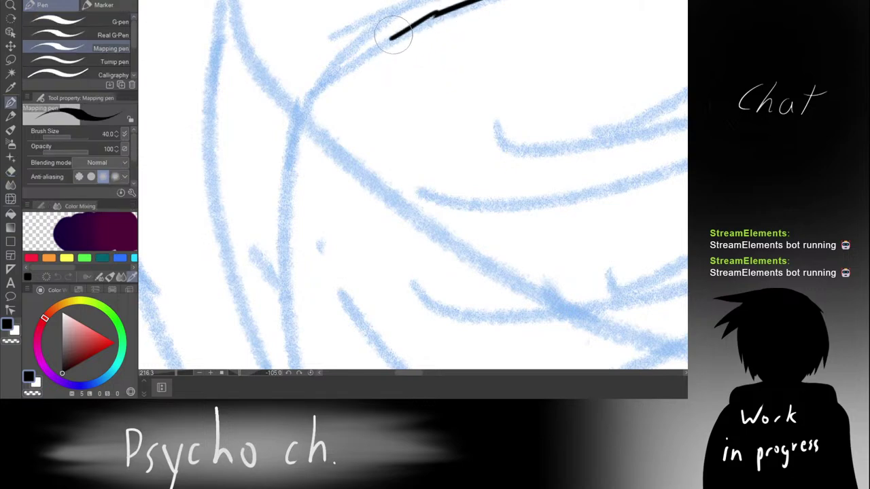
left_click_drag(442, 13, 402, 32)
key("ctrl+z")
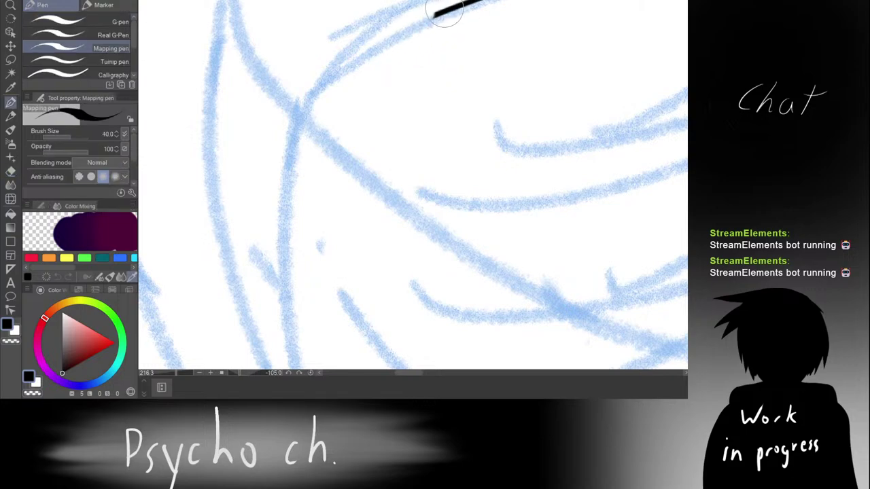
mouse_move(444, 12)
left_mouse_down()
mouse_move(398, 28)
mouse_move(445, 11)
mouse_move(409, 17)
mouse_move(430, 15)
mouse_move(360, 58)
left_mouse_up()
key("ctrl+z")
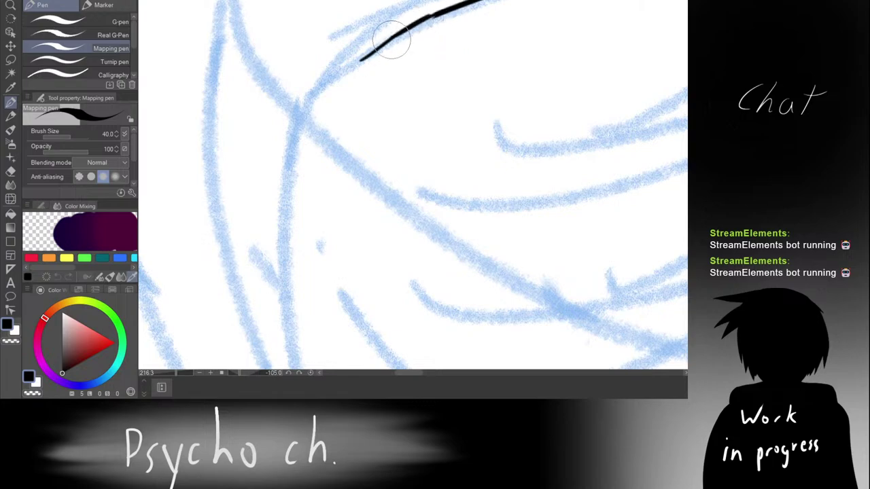
key("ctrl+z")
mouse_move(407, 27)
left_mouse_down()
mouse_move(316, 84)
mouse_move(333, 79)
mouse_move(290, 114)
left_mouse_up()
key("ctrl+z")
left_click_drag(330, 75, 299, 109)
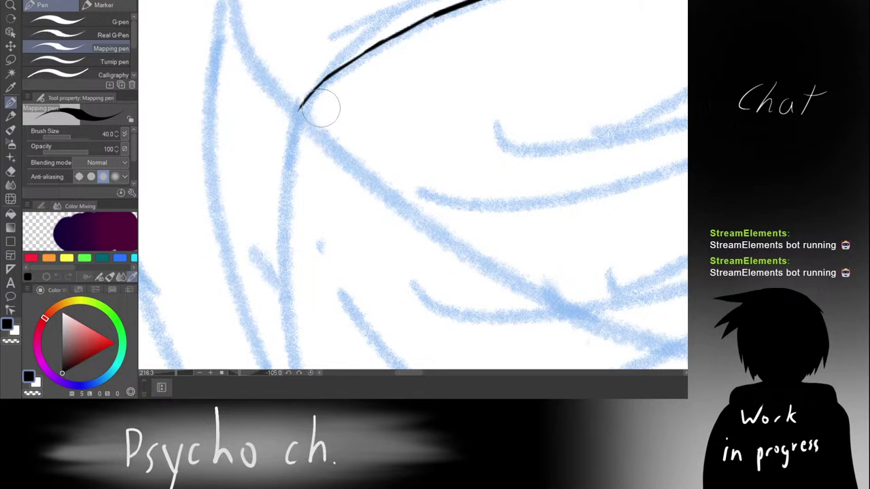
Step: Extend the knife-side contour up and around the bend of the sketched head curve, retrying the stroke until it runs smoothly
mouse_move(362, 119)
left_mouse_down()
mouse_move(361, 81)
mouse_move(299, 80)
left_mouse_up()
left_click_drag(344, 62, 477, 113)
mouse_move(411, 188)
left_mouse_down()
mouse_move(397, 115)
mouse_move(422, 101)
left_mouse_up()
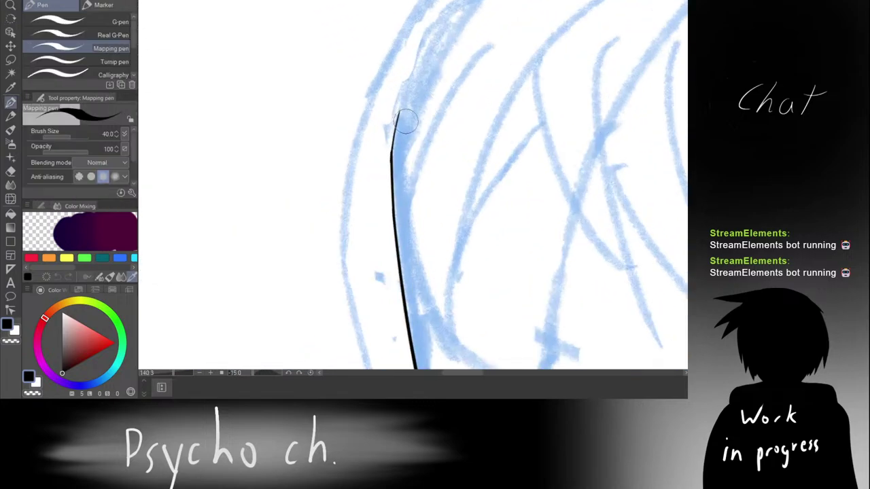
left_click_drag(389, 159, 406, 91)
key("ctrl+z")
mouse_move(388, 141)
left_mouse_down()
mouse_move(348, 202)
mouse_move(363, 156)
left_mouse_up()
key("ctrl+z")
left_click_drag(352, 217, 365, 150)
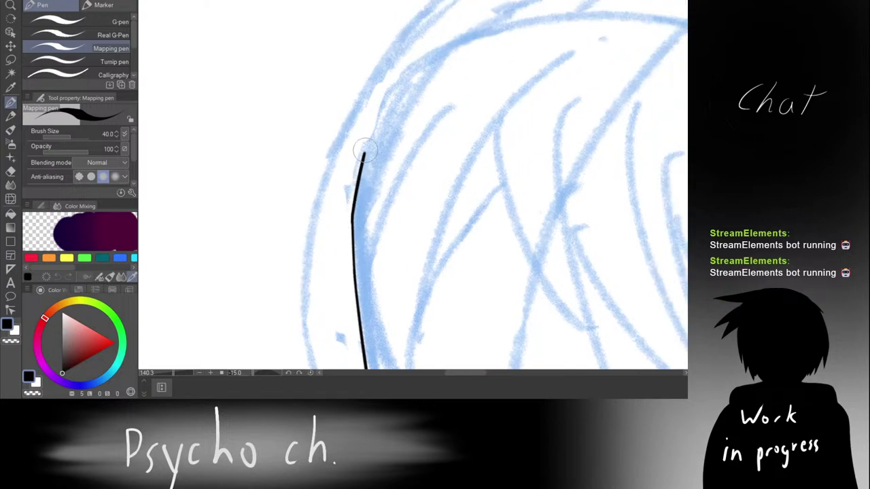
left_click_drag(354, 188, 428, 59)
key("ctrl+z")
left_click_drag(365, 160, 409, 76)
key("ctrl+z")
key("ctrl+z")
mouse_move(353, 204)
left_mouse_down()
mouse_move(374, 126)
mouse_move(441, 41)
left_mouse_up()
key("ctrl+z")
mouse_move(373, 132)
left_mouse_down()
mouse_move(447, 50)
mouse_move(415, 83)
mouse_move(417, 72)
mouse_move(476, 32)
left_mouse_up()
key("ctrl+z")
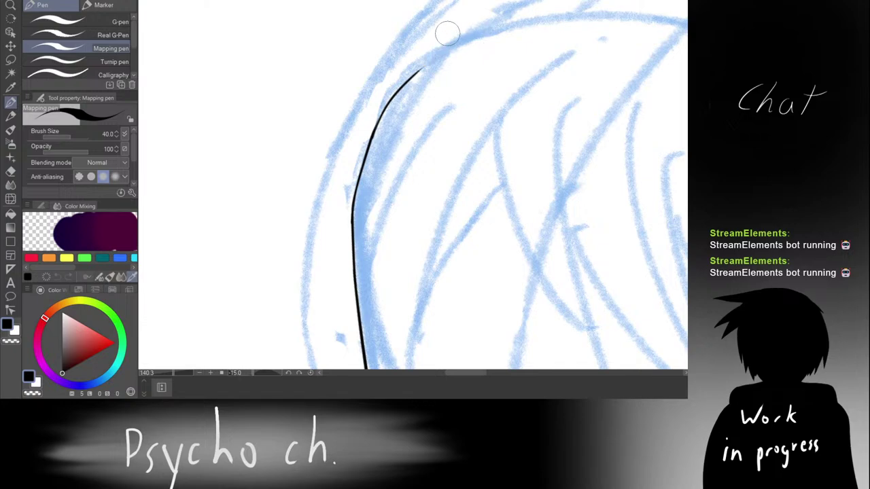
Step: Try to ink the contour from the crossing of the sketch lines toward the end of the knife-side contour
key("r")
left_click_drag(493, 94, 371, 111)
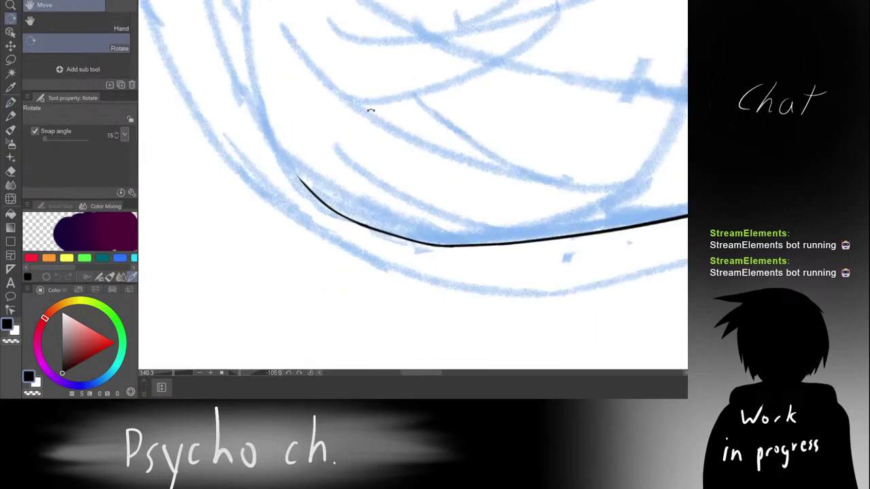
left_click_drag(349, 60, 414, 175)
scroll(370, 95, "down", 1)
mouse_move(327, 56)
left_mouse_down()
mouse_move(344, 37)
mouse_move(329, 109)
left_mouse_up()
key("ctrl+z")
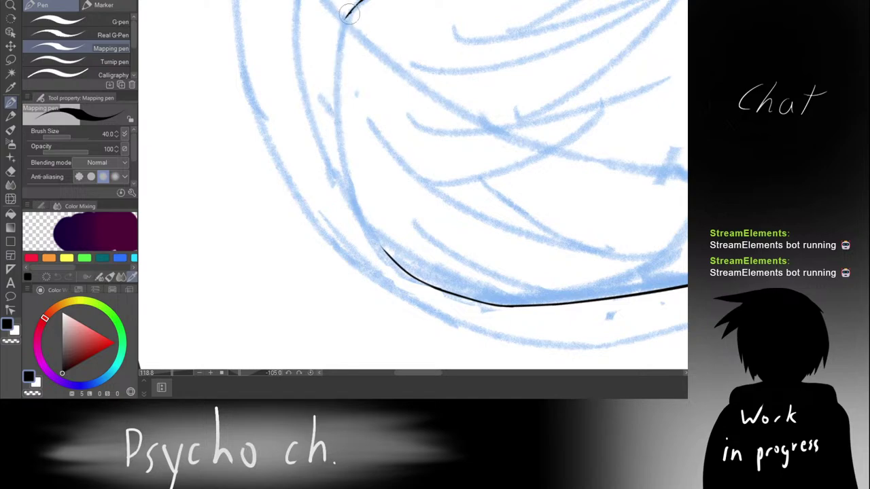
left_click_drag(348, 14, 329, 105)
key("ctrl+z")
scroll(378, 56, "up", 4)
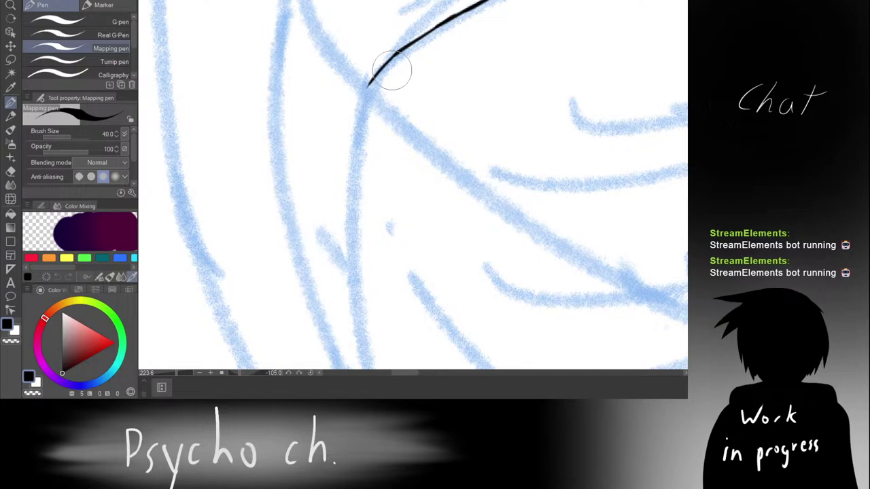
scroll(369, 132, "down", 2)
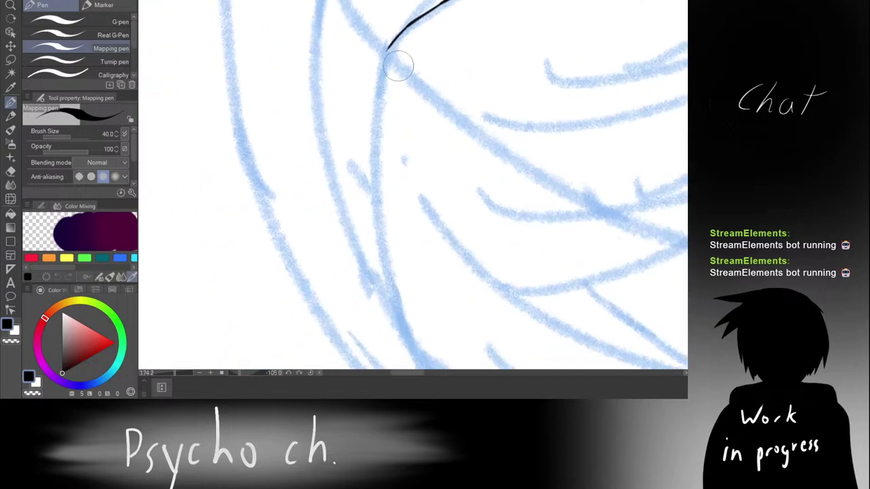
scroll(400, 60, "down", 2)
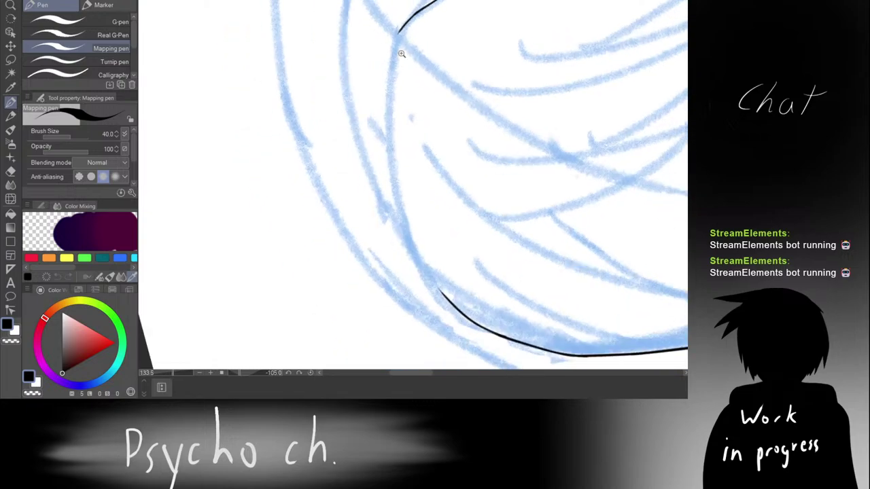
scroll(401, 54, "down", 2)
Step: Lengthen the knife-side contour with smooth strokes onto the top curve of the sketched head
key("r")
left_click_drag(412, 35, 487, 31)
left_click_drag(414, 117, 468, 95)
left_click_drag(390, 185, 418, 106)
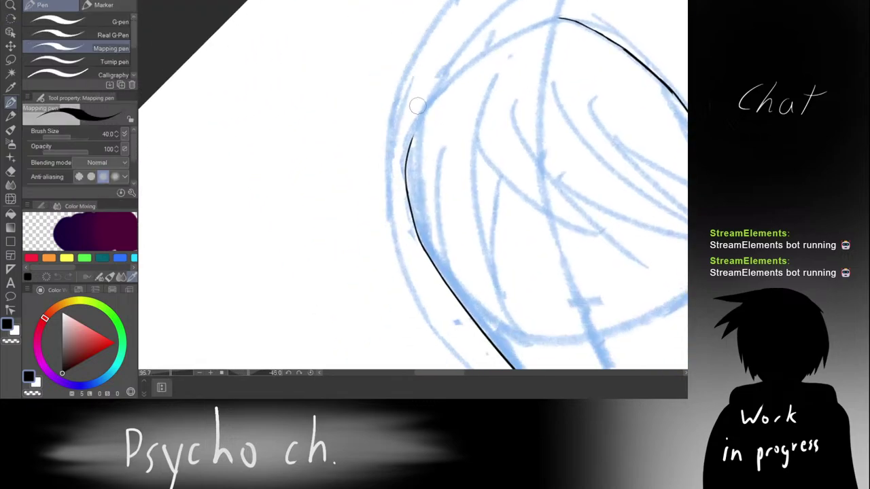
scroll(412, 110, "up", 6)
left_click_drag(409, 182, 448, 108)
key("ctrl+z")
left_click_drag(409, 178, 485, 66)
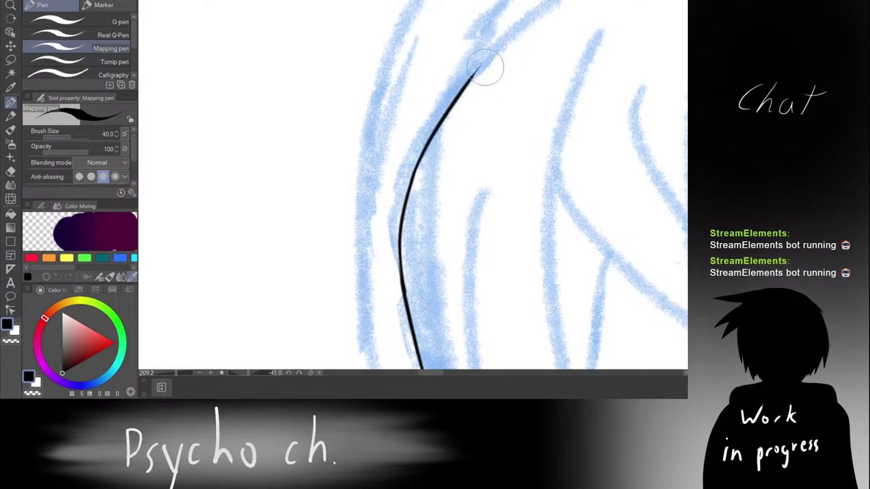
left_click_drag(431, 118, 386, 159)
key("ctrl+z")
left_click_drag(423, 123, 513, 42)
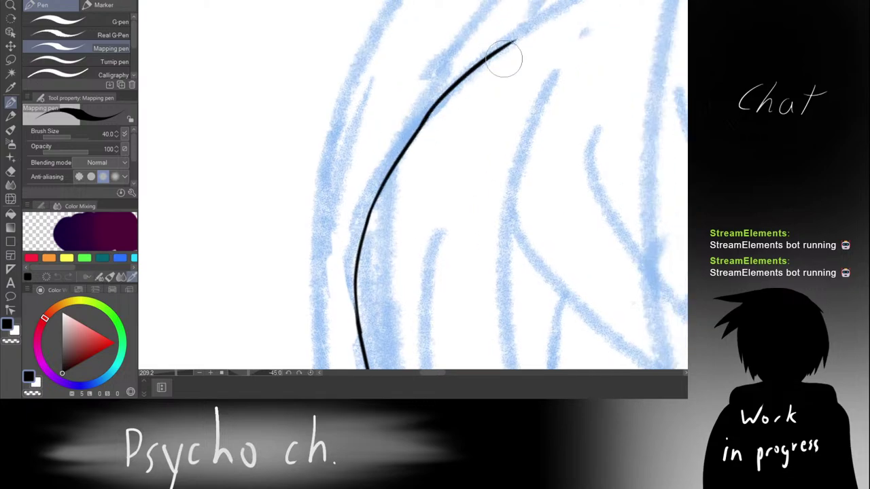
Step: Carry the contour across the top of the head toward the corner where the opposite line ends
left_click_drag(460, 89, 351, 98)
key("r")
key("ctrl+z")
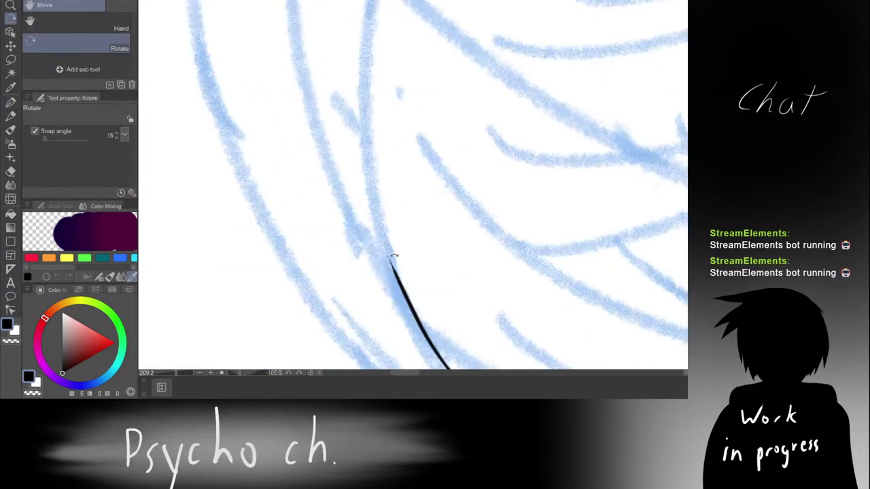
key("p")
left_click_drag(396, 273, 367, 139)
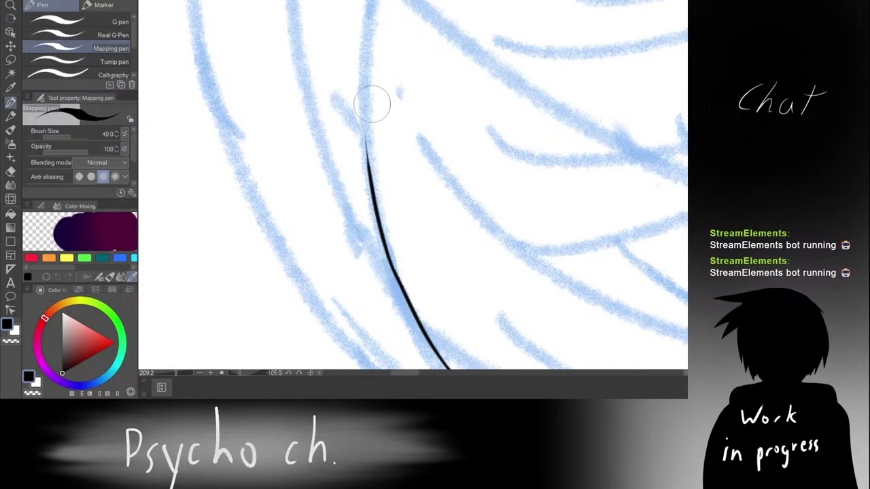
left_click_drag(367, 179, 374, 60)
left_click_drag(378, 104, 367, 285)
mouse_move(369, 152)
left_mouse_down()
mouse_move(396, 45)
mouse_move(380, 109)
left_mouse_up()
key("ctrl+z")
key("ctrl+z")
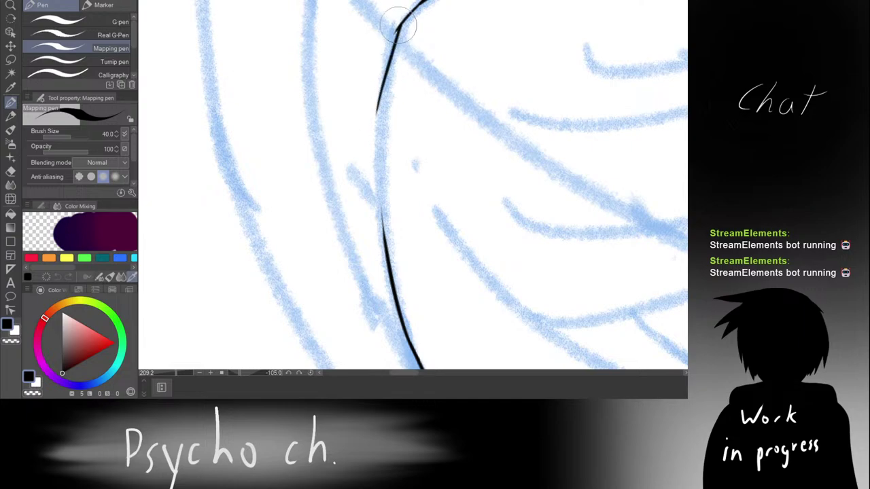
Step: Ink a short stroke from the corner at the sketch crossing toward the open contour end, retrying the stroke across the gap
key("ctrl+z")
left_click_drag(401, 24, 379, 151)
key("ctrl+z")
mouse_move(399, 25)
left_mouse_down()
mouse_move(385, 91)
mouse_move(389, 190)
left_mouse_up()
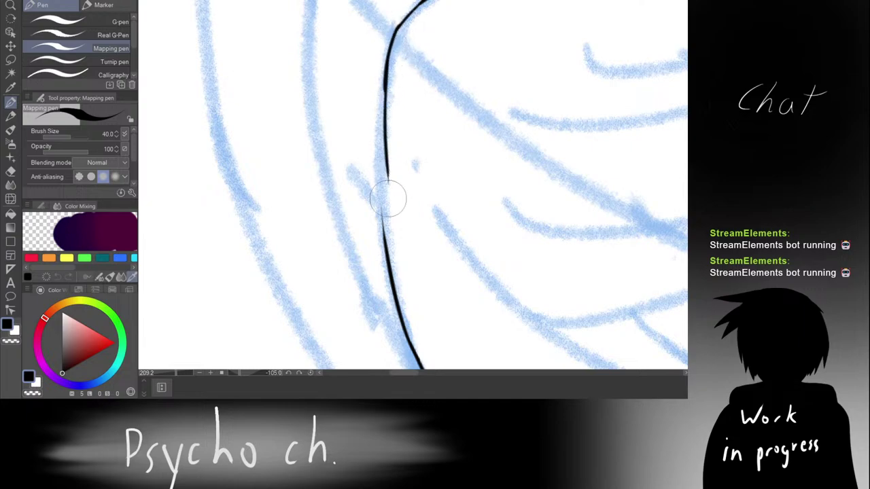
key("ctrl+z")
left_click_drag(390, 76, 398, 182)
key("ctrl+z")
left_click_drag(383, 72, 385, 247)
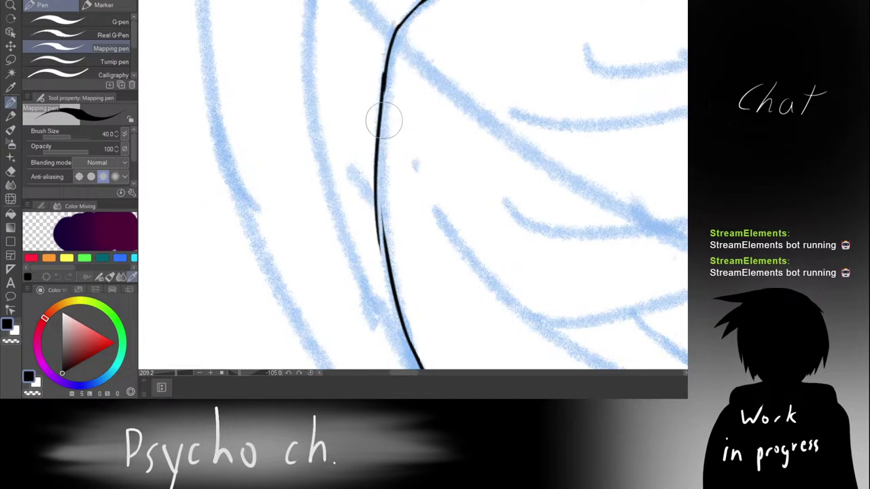
key("ctrl+z")
mouse_move(383, 77)
left_mouse_down()
mouse_move(391, 254)
mouse_move(378, 131)
left_mouse_up()
key("ctrl+z")
key("ctrl+z")
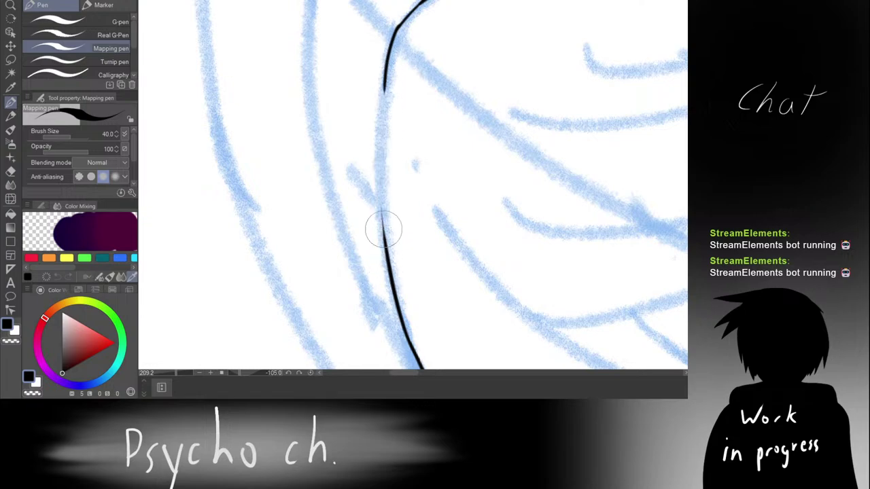
Step: Close the gap in the head contour, trimming the end of the corner stroke before joining the two lines
left_click_drag(386, 248, 377, 123)
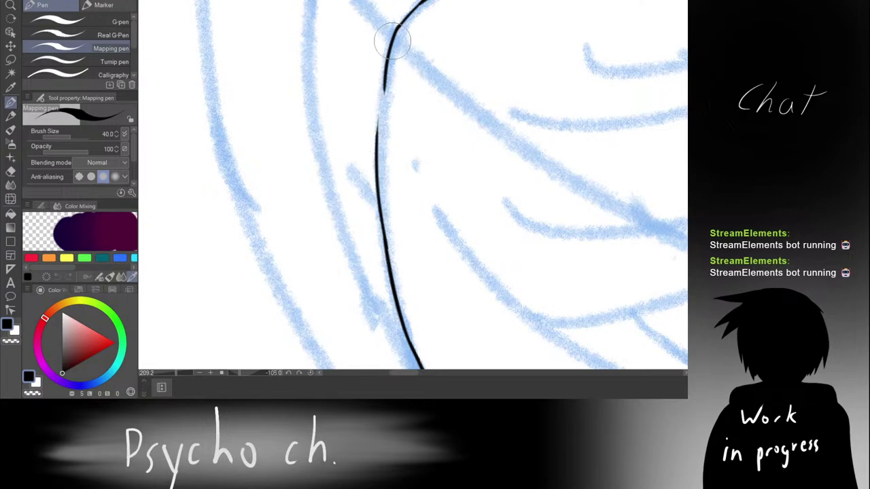
key("e")
left_click_drag(388, 59, 386, 77)
key("p")
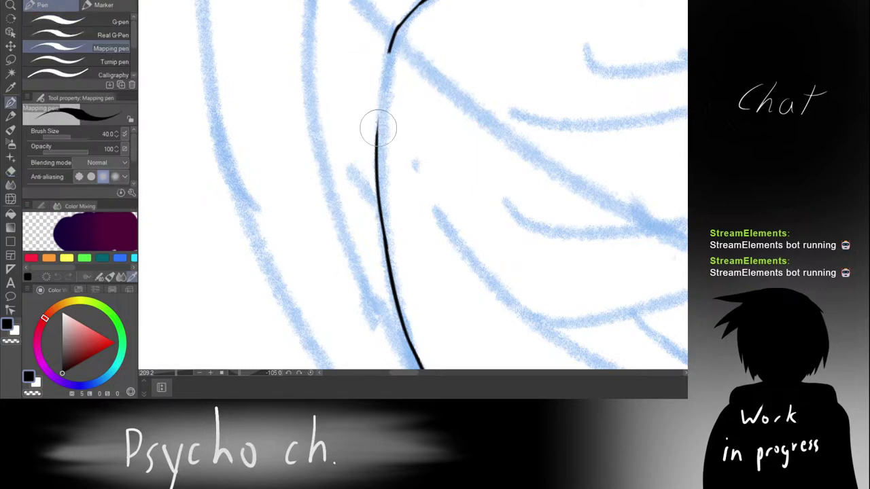
left_click_drag(376, 140, 398, 25)
Step: Examine the inked head outline against the sketch of the whole figure and up close beside the hood lines
scroll(400, 66, "down", 6)
key("r")
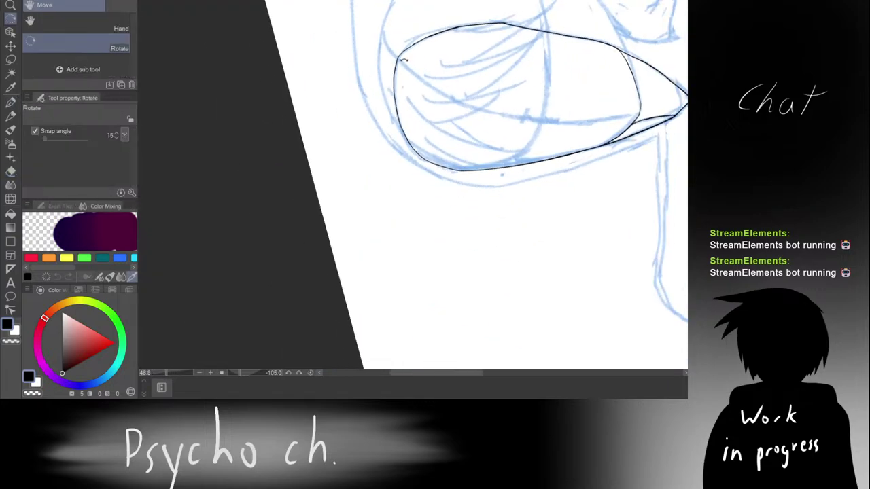
left_click_drag(404, 60, 591, 178)
key("p")
left_click_drag(561, 104, 519, 42)
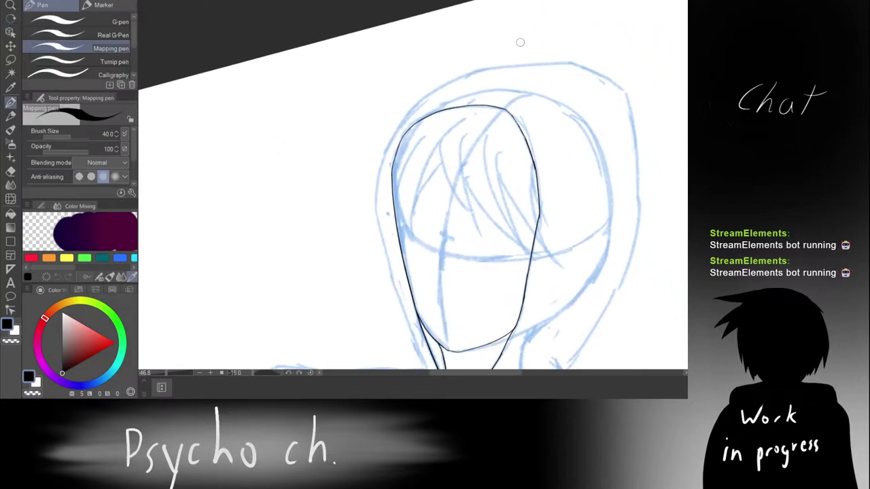
key("r")
left_click_drag(533, 72, 553, 76)
key("p")
scroll(548, 93, "down", 3)
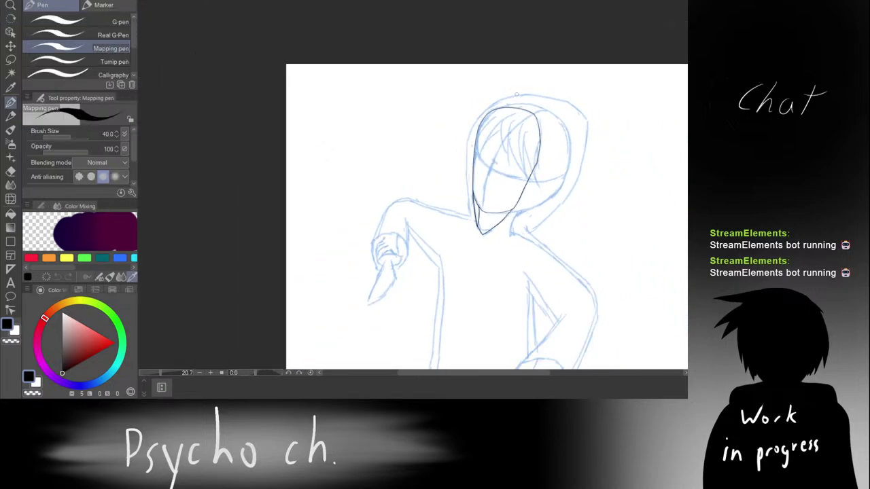
key("r")
key("p")
scroll(531, 86, "up", 3)
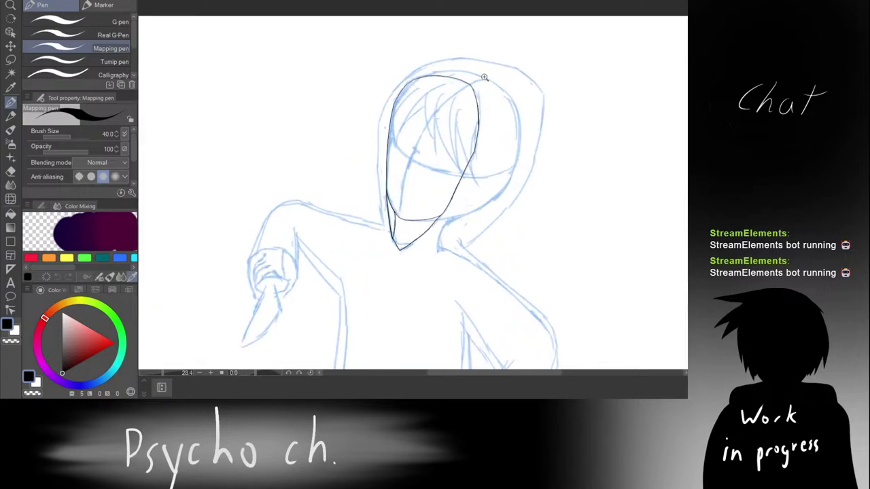
left_click_drag(485, 79, 514, 52)
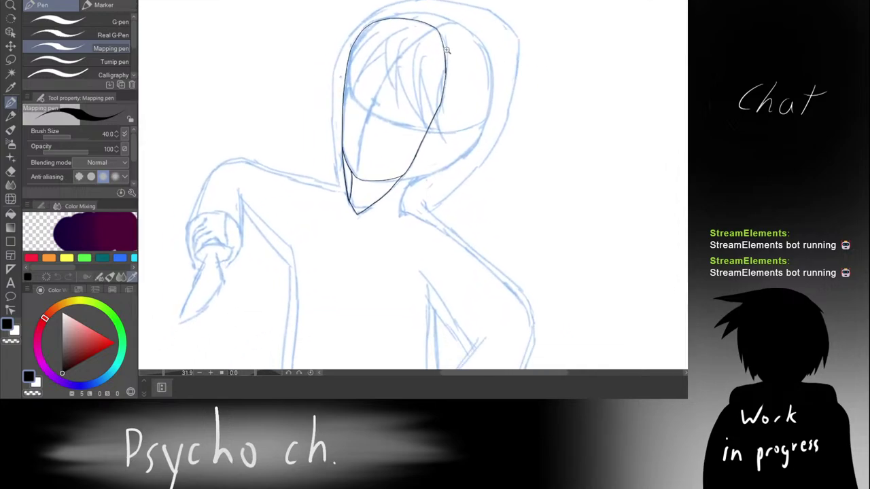
scroll(447, 50, "up", 3)
left_click_drag(447, 66, 434, 113)
key("r")
left_click_drag(474, 48, 528, 58)
key("p")
scroll(500, 86, "up", 6)
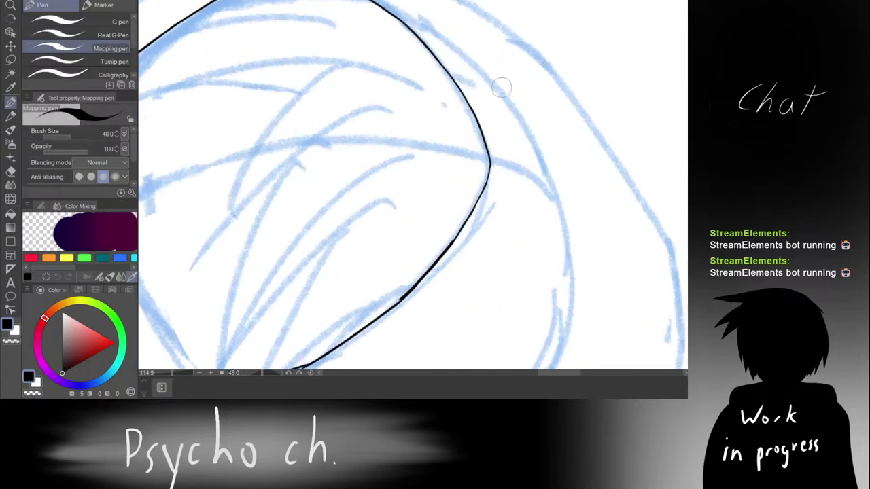
Step: Erase the pointed corner section of the head contour and mirror the canvas view for redrawing it
key("e")
mouse_move(498, 114)
left_mouse_down()
mouse_move(458, 64)
mouse_move(473, 125)
mouse_move(444, 192)
mouse_move(468, 184)
left_mouse_up()
key("p")
key("h")
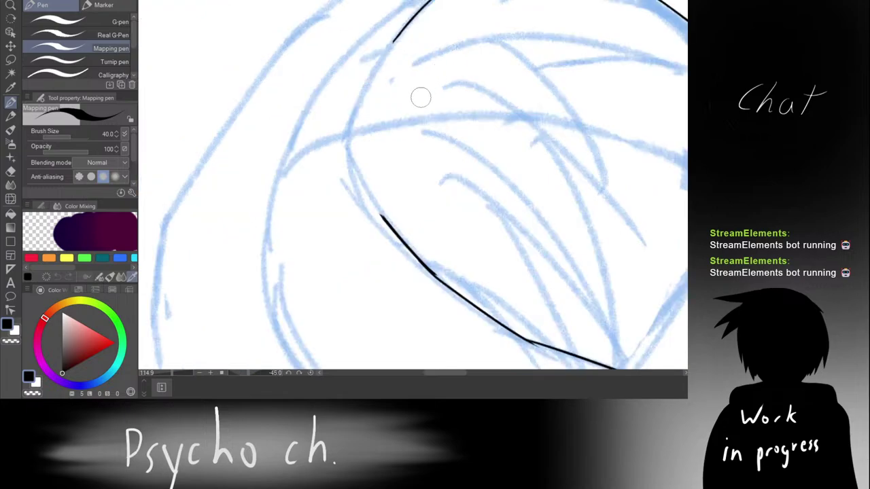
Step: Extend the upper end of the head contour with a short stroke toward the gap, redoing it to follow the sketch
key("ctrl+z")
left_click_drag(396, 36, 380, 78)
key("ctrl+z")
mouse_move(400, 34)
left_mouse_down()
mouse_move(374, 79)
mouse_move(372, 121)
left_mouse_up()
key("ctrl+z")
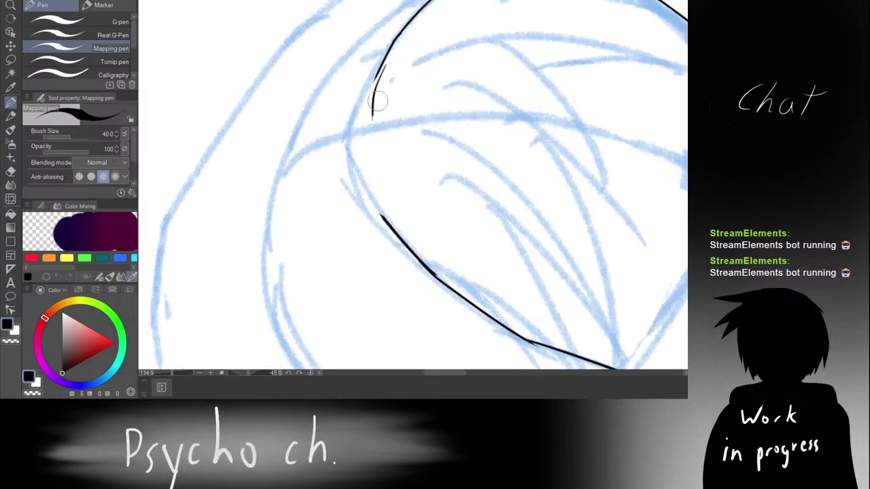
key("ctrl+z")
Step: Try to carry the head contour from its upper end down past the sketched cross line
left_click_drag(377, 72, 367, 153)
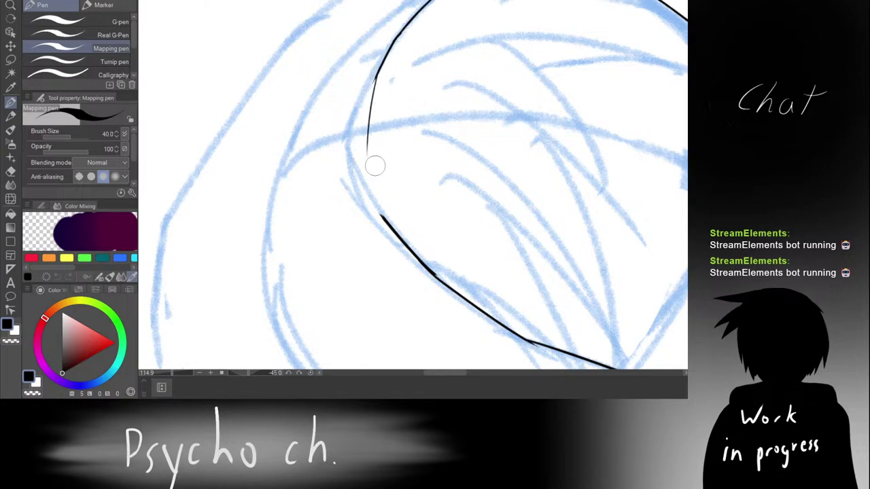
left_click_drag(378, 72, 361, 155)
key("ctrl+z")
key("ctrl+z")
left_click_drag(381, 71, 361, 148)
key("ctrl+z")
left_click_drag(381, 72, 361, 121)
key("ctrl+z")
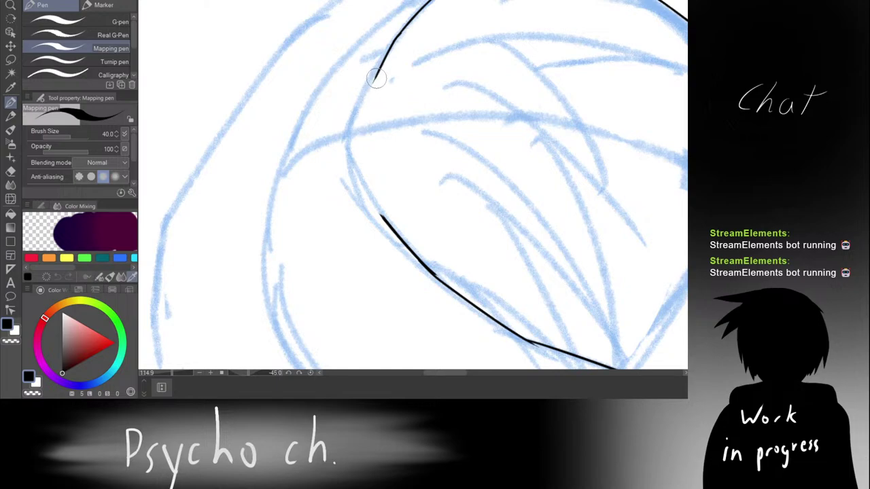
Step: Ink the head contour down to the sketched cross line, discarding the longer strokes that continue below it
left_click_drag(380, 73, 363, 127)
mouse_move(375, 75)
left_mouse_down()
mouse_move(362, 134)
mouse_move(373, 188)
left_mouse_up()
key("ctrl+z")
left_click_drag(361, 123, 376, 195)
left_click_drag(369, 121, 375, 122)
mouse_move(369, 156)
left_mouse_down()
mouse_move(367, 68)
mouse_move(408, 69)
left_mouse_up()
key("ctrl+z")
key("ctrl+z")
Step: Close the remaining gap in the head contour with a curved stroke that joins the lower inked line
mouse_move(355, 15)
left_mouse_down()
mouse_move(352, 85)
mouse_move(388, 182)
left_mouse_up()
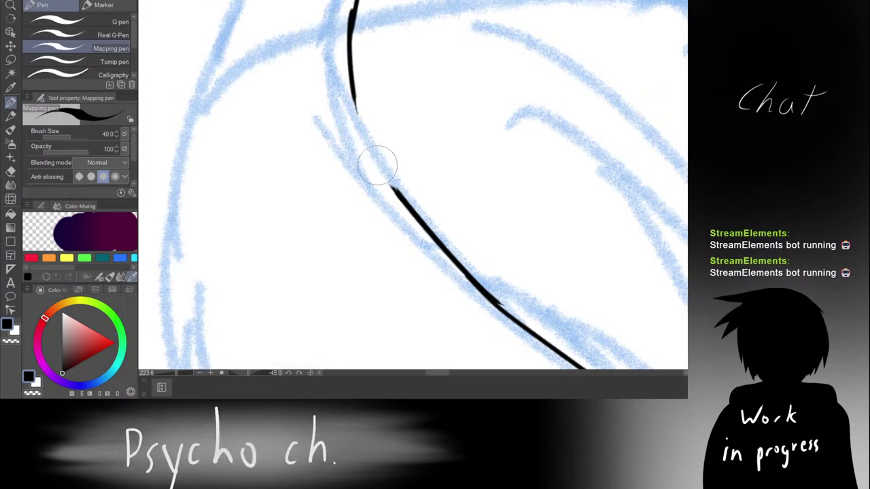
key("ctrl+z")
left_click_drag(352, 10, 388, 182)
key("ctrl+z")
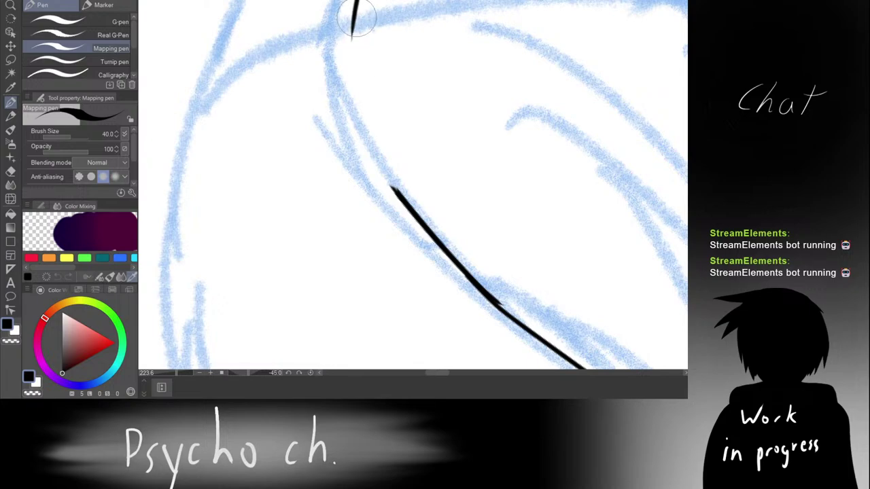
left_click_drag(356, 13, 392, 180)
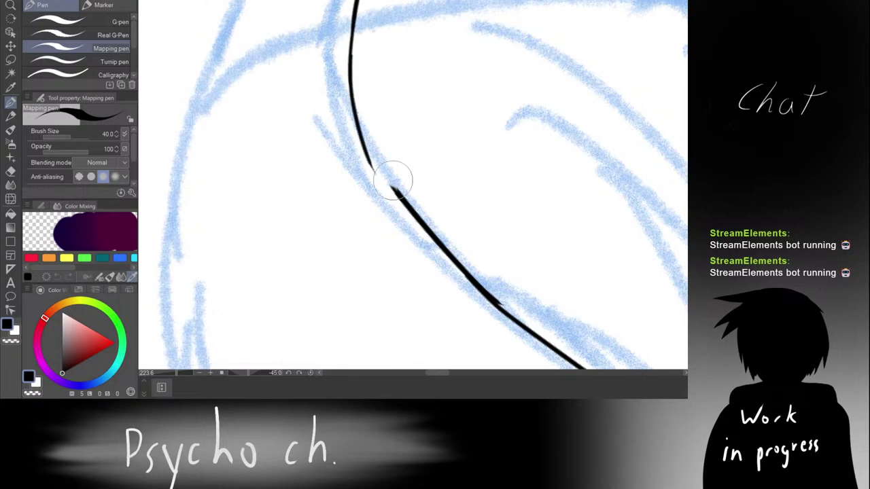
left_click_drag(367, 150, 398, 189)
mouse_move(382, 127)
left_mouse_down()
mouse_move(338, 114)
mouse_move(493, 79)
mouse_move(505, 89)
mouse_move(443, 50)
left_mouse_up()
Step: Erase the excess thickness along the upper side of the head contour and return the canvas to its unrotated view
key("r")
key("p")
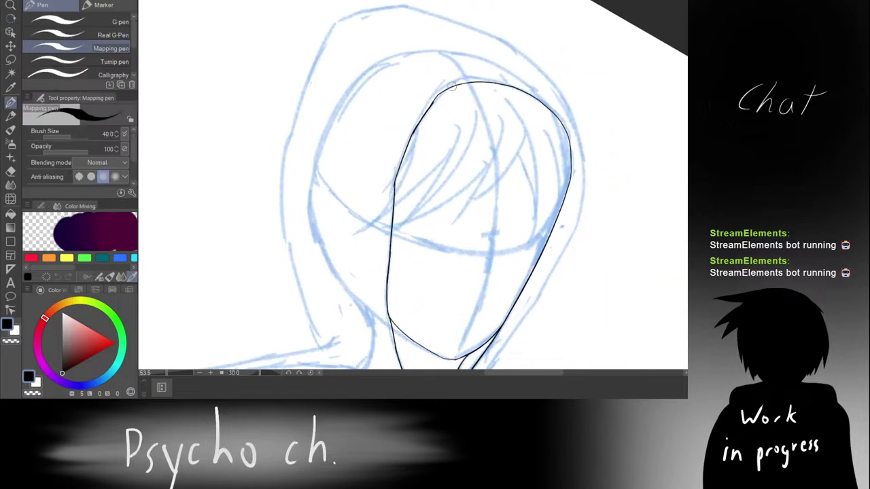
scroll(451, 91, "up", 5)
scroll(451, 91, "up", 3)
key("e")
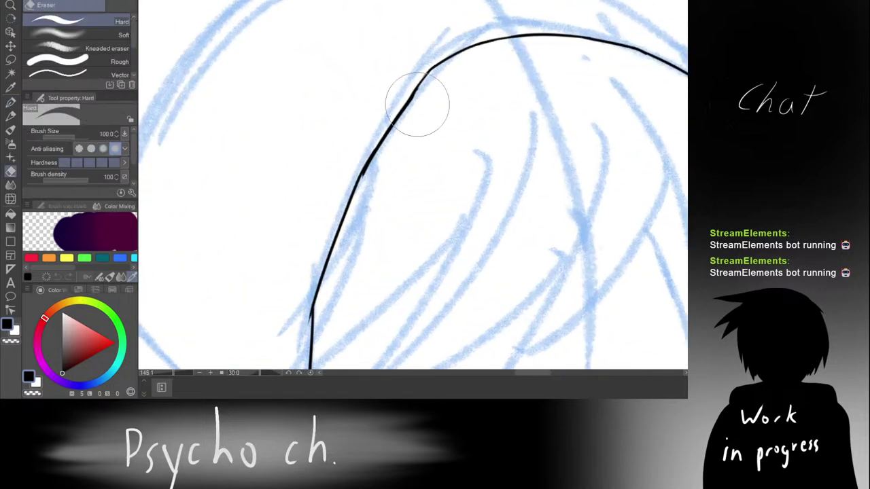
left_click_drag(420, 100, 388, 160)
scroll(424, 92, "down", 12)
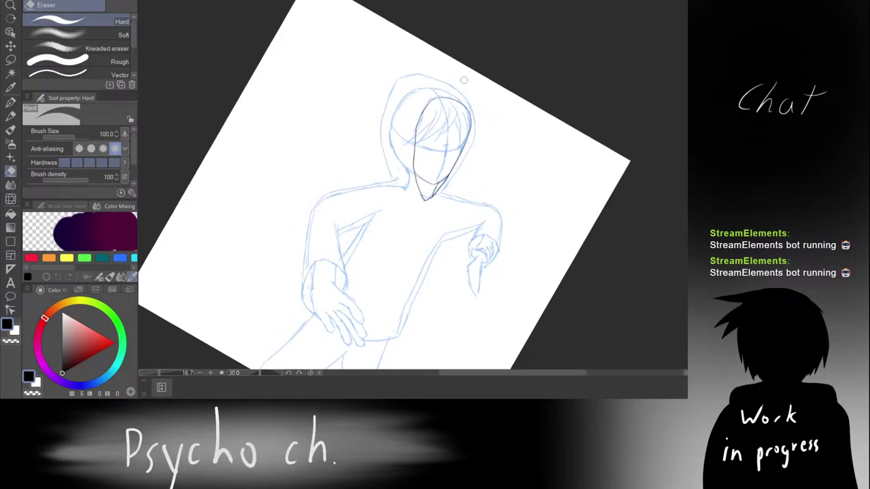
key("r")
mouse_move(464, 80)
left_mouse_down()
mouse_move(432, 58)
mouse_move(431, 81)
left_mouse_up()
key("p")
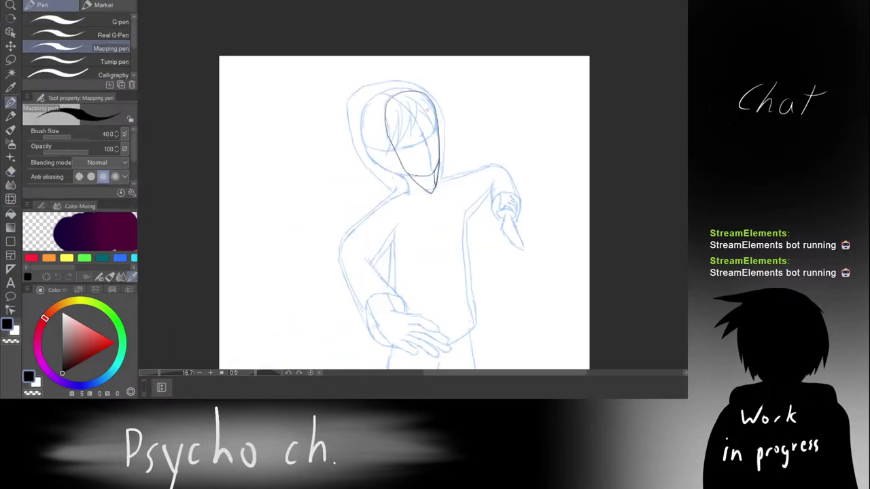
Step: Try to ink the outer back edge of the hood downward from its upper corner
scroll(385, 105, "up", 3)
scroll(385, 105, "up", 5)
scroll(402, 164, "down", 4)
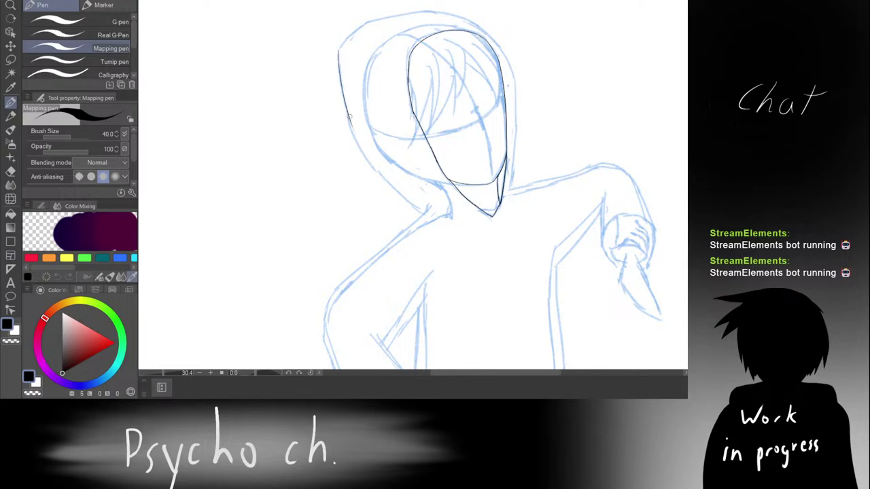
scroll(351, 95, "up", 5)
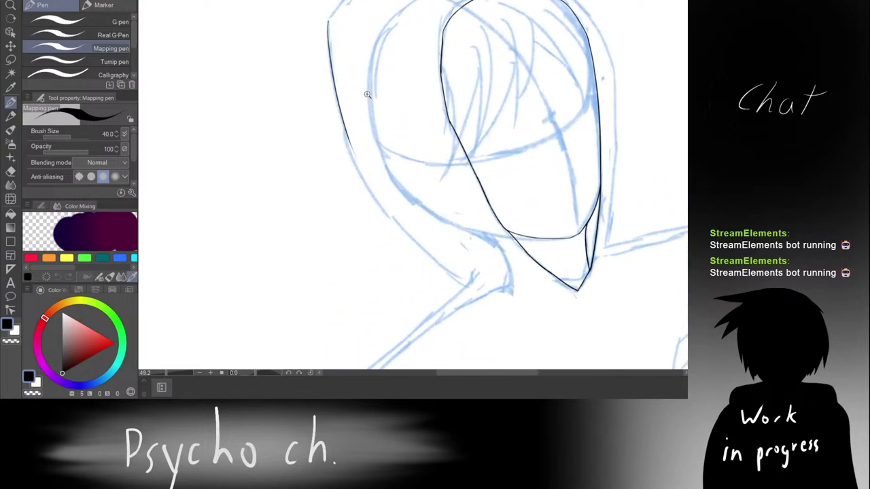
key("ctrl+z")
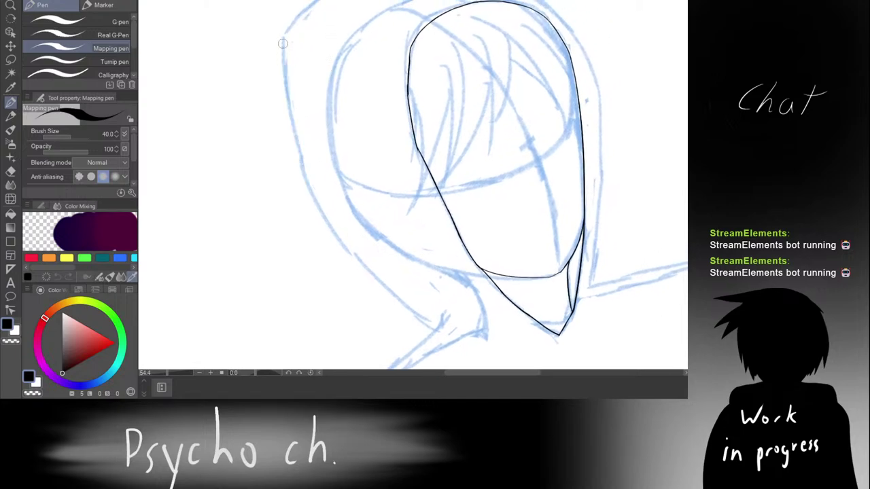
left_click_drag(285, 32, 317, 162)
key("ctrl+z")
left_click_drag(284, 36, 292, 155)
key("ctrl+z")
key("ctrl+z")
left_click_drag(284, 41, 313, 165)
key("ctrl+z")
left_click_drag(359, 216, 322, 219)
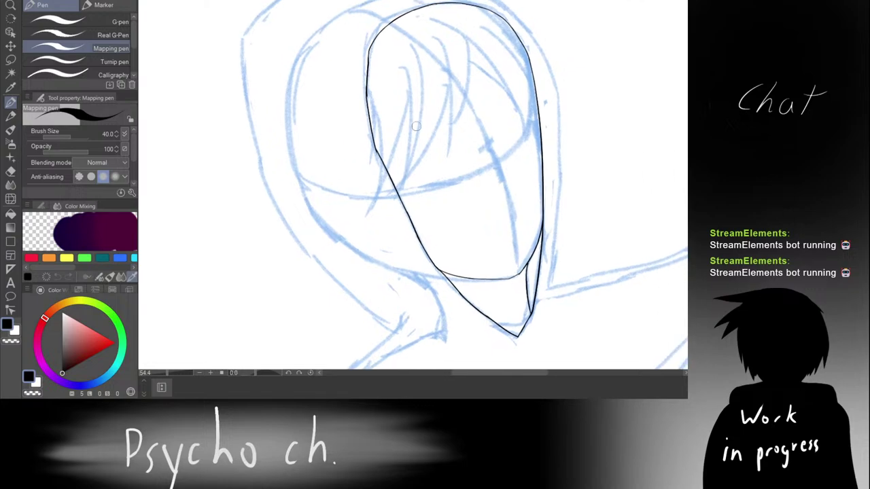
left_click_drag(416, 126, 515, 129)
mouse_move(443, 161)
left_mouse_down()
mouse_move(492, 138)
mouse_move(504, 165)
left_mouse_up()
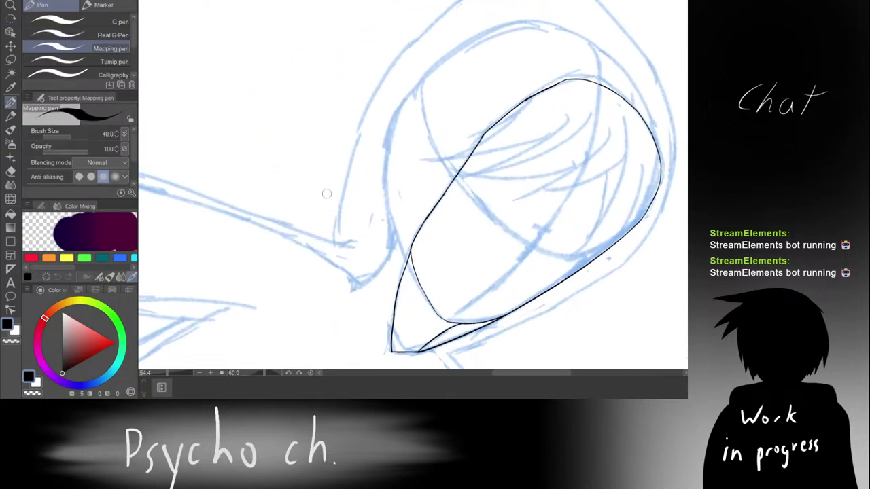
left_click_drag(337, 233, 348, 196)
scroll(407, 151, "down", 3)
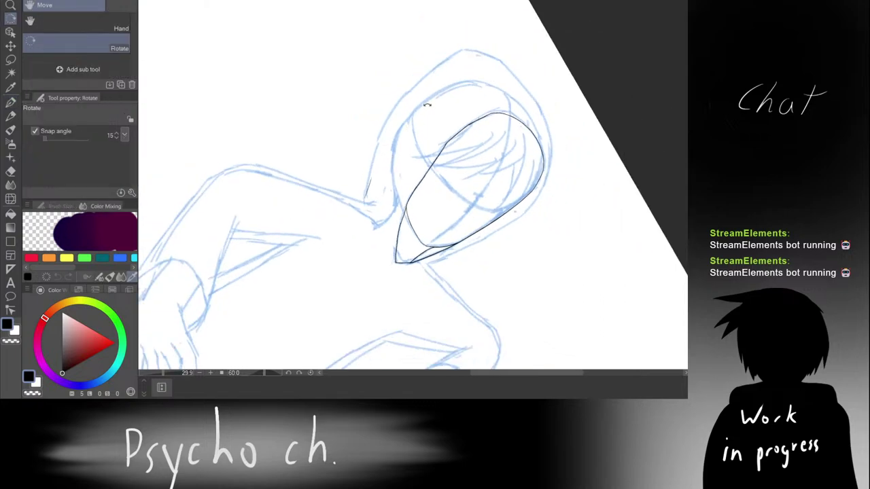
left_click_drag(427, 105, 354, 129)
mouse_move(488, 90)
left_mouse_down()
mouse_move(472, 101)
mouse_move(431, 77)
mouse_move(447, 92)
left_mouse_up()
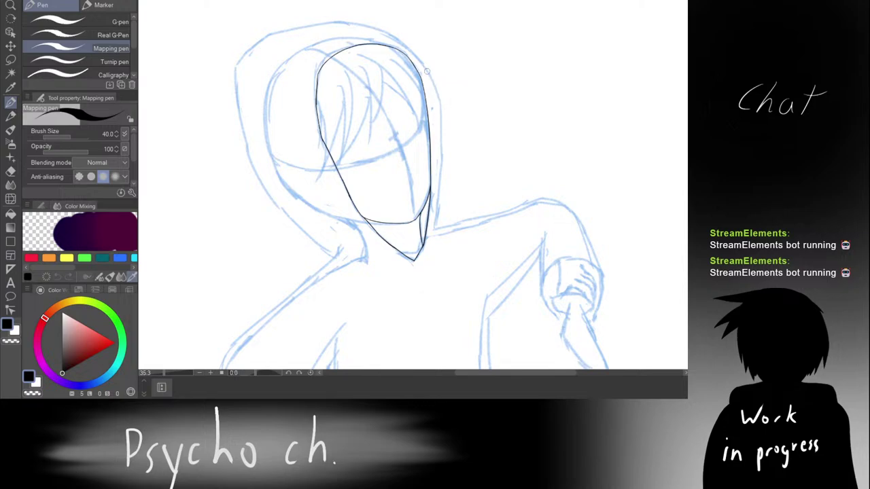
Step: Mirror the canvas view and try to ink the hood's front edge upward from the shoulder beside the face
key("h")
mouse_move(385, 128)
left_mouse_down()
mouse_move(420, 92)
mouse_move(415, 105)
left_mouse_up()
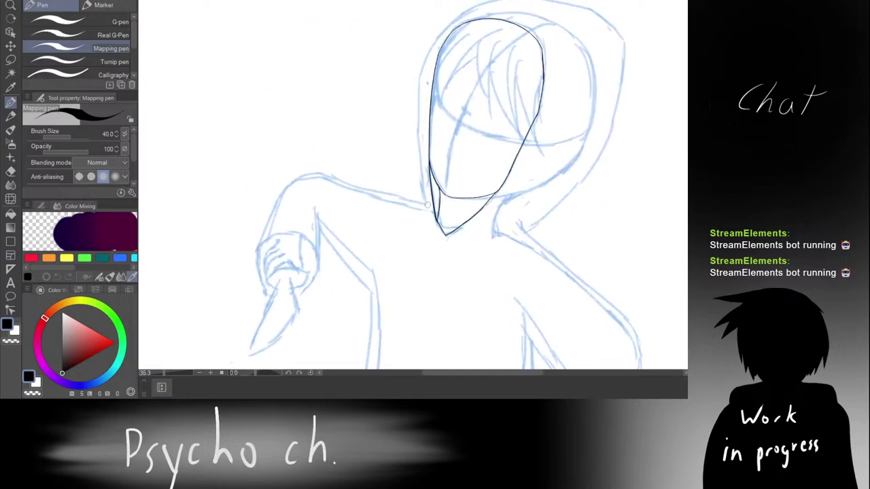
left_click_drag(422, 166, 420, 115)
key("ctrl+z")
left_click_drag(424, 196, 420, 87)
key("ctrl+z")
Step: Try to ink the hood's front edge downward from beside the forehead, following the sketch
left_click_drag(437, 39, 417, 93)
key("ctrl+z")
key("ctrl+z")
left_click_drag(437, 38, 422, 84)
key("ctrl+z")
key("ctrl+z")
left_click_drag(431, 52, 420, 124)
mouse_move(420, 81)
left_mouse_down()
mouse_move(441, 60)
mouse_move(396, 123)
left_mouse_up()
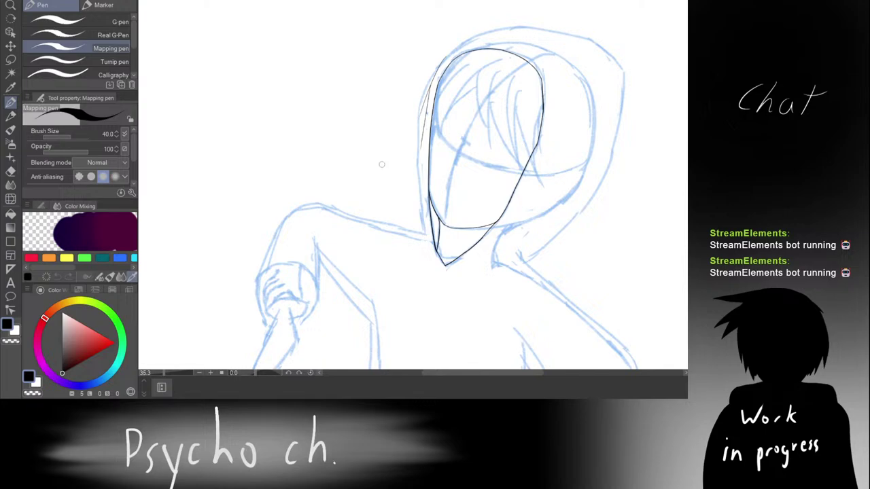
key("ctrl+z")
Step: Ink the hood's front edge beside the face, connecting the shoulder end to the stroke near the forehead
left_click_drag(421, 226, 416, 144)
key("ctrl+z")
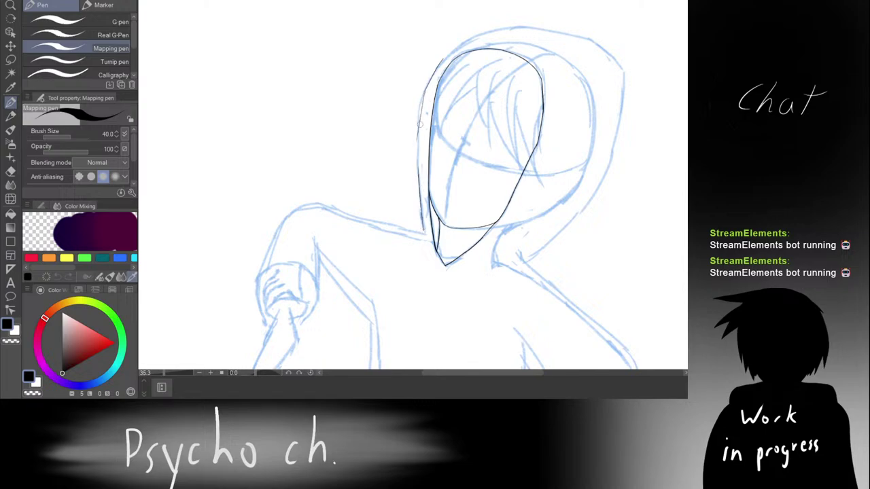
left_click_drag(423, 90, 417, 159)
Step: Erase the overshooting stroke end where the hood's front edge bends beside the forehead
scroll(422, 149, "up", 4)
key("e")
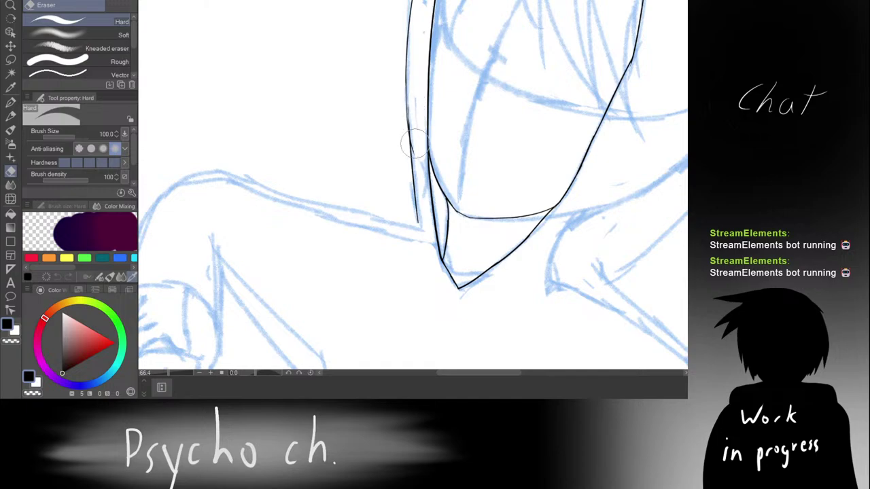
scroll(408, 144, "down", 5)
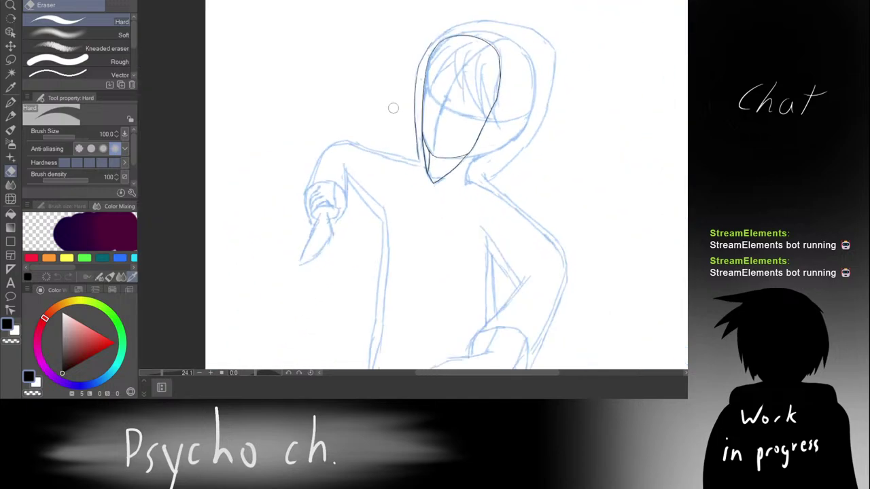
key("p")
scroll(405, 82, "up", 8)
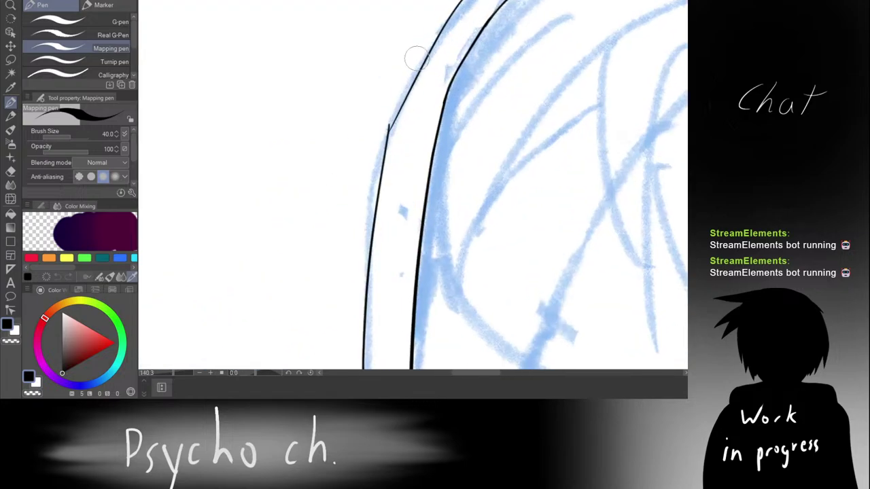
key("e")
scroll(380, 109, "up", 3)
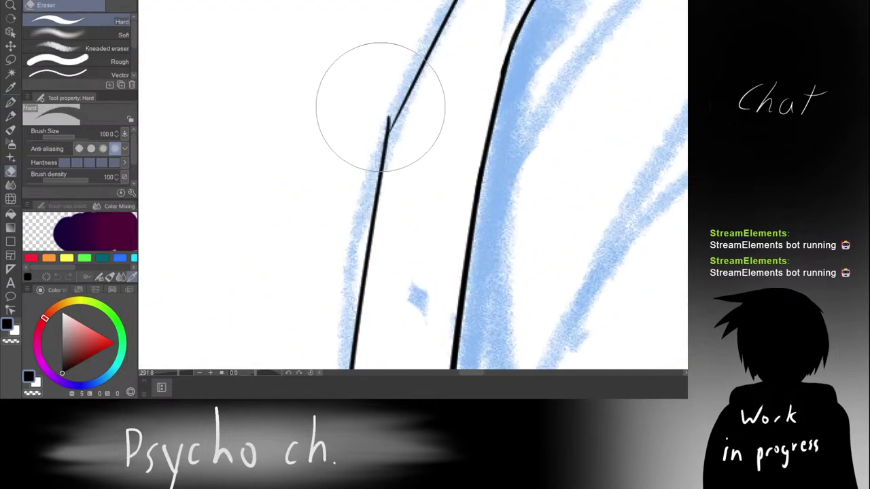
scroll(370, 135, "down", 4)
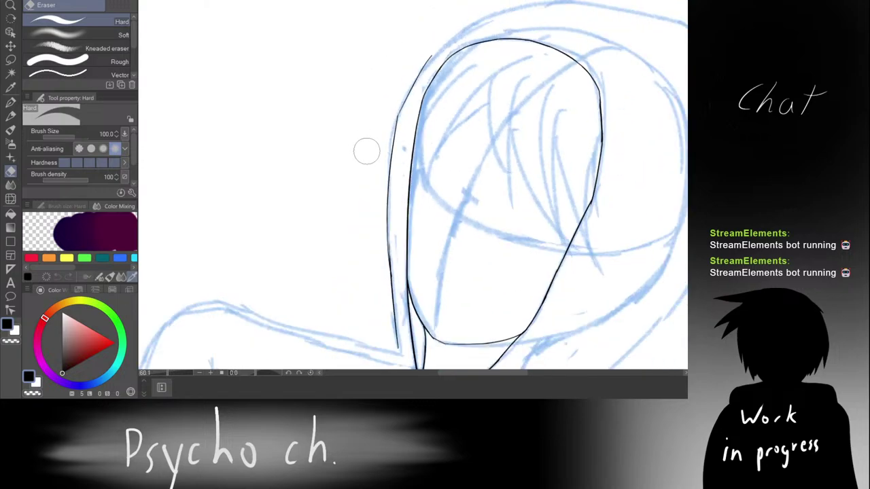
left_click_drag(367, 151, 392, 54)
left_click_drag(405, 86, 363, 221)
Step: Thicken the thin line at the bend of the hood's front edge so both strokes join evenly
scroll(406, 167, "up", 4)
key("p")
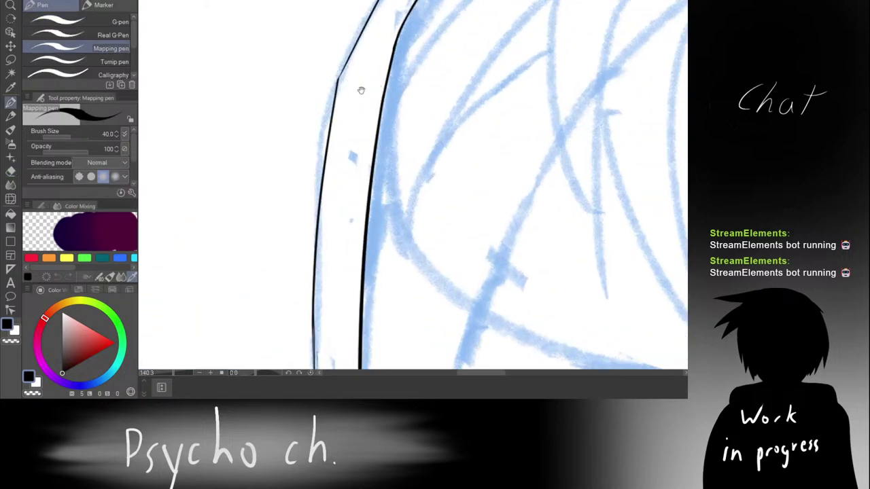
scroll(353, 95, "up", 4)
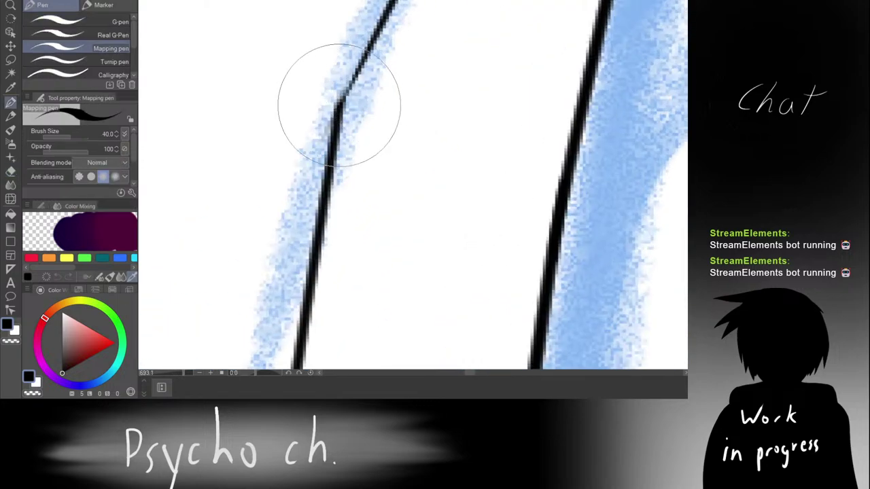
mouse_move(339, 105)
left_mouse_down()
mouse_move(380, 33)
mouse_move(338, 124)
left_mouse_up()
mouse_move(305, 171)
left_mouse_down()
mouse_move(362, 71)
mouse_move(302, 176)
mouse_move(374, 49)
left_mouse_up()
left_click_drag(301, 179, 391, 28)
left_click_drag(337, 114, 383, 41)
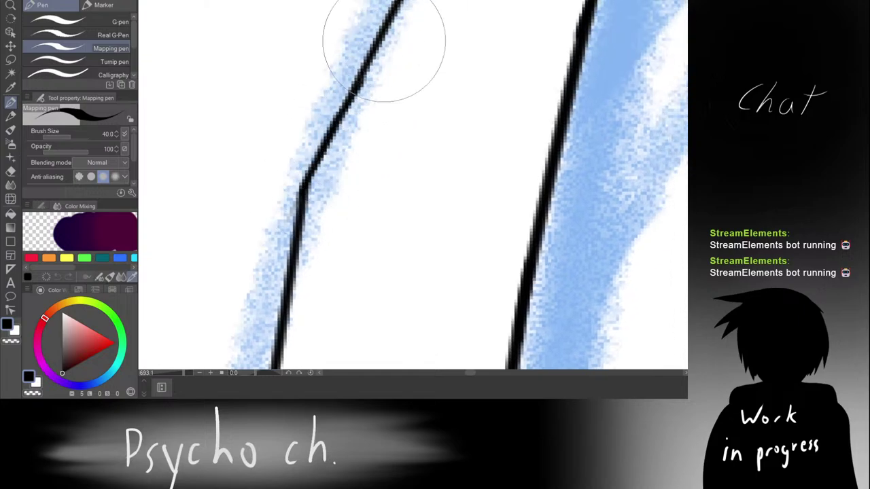
Step: Erase the doubled line along the lower part of the hood's front edge
scroll(384, 48, "down", 8)
scroll(357, 180, "up", 5)
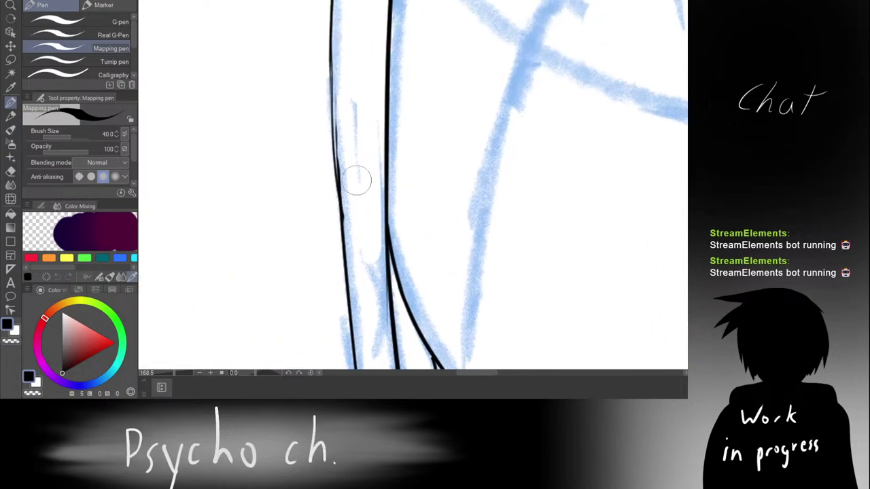
scroll(350, 92, "up", 2)
key("e")
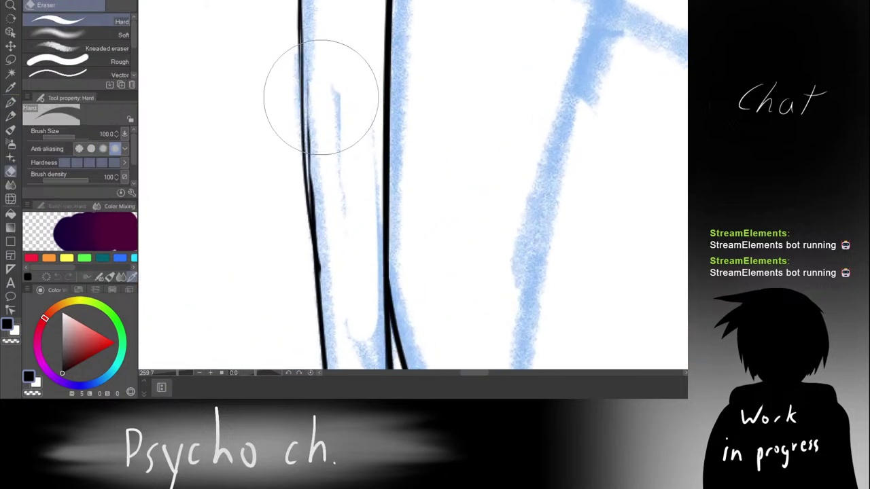
left_click_drag(317, 70, 317, 99)
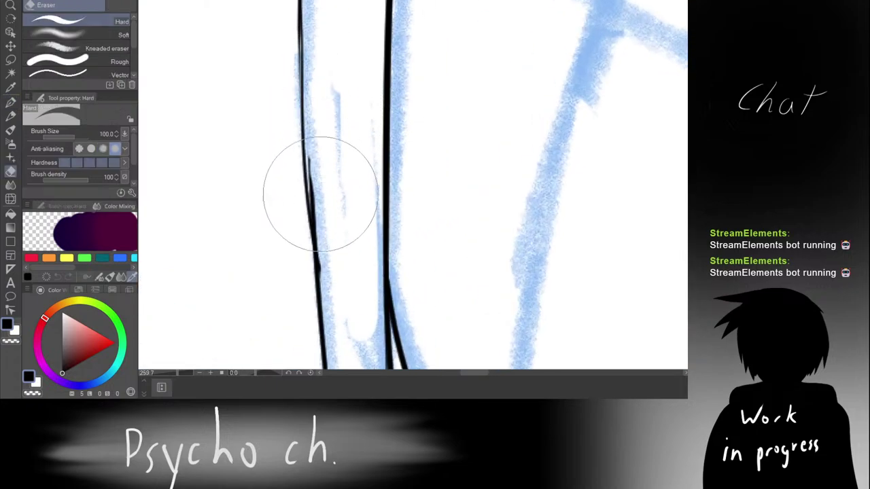
mouse_move(320, 194)
left_mouse_down()
mouse_move(306, 165)
mouse_move(324, 178)
mouse_move(326, 235)
mouse_move(325, 218)
left_mouse_up()
mouse_move(356, 146)
left_mouse_down()
mouse_move(311, 141)
mouse_move(306, 211)
left_mouse_up()
Step: Rotate the canvas to -45 degrees and extend the hood edge up around the head, trimming the old line end before re-inking
key("p")
mouse_move(363, 73)
left_mouse_down()
mouse_move(392, 70)
mouse_move(309, 89)
left_mouse_up()
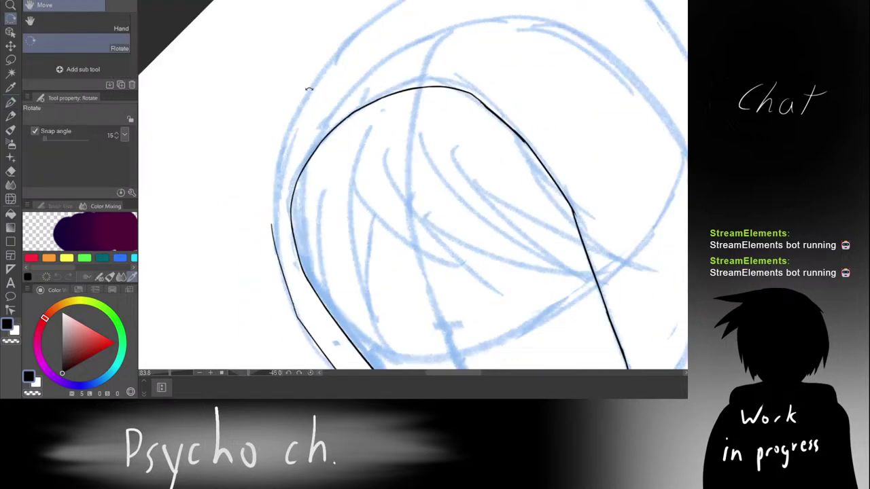
key("p")
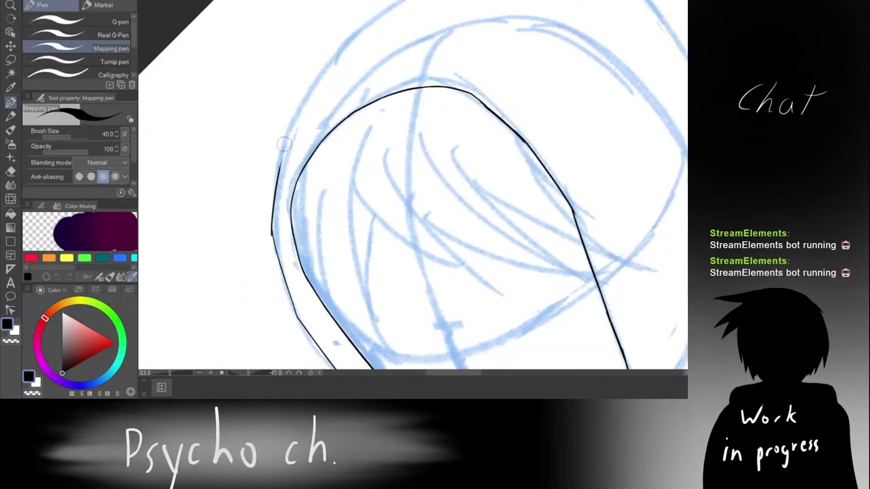
key("e")
left_click_drag(270, 231, 274, 224)
key("p")
left_click_drag(276, 250, 288, 139)
key("ctrl+z")
left_click_drag(277, 251, 292, 117)
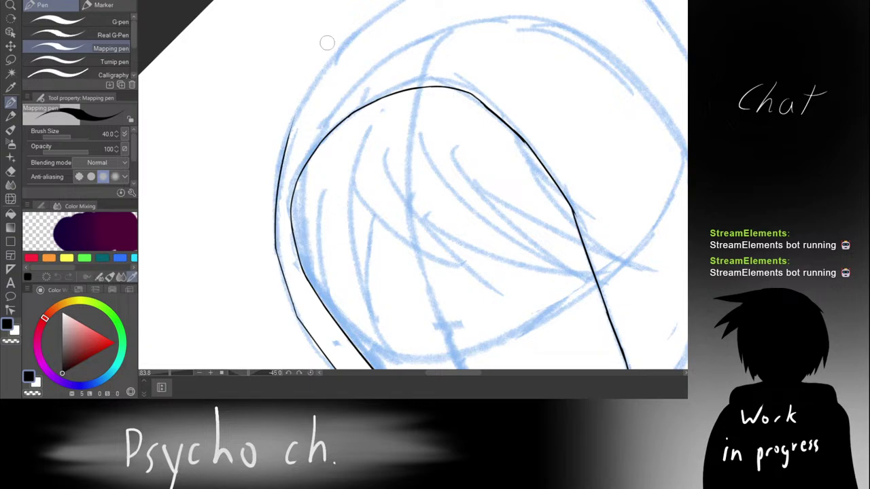
Step: Extend the hood's outer edge line further up along the sketch, retrying the stroke until it follows the curve
left_click_drag(286, 149, 320, 73)
key("ctrl+z")
left_click_drag(288, 135, 333, 59)
key("ctrl+z")
left_click_drag(290, 135, 335, 53)
key("ctrl+z")
mouse_move(286, 133)
left_mouse_down()
mouse_move(319, 74)
mouse_move(351, 45)
mouse_move(327, 63)
mouse_move(382, 15)
mouse_move(344, 110)
left_mouse_up()
key("ctrl+z")
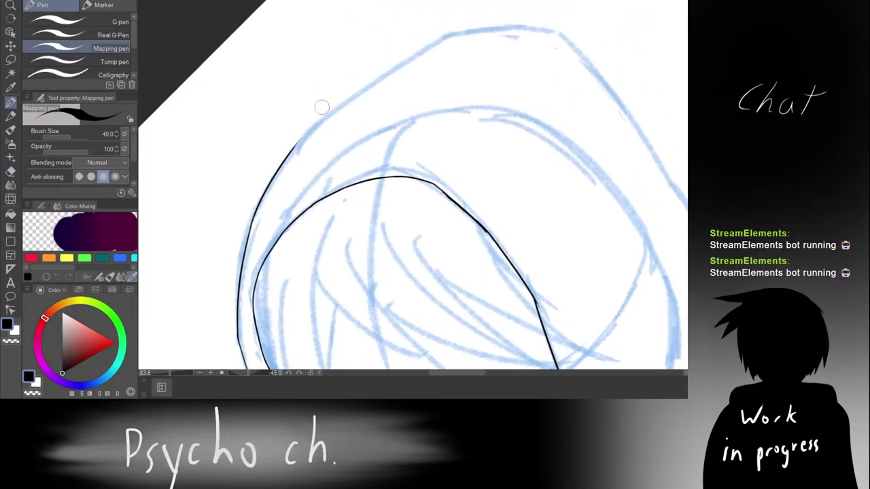
key("ctrl+y")
left_click_drag(416, 91, 322, 119)
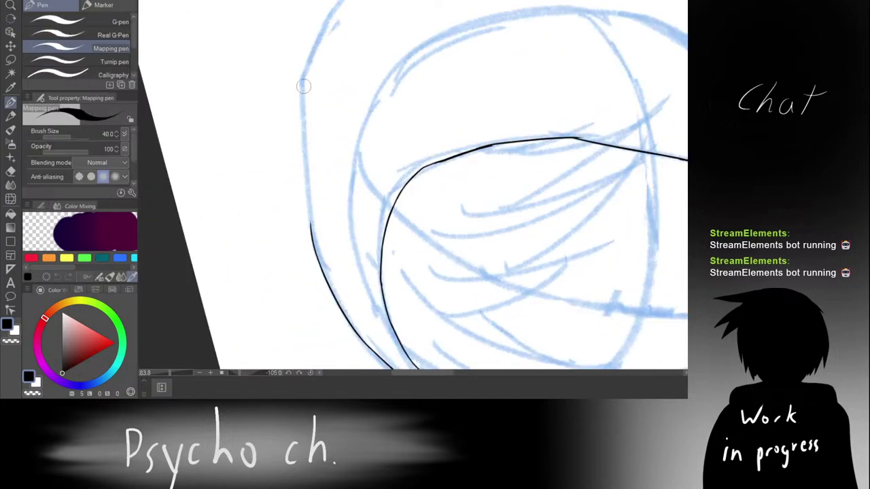
left_click_drag(303, 79, 302, 129)
key("ctrl+z")
mouse_move(302, 81)
left_mouse_down()
mouse_move(318, 243)
mouse_move(322, 111)
mouse_move(364, 63)
mouse_move(388, 93)
left_mouse_up()
key("ctrl+z")
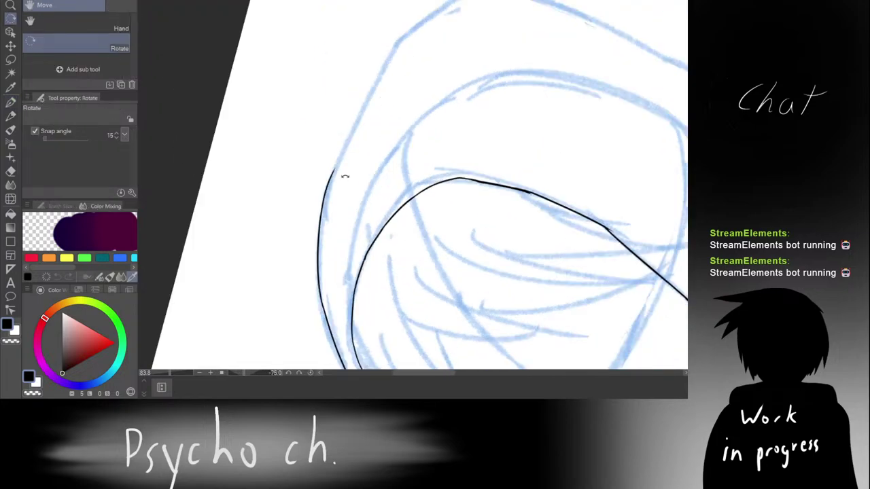
Step: Rotate the canvas to -75 degrees and ink the hood's outer edge up to the first bend at the hood's top
mouse_move(333, 177)
left_mouse_down()
mouse_move(359, 122)
mouse_move(322, 160)
mouse_move(396, 37)
mouse_move(352, 119)
mouse_move(402, 45)
left_mouse_up()
key("ctrl+z")
key("ctrl+z")
key("ctrl+z")
key("ctrl+z")
key("ctrl+z")
mouse_move(371, 100)
left_mouse_down()
mouse_move(405, 39)
mouse_move(426, 24)
mouse_move(414, 127)
left_mouse_up()
key("space")
key("ctrl+z")
key("shift+space")
mouse_move(458, 66)
left_mouse_down()
mouse_move(381, 82)
mouse_move(357, 151)
left_mouse_up()
key("ctrl+z")
left_click_drag(355, 192, 354, 141)
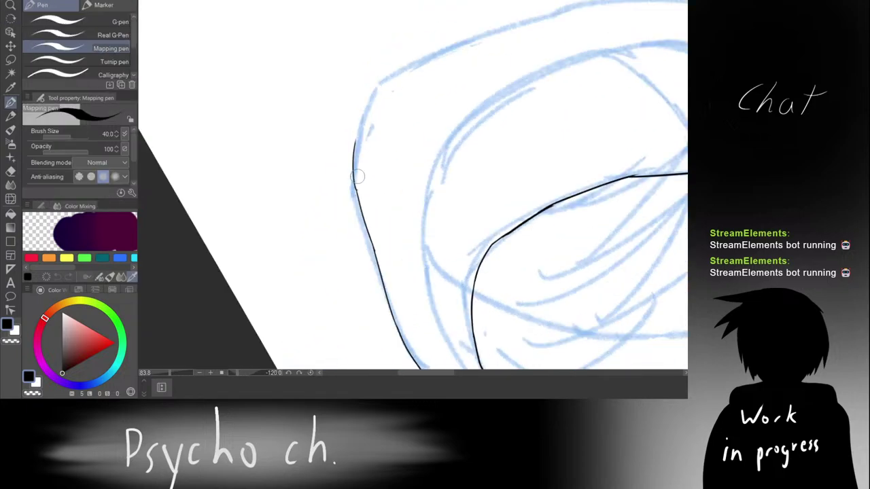
key("ctrl+z")
key("ctrl+z")
left_click_drag(355, 195, 363, 137)
key("ctrl+z")
left_click_drag(354, 198, 351, 144)
key("ctrl+z")
left_click_drag(355, 202, 352, 148)
key("ctrl+z")
left_click_drag(356, 199, 353, 167)
key("ctrl+z")
left_click_drag(356, 201, 353, 141)
key("ctrl+z")
key("e")
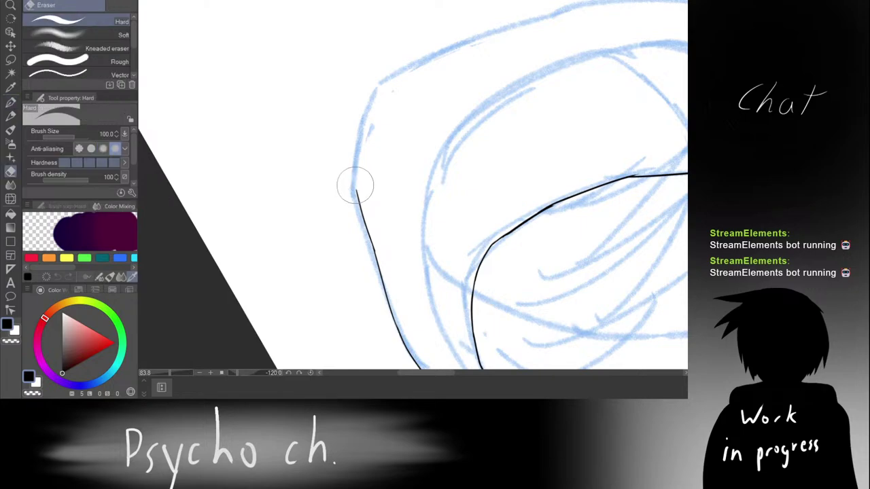
Step: Ink the hood's top edge from its back corner to the existing line end with the Mapping pen, redrawing the segment near the join
key("p")
left_click_drag(378, 87, 355, 193)
key("ctrl+z")
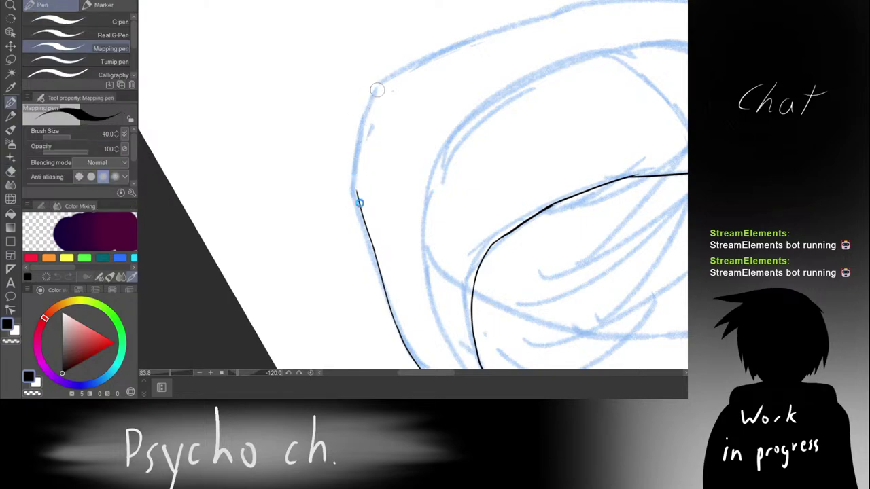
left_click_drag(377, 91, 357, 193)
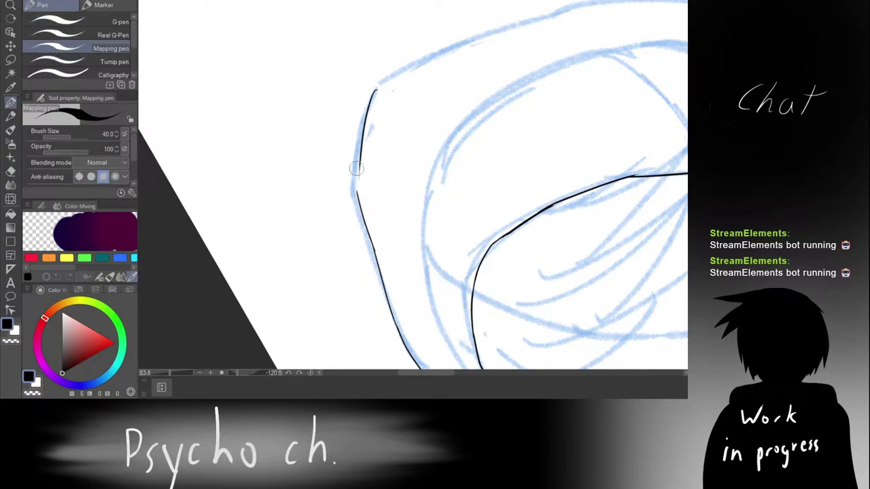
scroll(374, 169, "up", 5)
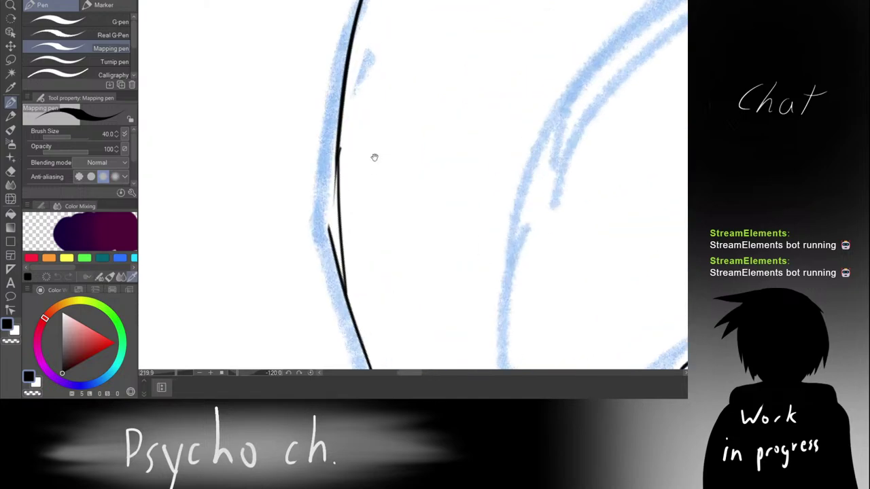
key("ctrl+z")
mouse_move(374, 156)
left_mouse_down()
mouse_move(402, 22)
mouse_move(369, 106)
left_mouse_up()
key("ctrl+z")
left_click_drag(371, 8, 373, 141)
Step: Erase the overshooting line end on the hood's top edge and thicken the join so both strokes merge evenly
key("e")
mouse_move(347, 84)
left_mouse_down()
mouse_move(362, 149)
mouse_move(368, 114)
mouse_move(371, 155)
mouse_move(373, 123)
mouse_move(375, 183)
left_mouse_up()
key("p")
scroll(369, 111, "up", 4)
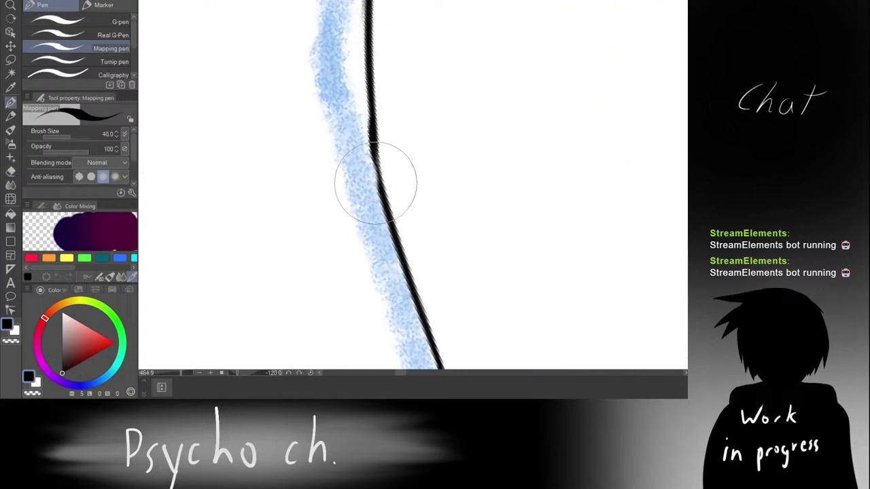
left_click_drag(371, 144, 378, 191)
key("ctrl+z")
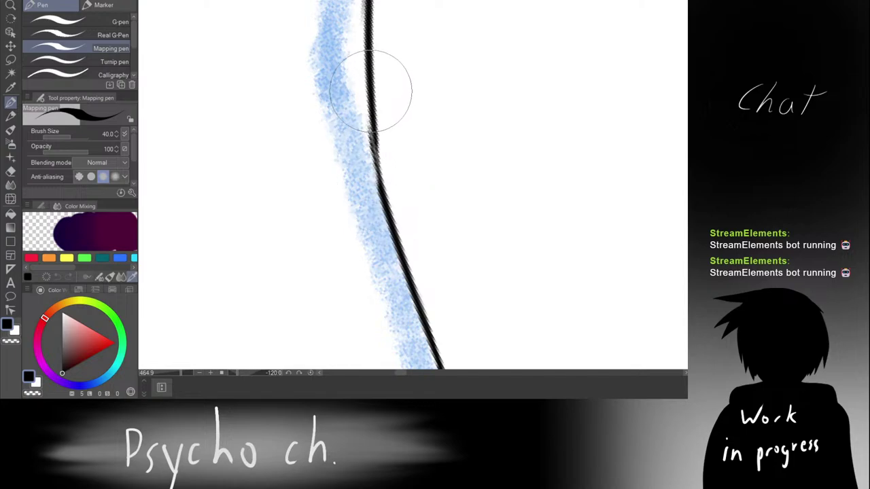
left_click_drag(371, 102, 382, 190)
left_click_drag(377, 144, 394, 207)
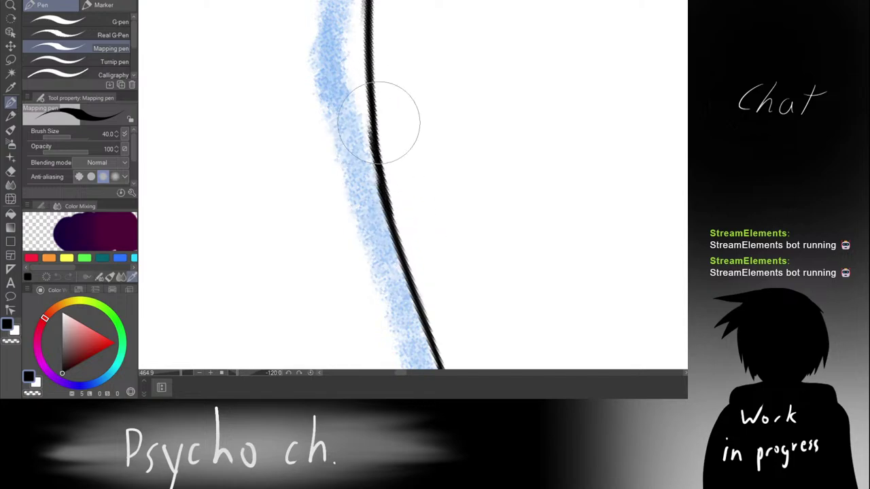
Step: Rotate the canvas to 150 degrees and ink the lower part of the hood's back edge from the neck, redoing the uneven end
scroll(377, 123, "down", 6)
key("r")
left_click_drag(400, 77, 555, 177)
scroll(555, 177, "down", 9)
key("r")
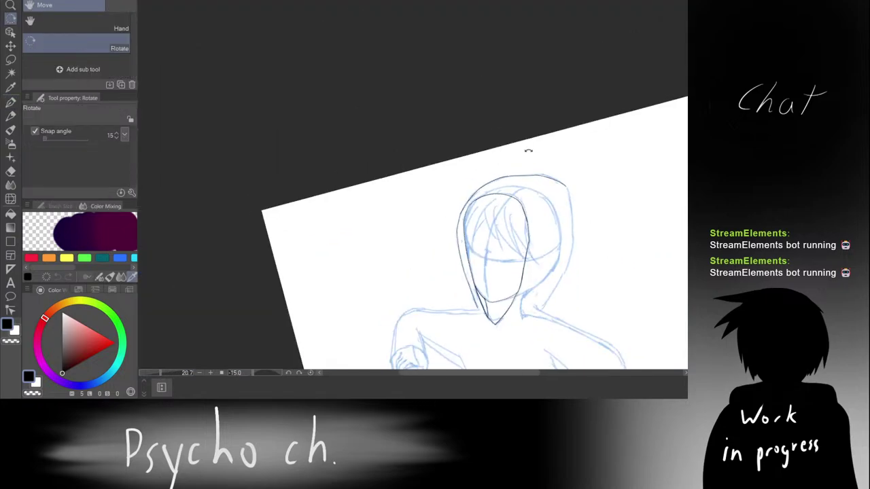
left_click_drag(545, 132, 280, 116)
left_click_drag(280, 117, 462, 53)
left_click_drag(388, 47, 364, 5)
left_click_drag(370, 64, 354, 126)
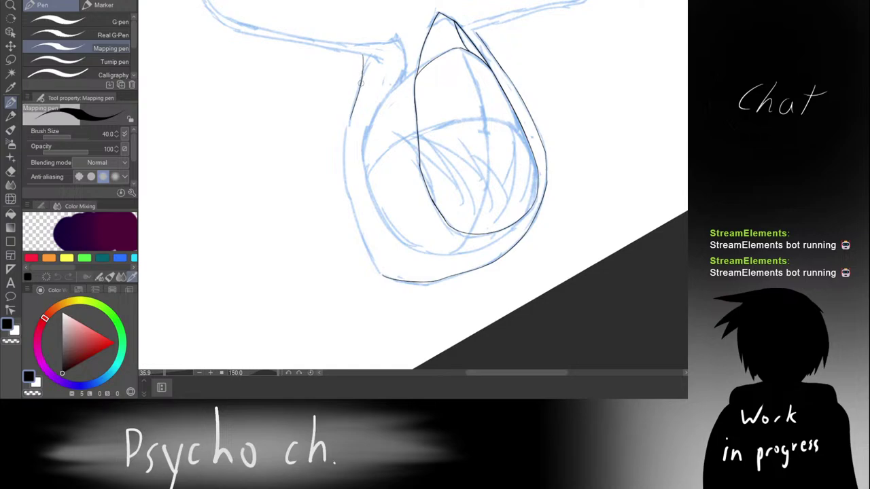
scroll(355, 78, "up", 6)
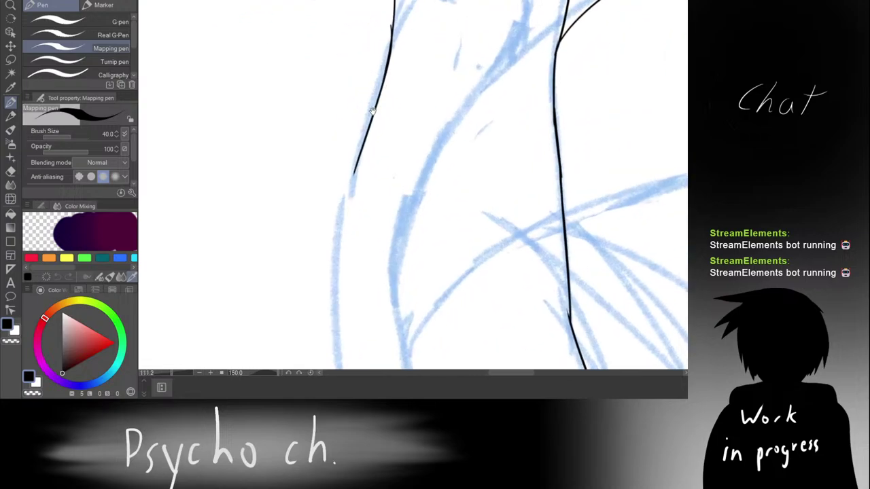
key("ctrl+z")
left_click_drag(388, 57, 354, 165)
Step: Rotate the canvas to 15 degrees and start inking the hood's back edge downward from the top back corner
mouse_move(362, 126)
left_mouse_down()
mouse_move(356, 68)
mouse_move(338, 163)
mouse_move(366, 24)
left_mouse_up()
key("r")
mouse_move(352, 63)
left_mouse_down()
mouse_move(391, 65)
mouse_move(428, 40)
mouse_move(536, 186)
mouse_move(501, 259)
left_mouse_up()
key("h")
left_click_drag(439, 110, 435, 150)
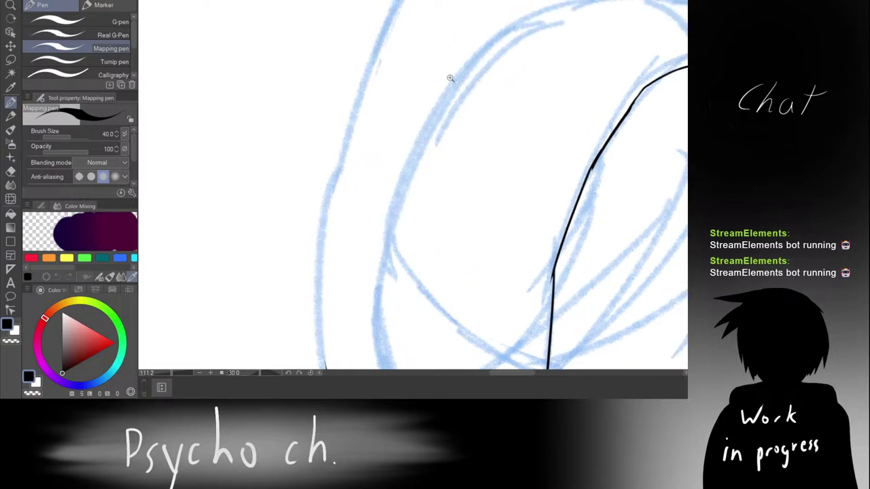
scroll(452, 78, "down", 5)
key("r")
mouse_move(456, 35)
left_mouse_down()
mouse_move(404, 20)
mouse_move(394, 110)
left_mouse_up()
scroll(404, 20, "up", 3)
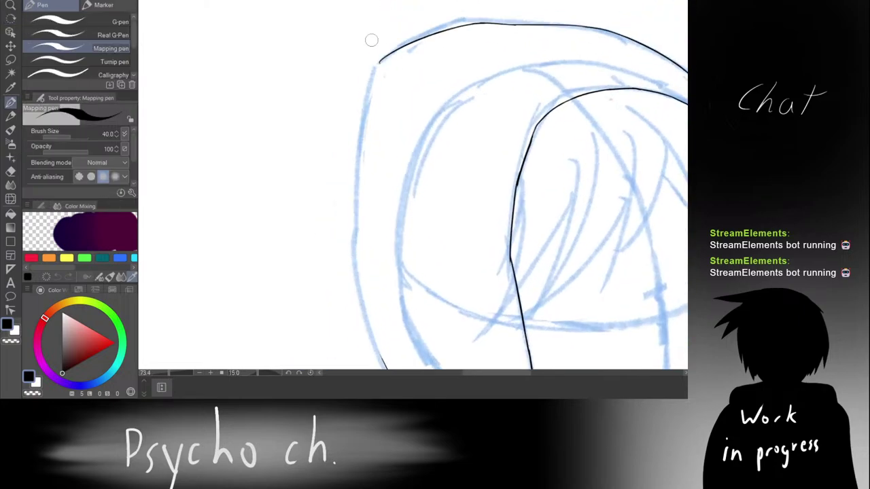
key("ctrl+z")
mouse_move(383, 58)
left_mouse_down()
mouse_move(369, 89)
mouse_move(373, 102)
left_mouse_up()
key("ctrl+z")
left_click_drag(384, 57, 367, 129)
key("ctrl+z")
left_click_drag(376, 75, 363, 140)
Step: Re-ink the upper part of the hood's back edge below the corner, undoing strokes that stray from the sketch
mouse_move(365, 107)
left_mouse_down()
mouse_move(374, 17)
mouse_move(363, 52)
left_mouse_up()
key("ctrl+z")
left_click_drag(373, 4, 367, 110)
key("ctrl+z")
key("ctrl+z")
left_click_drag(373, 4, 359, 96)
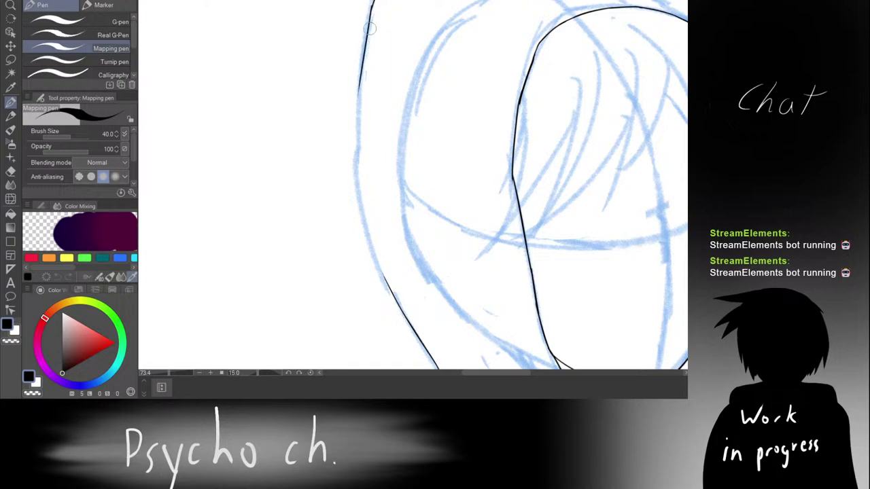
key("ctrl+z")
left_click_drag(373, 4, 357, 120)
key("ctrl+z")
key("ctrl+z")
left_click_drag(372, 6, 360, 84)
key("ctrl+z")
left_click_drag(372, 5, 364, 88)
key("ctrl+z")
left_click_drag(373, 2, 359, 132)
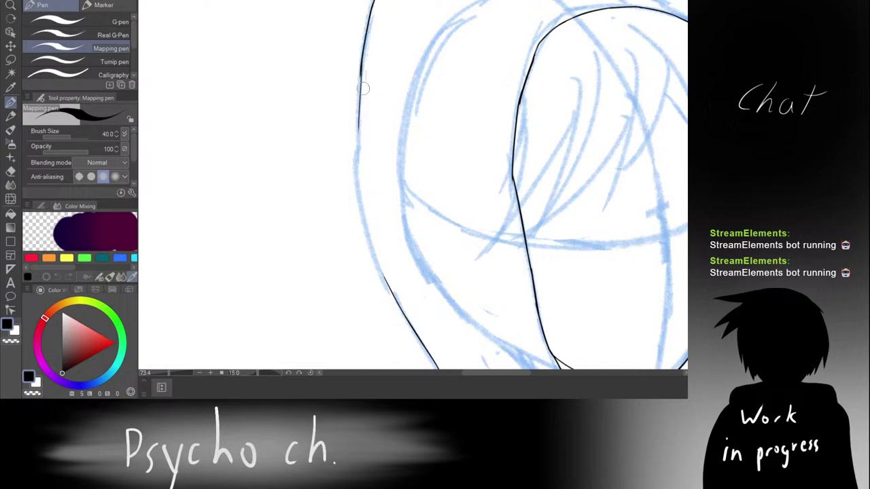
key("ctrl+z")
mouse_move(362, 61)
left_mouse_down()
mouse_move(359, 131)
mouse_move(354, 80)
left_mouse_up()
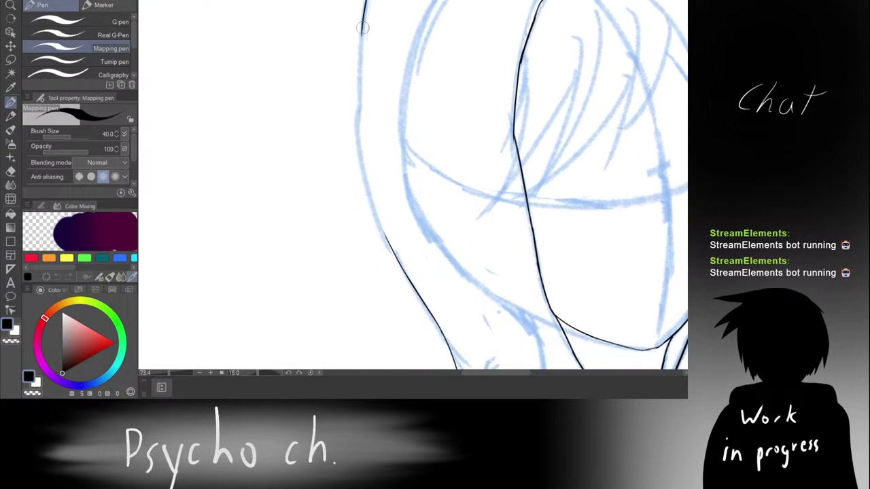
Step: Extend the hood's back edge line down to the point where the sketch bends inward
mouse_move(362, 28)
left_mouse_down()
mouse_move(359, 106)
mouse_move(356, 88)
left_mouse_up()
key("ctrl+z")
key("ctrl+z")
left_click_drag(365, 21, 357, 89)
key("ctrl+z")
key("ctrl+z")
left_click_drag(365, 18, 355, 90)
key("ctrl+z")
key("ctrl+z")
mouse_move(364, 23)
left_mouse_down()
mouse_move(355, 120)
mouse_move(357, 98)
left_mouse_up()
key("ctrl+z")
left_click_drag(362, 18, 358, 134)
key("ctrl+z")
Step: Continue the hood's back edge past the bend toward the lower stroke, undoing strokes that miss the sketch curve
left_click_drag(358, 80, 370, 191)
key("ctrl+z")
left_click_drag(357, 85, 361, 157)
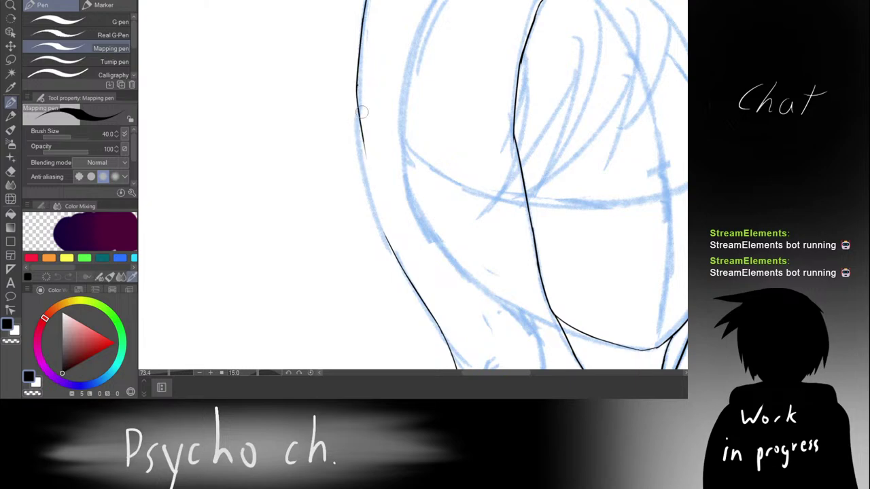
key("ctrl+z")
mouse_move(356, 80)
left_mouse_down()
mouse_move(363, 143)
mouse_move(394, 240)
left_mouse_up()
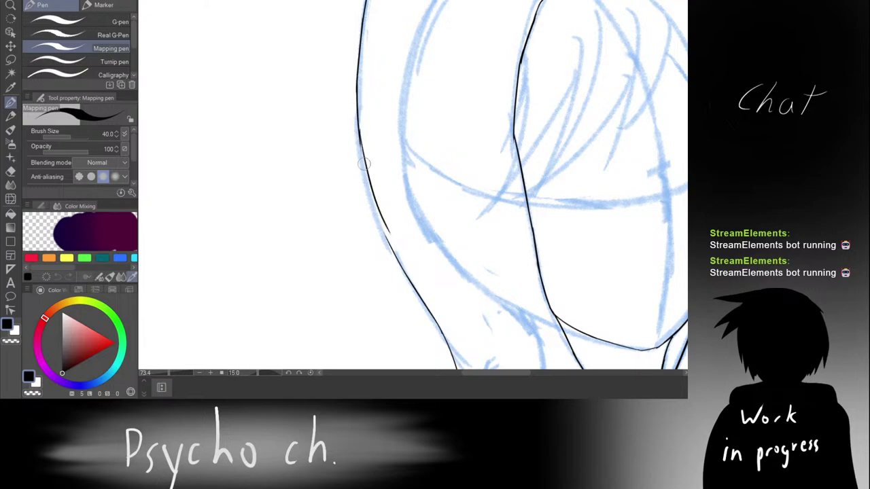
key("ctrl+z")
left_click_drag(355, 130, 394, 240)
key("ctrl+z")
left_click_drag(358, 140, 379, 245)
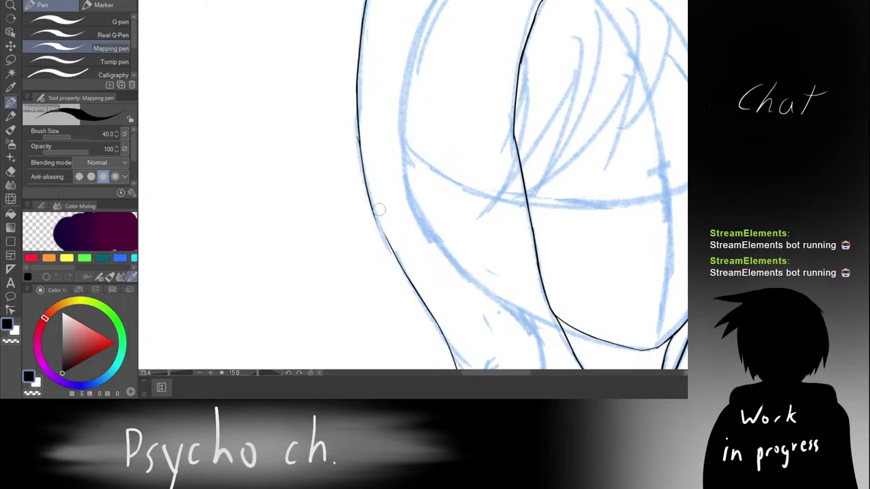
key("ctrl+z")
left_click_drag(360, 128, 377, 212)
key("ctrl+z")
Step: Rotate the canvas to 60 degrees and try to bridge the gap in the hood's back edge, undoing strokes that miss the sketch
key("r")
left_click_drag(379, 84, 456, 89)
left_click_drag(388, 163, 401, 159)
left_click_drag(377, 161, 403, 111)
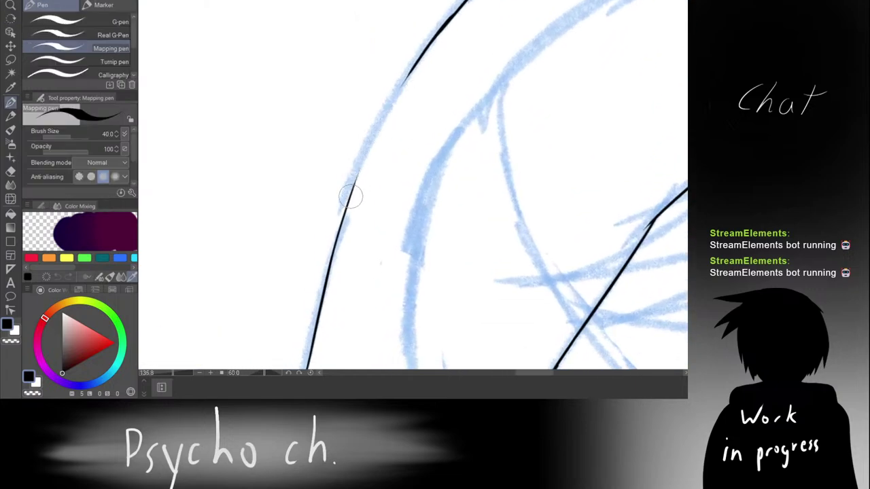
left_click_drag(351, 197, 373, 134)
left_click_drag(349, 198, 368, 146)
left_click_drag(354, 184, 386, 110)
key("ctrl+z")
key("ctrl+z")
left_click_drag(410, 70, 372, 161)
key("ctrl+z")
key("ctrl+z")
key("ctrl+z")
mouse_move(411, 69)
left_mouse_down()
mouse_move(371, 136)
mouse_move(418, 59)
mouse_move(385, 122)
left_mouse_up()
key("ctrl+z")
key("ctrl+z")
mouse_move(401, 93)
left_mouse_down()
mouse_move(349, 203)
mouse_move(399, 93)
left_mouse_up()
key("ctrl+z")
key("ctrl+z")
key("ctrl+z")
left_click_drag(354, 178, 381, 124)
left_click_drag(349, 184, 398, 77)
key("ctrl+z")
Step: Reduce the pen's brush size to 35 and retry the bridging stroke across the gap in the hood's back edge
key("bracketleft")
left_click_drag(352, 192, 404, 70)
key("ctrl+z")
key("ctrl+z")
left_click_drag(353, 188, 377, 131)
key("ctrl+z")
mouse_move(349, 191)
left_mouse_down()
mouse_move(411, 69)
mouse_move(384, 114)
left_mouse_up()
key("ctrl+z")
mouse_move(409, 74)
left_mouse_down()
mouse_move(384, 109)
mouse_move(411, 72)
left_mouse_up()
key("ctrl+z")
key("ctrl+z")
left_click_drag(384, 109, 414, 65)
key("ctrl+z")
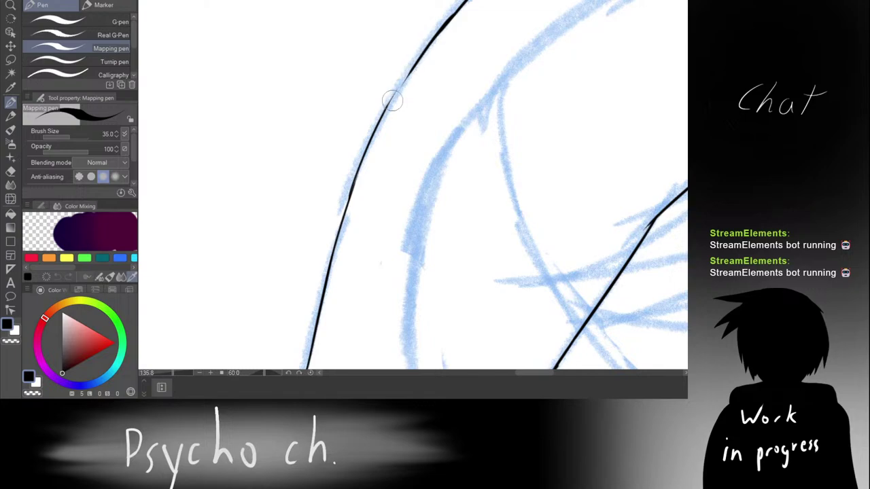
Step: Try to close the small remaining break at the upper end of the gap, erasing the stroke tip and re-inking it
left_click_drag(385, 111, 412, 70)
key("ctrl+z")
scroll(403, 83, "up", 3)
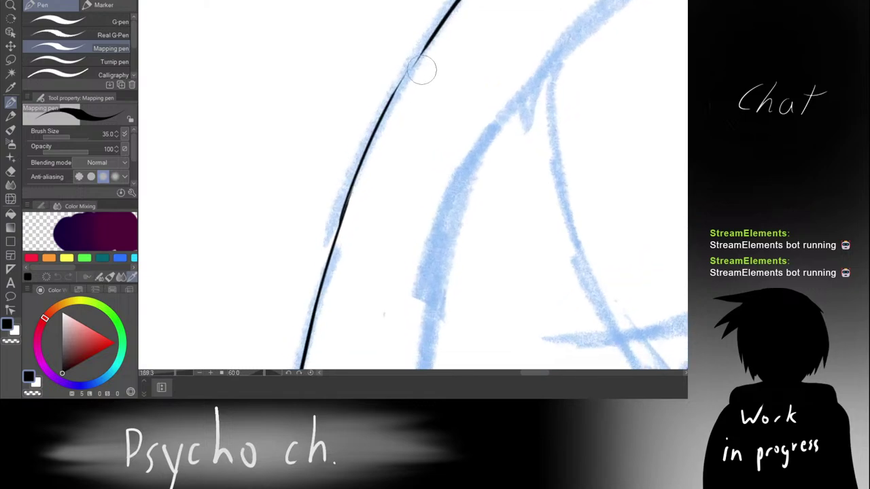
scroll(400, 83, "up", 2)
mouse_move(449, 10)
left_mouse_down()
mouse_move(395, 96)
mouse_move(422, 55)
mouse_move(350, 202)
left_mouse_up()
key("ctrl+z")
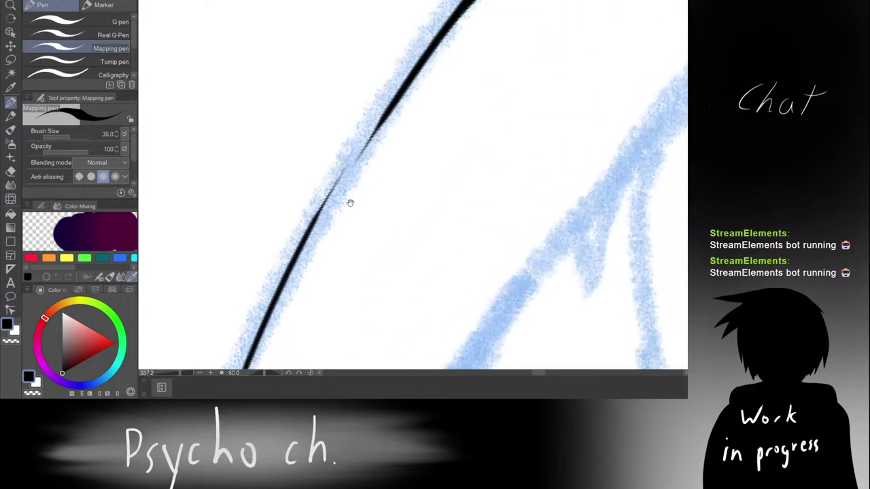
key("e")
mouse_move(375, 129)
left_mouse_down()
mouse_move(362, 160)
mouse_move(379, 116)
left_mouse_up()
key("p")
mouse_move(317, 195)
left_mouse_down()
mouse_move(390, 99)
mouse_move(375, 112)
mouse_move(408, 82)
mouse_move(375, 119)
left_mouse_up()
scroll(419, 74, "down", 10)
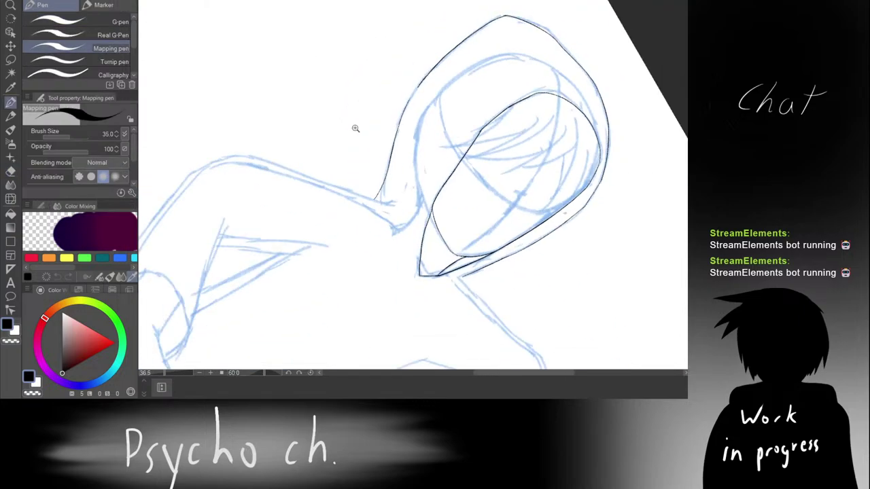
Step: Rotate the canvas to 45 degrees, clear the bridging stroke and re-ink the upper part of the gap in the hood's back edge
scroll(412, 94, "up", 5)
key("r")
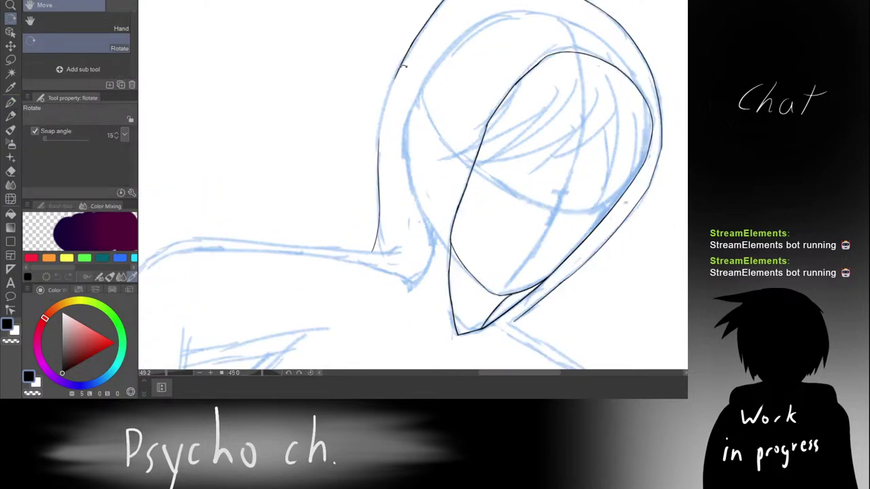
left_click_drag(409, 75, 400, 49)
key("p")
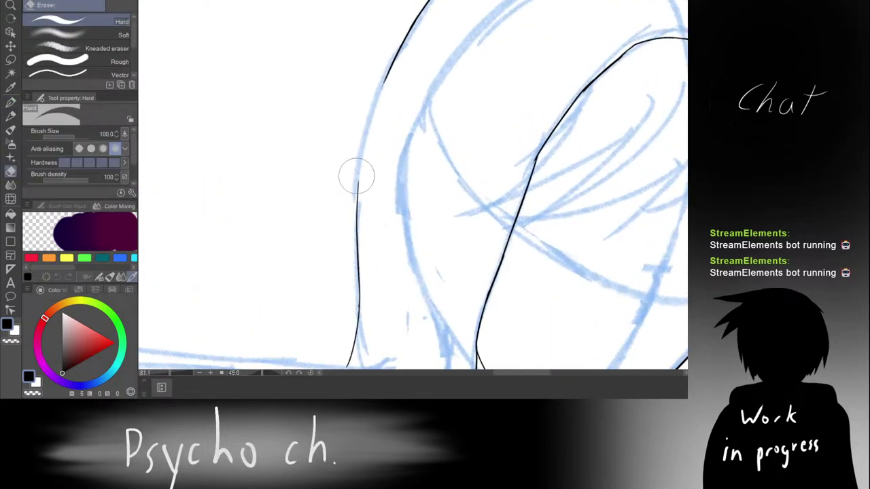
key("ctrl+z")
left_click_drag(385, 80, 361, 141)
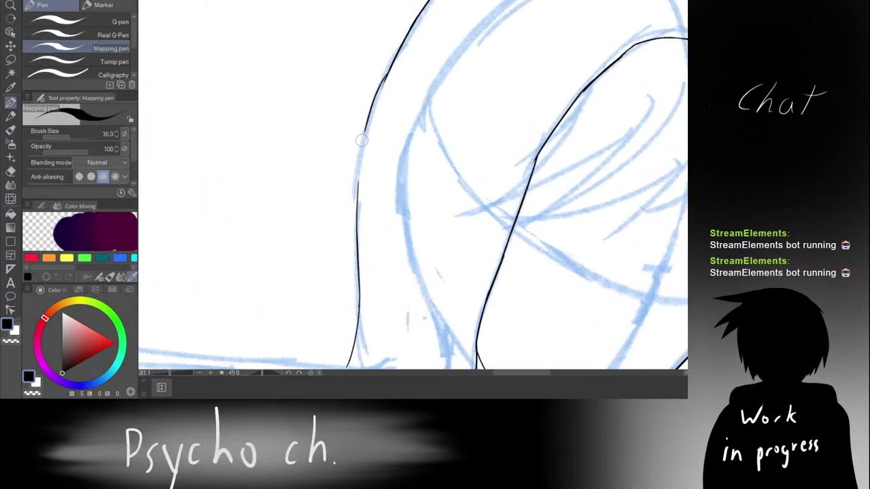
key("ctrl+z")
left_click_drag(386, 77, 361, 142)
key("ctrl+z")
mouse_move(389, 73)
left_mouse_down()
mouse_move(371, 99)
mouse_move(391, 67)
mouse_move(359, 162)
left_mouse_up()
key("ctrl+z")
left_click_drag(364, 129, 356, 181)
key("ctrl+z")
left_click_drag(364, 130, 357, 180)
key("ctrl+z")
mouse_move(364, 135)
left_mouse_down()
mouse_move(364, 230)
mouse_move(357, 182)
mouse_move(356, 193)
mouse_move(364, 132)
mouse_move(356, 197)
left_mouse_up()
key("ctrl+z")
key("ctrl+z")
Step: Redraw the end of the upper stroke so it joins the lower stroke of the hood's back edge in one smooth line
left_click(368, 197, "ctrl")
left_click(367, 227, "ctrl")
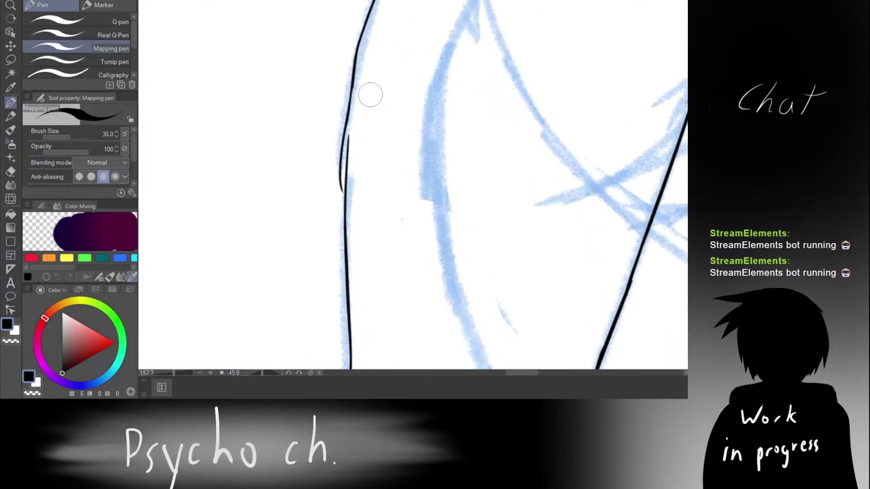
left_click(385, 108, "ctrl")
left_click_drag(329, 122, 322, 228)
left_click_drag(326, 64, 331, 167)
key("ctrl+z")
left_click_drag(343, 84, 331, 163)
key("ctrl+z")
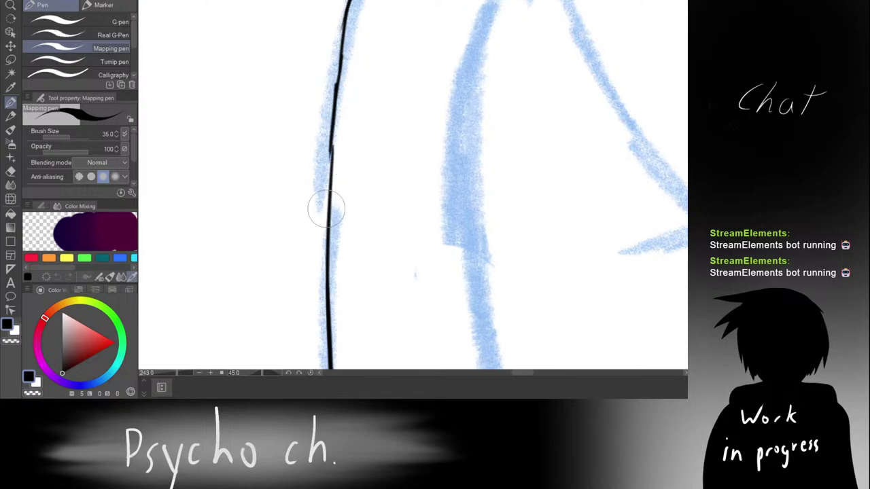
key("ctrl+z")
left_click_drag(339, 81, 333, 156)
key("ctrl+z")
left_click_drag(336, 89, 329, 161)
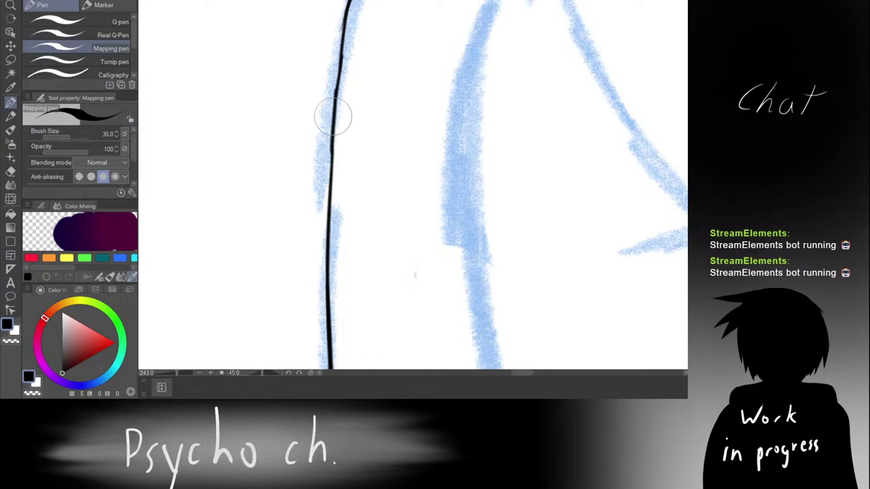
Step: Rotate the canvas to 105 degrees and ink the outer part of the knife arm's shoulder line, undoing strokes that stray
left_click_drag(344, 129, 309, 126)
left_click_drag(379, 64, 324, 77)
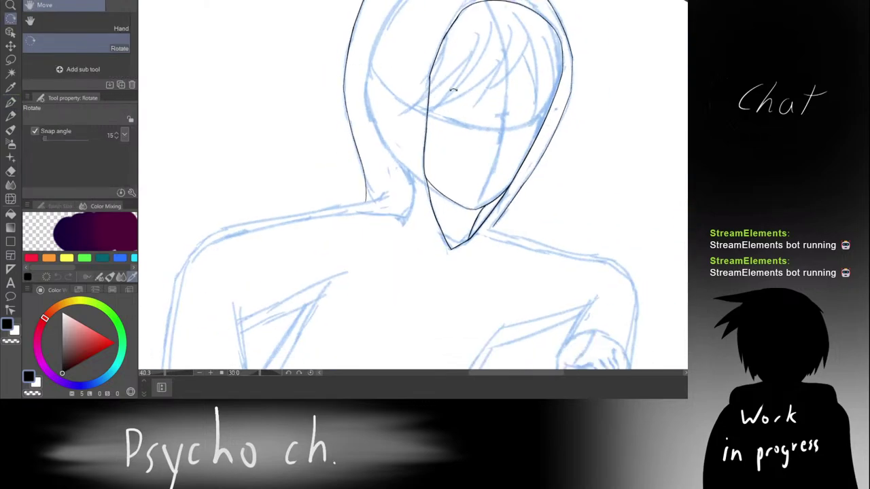
mouse_move(453, 89)
left_mouse_down()
mouse_move(383, 97)
mouse_move(436, 92)
left_mouse_up()
left_click_drag(450, 127, 422, 96)
scroll(415, 166, "up", 6)
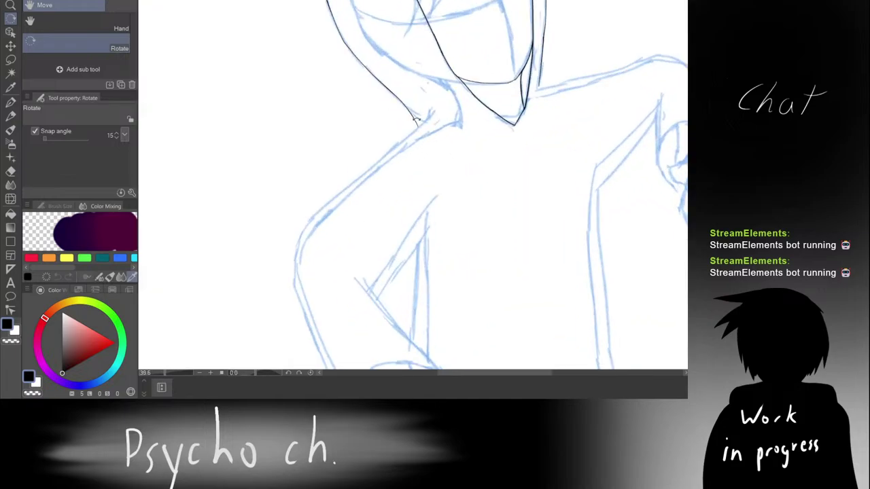
left_click_drag(438, 96, 351, 193)
left_click_drag(447, 105, 429, 140)
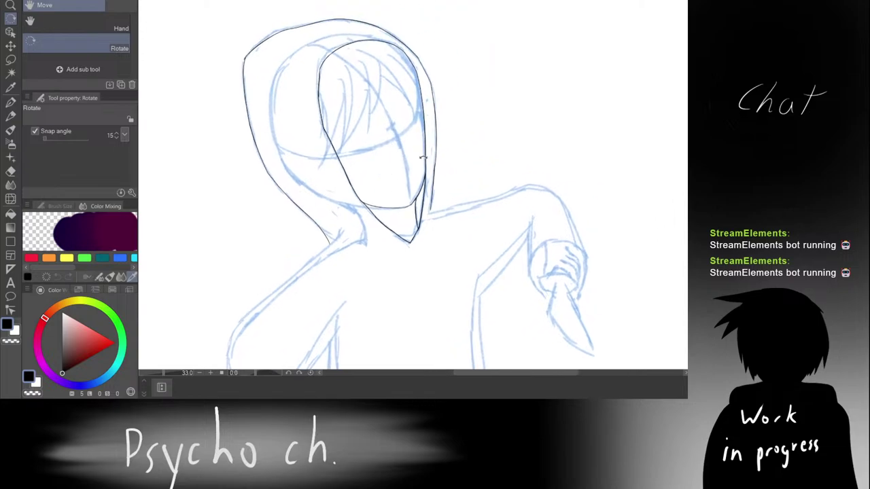
scroll(451, 171, "up", 2)
left_click_drag(500, 116, 423, 139)
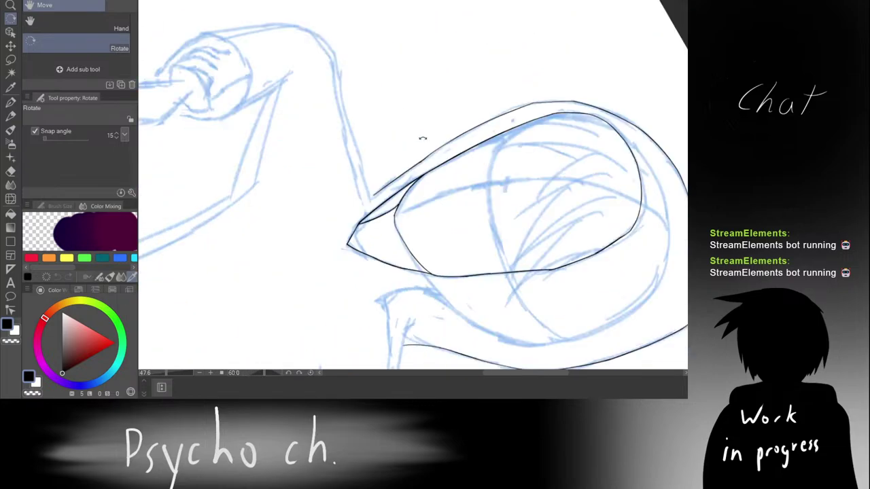
left_click_drag(395, 103, 486, 73)
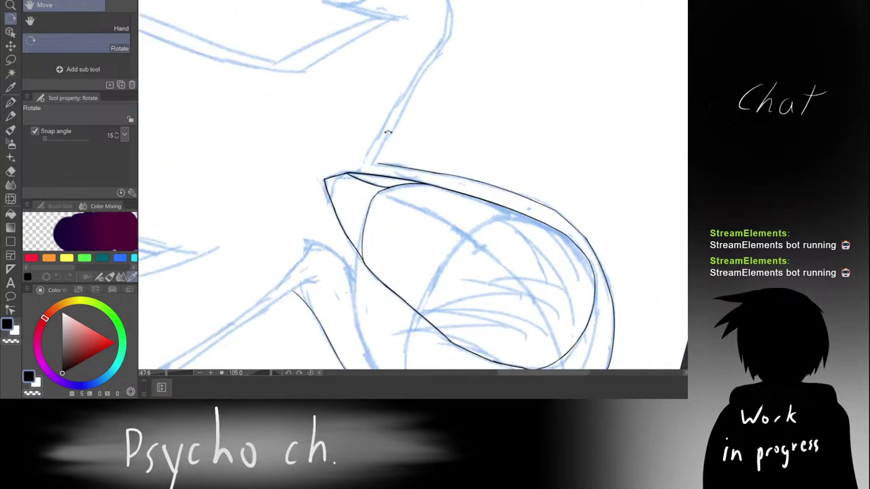
key("p")
scroll(456, 70, "up", 3)
key("ctrl+z")
left_click_drag(452, 75, 407, 149)
key("ctrl+z")
left_click_drag(453, 71, 416, 131)
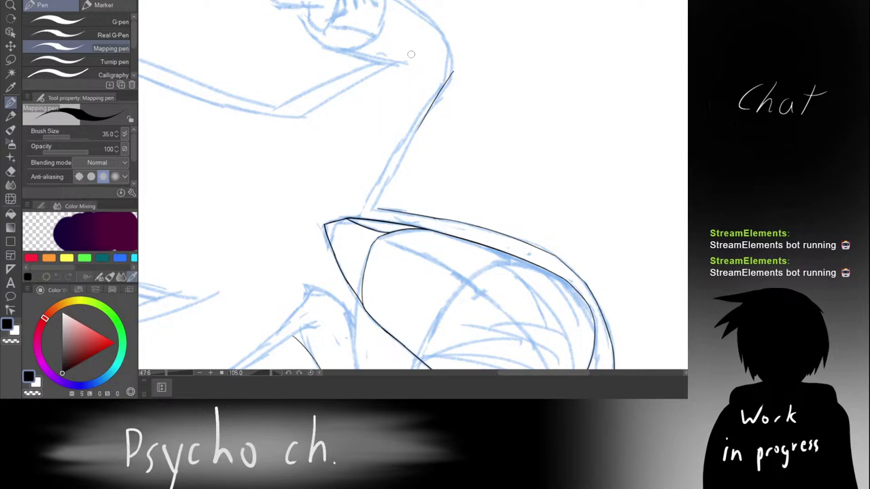
key("ctrl+z")
left_click_drag(449, 83, 413, 141)
key("ctrl+z")
Step: Try to extend the shoulder line toward the hood, lowering the pen's stabilization to 9 for another attempt
scroll(395, 168, "up", 4)
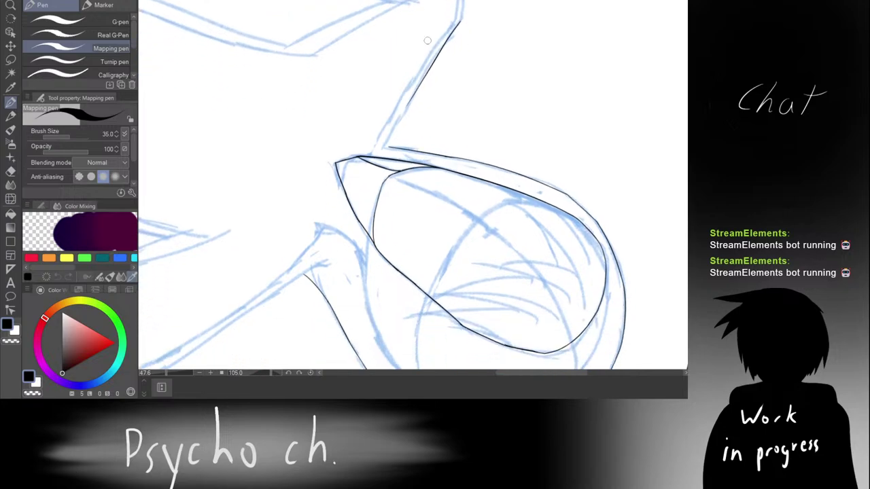
left_click_drag(420, 76, 354, 194)
key("ctrl+z")
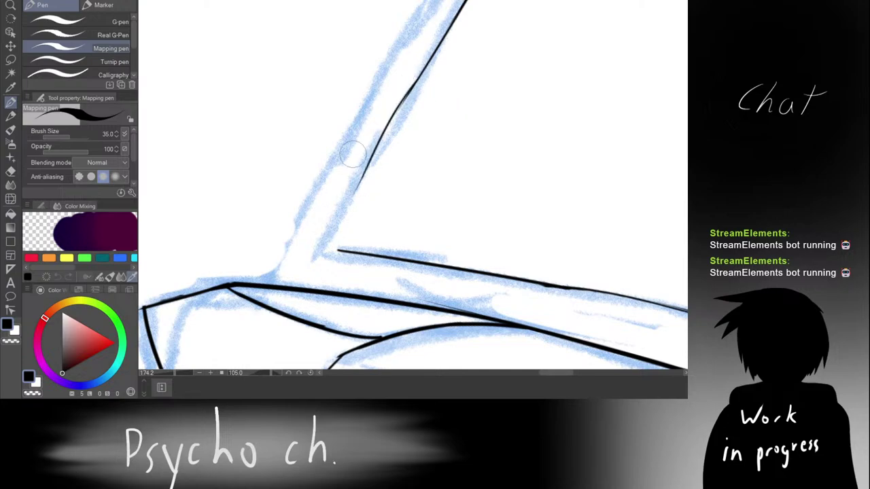
key("ctrl+z")
scroll(114, 161, "down", 2)
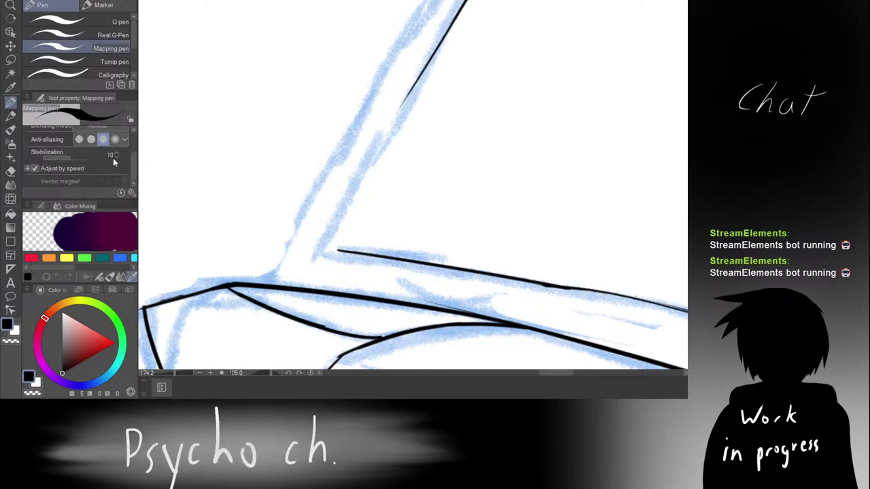
left_click_drag(416, 74, 372, 148)
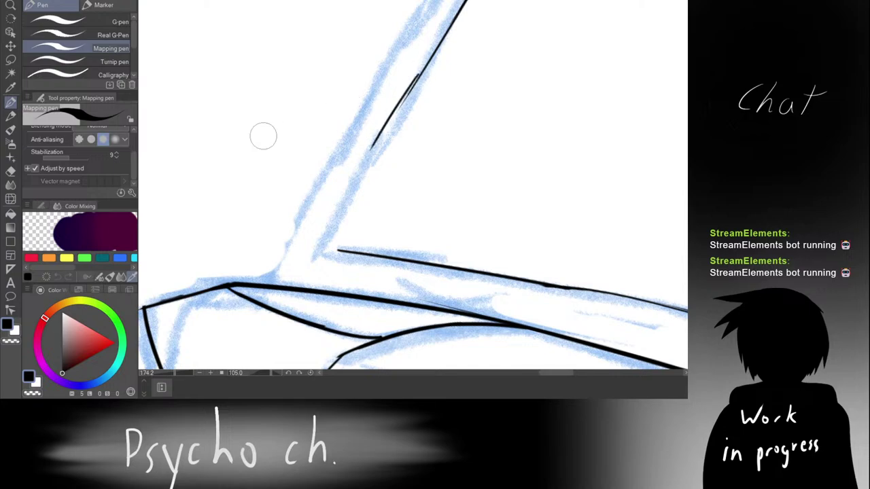
key("ctrl+z")
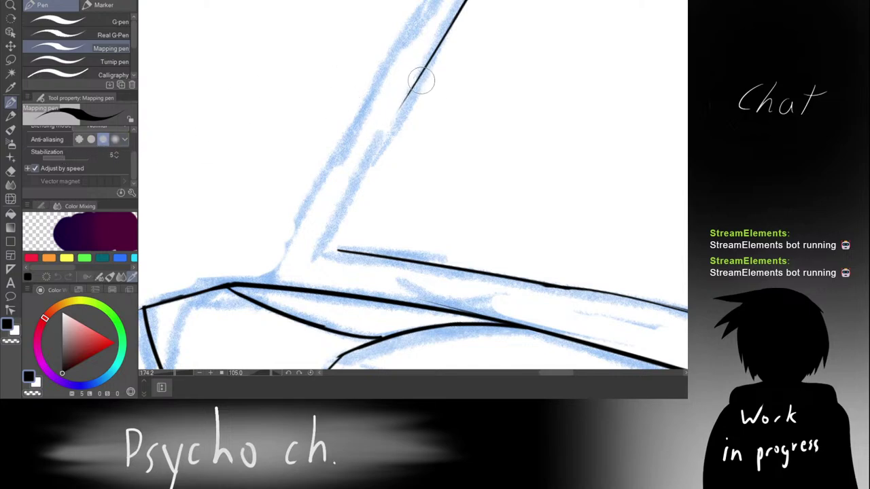
Step: With the pen's stabilization at 5, ink the shoulder line down to the hood's front edge and trim its end
left_click_drag(413, 77, 353, 183)
key("ctrl+z")
mouse_move(418, 75)
left_mouse_down()
mouse_move(338, 250)
mouse_move(330, 222)
left_mouse_up()
key("e")
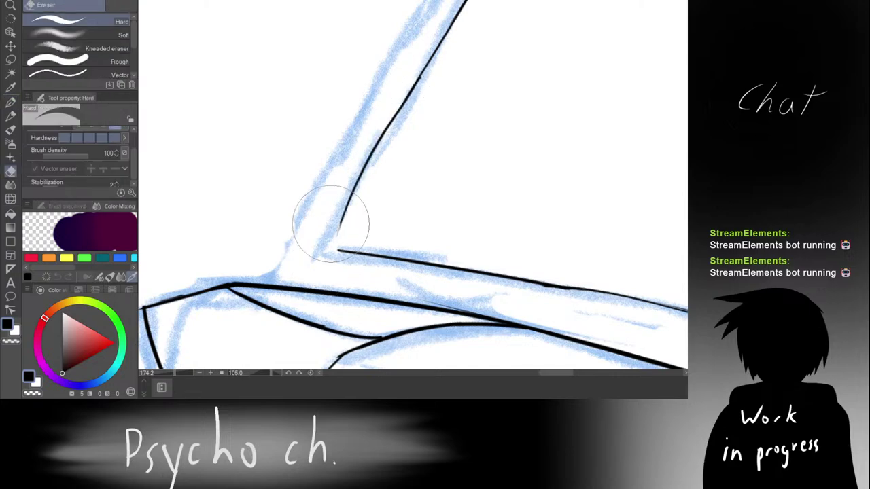
left_click_drag(342, 267, 340, 232)
Step: Ink a rounded corner joining the shoulder line to the hood's front edge and erase the overhanging line ends
key("p")
scroll(350, 213, "up", 2)
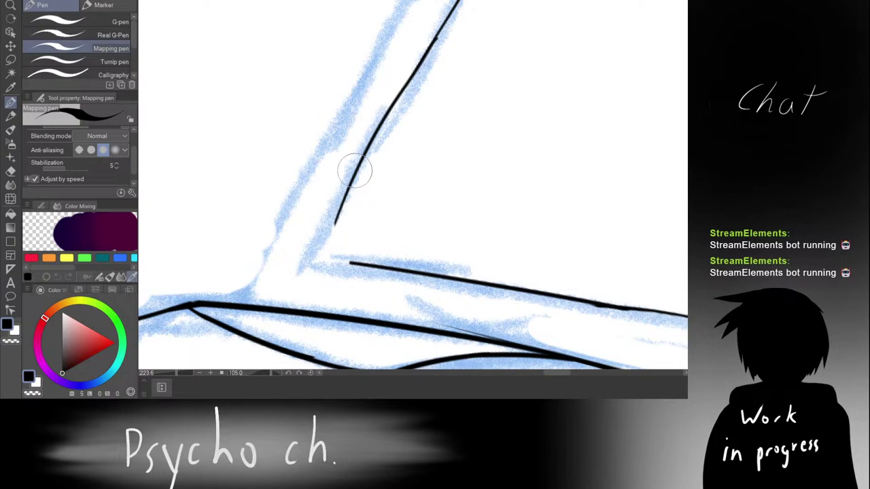
mouse_move(352, 178)
left_mouse_down()
mouse_move(348, 221)
mouse_move(361, 253)
left_mouse_up()
left_click_drag(350, 222, 392, 268)
key("r")
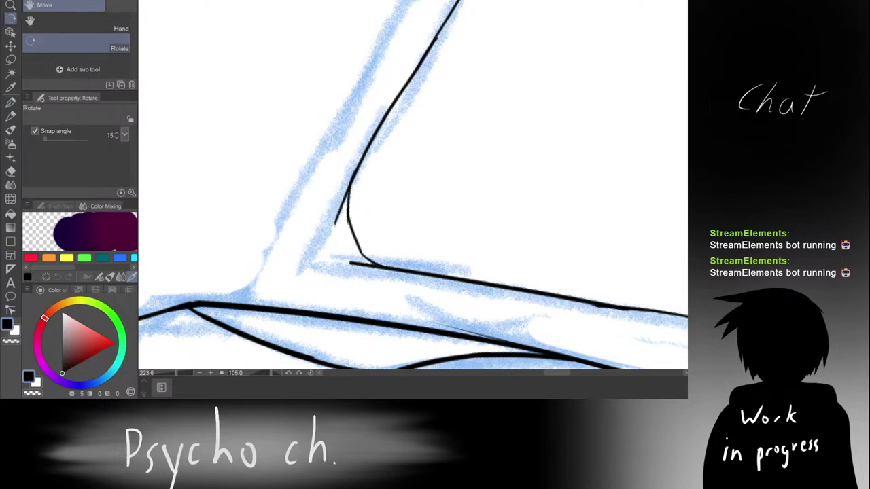
key("e")
left_click_drag(333, 226, 332, 213)
left_click_drag(332, 261, 366, 274)
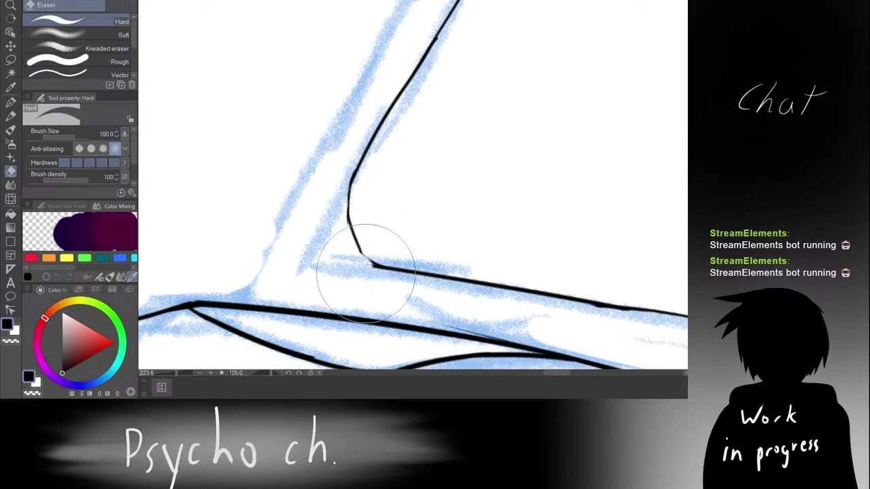
Step: Return the canvas to 0 degrees and examine the inked hood and shoulder line against the figure's sketch
scroll(374, 197, "down", 5)
key("r")
mouse_move(384, 112)
left_mouse_down()
mouse_move(303, 133)
mouse_move(265, 194)
left_mouse_up()
left_click_drag(372, 142, 367, 171)
key("e")
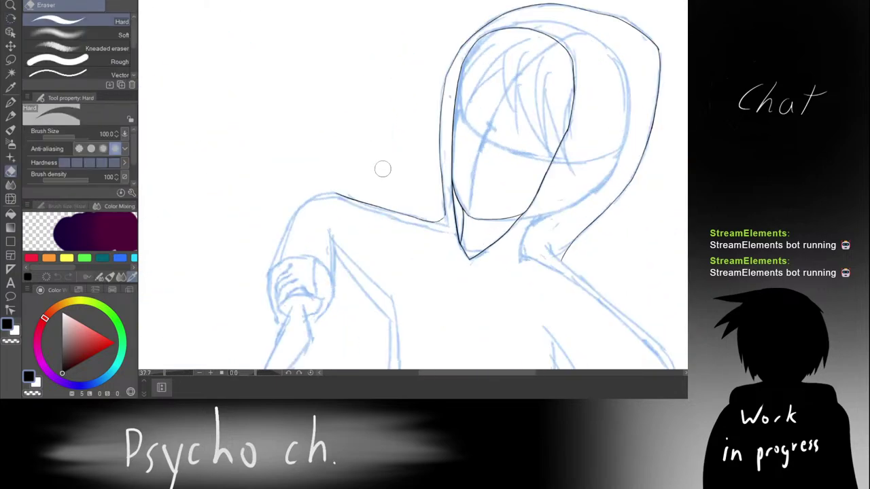
scroll(383, 168, "down", 2)
scroll(415, 210, "up", 4)
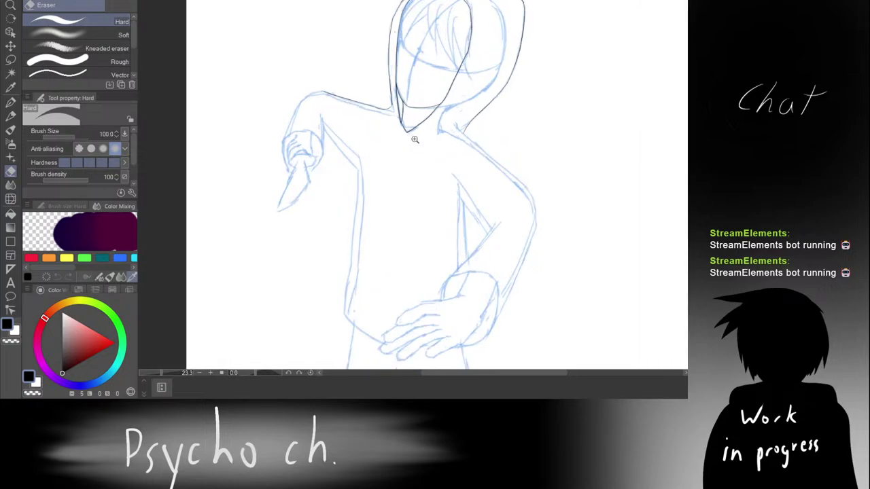
Step: Rework the corner between the shoulder line and the hood's front edge with the canvas at -45 degrees, undoing unsuitable joining strokes
scroll(398, 127, "up", 6)
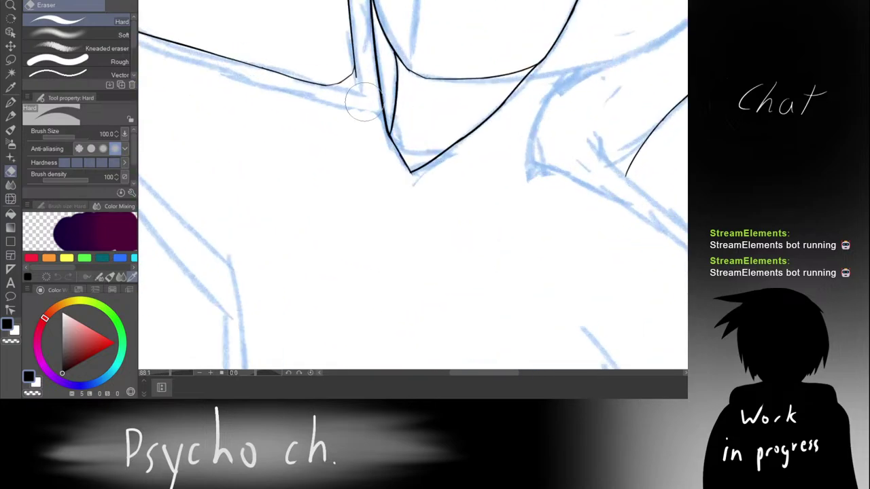
key("p")
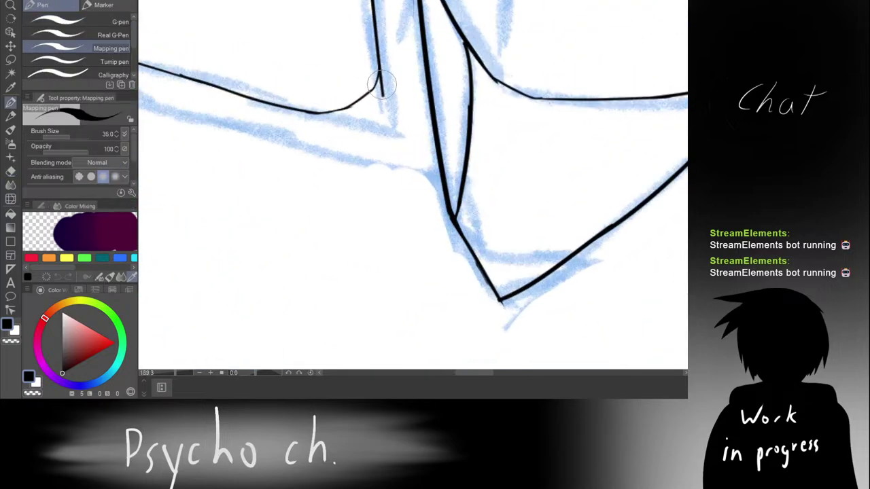
mouse_move(369, 132)
left_mouse_down()
mouse_move(380, 81)
mouse_move(367, 78)
mouse_move(359, 96)
mouse_move(320, 54)
mouse_move(321, 116)
mouse_move(393, 84)
mouse_move(385, 126)
left_mouse_up()
key("e")
key("r")
key("p")
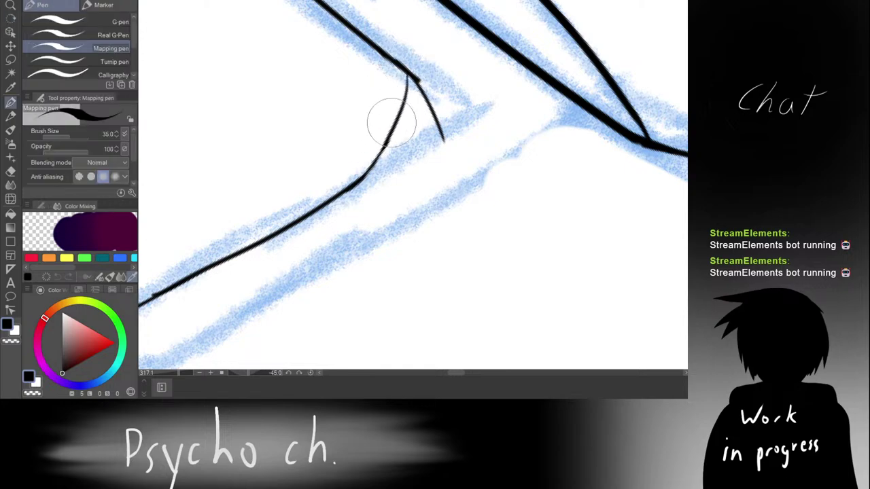
key("ctrl+z")
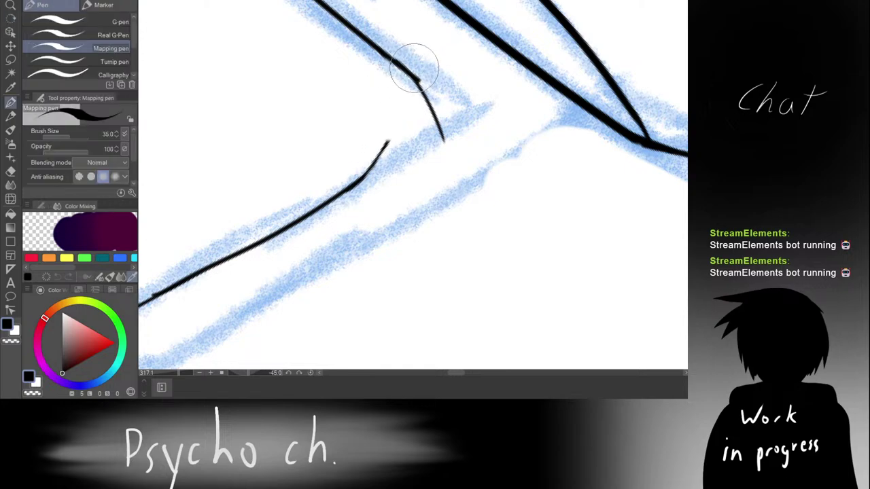
mouse_move(416, 82)
left_mouse_down()
mouse_move(368, 175)
mouse_move(409, 104)
mouse_move(401, 125)
left_mouse_up()
key("ctrl+z")
Step: Reset the canvas rotation to 0 degrees and check the line art across the whole figure
scroll(432, 91, "down", 10)
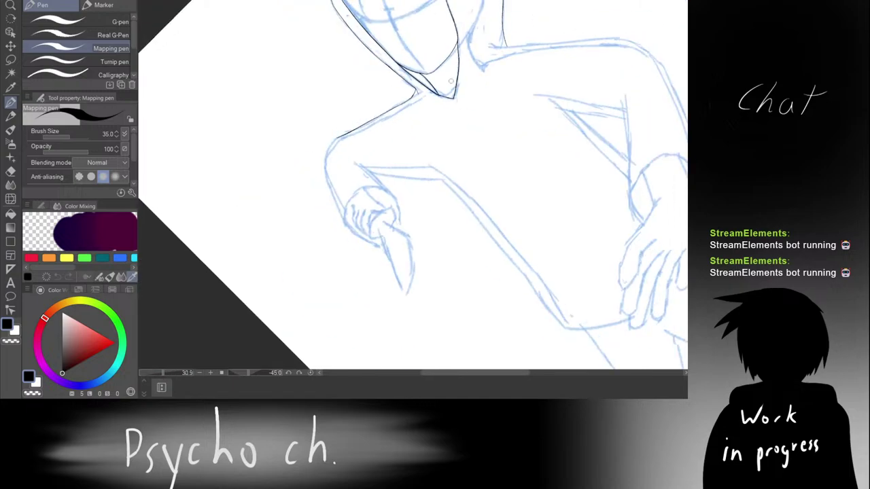
key("r")
left_click_drag(456, 81, 610, 178)
left_click_drag(583, 119, 482, 115)
key("p")
scroll(571, 102, "down", 6)
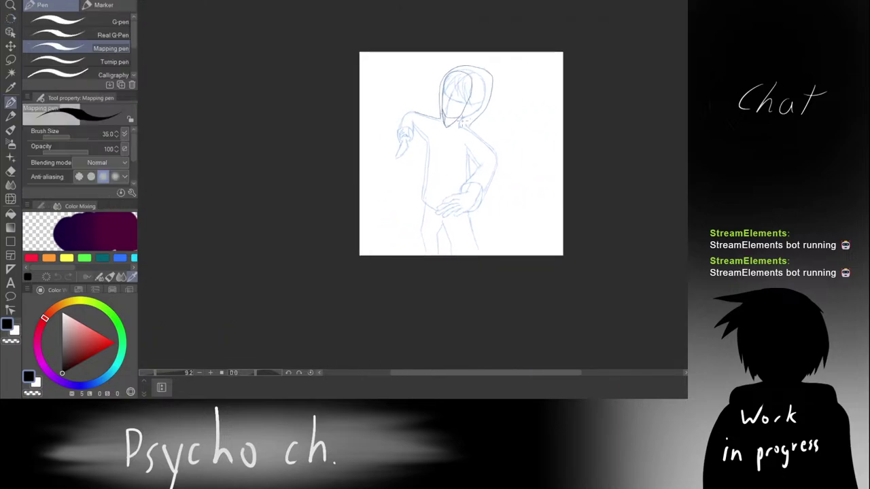
scroll(484, 116, "up", 3)
left_click_drag(410, 112, 467, 76)
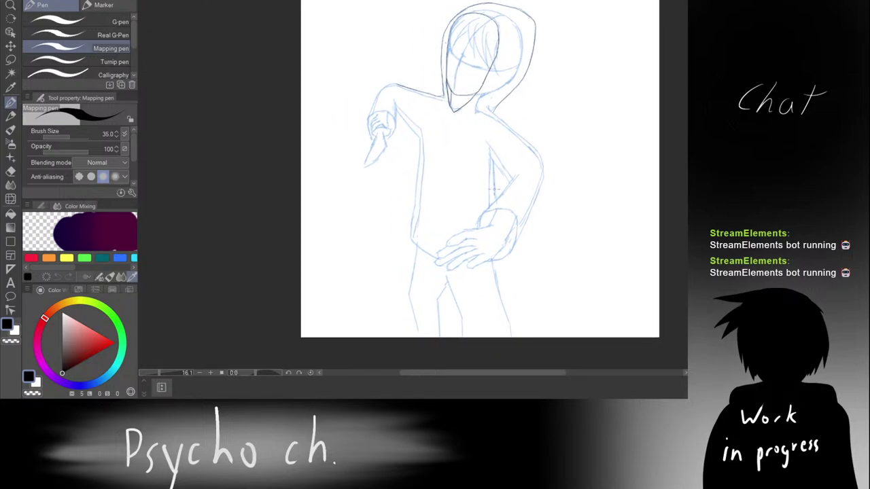
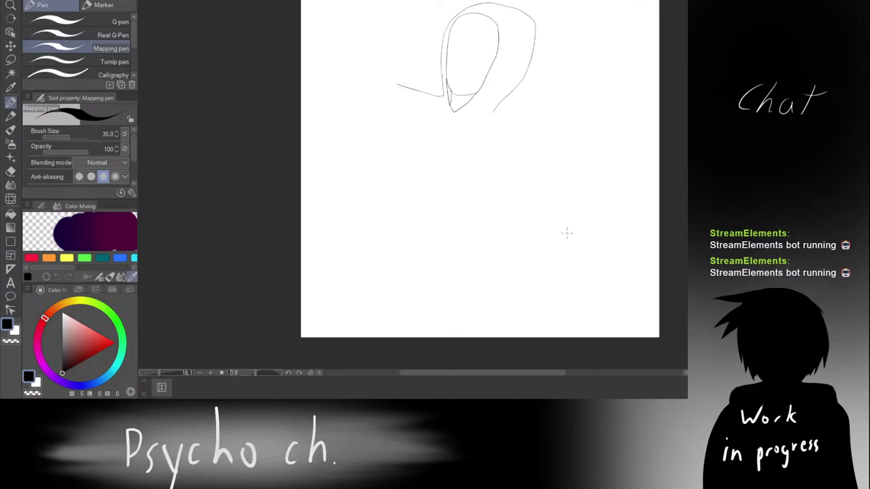
Step: Erase the end of the chin line that meets the hood opening's rear edge, using the hard eraser at size 80
left_click_drag(471, 182, 444, 228)
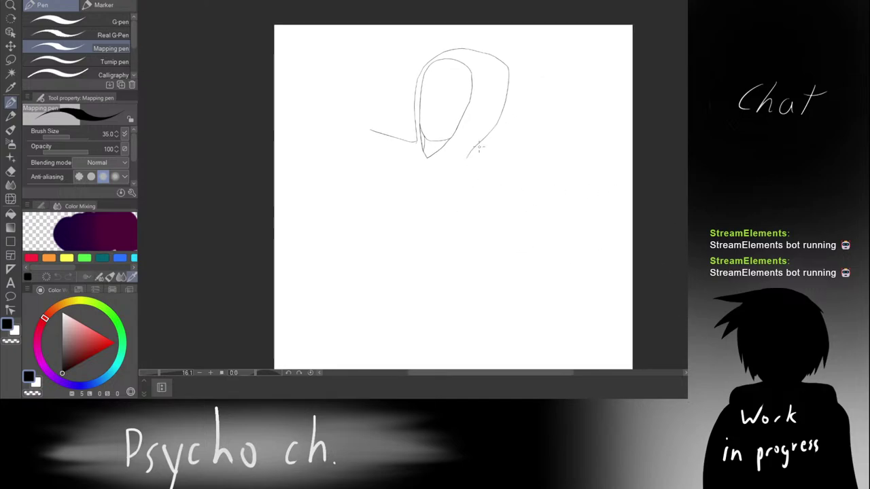
left_click_drag(479, 147, 489, 138)
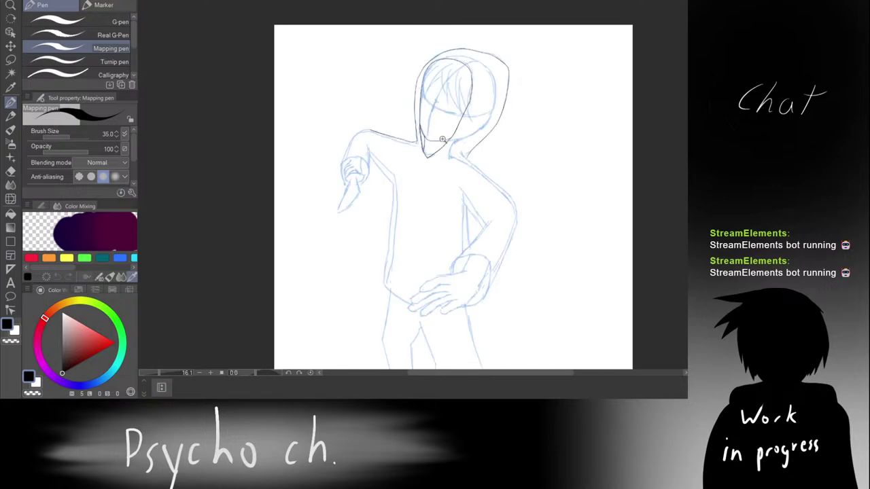
scroll(441, 139, "up", 8)
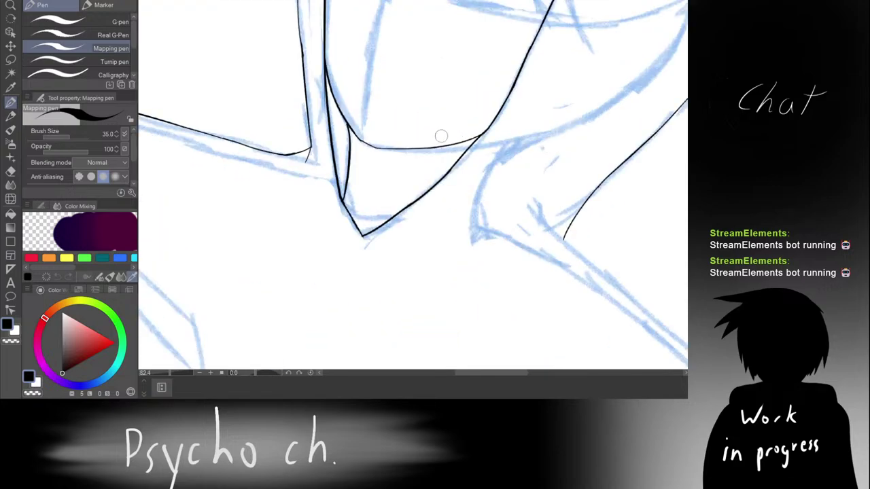
key("e")
left_click(402, 161)
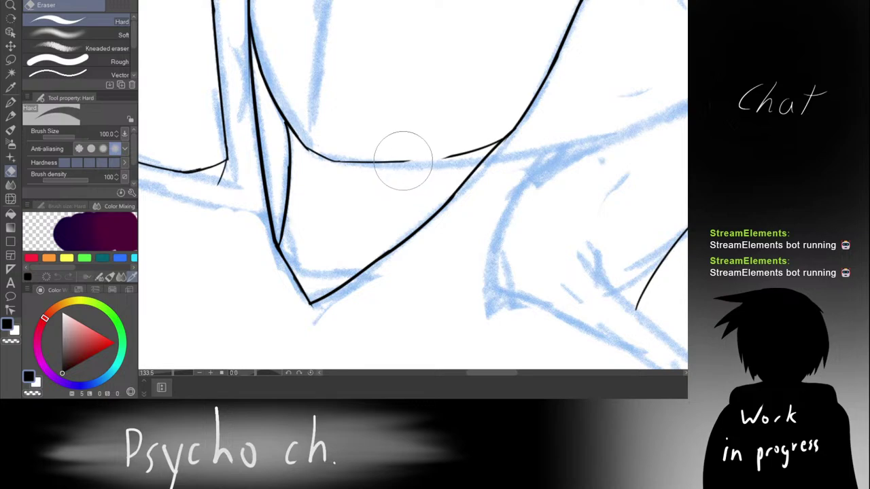
key("bracketleft")
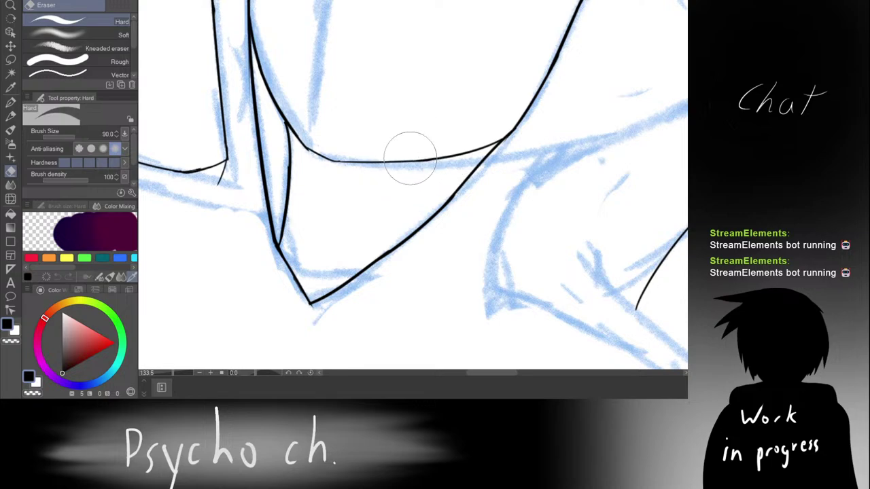
mouse_move(408, 151)
left_mouse_down()
mouse_move(471, 135)
mouse_move(473, 148)
mouse_move(481, 145)
left_mouse_up()
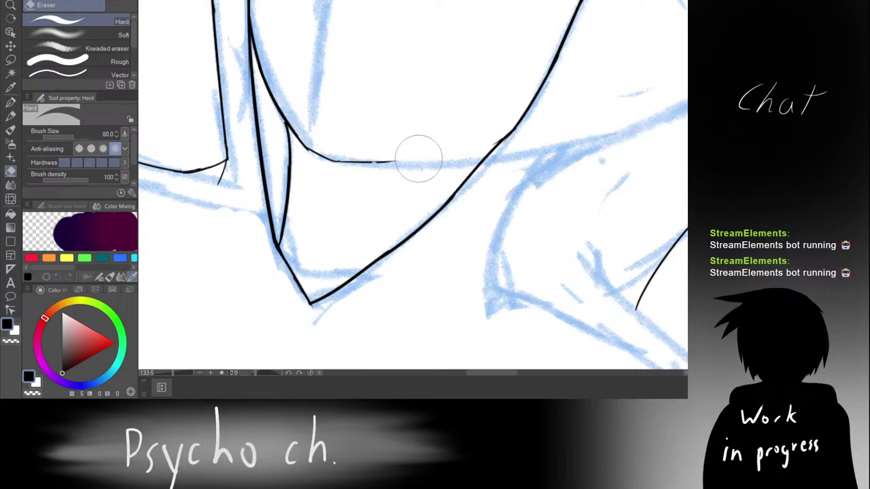
scroll(456, 126, "down", 8)
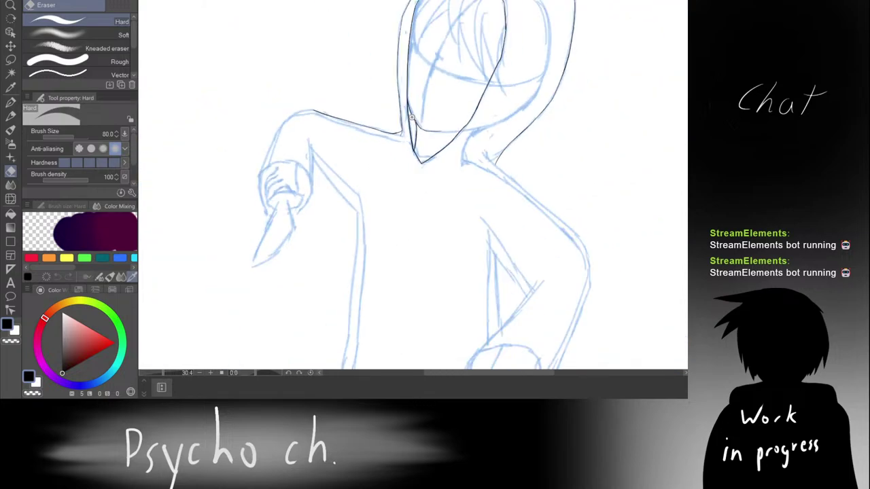
Step: Mirror the view, rotate it 45 degrees clockwise, and erase the uneven bend in the hood opening's rear edge near the chin
key("p")
scroll(462, 119, "up", 6)
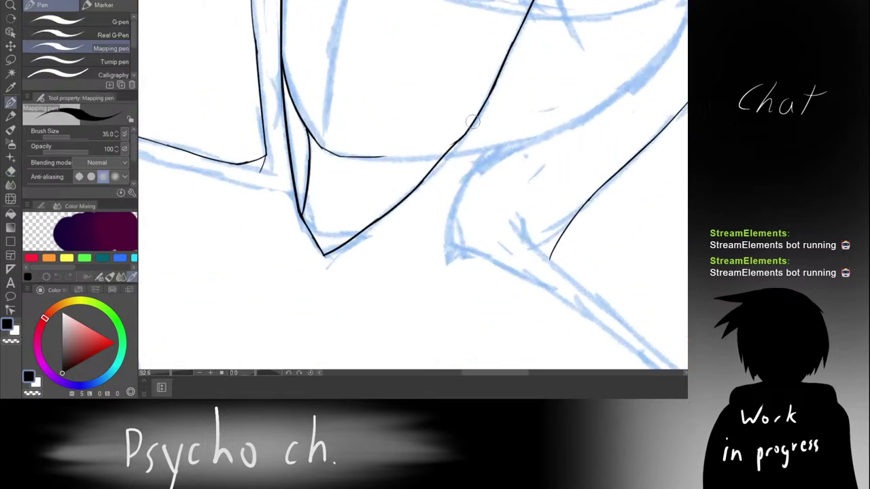
key("h")
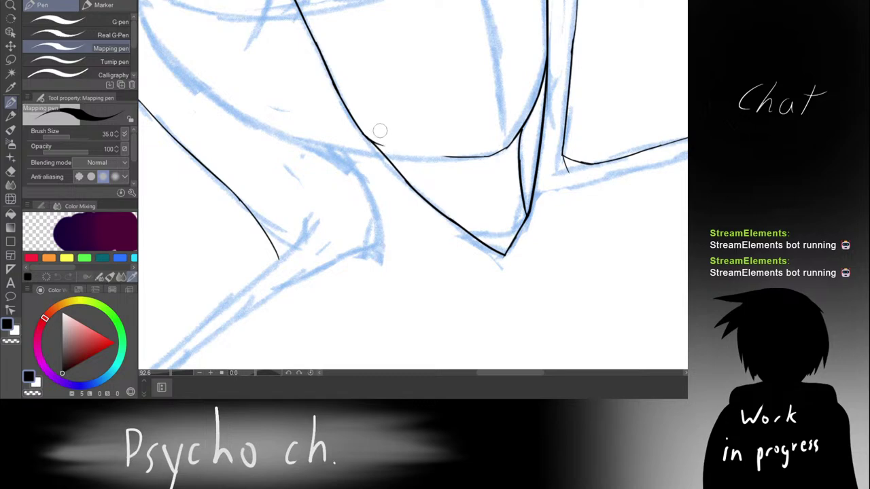
scroll(380, 131, "down", 5)
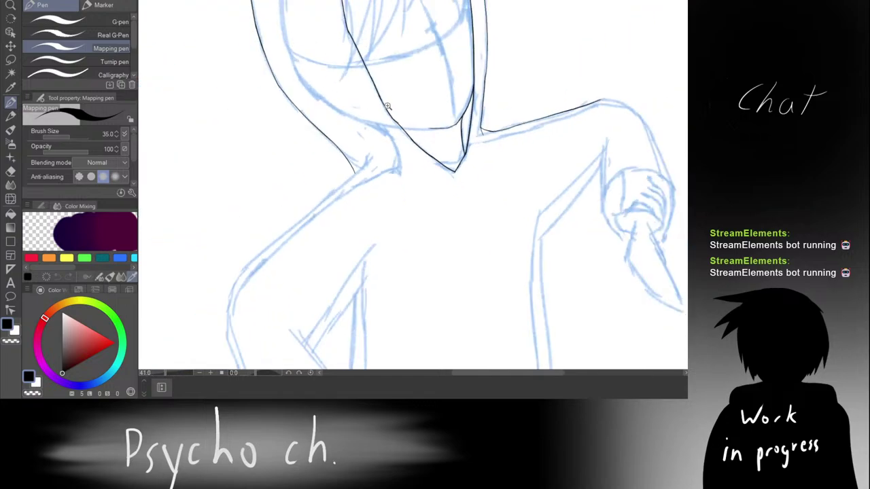
scroll(388, 106, "down", 4)
scroll(408, 95, "up", 5)
key("r")
left_click_drag(401, 85, 482, 32)
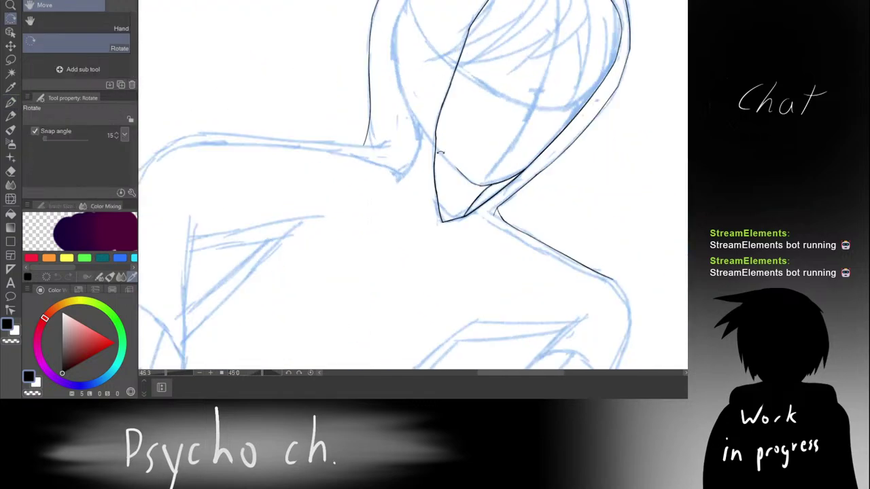
scroll(439, 152, "up", 4)
key("e")
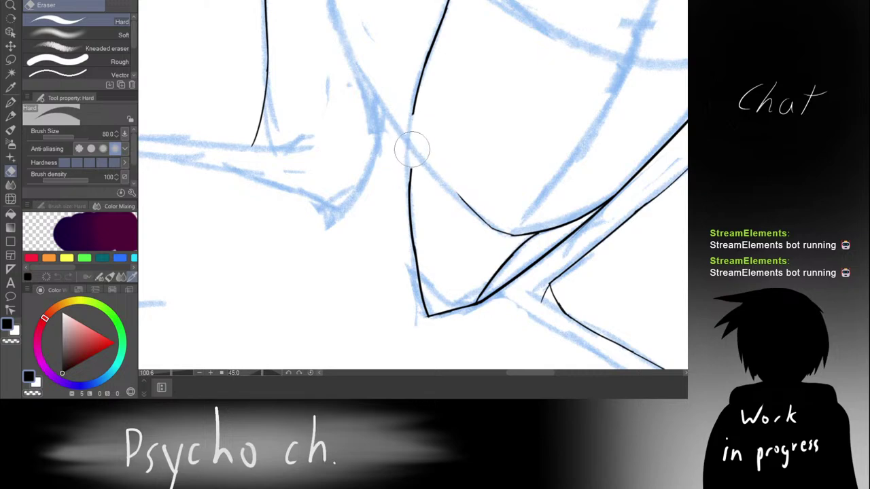
Step: Ink the missing stretch of the hood opening's rear edge with the Mapping pen, undoing and redrawing strokes that do not fit
key("p")
scroll(412, 139, "up", 5)
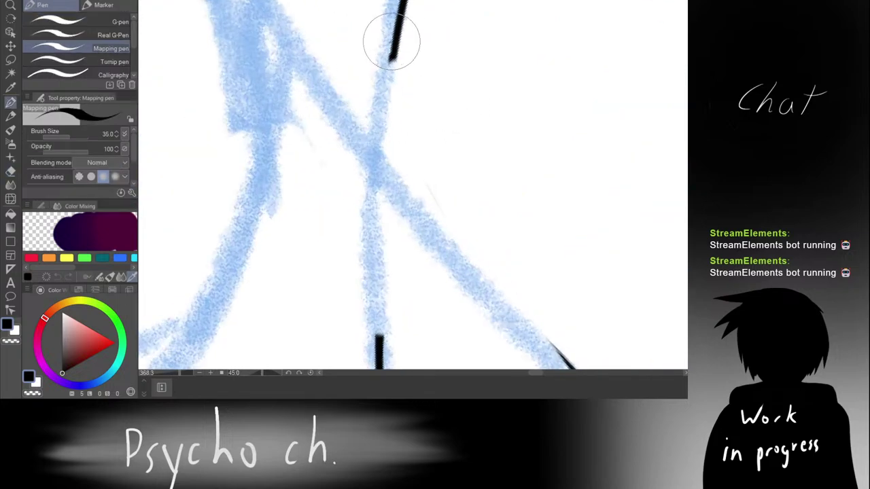
left_click_drag(394, 45, 381, 127)
key("ctrl+z")
left_click_drag(396, 46, 383, 144)
key("ctrl+z")
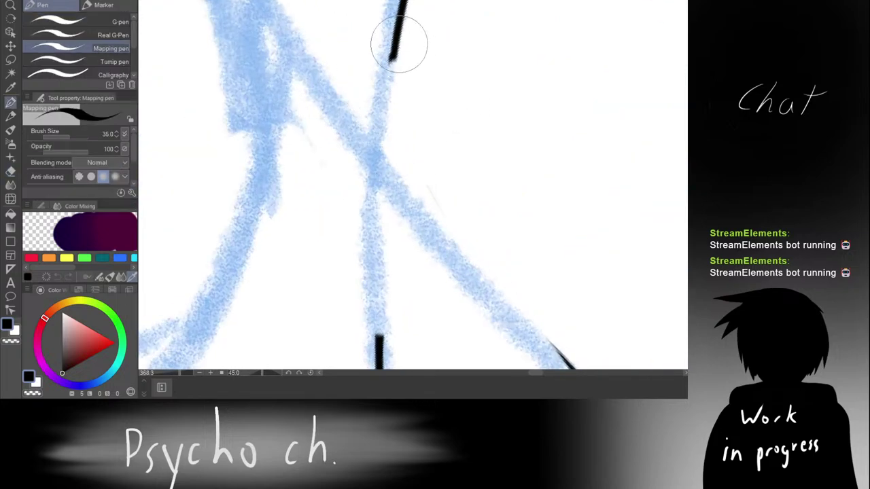
left_click_drag(397, 44, 380, 154)
key("ctrl+z")
key("ctrl+z")
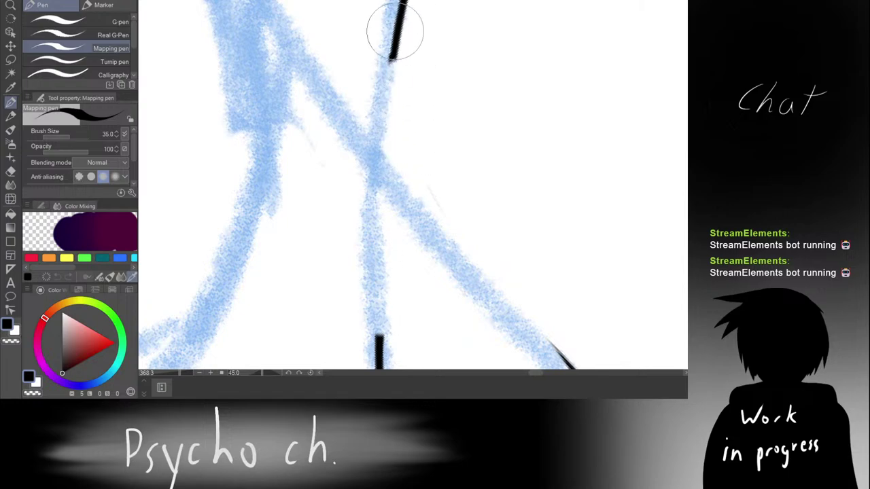
key("ctrl+z")
mouse_move(395, 33)
left_mouse_down()
mouse_move(379, 178)
mouse_move(384, 161)
left_mouse_up()
scroll(403, 148, "down", 5)
key("ctrl+z")
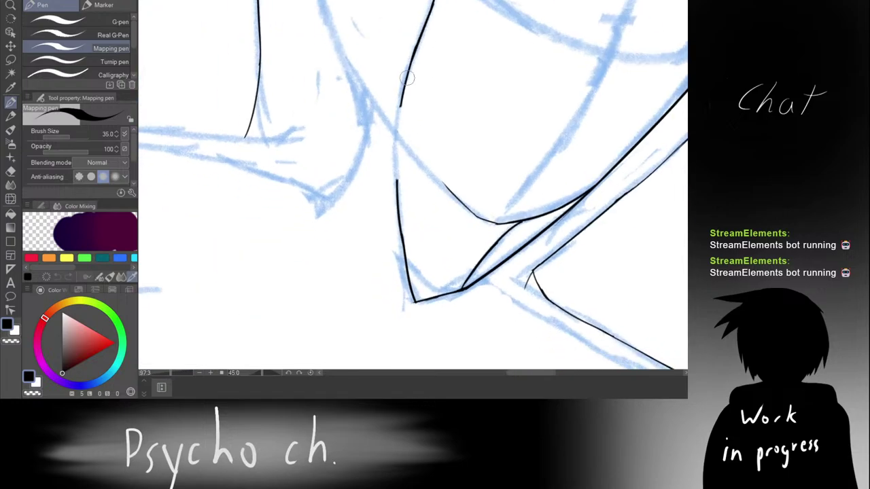
scroll(407, 78, "up", 2)
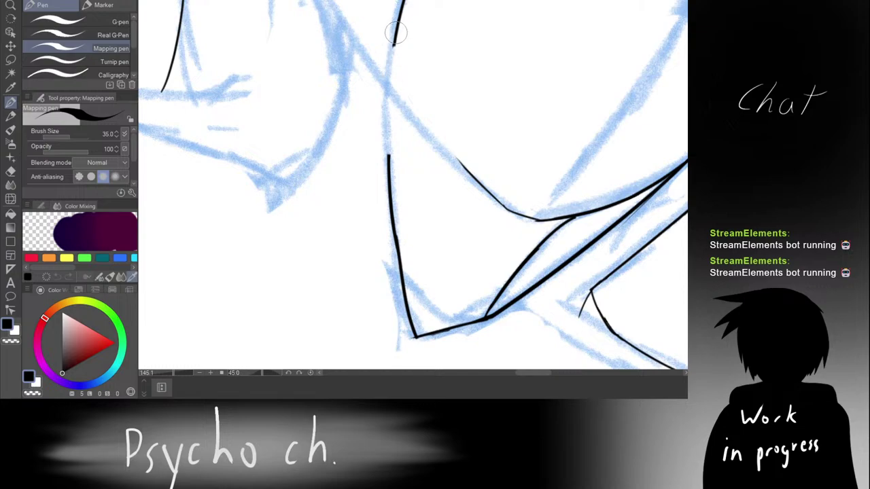
left_click_drag(396, 34, 390, 163)
key("ctrl+z")
left_click_drag(396, 40, 390, 154)
key("ctrl+z")
scroll(305, 161, "up", 3)
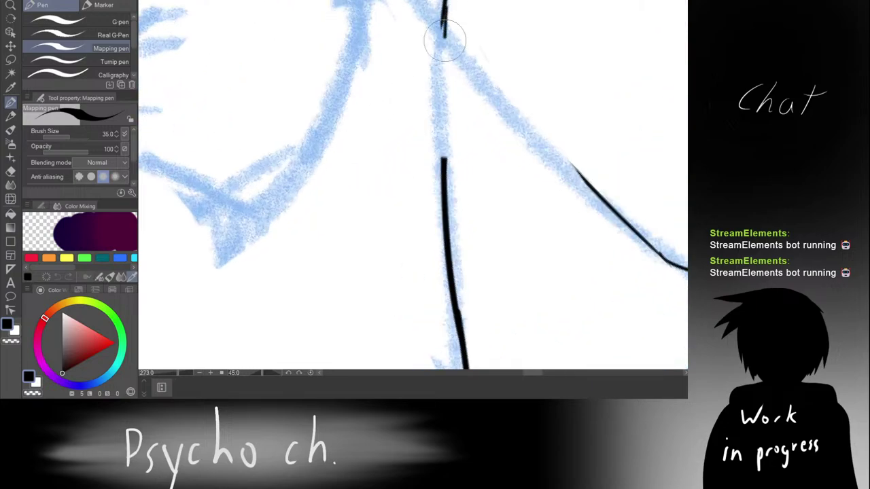
left_click_drag(444, 41, 441, 159)
key("ctrl+z")
left_click_drag(445, 2, 440, 159)
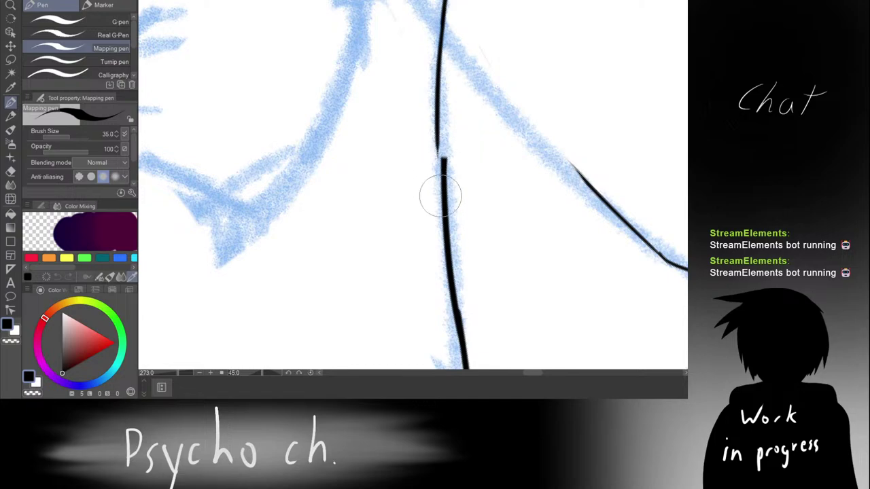
Step: Erase the lower part of the hood opening's rear edge and re-ink it as one smooth line towards the pointed tip
scroll(428, 152, "down", 5)
scroll(422, 129, "down", 2)
left_click_drag(394, 125, 371, 101)
scroll(401, 115, "up", 2)
key("e")
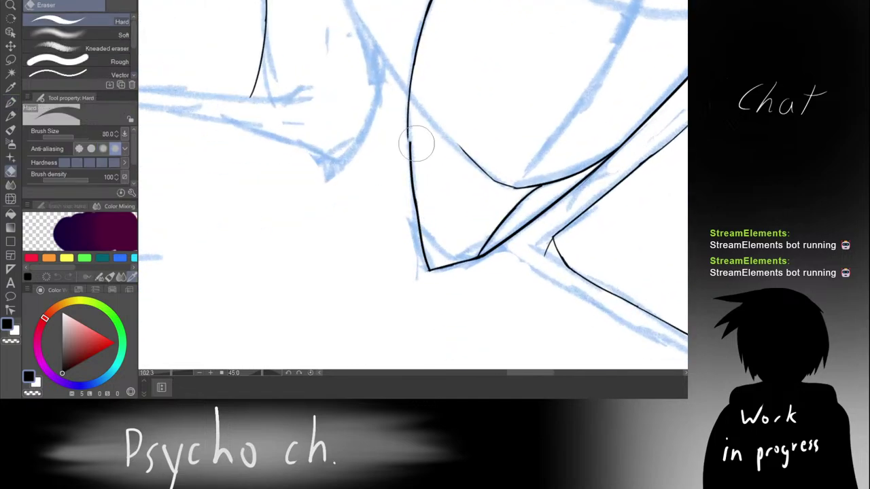
mouse_move(416, 142)
left_mouse_down()
mouse_move(405, 173)
mouse_move(420, 243)
left_mouse_up()
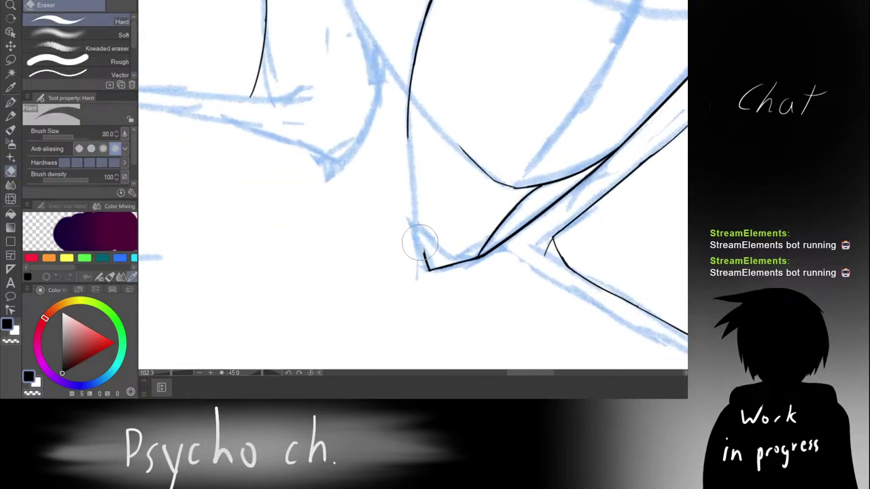
key("p")
scroll(414, 134, "up", 3)
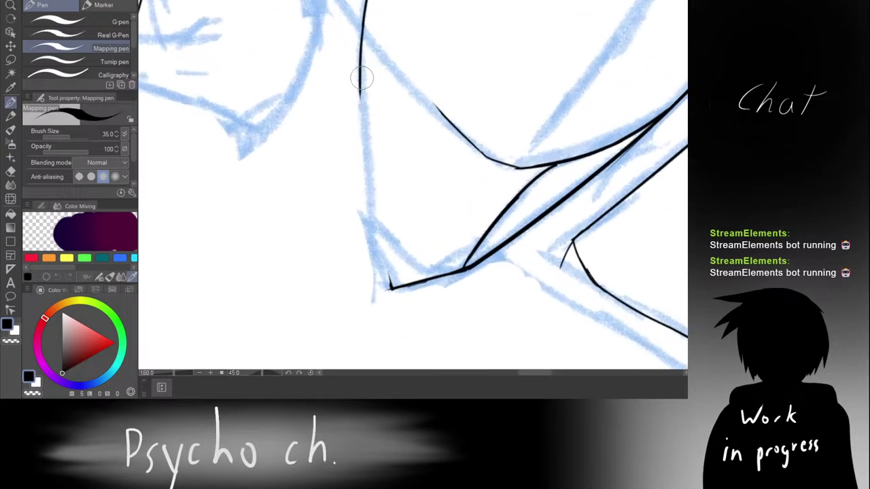
key("ctrl+z")
left_click_drag(361, 77, 375, 248)
Step: Return the canvas to 0 degrees and examine the redrawn hood opening against the whole figure
scroll(404, 201, "down", 7)
key("r")
left_click_drag(428, 91, 379, 94)
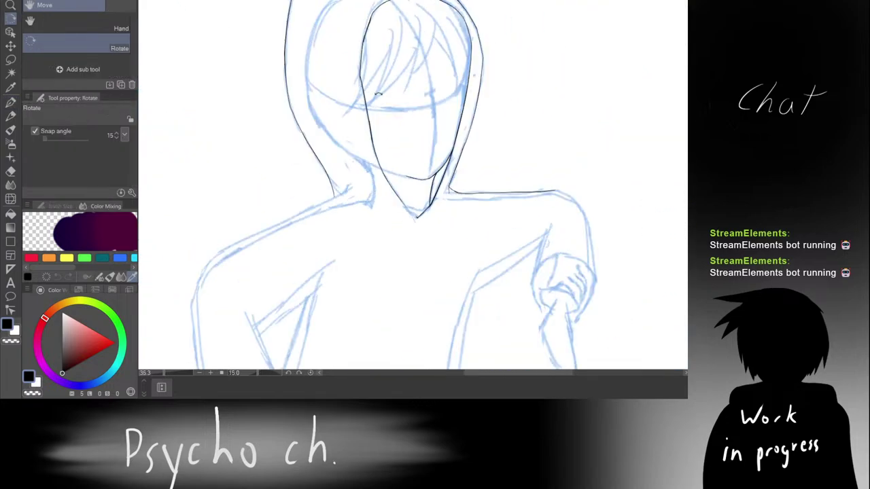
scroll(405, 97, "down", 7)
left_click_drag(431, 86, 397, 100)
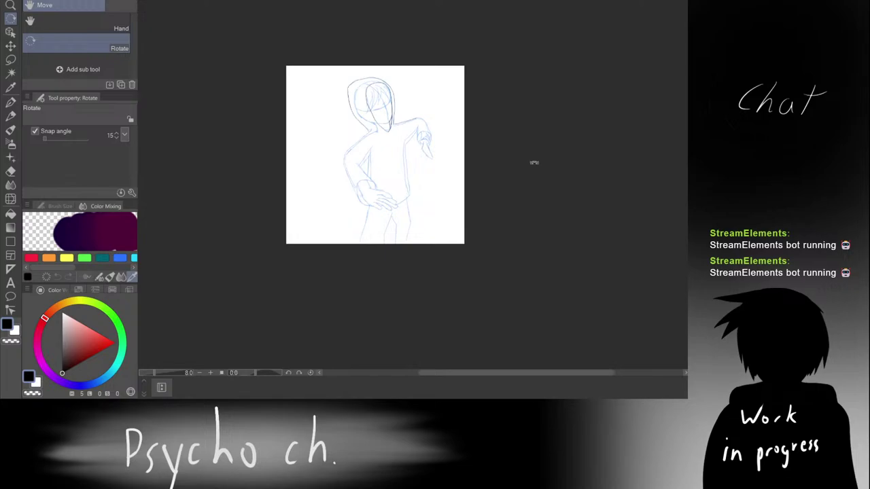
scroll(338, 123, "up", 4)
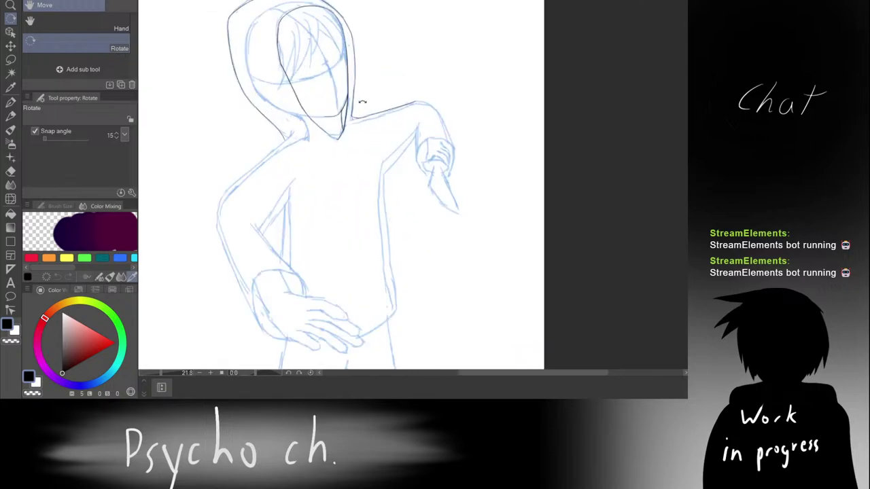
Step: Rotate the canvas 45 degrees and erase the hood opening's pointed tip with the lower ends of the adjoining front lines
left_click_drag(356, 76, 457, 51)
scroll(405, 89, "up", 6)
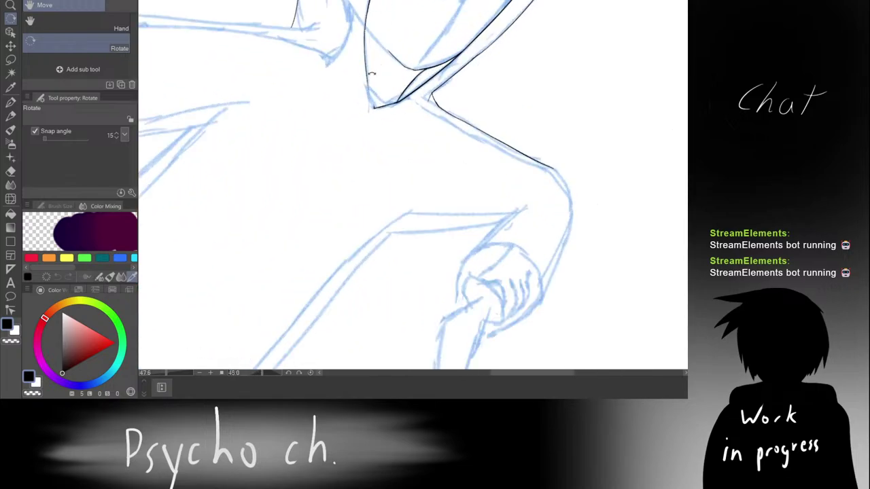
key("p")
key("e")
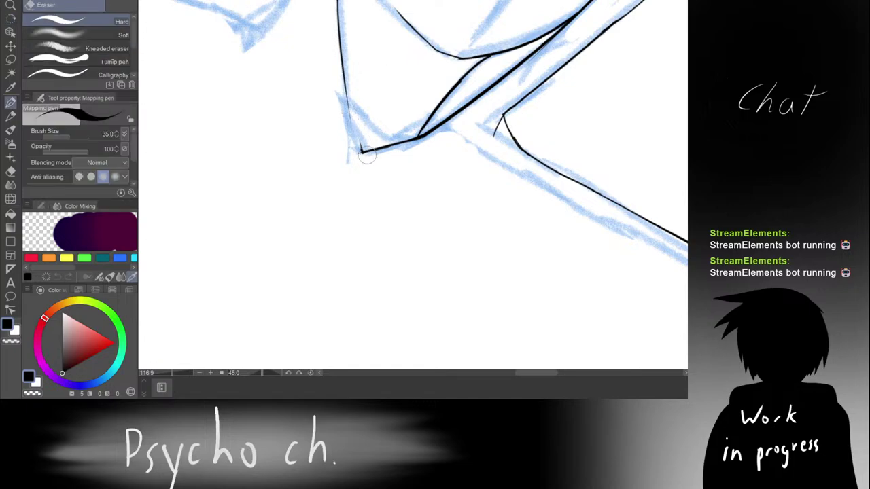
left_click_drag(357, 163, 362, 159)
mouse_move(416, 136)
left_mouse_down()
mouse_move(438, 135)
mouse_move(479, 71)
mouse_move(456, 77)
mouse_move(441, 115)
mouse_move(382, 159)
mouse_move(381, 151)
mouse_move(524, 70)
mouse_move(482, 90)
left_mouse_up()
Step: Rotate the canvas to 15 degrees and re-ink the front edge of the hood opening down towards its tip
scroll(520, 77, "down", 5)
key("p")
key("r")
left_click_drag(537, 43, 495, 20)
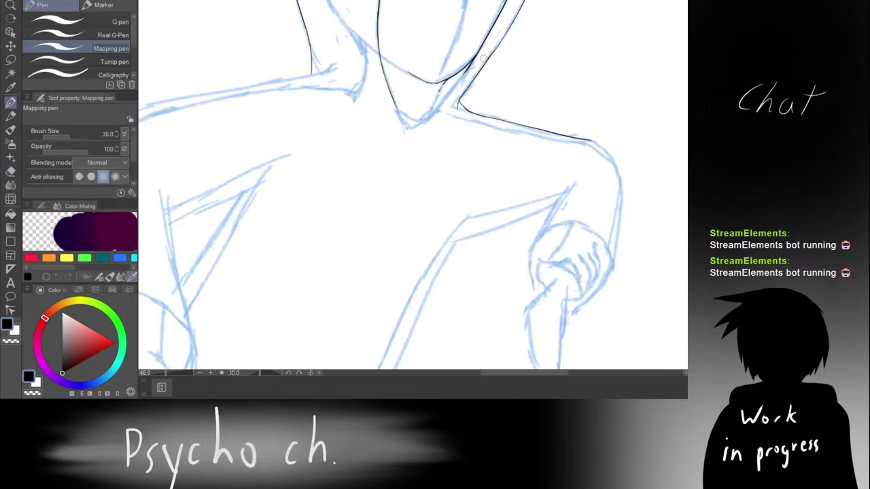
left_click_drag(480, 83, 394, 55)
scroll(467, 98, "up", 5)
key("r")
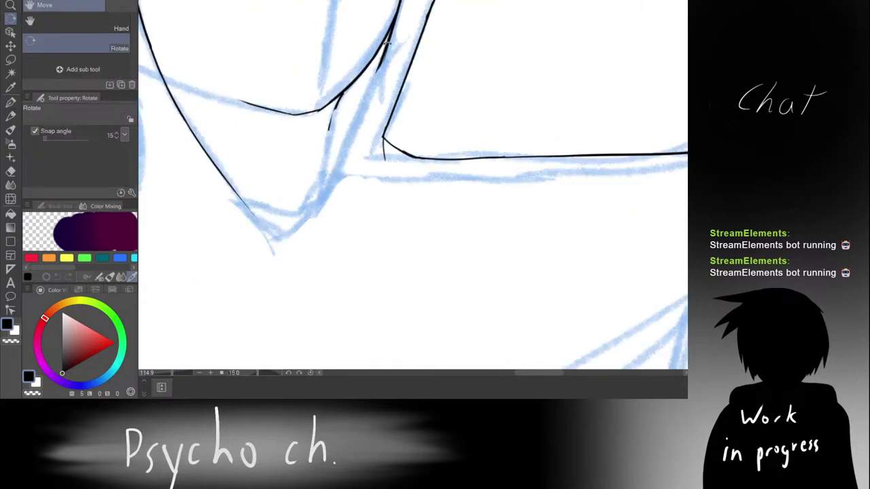
key("p")
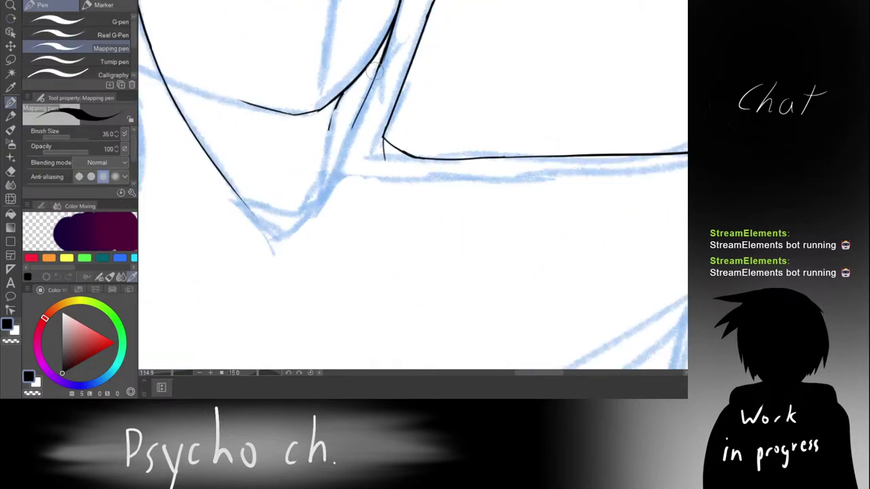
left_click_drag(378, 66, 332, 163)
key("ctrl+z")
key("ctrl+z")
left_click_drag(363, 113, 312, 207)
Step: Rotate the canvas to 120 degrees and ink a curved corner from the hood opening's tip into its front edge, undoing unsuitable strokes
key("r")
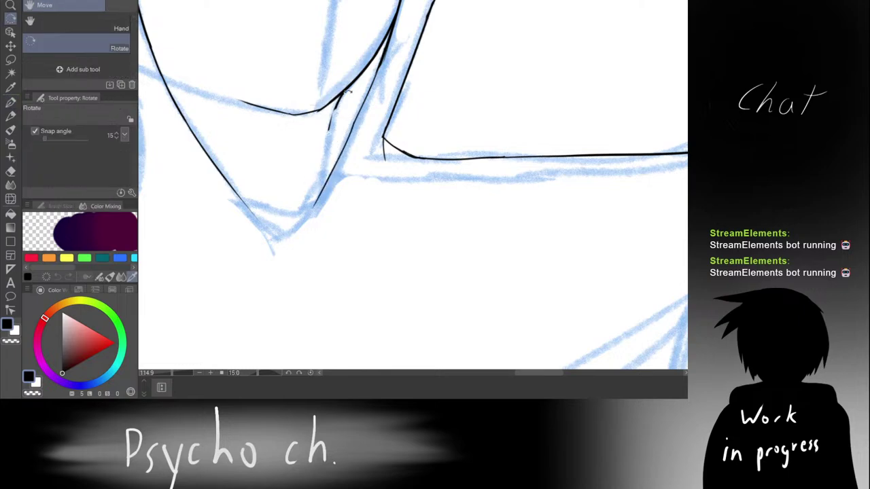
left_click_drag(309, 146, 467, 78)
key("p")
scroll(402, 84, "up", 1)
left_click_drag(401, 85, 393, 167)
scroll(393, 166, "up", 5)
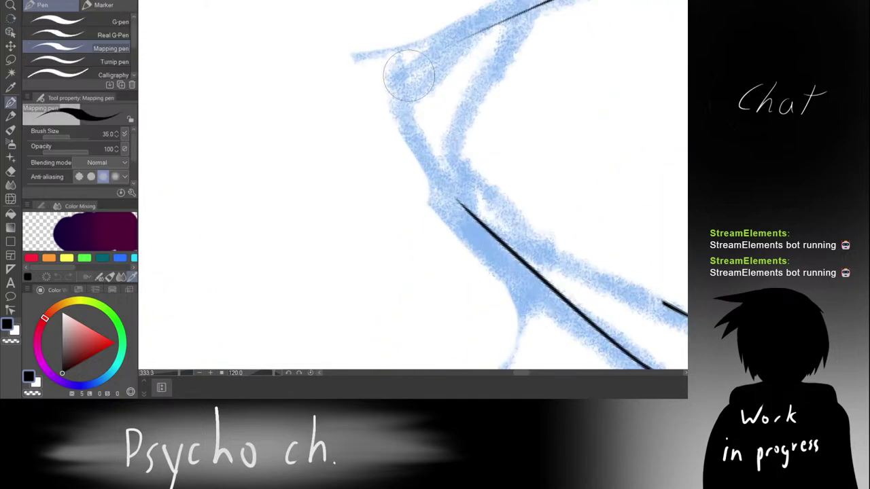
mouse_move(389, 49)
left_mouse_down()
mouse_move(398, 93)
mouse_move(469, 180)
mouse_move(483, 238)
left_mouse_up()
key("ctrl+z")
key("ctrl+z")
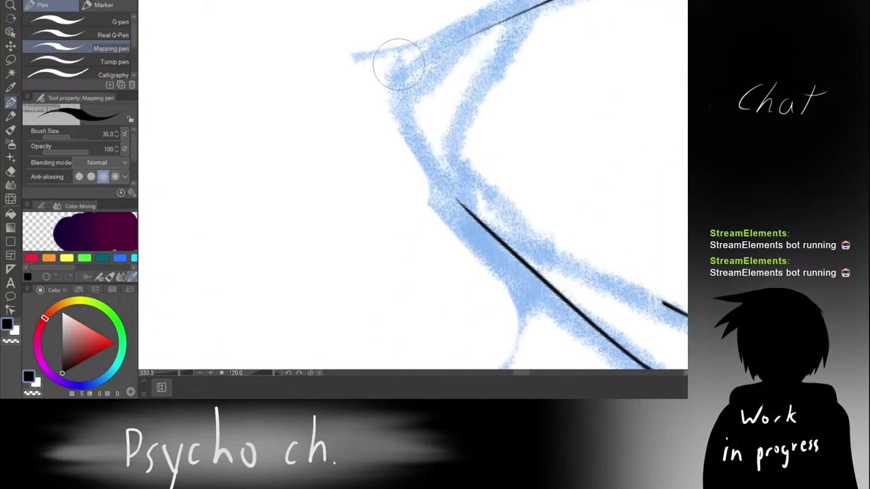
left_click_drag(398, 62, 467, 234)
key("ctrl+z")
left_click_drag(402, 65, 462, 190)
key("ctrl+z")
left_click_drag(398, 62, 544, 247)
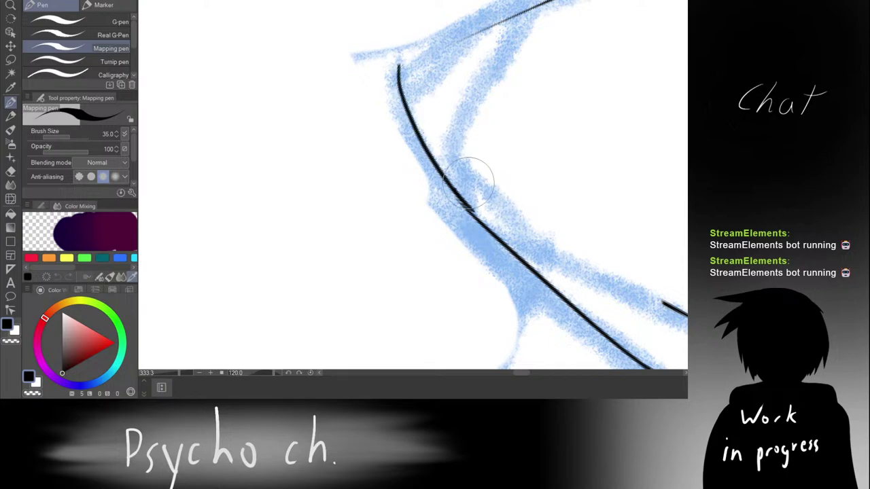
Step: Rotate the canvas to 90 degrees and ink the hood opening's back edge down to its lower tip, undoing unsuitable strokes
scroll(469, 112, "down", 3)
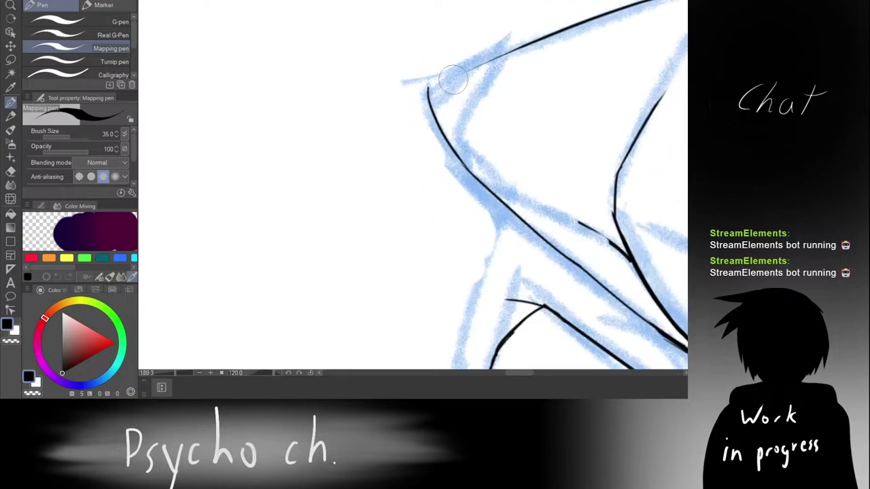
key("r")
left_click_drag(454, 80, 394, 43)
scroll(381, 31, "up", 4)
left_click_drag(365, 81, 315, 90)
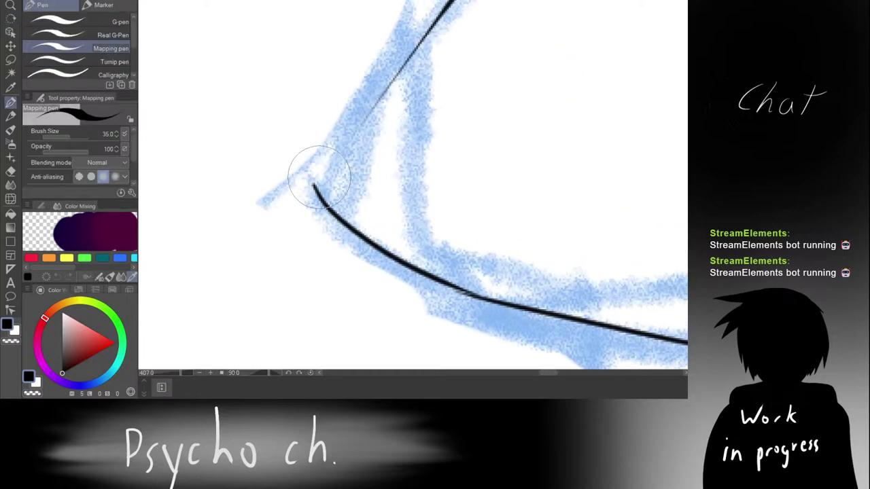
left_click_drag(318, 180, 407, 71)
key("ctrl+z")
mouse_move(438, 27)
left_mouse_down()
mouse_move(376, 74)
mouse_move(420, 42)
mouse_move(384, 83)
mouse_move(433, 35)
mouse_move(440, 24)
mouse_move(417, 46)
mouse_move(442, 12)
mouse_move(372, 103)
left_mouse_up()
key("ctrl+z")
key("ctrl+z")
key("ctrl+z")
key("ctrl+z")
key("ctrl+z")
left_click_drag(437, 20, 409, 58)
key("ctrl+z")
key("ctrl+z")
key("ctrl+z")
left_click_drag(441, 18, 371, 104)
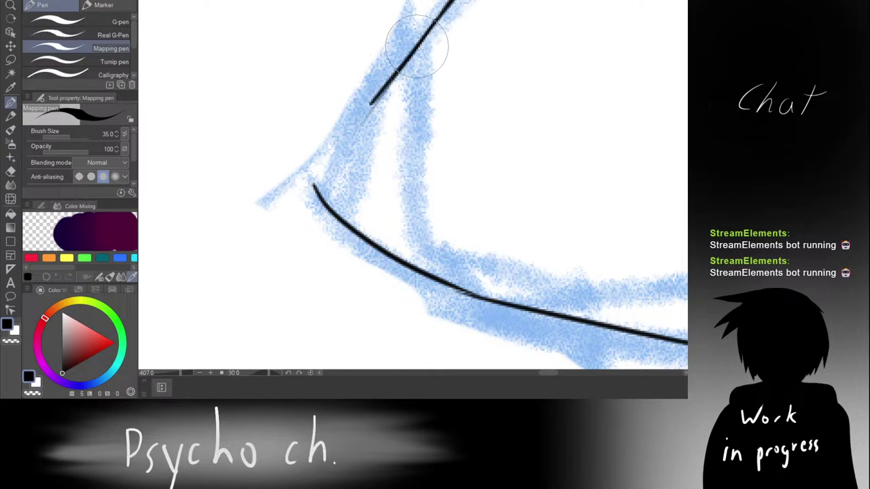
mouse_move(413, 52)
left_mouse_down()
mouse_move(304, 179)
mouse_move(320, 193)
left_mouse_up()
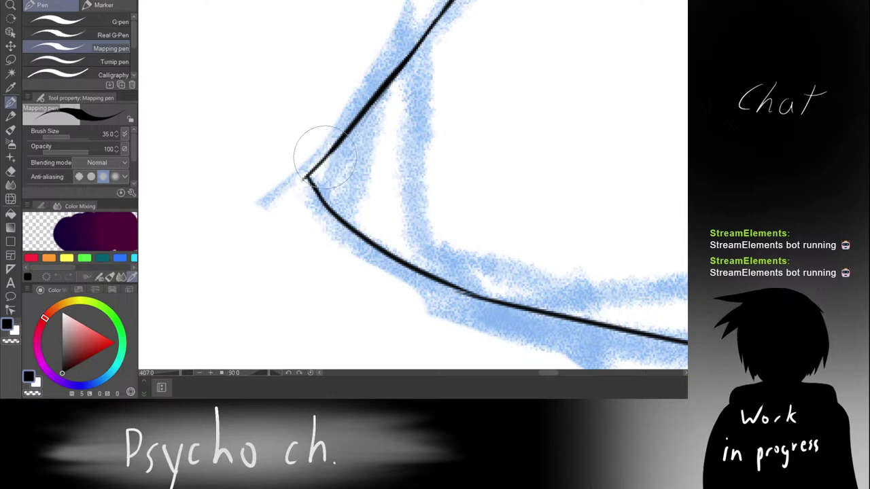
Step: Return the canvas to 0 degrees and ink a thin fold line from the jaw down to the hood opening's front edge
scroll(368, 139, "down", 5)
key("r")
left_click_drag(382, 89, 272, 143)
scroll(353, 133, "down", 3)
key("r")
left_click_drag(360, 92, 324, 117)
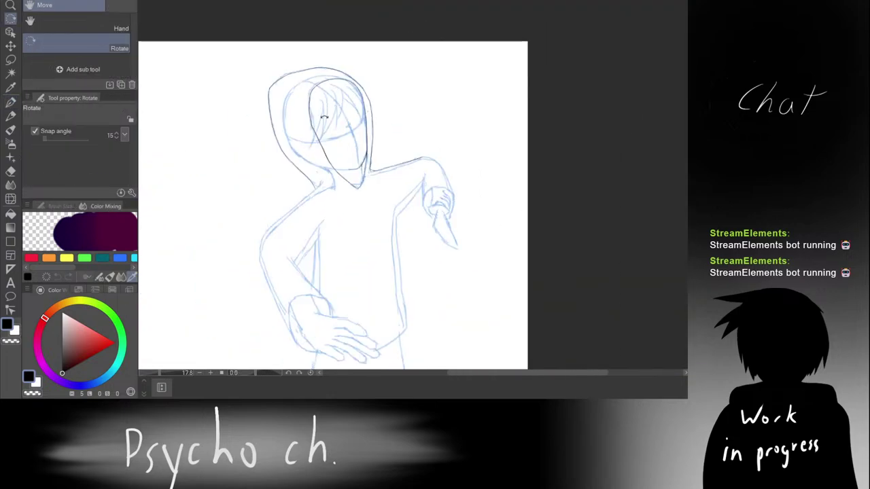
scroll(339, 165, "up", 4)
left_click_drag(421, 169, 438, 146)
scroll(406, 134, "up", 5)
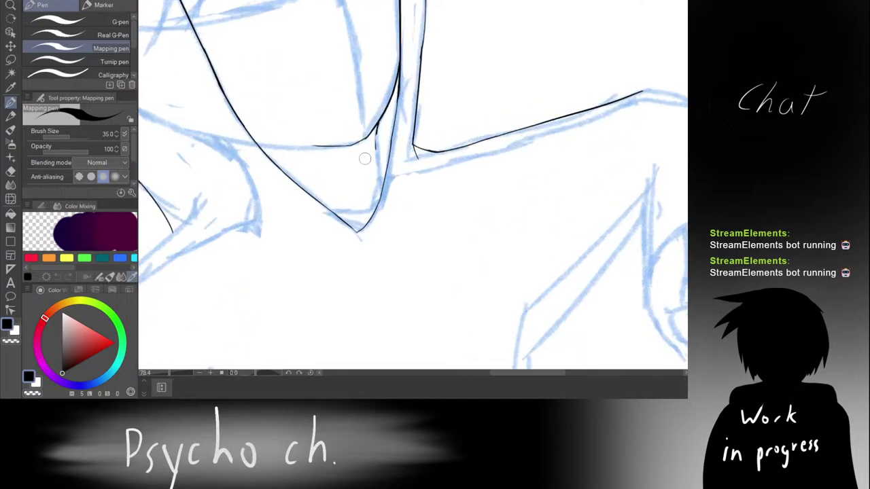
key("e")
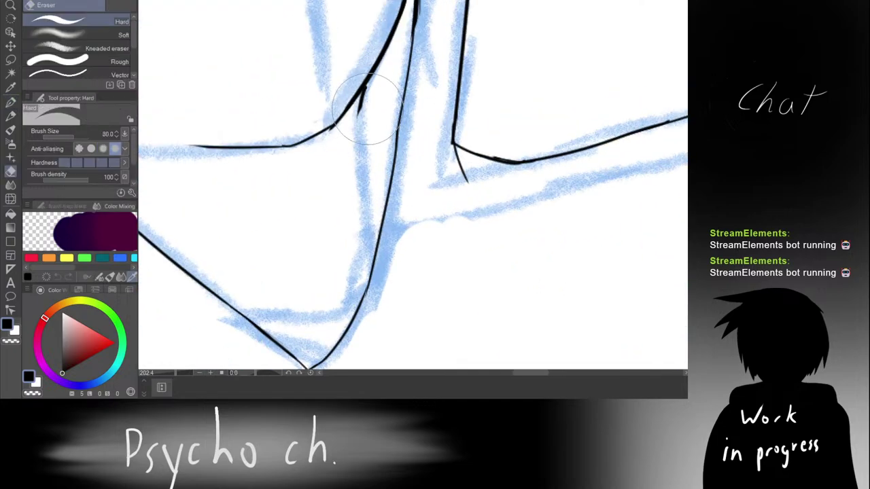
key("p")
left_click_drag(356, 171, 380, 227)
key("ctrl+z")
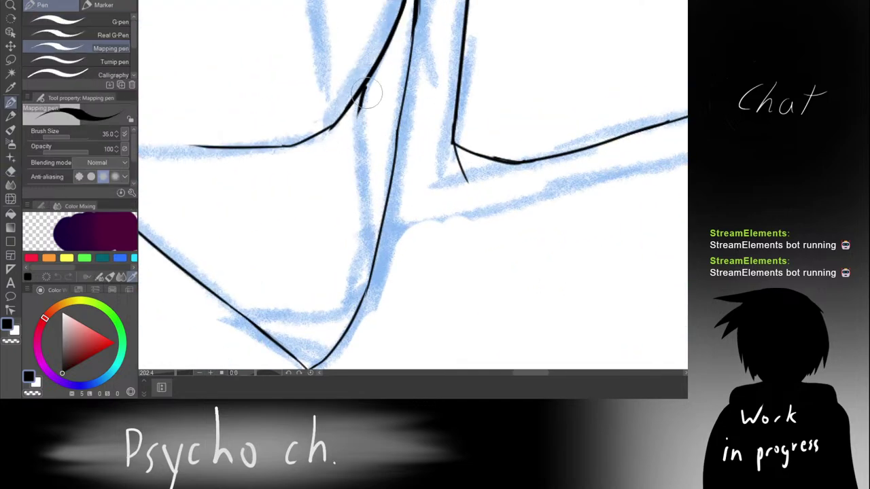
mouse_move(366, 84)
left_mouse_down()
mouse_move(364, 229)
mouse_move(374, 259)
left_mouse_up()
key("ctrl+z")
left_click_drag(368, 90, 374, 269)
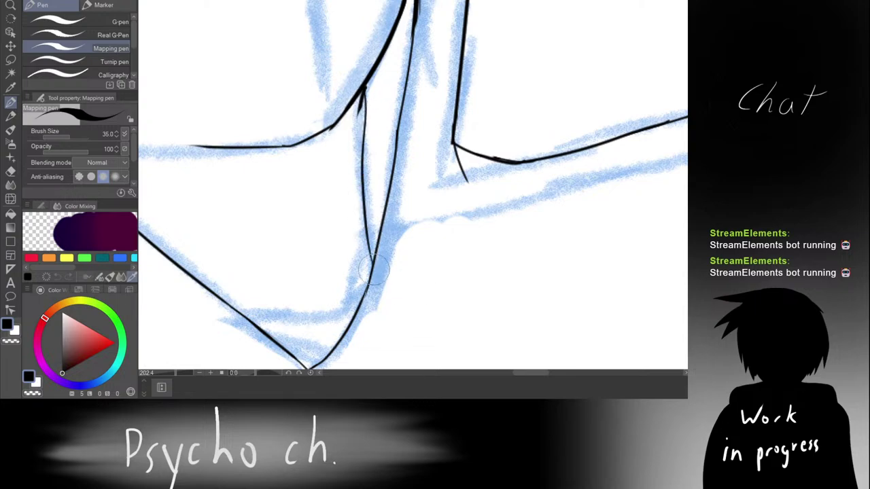
Step: Erase the stray ink beside the thin fold line between the jaw and the hood opening's front edge
scroll(401, 161, "down", 5)
scroll(390, 152, "up", 5)
key("e")
mouse_move(401, 112)
left_mouse_down()
mouse_move(391, 138)
mouse_move(415, 111)
mouse_move(392, 98)
mouse_move(396, 116)
mouse_move(395, 93)
mouse_move(389, 199)
left_mouse_up()
scroll(410, 111, "up", 2)
key("p")
scroll(393, 158, "down", 5)
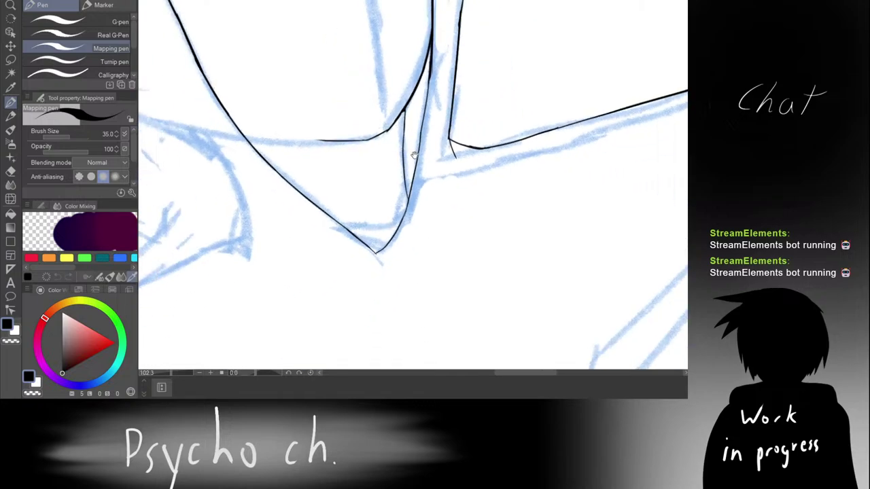
scroll(414, 155, "down", 2)
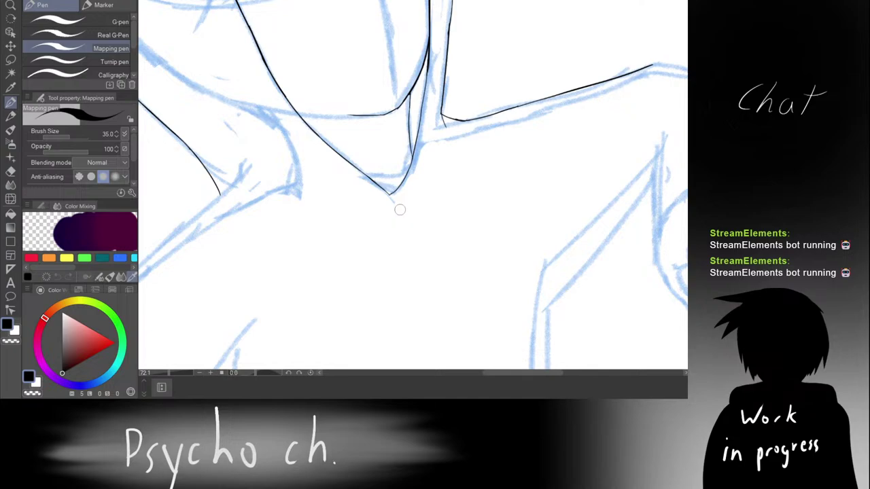
Step: Reduce the eraser size to 50 and trim the thick corner where the hood's outer edge meets the shoulder line
scroll(449, 114, "up", 9)
key("e")
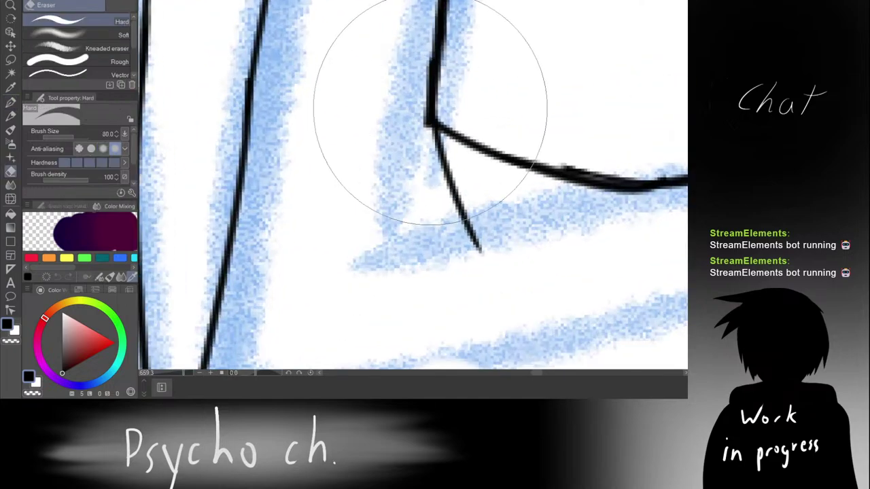
left_click_drag(418, 79, 411, 148)
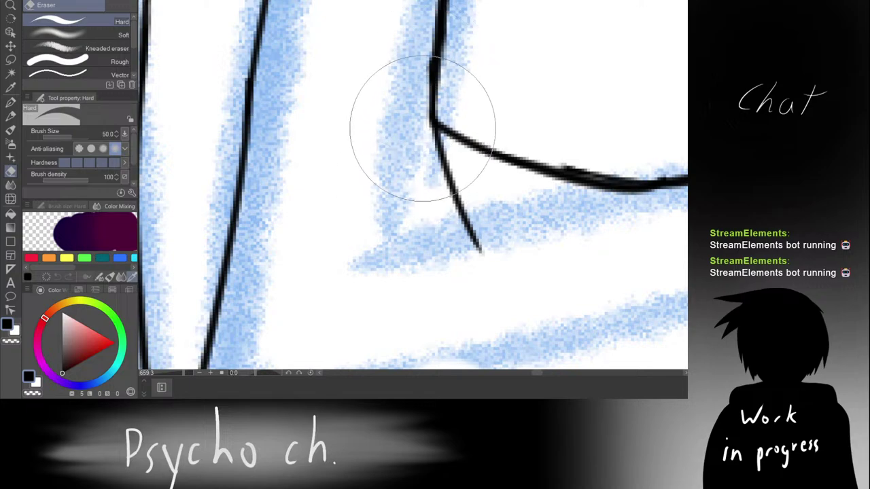
scroll(360, 140, "down", 8)
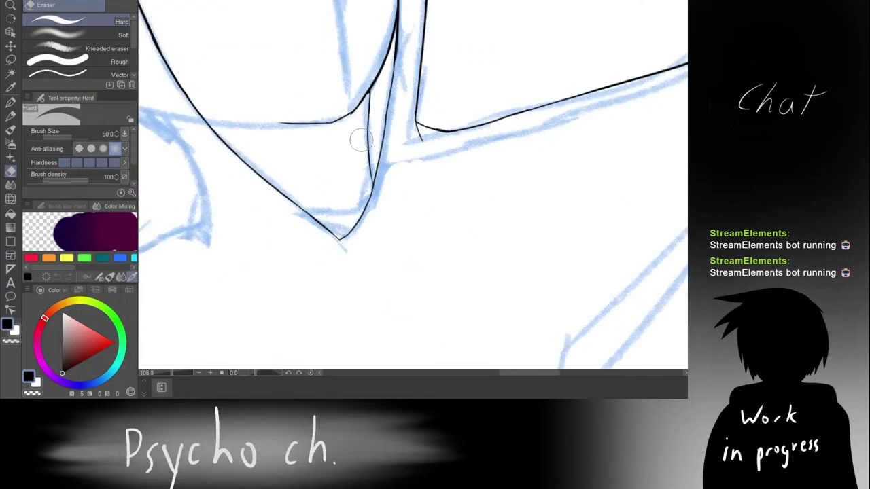
scroll(361, 140, "down", 6)
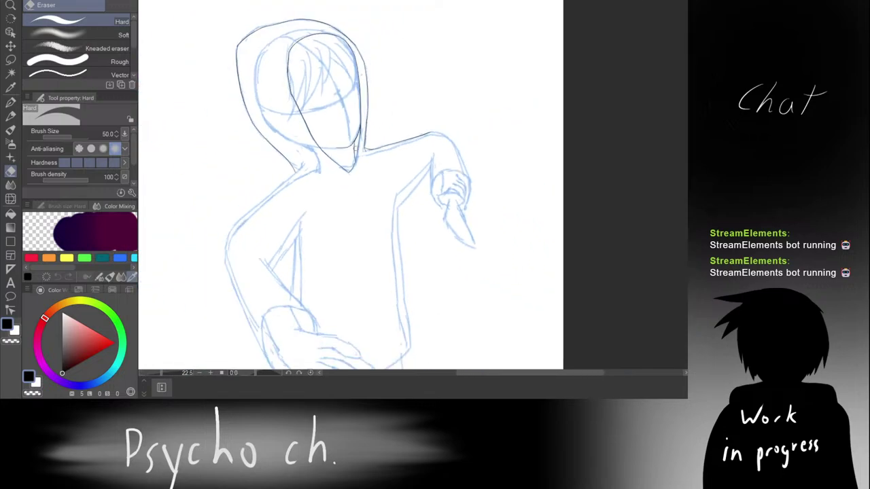
Step: Examine the inked hood at several canvas angles and zoom levels, with the blue sketch shown and hidden
key("r")
mouse_move(365, 133)
left_mouse_down()
mouse_move(413, 130)
mouse_move(364, 122)
left_mouse_up()
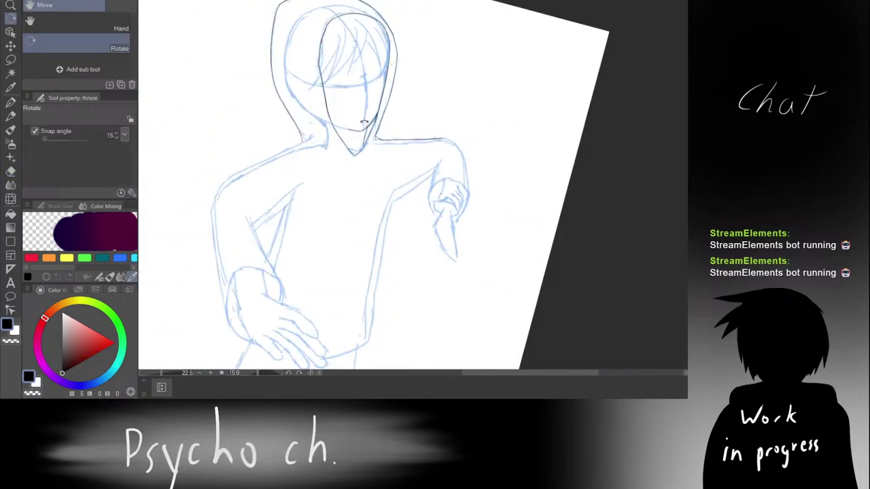
left_click_drag(474, 123, 441, 120)
key("e")
scroll(428, 195, "up", 2)
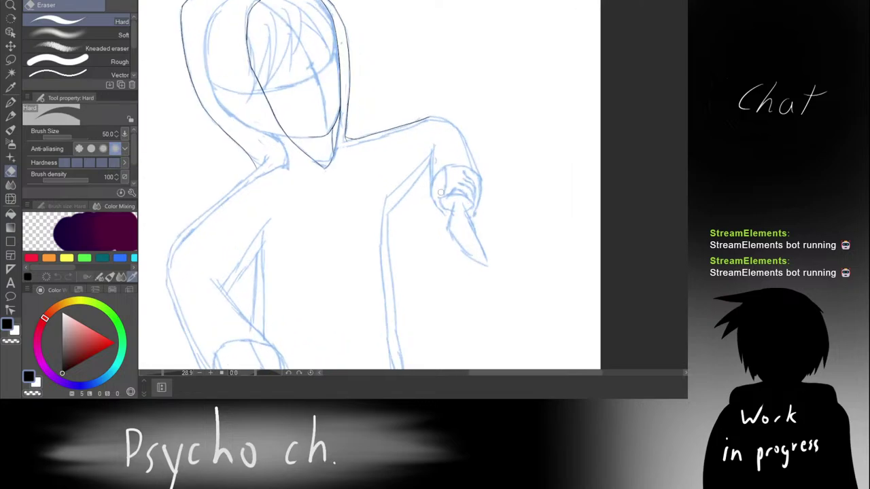
left_click_drag(416, 196, 479, 165)
scroll(378, 114, "up", 3)
key("r")
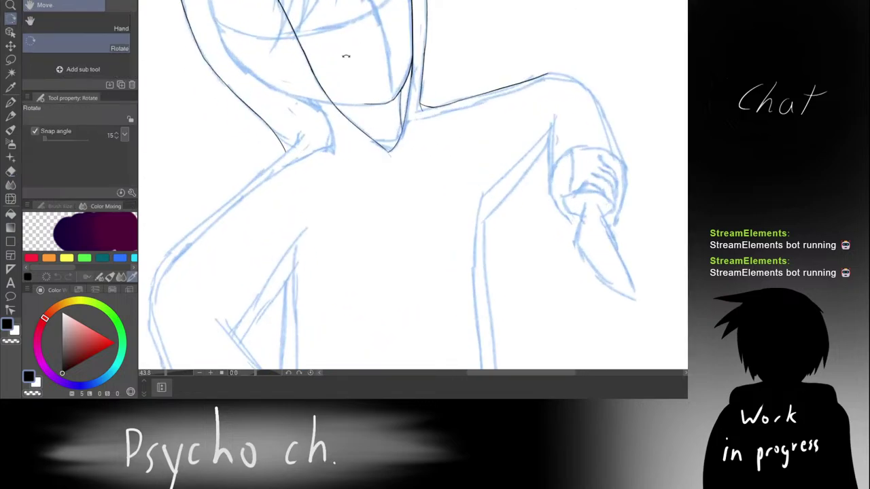
left_click_drag(346, 57, 514, 63)
key("e")
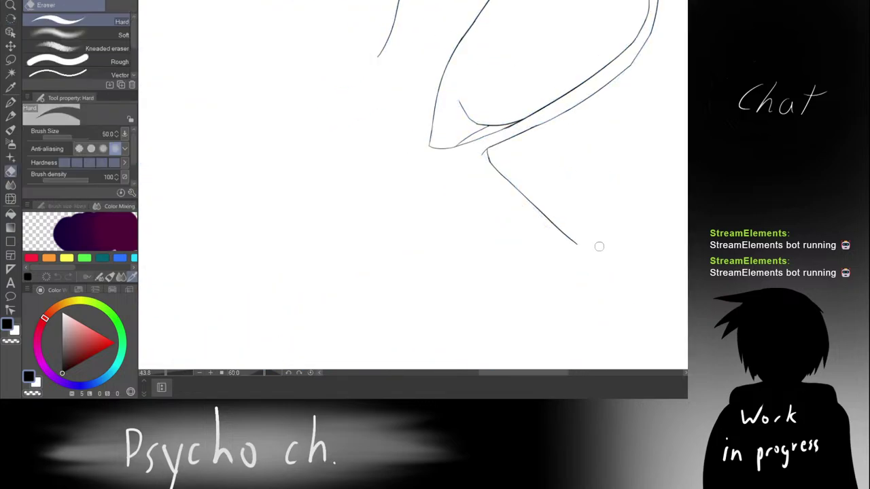
left_click_drag(517, 193, 467, 184)
key("r")
left_click_drag(562, 159, 445, 155)
left_click_drag(501, 126, 456, 105)
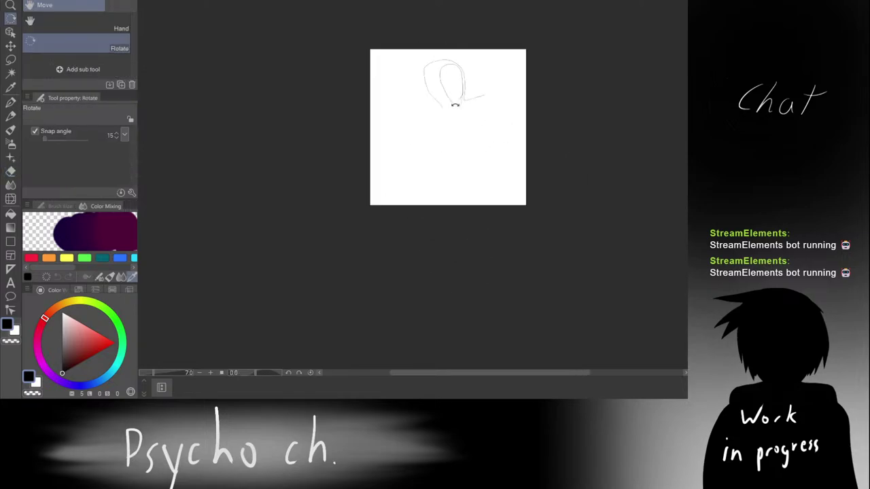
key("e")
scroll(481, 91, "up", 10)
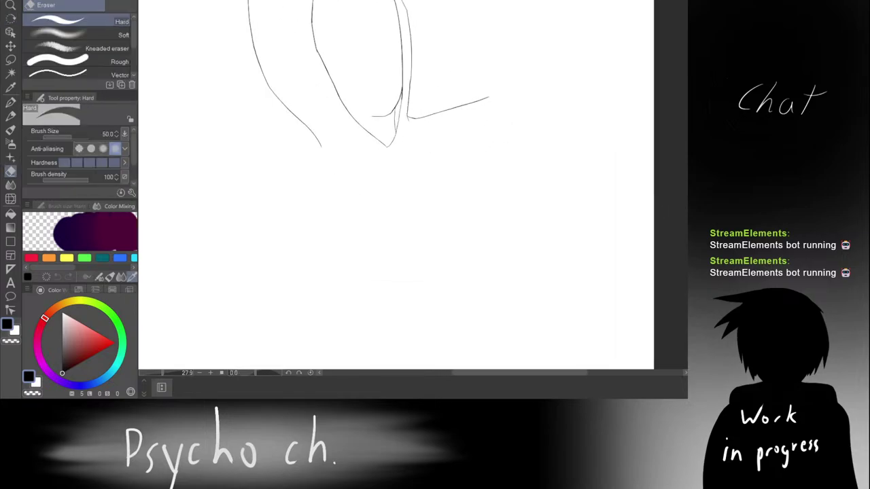
Step: Rotate the canvas to 90 degrees and extend the jaw line in a curve up to the hood opening's back edge
key("r")
left_click_drag(477, 151, 451, 248)
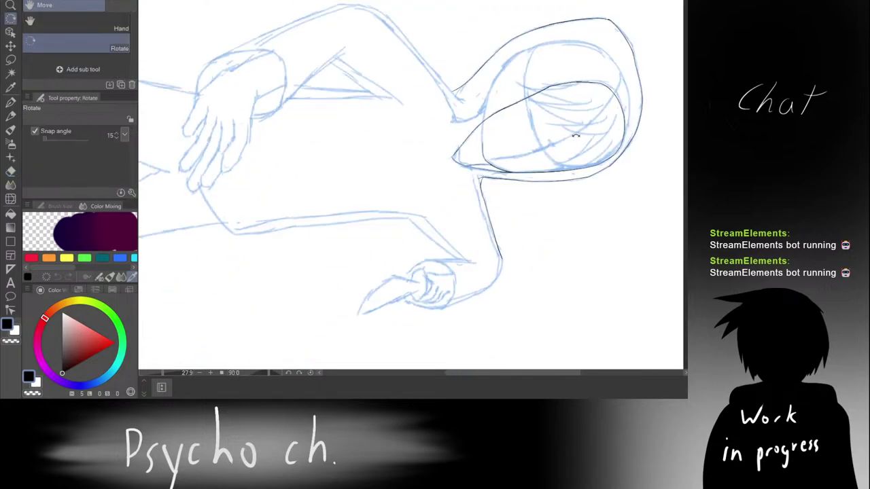
key("e")
scroll(536, 127, "up", 5)
scroll(416, 140, "up", 4)
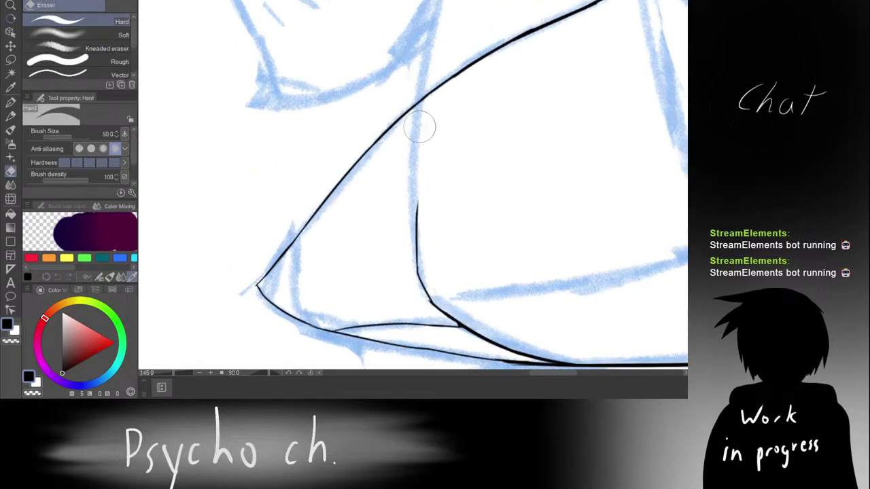
key("p")
left_click_drag(432, 92, 416, 177)
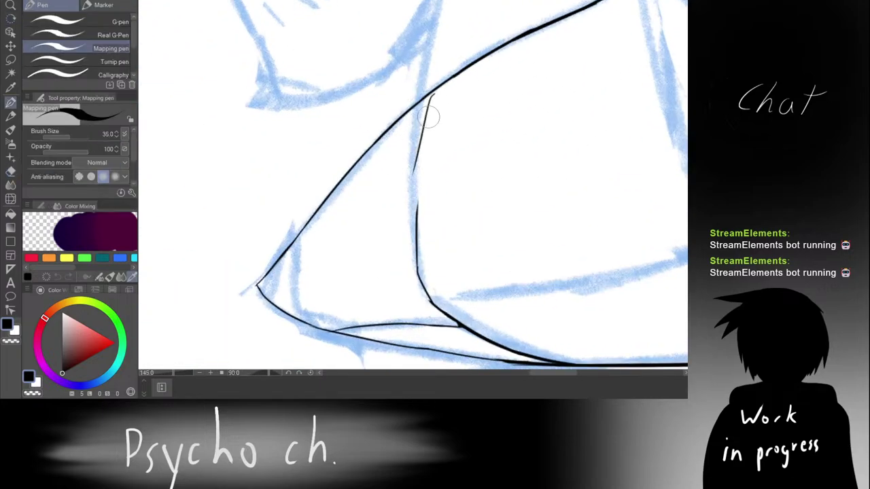
key("ctrl+z")
left_click_drag(433, 92, 410, 261)
key("ctrl+z")
key("ctrl+z")
mouse_move(419, 198)
left_mouse_down()
mouse_move(448, 106)
mouse_move(464, 103)
left_mouse_up()
key("ctrl+z")
left_click_drag(417, 211, 450, 115)
key("ctrl+z")
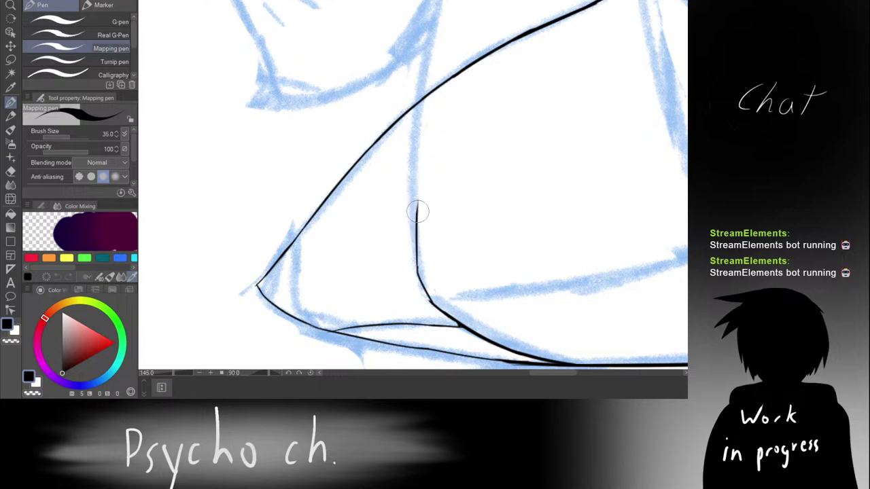
left_click_drag(416, 208, 459, 85)
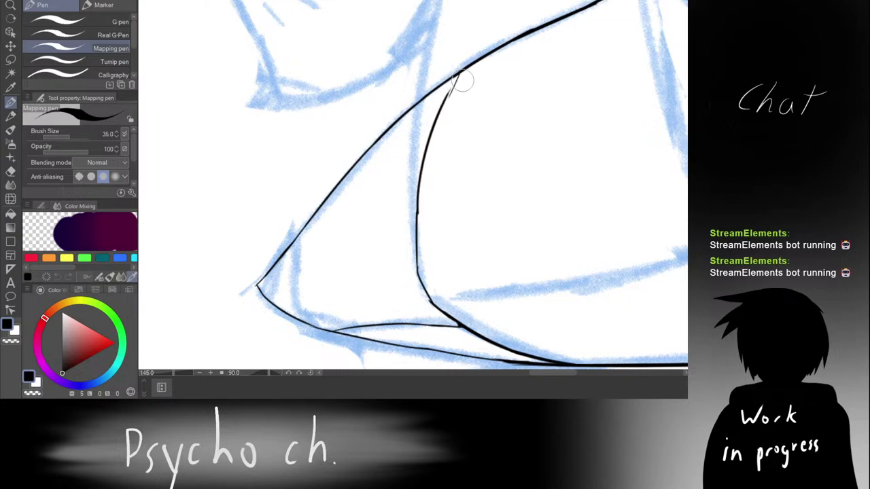
Step: Rotate the canvas to 15 degrees and examine the completed jaw line with the blue sketch hidden
scroll(462, 81, "down", 5)
key("r")
left_click_drag(489, 40, 400, 85)
left_click_drag(464, 66, 400, 93)
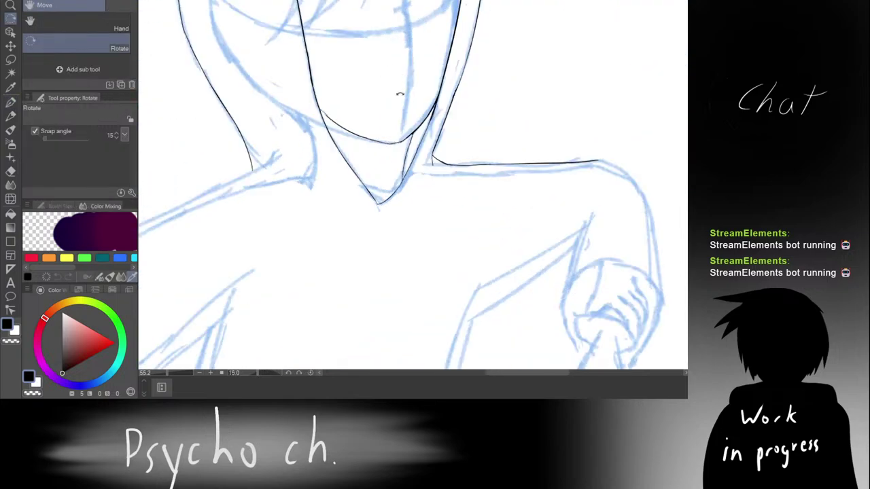
key("p")
scroll(407, 93, "down", 3)
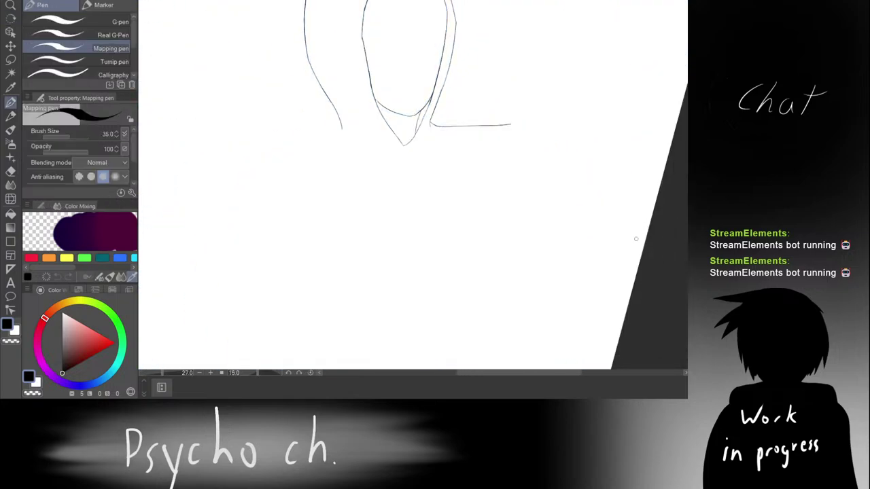
scroll(537, 174, "down", 3)
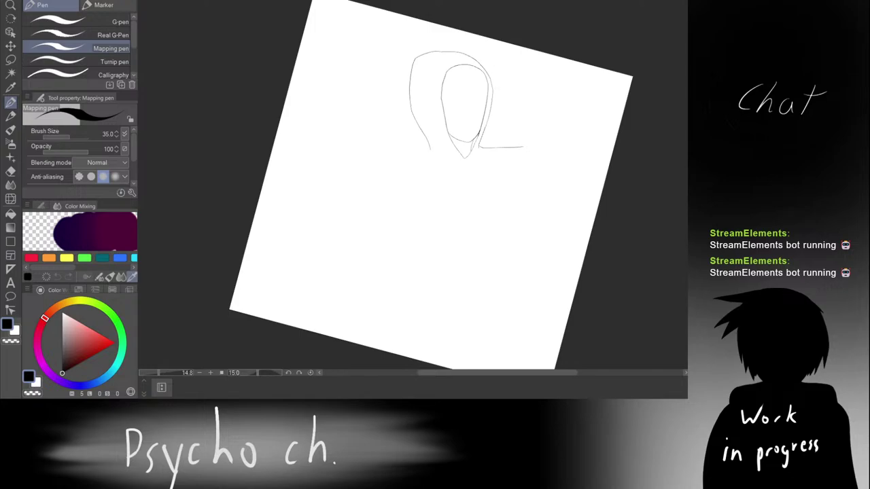
Step: Rotate the canvas to 75 degrees and touch up the junction of the jaw line and the hood opening's back edge
scroll(502, 168, "up", 6)
key("r")
mouse_move(388, 68)
left_mouse_down()
mouse_move(450, 71)
mouse_move(397, 184)
left_mouse_up()
key("p")
scroll(402, 115, "up", 4)
key("r")
left_click_drag(378, 77, 415, 159)
key("p")
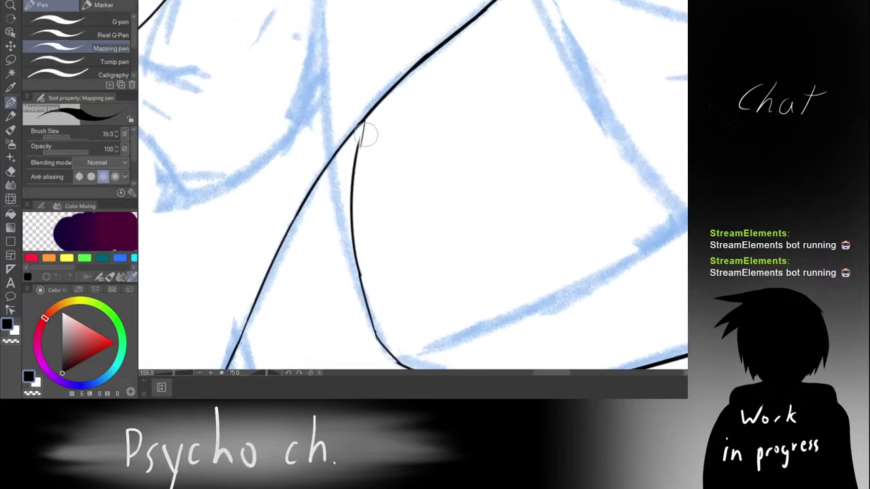
scroll(365, 133, "up", 4)
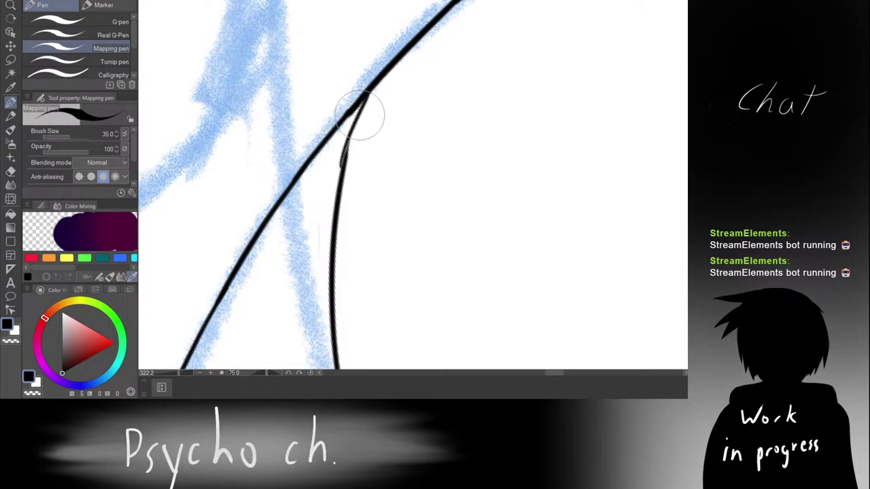
key("ctrl+z")
mouse_move(343, 162)
left_mouse_down()
mouse_move(369, 90)
mouse_move(322, 138)
left_mouse_up()
Step: Return the canvas to 0 degrees and ink the upper arm's inner edge along the triangular gap beside the torso
scroll(405, 102, "down", 8)
key("r")
key("p")
scroll(396, 114, "down", 8)
key("r")
mouse_move(394, 107)
left_mouse_down()
mouse_move(416, 102)
mouse_move(403, 103)
left_mouse_up()
key("p")
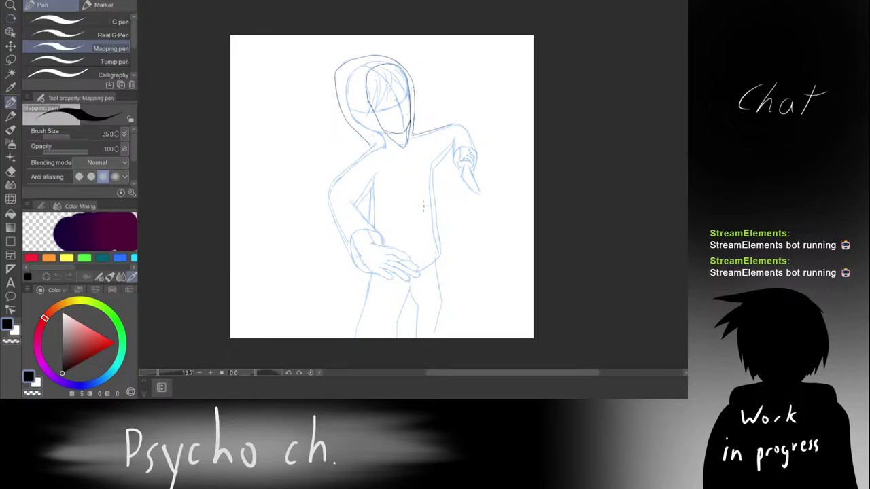
left_click_drag(423, 206, 423, 153)
scroll(373, 141, "up", 3)
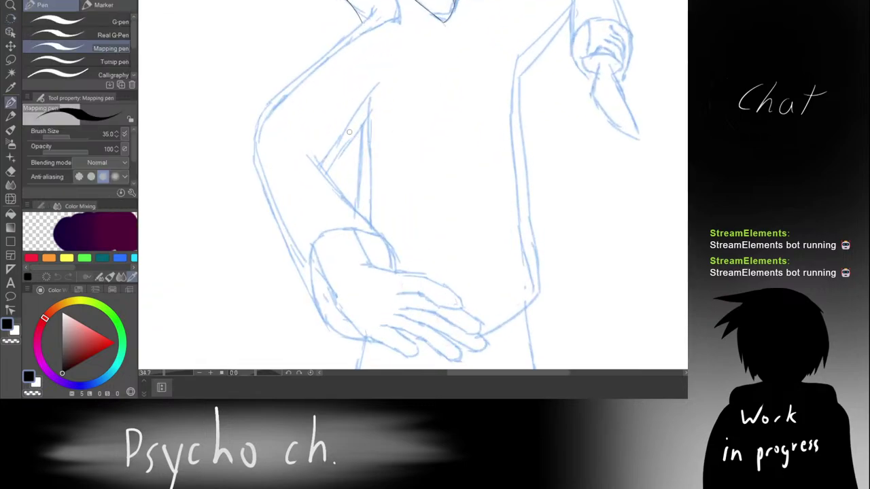
left_click_drag(363, 117, 396, 77)
scroll(388, 88, "up", 3)
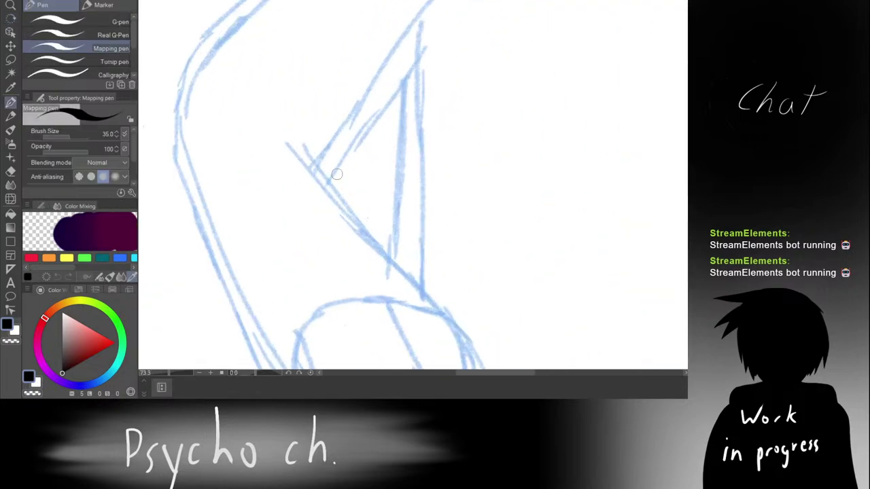
mouse_move(426, 48)
left_mouse_down()
mouse_move(330, 188)
mouse_move(442, 30)
mouse_move(324, 192)
left_mouse_up()
key("ctrl+z")
key("ctrl+z")
key("ctrl+z")
left_click_drag(425, 46, 326, 191)
key("ctrl+z")
mouse_move(426, 47)
left_mouse_down()
mouse_move(302, 211)
mouse_move(322, 180)
left_mouse_up()
key("e")
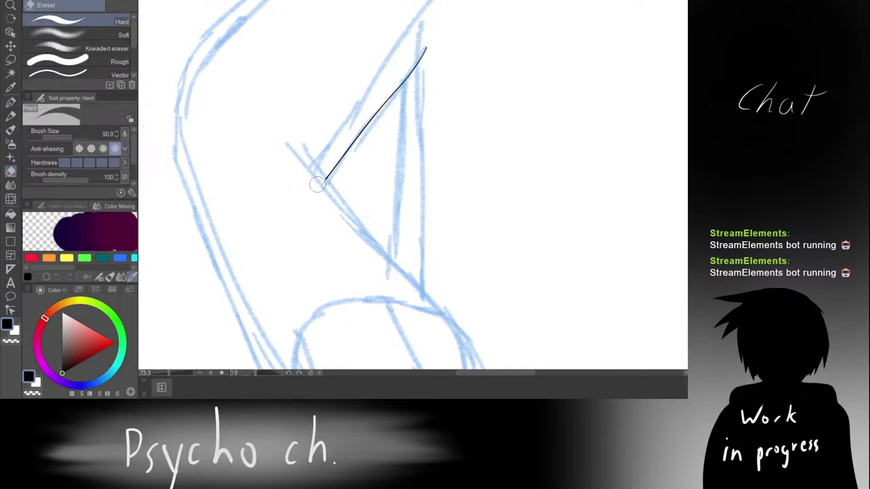
Step: Rotate the canvas to 90 degrees and ink the forearm's inner edge from the elbow crook to the sleeve cuff
key("r")
left_click_drag(343, 138, 460, 114)
key("p")
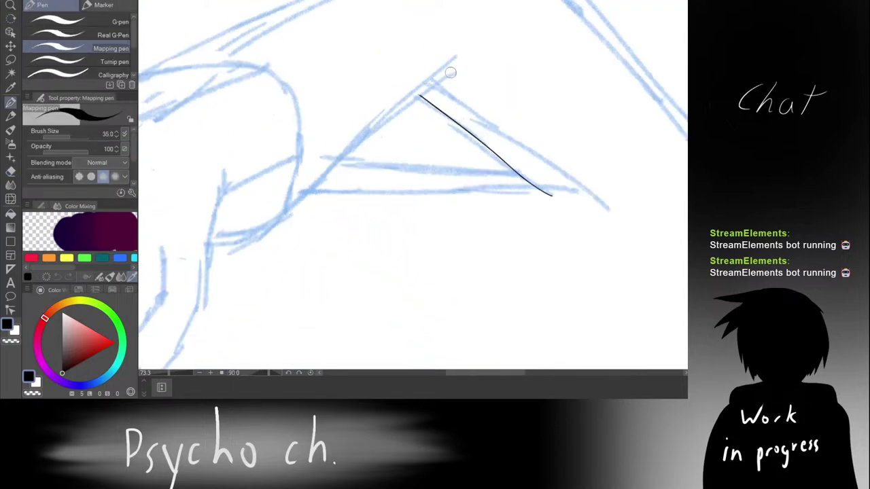
key("ctrl+z")
left_click_drag(454, 76, 367, 143)
key("ctrl+z")
left_click_drag(454, 74, 345, 170)
key("ctrl+z")
left_click_drag(455, 62, 380, 113)
key("ctrl+z")
left_click_drag(439, 82, 347, 144)
key("ctrl+z")
left_click_drag(436, 84, 351, 143)
key("ctrl+z")
mouse_move(454, 72)
left_mouse_down()
mouse_move(343, 145)
mouse_move(289, 204)
mouse_move(478, 66)
mouse_move(365, 58)
mouse_move(356, 78)
left_mouse_up()
key("ctrl+z")
Step: Rotate the canvas to 75 degrees and clean up the end of the forearm's inner line at the cuff with the eraser
scroll(454, 83, "down", 5)
key("r")
key("p")
scroll(361, 187, "up", 4)
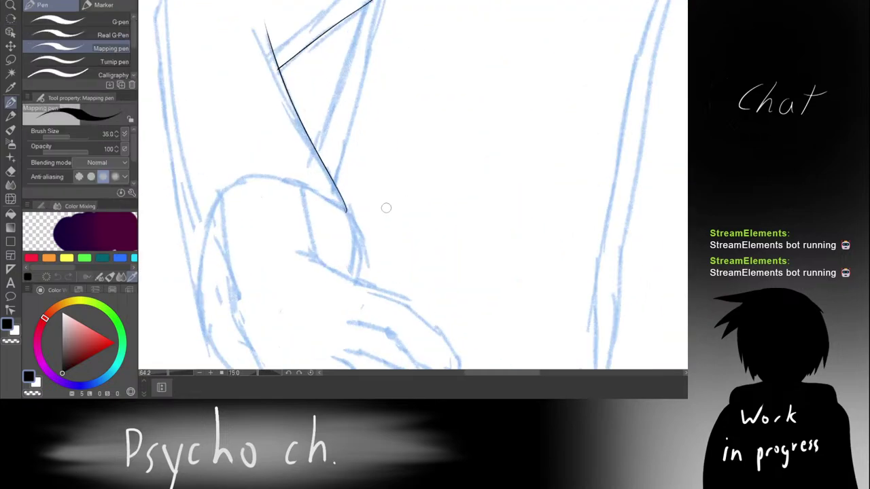
key("r")
mouse_move(367, 134)
left_mouse_down()
mouse_move(414, 115)
mouse_move(434, 118)
left_mouse_up()
key("p")
scroll(362, 170, "up", 4)
key("e")
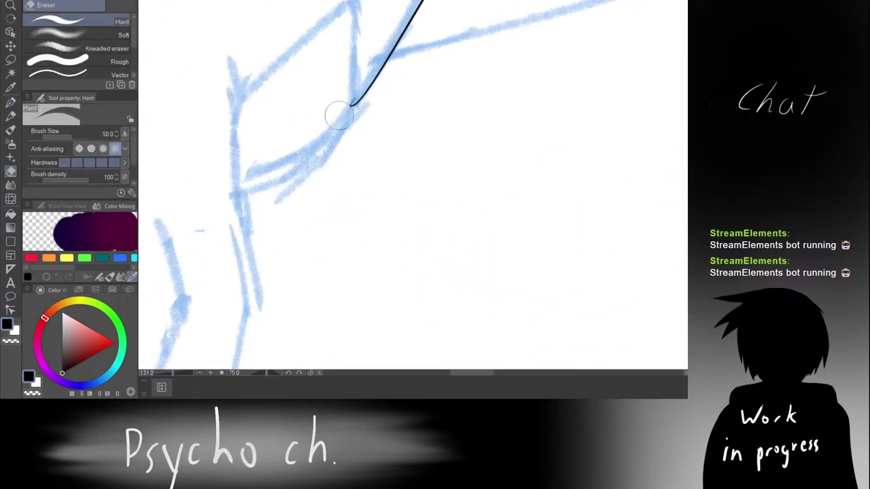
scroll(357, 92, "down", 5)
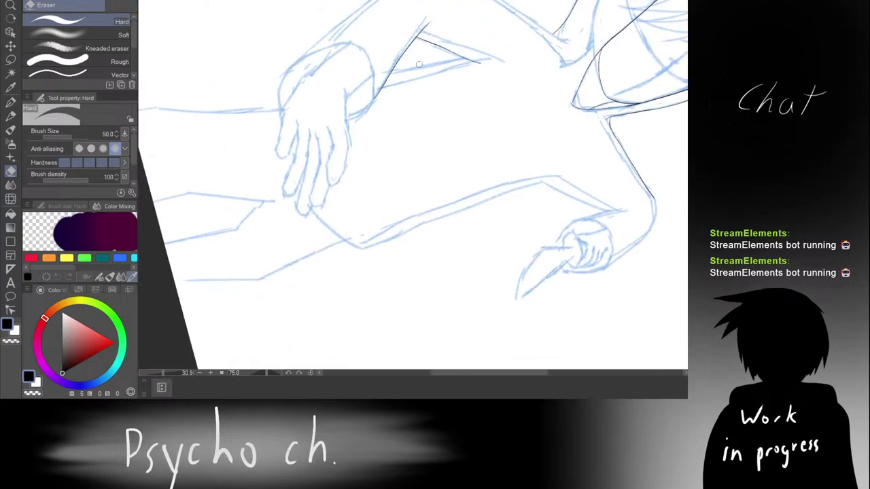
Step: Rotate the canvas to 15 degrees and ink the upper part of the cuff's inner side, continuing from the forearm line
key("p")
key("r")
mouse_move(423, 59)
left_mouse_down()
mouse_move(314, 89)
mouse_move(277, 132)
left_mouse_up()
key("p")
left_click_drag(357, 147, 458, 102)
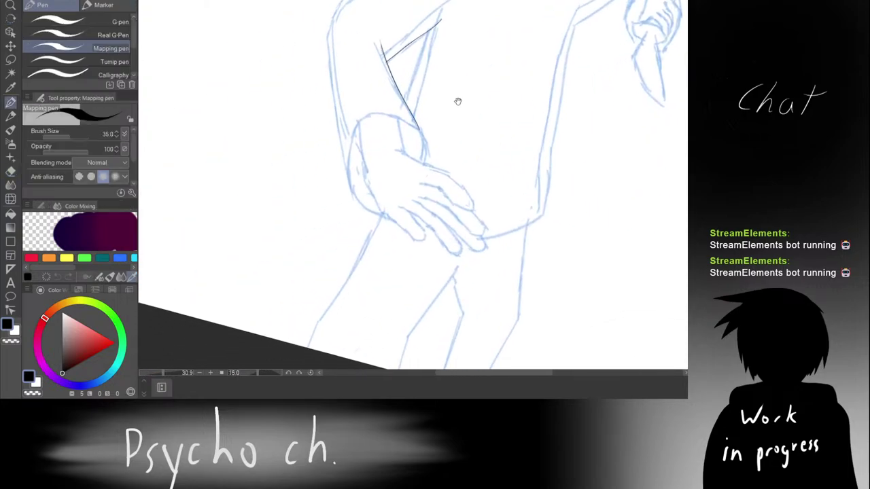
scroll(435, 142, "up", 5)
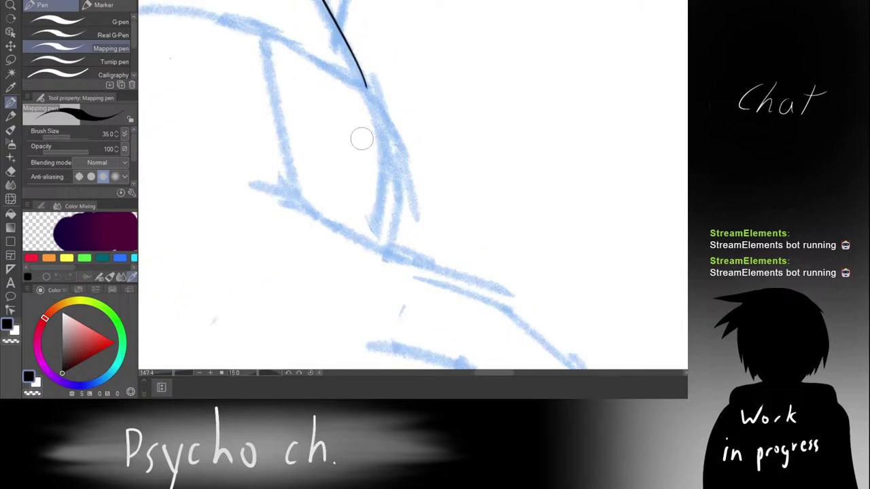
left_click_drag(369, 83, 389, 173)
key("ctrl+z")
left_click_drag(366, 87, 389, 142)
key("ctrl+z")
key("ctrl+z")
mouse_move(366, 84)
left_mouse_down()
mouse_move(383, 123)
mouse_move(367, 90)
mouse_move(381, 112)
mouse_move(382, 104)
mouse_move(394, 174)
left_mouse_up()
key("e")
key("p")
key("ctrl+z")
key("ctrl+z")
key("ctrl+z")
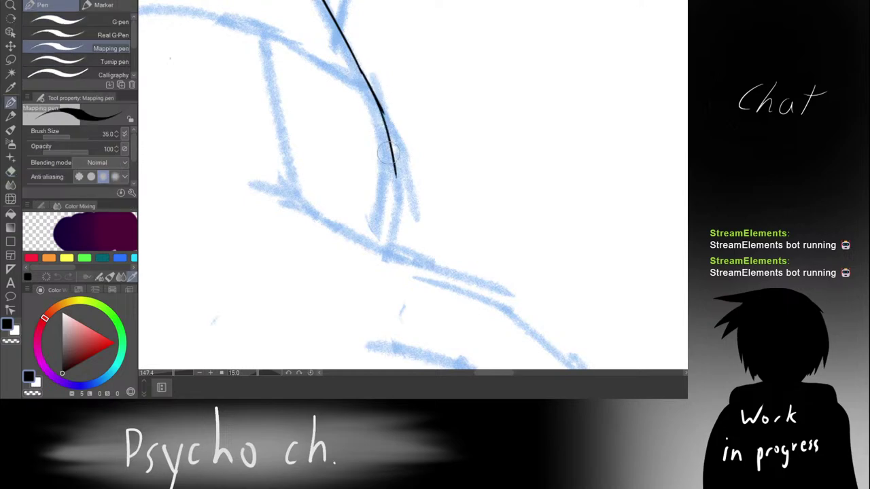
Step: Extend the cuff's inner side in a curve down to the hand and trim its end with the eraser
key("ctrl+z")
left_click_drag(382, 107, 395, 218)
key("ctrl+z")
mouse_move(390, 131)
left_mouse_down()
mouse_move(392, 204)
mouse_move(381, 261)
left_mouse_up()
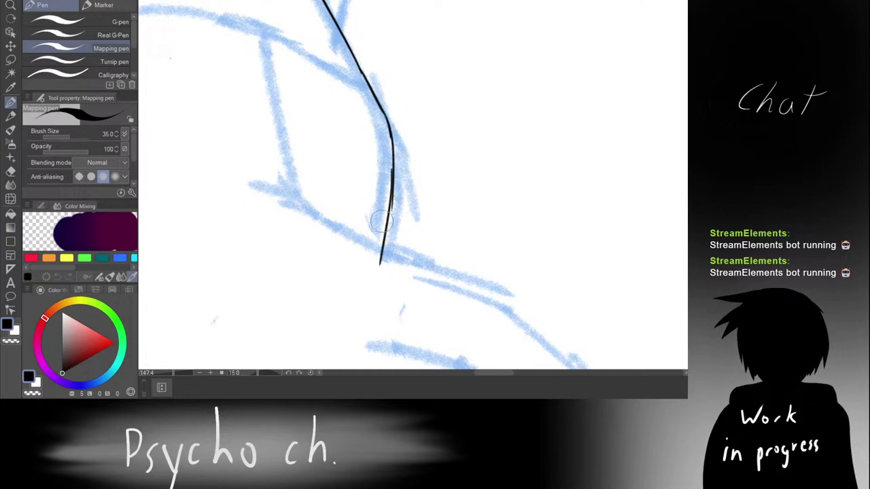
key("ctrl+z")
mouse_move(393, 180)
left_mouse_down()
mouse_move(384, 271)
mouse_move(390, 213)
mouse_move(380, 257)
left_mouse_up()
key("ctrl+z")
key("e")
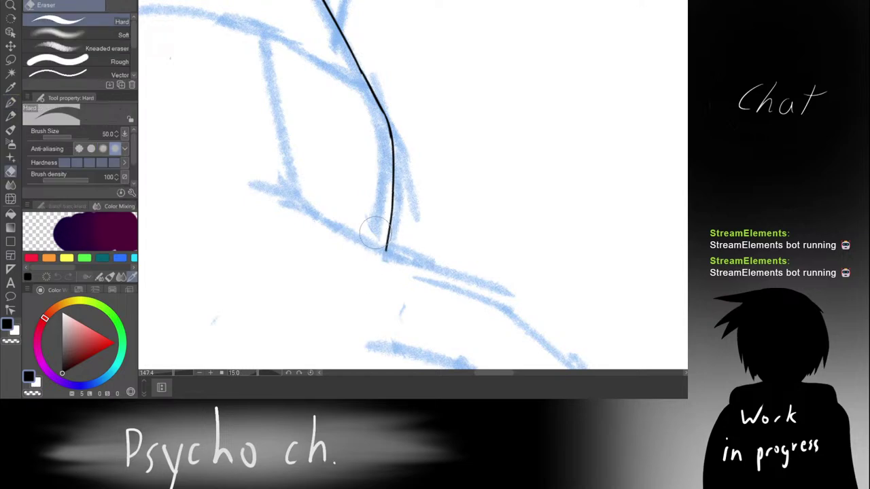
Step: Rotate the canvas to -15 degrees and ink the shoulder line from the hood's lower corner down the upper arm's outer edge
scroll(375, 233, "down", 4)
key("p")
left_click_drag(353, 197, 391, 327)
scroll(374, 142, "down", 2)
left_click_drag(371, 137, 369, 242)
key("r")
left_click_drag(384, 109, 336, 208)
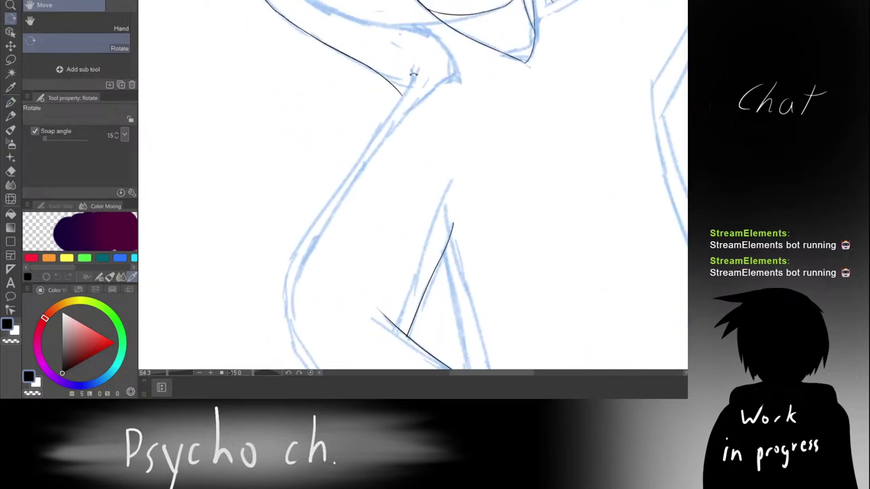
key("p")
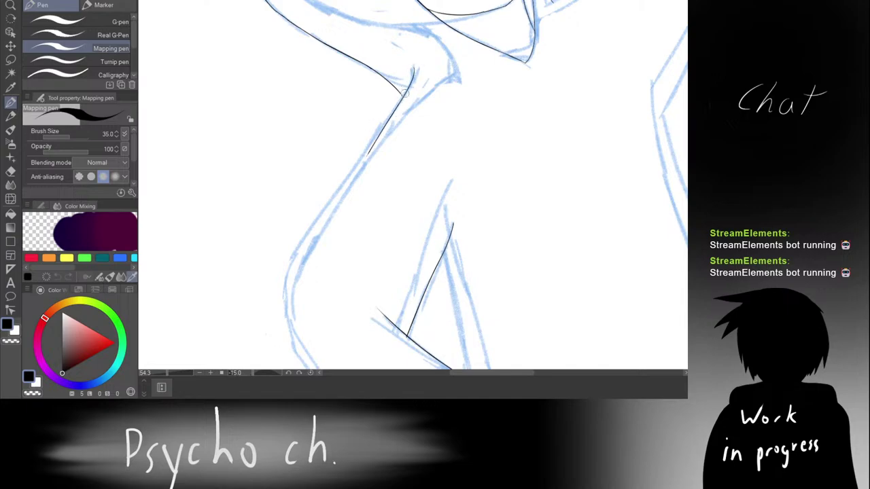
key("ctrl+z")
left_click_drag(411, 69, 358, 159)
key("ctrl+z")
left_click_drag(393, 107, 355, 171)
scroll(428, 75, "down", 5)
scroll(419, 98, "up", 4)
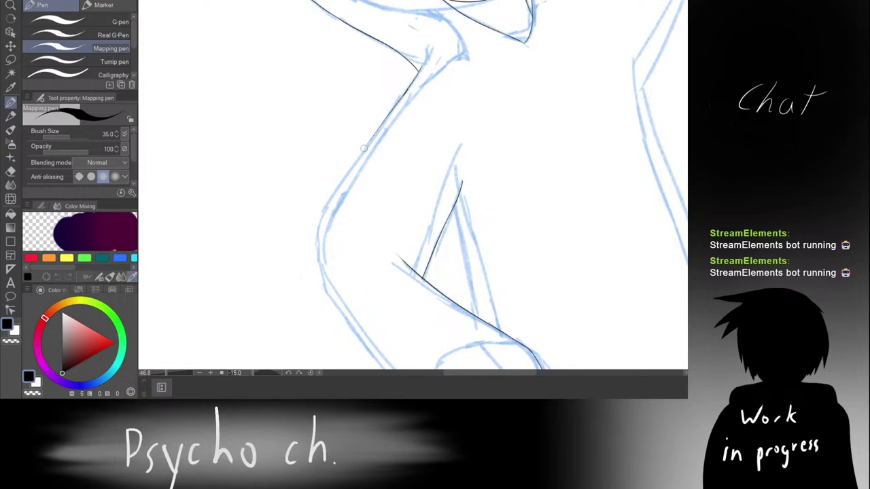
Step: Continue the upper arm's outer edge down to the start of the elbow bend
left_click_drag(391, 112, 354, 163)
left_click_drag(382, 122, 327, 208)
key("ctrl+z")
key("ctrl+z")
mouse_move(383, 122)
left_mouse_down()
mouse_move(335, 197)
mouse_move(338, 186)
mouse_move(311, 253)
left_mouse_up()
key("ctrl+z")
left_click_drag(345, 178, 315, 270)
key("ctrl+z")
left_click_drag(344, 178, 315, 282)
key("ctrl+z")
Step: Return the canvas to 0 degrees and ink the upper part of the elbow's outer curve
key("shift+space")
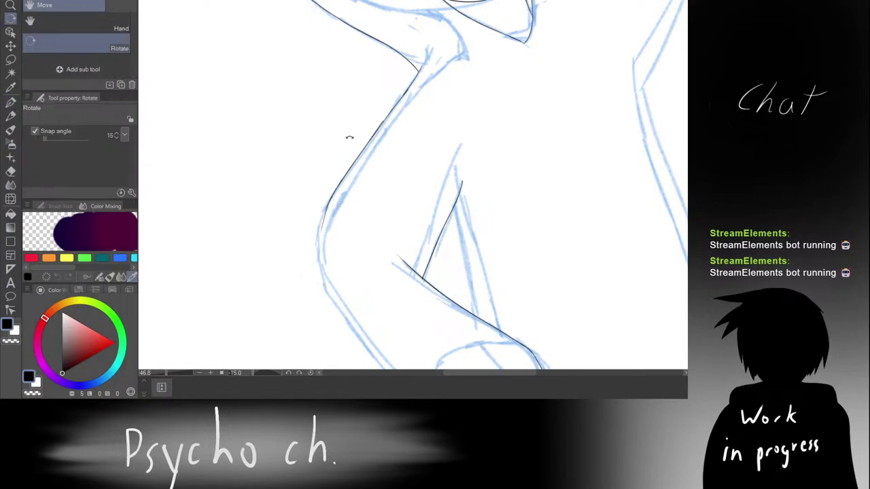
left_click_drag(350, 138, 450, 97)
key("space")
left_click_drag(357, 117, 431, 93)
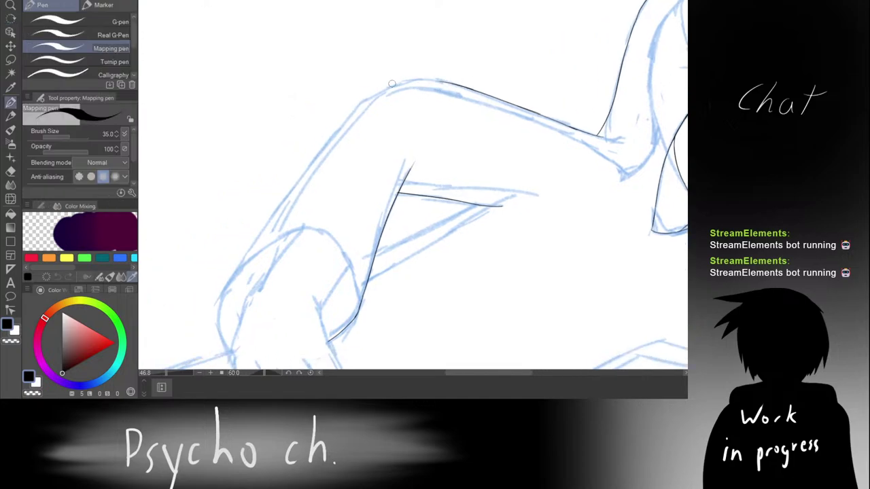
scroll(396, 88, "up", 3)
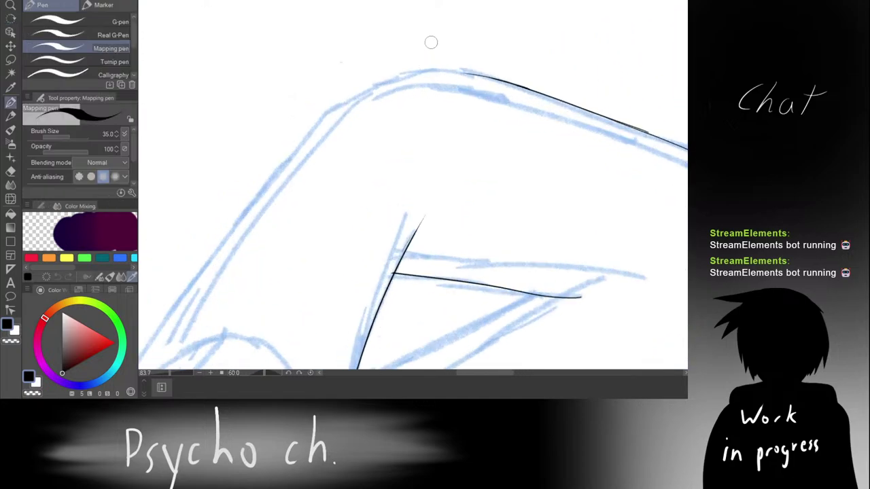
scroll(398, 68, "down", 8)
key("shift+space")
left_click_drag(400, 68, 274, 126)
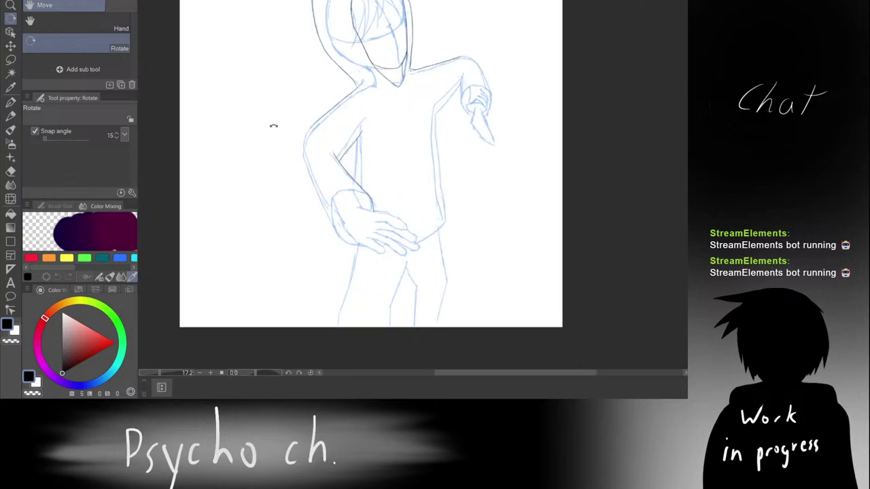
key("p")
scroll(281, 126, "up", 10)
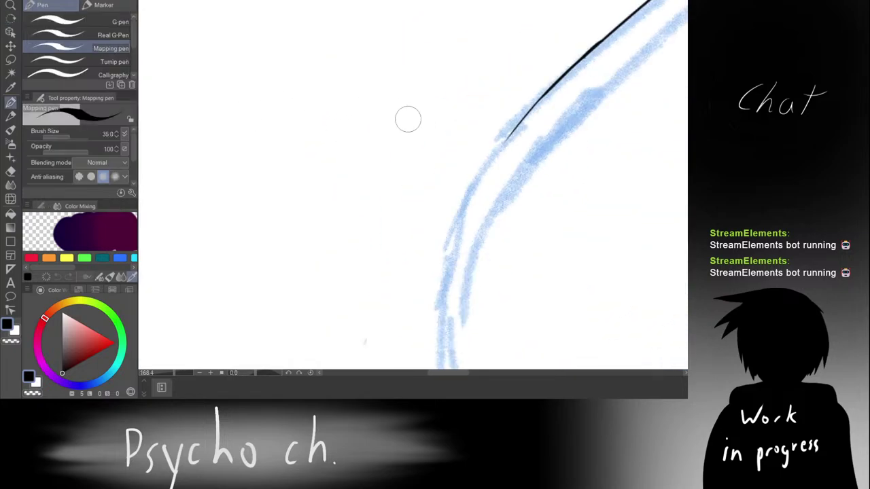
scroll(408, 119, "down", 6)
key("ctrl+z")
mouse_move(427, 56)
left_mouse_down()
mouse_move(389, 109)
mouse_move(364, 173)
left_mouse_up()
key("ctrl+z")
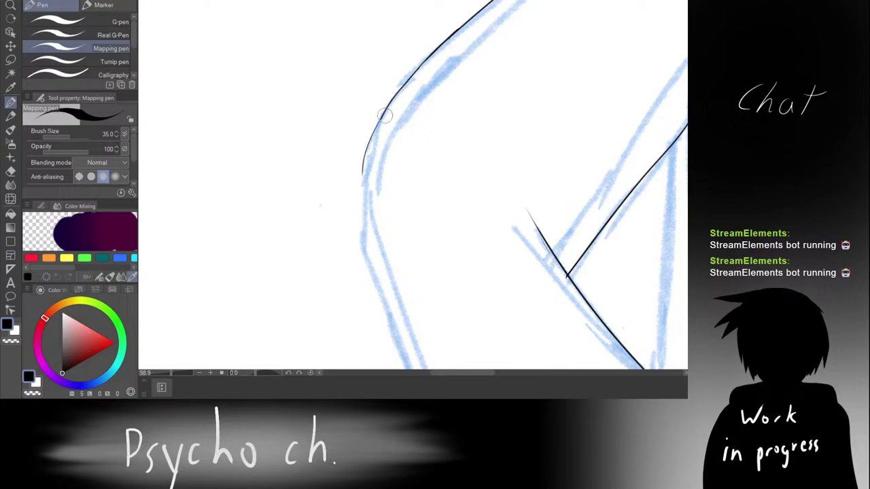
key("ctrl+z")
left_click_drag(389, 110, 373, 187)
key("ctrl+z")
mouse_move(390, 104)
left_mouse_down()
mouse_move(363, 190)
mouse_move(375, 144)
mouse_move(371, 208)
mouse_move(367, 200)
left_mouse_up()
key("ctrl+z")
key("ctrl+z")
key("ctrl+z")
key("ctrl+z")
Step: Extend the elbow's outer curve down to where the forearm begins
mouse_move(385, 113)
left_mouse_down()
mouse_move(373, 149)
mouse_move(322, 90)
mouse_move(293, 115)
left_mouse_up()
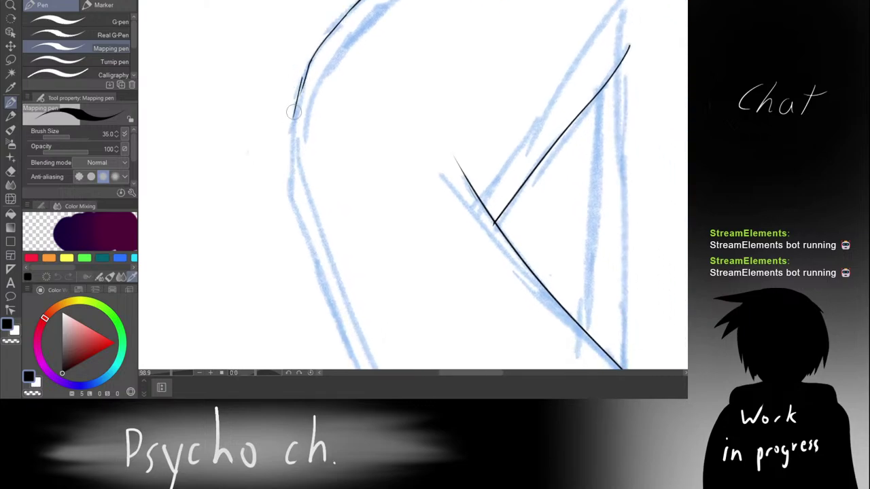
key("ctrl+z")
left_click_drag(304, 82, 294, 142)
key("ctrl+z")
left_click_drag(303, 83, 284, 133)
key("ctrl+z")
left_click_drag(307, 74, 292, 127)
key("ctrl+z")
key("ctrl+z")
mouse_move(307, 74)
left_mouse_down()
mouse_move(282, 144)
mouse_move(294, 131)
left_mouse_up()
key("ctrl+z")
left_click_drag(305, 78, 284, 156)
key("ctrl+z")
key("ctrl+z")
mouse_move(307, 72)
left_mouse_down()
mouse_move(291, 176)
mouse_move(305, 245)
left_mouse_up()
key("ctrl+z")
scroll(317, 195, "down", 5)
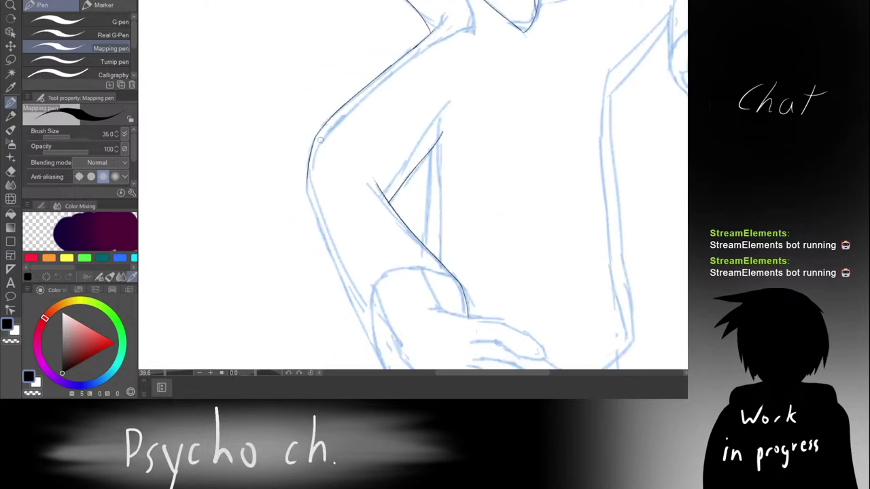
Step: Rotate the canvas to 45 degrees and ink the lower part of the forearm's outer edge beside the cuff
left_click_drag(318, 193, 327, 140)
key("r")
left_click_drag(334, 100, 386, 72)
left_click_drag(356, 128, 385, 111)
key("p")
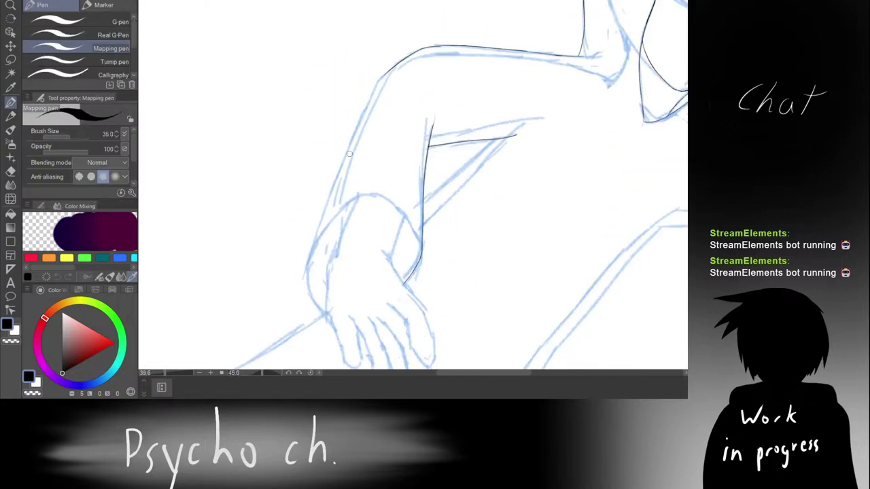
scroll(345, 157, "down", 2)
key("ctrl+z")
left_click_drag(307, 231, 336, 129)
key("ctrl+z")
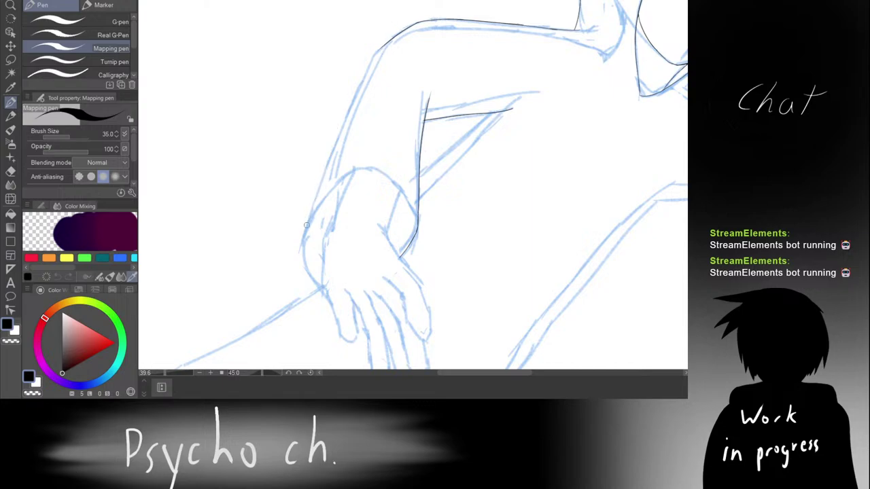
mouse_move(307, 225)
left_mouse_down()
mouse_move(378, 62)
mouse_move(410, 45)
mouse_move(345, 74)
left_mouse_up()
key("ctrl+z")
key("ctrl+z")
left_click_drag(372, 33, 299, 197)
key("ctrl+z")
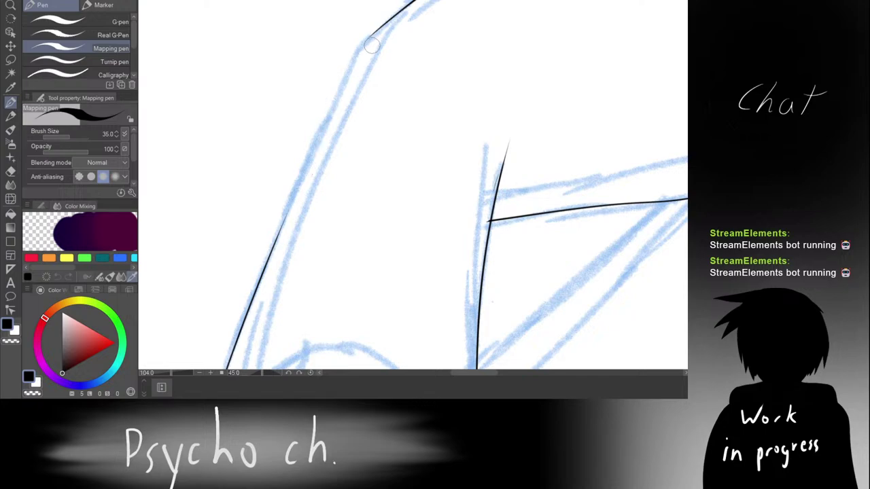
Step: Extend the elbow line around its corner and a short way down the forearm's outer edge
left_click_drag(379, 29, 345, 66)
key("ctrl+z")
mouse_move(372, 34)
left_mouse_down()
mouse_move(350, 60)
mouse_move(357, 52)
mouse_move(322, 128)
left_mouse_up()
key("ctrl+z")
key("ctrl+z")
key("ctrl+z")
key("ctrl+z")
mouse_move(362, 46)
left_mouse_down()
mouse_move(290, 202)
mouse_move(317, 151)
left_mouse_up()
key("ctrl+z")
key("ctrl+z")
left_click_drag(281, 228, 333, 124)
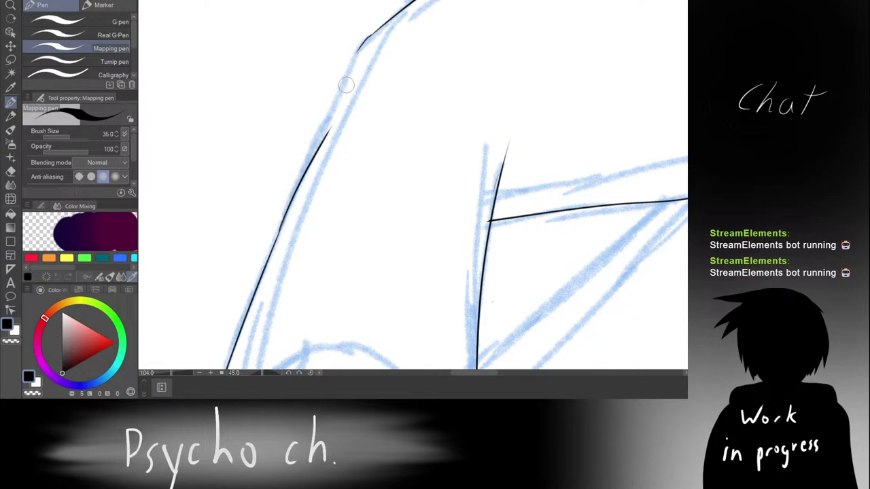
key("ctrl+z")
key("ctrl+z")
left_click_drag(344, 76, 309, 147)
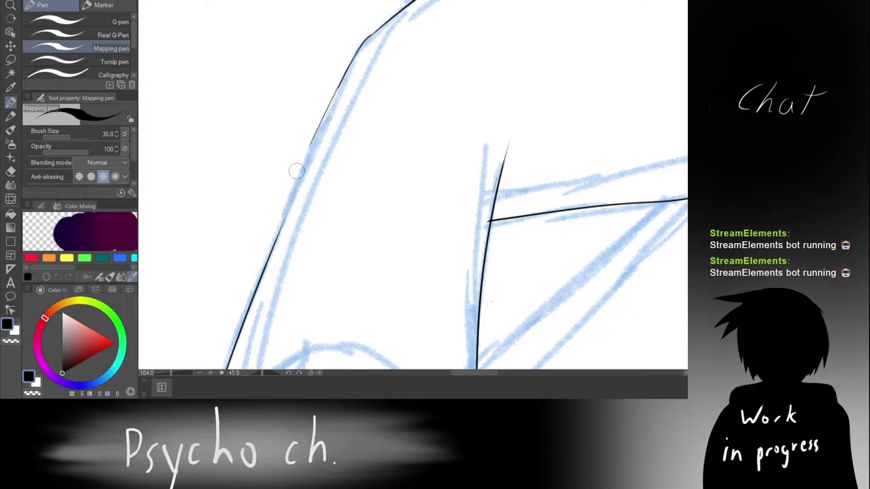
key("ctrl+z")
left_click_drag(341, 82, 311, 147)
key("ctrl+z")
left_click_drag(344, 77, 318, 131)
key("ctrl+z")
key("ctrl+z")
left_click_drag(343, 77, 308, 148)
key("ctrl+z")
left_click_drag(339, 78, 309, 154)
key("ctrl+z")
mouse_move(338, 88)
left_mouse_down()
mouse_move(356, 49)
mouse_move(289, 233)
left_mouse_up()
key("ctrl+z")
key("ctrl+z")
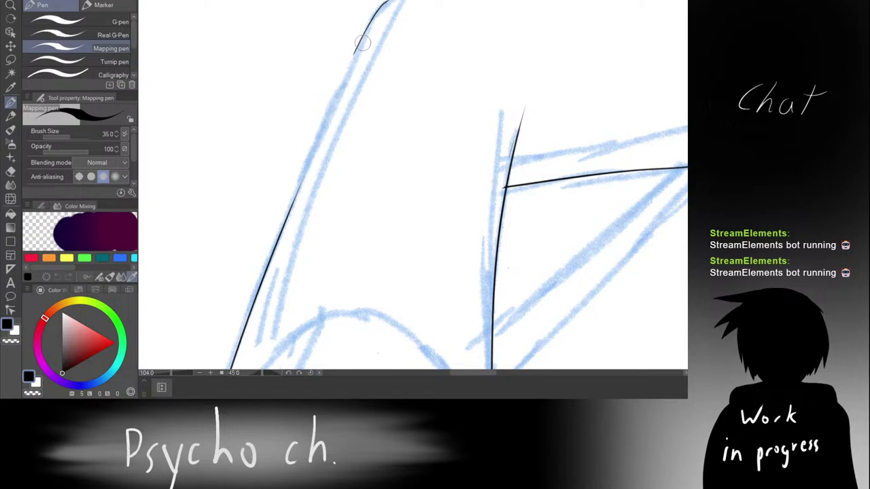
left_click_drag(335, 93, 295, 187)
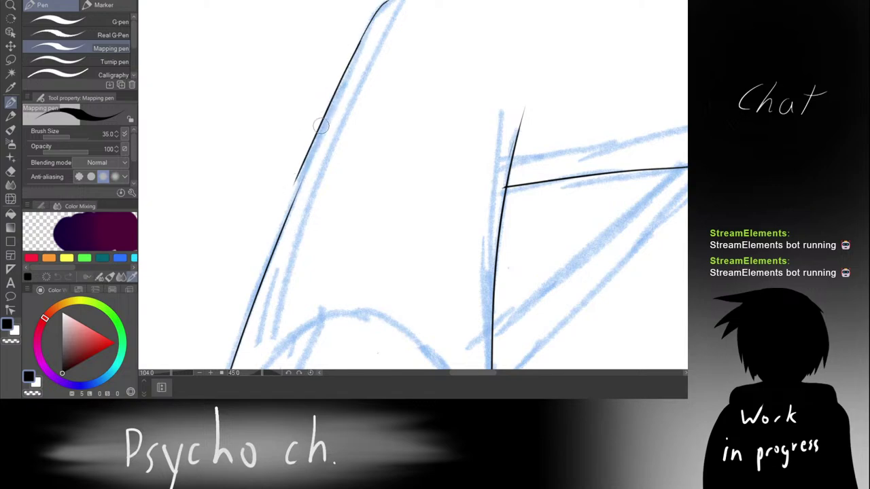
key("ctrl+z")
left_click_drag(361, 41, 280, 230)
key("ctrl+z")
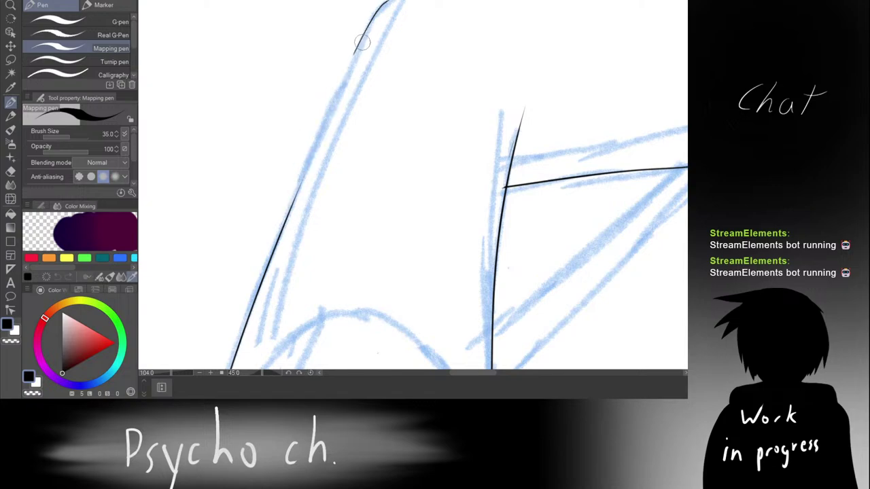
key("ctrl+z")
left_click_drag(362, 42, 282, 253)
key("ctrl+z")
Step: Ink the missing stretch of the forearm's outer edge between the elbow and the lower line, and return the canvas to 0 degrees
left_click_drag(359, 39, 336, 101)
left_click_drag(336, 95, 303, 174)
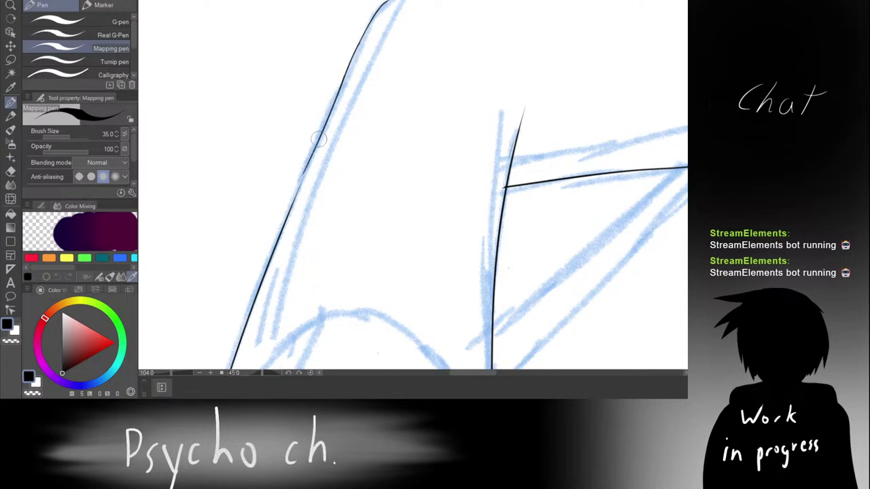
left_click_drag(318, 138, 292, 190)
scroll(327, 136, "down", 6)
key("r")
left_click_drag(345, 71, 289, 99)
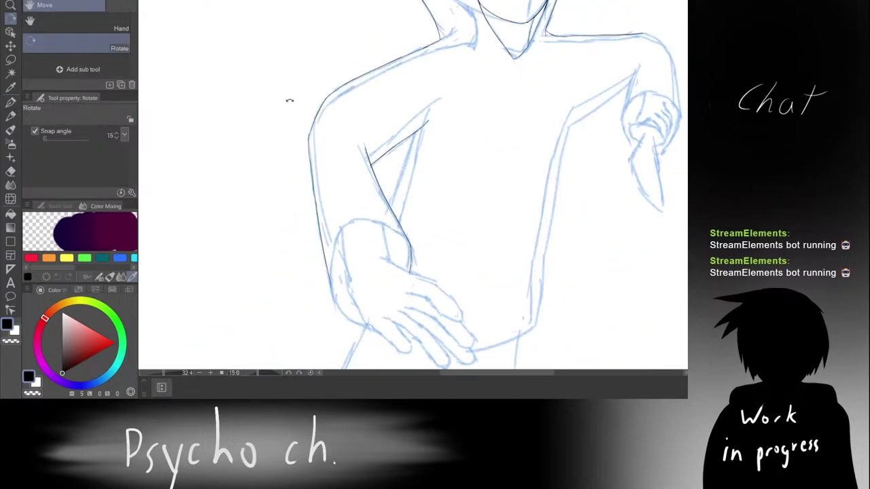
scroll(303, 97, "down", 3)
key("r")
mouse_move(336, 70)
left_mouse_down()
mouse_move(328, 96)
mouse_move(354, 179)
left_mouse_up()
scroll(351, 156, "up", 4)
key("ctrl+z")
left_click_drag(359, 107, 348, 232)
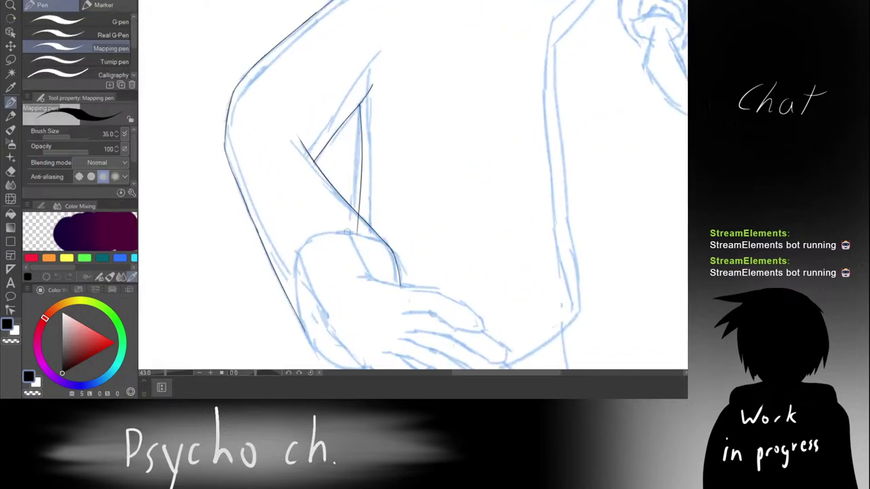
key("ctrl+z")
left_click_drag(358, 107, 352, 208)
mouse_move(355, 157)
left_mouse_down()
mouse_move(354, 107)
mouse_move(328, 181)
left_mouse_up()
scroll(327, 180, "up", 3)
scroll(342, 120, "up", 2)
key("ctrl+z")
mouse_move(345, 117)
left_mouse_down()
mouse_move(371, 37)
mouse_move(353, 117)
mouse_move(346, 345)
left_mouse_up()
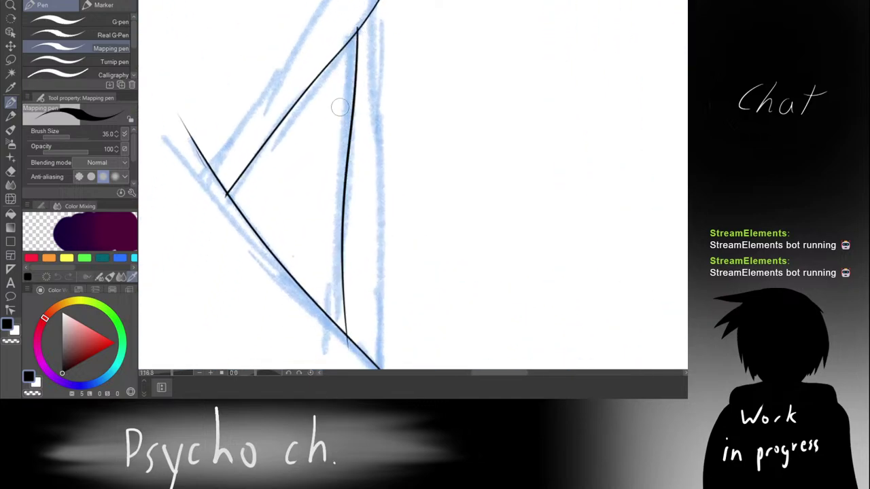
scroll(346, 82, "down", 3)
key("ctrl+z")
Step: Flip the canvas horizontally and ink the torso line from the armpit down to the forearm's inner edge
key("h")
mouse_move(372, 81)
left_mouse_down()
mouse_move(303, 86)
mouse_move(258, 65)
left_mouse_up()
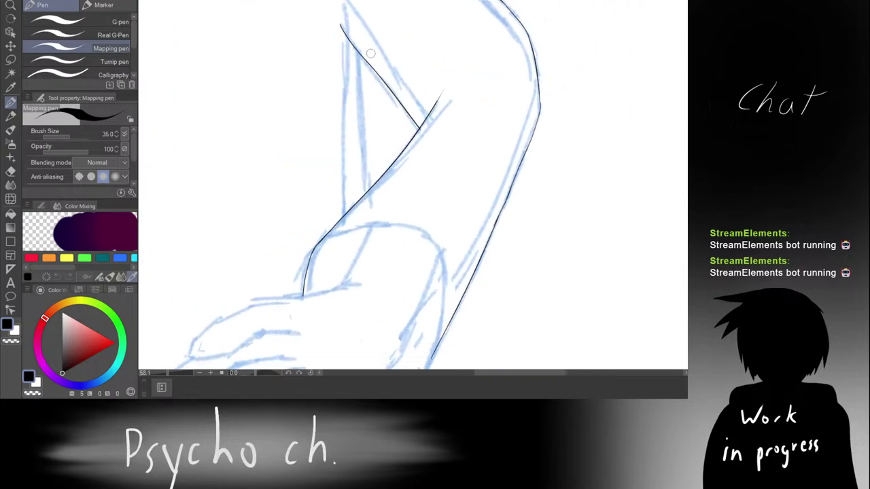
left_click_drag(356, 52, 367, 163)
key("ctrl+z")
left_click_drag(357, 51, 371, 185)
key("ctrl+z")
left_click_drag(358, 50, 383, 272)
Step: Erase the end of the torso line that runs past the forearm's inner edge
scroll(372, 164, "up", 5)
left_click_drag(384, 209, 389, 80)
key("e")
mouse_move(398, 241)
left_mouse_down()
mouse_move(388, 228)
mouse_move(386, 116)
mouse_move(375, 110)
mouse_move(378, 130)
mouse_move(369, 112)
left_mouse_up()
scroll(369, 113, "down", 3)
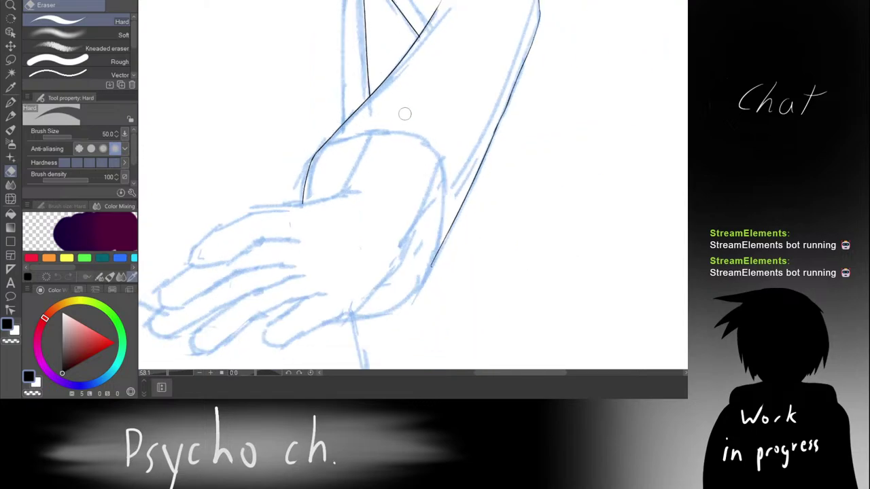
scroll(404, 113, "down", 3)
Step: Rotate the canvas to 105 degrees and ink a short line at the cuff's corner beside the heel of the hand
key("p")
scroll(403, 101, "up", 3)
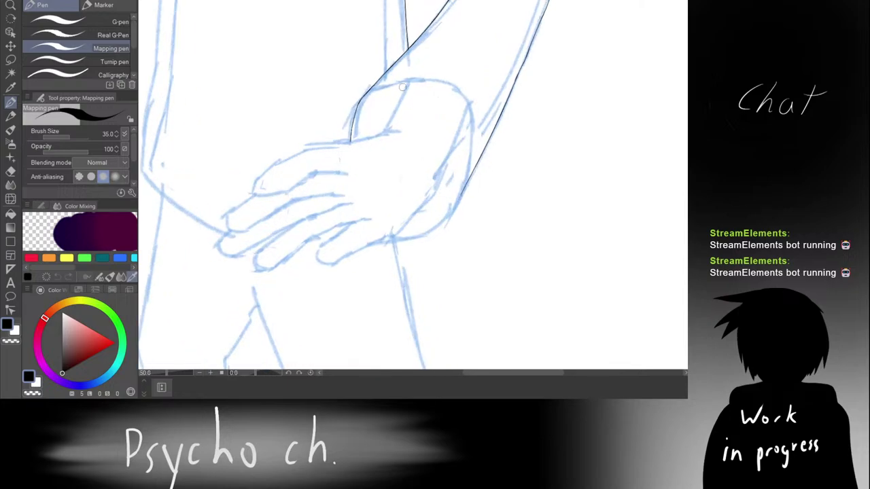
key("r")
left_click_drag(402, 87, 577, 221)
scroll(335, 128, "up", 3)
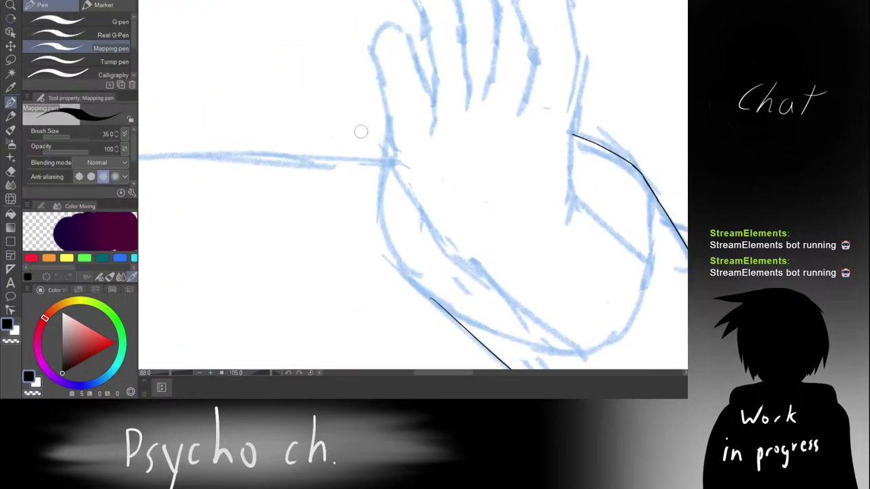
scroll(398, 119, "down", 2)
left_click_drag(393, 113, 371, 209)
key("ctrl+z")
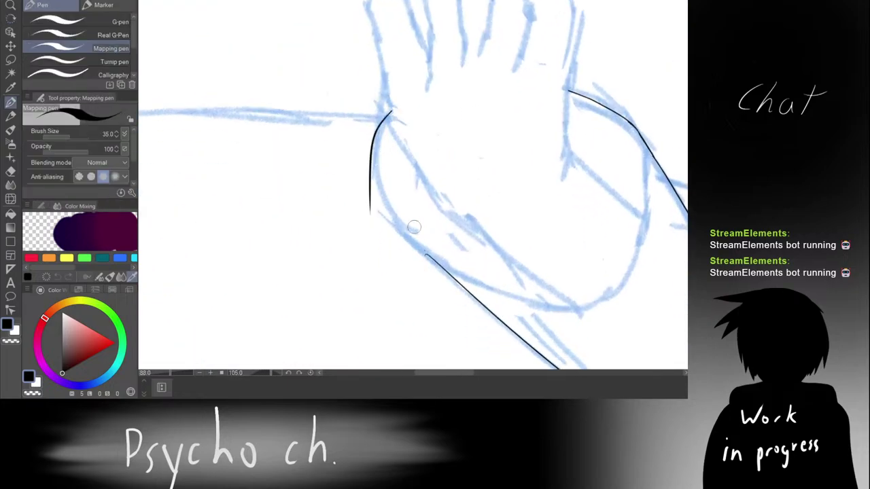
key("ctrl+z")
left_click_drag(394, 113, 418, 271)
key("ctrl+z")
left_click_drag(392, 112, 379, 143)
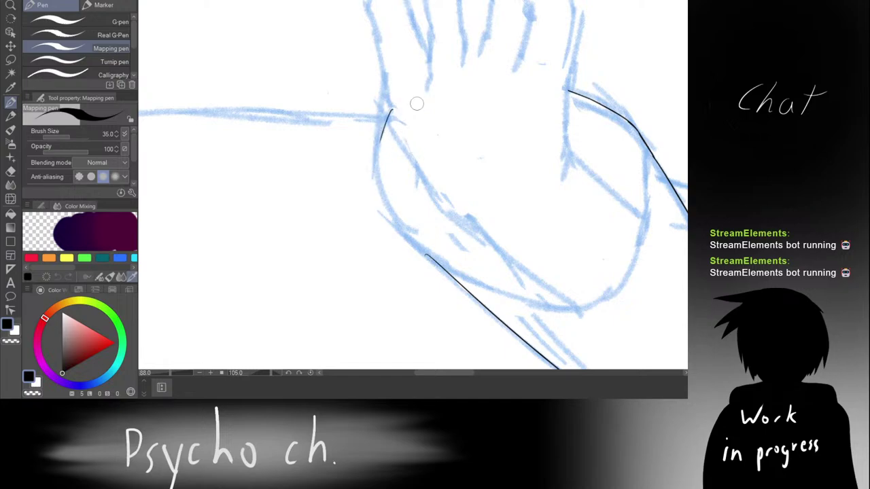
Step: Flip the canvas back horizontally and set its rotation to 30 degrees for the cuff's outer edge
key("r")
mouse_move(456, 99)
left_mouse_down()
mouse_move(379, 90)
mouse_move(313, 159)
left_mouse_up()
left_click_drag(489, 140, 458, 109)
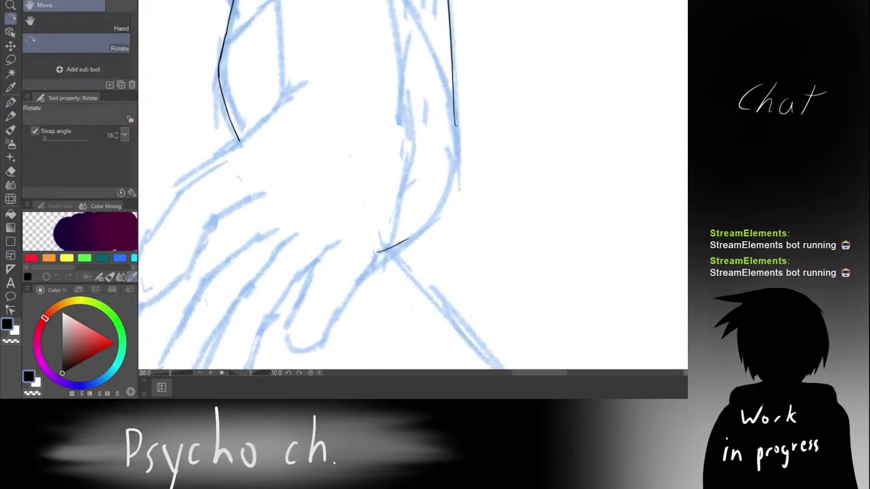
key("space")
mouse_move(453, 145)
left_mouse_down()
mouse_move(463, 90)
mouse_move(446, 66)
mouse_move(447, 91)
mouse_move(394, 118)
left_mouse_up()
key("e")
key("p")
key("ctrl+z")
key("h")
key("space")
key("ctrl+z")
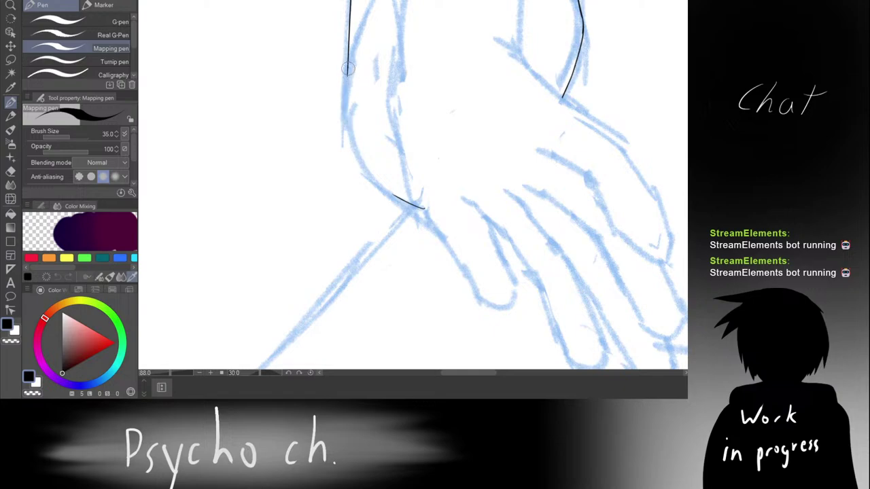
Step: Extend the forearm's outer edge straight down to where the cuff starts to curve
left_click_drag(347, 69, 364, 164)
key("ctrl+z")
left_click_drag(350, 66, 357, 166)
key("ctrl+z")
left_click_drag(350, 62, 350, 140)
key("ctrl+z")
left_click_drag(350, 66, 353, 118)
key("ctrl+z")
left_click_drag(348, 61, 355, 142)
key("ctrl+z")
Step: Ink the upper part of the cuff's outer curve from the end of the forearm line toward the hand
left_click_drag(348, 106, 361, 161)
key("ctrl+z")
left_click_drag(348, 110, 378, 198)
key("ctrl+z")
mouse_move(348, 109)
left_mouse_down()
mouse_move(368, 175)
mouse_move(394, 195)
left_mouse_up()
key("ctrl+z")
Step: Close the gap between the cuff's outer curve and its short corner line, rotating the canvas to 75 degrees
left_click_drag(367, 169, 408, 206)
key("ctrl+z")
left_click_drag(369, 169, 408, 199)
key("ctrl+z")
key("shift+space")
left_click_drag(381, 66, 472, 59)
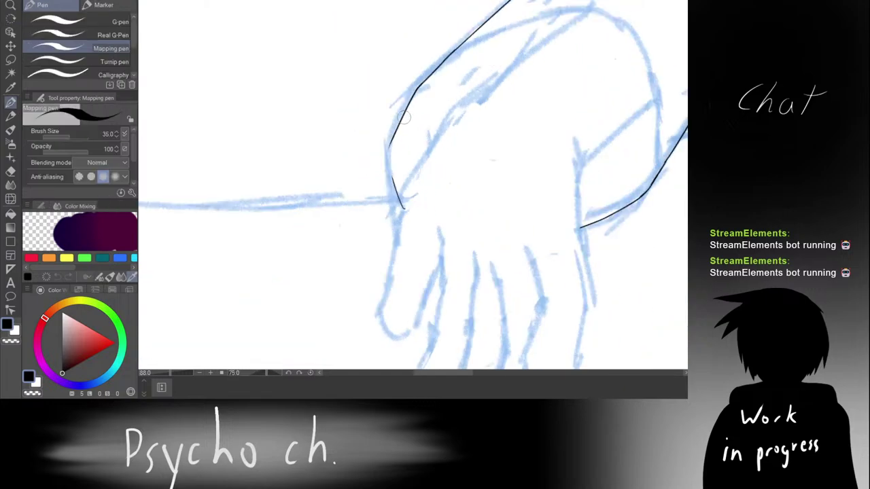
Step: Ink the missing stretch of the outer sleeve contour where the cuff curves under the hand, closing the gap over the blue sketch
key("ctrl+space")
mouse_move(405, 118)
left_mouse_down()
mouse_move(398, 134)
mouse_move(407, 95)
mouse_move(387, 93)
mouse_move(386, 80)
mouse_move(418, 61)
mouse_move(376, 123)
mouse_move(381, 197)
left_mouse_up()
key("space")
key("ctrl+space")
key("e")
key("p")
key("ctrl+space")
key("ctrl+z")
left_click_drag(376, 111, 387, 226)
key("ctrl+space")
mouse_move(407, 89)
left_mouse_down()
mouse_move(405, 59)
mouse_move(324, 120)
left_mouse_up()
key("shift+space")
left_click_drag(373, 58, 440, 203)
key("space")
key("ctrl+space")
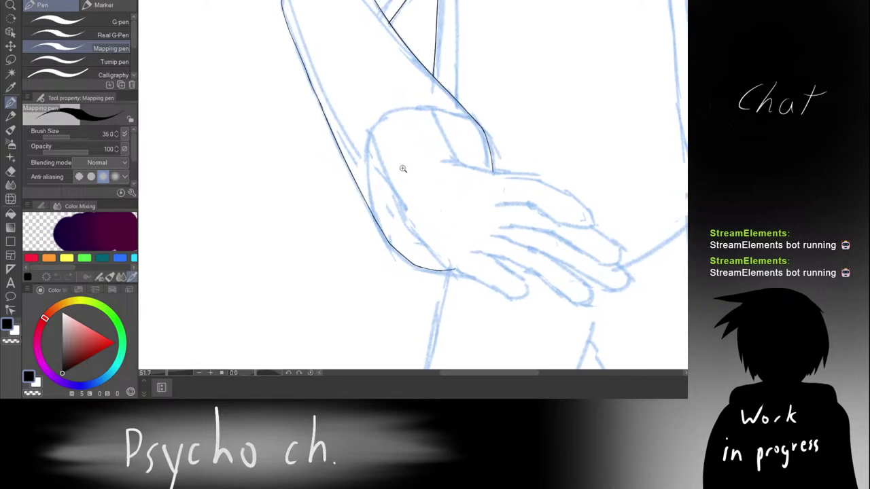
Step: Try to ink the cuff's opening edge upward from the lower bend of the outer sleeve contour
left_click_drag(402, 169, 410, 163)
key("space")
left_click_drag(415, 137, 413, 101)
left_click_drag(384, 218, 376, 190)
key("ctrl+z")
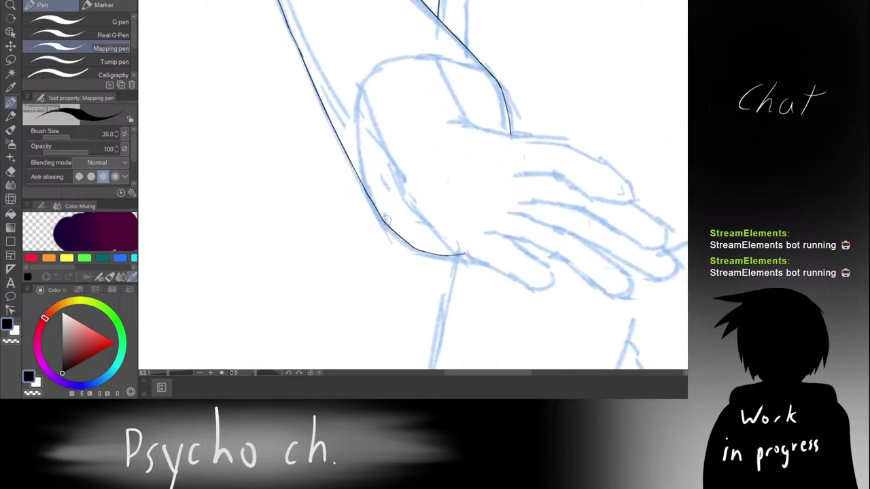
left_click_drag(386, 222, 374, 134)
key("ctrl+z")
left_click_drag(383, 219, 371, 142)
key("ctrl+z")
left_click_drag(371, 197, 364, 119)
key("ctrl+z")
left_click_drag(374, 204, 371, 109)
key("ctrl+z")
mouse_move(374, 202)
left_mouse_down()
mouse_move(356, 126)
mouse_move(365, 186)
mouse_move(357, 141)
mouse_move(377, 128)
left_mouse_up()
key("ctrl+z")
key("h")
key("space")
mouse_move(458, 106)
left_mouse_down()
mouse_move(452, 192)
mouse_move(468, 124)
mouse_move(458, 134)
mouse_move(456, 124)
mouse_move(450, 202)
left_mouse_up()
key("ctrl+z")
key("ctrl+z")
key("ctrl+z")
key("h")
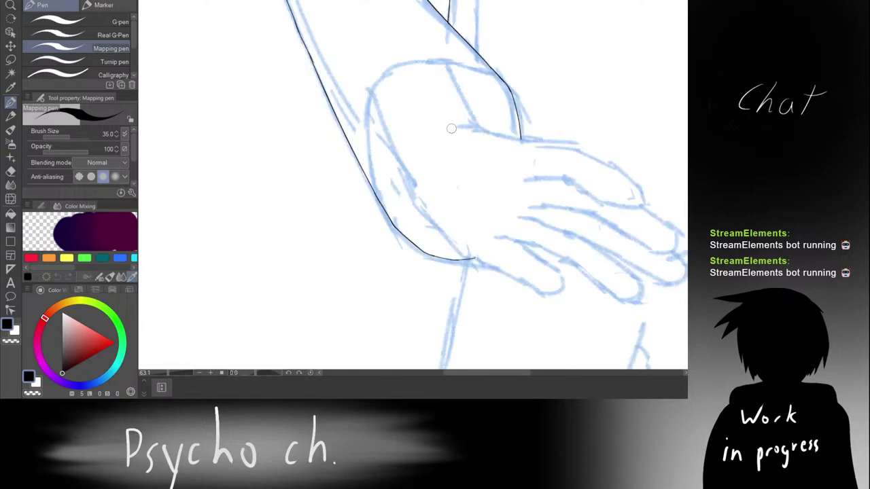
key("space")
mouse_move(424, 159)
left_mouse_down()
mouse_move(408, 124)
mouse_move(386, 116)
left_mouse_up()
key("ctrl+z")
mouse_move(359, 186)
left_mouse_down()
mouse_move(339, 129)
mouse_move(343, 90)
mouse_move(317, 87)
mouse_move(335, 78)
mouse_move(361, 84)
left_mouse_up()
key("ctrl+space")
left_click_drag(361, 84, 349, 162)
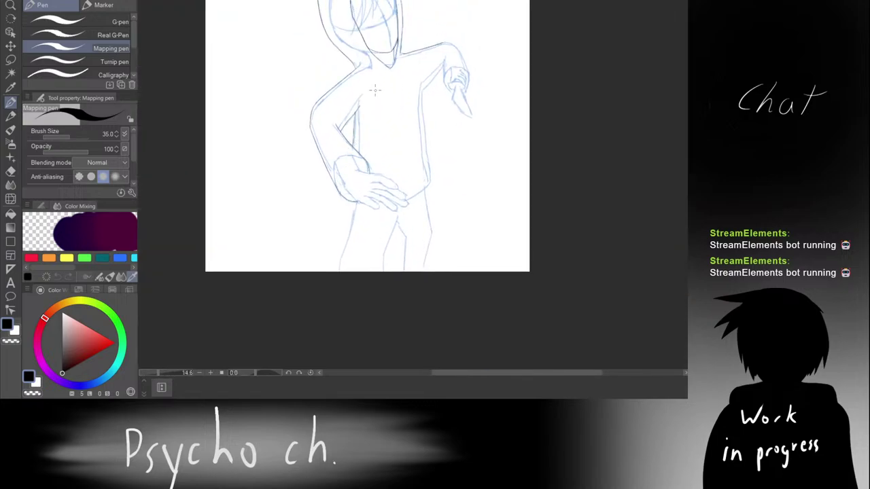
Step: Try to ink the cuff edge as a slightly wavy line straight across the wrist, from the inner to the outer forearm contour
key("shift+space")
left_click_drag(375, 91, 295, 106)
key("ctrl+space")
left_click_drag(381, 157, 424, 147)
key("space")
left_click_drag(432, 110, 497, 0)
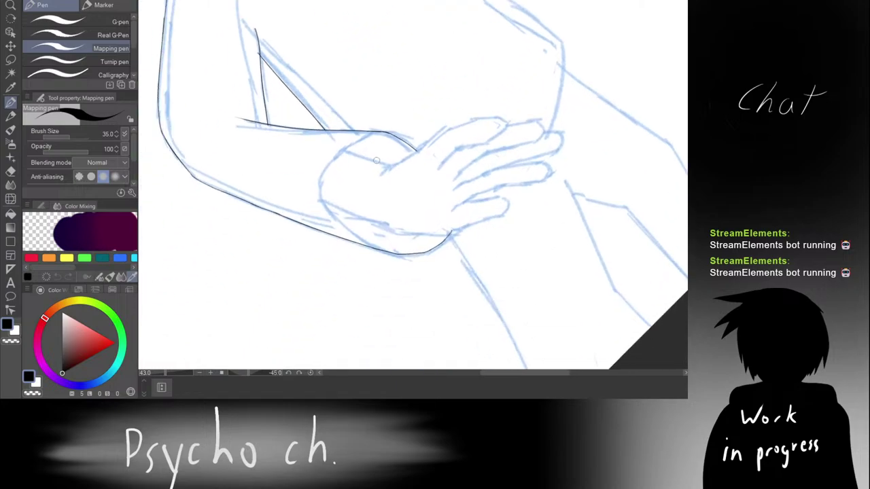
scroll(377, 160, "up", 4)
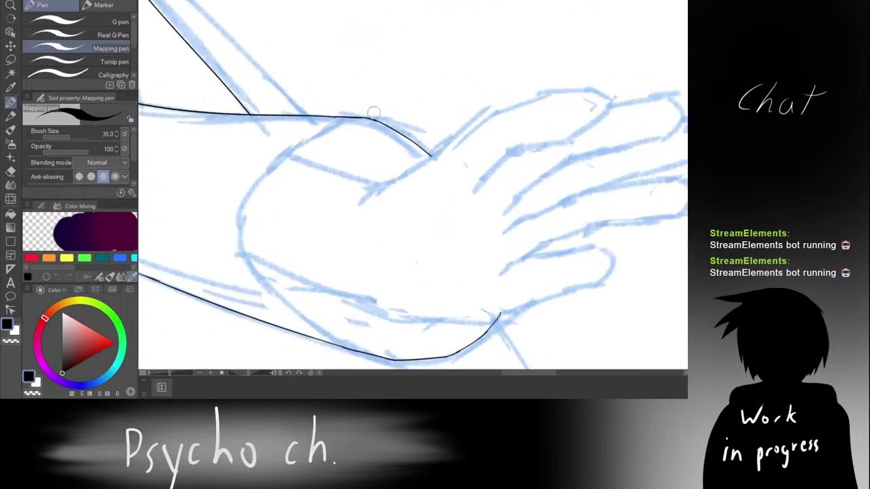
left_click_drag(374, 112, 356, 194)
key("ctrl+z")
left_click_drag(364, 118, 352, 276)
key("space")
left_click_drag(378, 195, 390, 101)
key("ctrl+z")
mouse_move(368, 130)
left_mouse_down()
mouse_move(361, 174)
mouse_move(371, 251)
left_mouse_up()
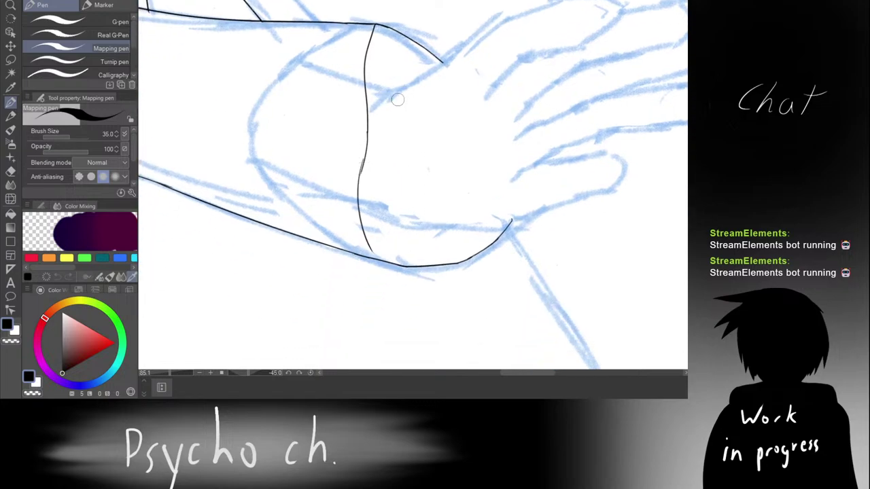
key("ctrl+z")
scroll(421, 89, "down", 6)
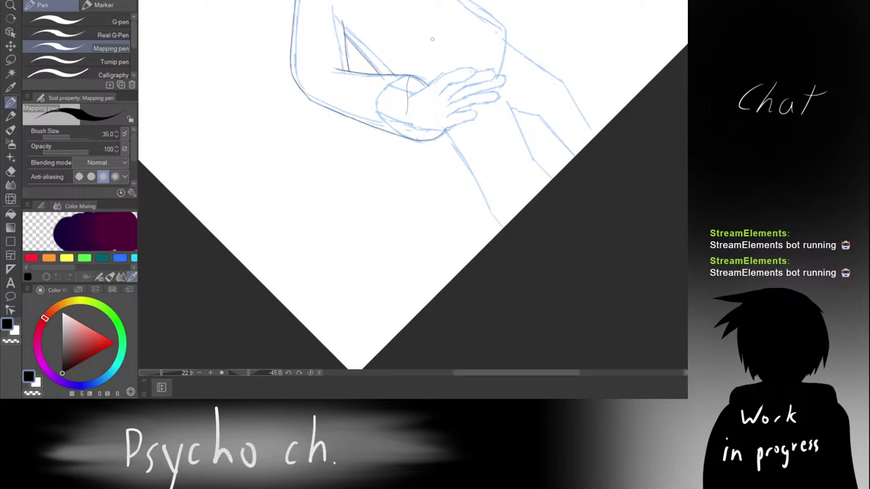
left_click_drag(451, 32, 625, 52)
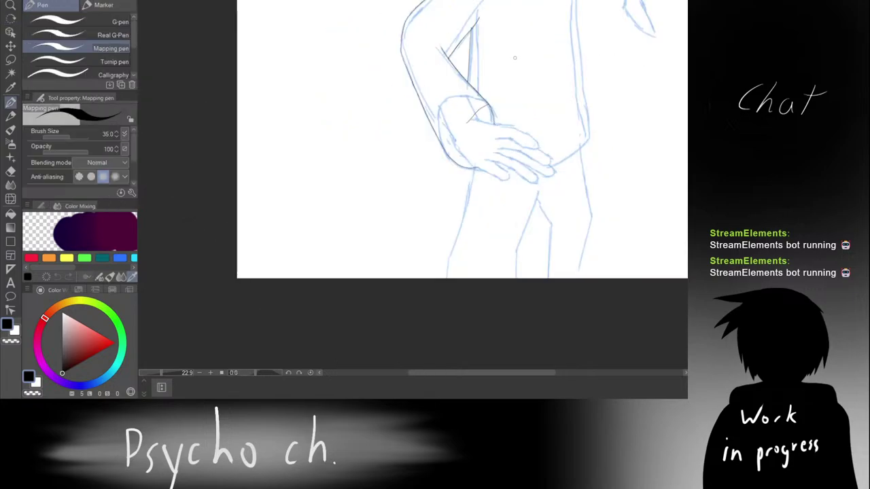
scroll(503, 58, "up", 3)
left_click_drag(520, 49, 393, 44)
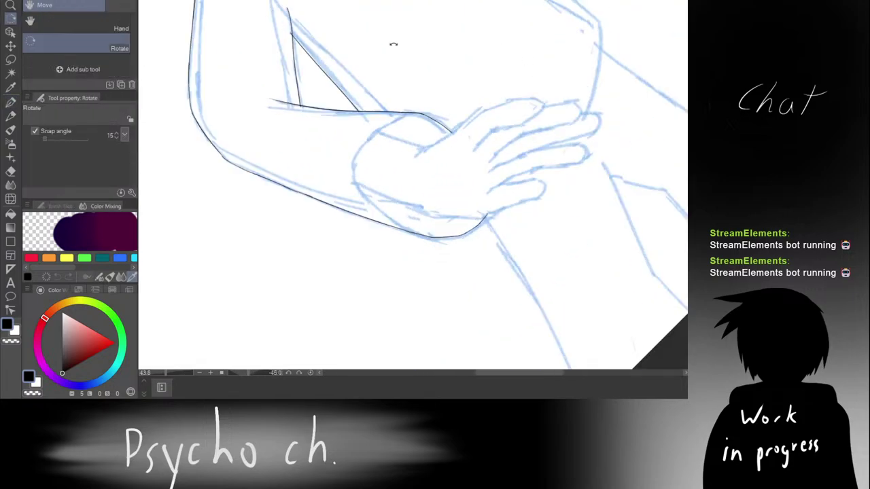
left_click_drag(421, 83, 582, 77)
Step: Try to ink a curved cuff opening from the outer contour's lower bend, arching up over the wrist toward the inner forearm
key("p")
scroll(452, 80, "up", 2)
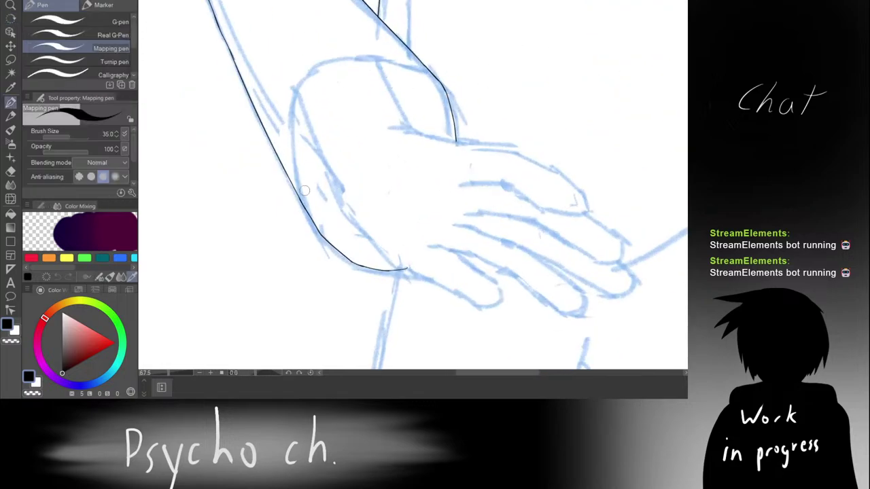
mouse_move(306, 207)
left_mouse_down()
mouse_move(326, 111)
mouse_move(342, 106)
left_mouse_up()
key("ctrl+z")
left_click_drag(318, 215, 354, 110)
key("ctrl+z")
left_click_drag(314, 227, 310, 178)
key("ctrl+z")
left_click_drag(316, 221, 314, 133)
key("ctrl+z")
left_click_drag(320, 231, 313, 135)
key("ctrl+z")
mouse_move(314, 231)
left_mouse_down()
mouse_move(322, 156)
mouse_move(384, 105)
mouse_move(415, 108)
left_mouse_up()
key("ctrl+z")
key("ctrl+z")
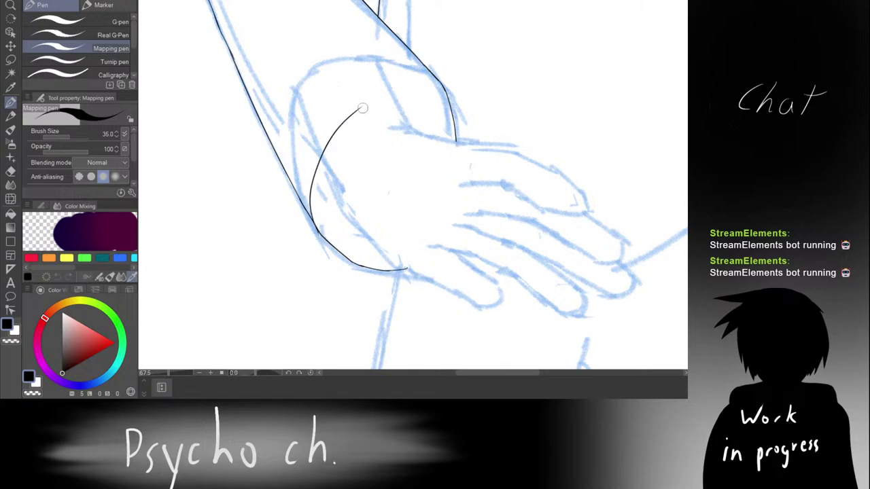
left_click_drag(359, 109, 429, 127)
key("ctrl+z")
key("ctrl+z")
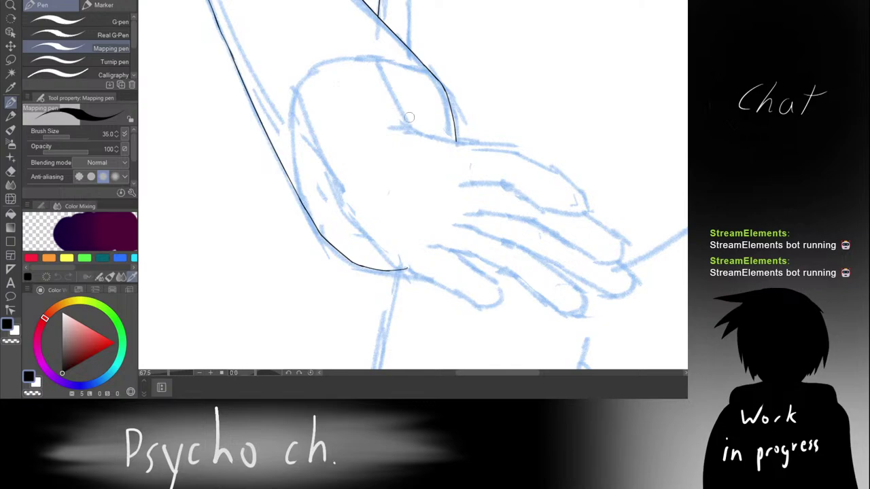
Step: Ink the cuff opening with the Mapping pen as a rounded arc around the wrist, joining the inner and outer sleeve contours
left_click_drag(404, 101, 352, 105)
key("ctrl+z")
left_click_drag(394, 85, 350, 114)
key("ctrl+z")
mouse_move(402, 88)
left_mouse_down()
mouse_move(335, 101)
mouse_move(315, 153)
left_mouse_up()
key("ctrl+z")
left_click_drag(338, 99, 316, 182)
key("ctrl+z")
mouse_move(338, 97)
left_mouse_down()
mouse_move(323, 208)
mouse_move(326, 244)
left_mouse_up()
key("ctrl+z")
left_click_drag(318, 178, 327, 245)
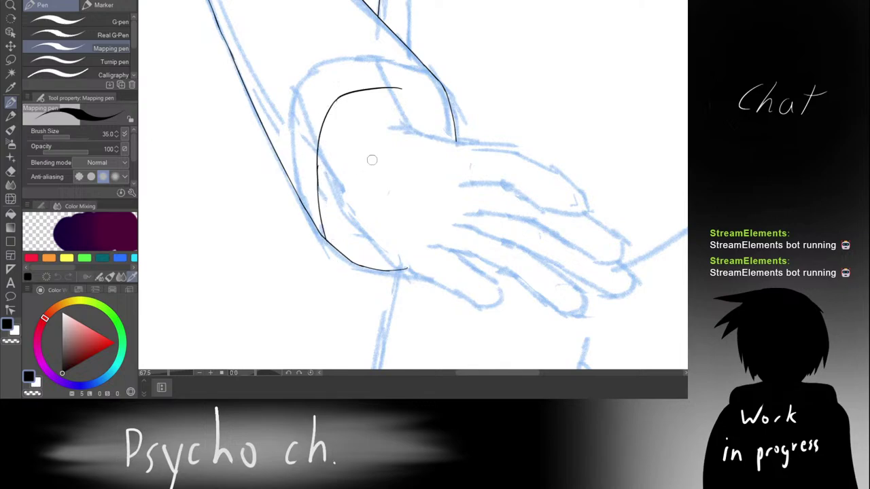
mouse_move(402, 88)
left_mouse_down()
mouse_move(435, 102)
mouse_move(443, 115)
mouse_move(388, 148)
left_mouse_up()
key("ctrl+z")
Step: Examine the new cuff opening against the whole figure, both in close-up and in the mirrored view
scroll(443, 94, "down", 8)
scroll(386, 145, "up", 8)
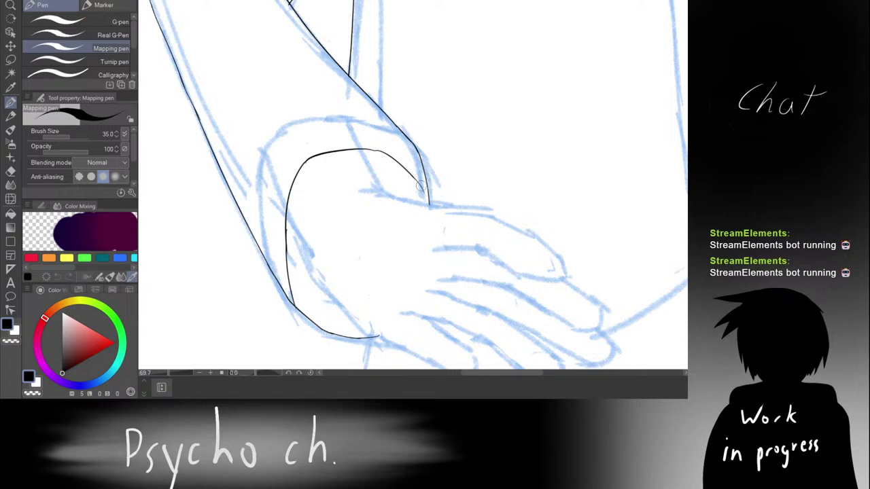
scroll(426, 193, "down", 2)
scroll(427, 115, "down", 2)
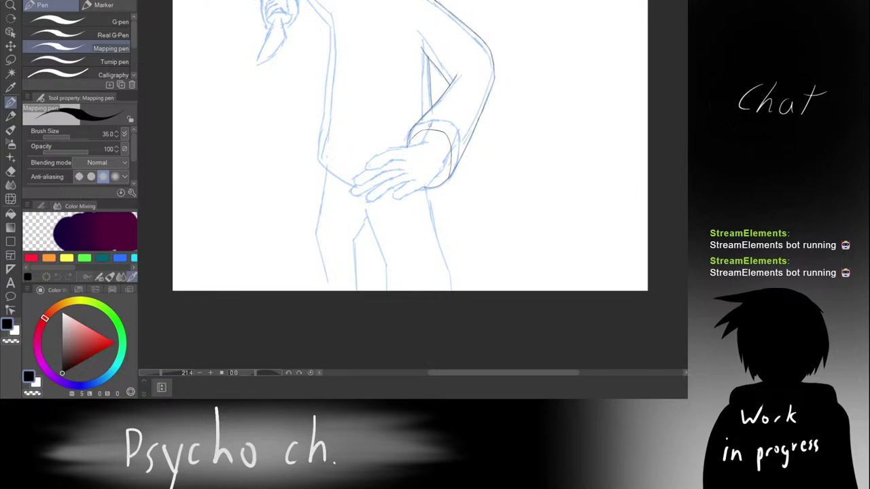
scroll(428, 126, "up", 4)
scroll(430, 127, "down", 4)
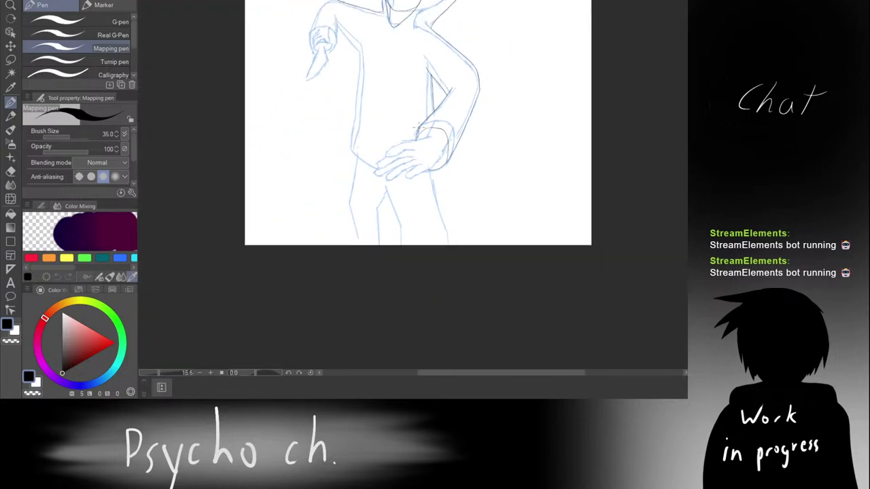
scroll(421, 129, "up", 5)
scroll(421, 129, "down", 3)
scroll(453, 95, "up", 1)
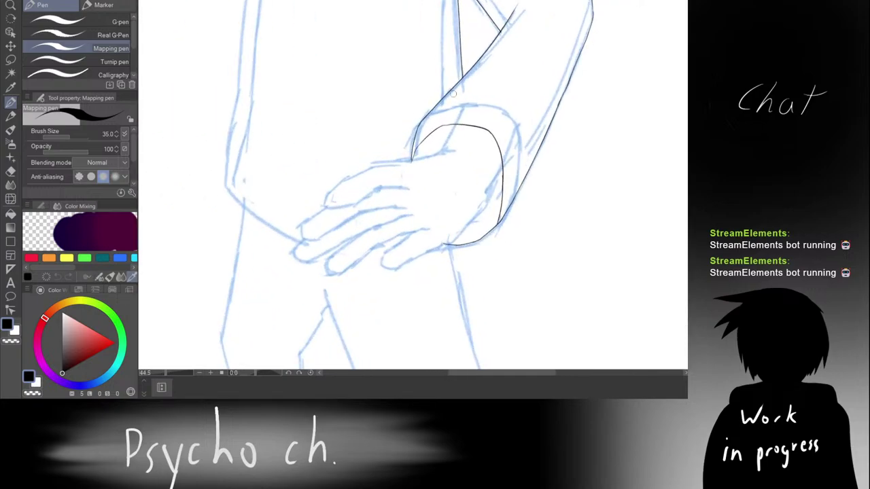
Step: Erase the inked inner forearm contour from below the elbow to just above the wrist with the Hard eraser
scroll(449, 98, "up", 2)
key("e")
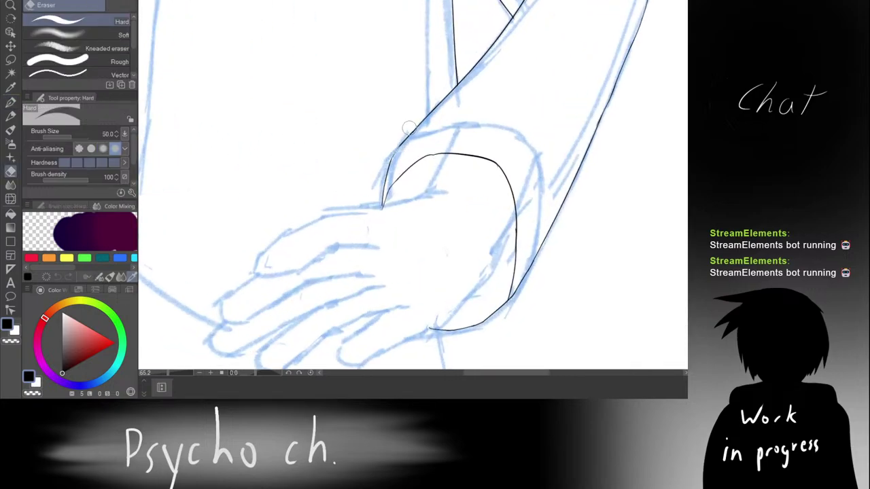
mouse_move(409, 128)
left_mouse_down()
mouse_move(471, 61)
mouse_move(393, 158)
mouse_move(379, 189)
left_mouse_up()
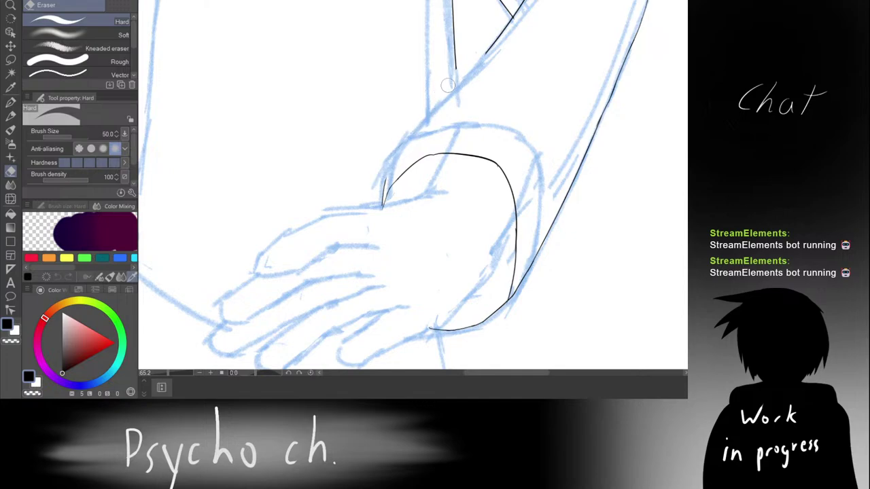
Step: Try to redraw the erased inner forearm contour from below the elbow toward the cuff with the Mapping pen
key("p")
left_click_drag(489, 47, 458, 95)
key("ctrl+z")
mouse_move(491, 46)
left_mouse_down()
mouse_move(445, 127)
mouse_move(469, 77)
mouse_move(446, 111)
left_mouse_up()
key("ctrl+z")
key("ctrl+z")
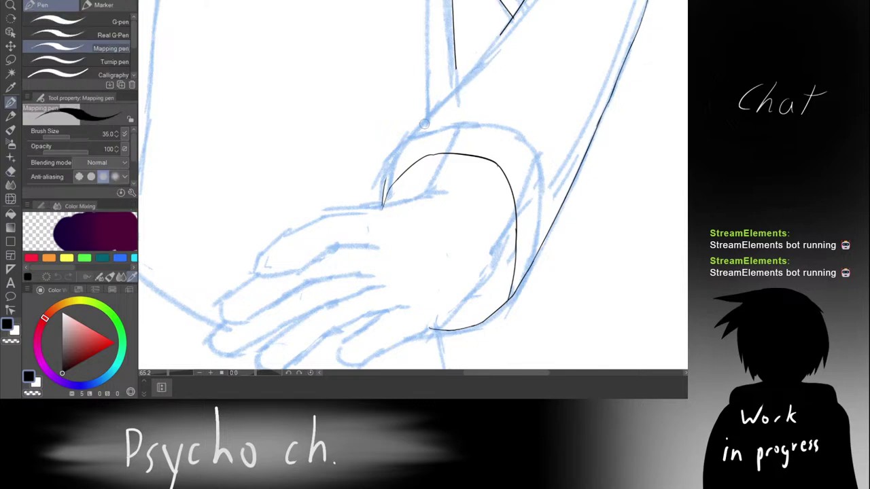
left_click_drag(471, 68, 401, 114)
scroll(435, 68, "down", 2)
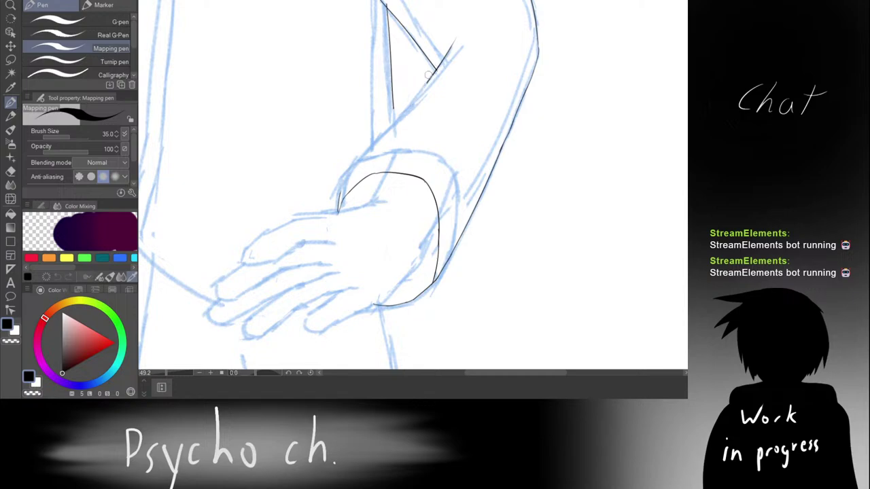
left_click_drag(434, 73, 385, 151)
key("ctrl+z")
key("ctrl+z")
left_click_drag(433, 71, 375, 179)
key("ctrl+z")
Step: Try to extend the lower part of the inner forearm contour down to the short line left at the wrist
mouse_move(422, 88)
left_mouse_down()
mouse_move(378, 155)
mouse_move(443, 92)
mouse_move(409, 140)
left_mouse_up()
scroll(447, 97, "up", 3)
key("ctrl+z")
left_click_drag(431, 107, 385, 171)
key("ctrl+z")
left_click_drag(429, 106, 389, 161)
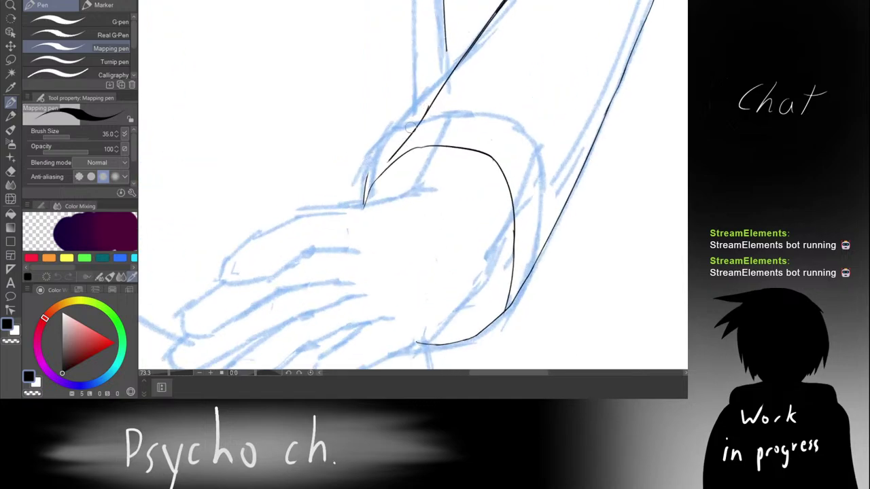
key("ctrl+z")
left_click_drag(431, 105, 387, 169)
key("ctrl+z")
left_click_drag(433, 106, 389, 160)
key("ctrl+z")
left_click_drag(427, 109, 402, 144)
key("ctrl+z")
key("ctrl+z")
left_click_drag(427, 109, 398, 154)
key("ctrl+z")
left_click_drag(370, 185, 404, 133)
key("ctrl+z")
left_click_drag(429, 106, 390, 159)
key("ctrl+z")
key("ctrl+z")
left_click_drag(431, 106, 371, 188)
key("ctrl+z")
key("ctrl+z")
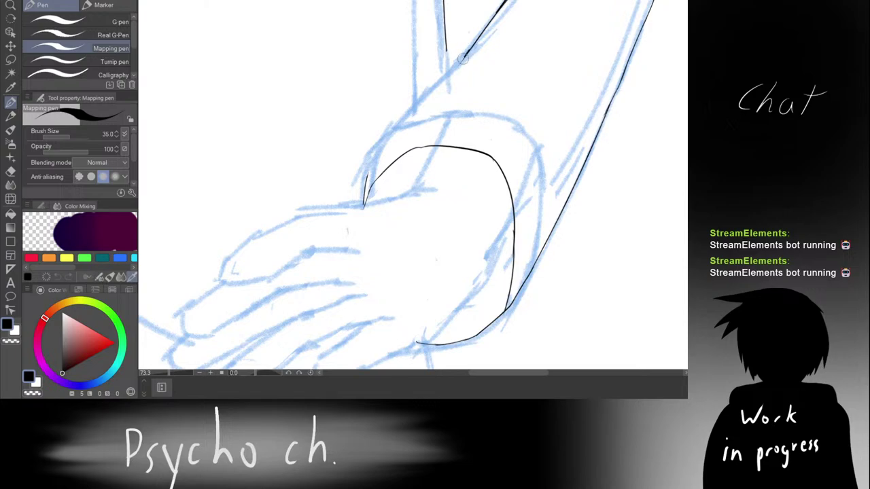
Step: Try to ink the missing middle part of the inner forearm contour from below the elbow toward the wrist
left_click_drag(462, 60, 444, 83)
key("ctrl+z")
left_click_drag(496, 11, 469, 54)
key("ctrl+z")
left_click_drag(496, 14, 475, 40)
key("ctrl+z")
left_click_drag(496, 12, 446, 81)
key("ctrl+z")
key("ctrl+z")
left_click_drag(496, 12, 393, 138)
key("ctrl+z")
left_click_drag(447, 81, 398, 135)
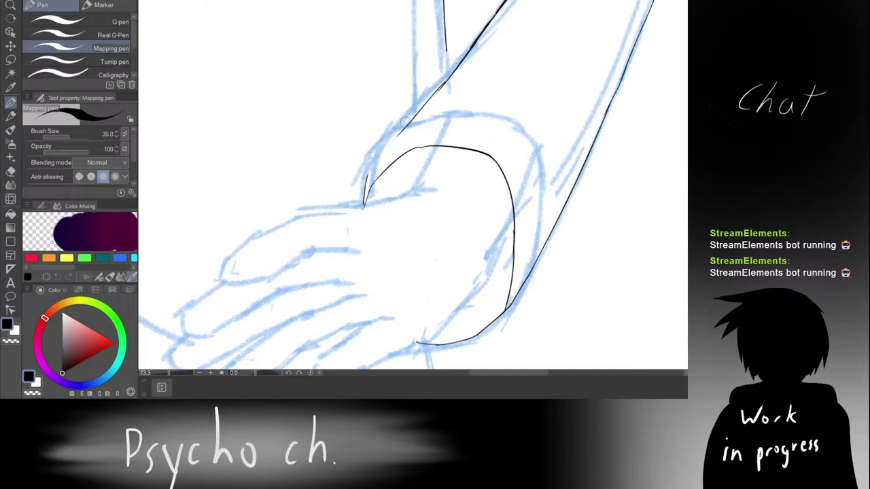
Step: Try to refine the lower inner forearm stroke toward the cuff and compare it in the mirrored view
key("ctrl+z")
left_click_drag(448, 81, 399, 146)
key("ctrl+z")
left_click_drag(448, 80, 423, 111)
key("ctrl+z")
key("ctrl+z")
mouse_move(449, 79)
left_mouse_down()
mouse_move(405, 127)
mouse_move(440, 140)
mouse_move(398, 145)
left_mouse_up()
key("ctrl+z")
key("h")
key("h")
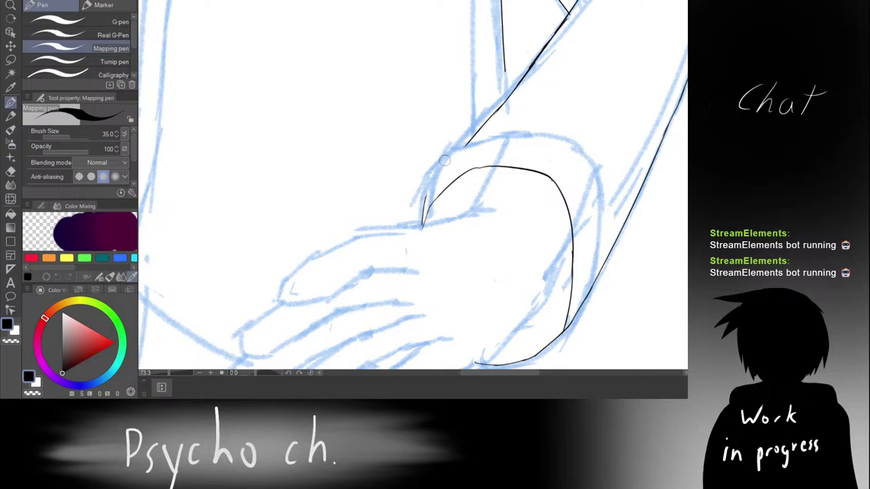
Step: Try to replace the short wrist line with a stroke joining the inner forearm contour to the cuff corner above the hand
scroll(446, 172, "up", 1)
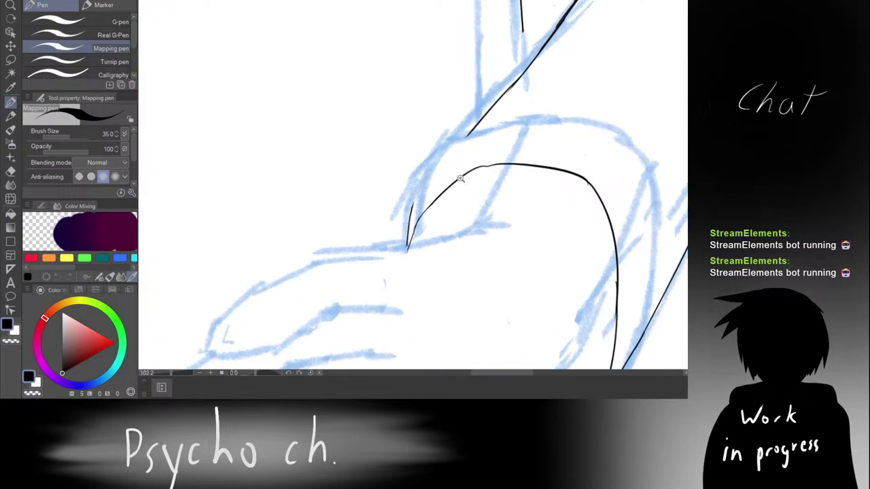
scroll(458, 170, "up", 1)
mouse_move(379, 278)
left_mouse_down()
mouse_move(397, 204)
mouse_move(375, 280)
left_mouse_up()
key("ctrl+z")
key("e")
key("p")
key("ctrl+z")
mouse_move(401, 234)
left_mouse_down()
mouse_move(380, 273)
mouse_move(403, 233)
left_mouse_up()
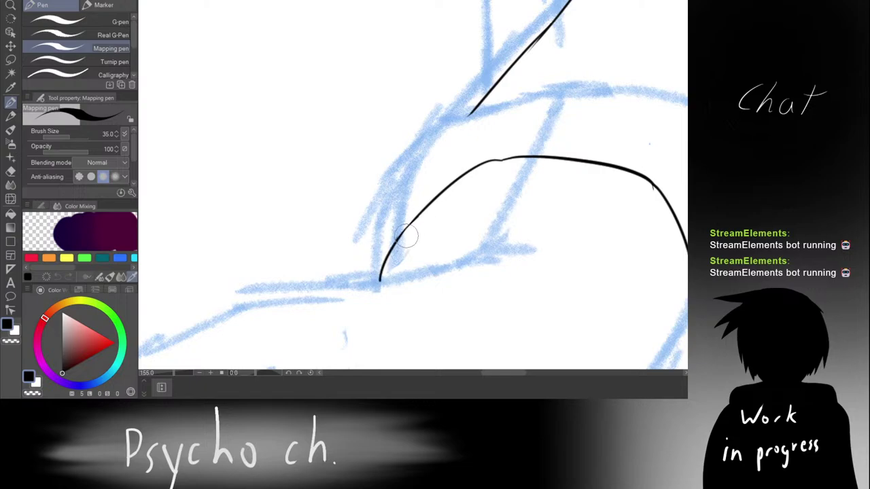
left_click_drag(473, 111, 445, 146)
key("ctrl+z")
key("ctrl+z")
left_click_drag(475, 109, 380, 267)
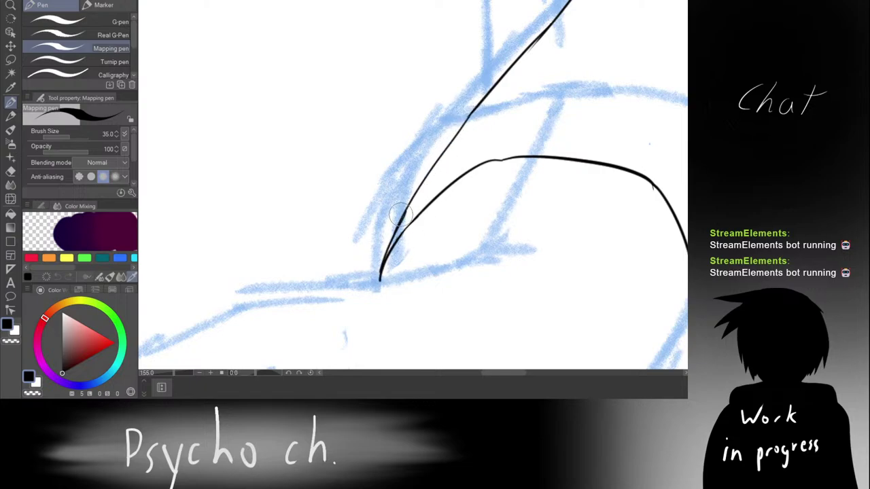
key("ctrl+z")
left_click_drag(400, 214, 379, 276)
Step: Examine the redrawn inner forearm and cuff against the whole figure
scroll(432, 179, "down", 10)
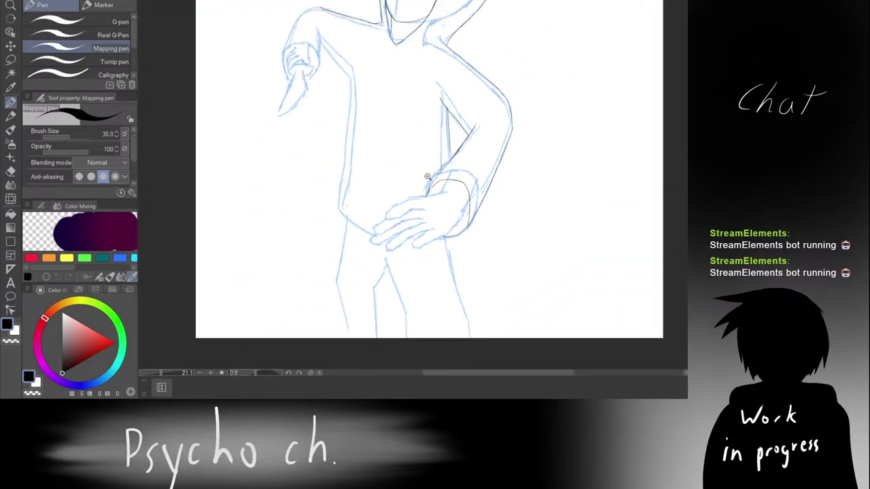
scroll(430, 175, "up", 2)
scroll(467, 184, "up", 3)
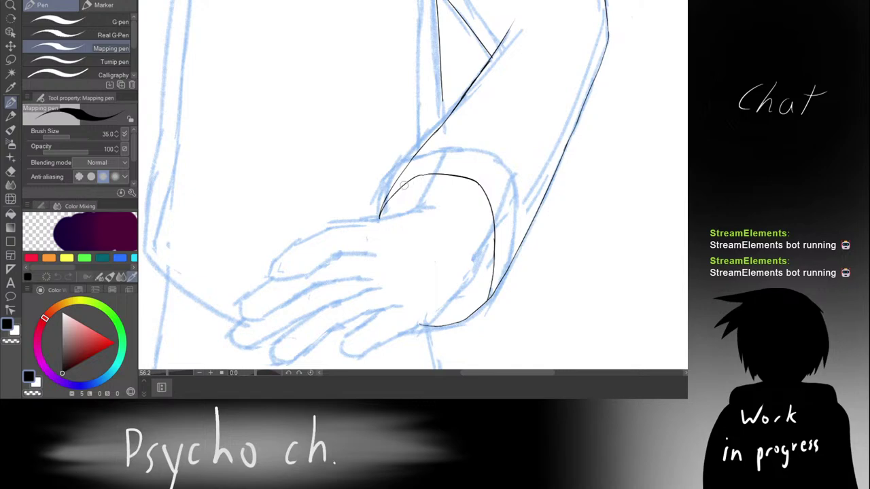
scroll(428, 182, "down", 5)
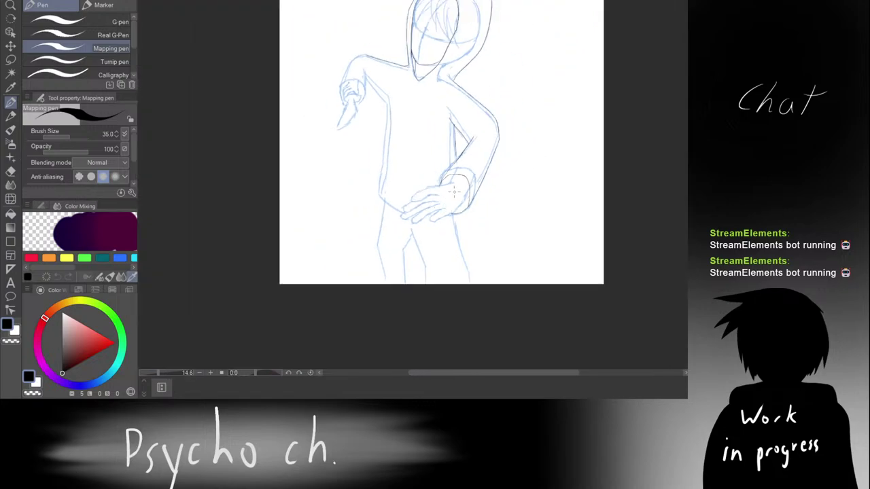
scroll(461, 195, "up", 1)
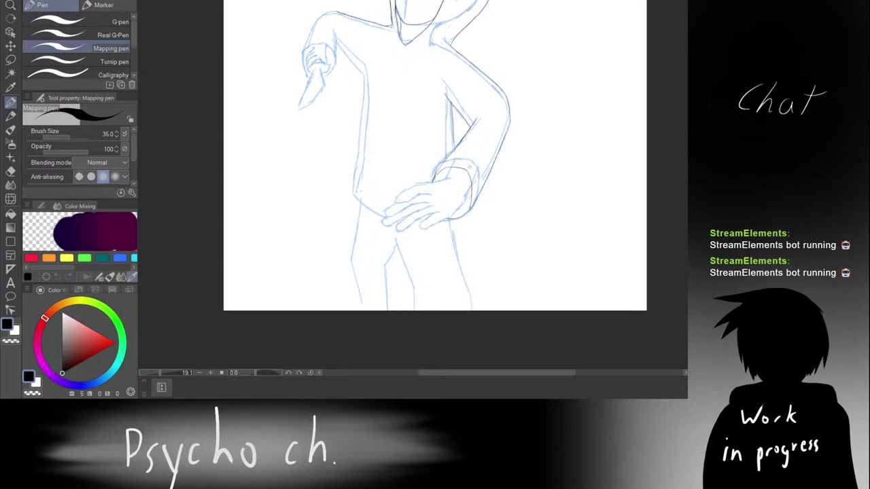
scroll(432, 188, "up", 2)
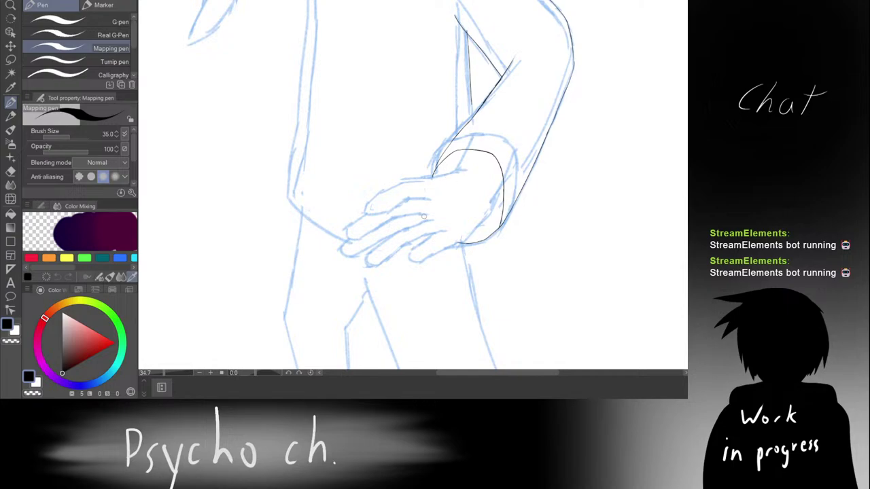
Step: Step back through the recent forearm and cuff edits to restore the earlier inner forearm contour without the cuff opening curve
key("ctrl+z")
key("ctrl+z")
key("ctrl+z")
key("ctrl+z")
key("ctrl+z")
key("ctrl+z")
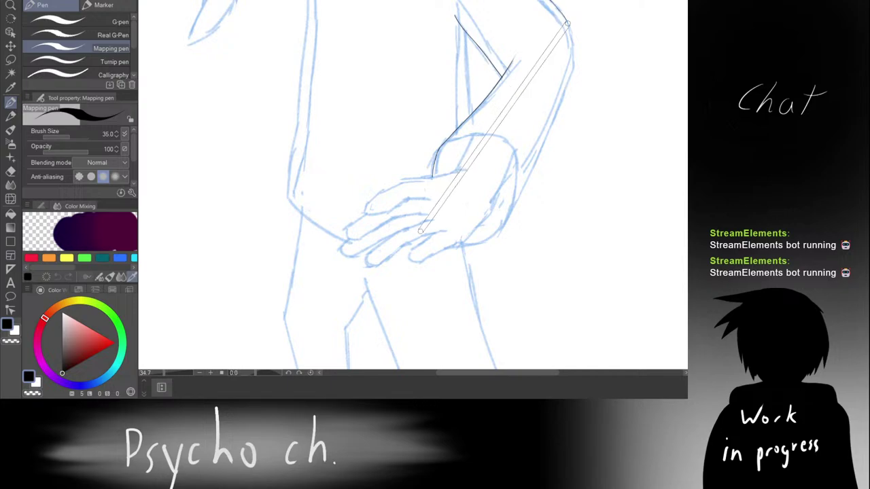
key("ctrl+y")
key("ctrl+y")
key("ctrl+shift+z")
key("ctrl+shift+z")
key("ctrl+shift+z")
key("ctrl+shift+z")
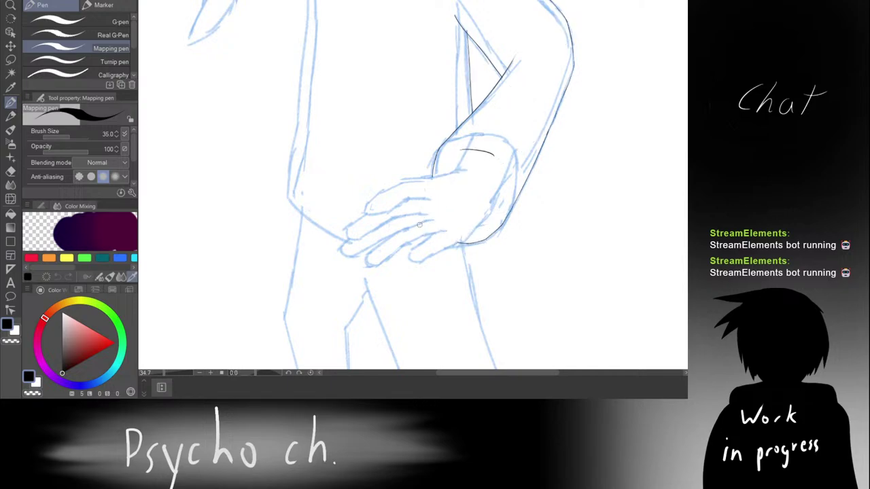
key("ctrl+z")
Step: Ink the outer side of the cuff opening as a curve down to the outer forearm contour, and mirror the view
key("r")
mouse_move(527, 124)
left_mouse_down()
mouse_move(547, 114)
mouse_move(496, 109)
mouse_move(503, 234)
left_mouse_up()
key("p")
scroll(498, 166, "up", 2)
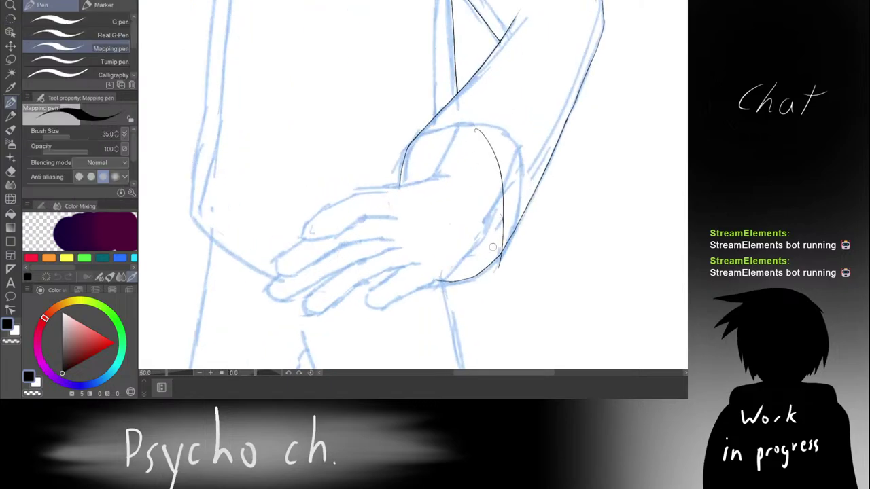
key("ctrl+z")
key("h")
Step: Trim the upper end of the cuff opening curve and ink a rounded stroke linking it to the inner forearm contour
key("r")
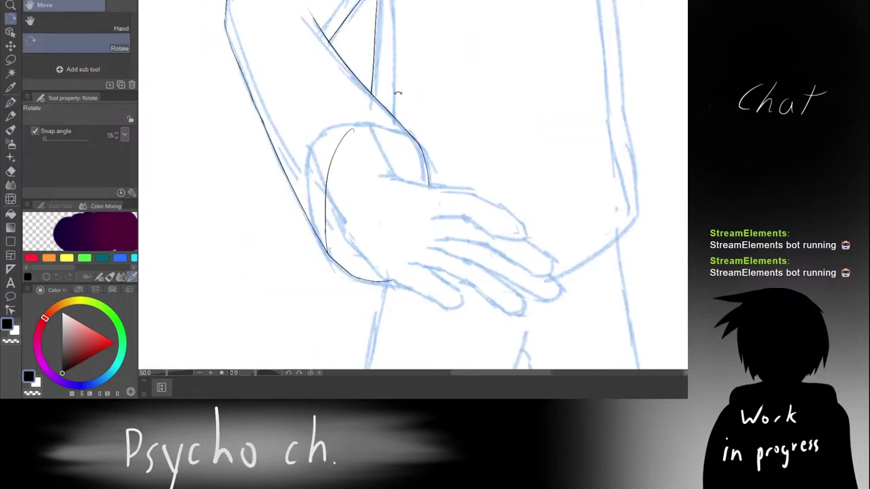
left_click_drag(398, 93, 327, 147)
scroll(337, 194, "up", 5)
key("e")
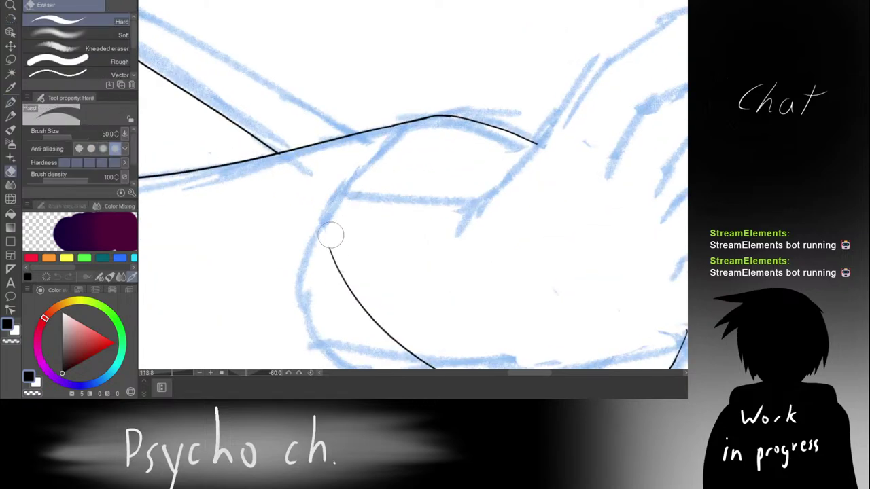
left_click_drag(329, 234, 339, 268)
key("p")
left_click_drag(406, 122, 347, 236)
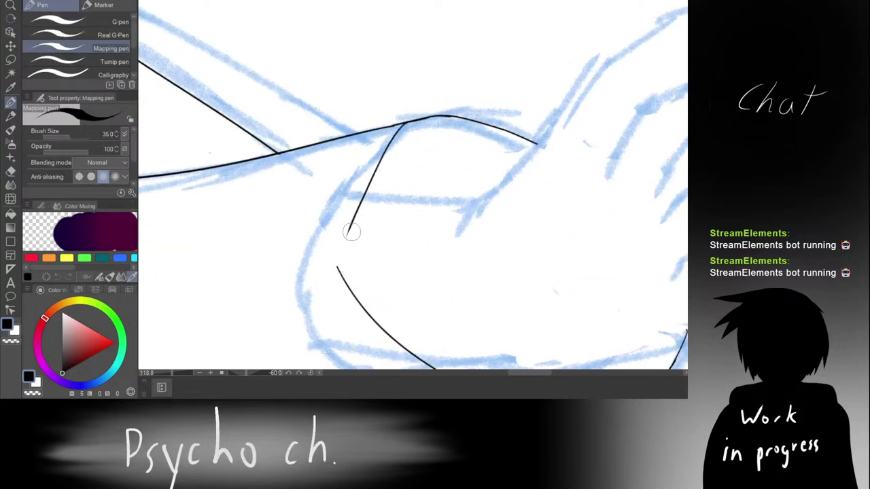
mouse_move(401, 124)
left_mouse_down()
mouse_move(348, 204)
mouse_move(340, 287)
left_mouse_up()
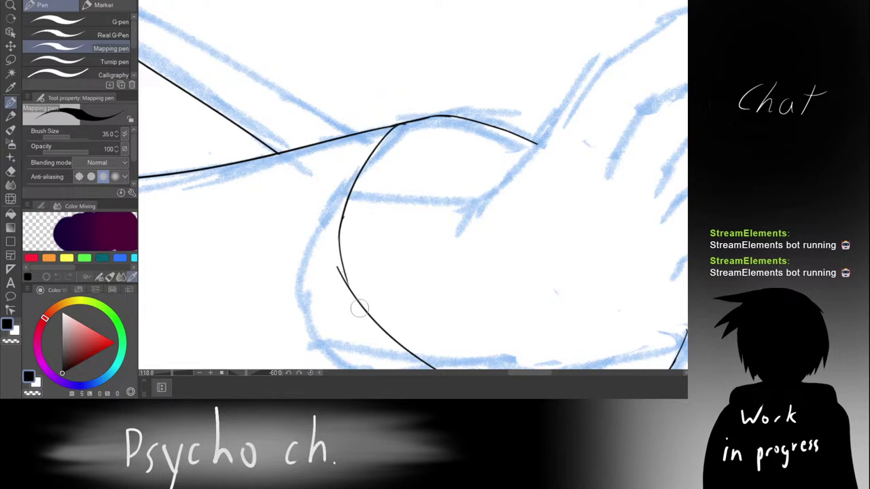
Step: Erase the overlapping section where the upper and lower strokes of the cuff opening meet
key("e")
left_click_drag(350, 292, 338, 257)
mouse_move(332, 216)
left_mouse_down()
mouse_move(342, 231)
mouse_move(341, 207)
mouse_move(353, 290)
left_mouse_up()
key("p")
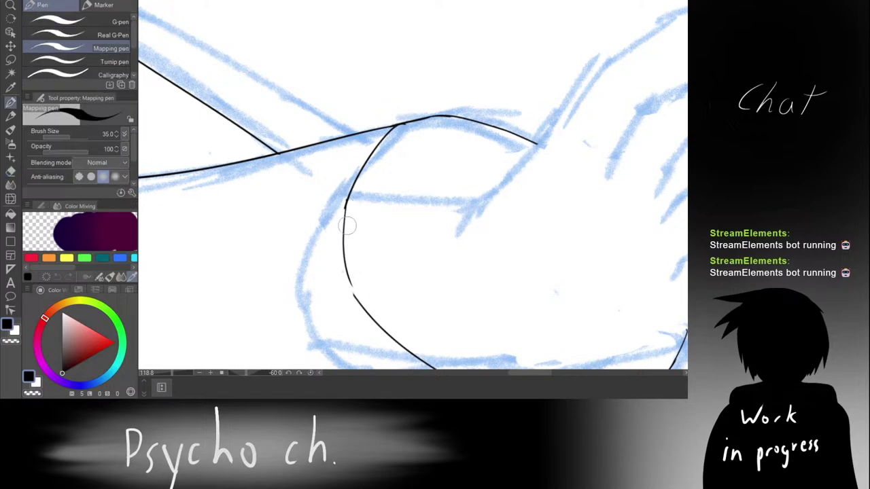
Step: Redraw the middle of the cuff opening with the Mapping pen to join its upper stroke smoothly to the lower curve
key("ctrl+z")
mouse_move(346, 204)
left_mouse_down()
mouse_move(350, 267)
mouse_move(364, 284)
mouse_move(344, 204)
mouse_move(340, 240)
mouse_move(344, 195)
mouse_move(336, 254)
left_mouse_up()
key("ctrl+z")
key("ctrl+z")
key("ctrl+z")
key("ctrl+z")
mouse_move(346, 203)
left_mouse_down()
mouse_move(338, 257)
mouse_move(369, 322)
left_mouse_up()
key("ctrl+z")
mouse_move(342, 243)
left_mouse_down()
mouse_move(375, 322)
mouse_move(345, 270)
mouse_move(355, 303)
left_mouse_up()
key("ctrl+z")
key("ctrl+z")
key("ctrl+z")
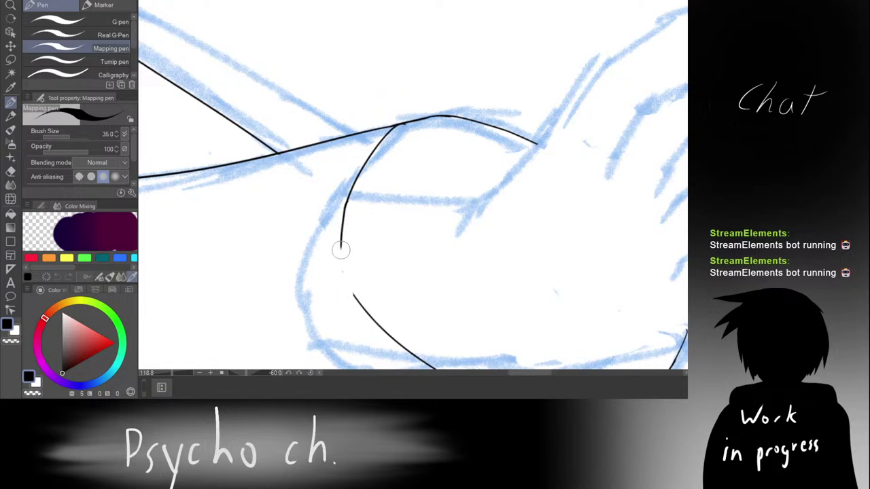
mouse_move(341, 243)
left_mouse_down()
mouse_move(342, 269)
mouse_move(360, 300)
left_mouse_up()
key("ctrl+z")
key("ctrl+z")
left_click_drag(343, 270, 369, 314)
Step: Examine the finished cuff opening against the whole mirrored figure, from far out and close up
scroll(359, 229, "down", 7)
key("r")
left_click_drag(339, 182, 386, 124)
key("r")
left_click_drag(432, 109, 458, 84)
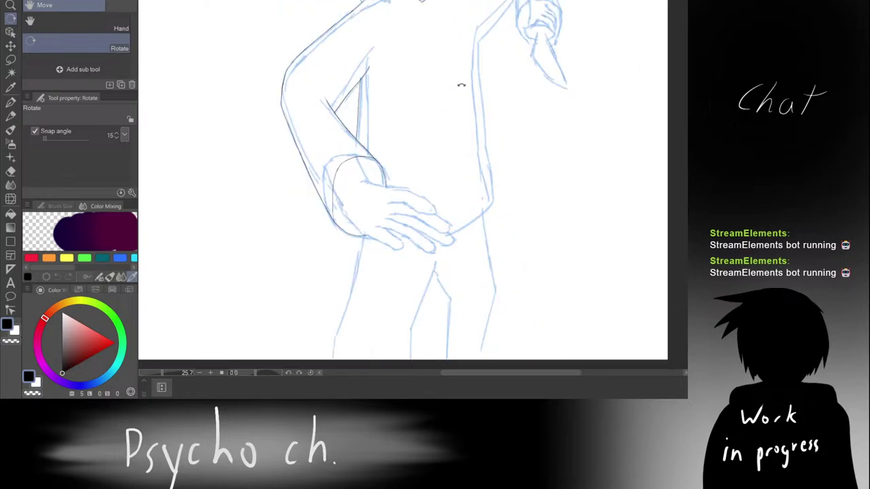
key("p")
scroll(433, 112, "down", 2)
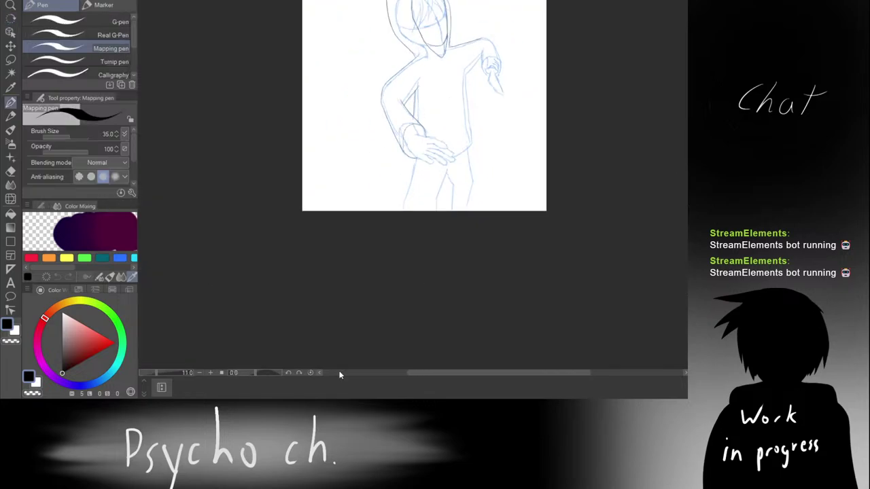
scroll(514, 190, "down", 5)
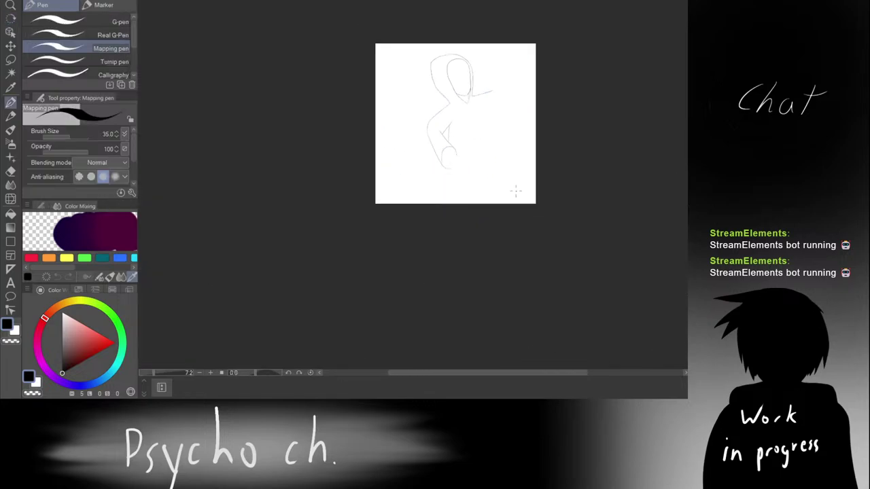
scroll(480, 75, "up", 5)
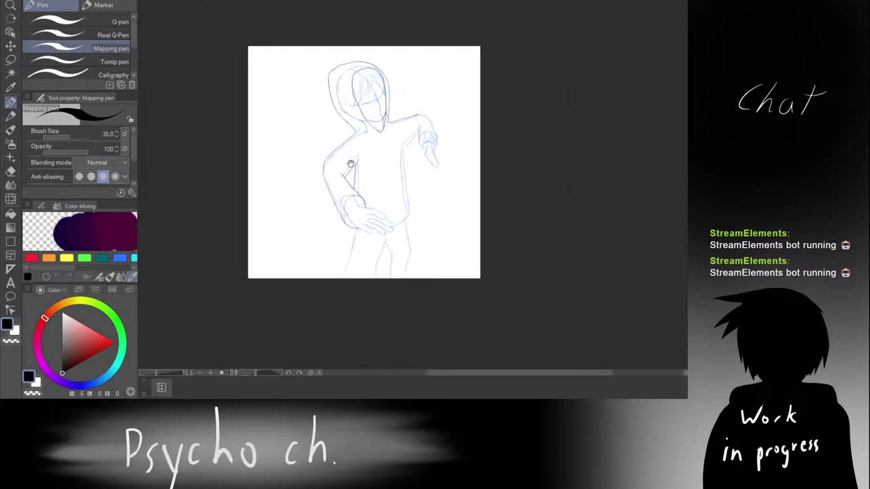
scroll(390, 199, "up", 4)
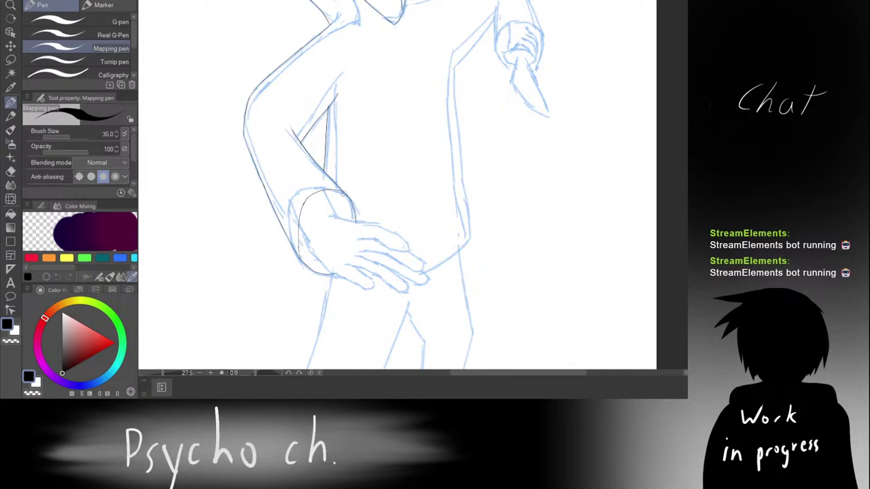
Step: Try to lasso the sketched hand at the hip and move it up, deeper into the sleeve cuff
left_click_drag(386, 133, 388, 155)
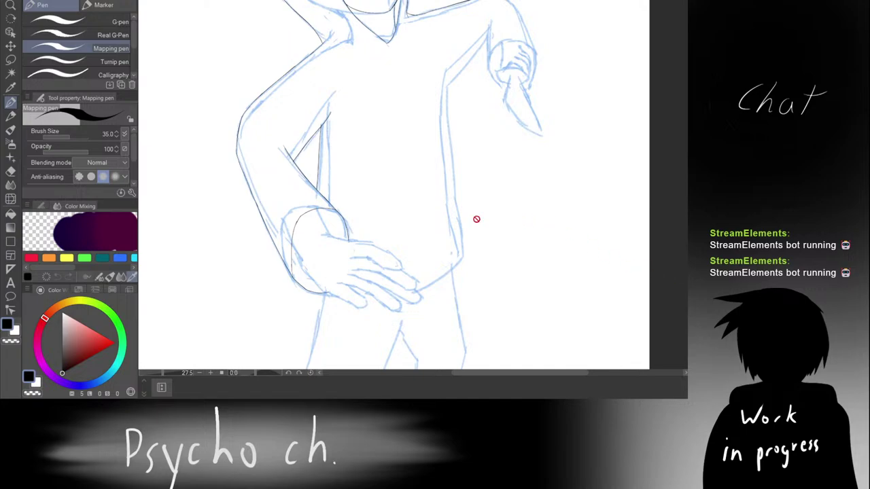
key("m")
mouse_move(324, 206)
left_mouse_down()
mouse_move(311, 205)
mouse_move(296, 240)
mouse_move(307, 299)
mouse_move(326, 293)
mouse_move(407, 328)
mouse_move(433, 306)
mouse_move(387, 221)
mouse_move(351, 203)
mouse_move(300, 256)
mouse_move(305, 268)
mouse_move(344, 304)
mouse_move(432, 310)
mouse_move(417, 272)
mouse_move(369, 228)
mouse_move(338, 226)
mouse_move(324, 208)
mouse_move(330, 219)
mouse_move(321, 208)
mouse_move(301, 229)
mouse_move(297, 220)
mouse_move(299, 282)
left_mouse_up()
key("ctrl+d")
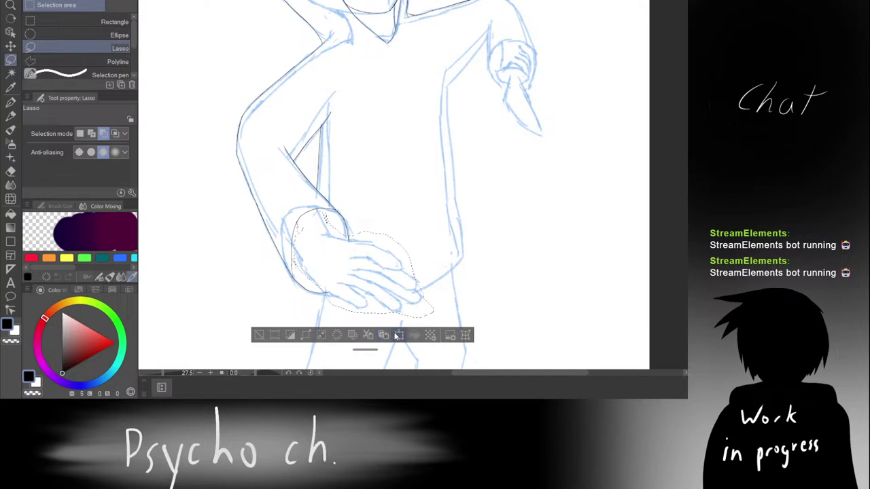
left_click(399, 335)
left_click_drag(384, 292, 372, 276)
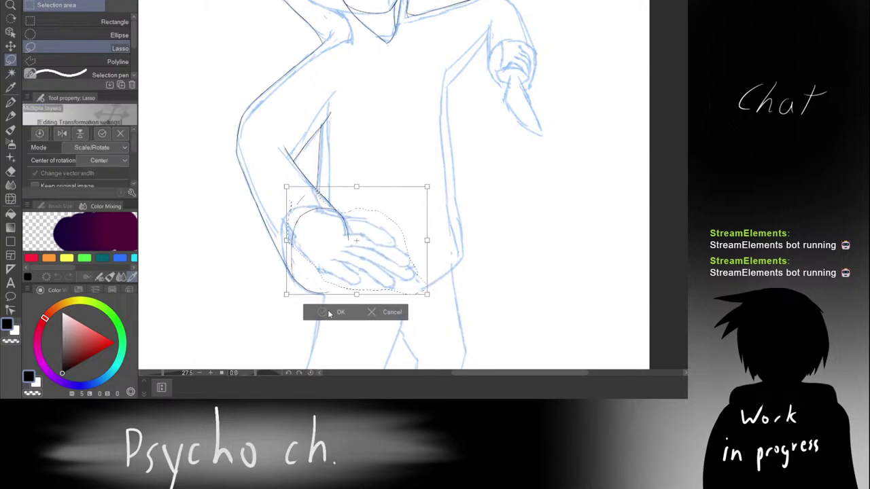
left_click(331, 312)
key("ctrl+d")
left_click_drag(336, 204, 357, 206)
key("ctrl+z")
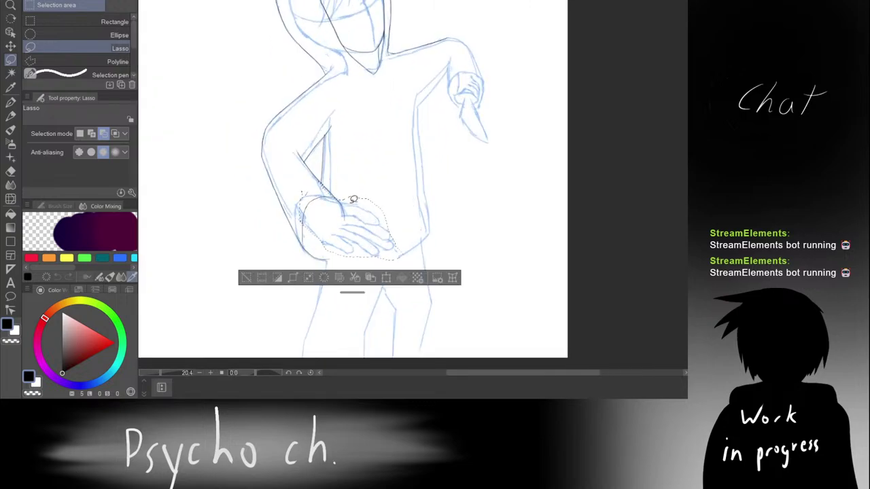
key("ctrl+z")
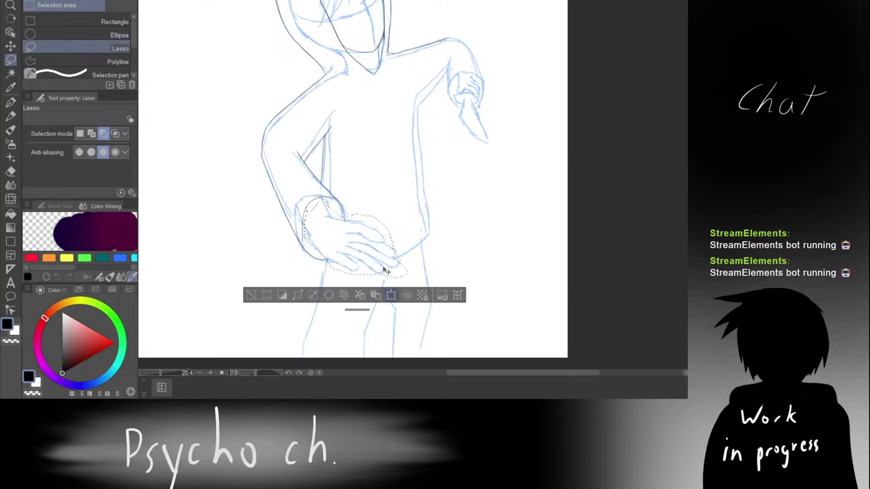
Step: Try to shift the lassoed hand sketch up and toward the torso, then restore its position and deselect it
left_click(392, 296)
left_click_drag(375, 254, 382, 248)
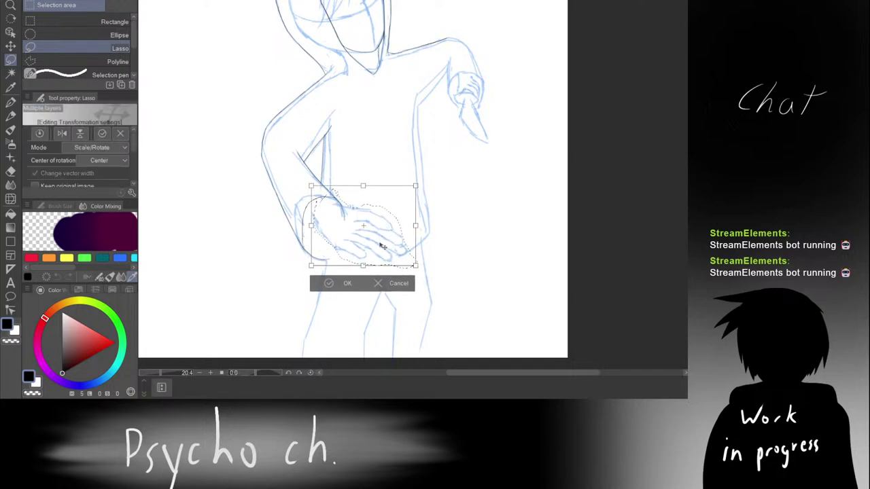
left_click(336, 286)
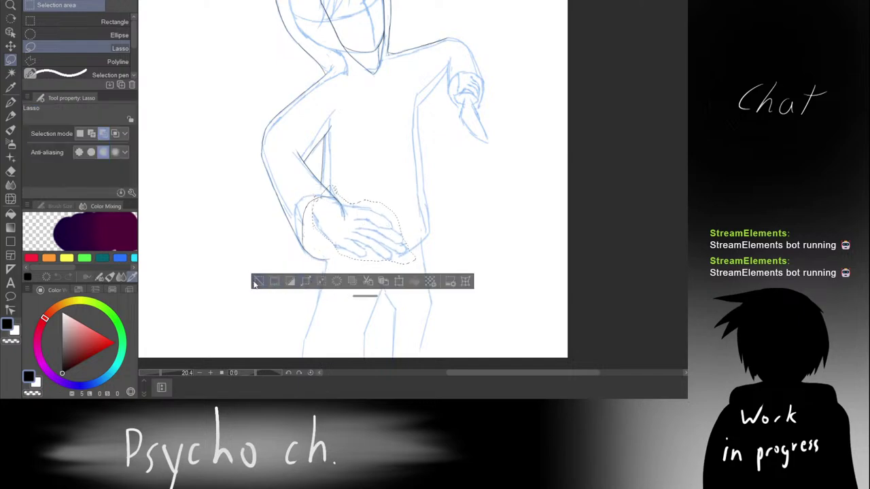
left_click(257, 281)
scroll(346, 171, "down", 3)
left_click_drag(353, 163, 369, 163)
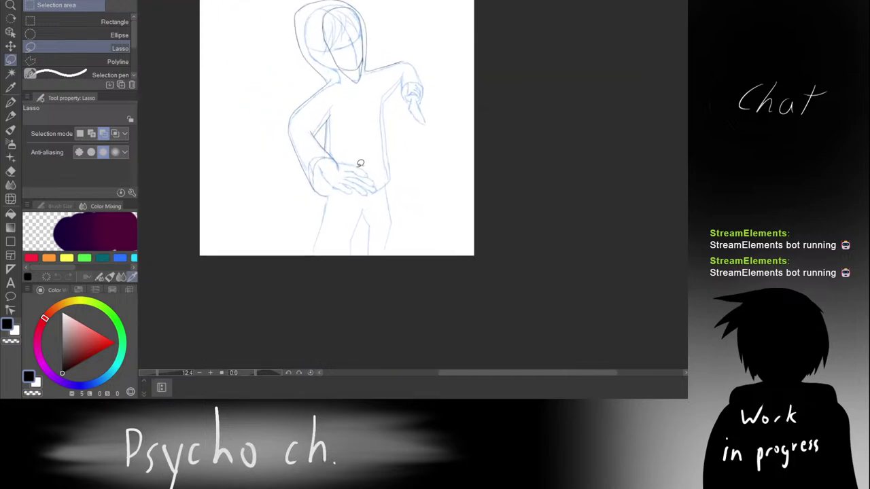
key("ctrl+z")
key("ctrl+z")
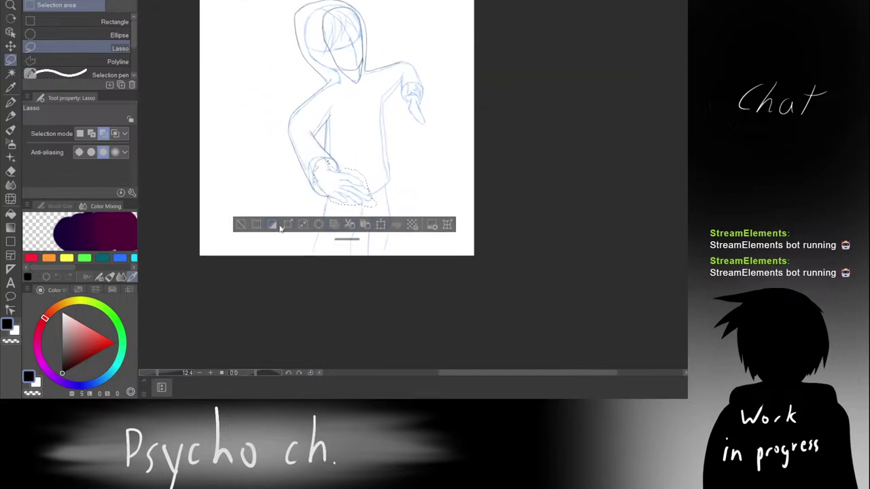
left_click(242, 224)
Step: Try to ink the torso's side below the knife arm with long Mapping pen strokes down to the hem corner
scroll(348, 155, "up", 3)
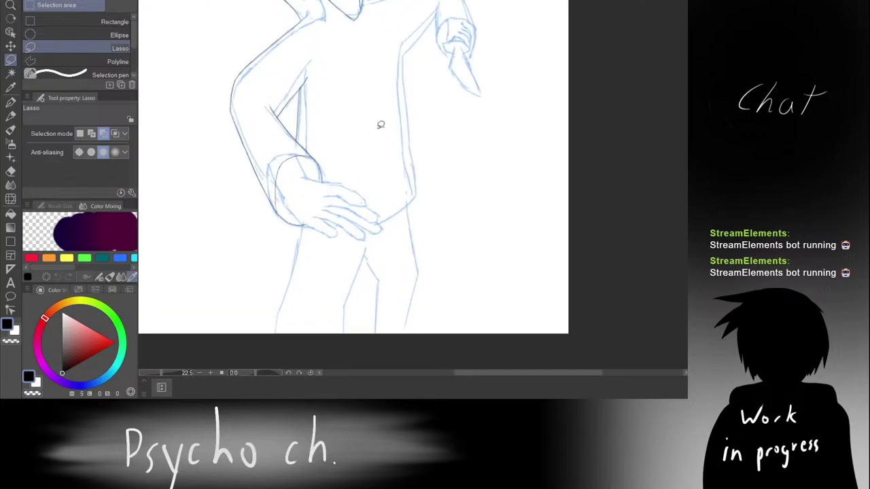
key("p")
scroll(398, 136, "up", 3)
scroll(404, 131, "up", 1)
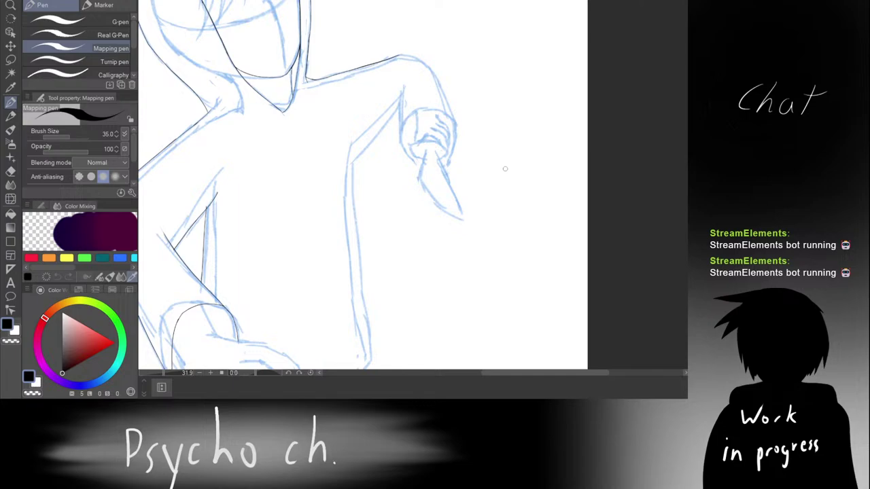
mouse_move(325, 240)
left_mouse_down()
mouse_move(415, 89)
mouse_move(407, 93)
left_mouse_up()
left_click_drag(448, 53, 360, 120)
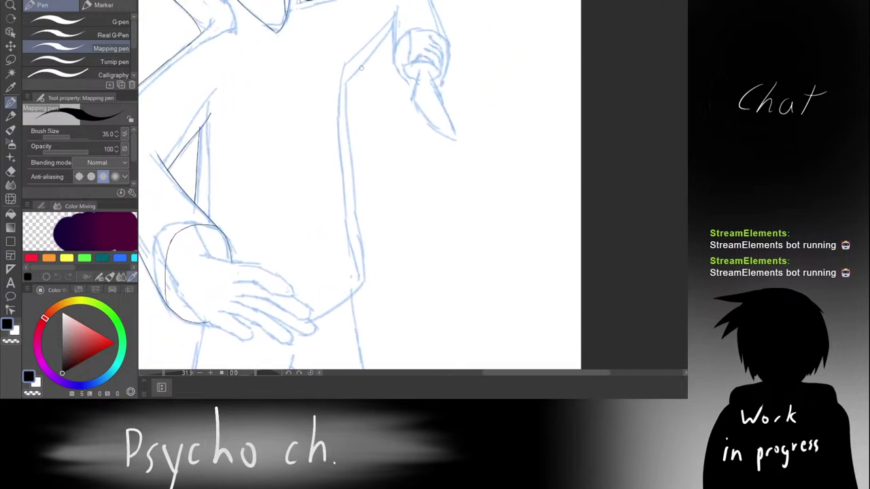
left_click_drag(345, 86, 346, 128)
key("ctrl+z")
mouse_move(345, 77)
left_mouse_down()
mouse_move(349, 163)
mouse_move(370, 269)
left_mouse_up()
key("ctrl+z")
key("ctrl+z")
key("ctrl+z")
left_click_drag(348, 74, 365, 271)
key("ctrl+z")
key("ctrl+z")
key("ctrl+z")
Step: Flip the canvas view horizontally and ink the upper part of the torso's side, starting at the bend below the knife arm
key("h")
mouse_move(385, 123)
left_mouse_down()
mouse_move(277, 119)
mouse_move(279, 106)
left_mouse_up()
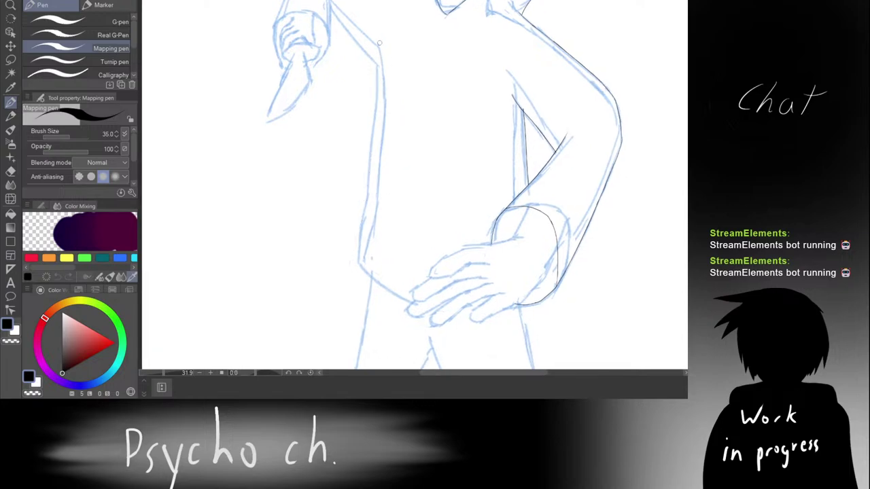
left_click_drag(377, 56, 377, 96)
key("ctrl+z")
mouse_move(376, 55)
left_mouse_down()
mouse_move(375, 75)
mouse_move(385, 49)
mouse_move(335, 47)
mouse_move(343, 56)
mouse_move(345, 34)
mouse_move(346, 67)
left_mouse_up()
key("ctrl+z")
key("ctrl+z")
left_click_drag(346, 36, 342, 127)
key("ctrl+z")
left_click_drag(346, 84, 338, 156)
left_click_drag(341, 125, 330, 199)
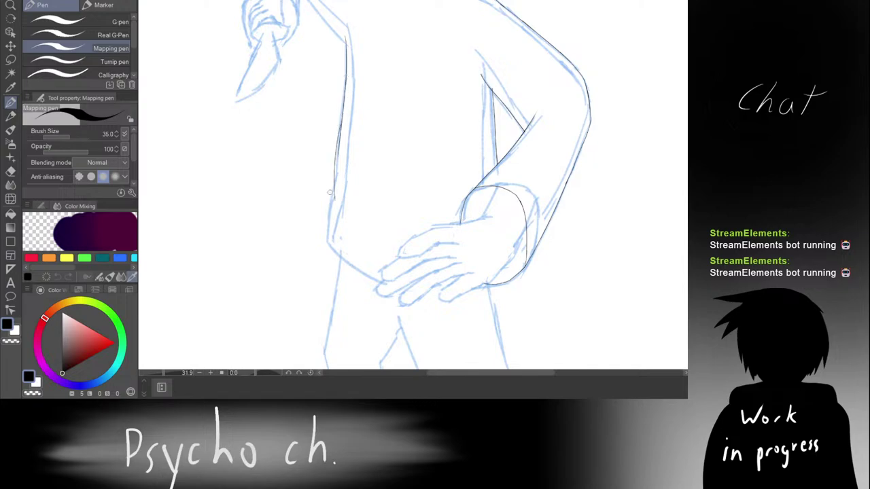
Step: Redraw the lower half of the inked torso side with the Mapping pen so it follows the sketch toward the waist
key("ctrl+z")
key("ctrl+z")
left_click_drag(339, 146, 329, 198)
key("ctrl+z")
left_click_drag(339, 148, 330, 200)
key("ctrl+z")
left_click_drag(339, 151, 330, 198)
scroll(335, 229, "up", 6)
key("ctrl+z")
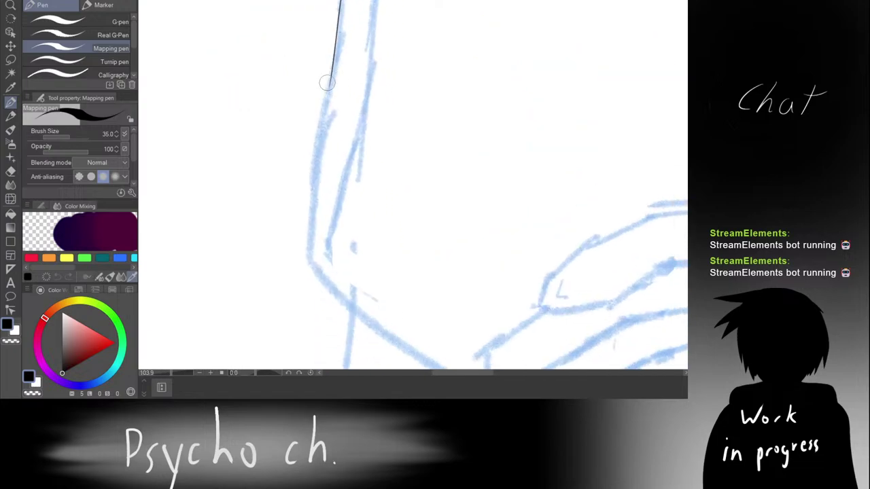
Step: Continue the torso's side line downward at close range with short overlapping strokes along the outer sketch line
left_click_drag(333, 74, 330, 116)
key("ctrl+z")
left_click_drag(331, 80, 328, 128)
mouse_move(327, 124)
left_mouse_down()
mouse_move(314, 163)
mouse_move(317, 239)
left_mouse_up()
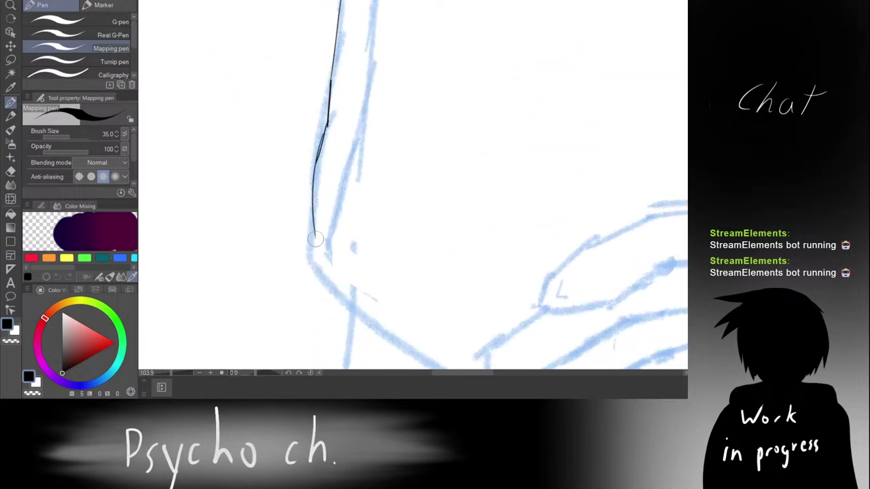
Step: Redraw the last stretch of the torso's side line so it runs down to the hoodie's hem corner
key("ctrl+z")
left_click_drag(317, 167, 328, 270)
key("ctrl+z")
left_click_drag(318, 166, 314, 266)
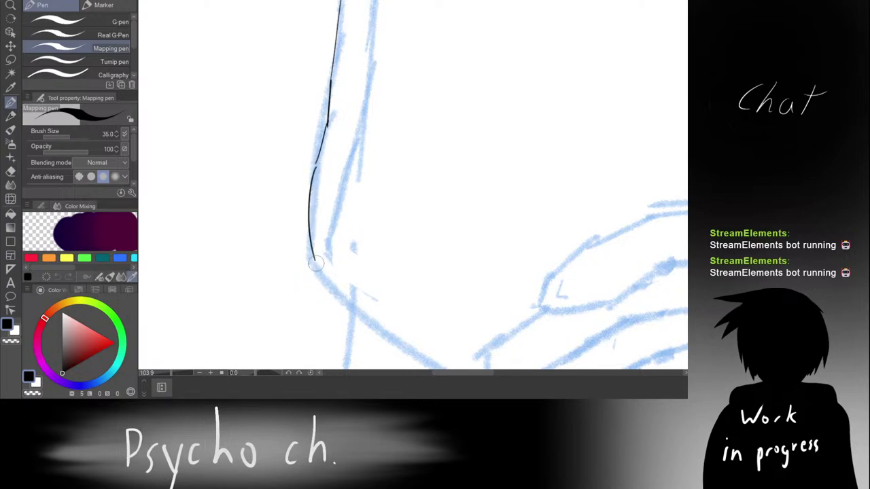
key("ctrl+z")
left_click_drag(316, 167, 313, 232)
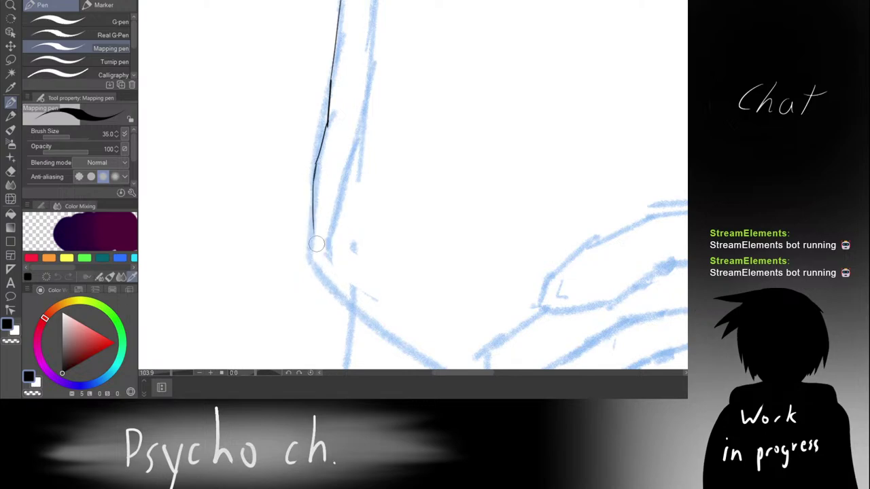
key("ctrl+z")
left_click_drag(339, 136, 352, 77)
left_click_drag(329, 104, 324, 154)
key("ctrl+z")
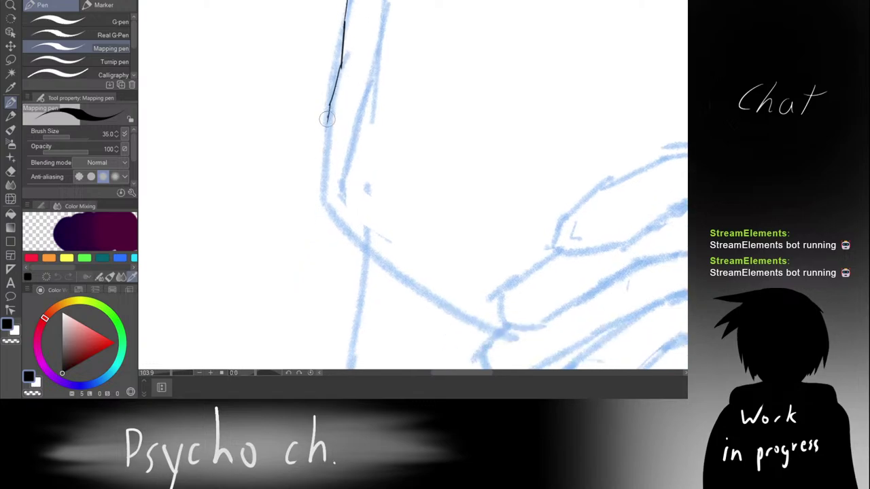
left_click_drag(327, 119, 325, 195)
Step: Try to ink the hoodie's hem as a curve from its side corner to the sketched fingers
key("r")
mouse_move(329, 144)
left_mouse_down()
mouse_move(342, 123)
mouse_move(453, 60)
left_mouse_up()
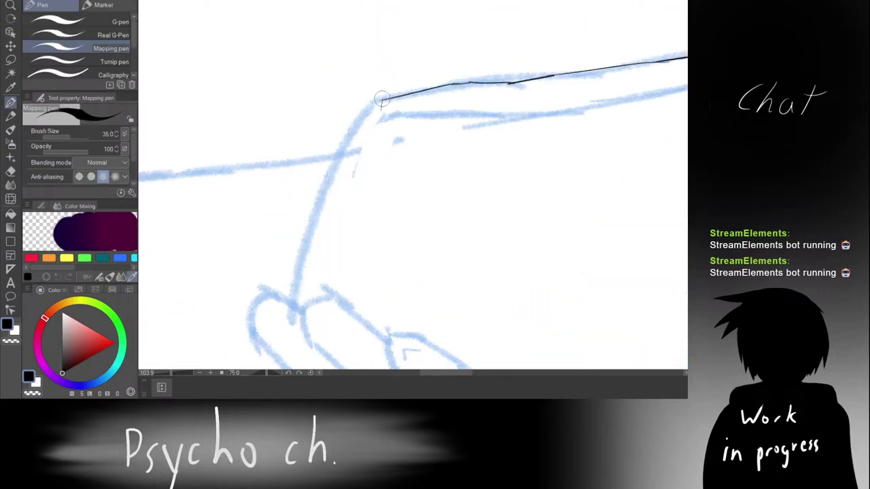
key("ctrl+z")
left_click_drag(382, 100, 343, 158)
key("ctrl+z")
left_click_drag(382, 99, 313, 265)
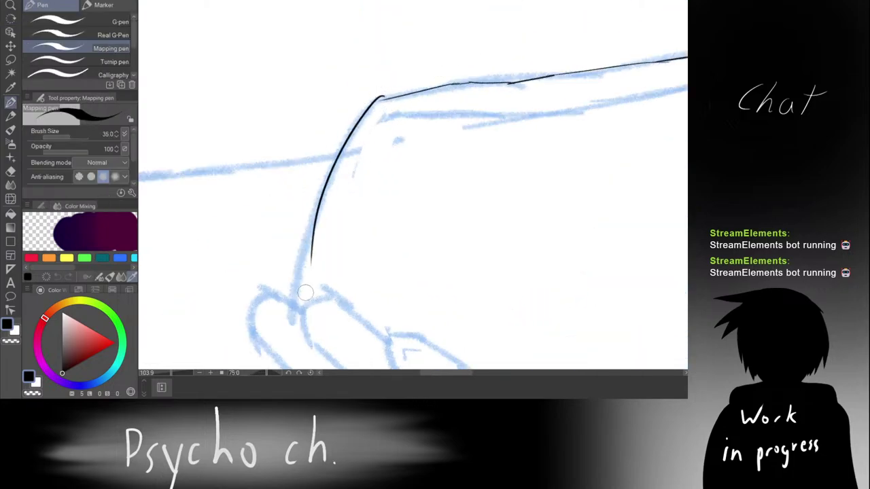
key("ctrl+z")
key("ctrl+z")
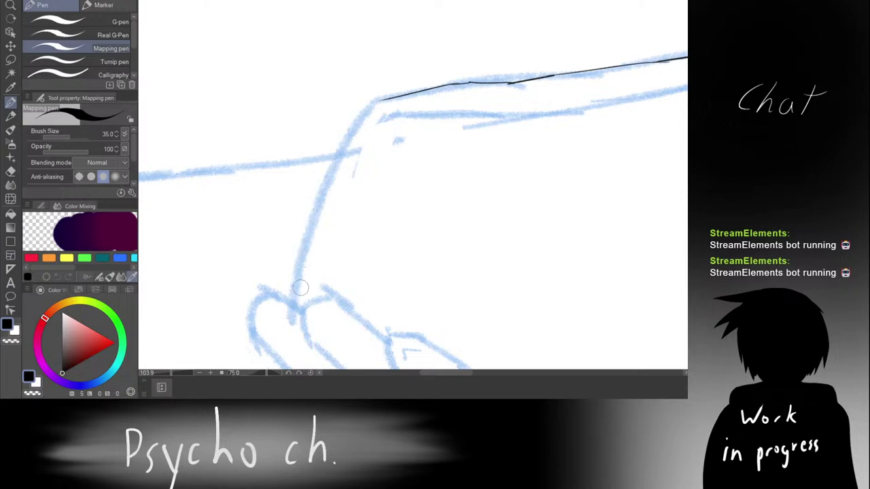
Step: Ink the hoodie's hem from the sketched fingers up to the side corner, closing the gap with a short stroke
left_click_drag(294, 301, 398, 87)
key("ctrl+z")
left_click_drag(294, 302, 360, 129)
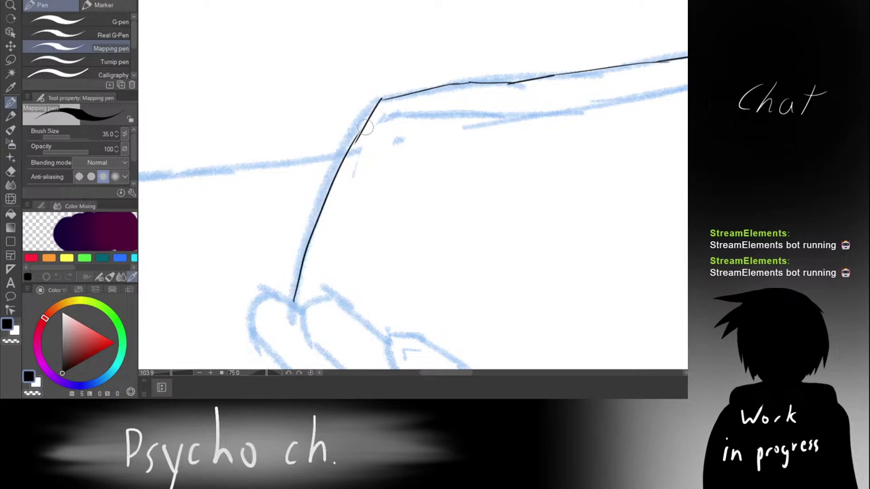
key("ctrl+z")
key("ctrl+z")
left_click_drag(351, 145, 389, 92)
mouse_move(352, 143)
left_mouse_down()
mouse_move(385, 95)
mouse_move(319, 86)
mouse_move(274, 130)
mouse_move(373, 187)
left_mouse_up()
Step: Try to ink a short stroke from the outer sketched torso bend toward the top of the inked side line
scroll(404, 74, "down", 10)
key("r")
left_click_drag(353, 112, 397, 94)
scroll(398, 94, "up", 10)
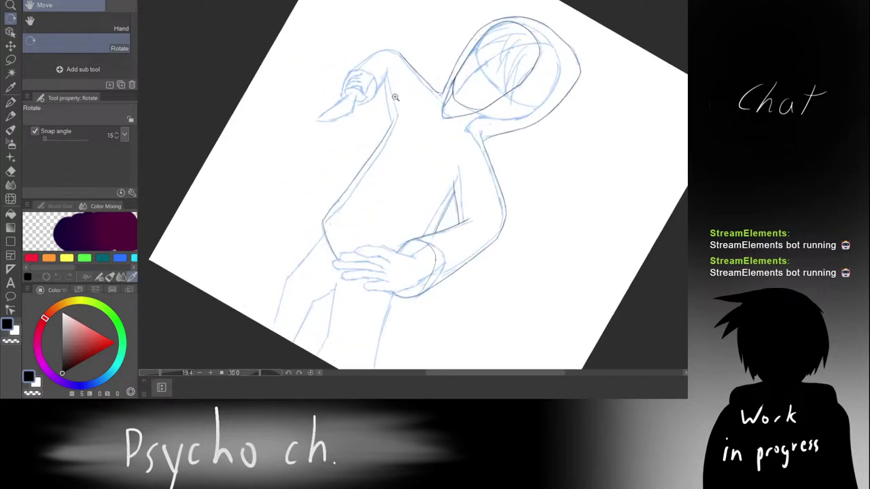
key("p")
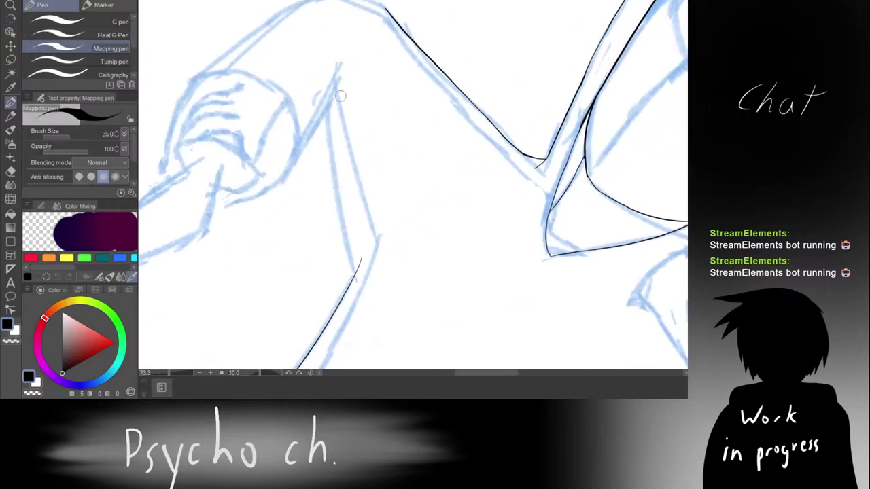
left_click_drag(384, 265, 409, 216)
left_click_drag(409, 216, 434, 174)
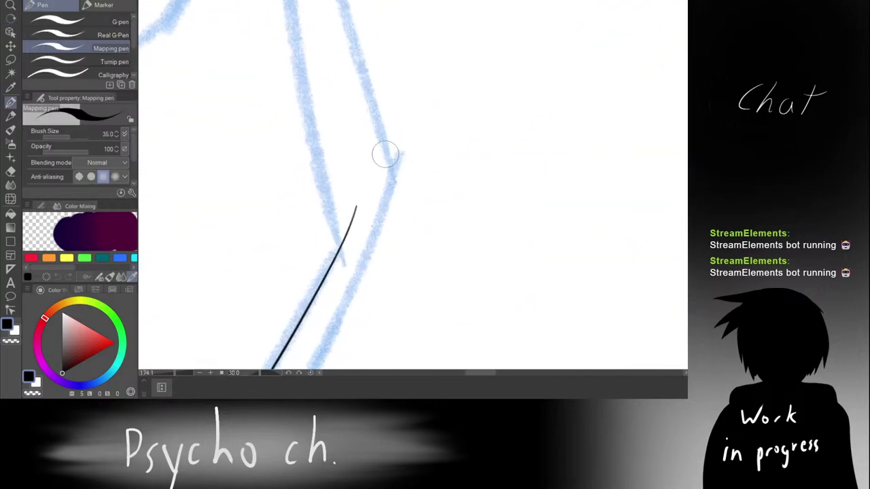
left_click_drag(389, 152, 342, 216)
key("ctrl+z")
left_click_drag(395, 150, 341, 224)
key("ctrl+z")
Step: Ink the torso edge from the knife arm's armpit down to the top of the side line
scroll(399, 171, "down", 7)
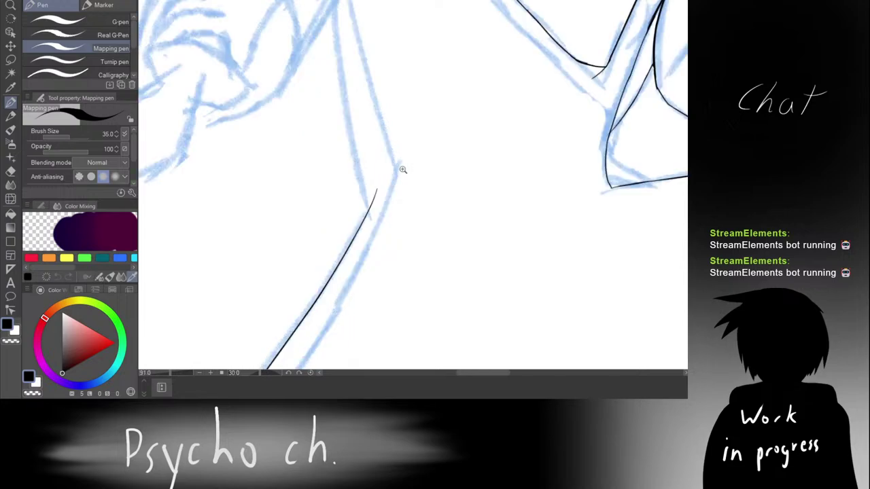
scroll(355, 109, "up", 2)
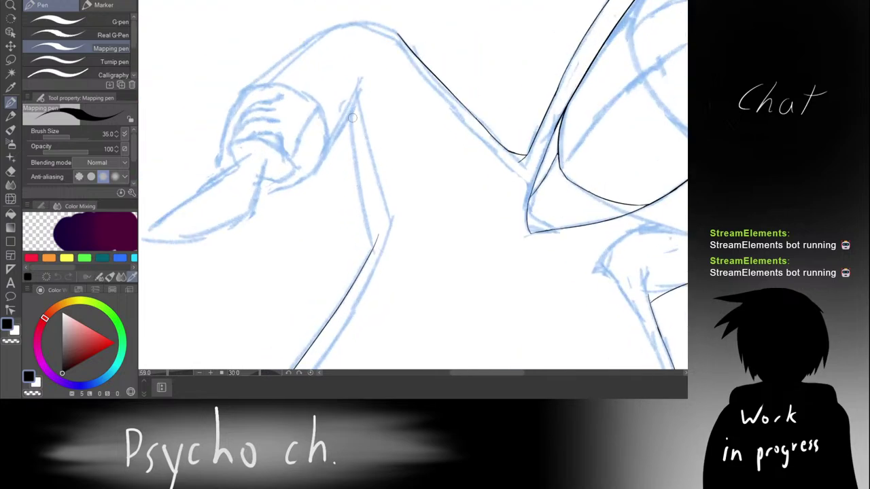
left_click_drag(352, 117, 371, 255)
key("ctrl+z")
left_click_drag(352, 118, 371, 254)
left_click_drag(352, 125, 377, 250)
key("ctrl+z")
mouse_move(353, 133)
left_mouse_down()
mouse_move(399, 296)
mouse_move(396, 318)
mouse_move(402, 182)
mouse_move(390, 172)
left_mouse_up()
Step: Erase the overshooting tip where the armpit line crosses the torso's side line, using the Hard eraser
scroll(399, 297, "up", 3)
scroll(375, 235, "up", 3)
key("e")
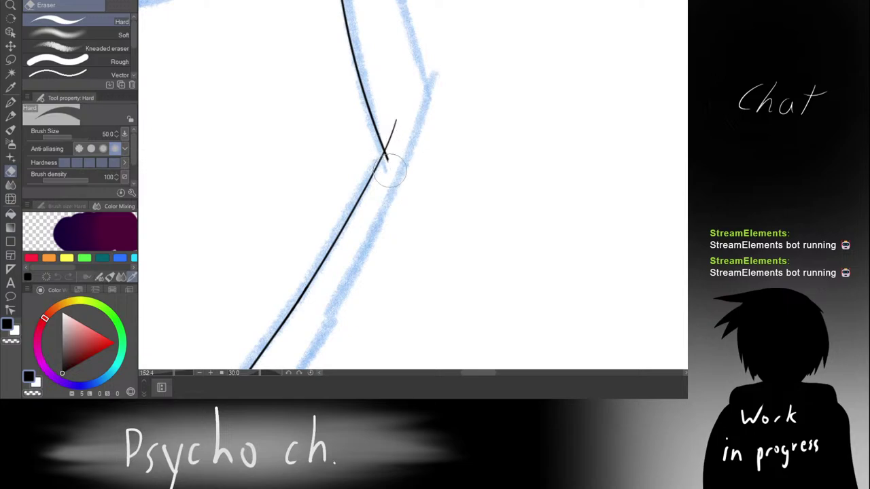
scroll(396, 132, "down", 6)
key("r")
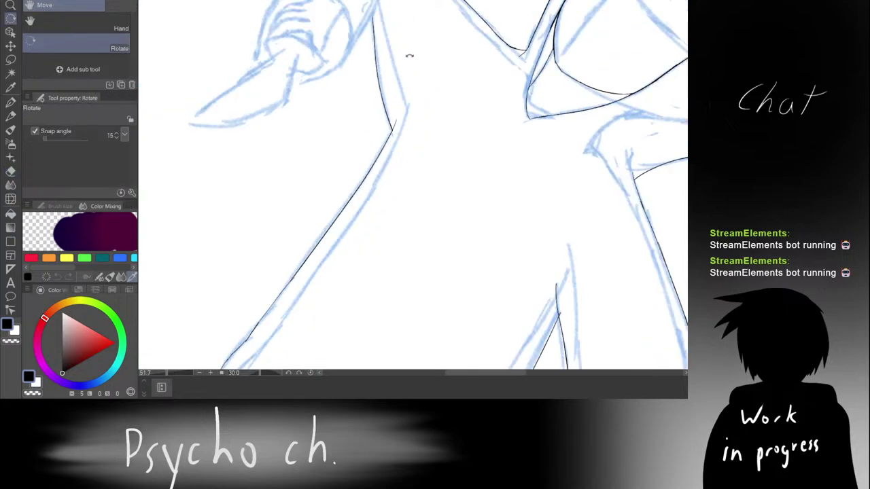
mouse_move(409, 56)
left_mouse_down()
mouse_move(341, 62)
mouse_move(426, 203)
left_mouse_up()
key("e")
scroll(346, 94, "down", 4)
scroll(345, 88, "up", 6)
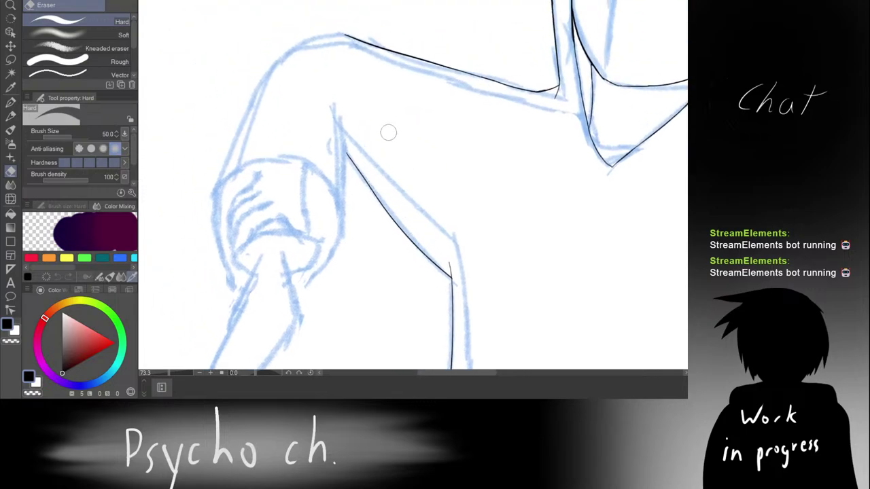
left_click_drag(346, 135, 364, 94)
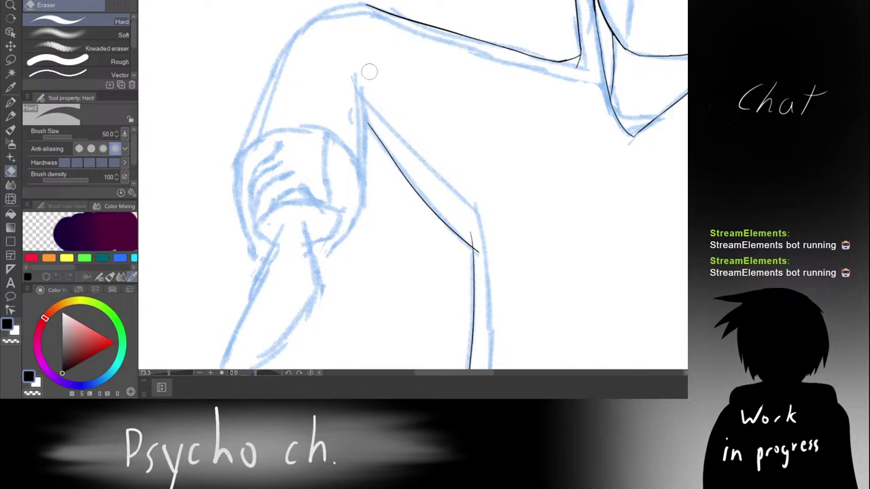
left_click(478, 254)
Step: Ink the knife arm's inner sleeve edge from the armpit down past the cuff and connect the torso line to it
key("p")
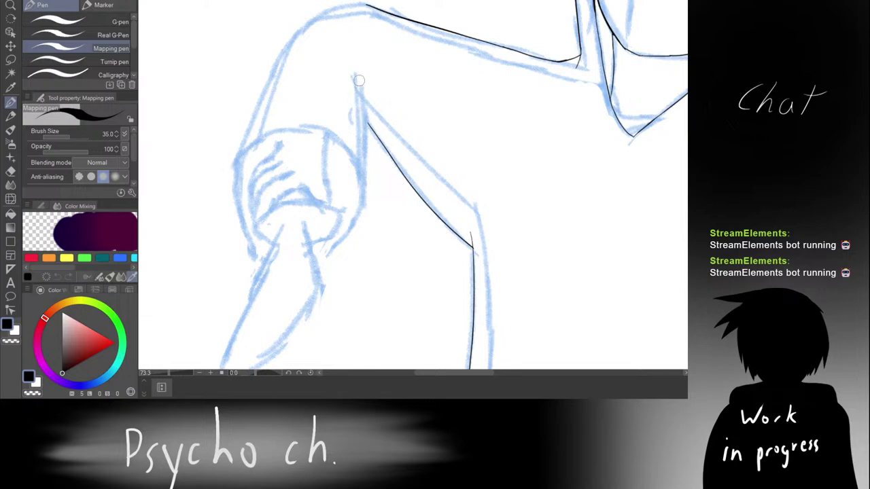
left_click_drag(355, 80, 361, 218)
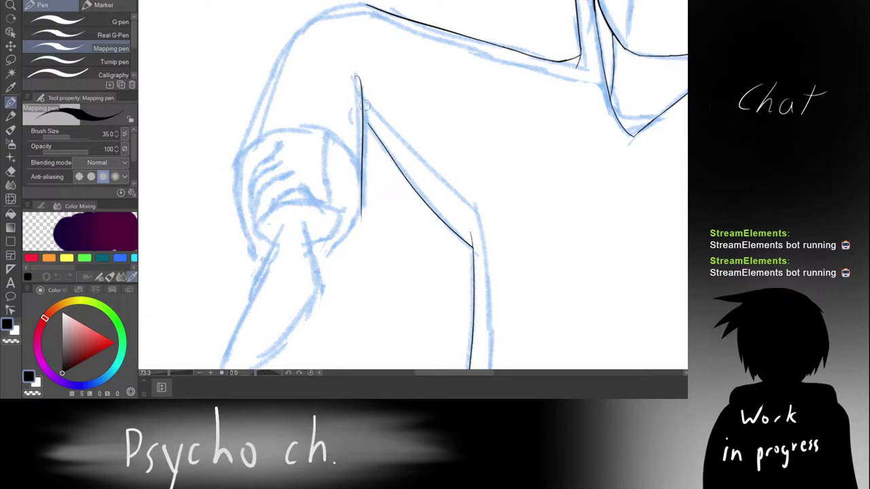
left_click(373, 104, "ctrl")
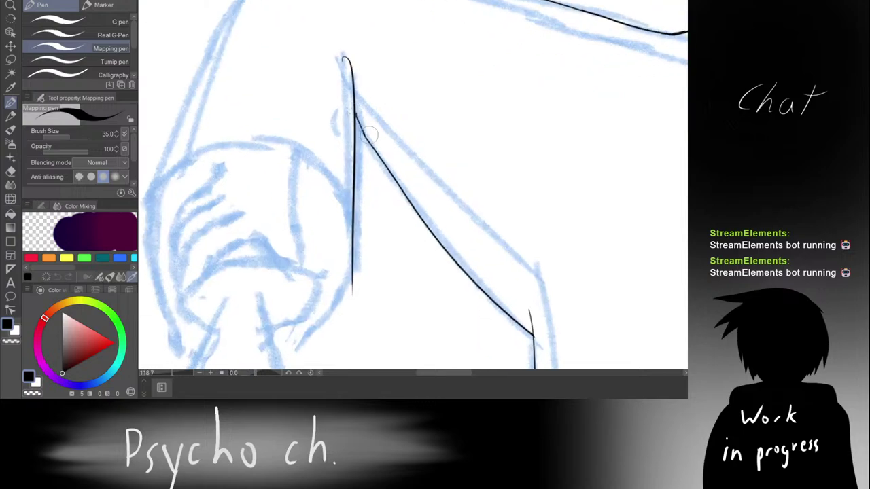
key("ctrl+z")
left_click_drag(358, 116, 386, 155)
scroll(348, 117, "up", 2)
scroll(340, 153, "down", 3)
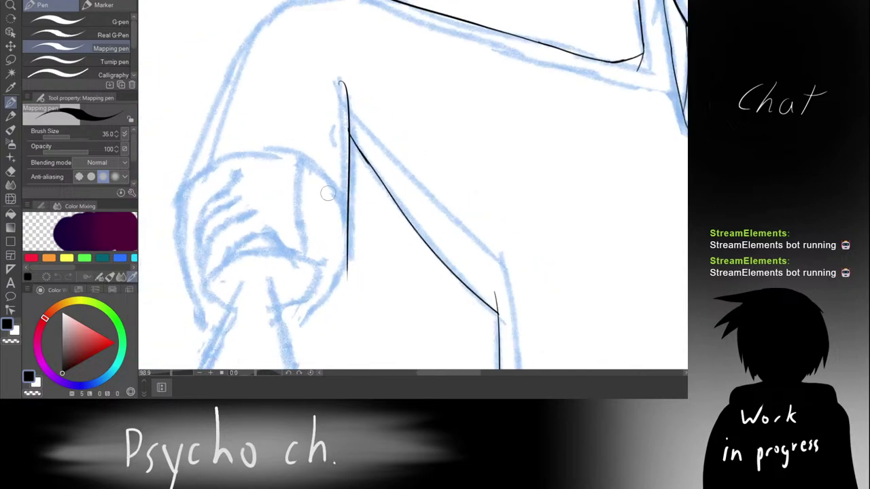
Step: Trim the thin lower tip of the inner sleeve edge with the Hard eraser
left_click_drag(328, 195, 352, 90)
key("e")
mouse_move(370, 164)
left_mouse_down()
mouse_move(365, 174)
mouse_move(367, 136)
left_mouse_up()
Step: Ink the upper edge of the knife arm's cuff as a curve running into the inner sleeve edge
key("p")
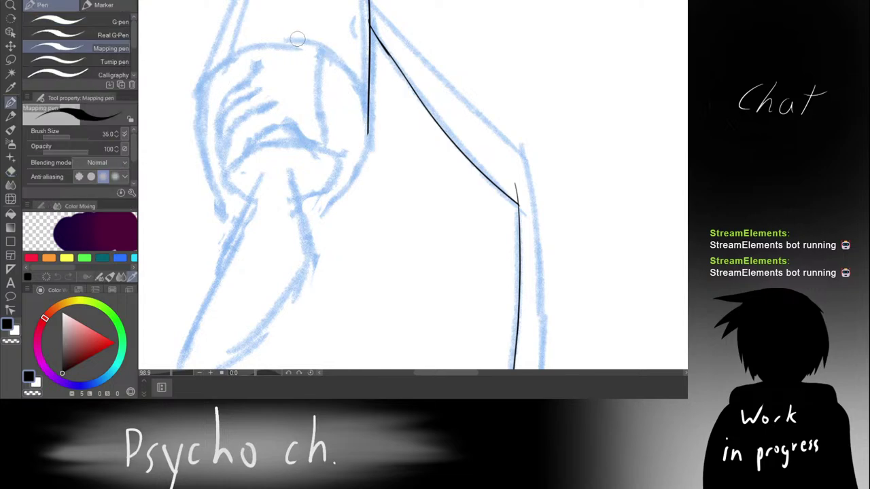
left_click_drag(297, 38, 348, 95)
key("ctrl+z")
key("ctrl+z")
mouse_move(285, 39)
left_mouse_down()
mouse_move(342, 63)
mouse_move(331, 56)
mouse_move(348, 99)
left_mouse_up()
key("ctrl+z")
key("ctrl+z")
left_click_drag(281, 49, 365, 93)
key("ctrl+z")
left_click_drag(295, 39, 363, 87)
key("ctrl+z")
left_click_drag(302, 42, 343, 70)
Step: Try to continue the knife arm's cuff side downward from the tip of the inner sleeve edge
key("h")
mouse_move(477, 102)
left_mouse_down()
mouse_move(371, 79)
mouse_move(358, 173)
mouse_move(360, 158)
mouse_move(366, 193)
left_mouse_up()
scroll(389, 75, "up", 5)
key("ctrl+z")
key("e")
key("p")
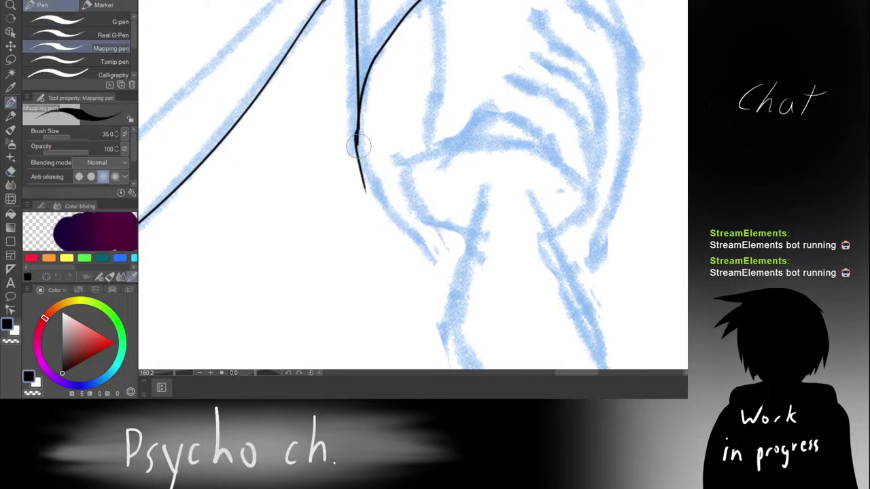
key("ctrl+z")
left_click_drag(358, 146, 389, 243)
key("ctrl+z")
left_click_drag(358, 146, 380, 221)
key("ctrl+z")
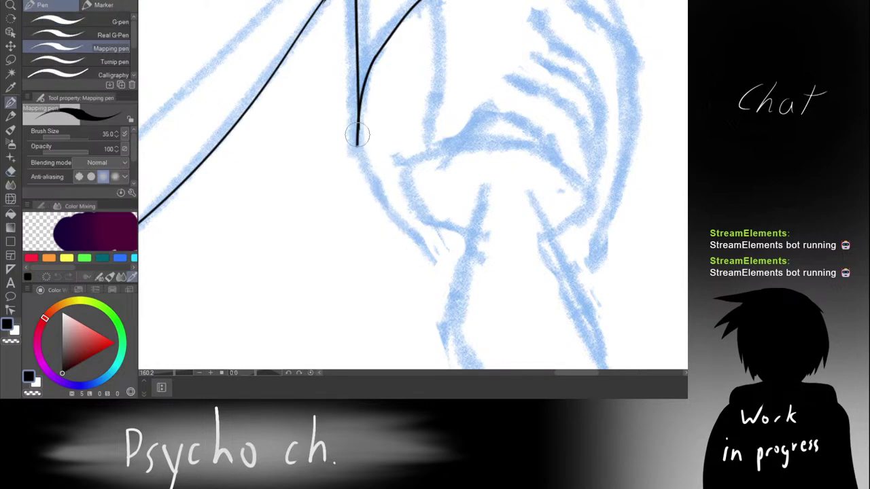
Step: Shorten the tip where the sleeve and cuff lines meet, and try short strokes curving down from it
key("e")
key("p")
left_click_drag(356, 126, 363, 185)
mouse_move(360, 116)
left_mouse_down()
mouse_move(384, 209)
mouse_move(363, 145)
mouse_move(373, 190)
left_mouse_up()
key("ctrl+z")
key("ctrl+z")
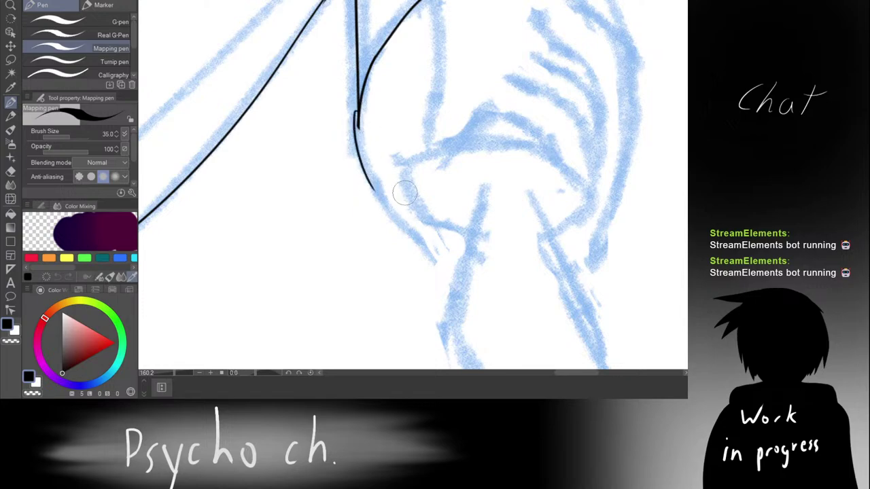
key("ctrl+z")
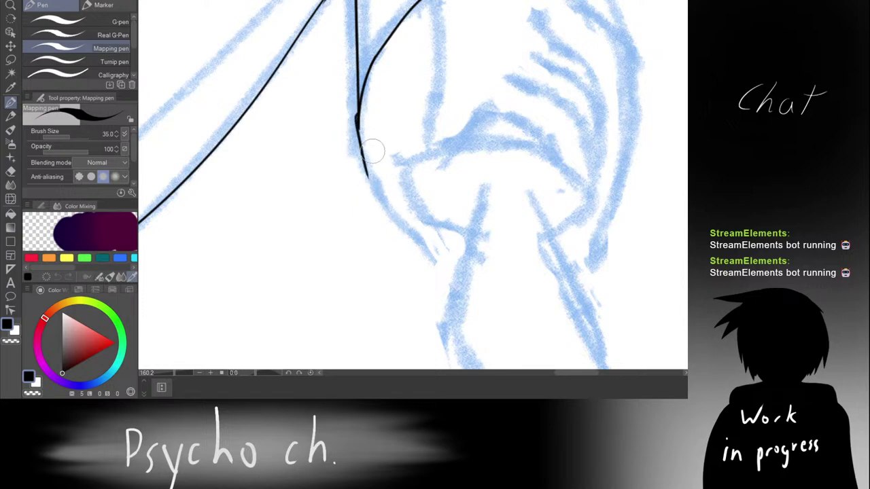
key("e")
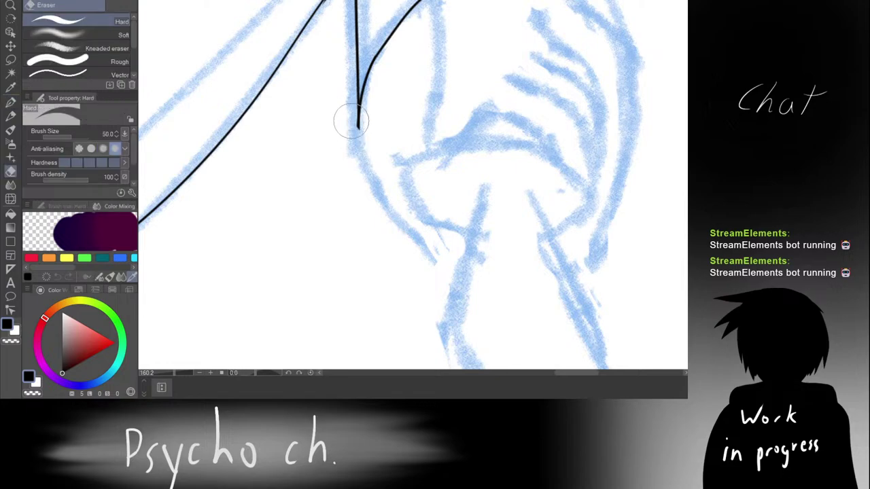
Step: Try to ink the cuff's side in one long curve from the shortened tip down to the cuff opening
key("p")
left_click_drag(358, 122, 367, 170)
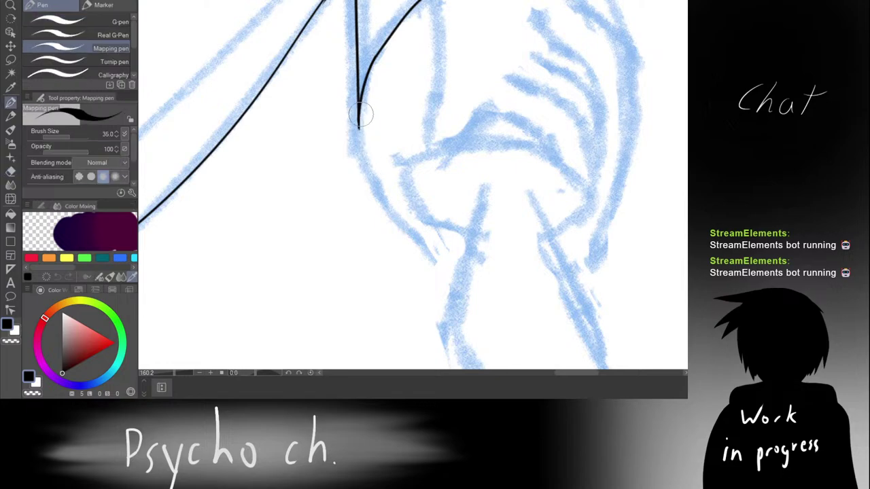
left_click_drag(358, 123, 418, 223)
key("ctrl+z")
left_click_drag(360, 123, 424, 249)
key("ctrl+z")
left_click_drag(360, 125, 436, 254)
key("ctrl+z")
left_click_drag(360, 124, 407, 232)
key("ctrl+z")
left_click_drag(360, 127, 412, 218)
key("ctrl+z")
left_click_drag(360, 126, 416, 238)
key("ctrl+z")
Step: Try to ink the knife arm's cuff side with short curved strokes running down from the tip
left_click_drag(360, 130, 383, 193)
left_click_drag(362, 131, 401, 213)
key("ctrl+z")
left_click_drag(362, 132, 393, 203)
left_click_drag(376, 147, 336, 128)
key("shift+space")
left_click_drag(351, 68, 469, 43)
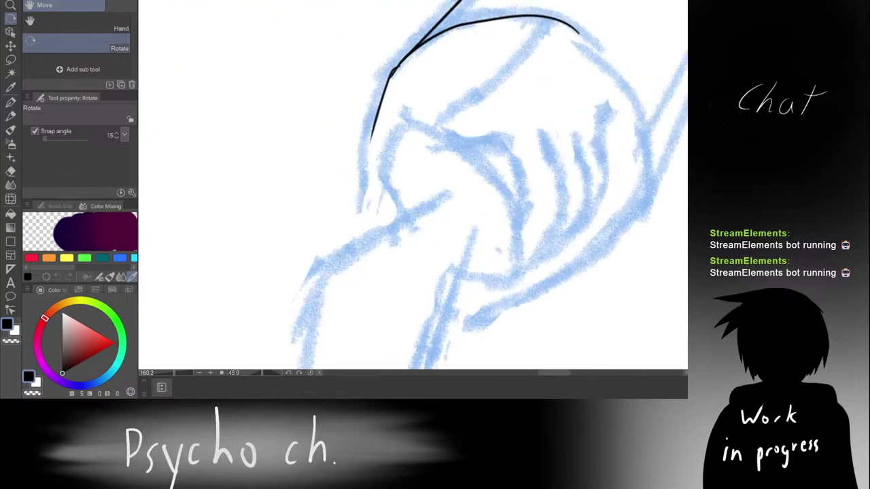
key("ctrl+z")
Step: Ink the inner side of the knife arm's cuff as one smooth curve from the tip down to the cuff opening
mouse_move(392, 74)
left_mouse_down()
mouse_move(377, 102)
mouse_move(358, 197)
mouse_move(367, 195)
mouse_move(364, 237)
left_mouse_up()
key("ctrl+z")
key("ctrl+z")
key("ctrl+z")
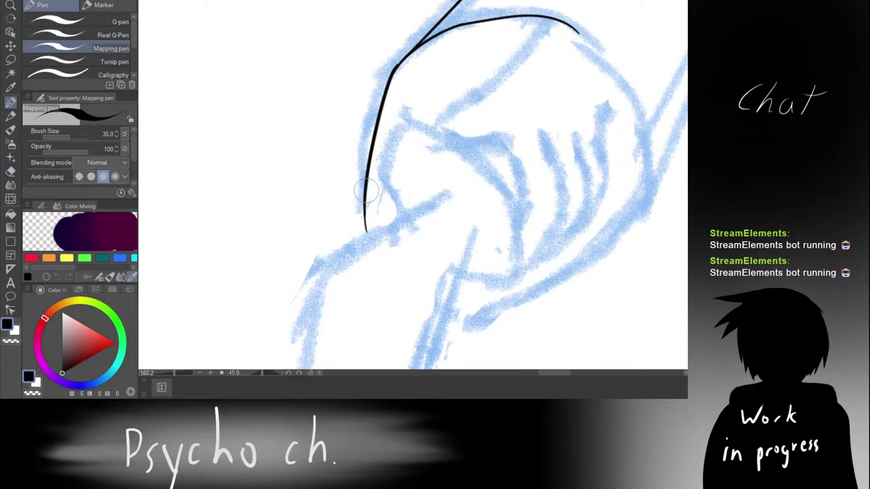
Step: Extend the cuff's upper edge around toward the outer side of the sleeve, following the sketch
left_click_drag(466, 86, 417, 65)
key("h")
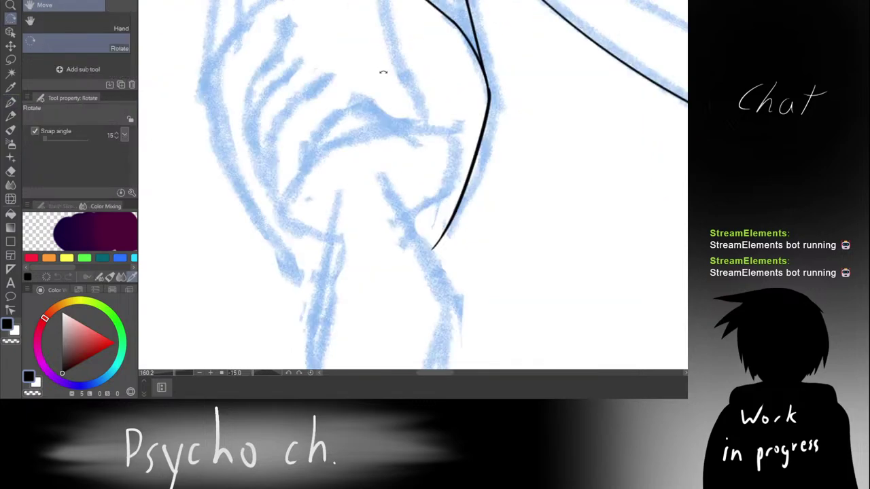
left_click_drag(365, 130, 463, 207)
mouse_move(460, 95)
left_mouse_down()
mouse_move(417, 80)
mouse_move(409, 42)
mouse_move(353, 96)
left_mouse_up()
key("p")
key("ctrl+z")
key("ctrl+z")
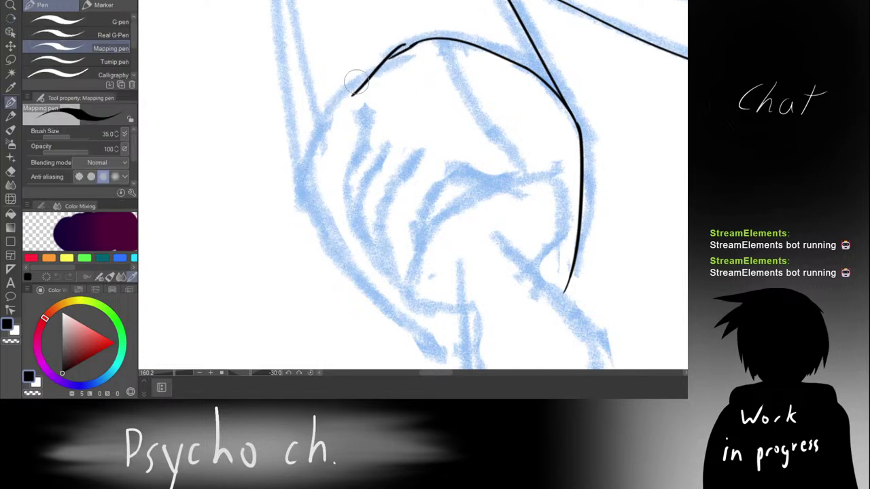
key("ctrl+z")
mouse_move(413, 43)
left_mouse_down()
mouse_move(345, 103)
mouse_move(313, 184)
left_mouse_up()
key("ctrl+z")
key("ctrl+z")
mouse_move(354, 83)
left_mouse_down()
mouse_move(320, 212)
mouse_move(338, 248)
left_mouse_up()
key("ctrl+z")
Step: Try to continue the cuff's outer side with long curves toward the opening
key("r")
mouse_move(337, 107)
left_mouse_down()
mouse_move(361, 90)
mouse_move(469, 92)
left_mouse_up()
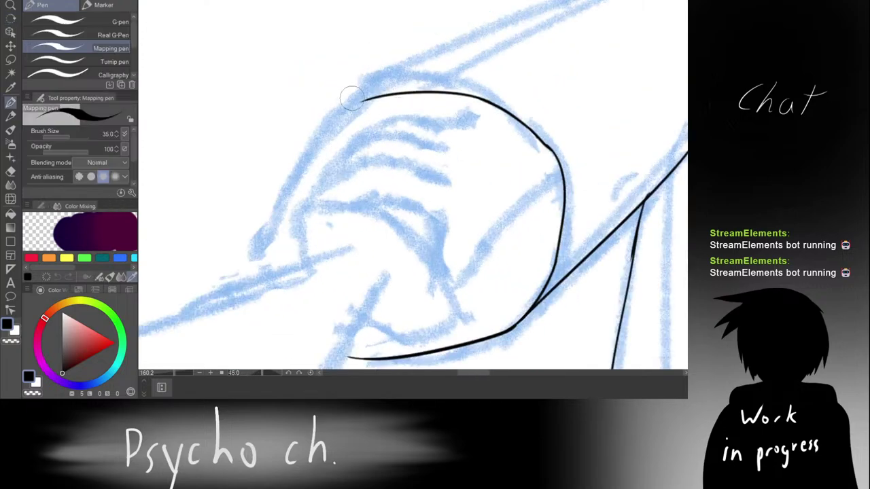
key("space")
left_click_drag(332, 127, 411, 41)
left_click_drag(335, 162, 396, 52)
key("ctrl+z")
mouse_move(445, 14)
left_mouse_down()
mouse_move(380, 72)
mouse_move(412, 41)
mouse_move(335, 176)
left_mouse_up()
key("ctrl+z")
key("ctrl+z")
key("ctrl+z")
key("ctrl+z")
Step: Ink the cuff's outer side from the end of the upper edge curve down to the opening beside the knife
mouse_move(361, 136)
left_mouse_down()
mouse_move(337, 175)
mouse_move(347, 167)
left_mouse_up()
key("ctrl+z")
key("ctrl+z")
left_click_drag(361, 134, 346, 168)
key("ctrl+z")
left_click_drag(360, 138, 347, 189)
key("ctrl+z")
Step: Try to ink the knife arm's outer sleeve edge from the cuff up toward the elbow
mouse_move(460, 112)
left_mouse_down()
mouse_move(447, 67)
mouse_move(340, 99)
mouse_move(384, 94)
left_mouse_up()
left_click_drag(384, 93, 394, 275)
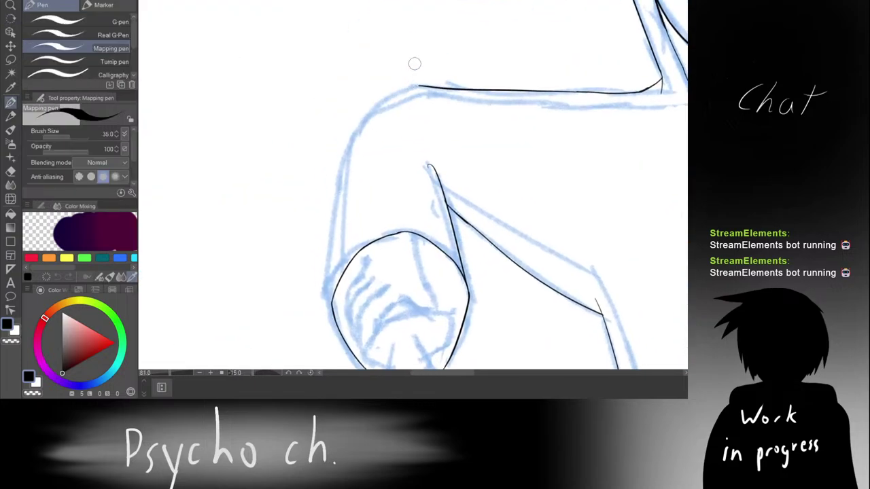
left_click_drag(330, 293, 336, 210)
key("ctrl+z")
left_click_drag(331, 299, 338, 155)
key("ctrl+z")
mouse_move(331, 276)
left_mouse_down()
mouse_move(336, 156)
mouse_move(334, 281)
left_mouse_up()
key("ctrl+z")
key("ctrl+z")
scroll(332, 252, "down", 3)
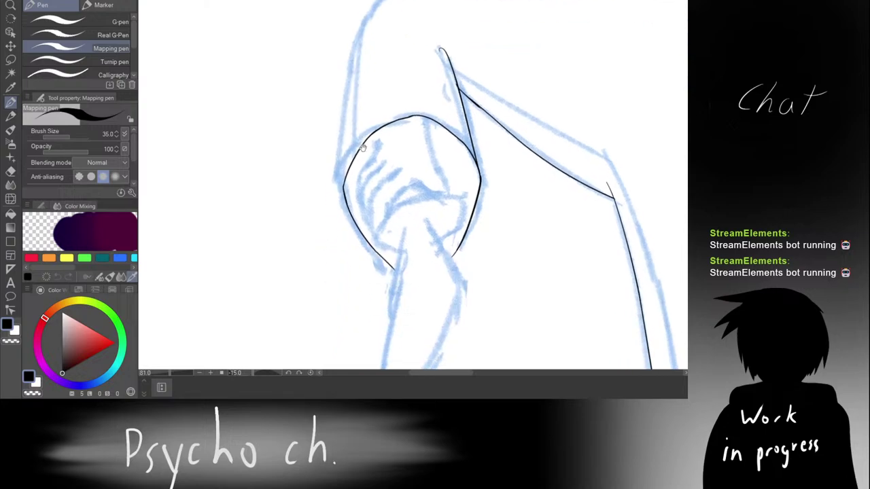
mouse_move(362, 81)
left_mouse_down()
mouse_move(350, 203)
mouse_move(364, 71)
mouse_move(346, 130)
mouse_move(310, 142)
left_mouse_up()
key("ctrl+z")
key("ctrl+z")
key("h")
key("ctrl+z")
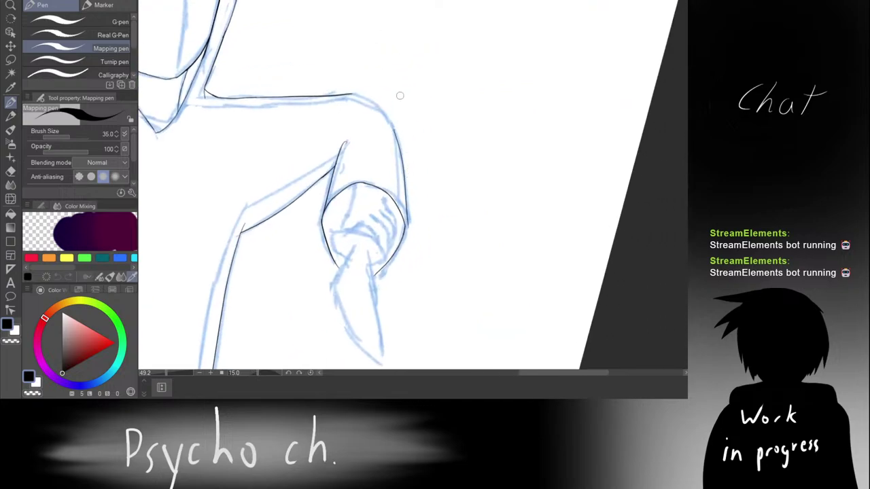
Step: Ink the knife arm's outer forearm edge as a nearly straight line from the cuff up past the elbow
key("r")
left_click_drag(399, 95, 510, 89)
key("p")
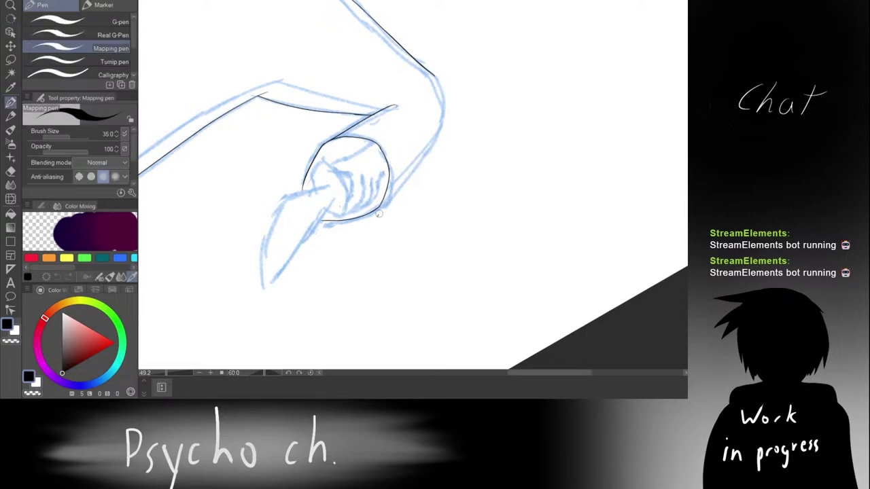
left_click_drag(393, 193, 459, 107)
scroll(443, 83, "up", 4)
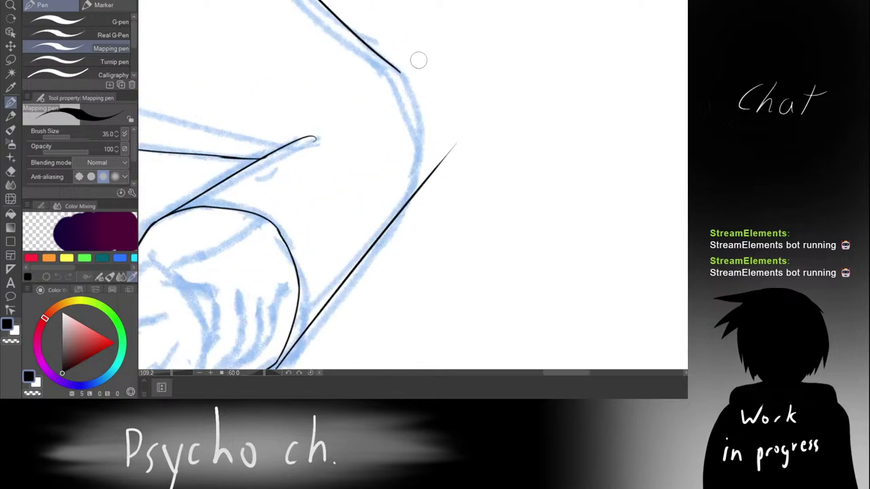
Step: Erase the forearm line's overshoot beyond the elbow, back to where it meets the sketched curve
key("h")
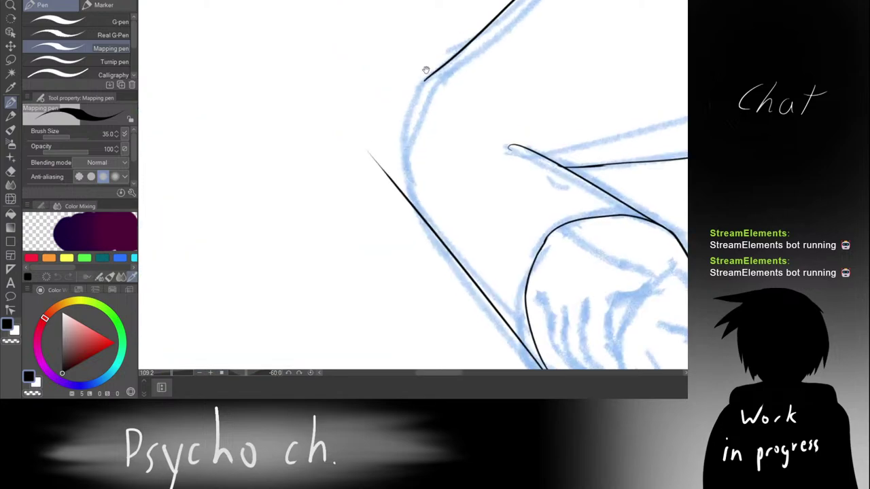
scroll(425, 72, "up", 2)
key("e")
left_click_drag(341, 203, 357, 231)
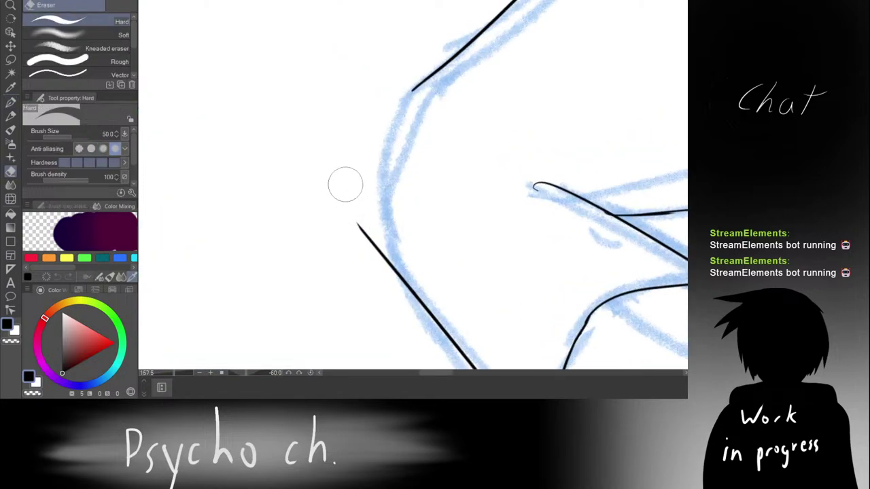
mouse_move(344, 184)
left_mouse_down()
mouse_move(374, 245)
mouse_move(395, 247)
left_mouse_up()
Step: Ink the knife arm's elbow as a rounded curve joining the end of the shoulder line to the forearm line
key("p")
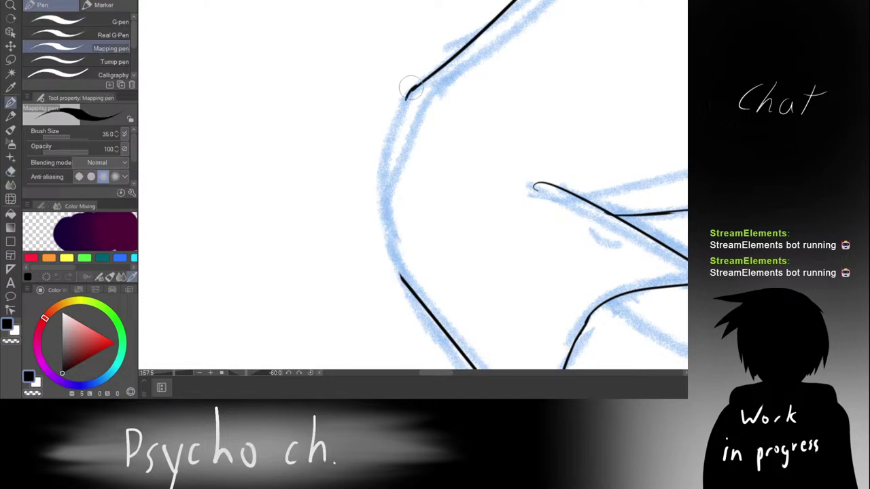
mouse_move(410, 88)
left_mouse_down()
mouse_move(395, 123)
mouse_move(400, 189)
left_mouse_up()
key("ctrl+z")
left_click_drag(401, 111, 393, 196)
key("ctrl+z")
mouse_move(396, 111)
left_mouse_down()
mouse_move(385, 200)
mouse_move(408, 288)
left_mouse_up()
key("ctrl+z")
key("ctrl+z")
mouse_move(397, 110)
left_mouse_down()
mouse_move(381, 181)
mouse_move(386, 204)
left_mouse_up()
key("ctrl+z")
key("ctrl+z")
left_click_drag(381, 174, 407, 296)
key("ctrl+z")
left_click_drag(386, 224, 409, 287)
key("ctrl+z")
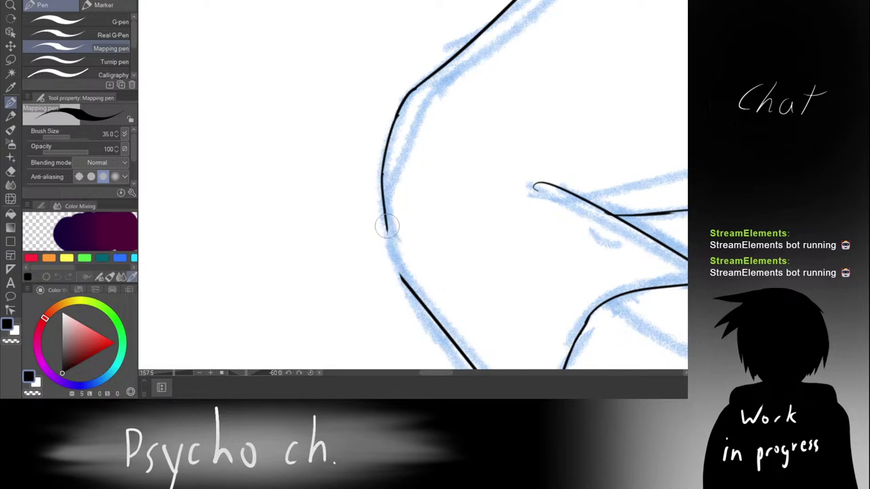
left_click_drag(386, 227, 400, 273)
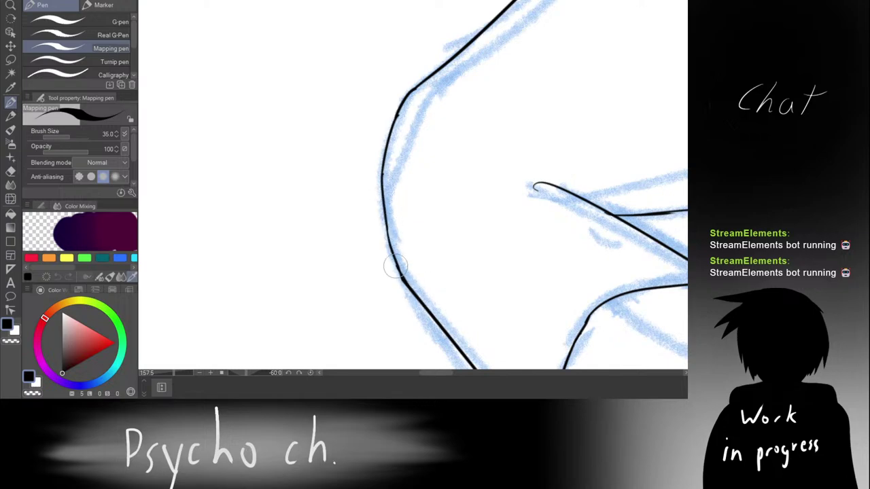
Step: Clean up the joint where the elbow curve meets the forearm line with the hard eraser
scroll(395, 266, "up", 2)
left_click_drag(400, 239, 398, 198)
key("e")
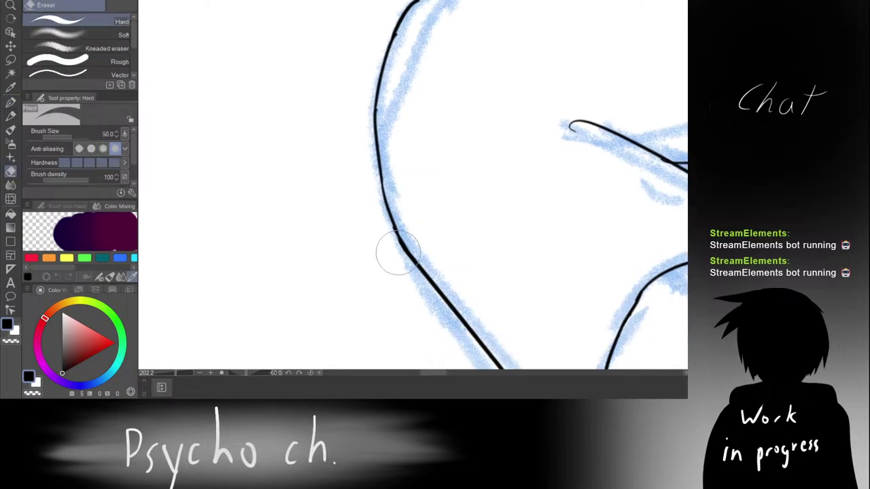
left_click_drag(398, 252, 392, 243)
Step: Examine the whole figure and the inked torso side, sleeves and cuffs from several view angles
left_click_drag(403, 204, 341, 163)
mouse_move(386, 129)
left_mouse_down()
mouse_move(522, 75)
mouse_move(458, 114)
left_mouse_up()
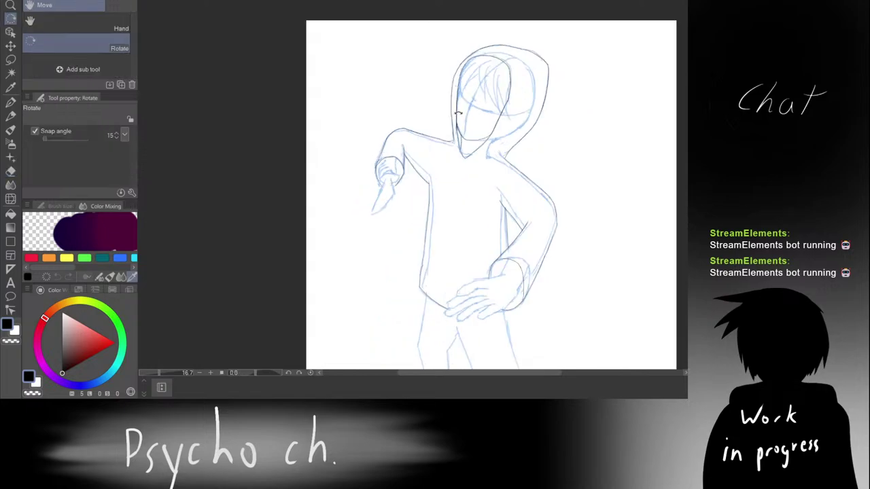
left_click_drag(496, 195, 454, 139)
scroll(454, 138, "up", 5)
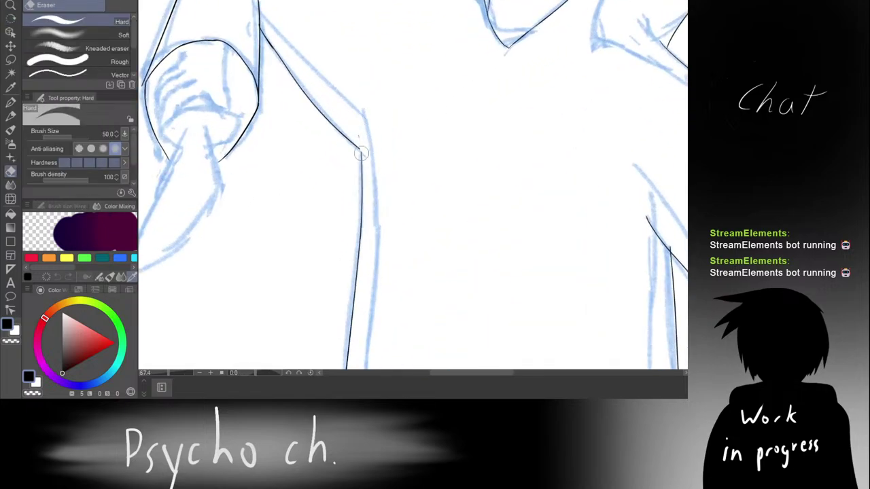
key("p")
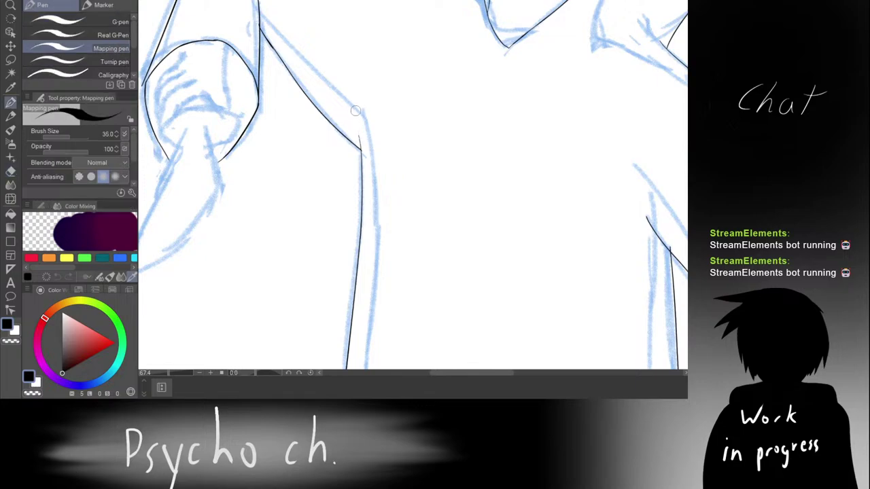
left_click_drag(376, 88, 380, 314)
left_click_drag(453, 223, 463, 151)
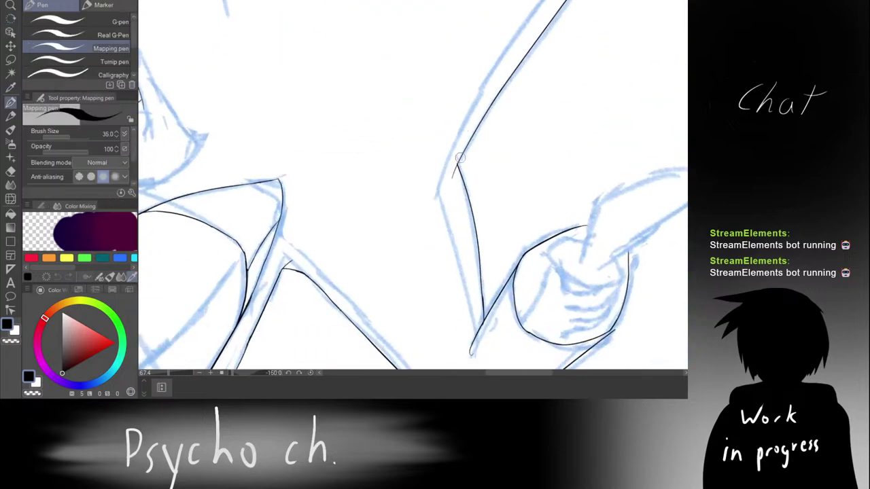
key("r")
left_click_drag(491, 97, 336, 319)
scroll(450, 148, "down", 5)
key("r")
left_click_drag(483, 144, 377, 94)
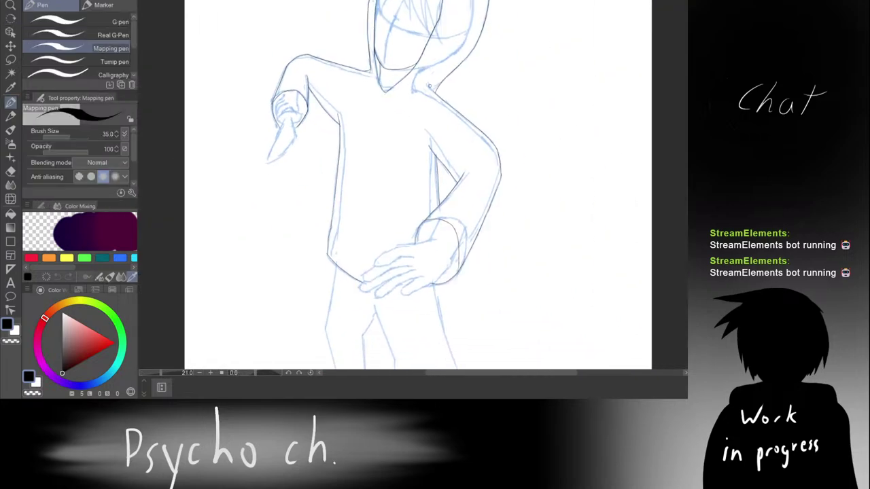
left_click_drag(455, 157, 455, 59)
scroll(449, 165, "up", 2)
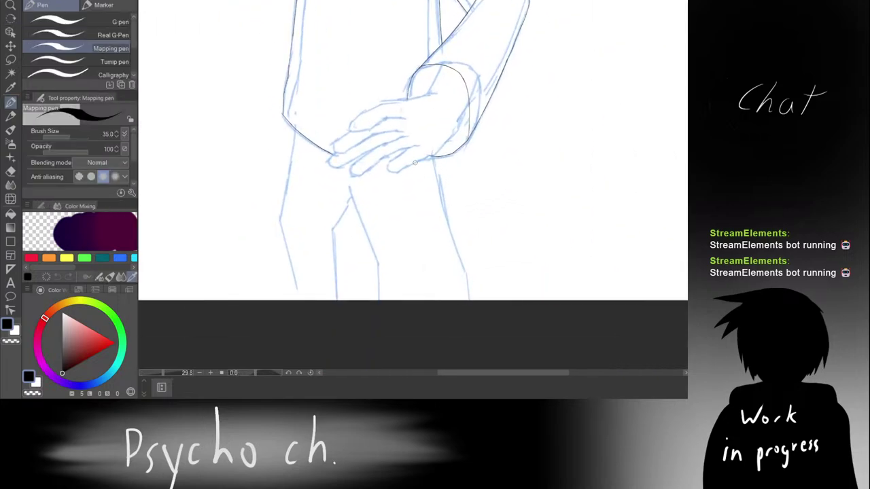
Step: Ink the hoodie's bottom hem as a gentle curve from the fingertips across the hand to below the cuff
left_click_drag(371, 97, 413, 100)
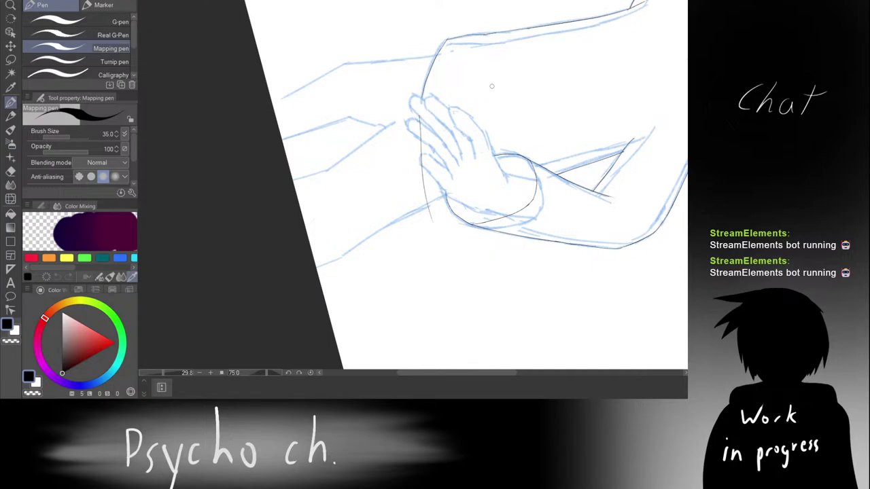
key("t")
key("ctrl+z")
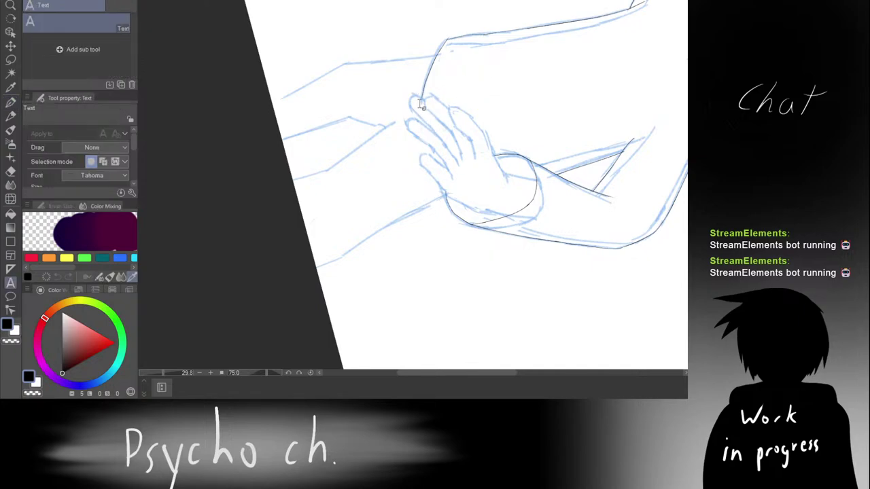
key("p")
left_click_drag(419, 114, 430, 200)
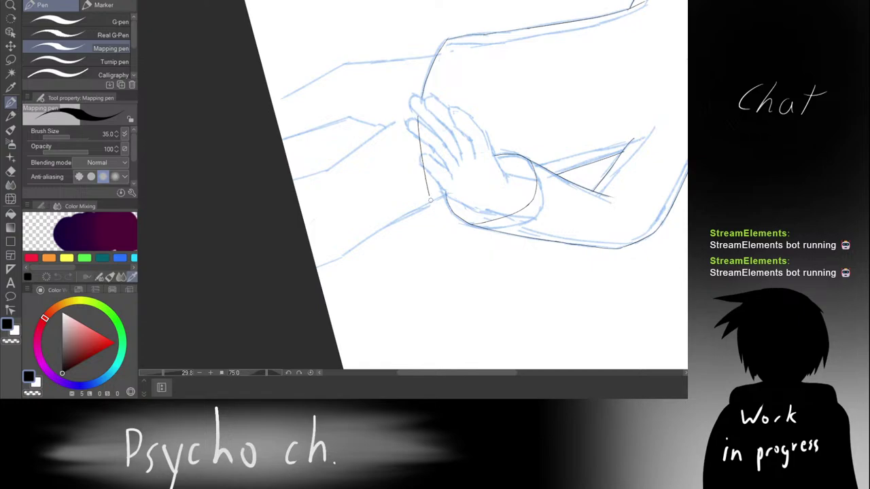
key("ctrl+z")
key("ctrl+shift+z")
Step: Try to connect the underside of the resting arm's cuff to the hem's end with a short side line
key("r")
mouse_move(496, 68)
left_mouse_down()
mouse_move(395, 80)
mouse_move(348, 102)
left_mouse_up()
key("p")
left_click_drag(448, 94, 450, 99)
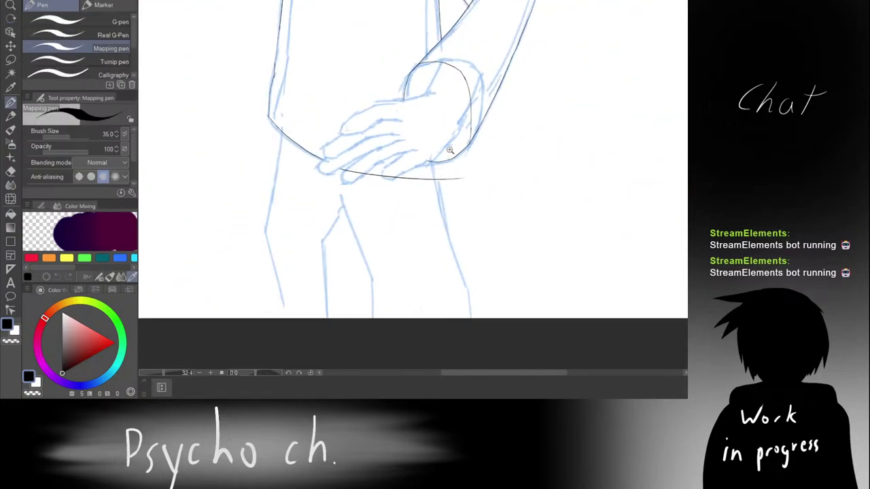
mouse_move(450, 150)
left_mouse_down()
mouse_move(479, 152)
mouse_move(490, 216)
left_mouse_up()
key("ctrl+z")
key("ctrl+z")
left_click_drag(486, 160, 492, 257)
key("ctrl+z")
left_click_drag(485, 163, 489, 249)
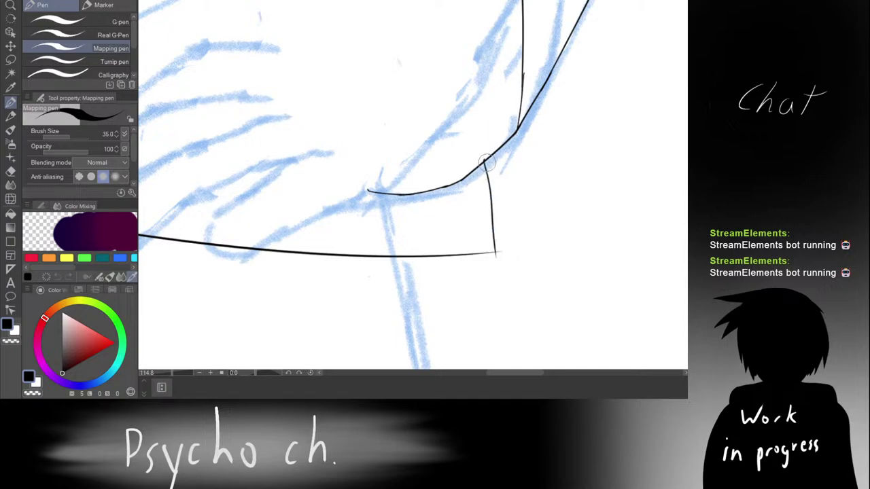
key("ctrl+z")
left_click_drag(488, 163, 503, 295)
key("ctrl+z")
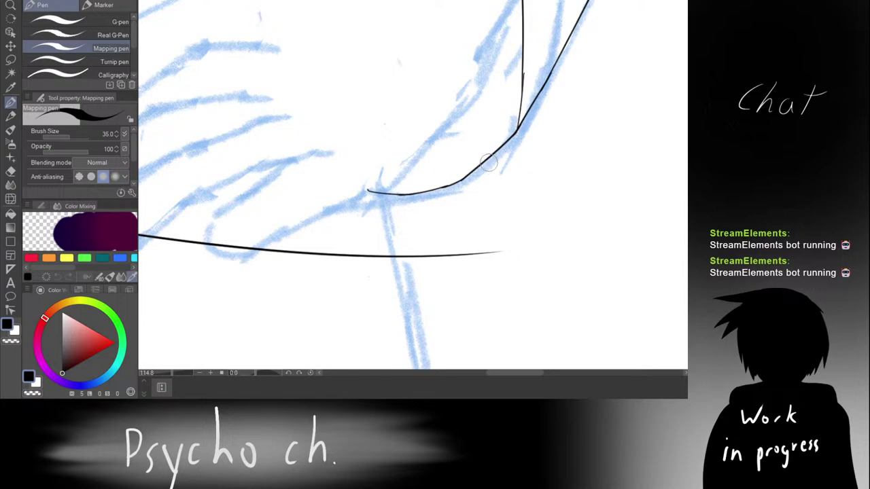
Step: Ink the hoodie's short side edge from the underside of the resting arm's cuff down to the hem's end
left_click_drag(488, 163, 506, 307)
key("ctrl+z")
left_click_drag(488, 160, 507, 299)
key("ctrl+z")
mouse_move(489, 162)
left_mouse_down()
mouse_move(496, 224)
mouse_move(507, 279)
left_mouse_up()
key("ctrl+z")
mouse_move(490, 156)
left_mouse_down()
mouse_move(499, 279)
mouse_move(496, 249)
left_mouse_up()
key("e")
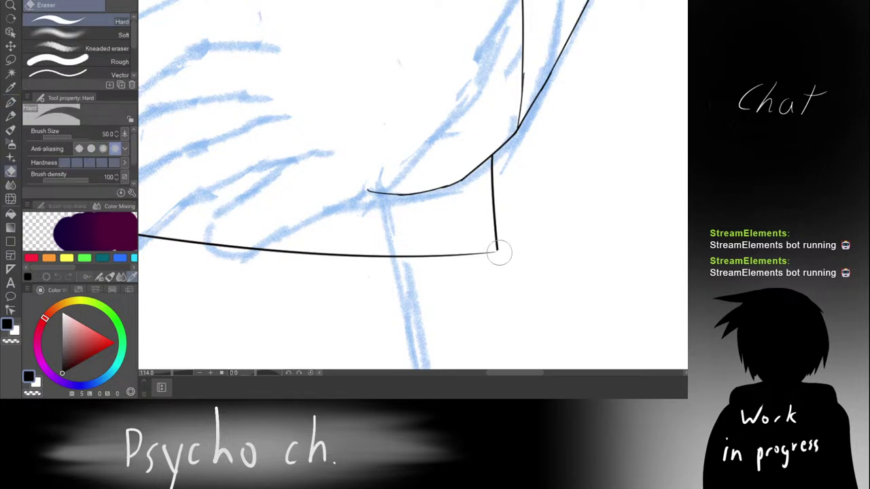
left_click_drag(497, 210, 428, 210)
key("p")
left_click_drag(496, 210, 530, 207)
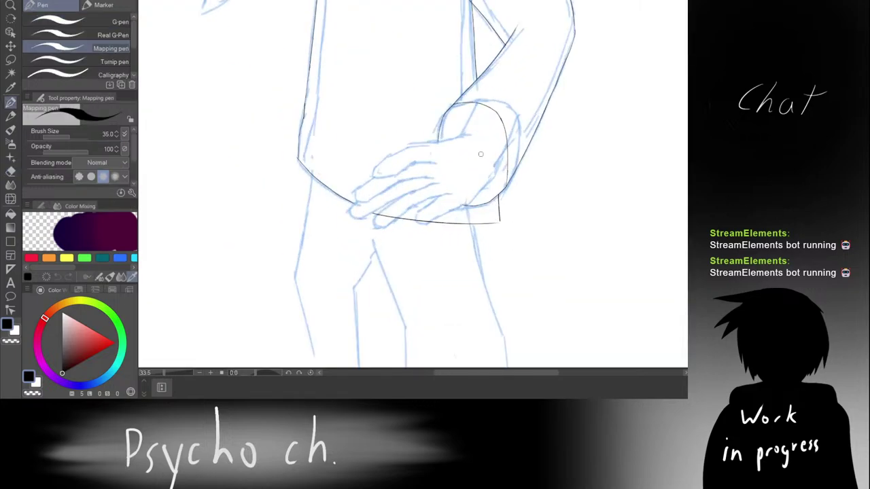
Step: Try to round off the hem's end with a curve bending toward the resting arm's sleeve
key("shift+space")
left_click_drag(529, 101, 604, 290)
key("shift+space")
left_click_drag(545, 92, 586, 221)
scroll(375, 248, "up", 5)
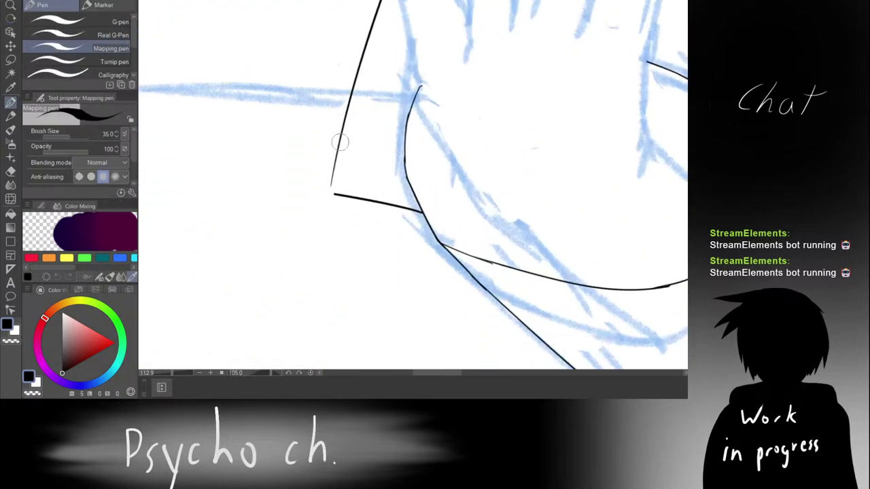
mouse_move(340, 129)
left_mouse_down()
mouse_move(332, 187)
mouse_move(344, 156)
mouse_move(368, 238)
left_mouse_up()
key("ctrl+z")
key("ctrl+z")
left_click_drag(345, 121, 388, 233)
key("ctrl+z")
Step: Redraw the end of the hoodie's hem as one smooth curve running past the short side edge
left_click_drag(370, 31, 358, 82)
key("ctrl+z")
left_click_drag(372, 27, 393, 298)
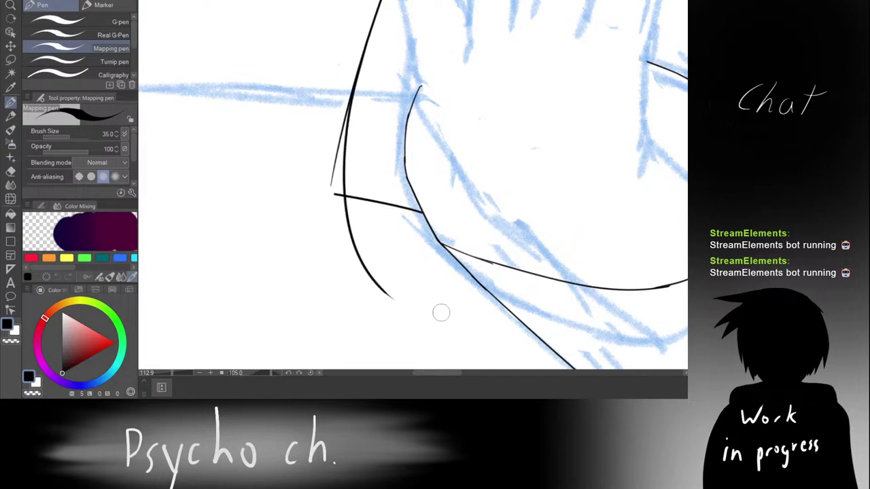
Step: Erase the old hem stroke beside the new curve and trim the overrun beyond the side edge
key("e")
mouse_move(338, 199)
left_mouse_down()
mouse_move(330, 171)
mouse_move(338, 134)
left_mouse_up()
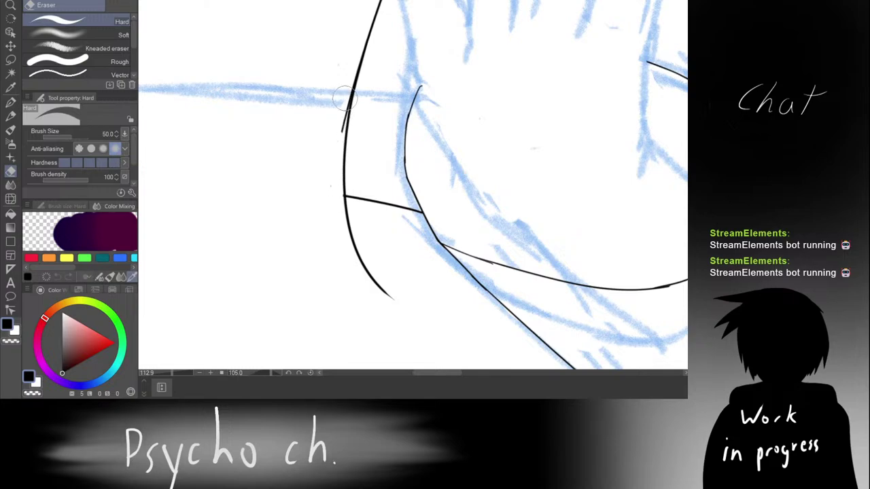
key("ctrl+z")
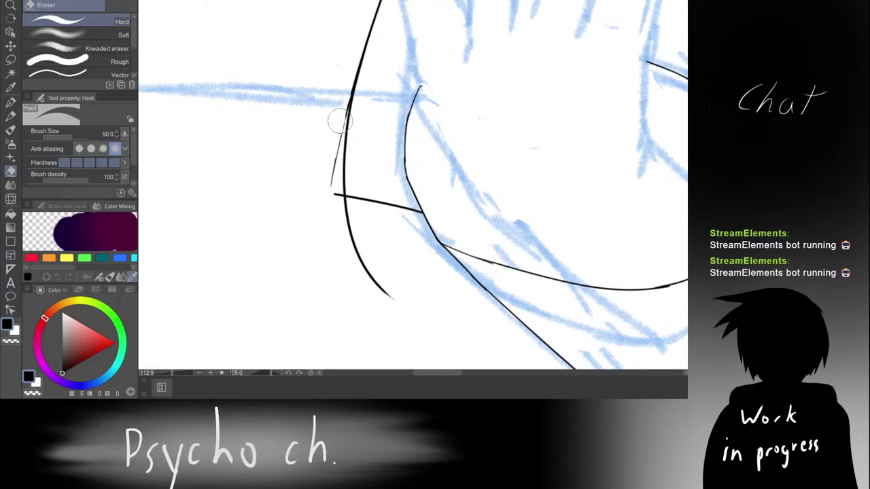
mouse_move(345, 106)
left_mouse_down()
mouse_move(332, 181)
mouse_move(332, 171)
mouse_move(340, 190)
left_mouse_up()
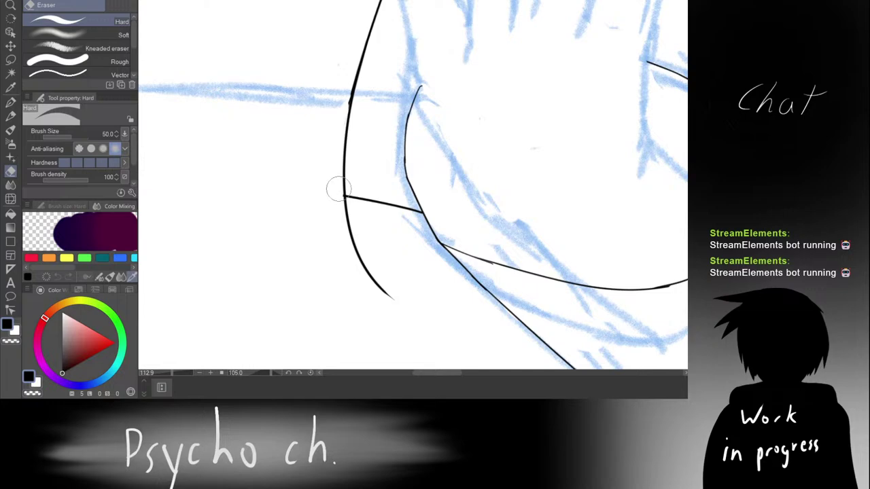
left_click_drag(337, 285, 358, 178)
scroll(363, 206, "up", 3)
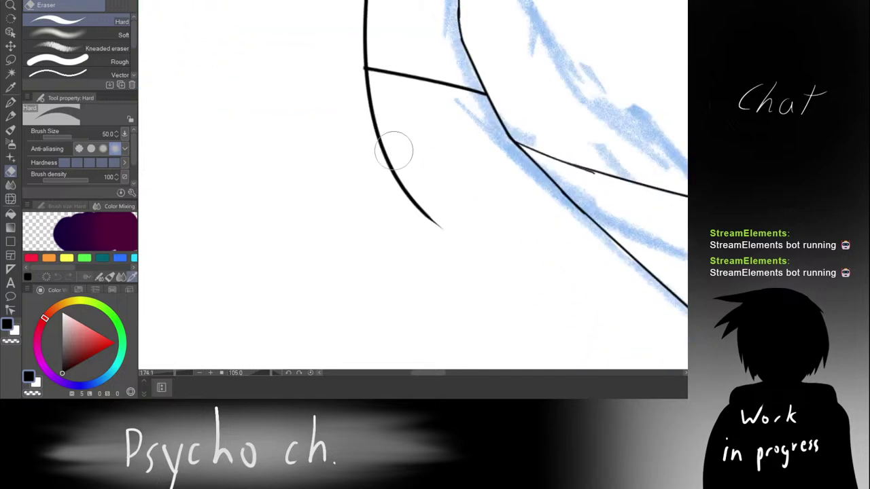
mouse_move(393, 150)
left_mouse_down()
mouse_move(408, 194)
mouse_move(394, 152)
mouse_move(410, 192)
mouse_move(393, 174)
left_mouse_up()
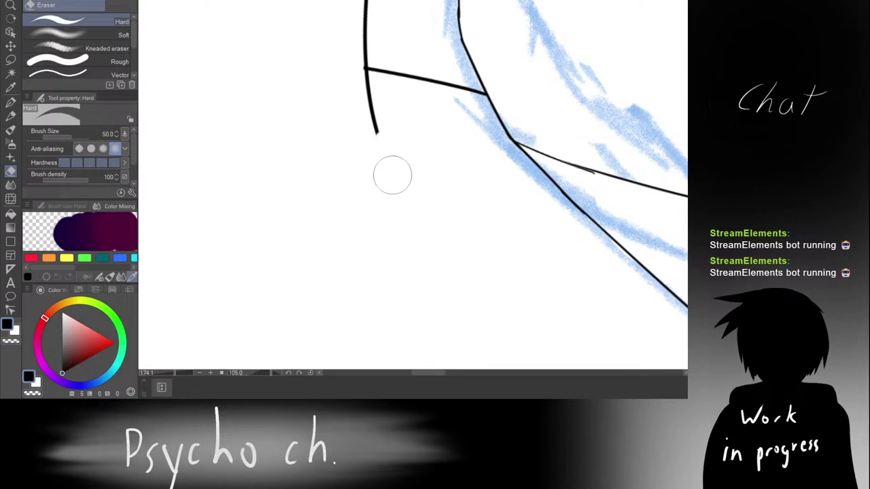
Step: Erase the hem line where it crosses the fingertips of the resting hand
mouse_move(387, 97)
left_mouse_down()
mouse_move(374, 148)
mouse_move(362, 76)
mouse_move(295, 54)
mouse_move(262, 149)
left_mouse_up()
scroll(388, 93, "down", 10)
key("r")
mouse_move(324, 100)
left_mouse_down()
mouse_move(297, 126)
mouse_move(445, 87)
left_mouse_up()
key("p")
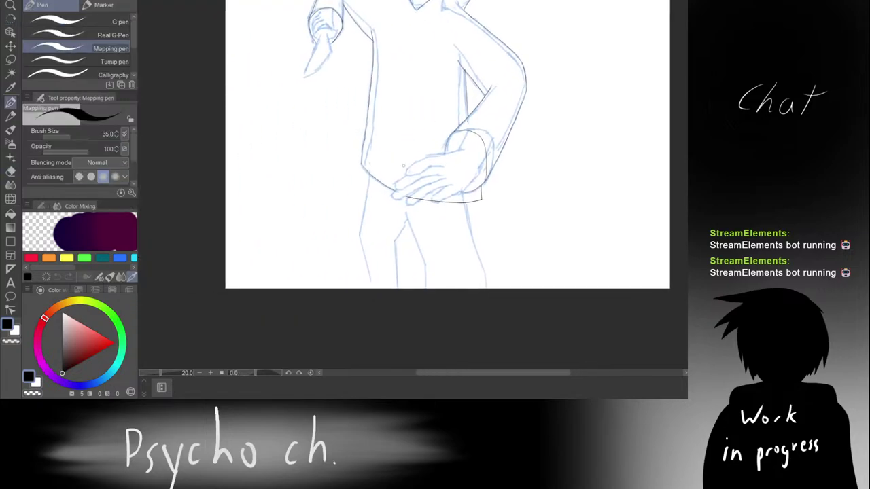
left_click_drag(403, 166, 428, 95)
left_click_drag(415, 134, 412, 80)
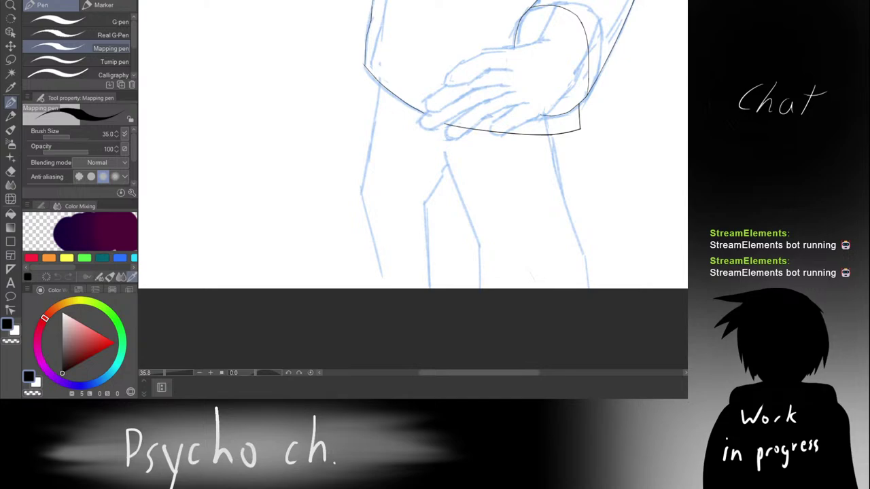
mouse_move(371, 172)
left_mouse_down()
mouse_move(360, 182)
mouse_move(321, 176)
left_mouse_up()
left_click_drag(439, 178, 483, 112)
left_click_drag(482, 113, 423, 175)
key("e")
mouse_move(396, 142)
left_mouse_down()
mouse_move(390, 141)
mouse_move(409, 152)
left_mouse_up()
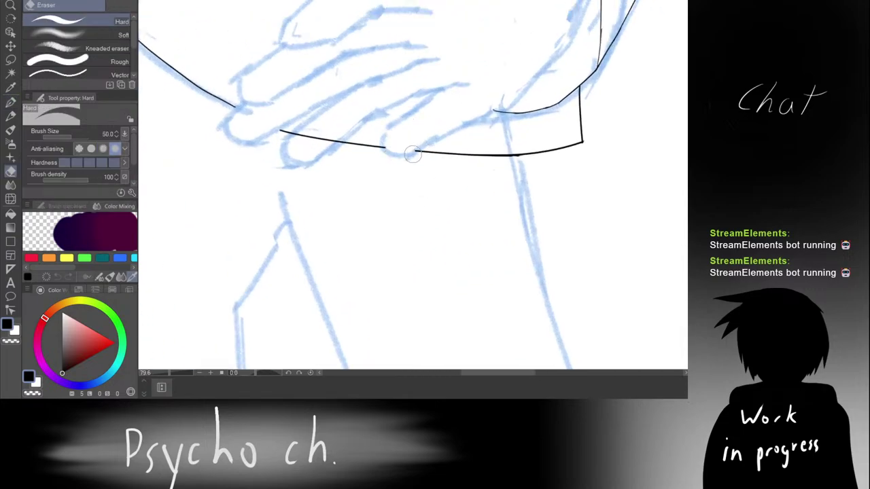
mouse_move(295, 138)
left_mouse_down()
mouse_move(338, 141)
mouse_move(282, 119)
mouse_move(331, 137)
mouse_move(335, 101)
mouse_move(355, 144)
left_mouse_up()
Step: Ink the inner edge of the leg on the resting arm's side, from the crotch down to the canvas edge
scroll(316, 120, "down", 6)
key("p")
scroll(335, 101, "up", 2)
key("ctrl+z")
left_click_drag(341, 109, 370, 182)
key("ctrl+z")
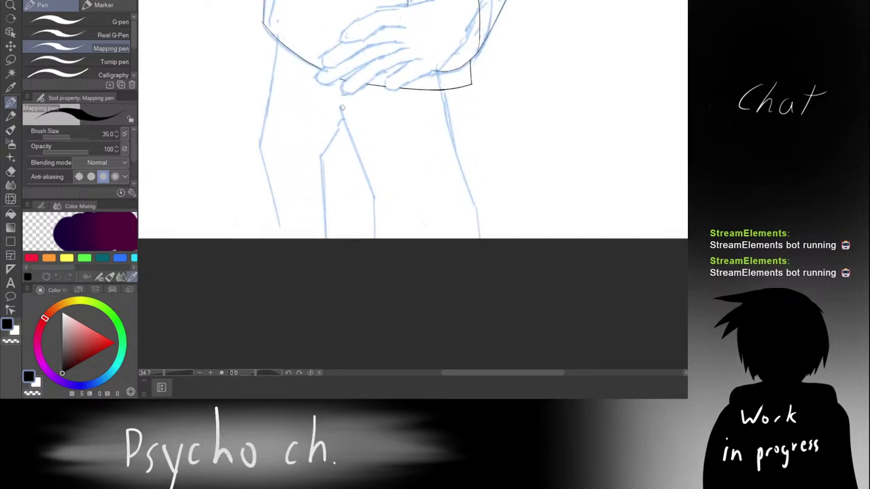
left_click_drag(341, 108, 373, 189)
key("ctrl+z")
left_click_drag(340, 106, 373, 191)
key("ctrl+z")
mouse_move(339, 106)
left_mouse_down()
mouse_move(378, 216)
mouse_move(373, 193)
mouse_move(375, 241)
left_mouse_up()
key("ctrl+z")
key("ctrl+z")
key("ctrl+shift+z")
key("ctrl+z")
Step: Flip the canvas horizontally and ink the same leg's outer edge from the hem down to the canvas edge
left_click_drag(440, 90, 457, 179)
key("ctrl+z")
left_click_drag(440, 93, 460, 176)
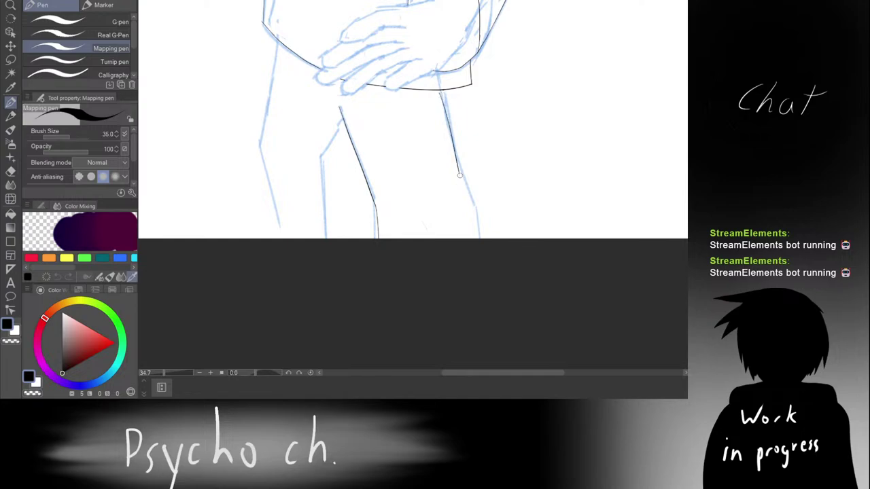
key("ctrl+z")
key("ctrl+z")
left_click_drag(441, 90, 458, 185)
key("h")
key("ctrl+z")
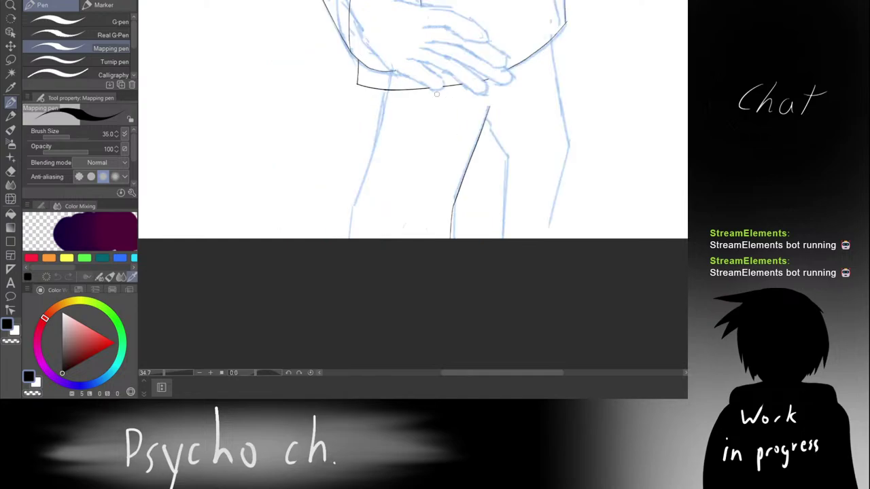
mouse_move(384, 95)
left_mouse_down()
mouse_move(363, 175)
mouse_move(364, 233)
left_mouse_up()
key("ctrl+z")
left_click_drag(364, 167, 356, 204)
Step: Ink the inner edge of the knife-side leg, slanting from the crotch to the bend and down to the canvas edge
scroll(388, 181, "down", 5)
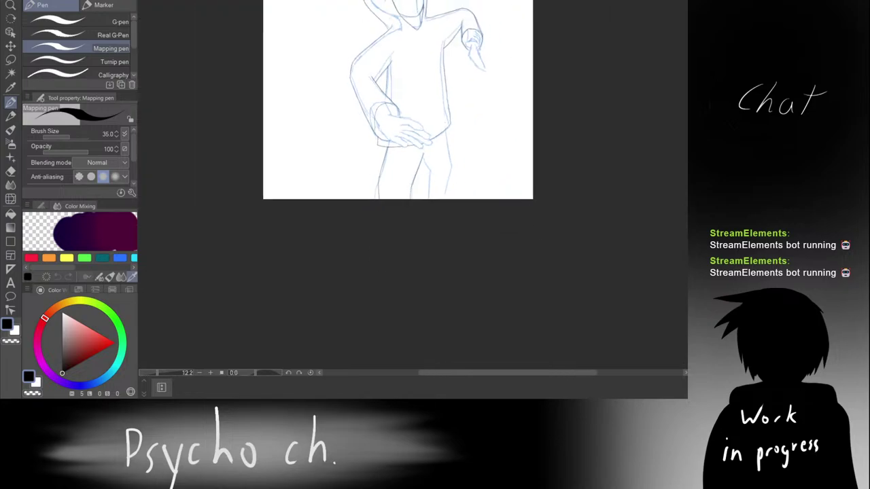
scroll(532, 236, "down", 2)
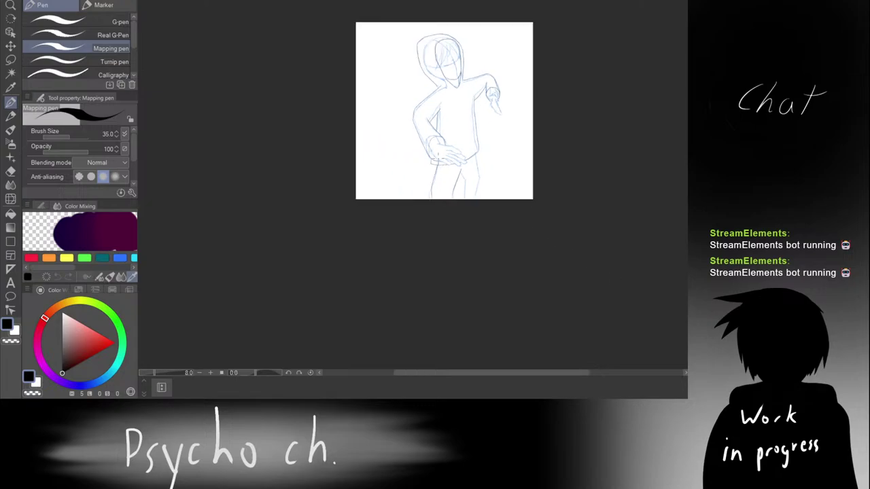
scroll(488, 137, "up", 8)
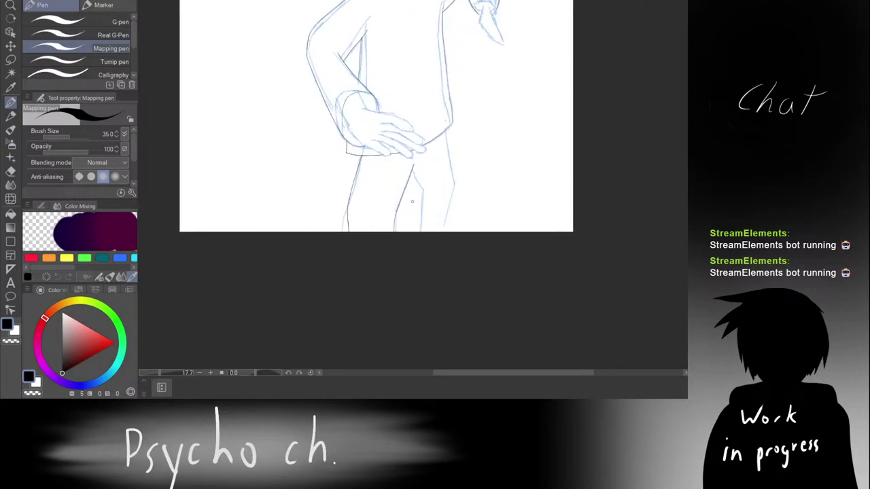
mouse_move(436, 125)
left_mouse_down()
mouse_move(368, 140)
mouse_move(450, 118)
mouse_move(434, 161)
mouse_move(440, 216)
left_mouse_up()
key("ctrl+z")
left_click_drag(436, 162, 446, 258)
key("ctrl+z")
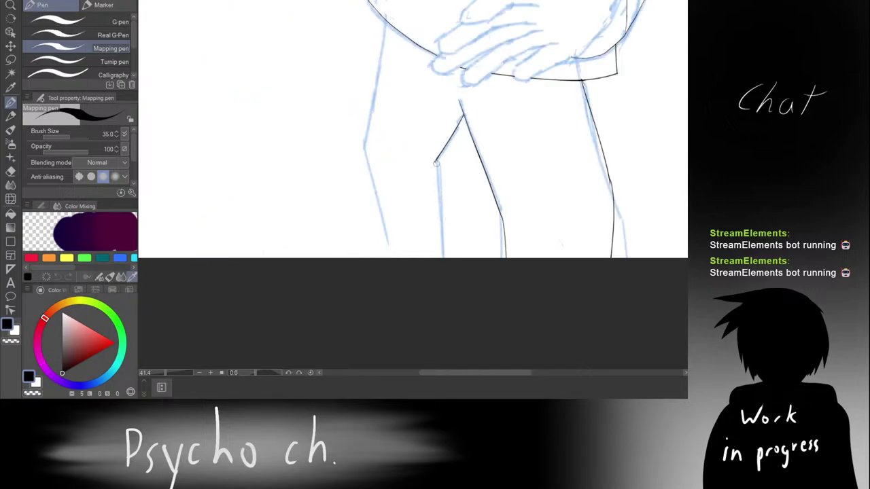
left_click_drag(436, 162, 445, 254)
key("ctrl+z")
left_click_drag(435, 161, 449, 258)
key("ctrl+z")
left_click_drag(435, 161, 445, 257)
Step: Ink the outer edge of the knife-side leg from the hem through the bend to the canvas edge
mouse_move(386, 15)
left_mouse_down()
mouse_move(364, 146)
mouse_move(377, 226)
left_mouse_up()
key("ctrl+z")
left_click_drag(365, 141, 391, 261)
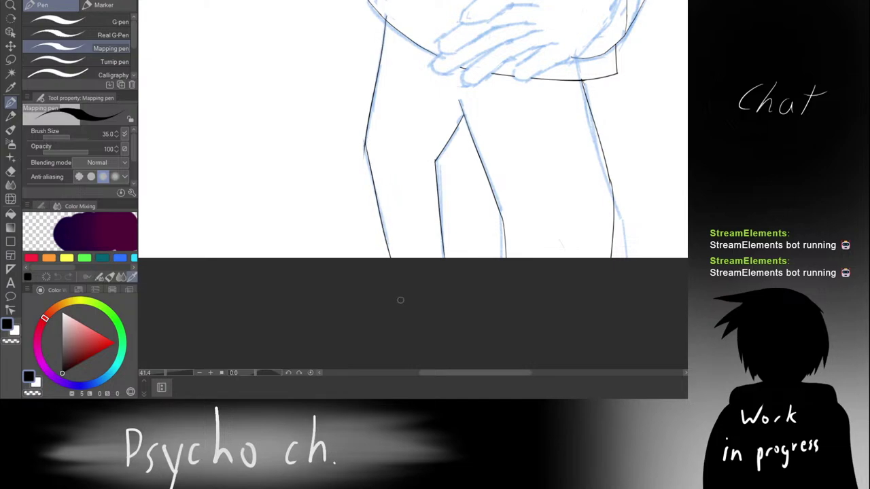
Step: Erase the sharp corner at the bend in the knife-side leg's outer line
key("e")
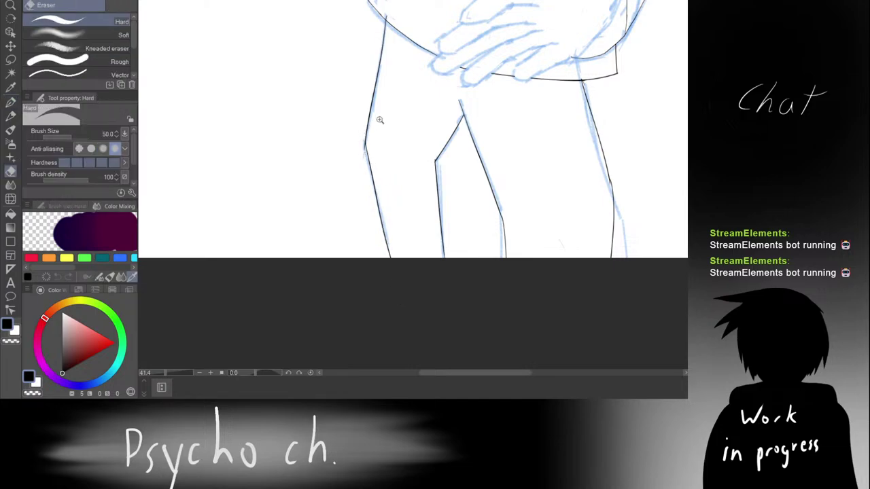
scroll(380, 120, "down", 5)
scroll(373, 194, "up", 3)
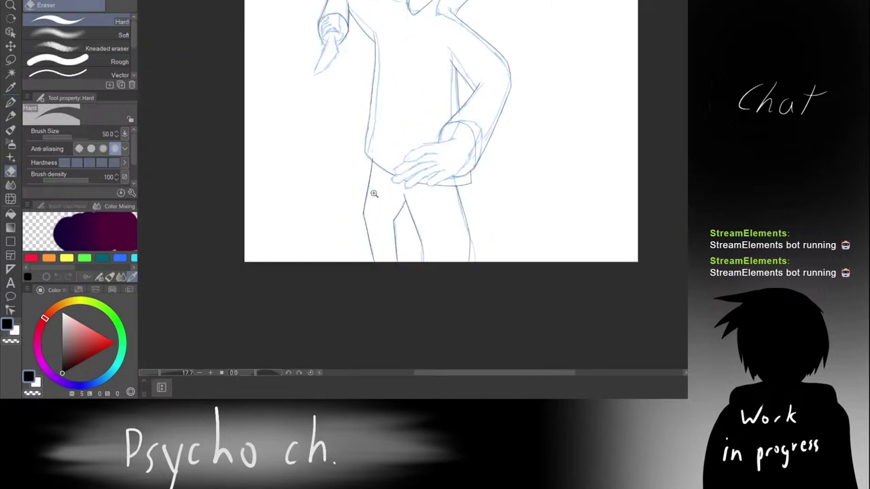
left_click_drag(372, 206, 346, 315)
left_click_drag(352, 230, 333, 148)
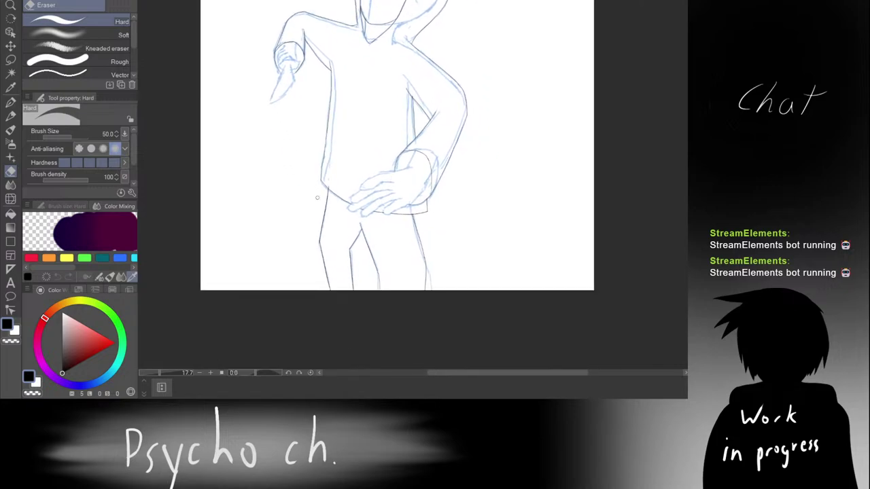
scroll(297, 88, "down", 2)
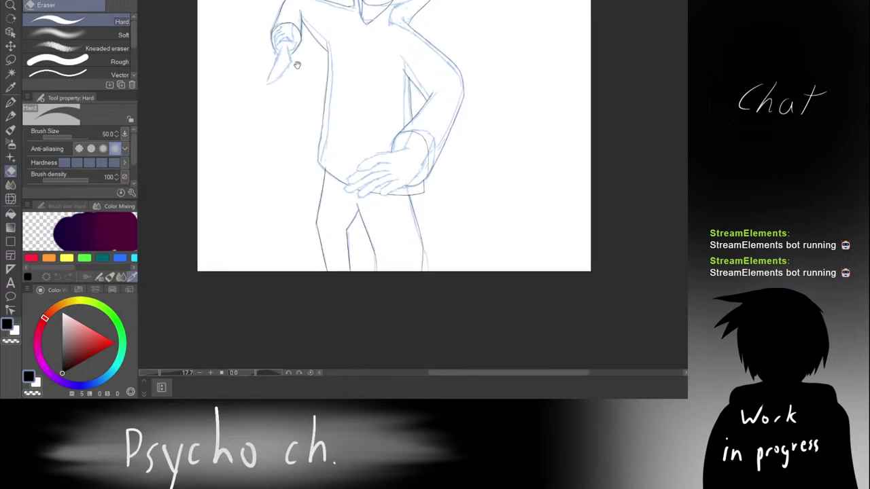
scroll(282, 45, "up", 2)
scroll(330, 203, "up", 3)
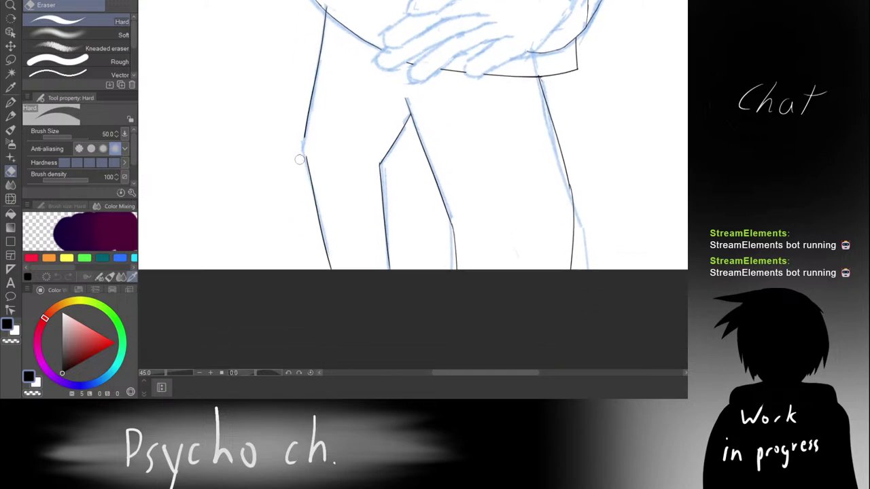
scroll(316, 144, "up", 2)
key("p")
key("e")
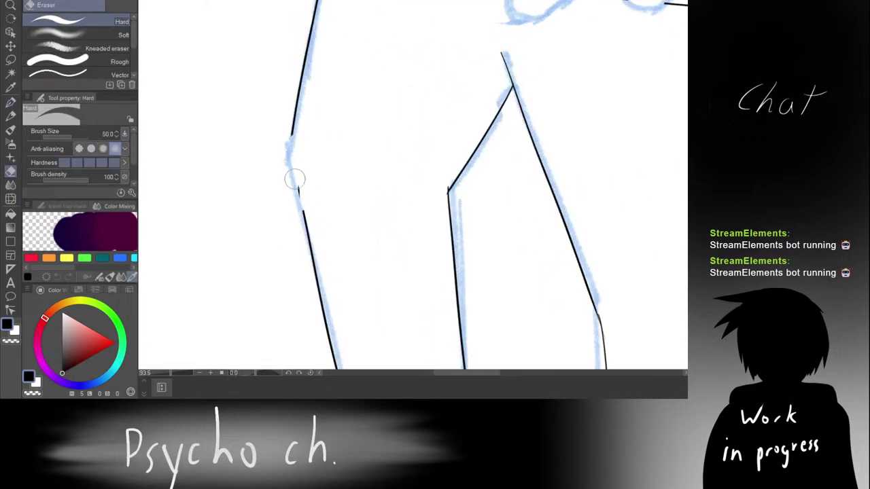
left_click_drag(295, 179, 298, 195)
Step: Ink a softer bend across the gap in the knife-side leg's outer line
key("p")
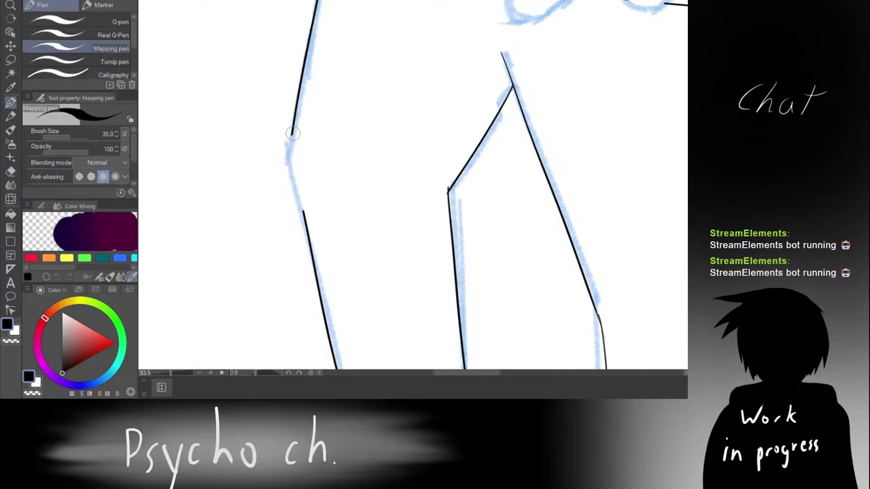
mouse_move(294, 127)
left_mouse_down()
mouse_move(289, 164)
mouse_move(299, 201)
left_mouse_up()
key("ctrl+z")
left_click_drag(289, 163, 301, 218)
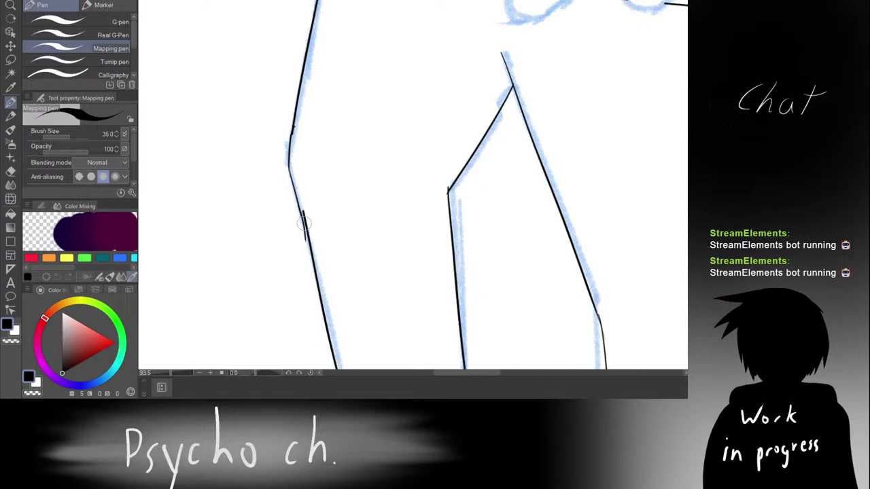
left_click_drag(299, 212, 312, 264)
key("ctrl+z")
key("ctrl+z")
left_click_drag(311, 182, 317, 68)
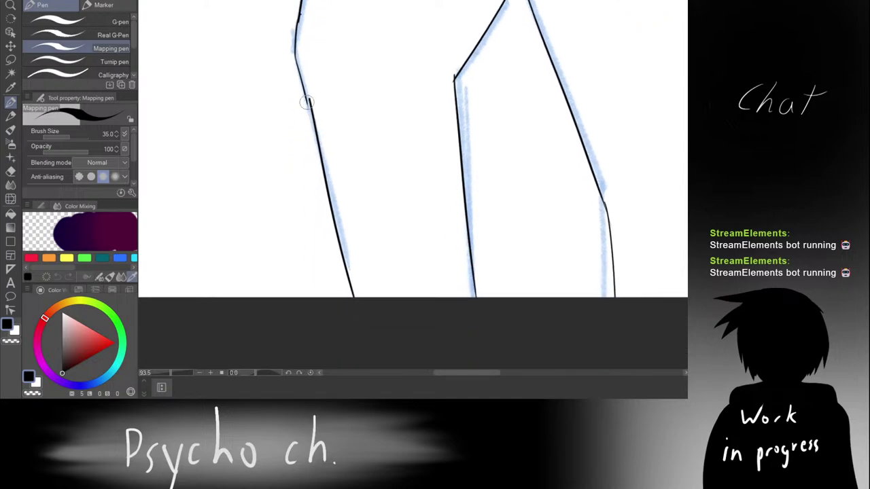
Step: Erase the mismatched overlap below the knife-side leg's outer bend and ink a clean join to the lower line
key("r")
key("e")
mouse_move(313, 99)
left_mouse_down()
mouse_move(311, 136)
mouse_move(310, 120)
mouse_move(320, 145)
mouse_move(322, 116)
mouse_move(324, 180)
left_mouse_up()
key("p")
key("ctrl+z")
key("ctrl+z")
left_click_drag(306, 97, 322, 168)
key("ctrl+z")
key("ctrl+z")
left_click_drag(314, 134, 323, 165)
key("ctrl+z")
left_click_drag(314, 131, 324, 171)
key("ctrl+z")
left_click_drag(316, 134, 320, 163)
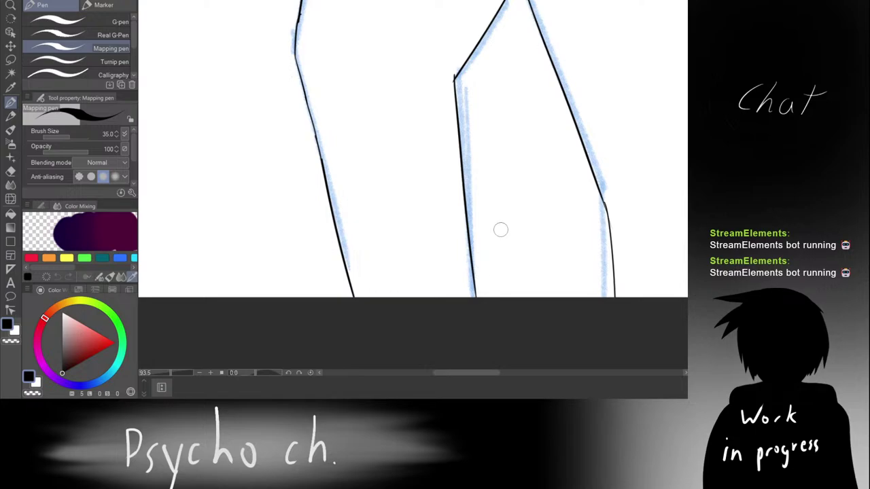
Step: Ink the resting hand's upper wrist edge as a short slanted line from the cuff opening to the hand
left_click_drag(503, 217, 421, 249)
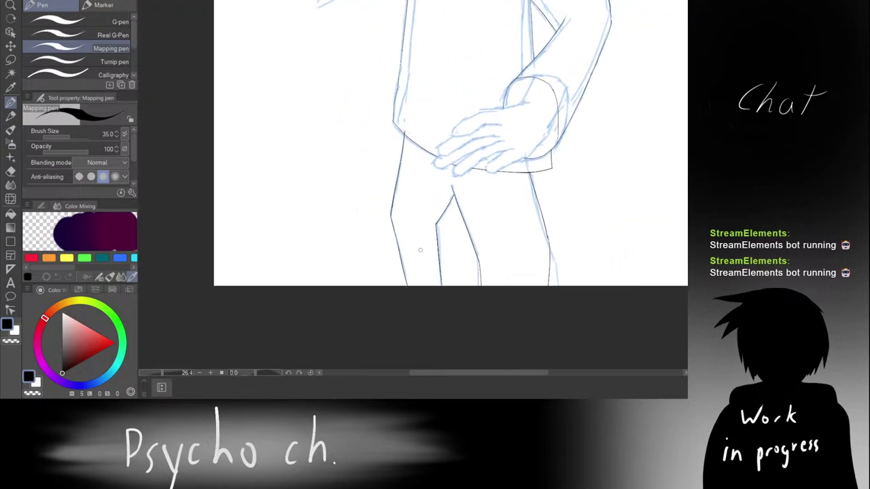
left_click_drag(343, 260, 349, 283)
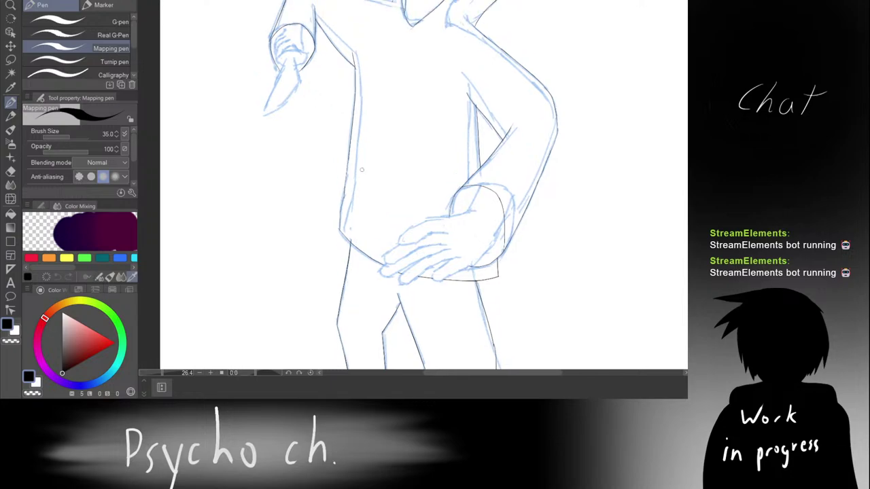
left_click_drag(367, 170, 377, 289)
left_click_drag(300, 164, 280, 164)
left_click_drag(357, 199, 316, 100)
scroll(403, 215, "up", 6)
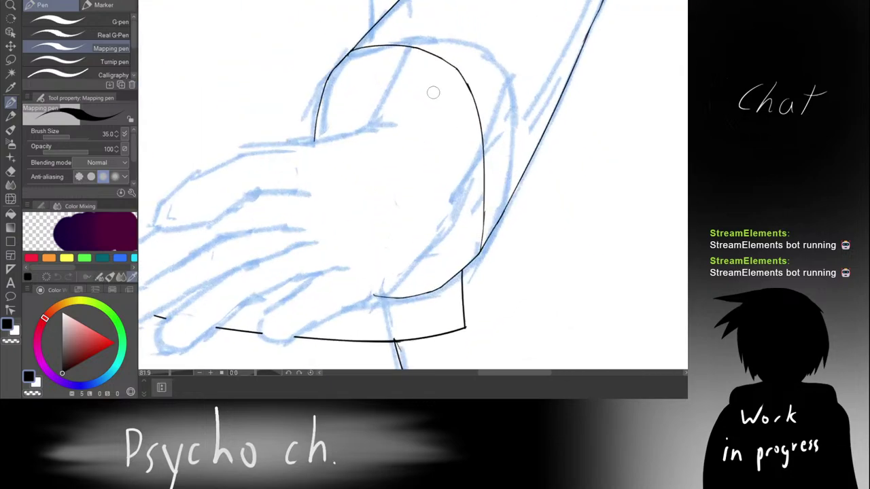
mouse_move(410, 51)
left_mouse_down()
mouse_move(369, 136)
mouse_move(371, 126)
left_mouse_up()
key("ctrl+z")
key("ctrl+z")
left_click_drag(410, 45, 375, 127)
key("e")
key("p")
Step: Ink the resting hand's lower edge from inside the cuff along the heel of the palm to the little finger's base
left_click_drag(484, 147, 464, 201)
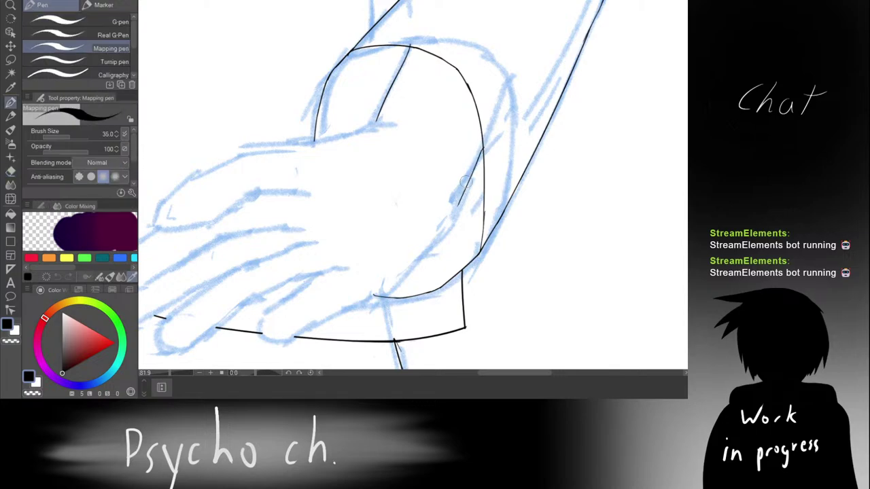
key("ctrl+z")
left_click_drag(484, 144, 467, 193)
key("ctrl+z")
left_click_drag(483, 148, 444, 247)
key("ctrl+z")
left_click_drag(461, 207, 443, 243)
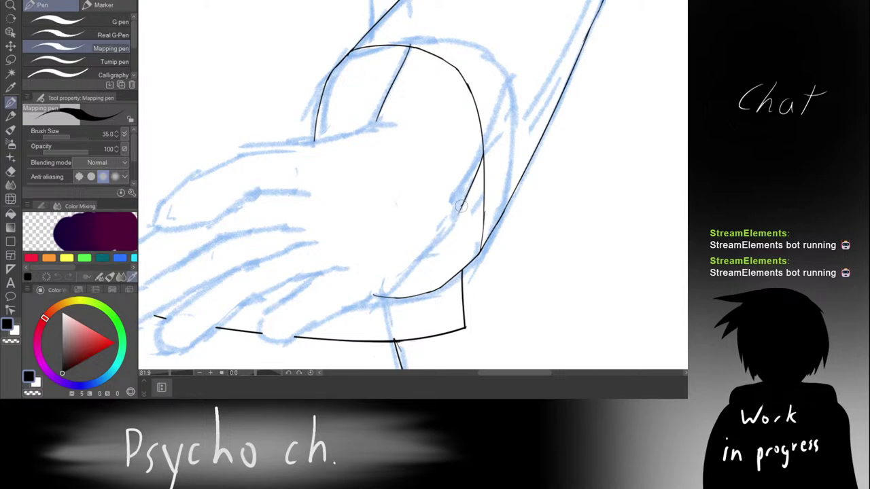
key("r")
left_click_drag(492, 132, 373, 57)
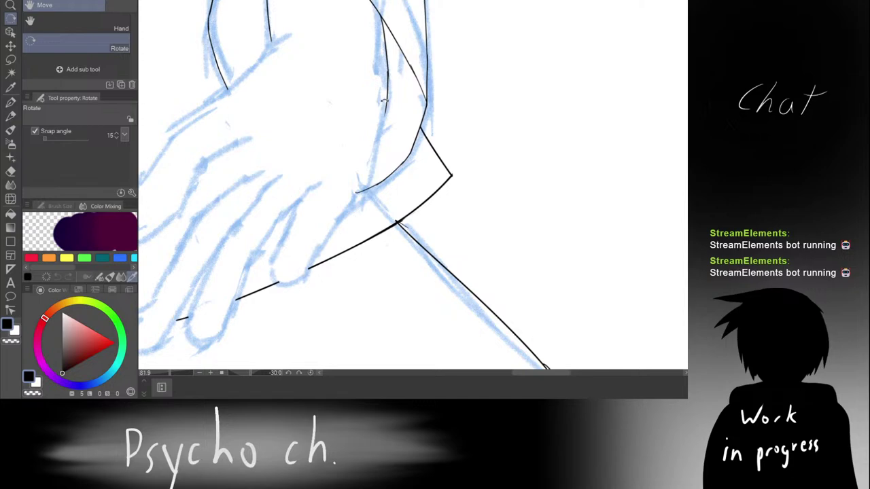
key("p")
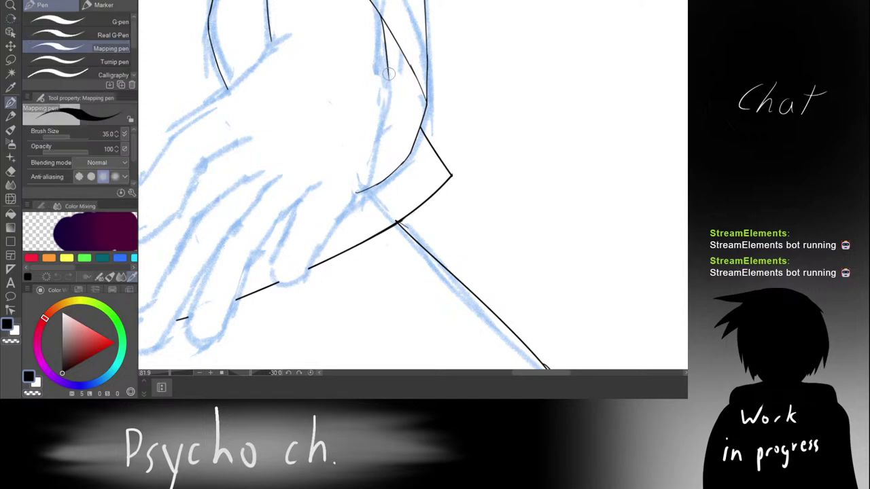
left_click_drag(384, 112, 361, 191)
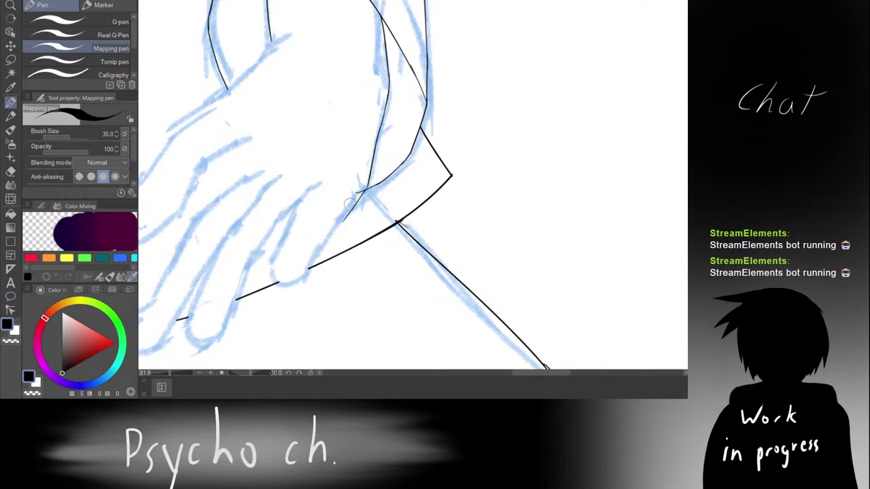
Step: Remove the short ink stroke extending past the cuff's lower corner along the heel of the resting hand
key("e")
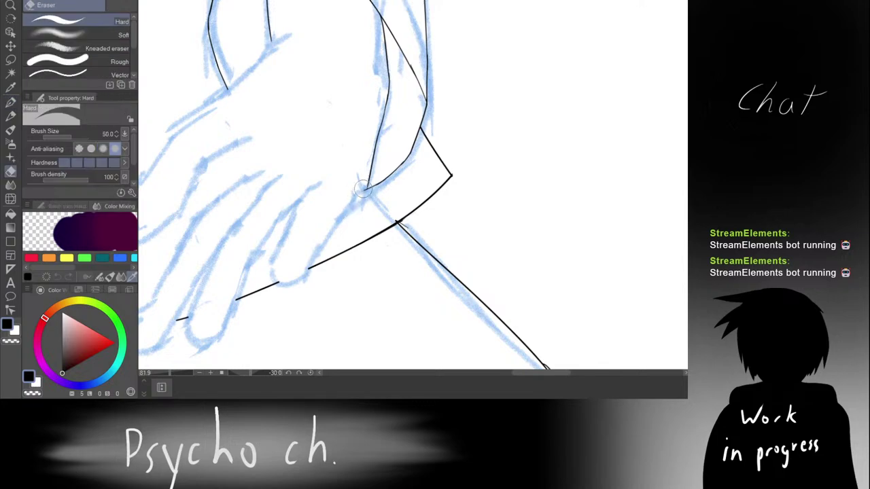
scroll(367, 165, "down", 5)
key("p")
Step: Ink the resting hand's thumb-side edge as a slanted line from the upper wrist line toward the cuff's near corner
left_click_drag(333, 153, 401, 156)
scroll(400, 156, "up", 3)
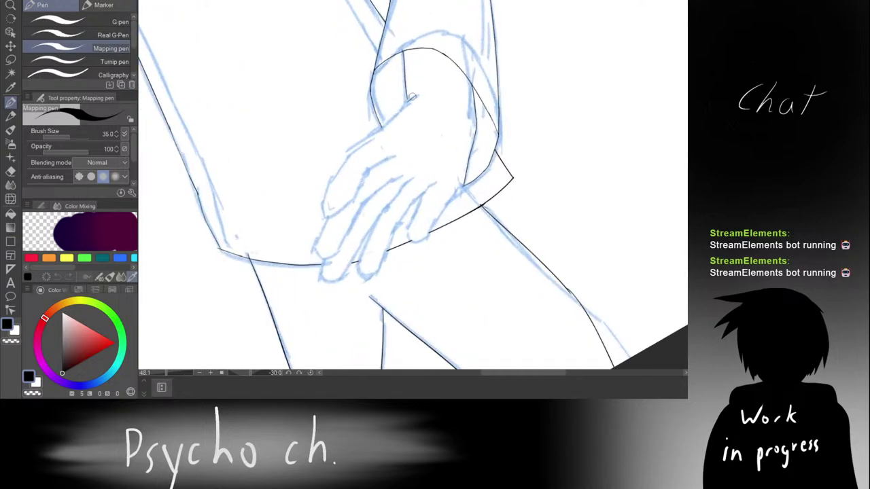
left_click_drag(417, 94, 385, 124)
scroll(407, 117, "up", 5)
key("r")
left_click_drag(423, 88, 365, 91)
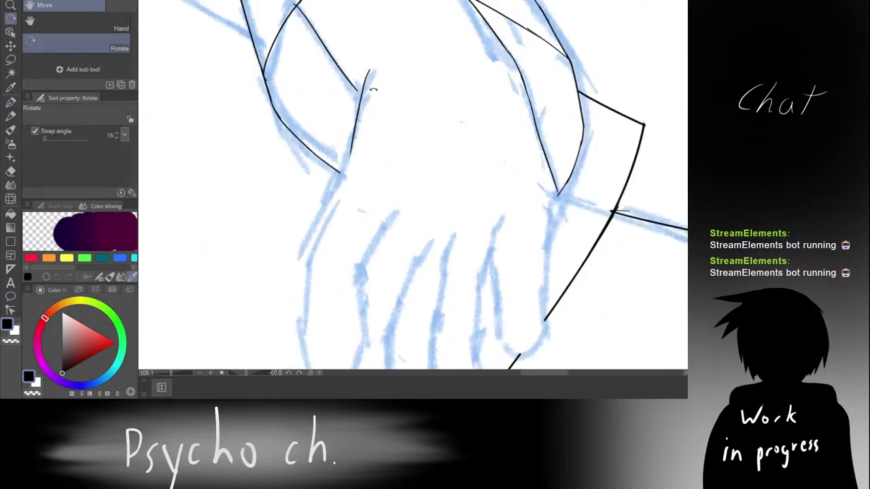
scroll(365, 90, "up", 2)
Step: Trim the lower end of the thumb-side edge and ink a smooth join to the cuff corner
key("e")
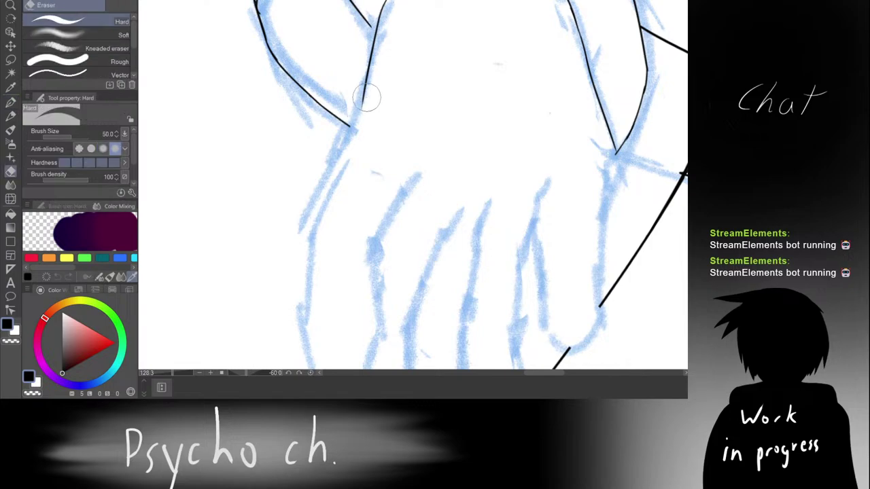
mouse_move(358, 112)
left_mouse_down()
mouse_move(368, 71)
mouse_move(356, 116)
left_mouse_up()
key("p")
key("ctrl+z")
left_click_drag(367, 81, 350, 129)
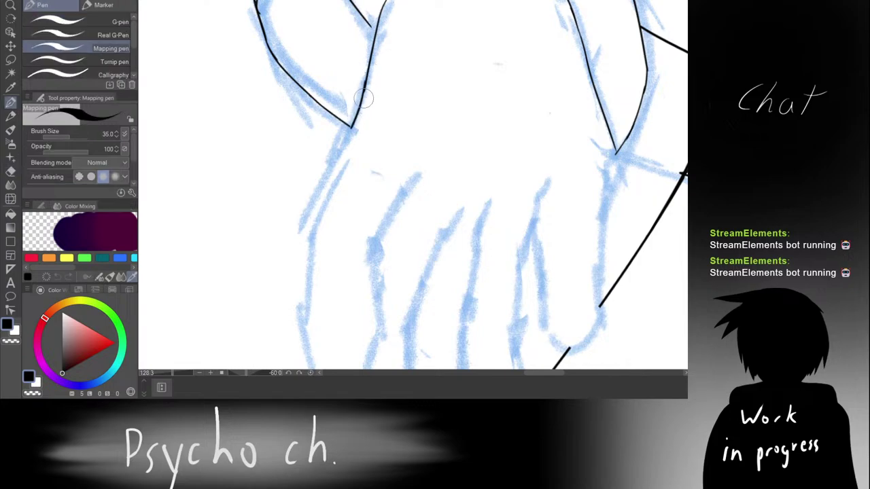
key("ctrl+z")
left_click_drag(367, 83, 349, 129)
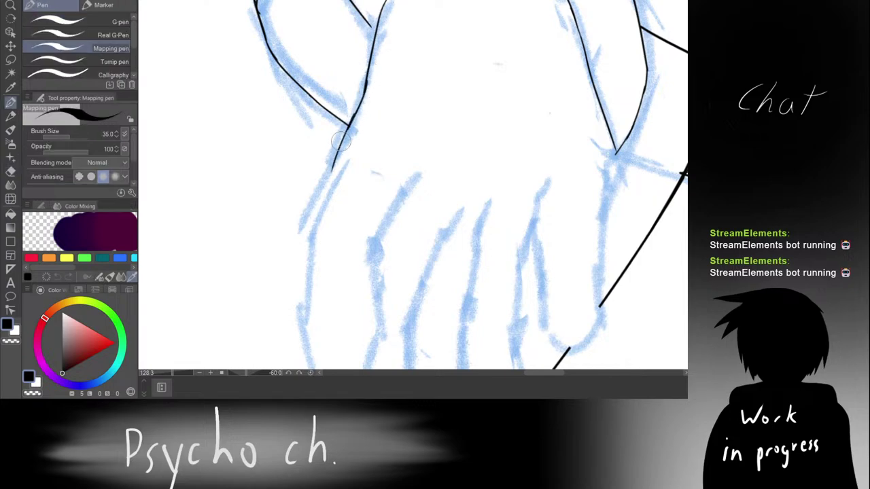
Step: Ink a short continuation of the hand's thumb-side edge past the cuff corner toward the thumb
key("ctrl+z")
left_click_drag(351, 122, 327, 175)
key("ctrl+z")
left_click_drag(352, 123, 333, 162)
key("ctrl+z")
mouse_move(352, 122)
left_mouse_down()
mouse_move(331, 169)
mouse_move(376, 32)
left_mouse_up()
Step: Ink the thumb's outer edge down the sketch line and angle it inward to the thumb tip
left_click_drag(335, 143, 327, 244)
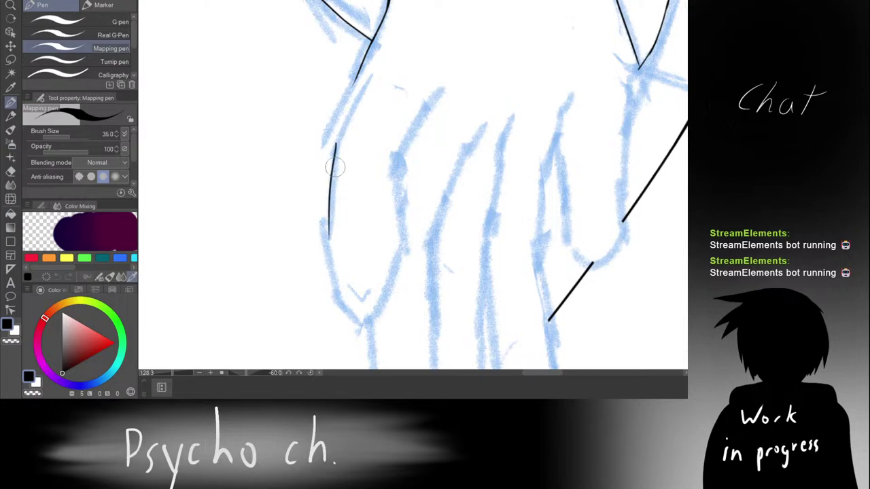
key("ctrl+z")
left_click_drag(337, 148, 330, 279)
key("ctrl+z")
mouse_move(338, 146)
left_mouse_down()
mouse_move(325, 240)
mouse_move(338, 294)
left_mouse_up()
key("ctrl+z")
left_click_drag(325, 239, 349, 313)
key("ctrl+z")
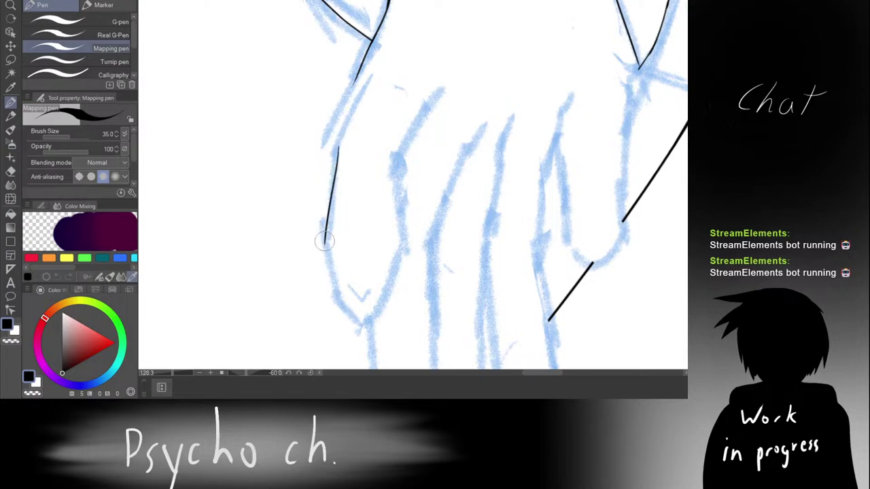
mouse_move(325, 235)
left_mouse_down()
mouse_move(336, 303)
mouse_move(361, 329)
left_mouse_up()
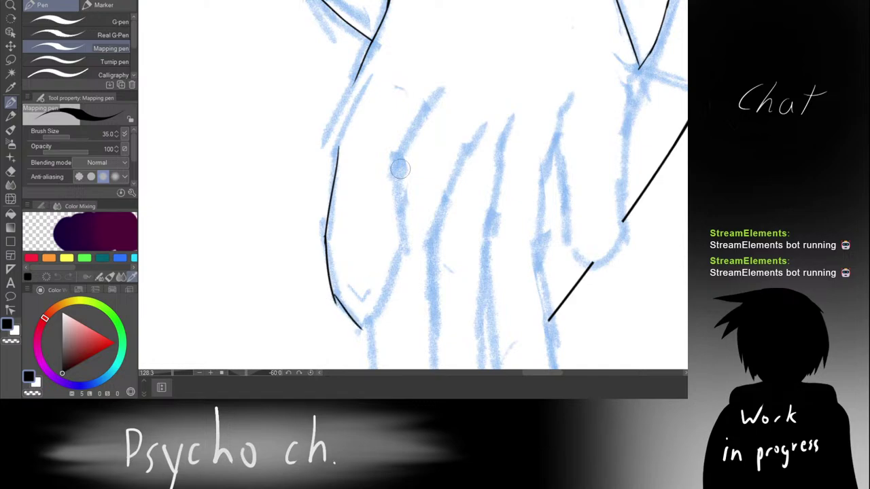
Step: Ink the slanted line at the base of the thumb's inner side, from the back of the hand to the bend
left_click_drag(435, 92, 390, 173)
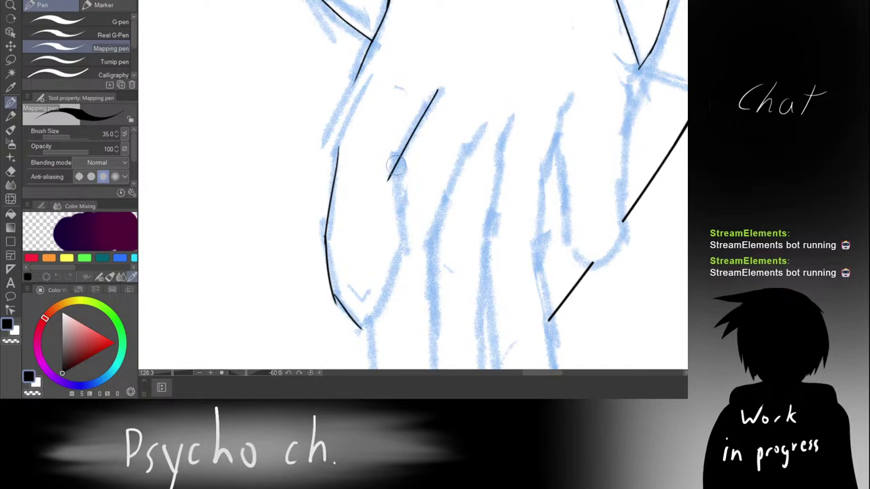
key("ctrl+z")
left_click_drag(428, 102, 387, 170)
key("ctrl+z")
left_click_drag(440, 86, 389, 171)
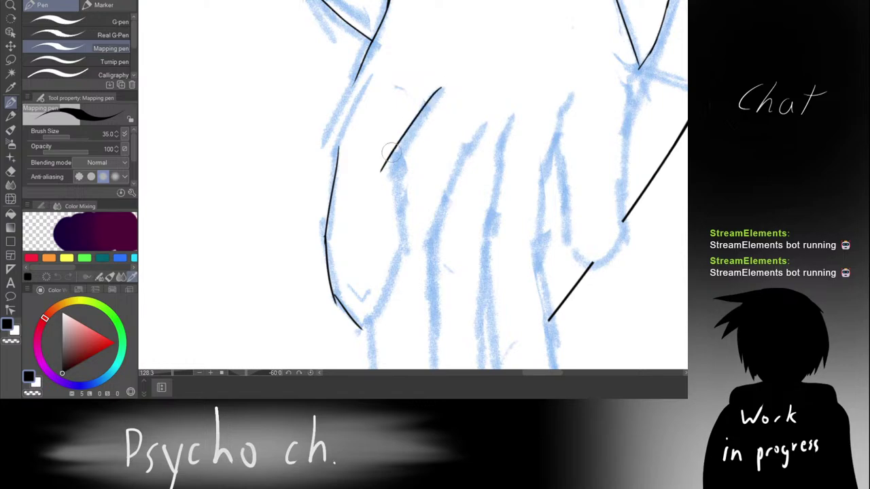
key("ctrl+z")
mouse_move(436, 90)
left_mouse_down()
mouse_move(392, 163)
mouse_move(396, 212)
left_mouse_up()
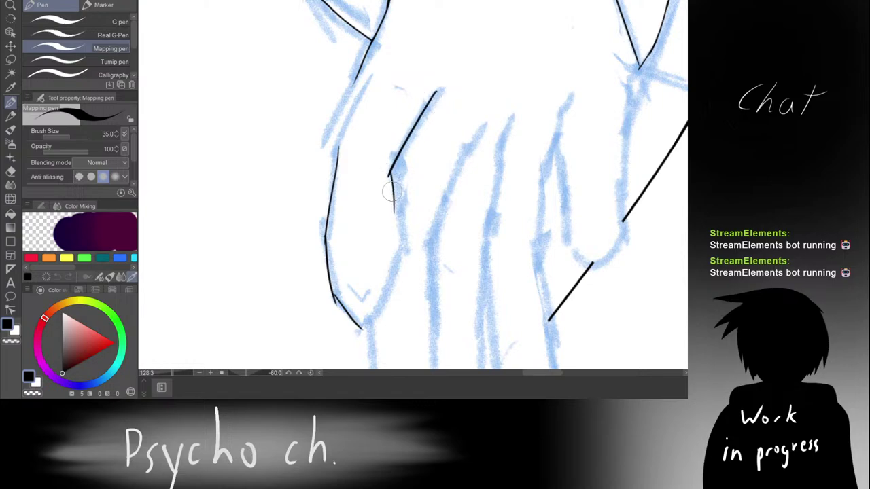
Step: Ink the thumb's inner edge from the bend down and around the tip to meet the outer edge
key("ctrl+z")
mouse_move(390, 175)
left_mouse_down()
mouse_move(390, 221)
mouse_move(394, 184)
mouse_move(396, 253)
left_mouse_up()
key("ctrl+z")
key("ctrl+z")
key("ctrl+z")
left_click_drag(390, 175, 384, 274)
key("ctrl+z")
mouse_move(387, 221)
left_mouse_down()
mouse_move(382, 291)
mouse_move(386, 274)
mouse_move(387, 285)
mouse_move(359, 324)
left_mouse_up()
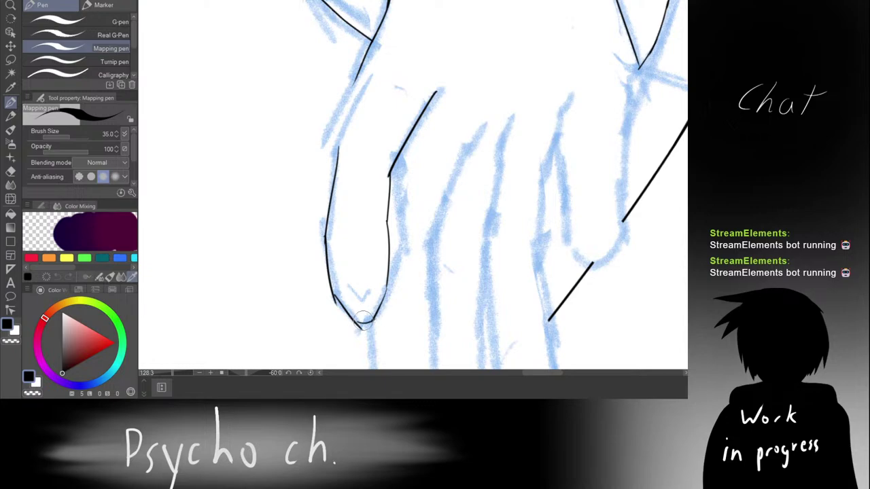
Step: Erase the line overshoot at the thumb tip
key("e")
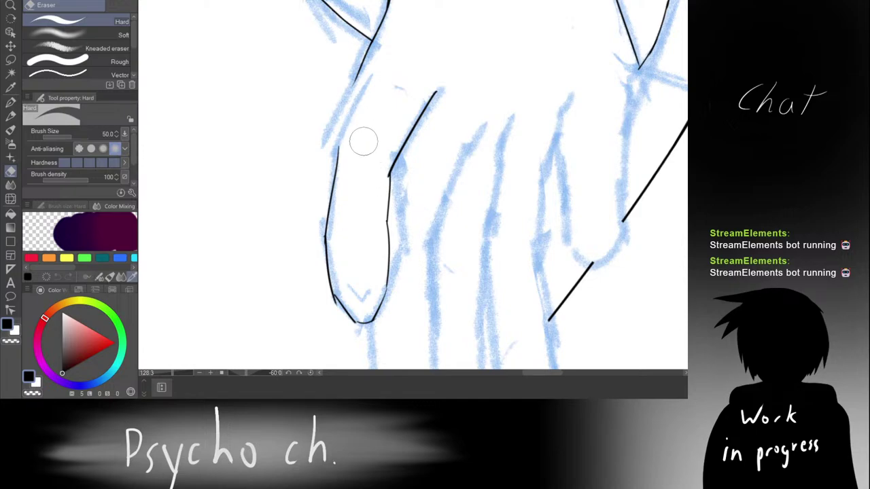
left_click_drag(365, 139, 378, 139)
left_click_drag(370, 104, 369, 140)
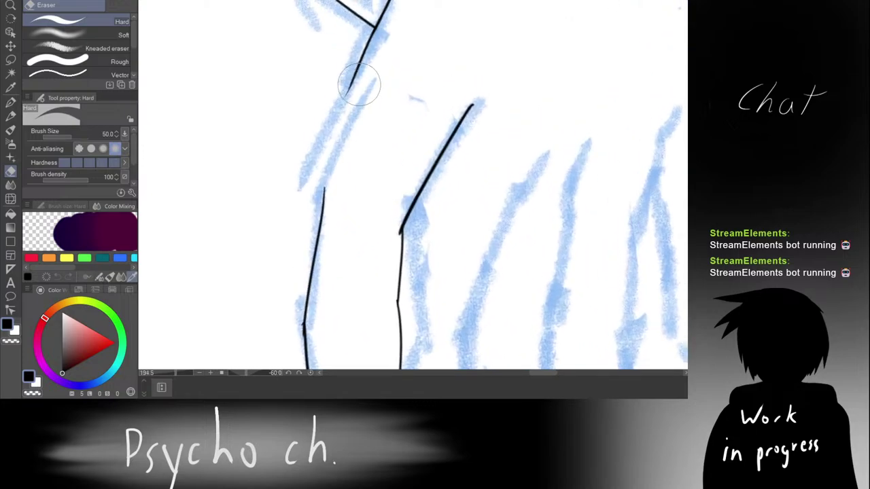
Step: Ink the missing stretch between the hand's edge and the thumb's outer line with a slight bend at the knuckle
key("p")
mouse_move(352, 81)
left_mouse_down()
mouse_move(333, 136)
mouse_move(323, 208)
mouse_move(334, 130)
left_mouse_up()
key("ctrl+z")
key("ctrl+z")
key("ctrl+z")
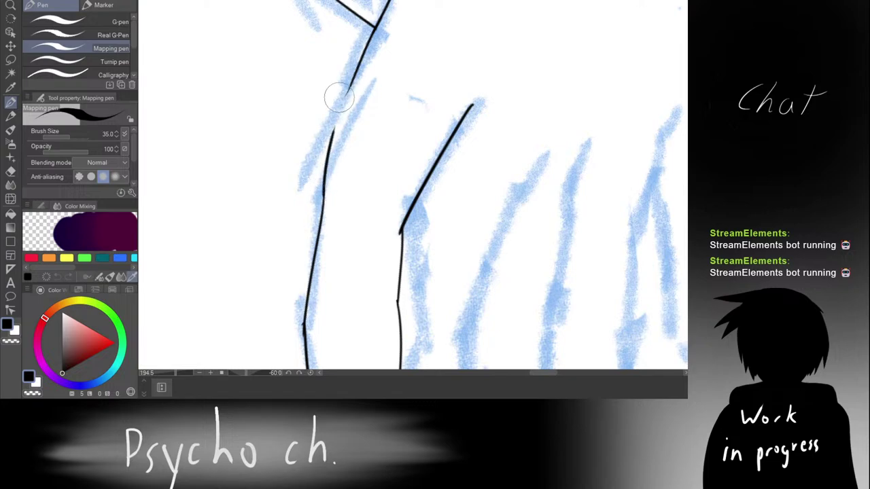
key("ctrl+z")
key("ctrl+z")
mouse_move(352, 84)
left_mouse_down()
mouse_move(324, 161)
mouse_move(325, 225)
left_mouse_up()
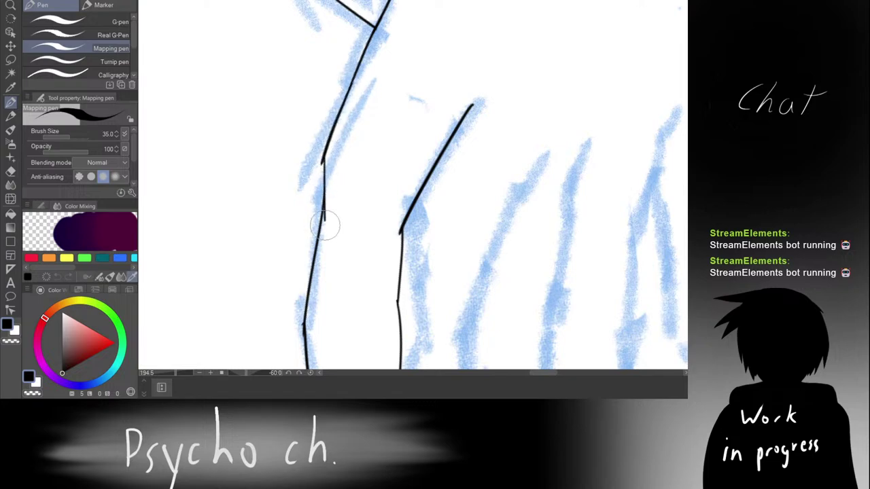
key("ctrl+z")
left_click_drag(323, 163, 323, 210)
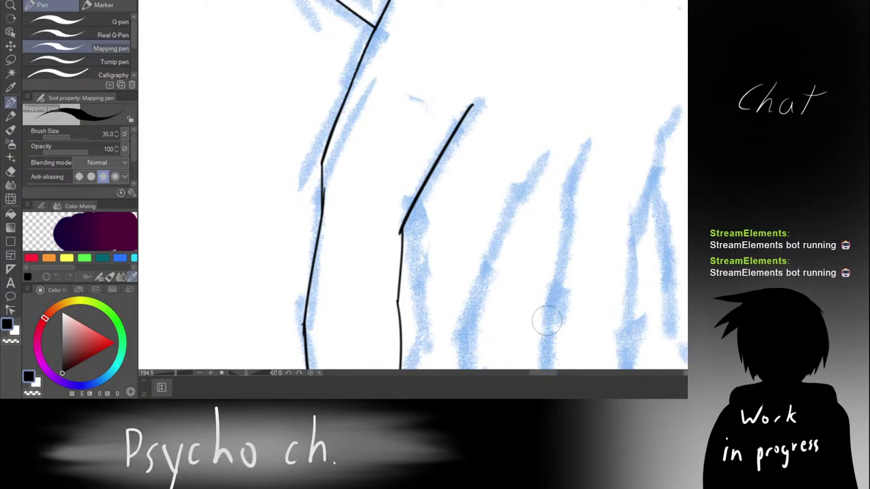
Step: Erase the lower part of the thumb's outer edge and ink it again with a cleaner run to the tip
mouse_move(434, 102)
left_mouse_down()
mouse_move(431, 82)
mouse_move(388, 84)
mouse_move(405, 106)
mouse_move(418, 102)
mouse_move(396, 119)
mouse_move(429, 117)
left_mouse_up()
scroll(410, 130, "up", 2)
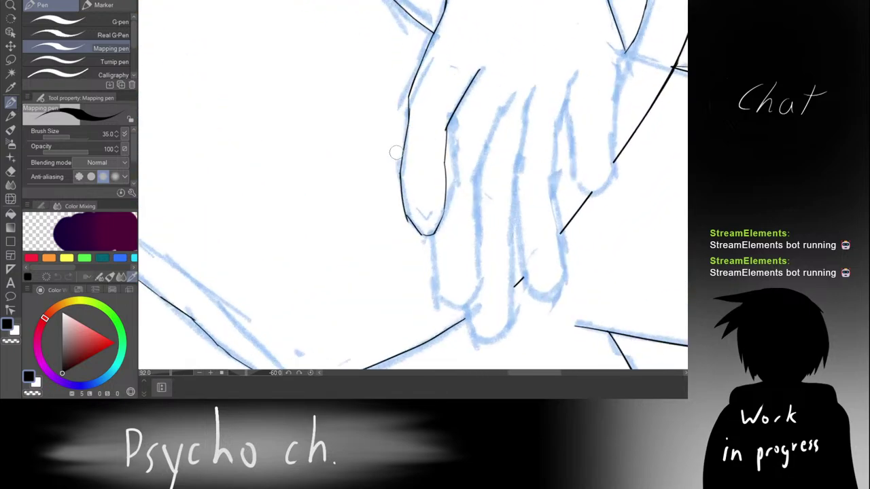
key("e")
mouse_move(409, 150)
left_mouse_down()
mouse_move(397, 195)
mouse_move(403, 218)
left_mouse_up()
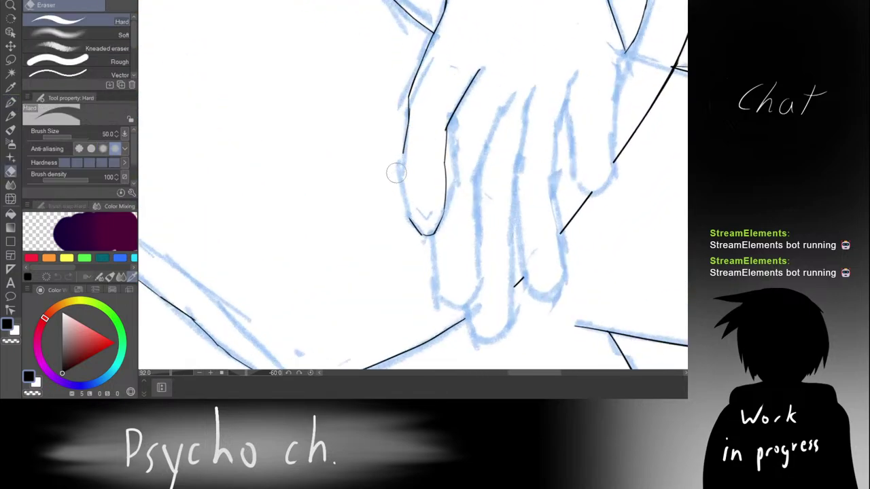
key("p")
key("ctrl+z")
left_click_drag(404, 144, 405, 192)
key("ctrl+z")
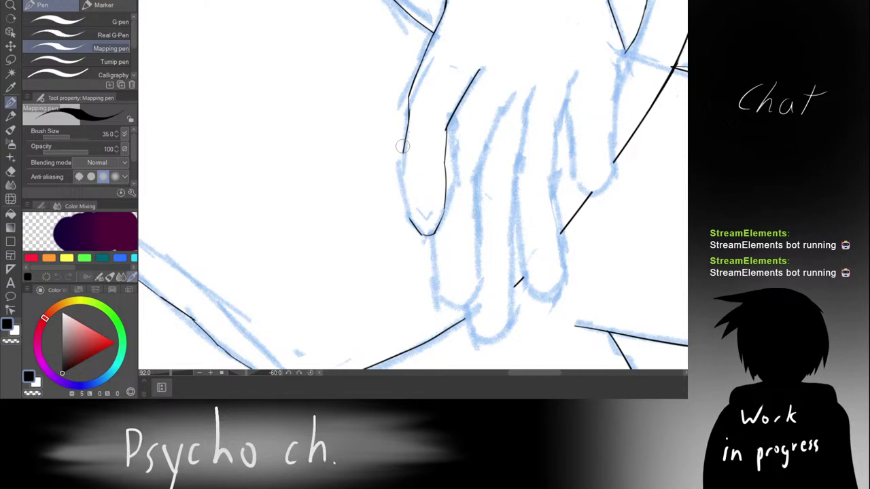
key("e")
mouse_move(402, 159)
left_mouse_down()
mouse_move(407, 120)
mouse_move(408, 217)
left_mouse_up()
key("p")
Step: Ink the index finger's outer edge as a slanted line from the thumb tip toward the fingertip near the hem
scroll(423, 161, "down", 4)
key("r")
left_click_drag(429, 76, 529, 93)
key("p")
scroll(467, 161, "up", 5)
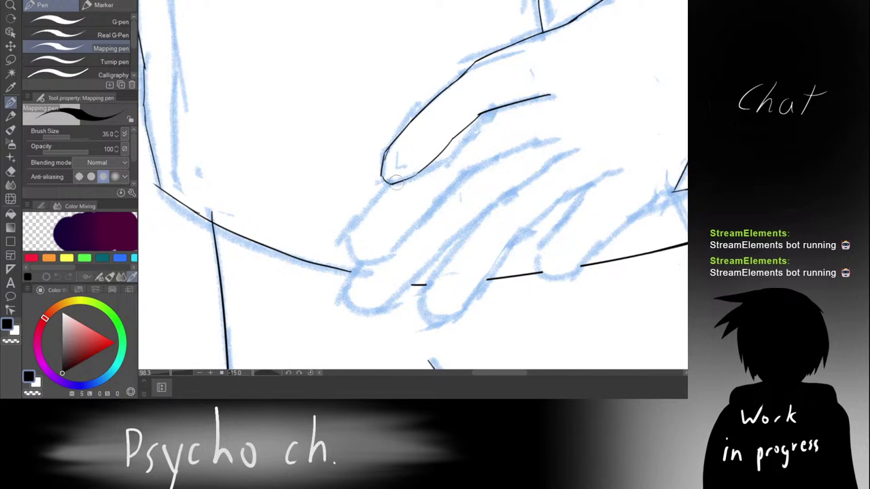
key("ctrl+z")
mouse_move(382, 192)
left_mouse_down()
mouse_move(346, 233)
mouse_move(387, 186)
mouse_move(334, 250)
mouse_move(349, 227)
left_mouse_up()
key("ctrl+z")
key("e")
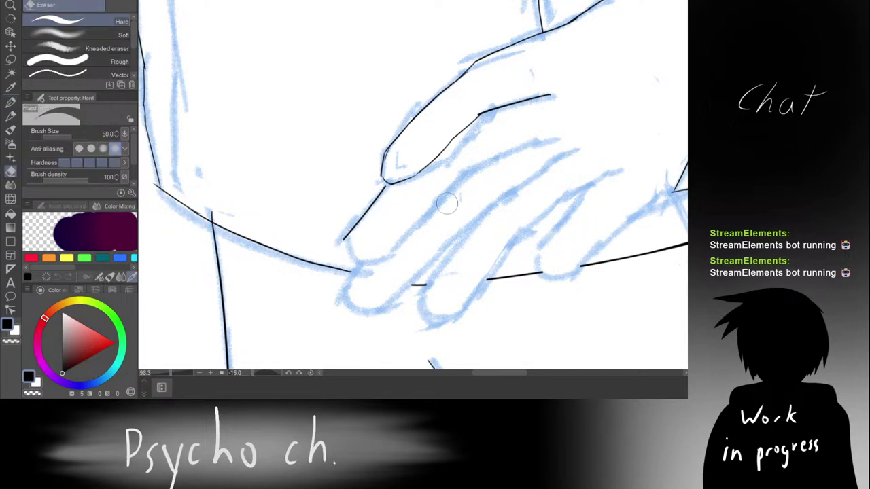
scroll(447, 204, "down", 3)
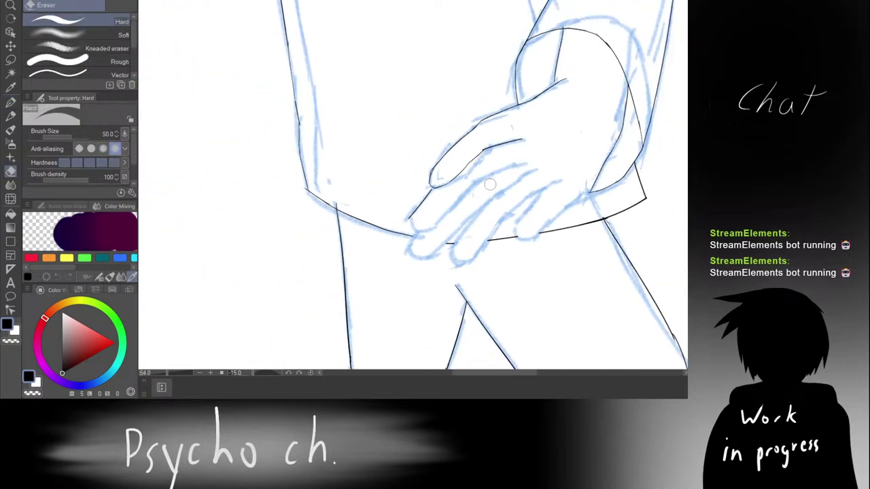
key("m")
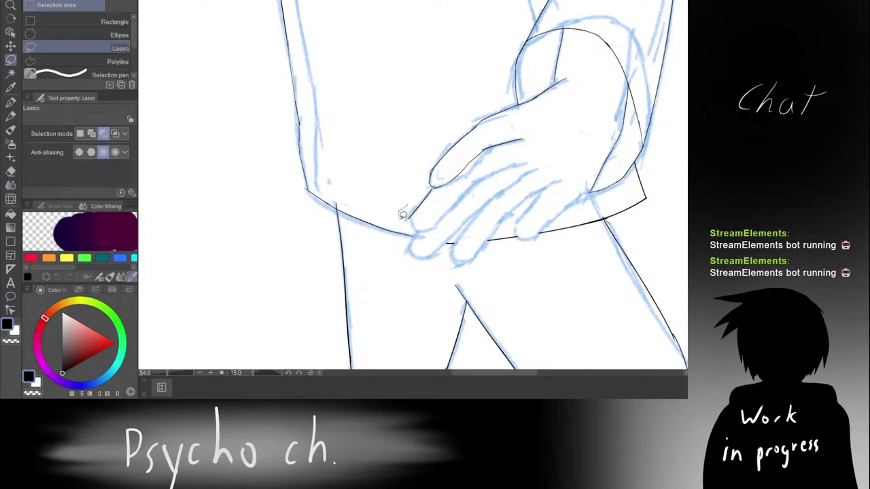
mouse_move(423, 223)
left_mouse_down()
mouse_move(509, 185)
mouse_move(572, 127)
mouse_move(577, 69)
left_mouse_up()
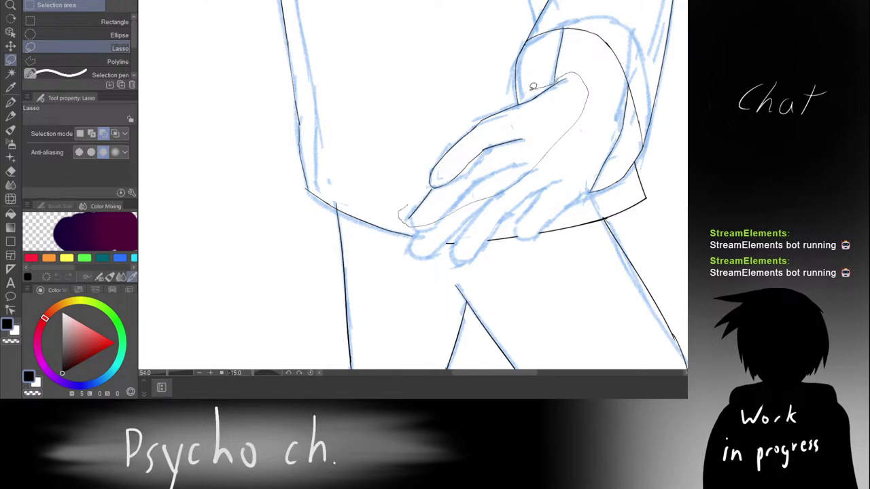
mouse_move(520, 99)
left_mouse_down()
mouse_move(396, 147)
mouse_move(406, 202)
left_mouse_up()
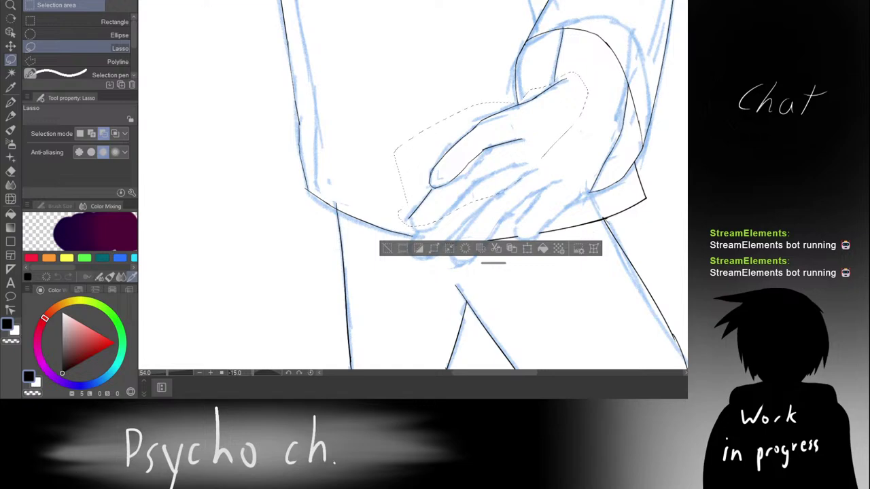
key("ctrl+d")
Step: Trim the fingertip end of the index finger's outer line
scroll(445, 188, "up", 6)
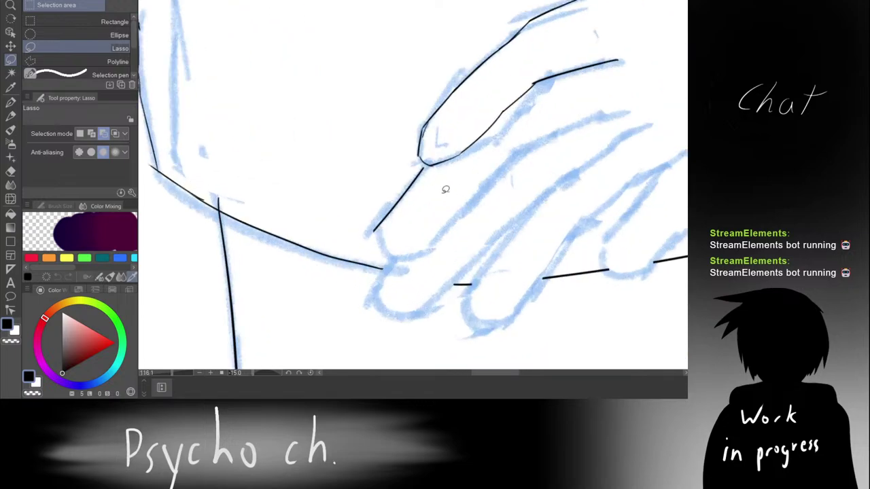
key("p")
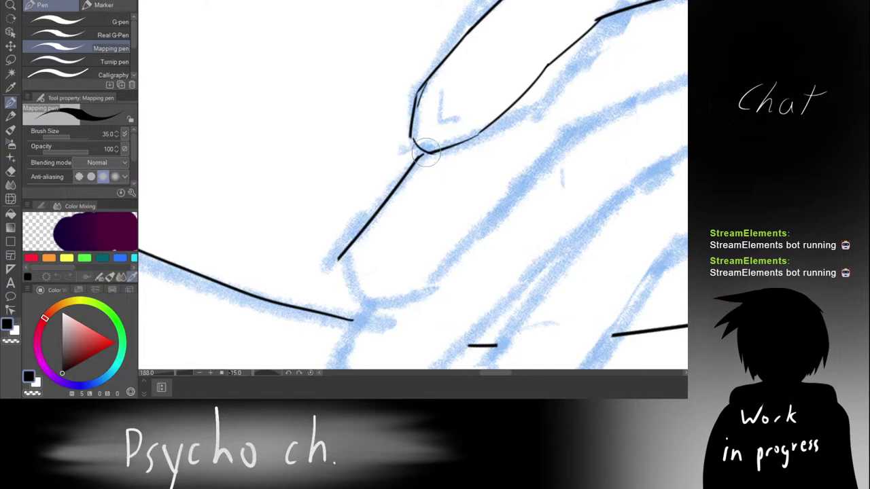
key("r")
mouse_move(380, 162)
left_mouse_down()
mouse_move(414, 127)
mouse_move(429, 127)
left_mouse_up()
key("e")
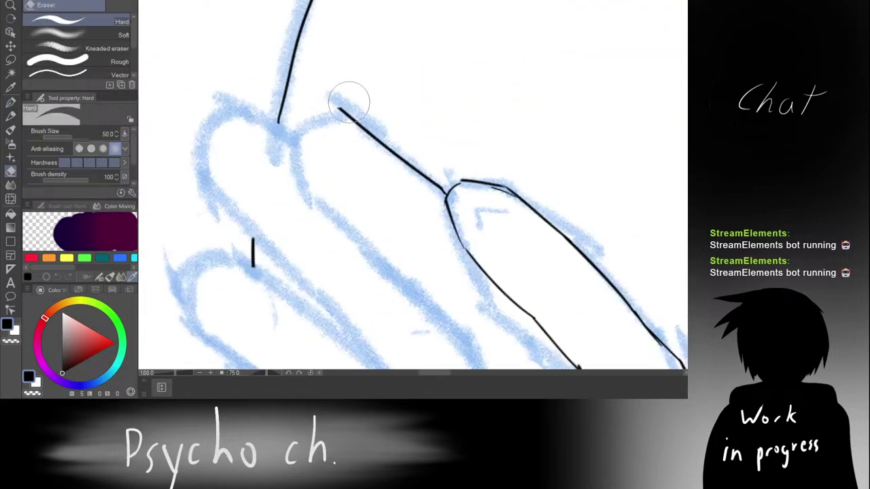
left_click_drag(346, 101, 348, 116)
key("p")
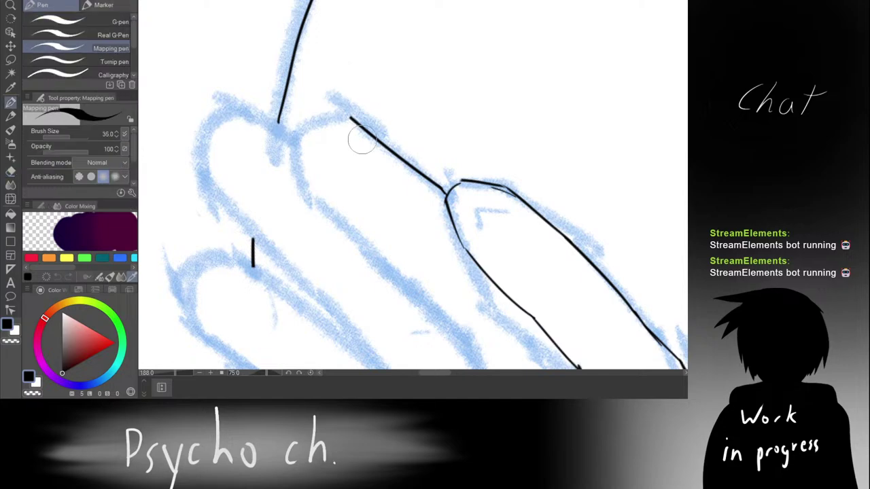
key("r")
left_click_drag(394, 75, 240, 178)
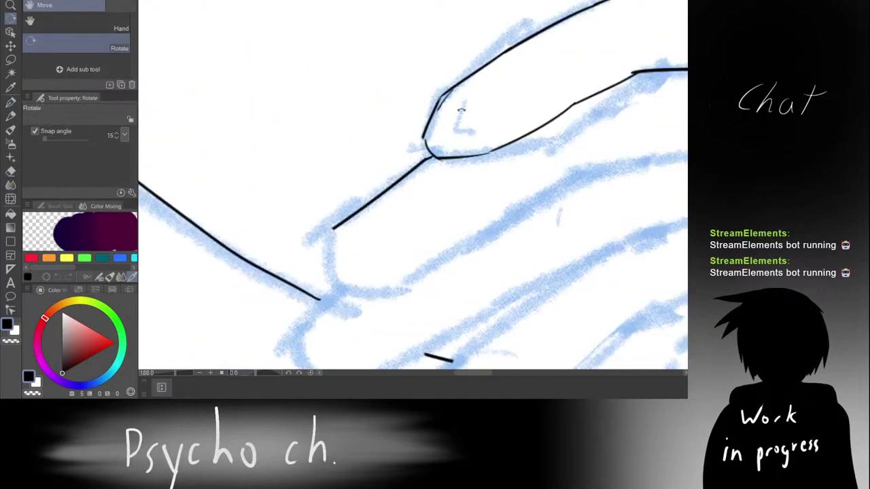
left_click_drag(462, 110, 375, 135)
key("p")
left_click_drag(433, 100, 401, 194)
scroll(407, 155, "down", 5)
key("r")
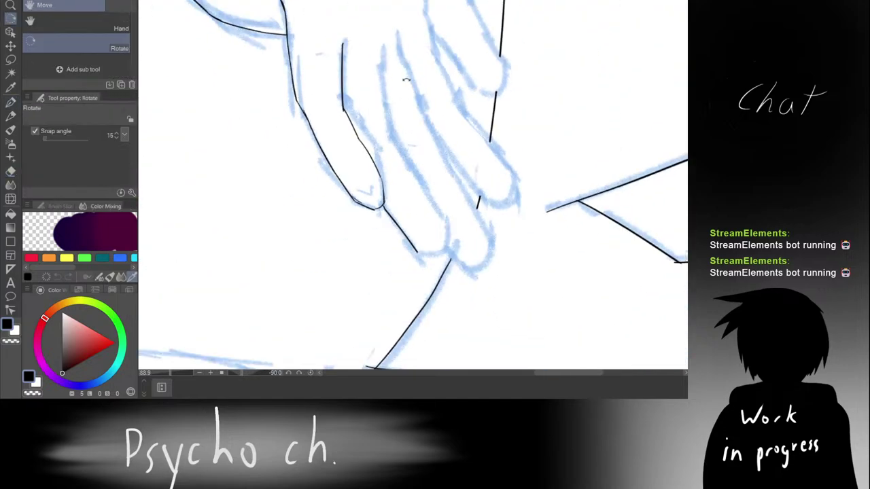
key("p")
left_click_drag(410, 104, 427, 238)
scroll(417, 197, "up", 5)
left_click_drag(402, 161, 411, 125)
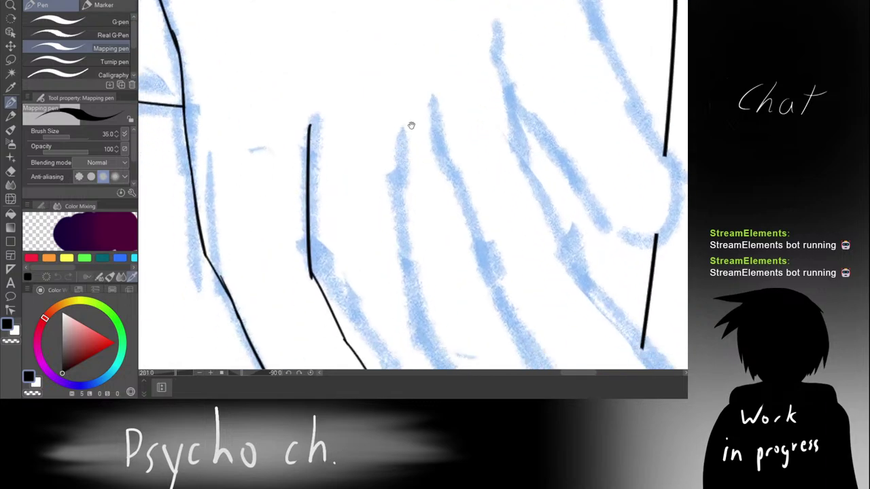
scroll(412, 125, "down", 2)
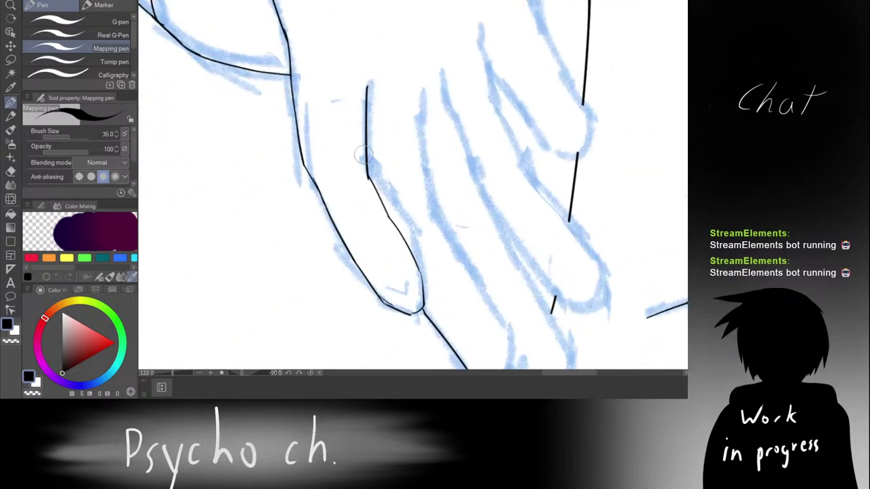
Step: Clean up the joint where the upper and lower strokes of the thumb's inner edge meet
key("e")
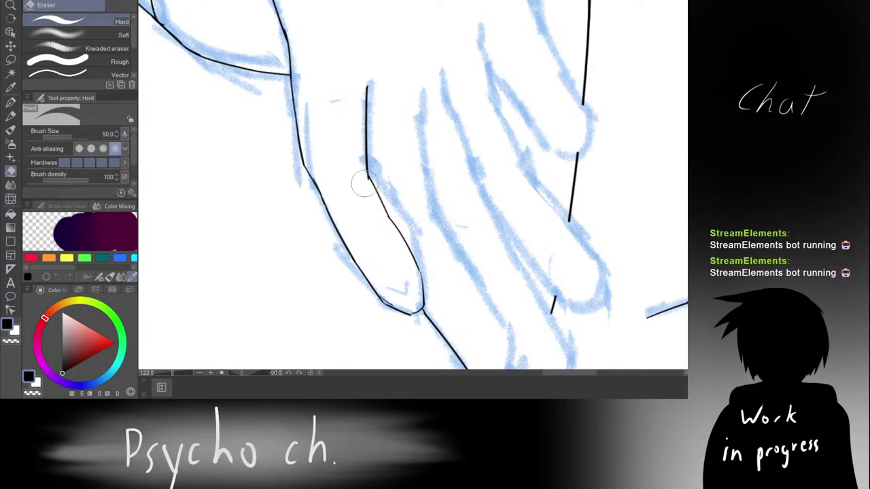
key("p")
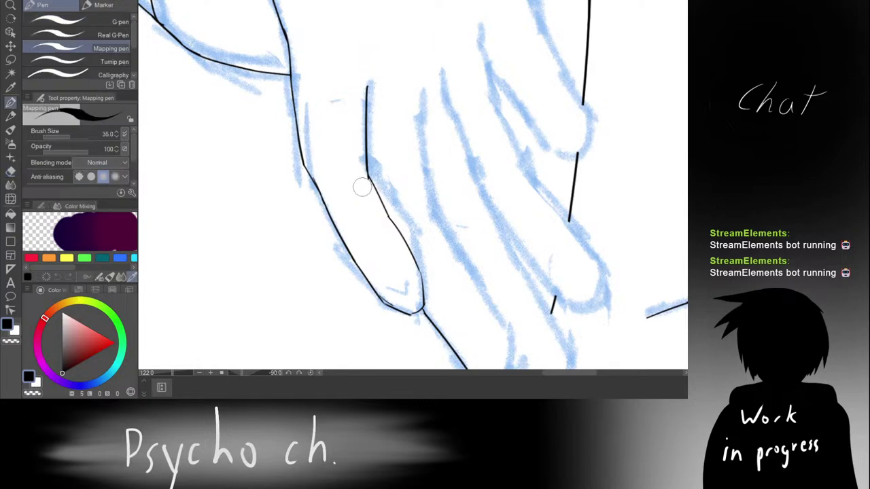
scroll(361, 187, "up", 5)
key("e")
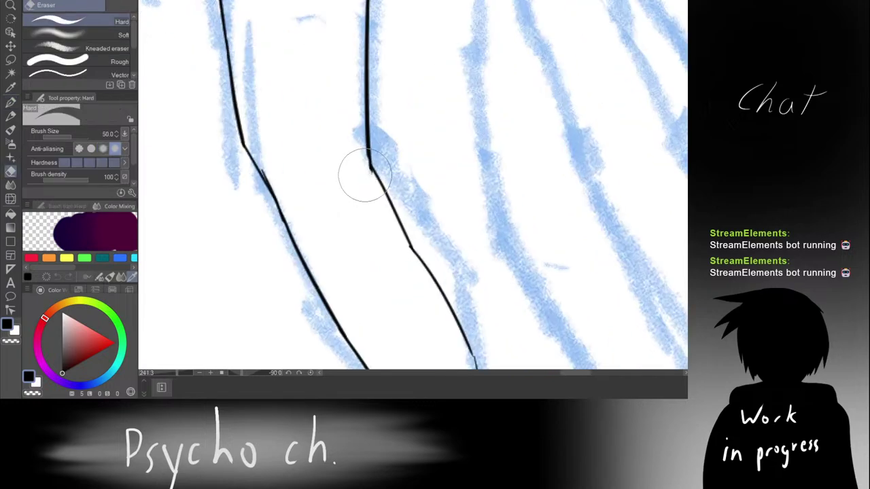
key("p")
Step: Ink the upper stretch of the index finger's edge facing the middle finger, from the knuckle down to the joint
scroll(460, 101, "down", 8)
key("r")
left_click_drag(456, 74, 563, 49)
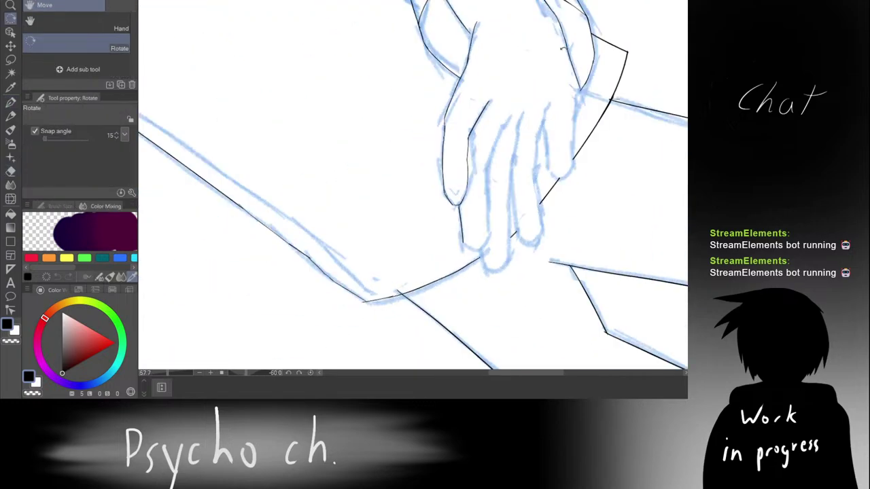
key("p")
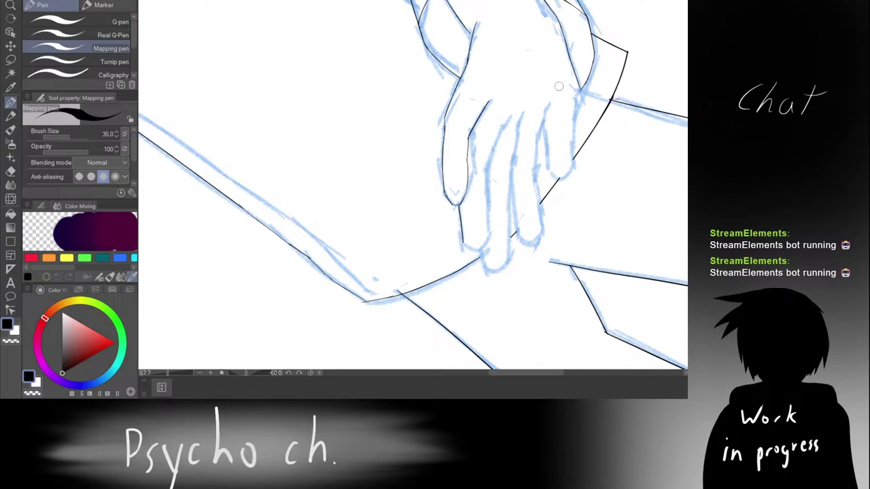
scroll(496, 106, "up", 4)
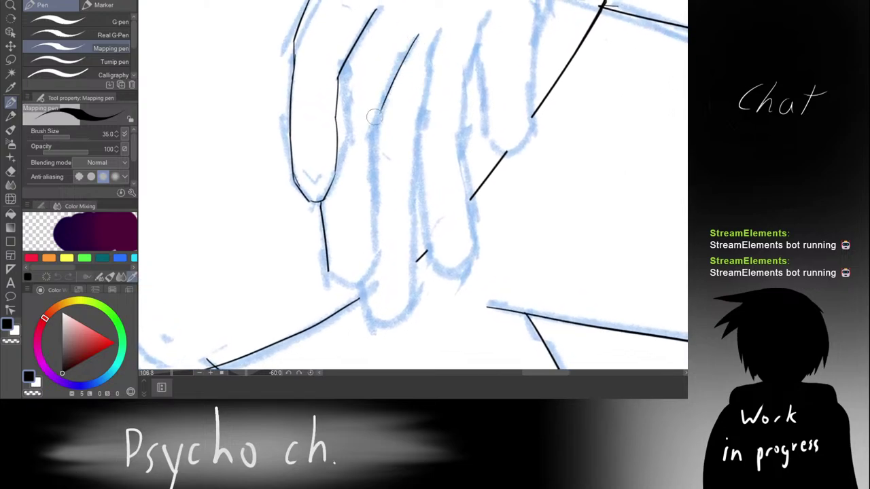
left_click_drag(421, 31, 374, 133)
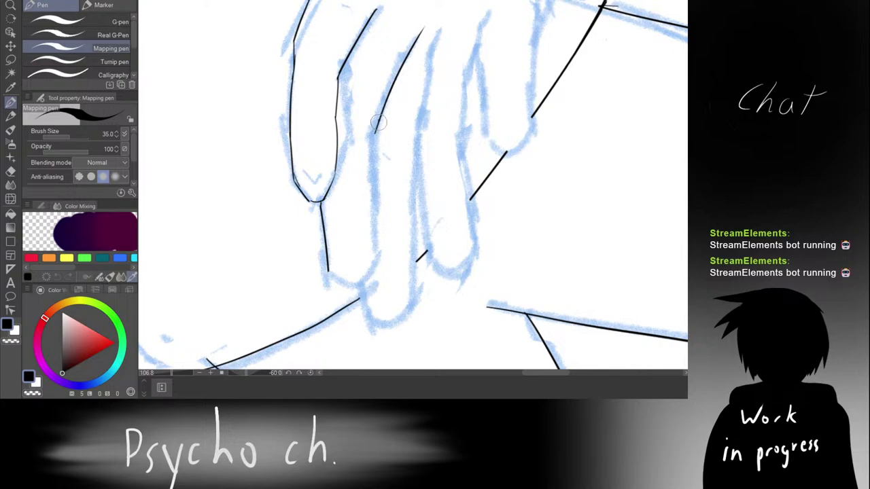
Step: Ink the lower stretch of the index finger's edge facing the middle finger, curving it inward toward the fingertip
left_click_drag(375, 129, 375, 227)
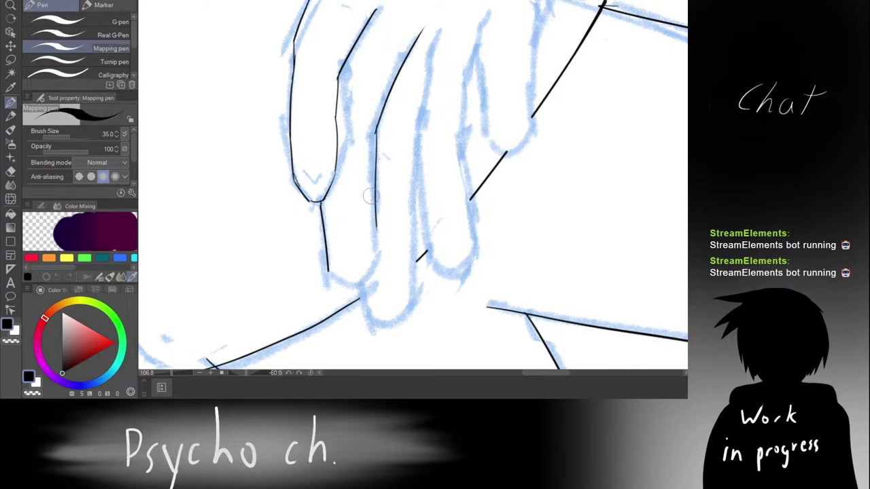
key("ctrl+z")
key("ctrl+z")
left_click_drag(376, 127, 375, 241)
key("ctrl+z")
key("ctrl+z")
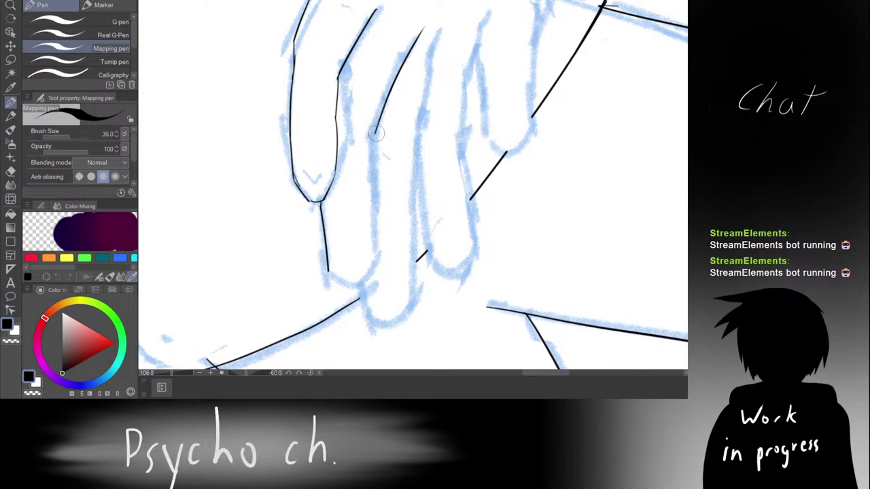
mouse_move(377, 131)
left_mouse_down()
mouse_move(375, 209)
mouse_move(360, 261)
mouse_move(323, 264)
mouse_move(343, 291)
left_mouse_up()
key("ctrl+z")
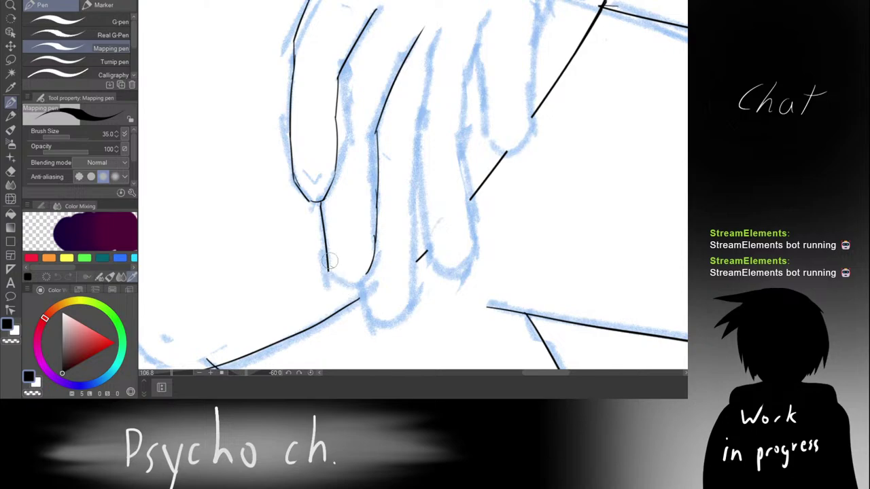
Step: Ink the rounded index fingertip, joining the finger's two side lines just above the hem
left_click_drag(328, 260, 368, 272)
key("ctrl+z")
key("h")
key("h")
key("r")
left_click_drag(435, 82, 577, 258)
left_click_drag(452, 33, 540, 65)
mouse_move(407, 59)
left_mouse_down()
mouse_move(401, 101)
mouse_move(438, 81)
left_mouse_up()
left_click_drag(357, 171, 360, 149)
key("ctrl+z")
mouse_move(355, 187)
left_mouse_down()
mouse_move(374, 125)
mouse_move(406, 119)
mouse_move(391, 134)
mouse_move(401, 130)
mouse_move(377, 136)
mouse_move(423, 134)
mouse_move(360, 141)
mouse_move(390, 123)
mouse_move(416, 126)
mouse_move(375, 124)
mouse_move(422, 133)
left_mouse_up()
key("ctrl+z")
key("ctrl+z")
key("ctrl+z")
key("ctrl+z")
key("ctrl+z")
key("ctrl+z")
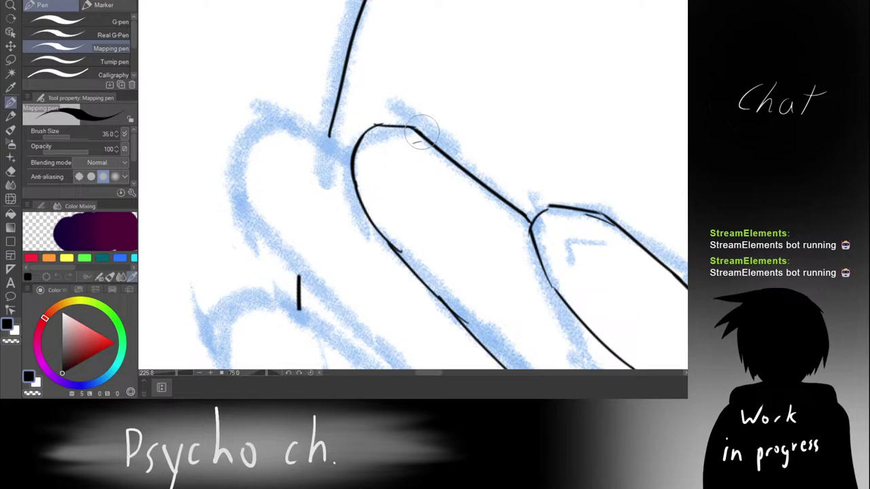
Step: Erase the line of the hand's little-finger side between the wrist and the lower end of the cuff
scroll(416, 92, "down", 6)
key("r")
mouse_move(435, 58)
left_mouse_down()
mouse_move(297, 117)
mouse_move(285, 144)
left_mouse_up()
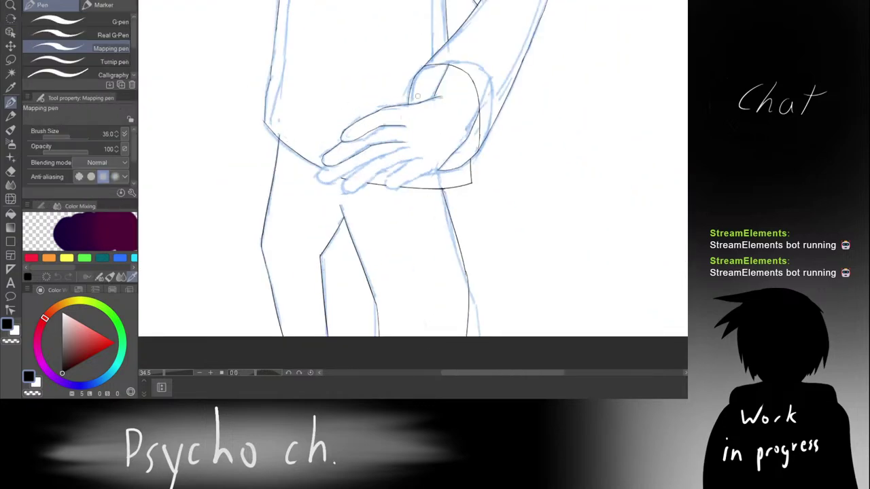
scroll(405, 83, "down", 4)
key("r")
left_click_drag(412, 63, 390, 89)
scroll(420, 95, "up", 4)
key("r")
key("p")
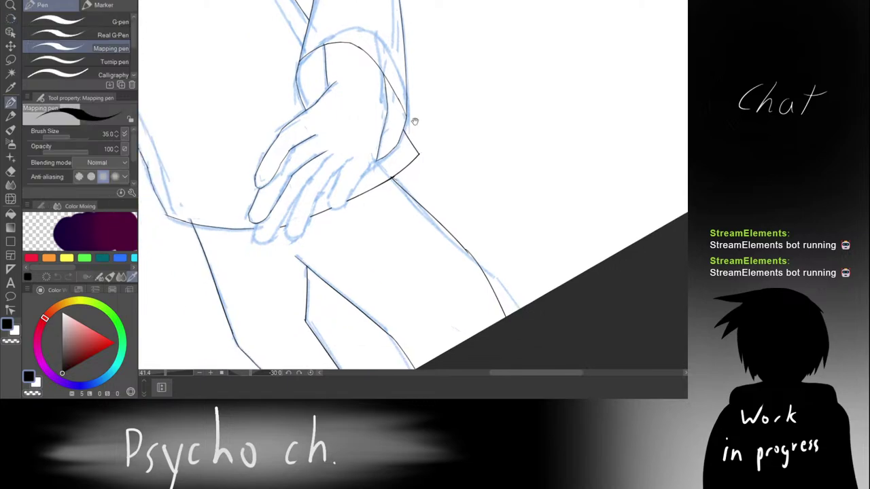
scroll(442, 95, "up", 4)
key("e")
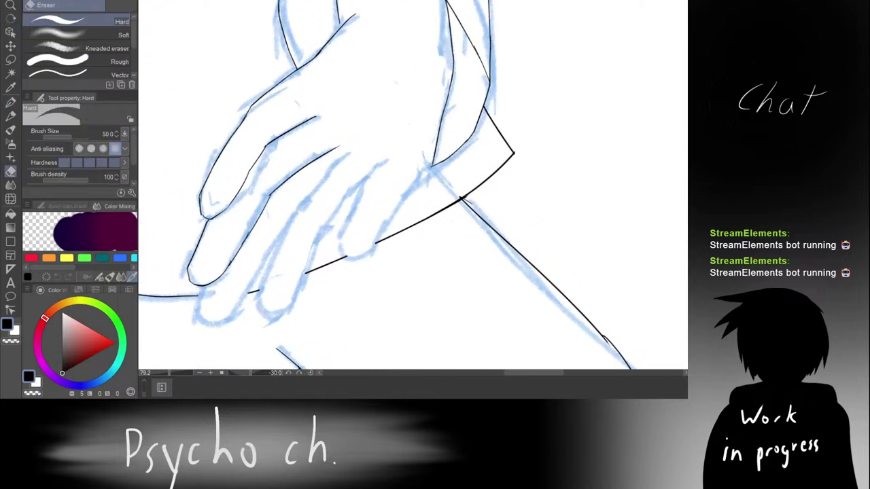
mouse_move(435, 112)
left_mouse_down()
mouse_move(427, 160)
mouse_move(442, 113)
mouse_move(420, 214)
left_mouse_up()
Step: Ink the hand's little-finger side again from the cuff opening downward, with a bend partway along
key("p")
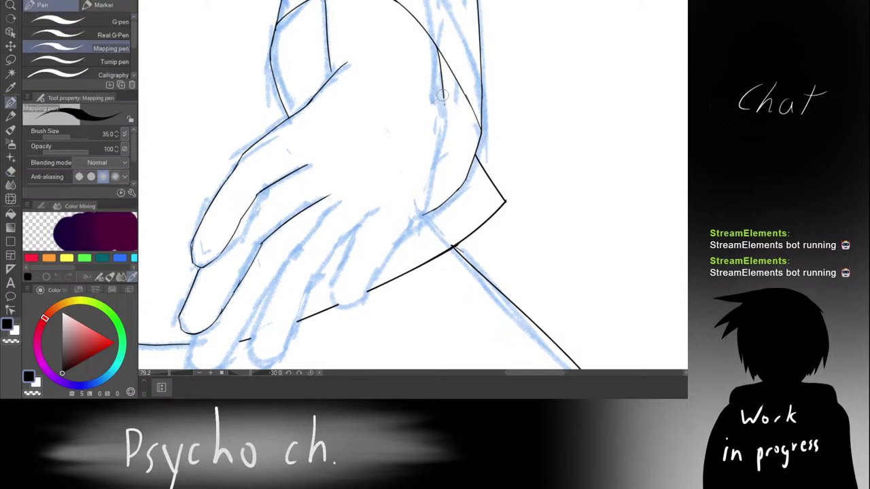
scroll(450, 121, "down", 8)
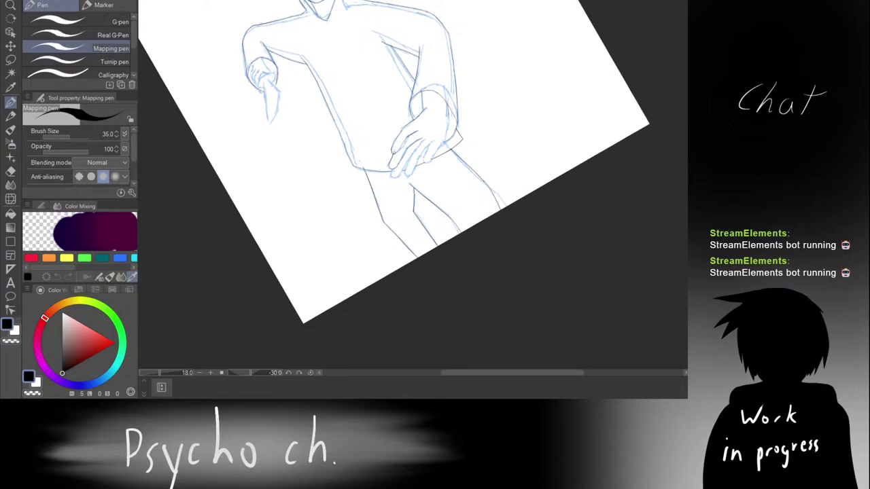
scroll(434, 148, "up", 8)
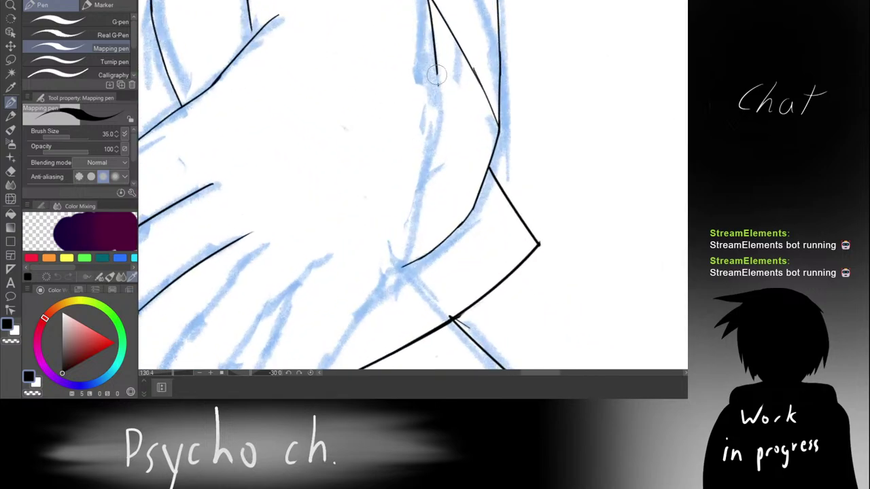
mouse_move(436, 74)
left_mouse_down()
mouse_move(441, 104)
mouse_move(415, 195)
left_mouse_up()
key("ctrl+z")
key("ctrl+z")
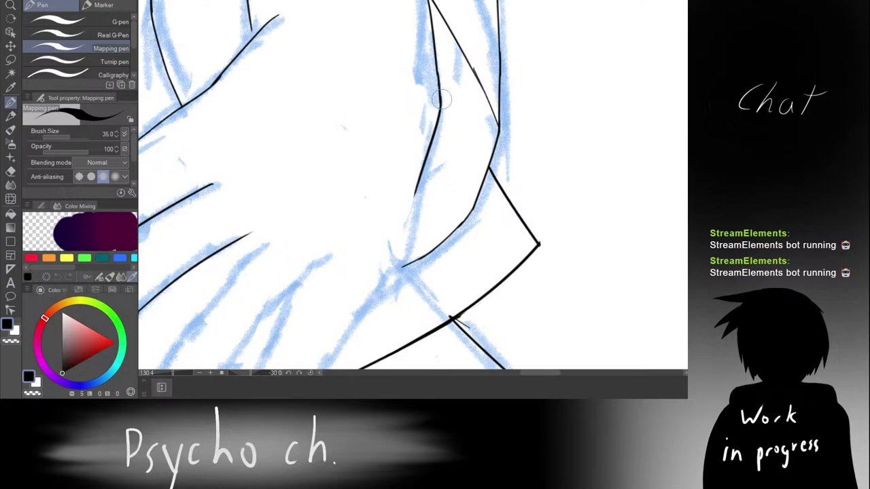
key("ctrl+z")
left_click_drag(440, 102, 412, 193)
Step: Extend the hand's little-finger side down past the cuff's lower end to the base of the little finger
left_click_drag(400, 208, 485, 49)
mouse_move(505, 16)
left_mouse_down()
mouse_move(461, 100)
mouse_move(468, 78)
mouse_move(439, 163)
left_mouse_up()
key("ctrl+z")
key("ctrl+z")
key("ctrl+z")
key("ctrl+z")
left_click_drag(481, 63, 441, 155)
key("ctrl+z")
left_click_drag(456, 118, 442, 153)
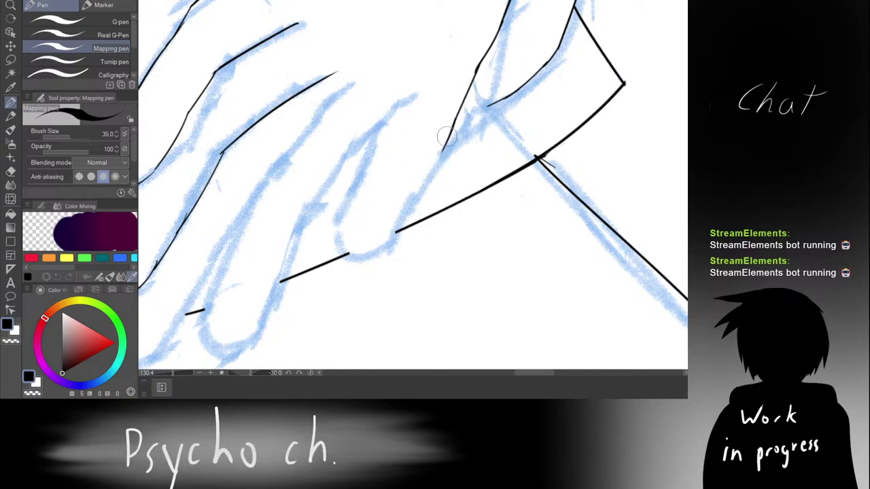
Step: Ink the little finger's outer edge from its base down toward the hem line
key("ctrl+z")
mouse_move(454, 122)
left_mouse_down()
mouse_move(432, 180)
mouse_move(405, 209)
left_mouse_up()
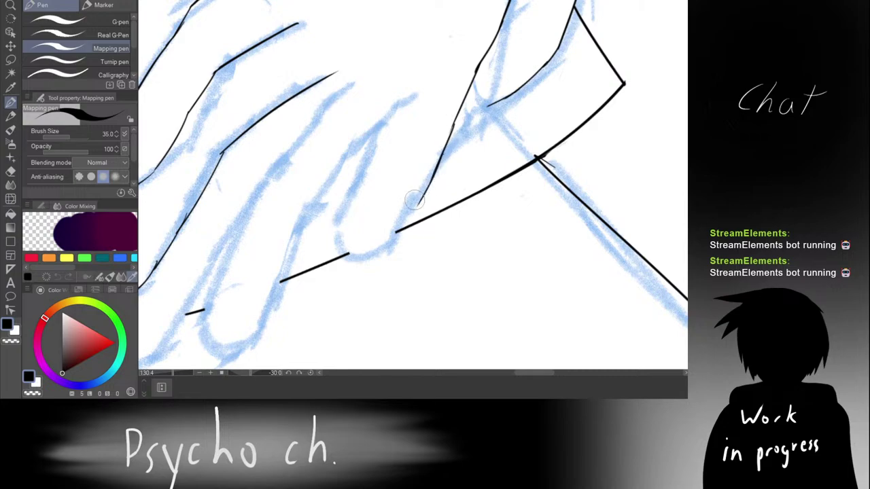
key("ctrl+z")
Step: Ink the little finger's edge facing the ring finger, from the gap between the fingers down toward the tip
scroll(445, 99, "down", 5)
scroll(445, 81, "up", 4)
scroll(374, 205, "up", 4)
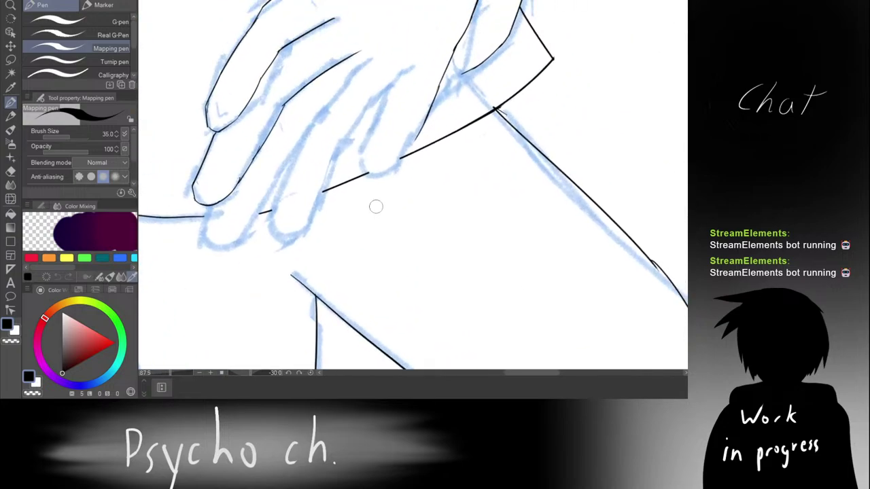
mouse_move(352, 88)
left_mouse_down()
mouse_move(310, 183)
mouse_move(291, 256)
left_mouse_up()
key("ctrl+z")
key("ctrl+z")
key("ctrl+z")
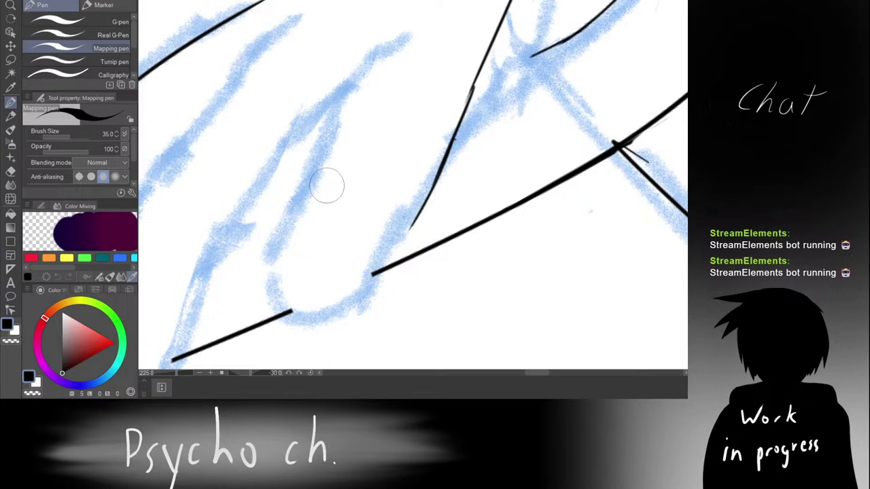
scroll(328, 180, "down", 3)
scroll(328, 180, "up", 2)
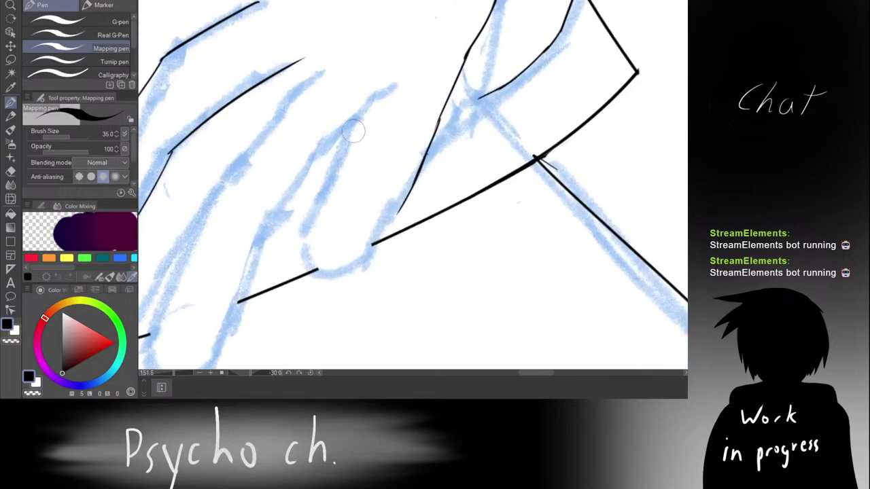
left_click_drag(350, 125, 307, 258)
key("ctrl+z")
Step: Ink the little fingertip as a rounded curve dipping below the hem between the two broken hem segments
mouse_move(325, 197)
left_mouse_down()
mouse_move(310, 240)
mouse_move(333, 272)
left_mouse_up()
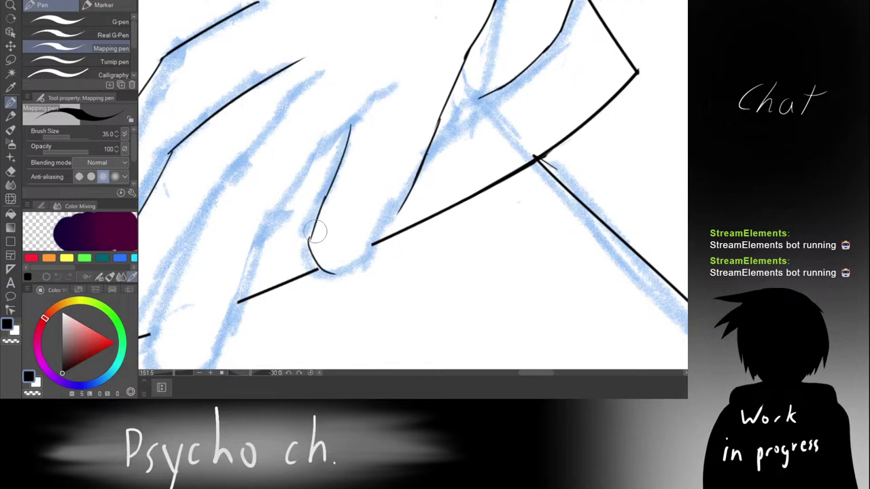
key("ctrl+z")
left_click_drag(311, 239, 352, 256)
key("ctrl+z")
key("ctrl+z")
mouse_move(316, 223)
left_mouse_down()
mouse_move(301, 246)
mouse_move(318, 273)
left_mouse_up()
key("ctrl+z")
mouse_move(305, 245)
left_mouse_down()
mouse_move(324, 276)
mouse_move(310, 261)
mouse_move(362, 259)
left_mouse_up()
key("ctrl+z")
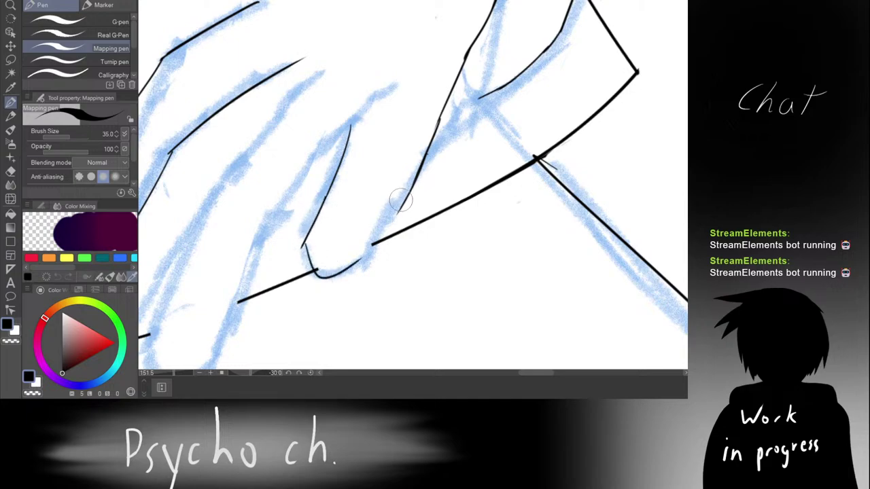
left_click_drag(303, 242, 376, 250)
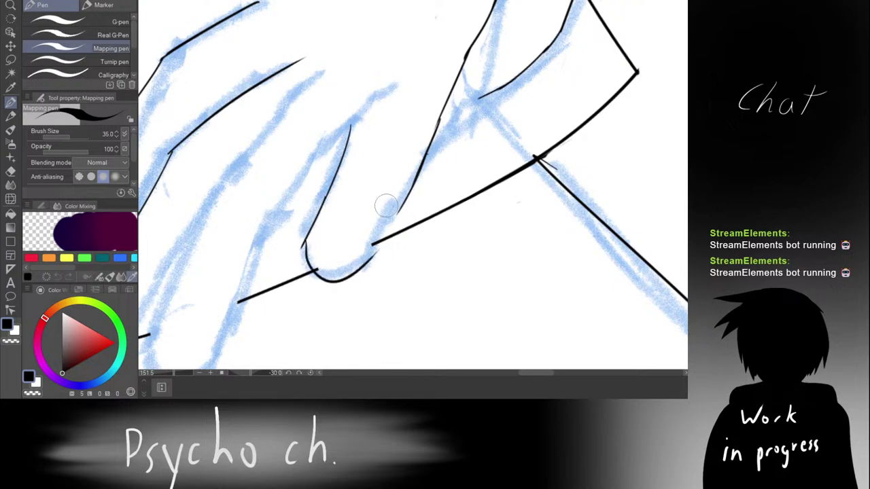
Step: Join the little finger's outer edge to the rounded fingertip with a smooth line across the hem
key("ctrl+z")
left_click_drag(399, 210, 374, 251)
key("ctrl+z")
key("ctrl+z")
left_click_drag(380, 221, 374, 250)
key("ctrl+z")
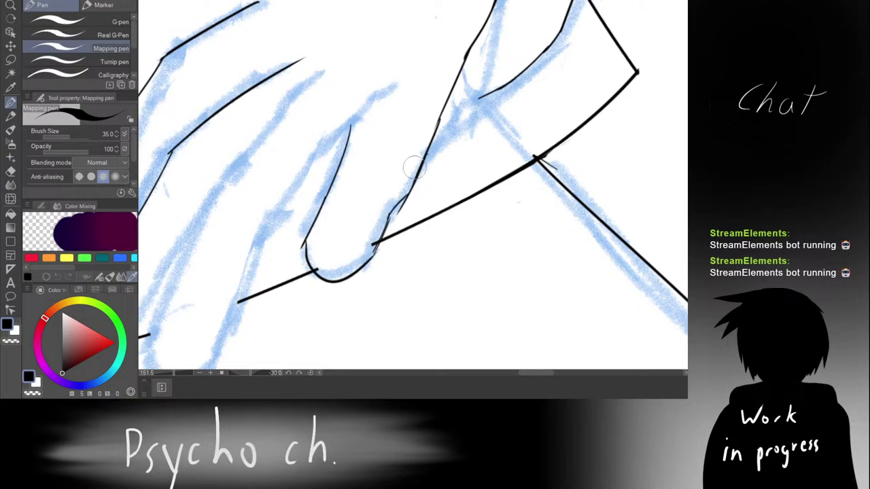
scroll(406, 146, "down", 3)
scroll(398, 187, "up", 2)
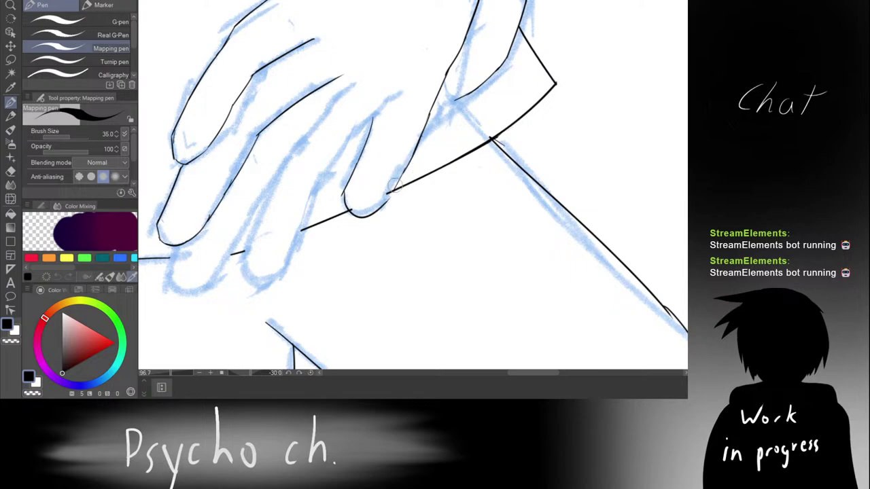
scroll(397, 174, "up", 3)
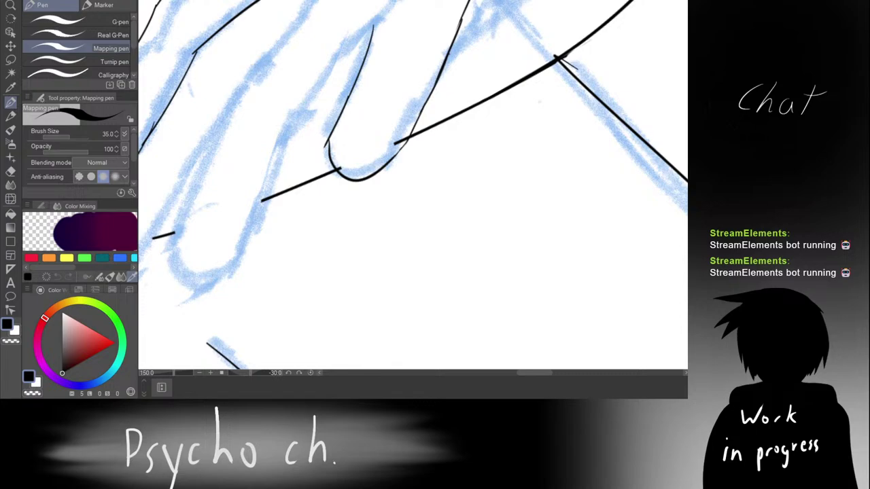
left_click_drag(364, 184, 339, 189)
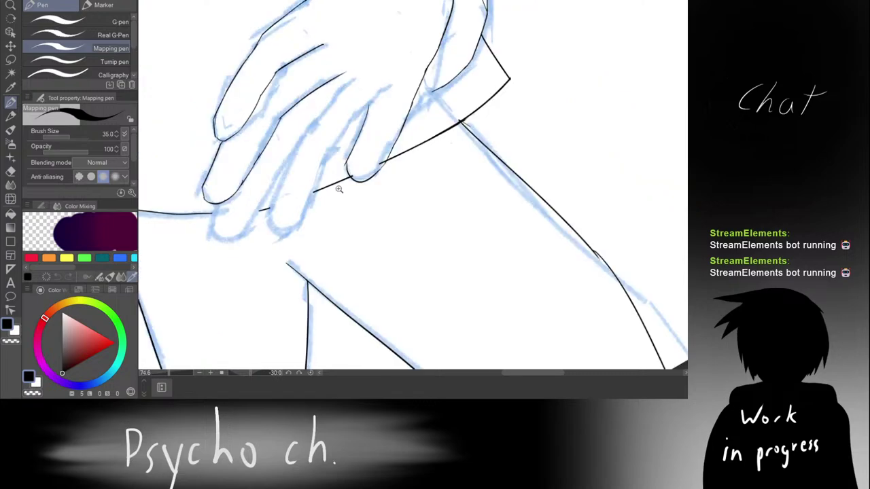
scroll(418, 159, "up", 7)
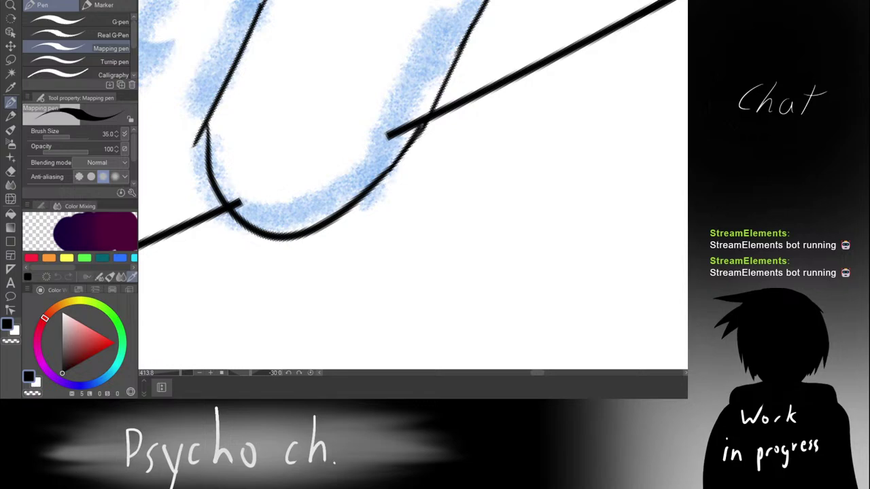
Step: Ink the upper stretch of the ring finger's edge facing the little finger, starting above the gap between them
scroll(367, 180, "down", 8)
scroll(408, 156, "down", 4)
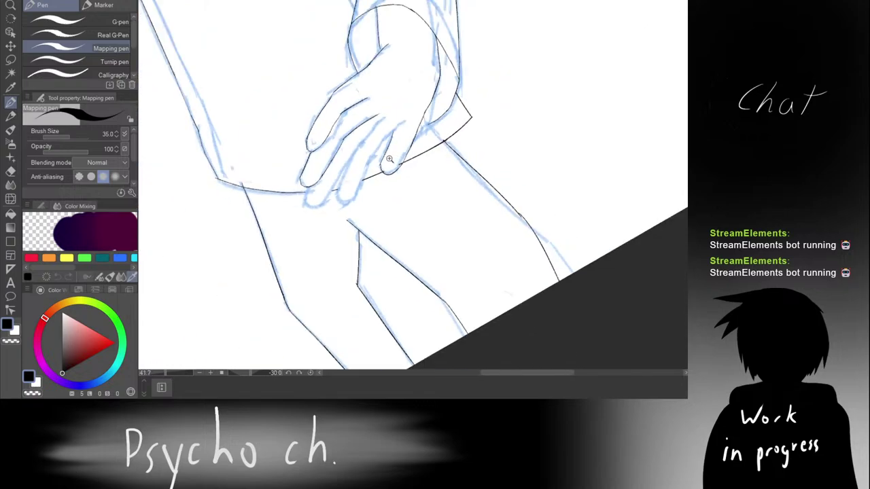
scroll(385, 153, "up", 4)
scroll(410, 155, "up", 1)
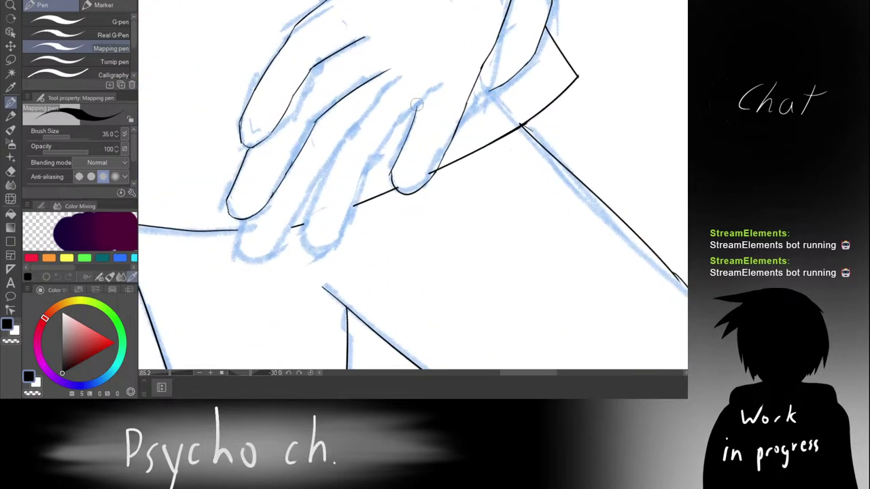
key("shift+space")
mouse_move(437, 106)
left_mouse_down()
mouse_move(414, 95)
mouse_move(387, 102)
mouse_move(432, 94)
left_mouse_up()
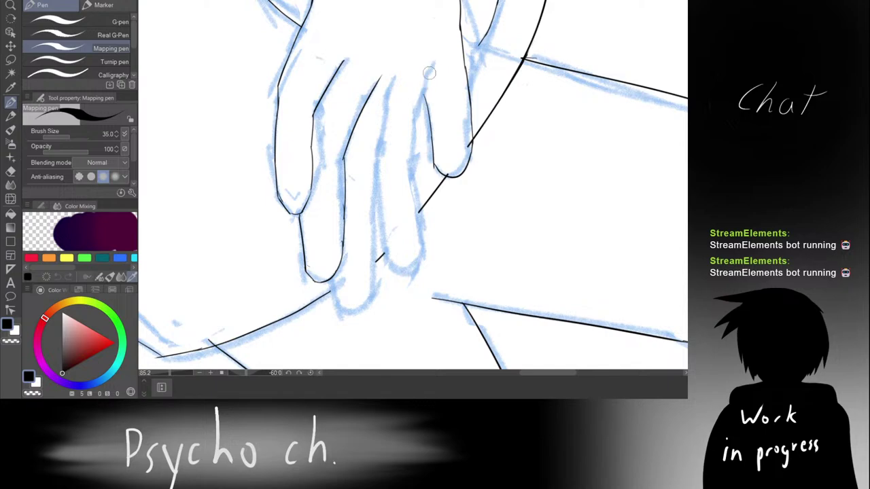
mouse_move(431, 54)
left_mouse_down()
mouse_move(392, 131)
mouse_move(407, 89)
mouse_move(388, 177)
left_mouse_up()
key("ctrl+z")
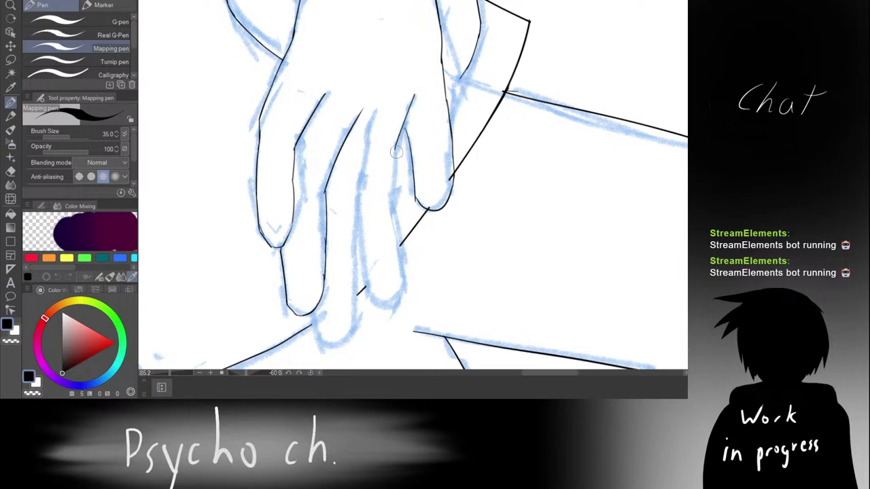
Step: Extend the ring finger's edge facing the little finger from the gap down toward the broken hem segment
left_click_drag(396, 149, 391, 206)
key("ctrl+z")
key("r")
left_click_drag(418, 88, 458, 93)
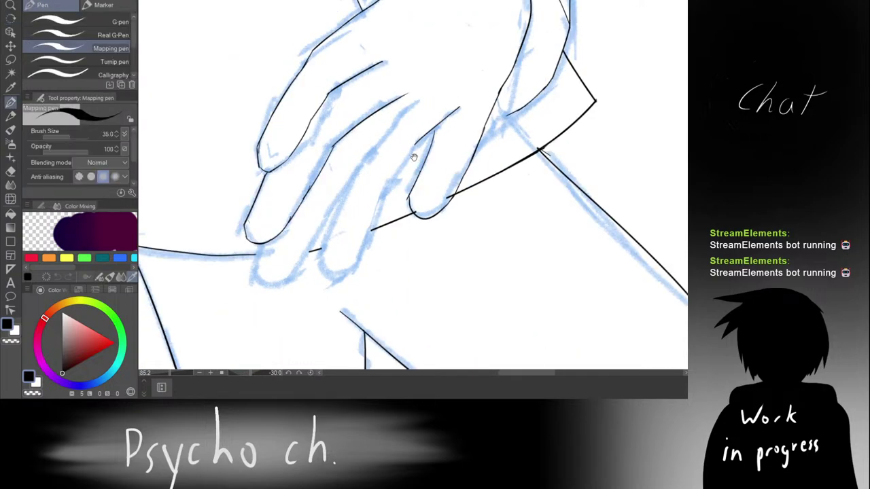
left_click_drag(403, 171, 426, 120)
scroll(423, 129, "up", 5)
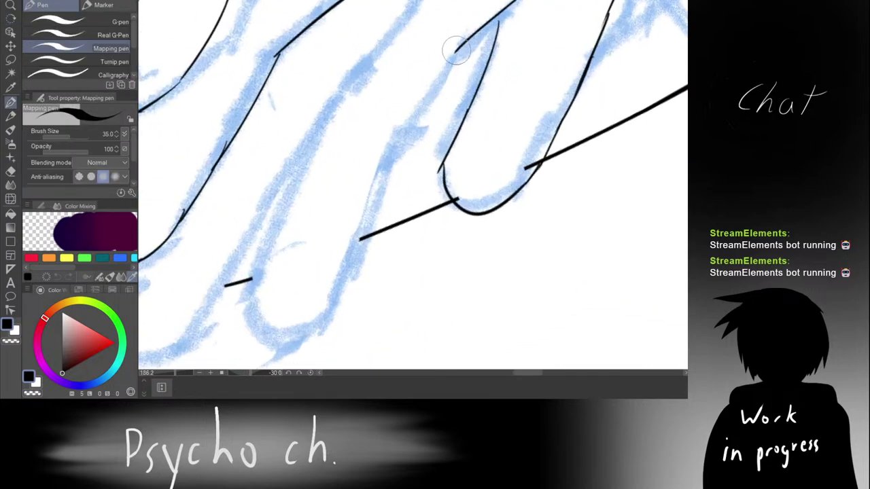
mouse_move(457, 48)
left_mouse_down()
mouse_move(386, 159)
mouse_move(403, 140)
mouse_move(368, 210)
left_mouse_up()
key("ctrl+z")
left_click_drag(395, 152, 367, 238)
scroll(407, 155, "down", 4)
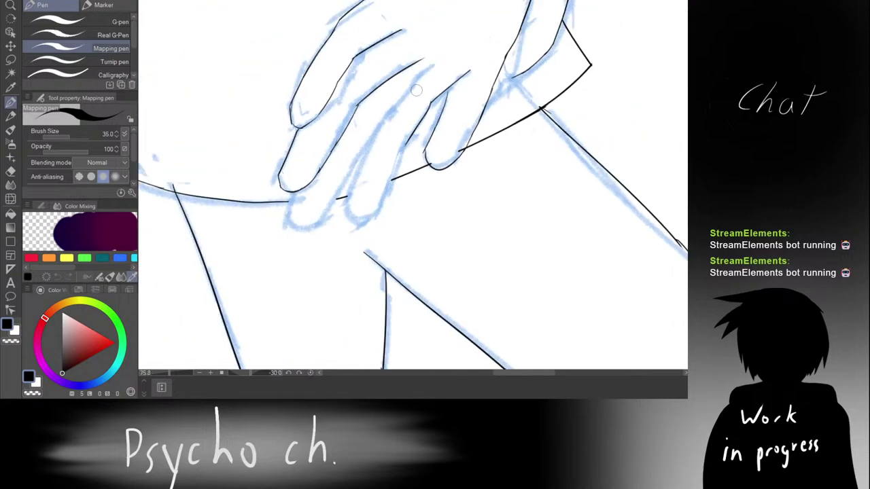
Step: Ink the middle finger's edge facing the index finger, from below the index fingertip down across the hem's end
scroll(367, 104, "up", 4)
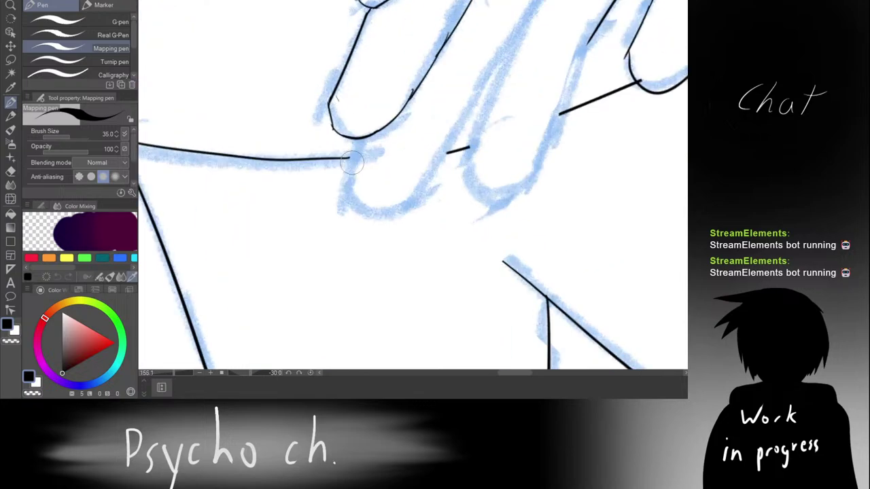
mouse_move(365, 138)
left_mouse_down()
mouse_move(353, 215)
mouse_move(355, 180)
mouse_move(349, 197)
mouse_move(365, 224)
left_mouse_up()
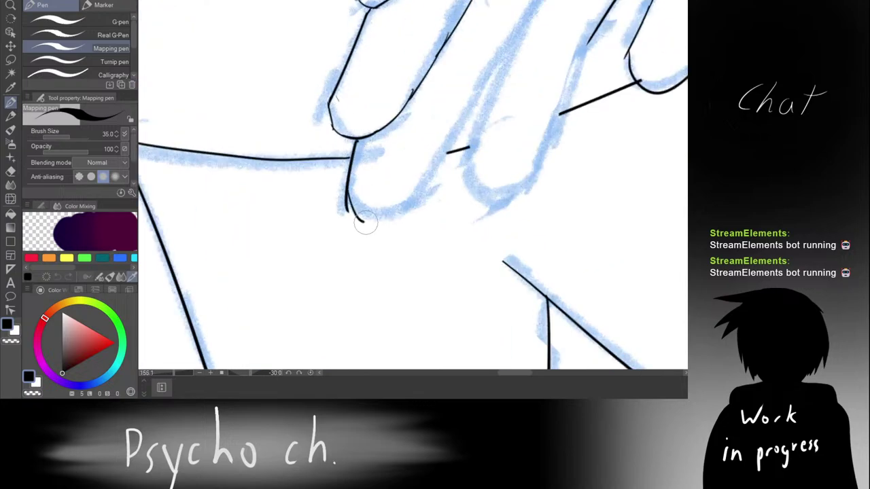
key("ctrl+z")
key("ctrl+z")
mouse_move(365, 139)
left_mouse_down()
mouse_move(348, 190)
mouse_move(366, 215)
left_mouse_up()
key("ctrl+z")
key("ctrl+z")
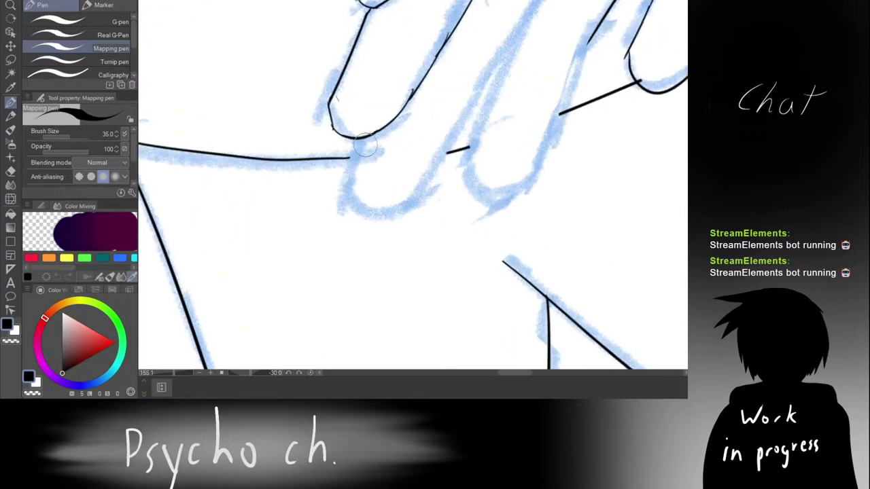
left_click_drag(365, 138, 344, 193)
key("ctrl+z")
Step: Ink the lower stretch of the middle finger's edge facing the ring finger, crossing the end of the short hem segment
left_click_drag(484, 84, 452, 154)
key("ctrl+z")
left_click_drag(461, 123, 425, 186)
key("ctrl+z")
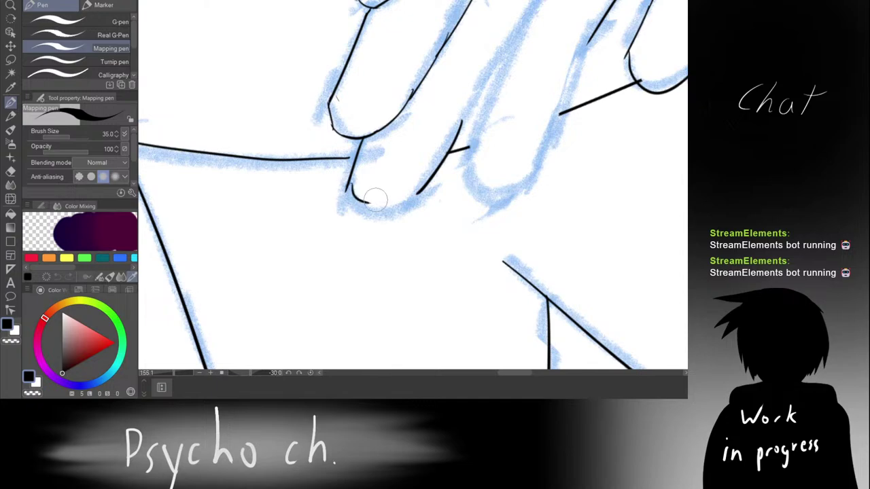
Step: Ink the middle fingertip as a rounded curve joining the finger's two edges below the hem
left_click_drag(427, 91, 532, 210)
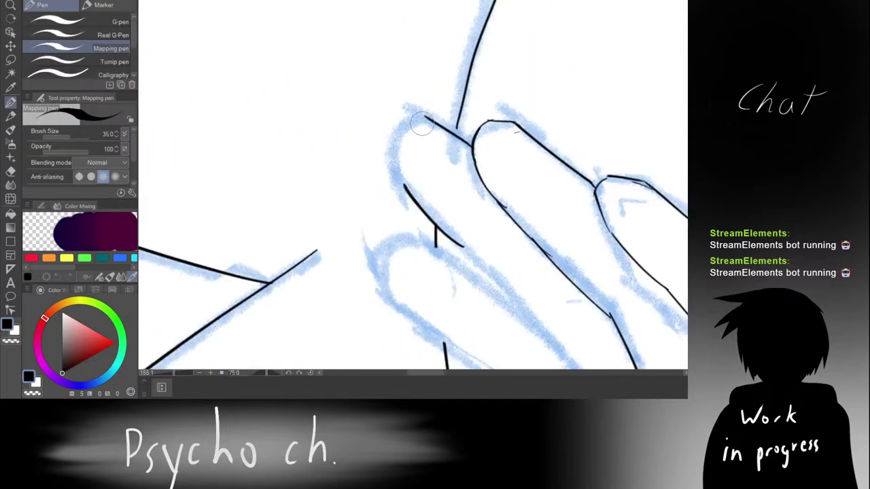
mouse_move(423, 116)
left_mouse_down()
mouse_move(391, 175)
mouse_move(392, 148)
mouse_move(407, 178)
left_mouse_up()
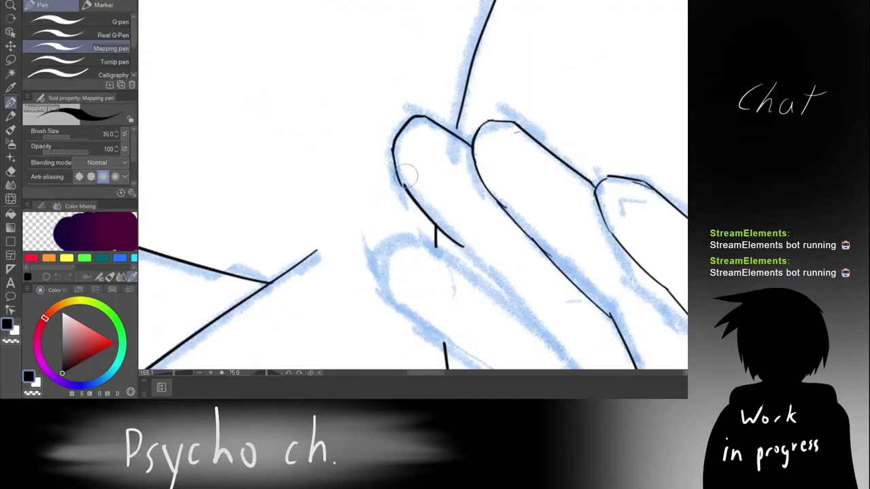
key("ctrl+z")
left_click_drag(394, 148, 409, 187)
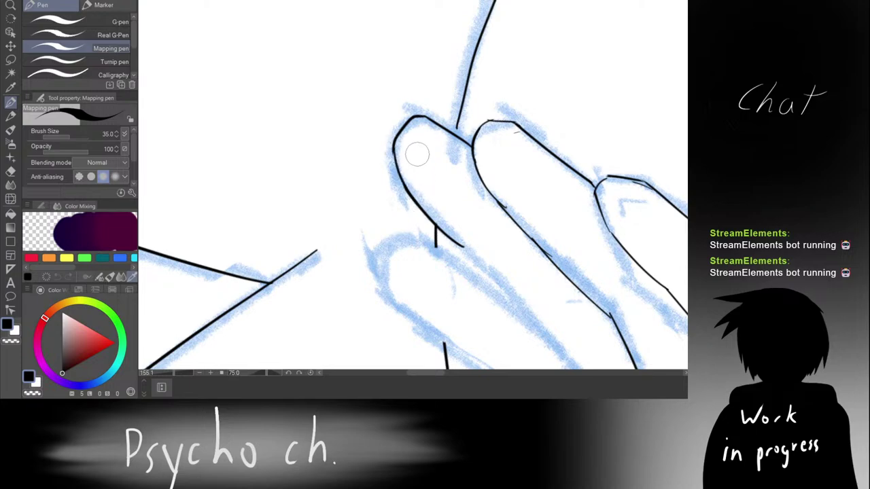
left_click_drag(428, 119, 541, 110)
scroll(445, 212, "down", 7)
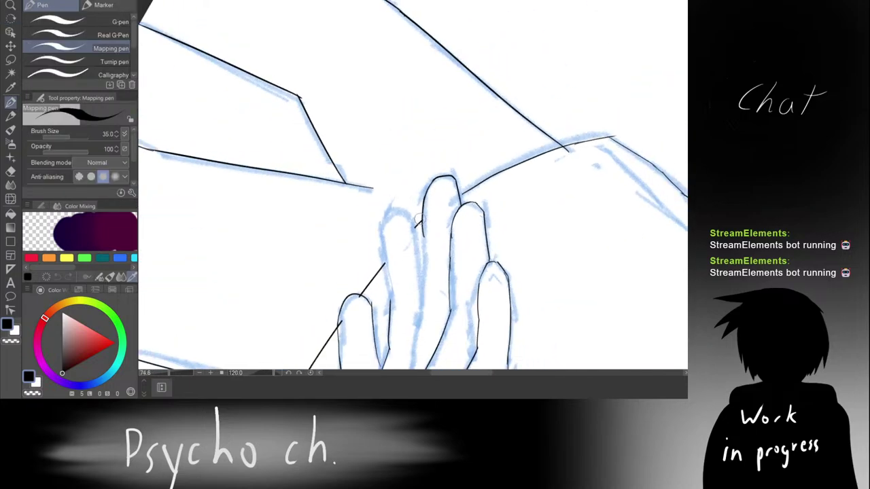
left_click_drag(406, 279, 437, 169)
scroll(453, 178, "up", 3)
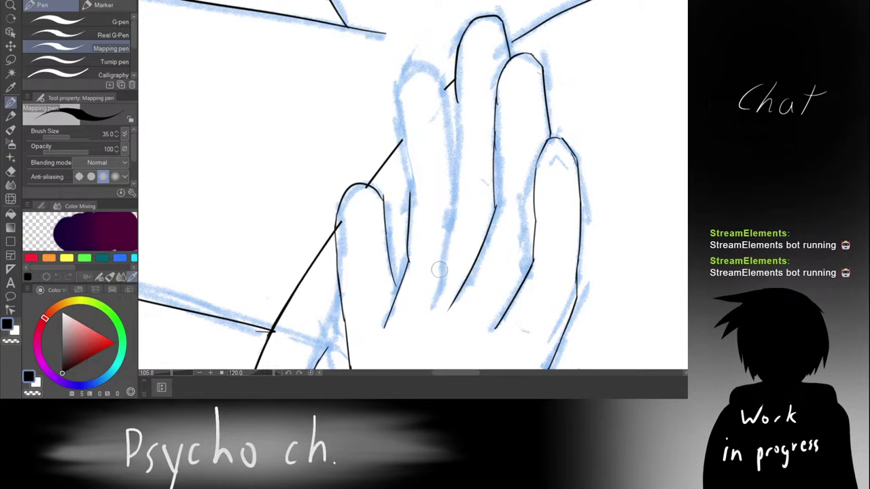
left_click_drag(439, 297, 465, 212)
key("ctrl+z")
left_click_drag(447, 265, 432, 314)
key("ctrl+z")
Step: Erase the middle finger's edge beside the rounded tip on the ring finger side and redraw it as a smoother line
key("e")
mouse_move(457, 80)
left_mouse_down()
mouse_move(465, 53)
mouse_move(454, 54)
mouse_move(456, 93)
left_mouse_up()
key("p")
scroll(457, 60, "up", 1)
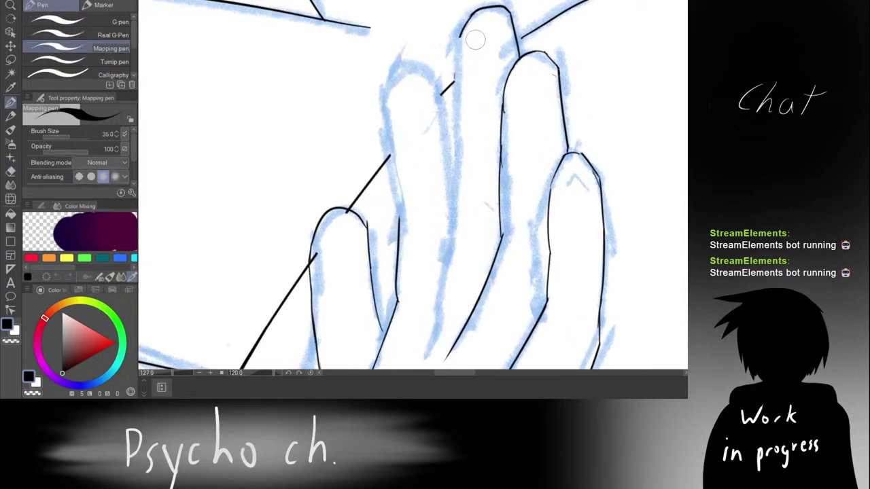
left_click_drag(464, 28, 429, 85)
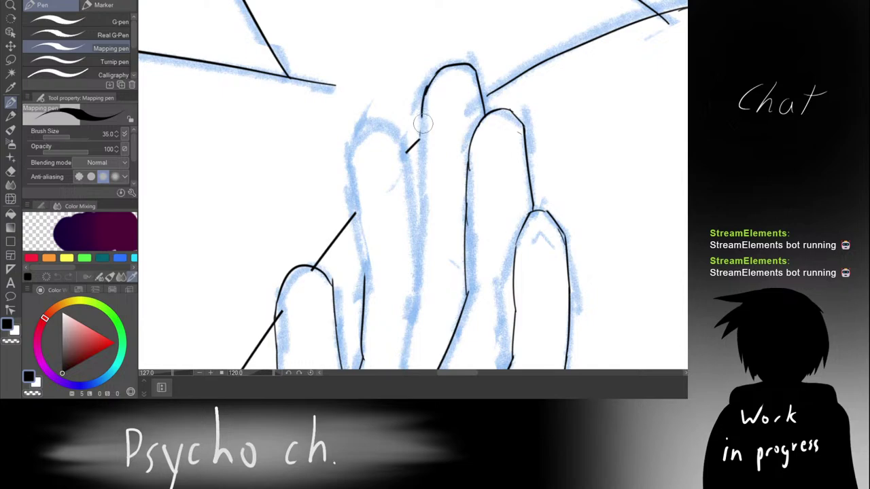
key("e")
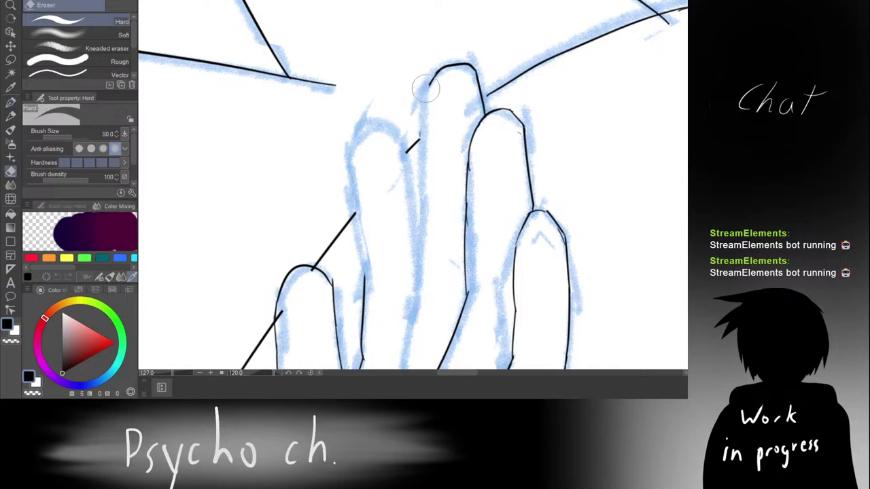
key("p")
left_click_drag(426, 92, 420, 163)
left_click_drag(419, 162, 442, 72)
key("ctrl+z")
left_click_drag(424, 109, 390, 175)
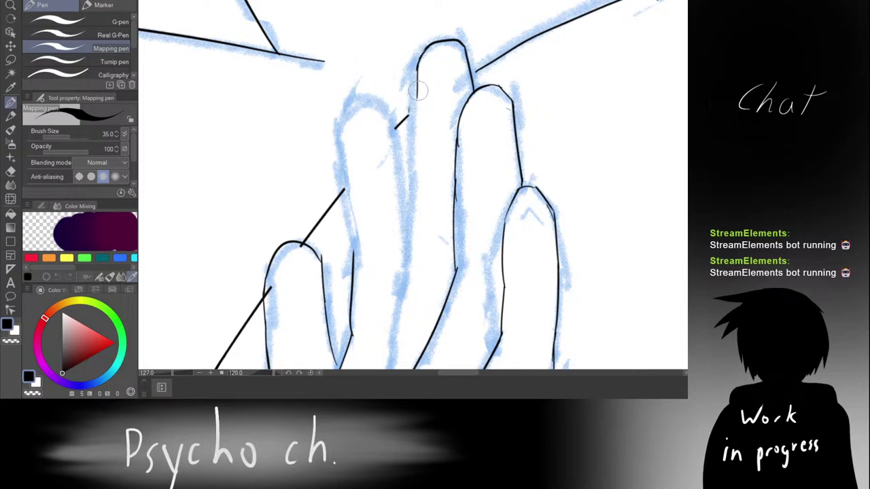
left_click_drag(430, 79, 428, 32)
scroll(427, 24, "down", 1)
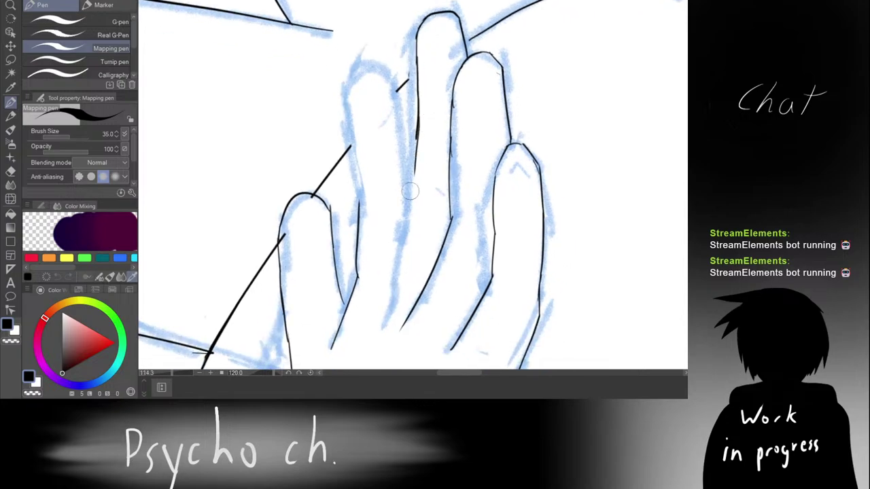
left_click_drag(416, 136, 414, 158)
mouse_move(417, 90)
left_mouse_down()
mouse_move(421, 157)
mouse_move(428, 141)
mouse_move(407, 179)
mouse_move(388, 158)
left_mouse_up()
key("ctrl+z")
key("ctrl+z")
key("ctrl+z")
key("ctrl+z")
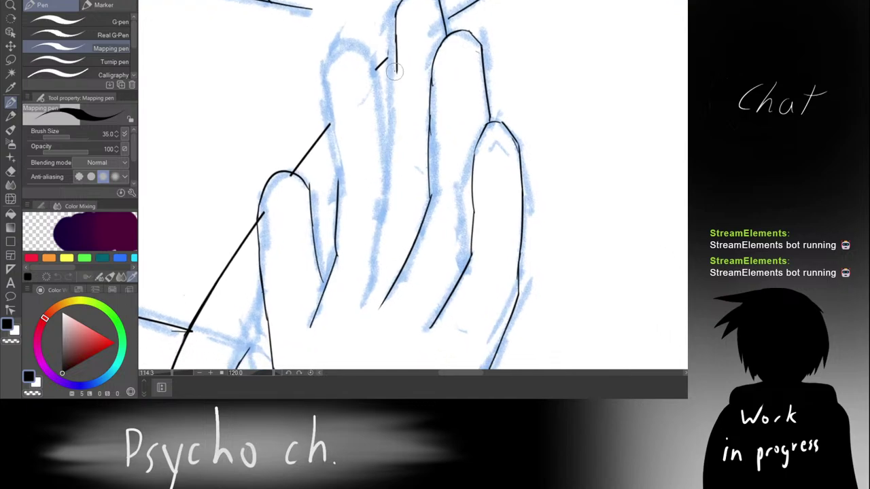
Step: Flip the canvas view horizontally and extend the middle finger's edge facing the ring finger past the short hem segment
key("h")
left_click_drag(450, 54, 293, 62)
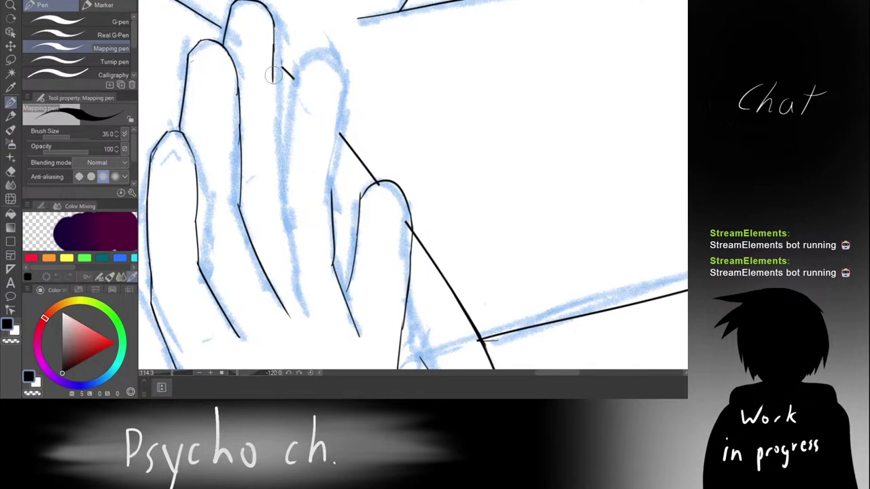
left_click_drag(273, 67, 282, 159)
key("ctrl+z")
key("ctrl+z")
left_click_drag(273, 79, 281, 183)
Step: Continue the middle finger's edge facing the ring finger up to the gap at the back of the hand
left_click_drag(279, 124, 272, 61)
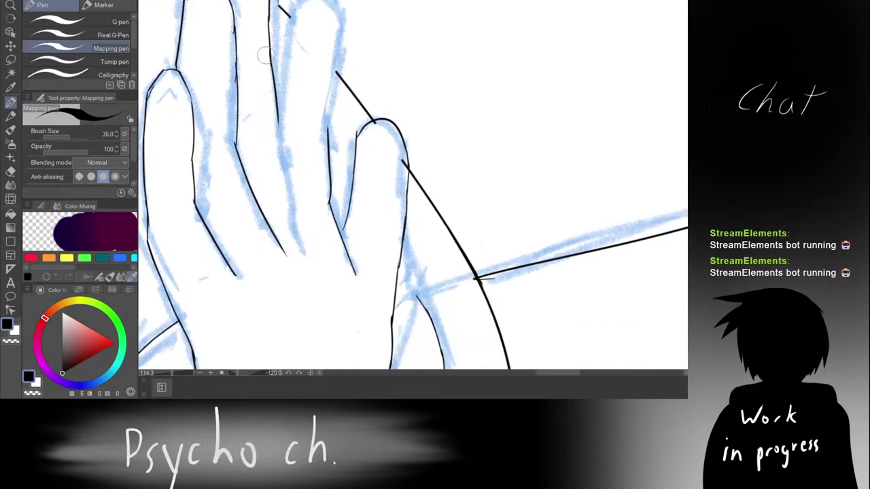
scroll(277, 137, "up", 2)
left_click_drag(280, 118, 288, 191)
key("ctrl+z")
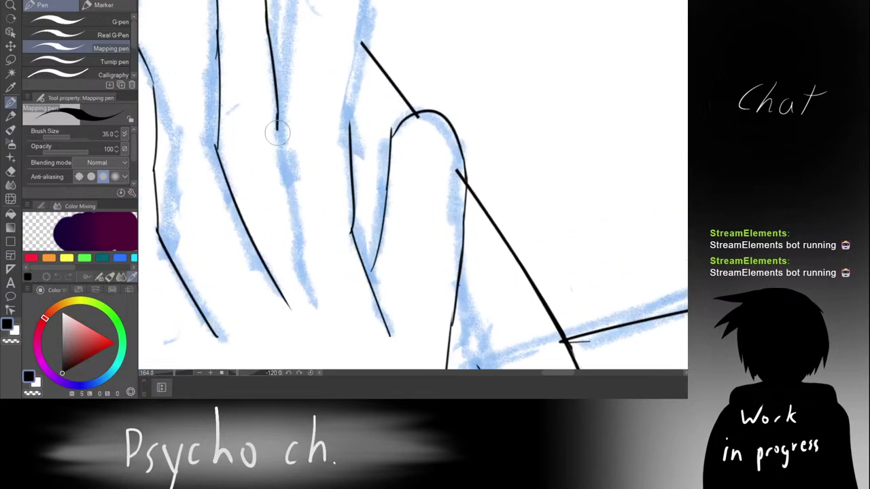
mouse_move(278, 121)
left_mouse_down()
mouse_move(294, 244)
mouse_move(296, 205)
left_mouse_up()
key("ctrl+z")
key("ctrl+z")
left_click_drag(277, 110, 304, 206)
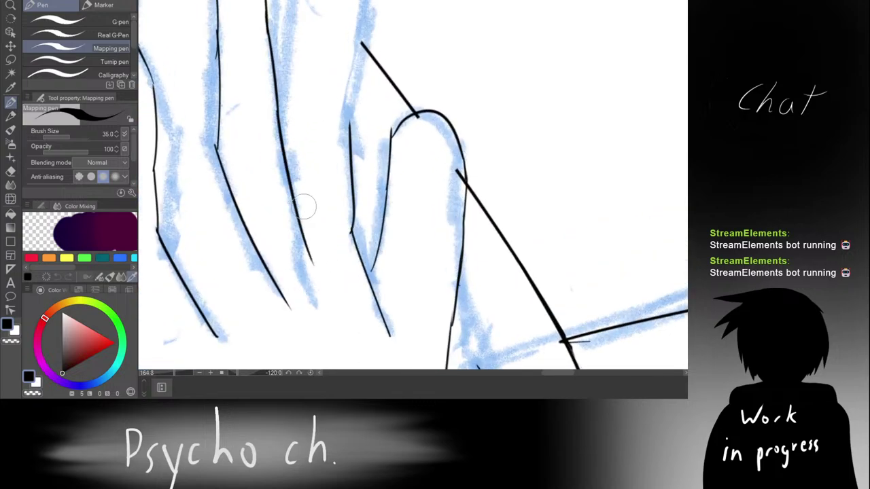
left_click_drag(302, 236, 328, 305)
left_click_drag(320, 218, 284, 176)
key("ctrl+z")
left_click_drag(298, 208, 317, 214)
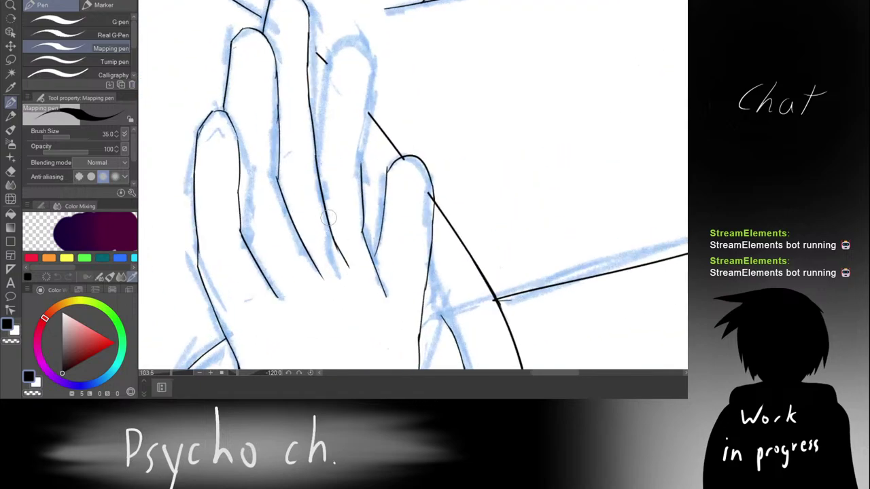
Step: Ink the ring finger's edge facing the middle finger, branching off the middle finger's line and running past the short hem segment
scroll(292, 174, "down", 3)
left_click_drag(335, 145, 573, 147)
scroll(532, 105, "down", 3)
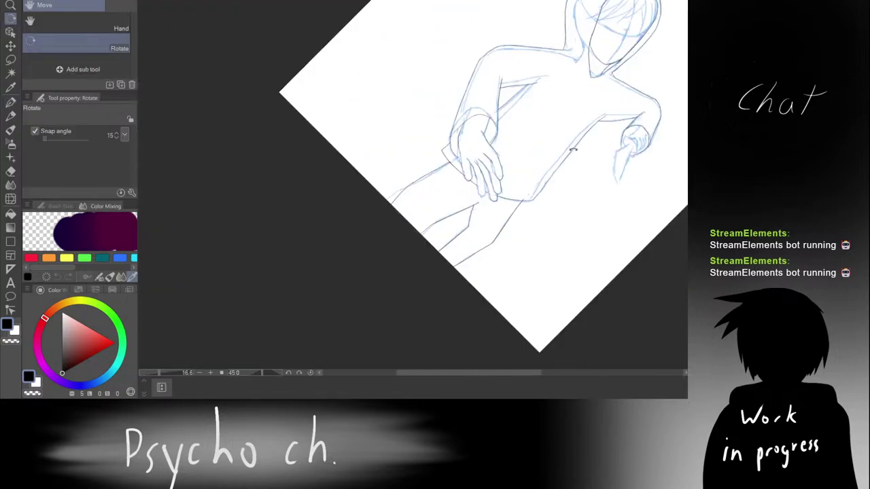
scroll(476, 170, "up", 3)
left_click_drag(491, 152, 436, 138)
scroll(437, 138, "up", 3)
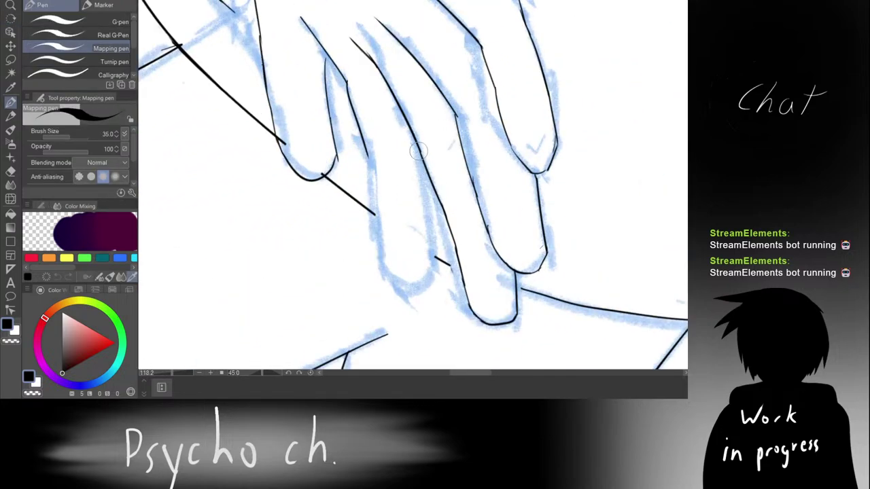
left_click_drag(417, 146, 444, 242)
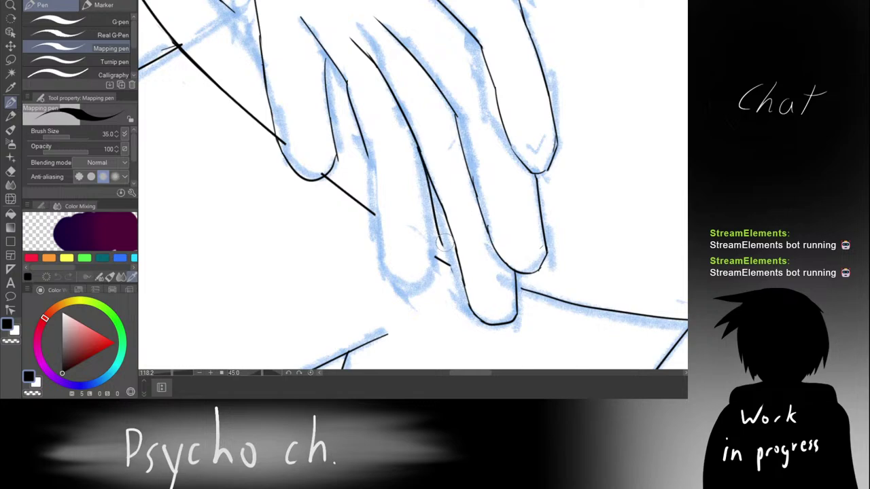
key("ctrl+z")
left_click_drag(416, 141, 432, 253)
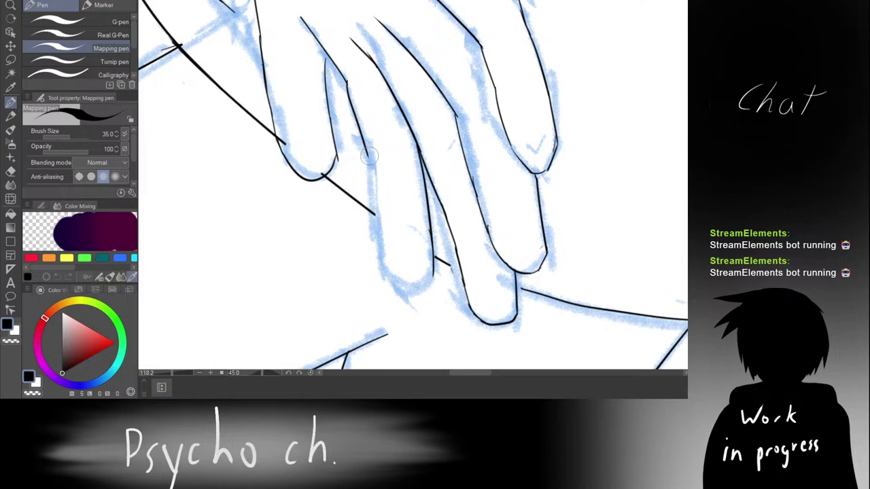
left_click_drag(369, 155, 380, 237)
key("ctrl+z")
left_click_drag(369, 155, 381, 246)
key("ctrl+z")
left_click_drag(372, 168, 375, 192)
key("ctrl+z")
left_click_drag(395, 141, 402, 127)
left_click(348, 142, "ctrl")
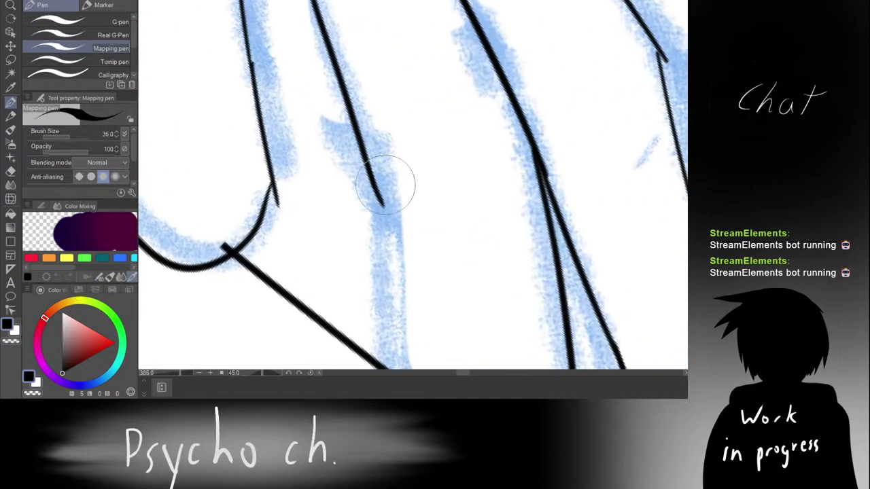
key("e")
key("p")
left_click_drag(358, 134, 388, 194)
mouse_move(387, 230)
left_mouse_down()
mouse_move(365, 259)
mouse_move(375, 136)
mouse_move(392, 154)
mouse_move(348, 114)
mouse_move(351, 46)
mouse_move(361, 94)
left_mouse_up()
key("ctrl+z")
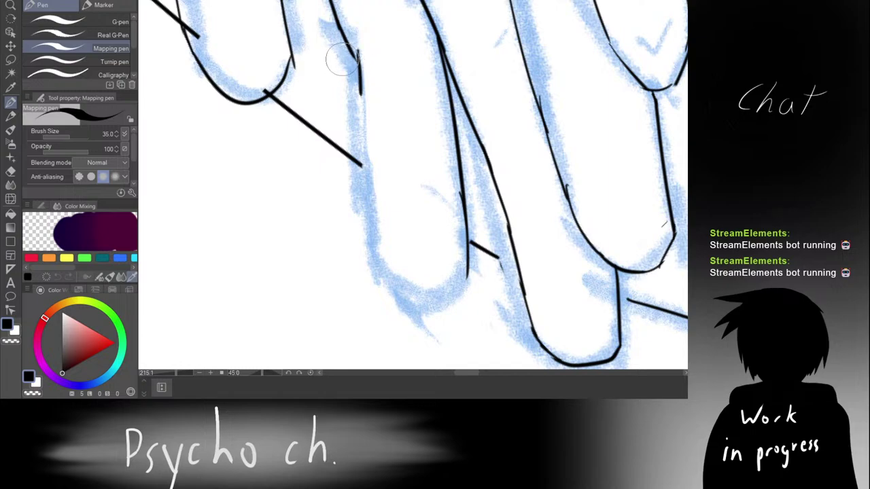
key("ctrl+z")
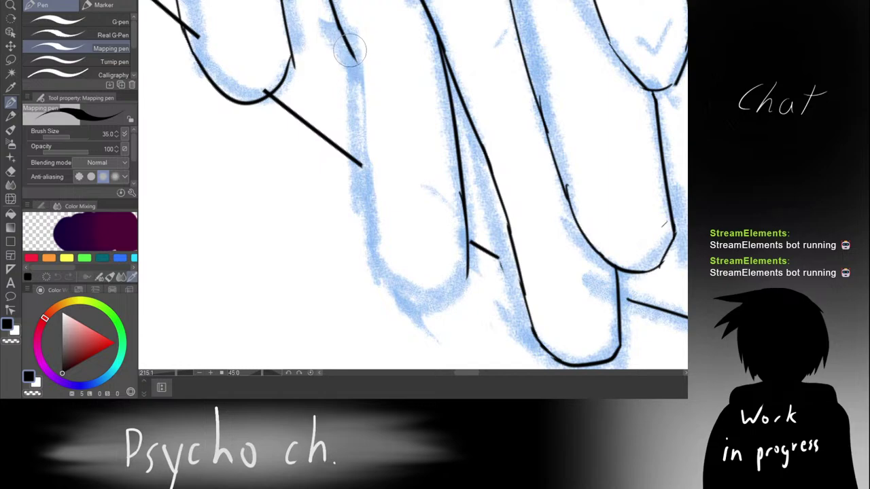
Step: Continue the ring finger's edge facing the little finger to just above the end of the longer hem segment
left_click_drag(352, 46, 367, 155)
key("ctrl+z")
mouse_move(352, 55)
left_mouse_down()
mouse_move(359, 126)
mouse_move(379, 188)
left_mouse_up()
key("ctrl+z")
left_click_drag(356, 110, 373, 216)
key("ctrl+z")
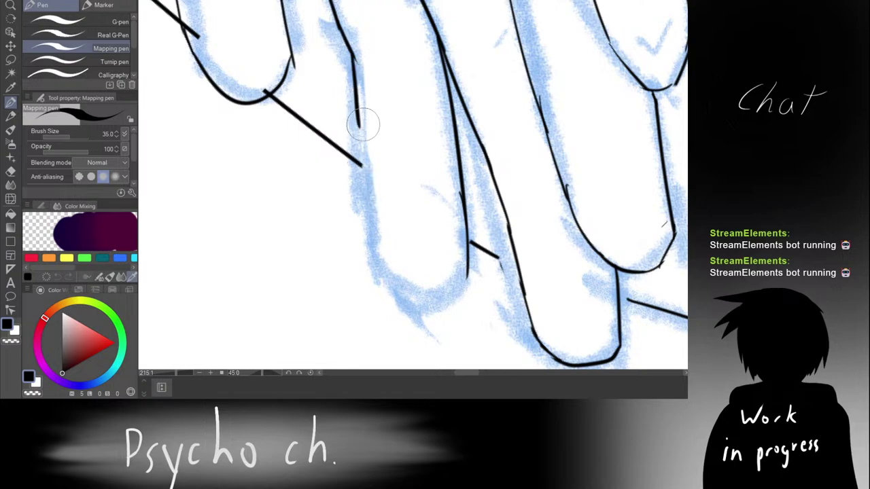
Step: Extend the ring finger's edge on the little finger side past the hem segment's end toward the fingertip
left_click_drag(357, 111, 366, 183)
key("ctrl+z")
key("ctrl+z")
left_click_drag(358, 114, 363, 170)
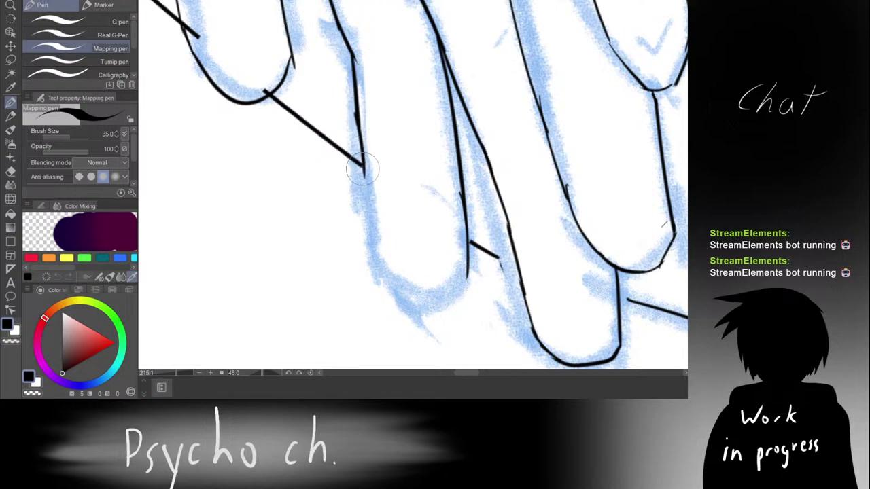
key("ctrl+z")
left_click_drag(359, 114, 363, 177)
key("ctrl+z")
key("ctrl+z")
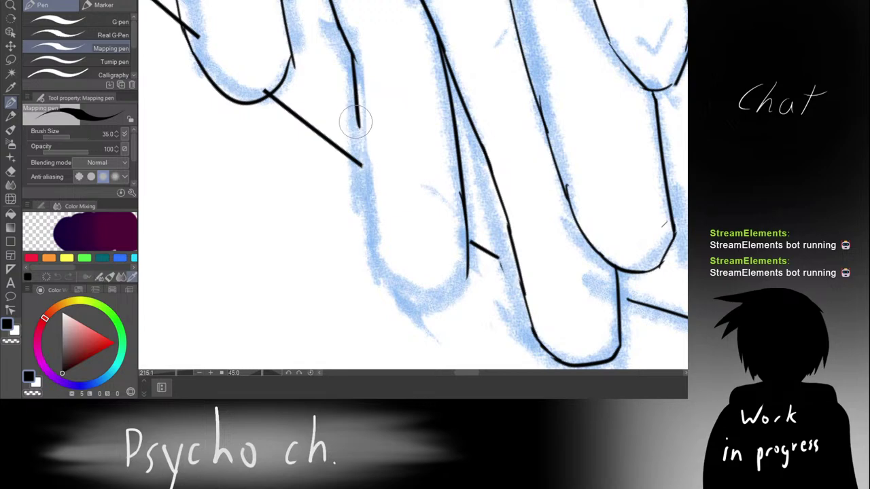
mouse_move(355, 121)
left_mouse_down()
mouse_move(360, 183)
mouse_move(307, 101)
mouse_move(297, 116)
mouse_move(315, 178)
left_mouse_up()
key("ctrl+z")
key("ctrl+z")
left_click_drag(298, 105, 323, 222)
key("ctrl+z")
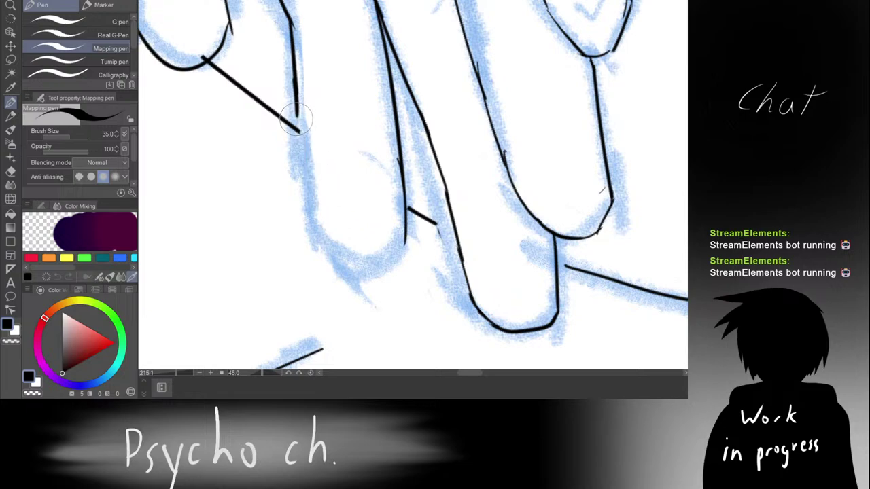
key("ctrl+z")
left_click_drag(296, 100, 311, 198)
Step: Redraw the ring finger's edge facing the little finger as one smooth line from the hem segment to the fingertip's bend
mouse_move(304, 164)
left_mouse_down()
mouse_move(310, 198)
mouse_move(349, 252)
left_mouse_up()
key("ctrl+z")
mouse_move(313, 181)
left_mouse_down()
mouse_move(330, 245)
mouse_move(364, 251)
left_mouse_up()
key("ctrl+z")
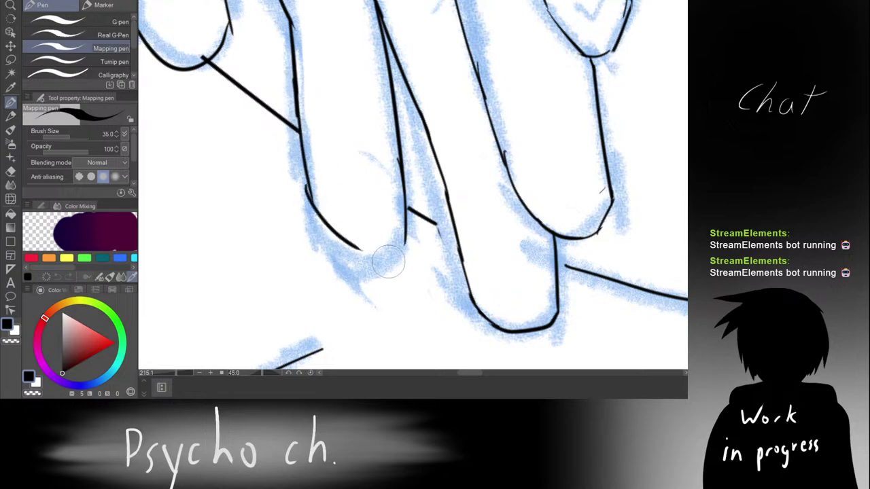
key("ctrl+z")
key("ctrl+z")
left_click_drag(296, 106, 301, 142)
key("ctrl+z")
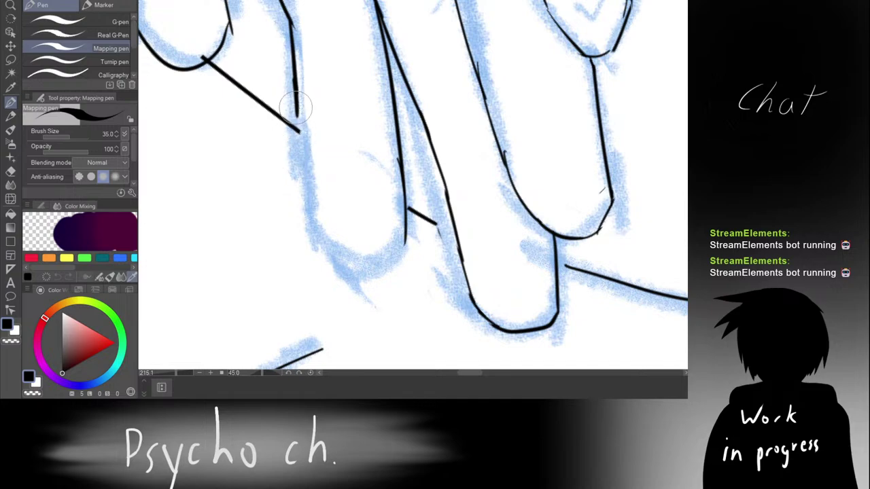
left_click_drag(296, 106, 308, 171)
key("ctrl+z")
key("ctrl+z")
left_click_drag(296, 105, 318, 238)
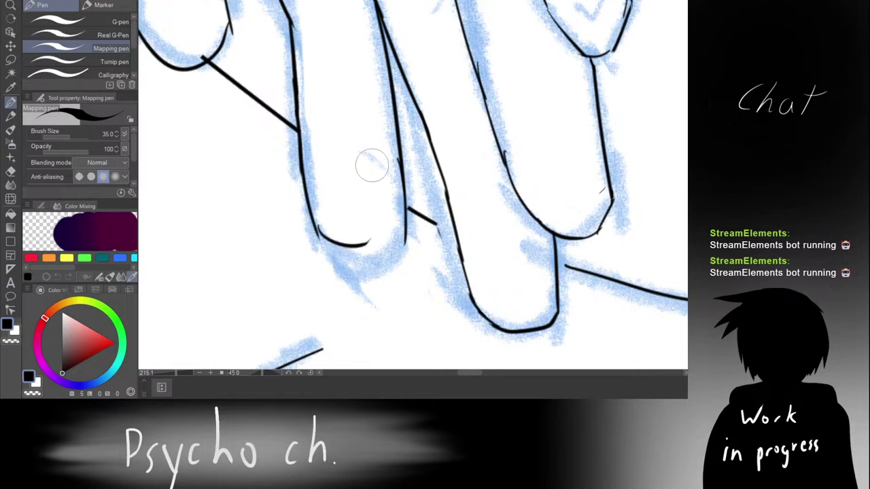
Step: Set the brush size to 25 and ink the ring fingertip's curve from the edge facing the middle finger
key("r")
left_click_drag(363, 91, 600, 145)
key("p")
key("ctrl+z")
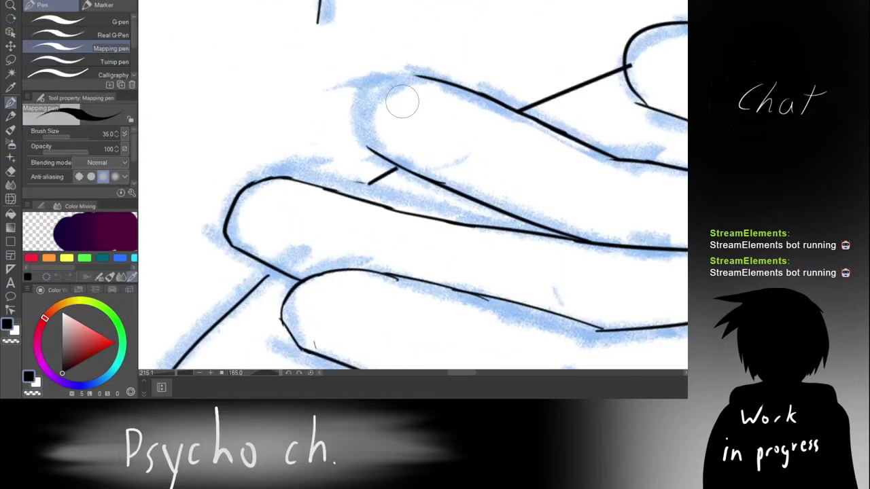
mouse_move(361, 94)
left_mouse_down()
mouse_move(372, 142)
mouse_move(360, 96)
left_mouse_up()
key("ctrl+z")
key("ctrl+z")
key("bracketleft")
key("bracketleft")
left_click_drag(374, 149, 357, 85)
key("ctrl+z")
left_click_drag(366, 145, 360, 98)
key("ctrl+z")
mouse_move(368, 148)
left_mouse_down()
mouse_move(358, 87)
mouse_move(357, 108)
mouse_move(388, 62)
left_mouse_up()
key("ctrl+z")
left_click_drag(354, 104, 426, 77)
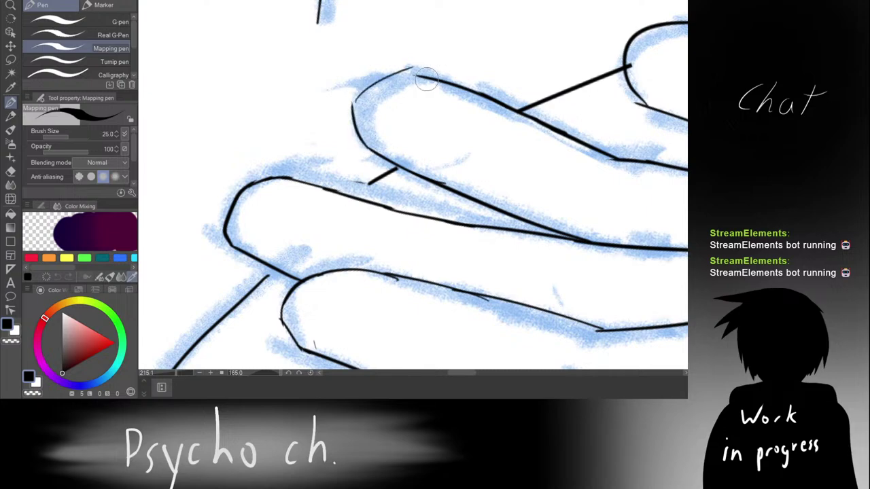
key("ctrl+z")
Step: Close the ring finger's tip with a rounded line joining its two edges
key("r")
left_click_drag(437, 34, 324, 89)
key("p")
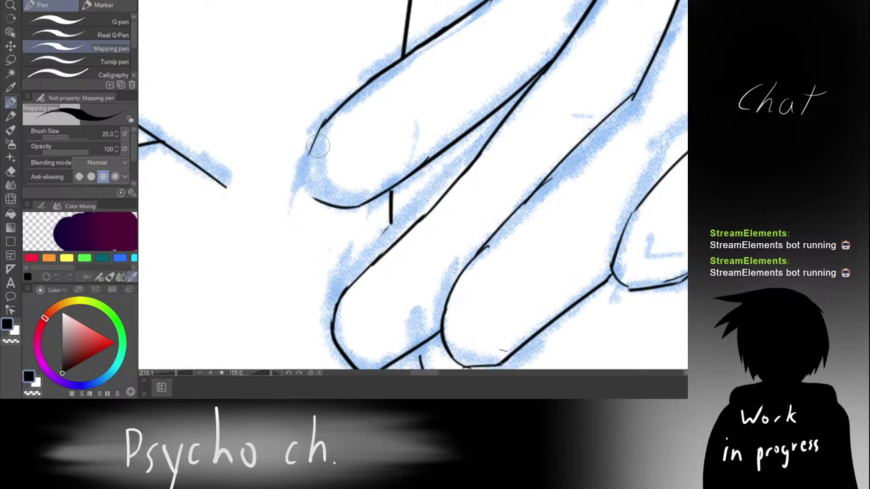
mouse_move(322, 125)
left_mouse_down()
mouse_move(310, 182)
mouse_move(341, 201)
mouse_move(288, 194)
mouse_move(288, 182)
mouse_move(300, 245)
mouse_move(290, 196)
mouse_move(312, 193)
mouse_move(293, 178)
mouse_move(307, 181)
mouse_move(320, 202)
mouse_move(302, 192)
mouse_move(317, 220)
left_mouse_up()
scroll(325, 164, "up", 3)
key("e")
key("p")
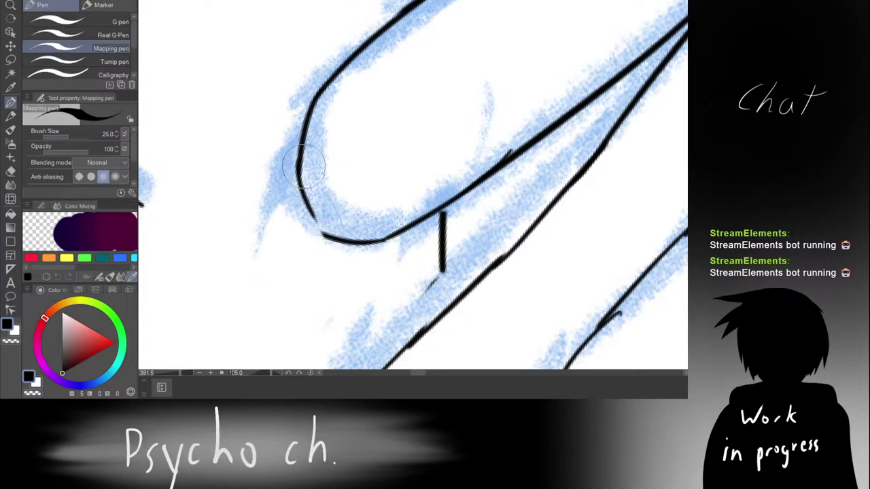
key("ctrl+z")
left_click_drag(302, 187, 326, 235)
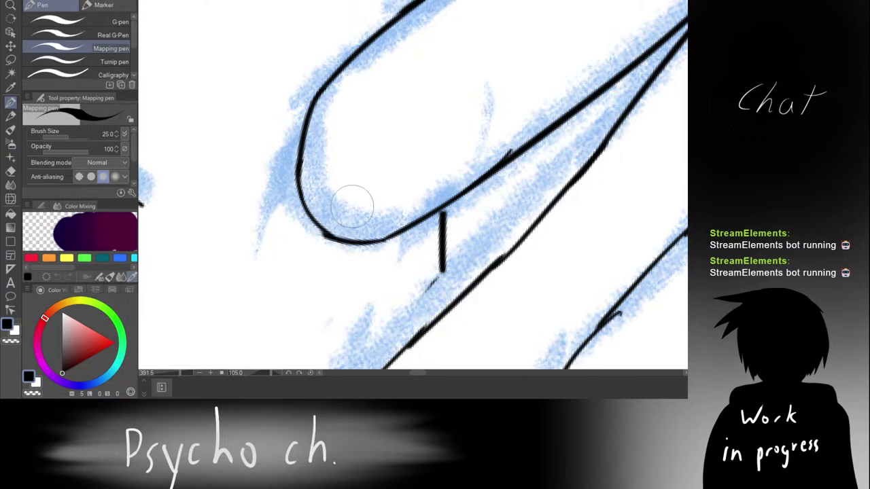
Step: Examine the whole resting hand over the sketch, comparing it with the hoodie's line art hidden and shown
key("ctrl+space")
left_click_drag(310, 183, 255, 178)
key("shift+space")
left_click_drag(344, 104, 216, 231)
key("ctrl+space")
left_click_drag(339, 121, 262, 121)
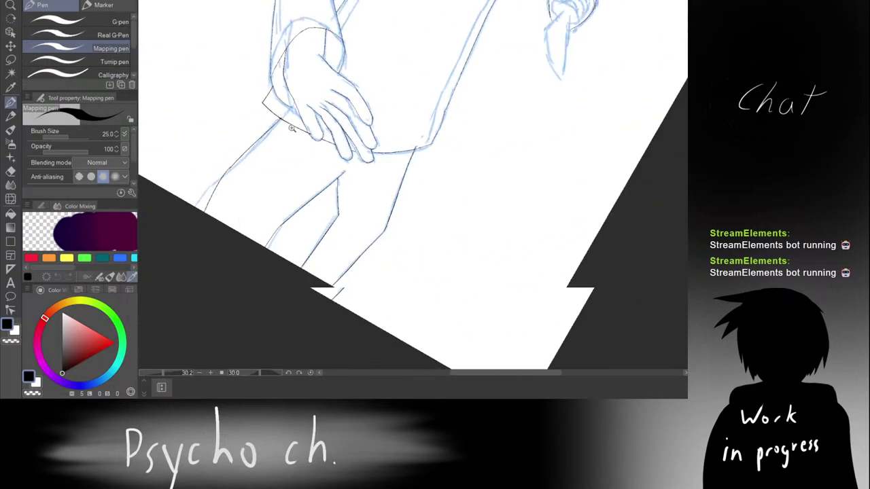
key("shift+space")
left_click_drag(347, 76, 312, 128)
key("p")
scroll(311, 129, "up", 5)
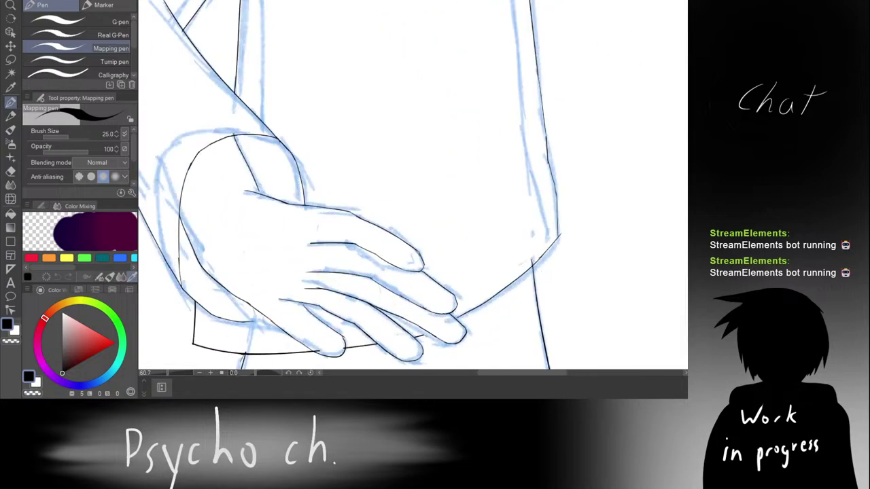
key("ctrl+z")
key("ctrl+z")
key("ctrl+z")
key("ctrl+z")
scroll(602, 313, "down", 3)
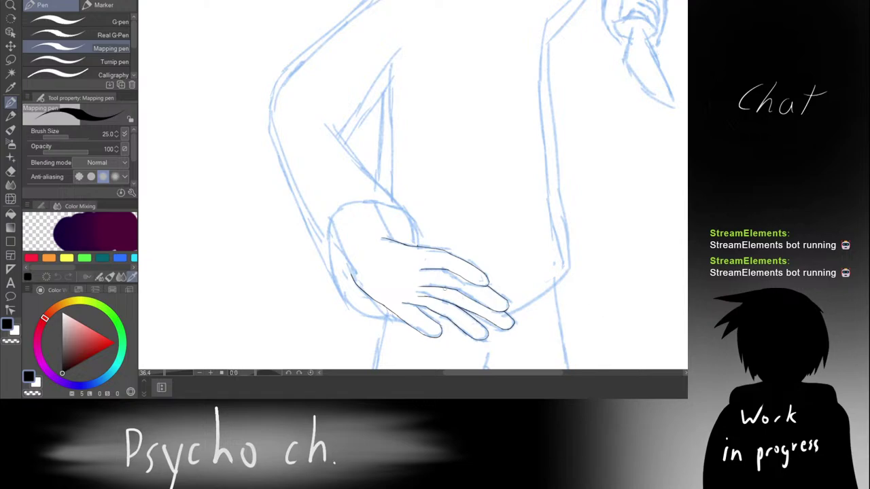
key("ctrl+y")
key("ctrl+y")
key("ctrl+y")
key("ctrl+y")
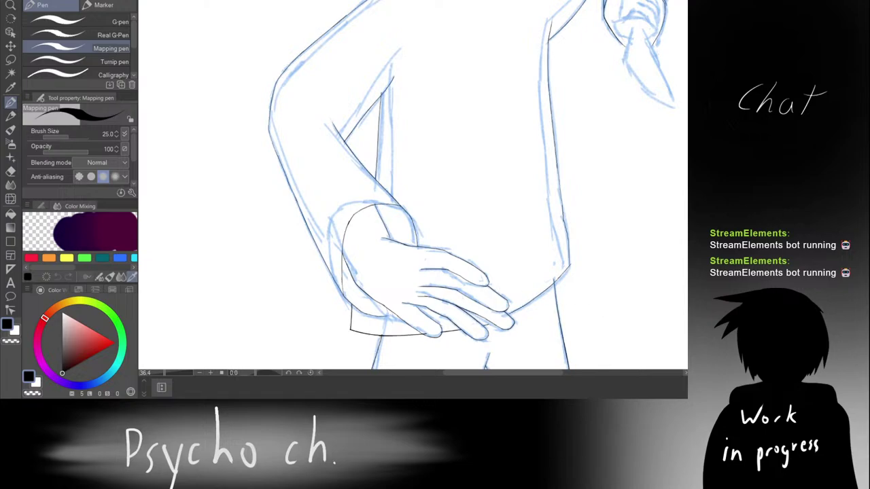
Step: Hide the blue sketch and review the full figure's black line art on its own
scroll(492, 246, "down", 5)
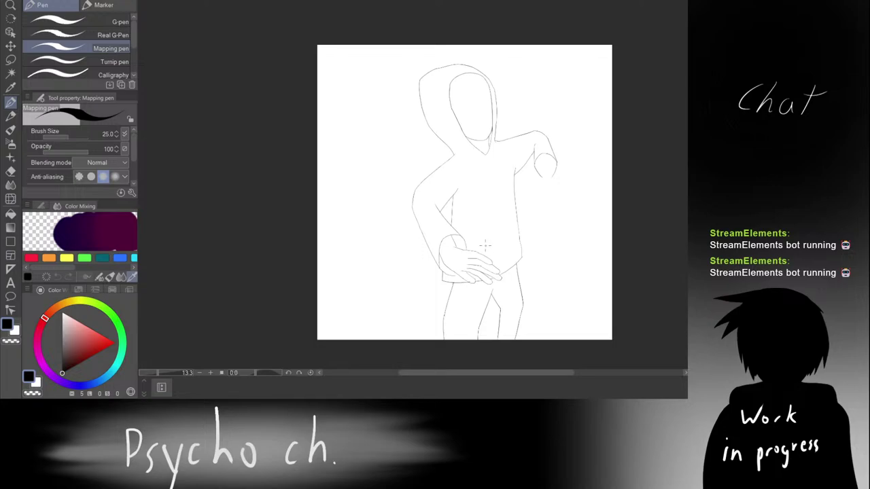
left_click_drag(485, 198, 413, 158)
scroll(423, 210, "up", 4)
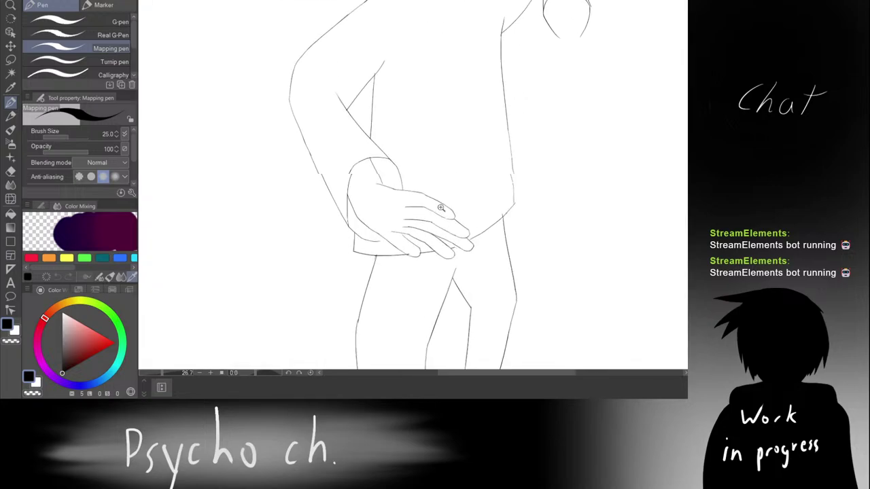
Step: Lasso the resting hand's fingers, shift them slightly outward from the back of the hand, and clear the selection
key("r")
left_click_drag(491, 126, 630, 152)
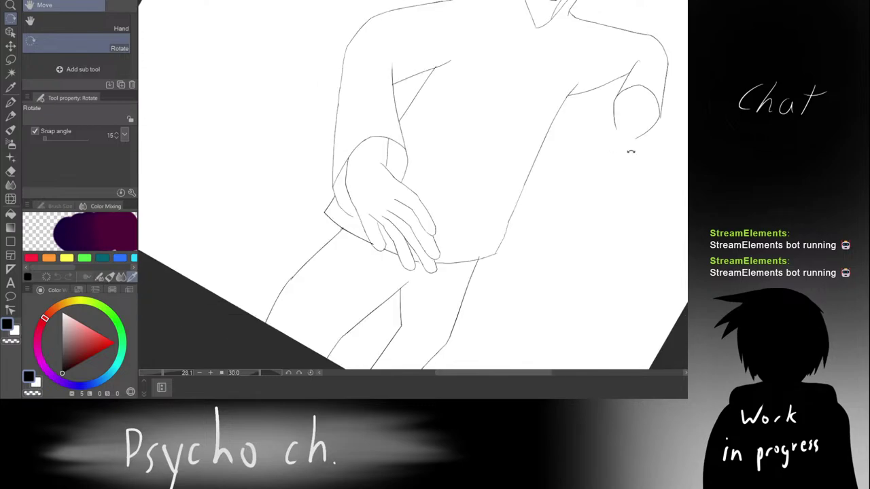
left_click_drag(422, 144, 527, 116)
key("p")
scroll(421, 163, "up", 6)
left_click_drag(429, 167, 481, 141)
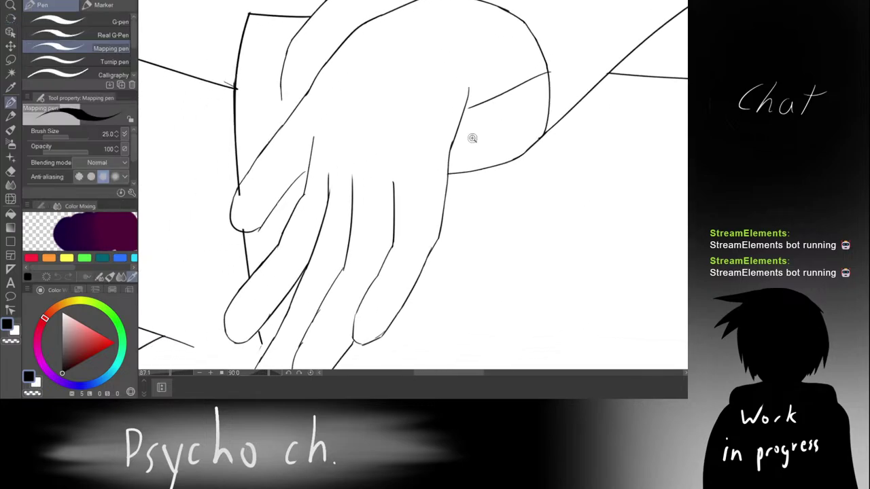
scroll(472, 138, "down", 6)
key("m")
mouse_move(327, 165)
left_mouse_down()
mouse_move(348, 281)
mouse_move(445, 287)
left_mouse_up()
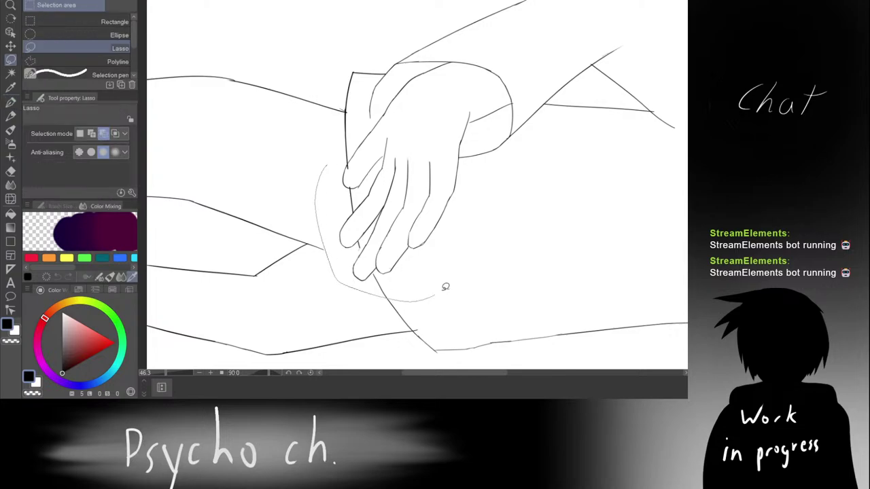
left_click_drag(479, 245, 483, 157)
left_click_drag(330, 125, 329, 129)
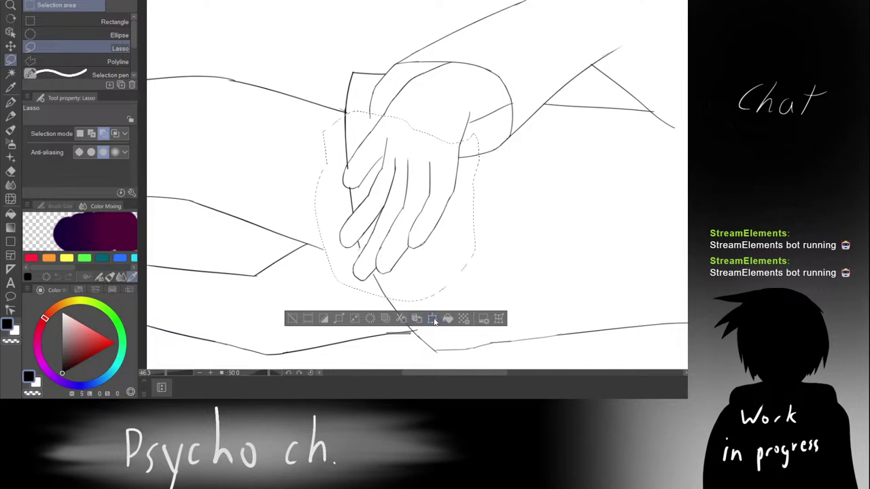
left_click(433, 319)
mouse_move(431, 254)
left_mouse_down()
mouse_move(442, 265)
mouse_move(432, 270)
left_mouse_up()
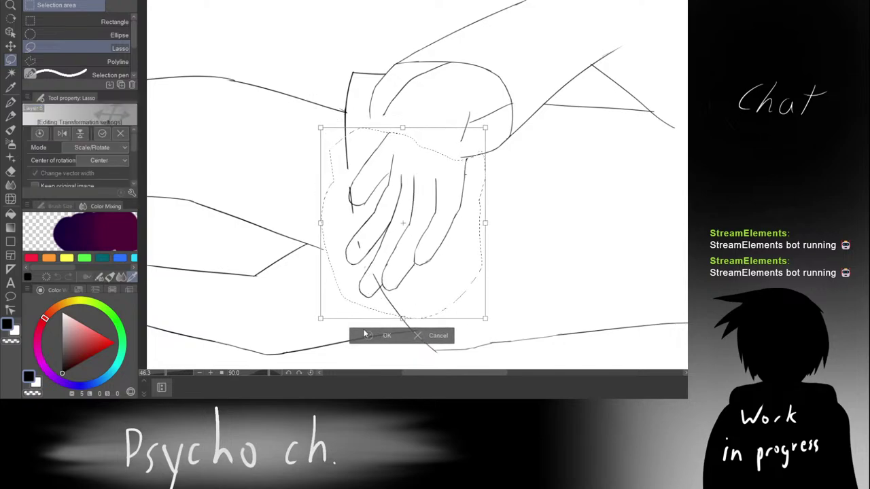
left_click(370, 336)
left_click(295, 331)
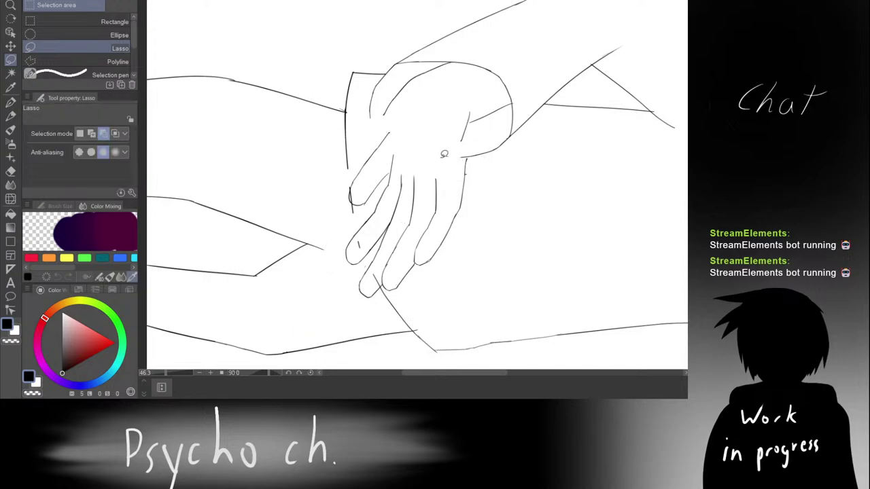
Step: Ink the hand's thumb-side outline from inside the cuff to the shifted thumb and clean up the stub at the join
scroll(444, 155, "up", 5)
key("e")
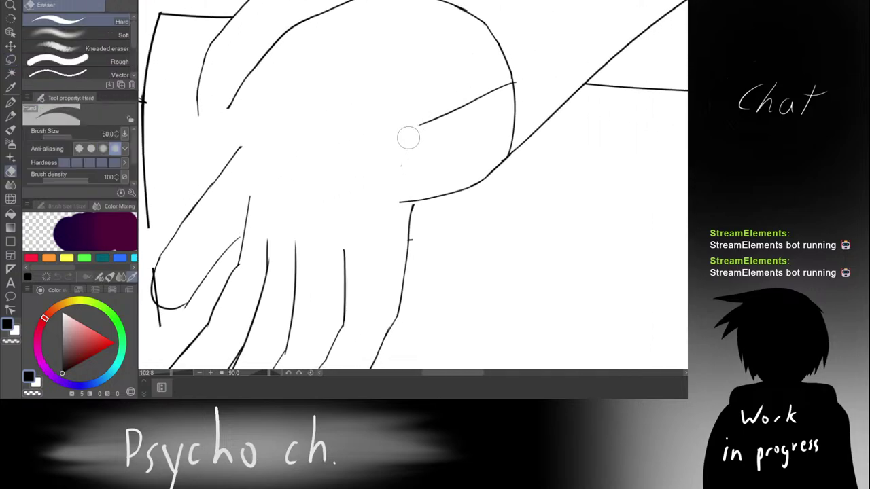
key("p")
left_click_drag(423, 100, 411, 203)
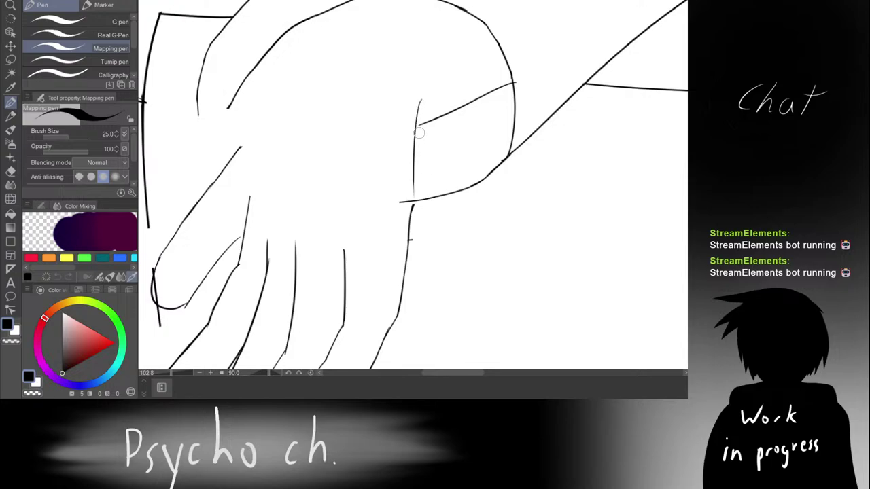
key("ctrl+z")
left_click_drag(421, 103, 411, 207)
scroll(425, 226, "up", 4)
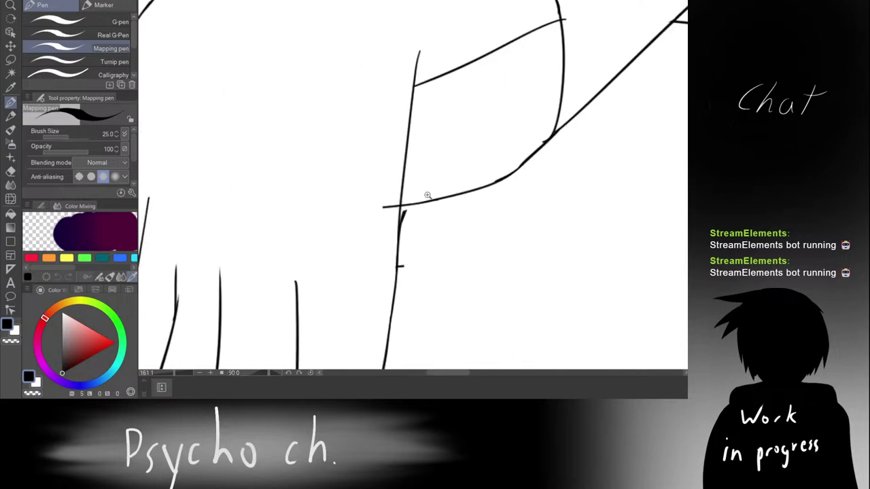
key("e")
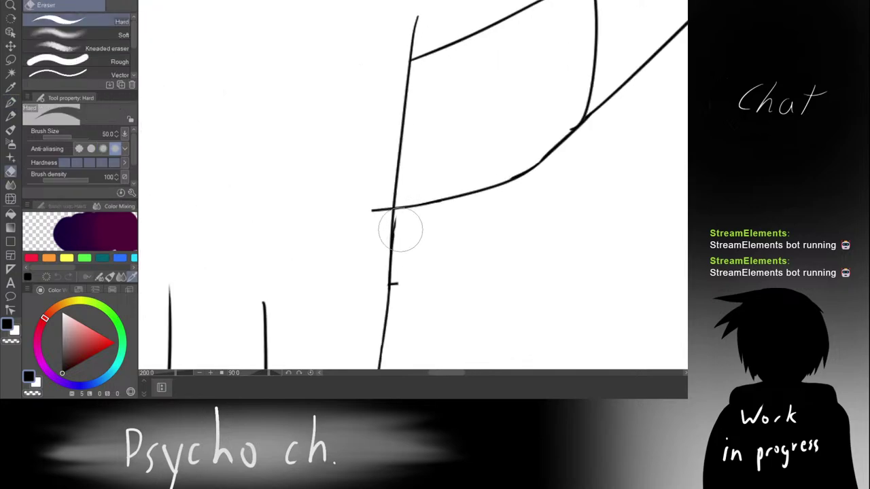
Step: Erase the thumb's outer edge between the cuff and the knuckle, trimming the end of the remaining line
scroll(416, 173, "down", 7)
key("r")
left_click_drag(407, 107, 333, 184)
scroll(416, 141, "down", 6)
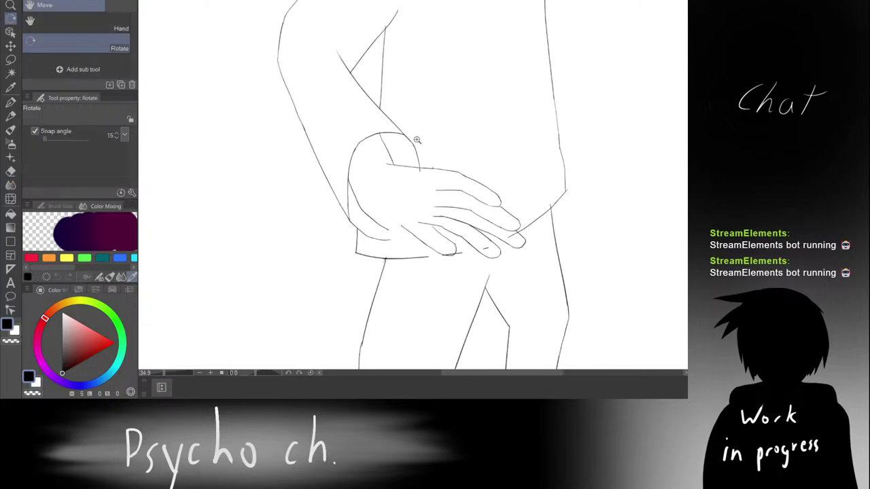
scroll(428, 147, "up", 3)
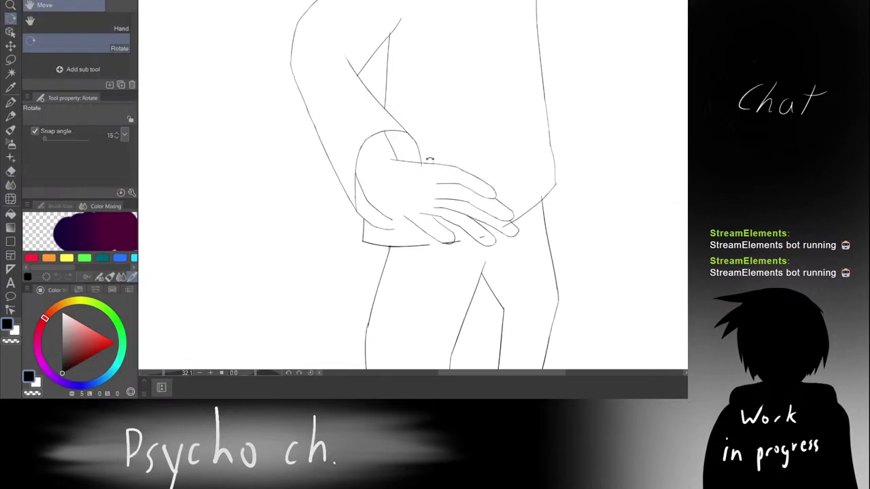
scroll(430, 159, "up", 3)
mouse_move(435, 143)
left_mouse_down()
mouse_move(560, 120)
mouse_move(487, 156)
left_mouse_up()
scroll(427, 219, "up", 3)
key("e")
mouse_move(437, 176)
left_mouse_down()
mouse_move(435, 163)
mouse_move(421, 239)
left_mouse_up()
key("p")
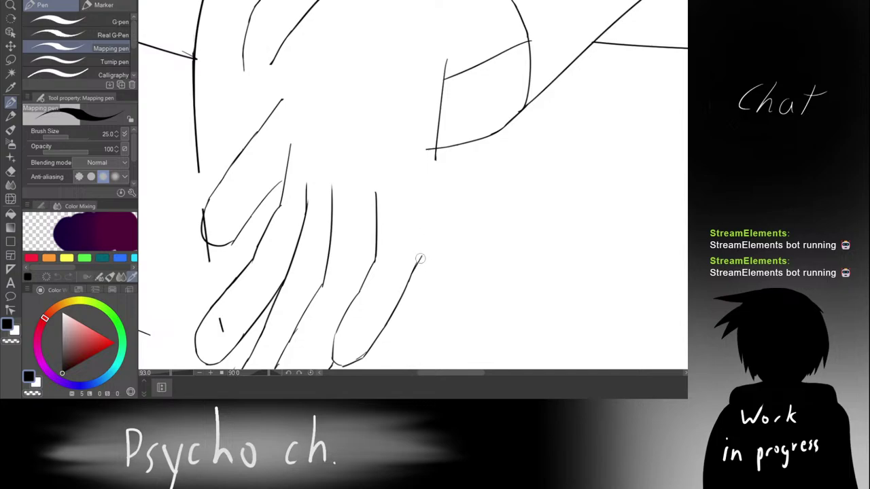
key("e")
left_click_drag(424, 266, 422, 256)
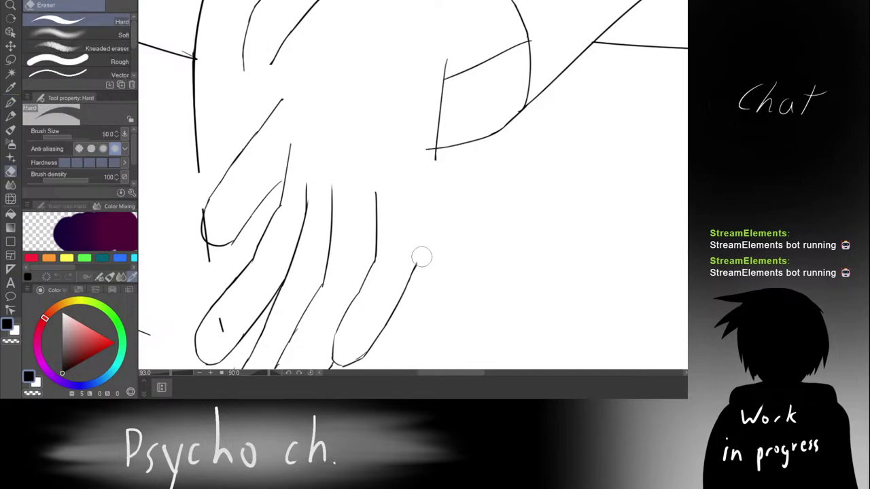
Step: Mirror the canvas view and ink the thumb's outer edge from the knuckle back toward the cuff
key("p")
key("ctrl+z")
mouse_move(417, 185)
left_mouse_down()
mouse_move(416, 278)
mouse_move(428, 197)
left_mouse_up()
key("ctrl+z")
key("ctrl+z")
key("h")
left_click_drag(418, 227, 334, 180)
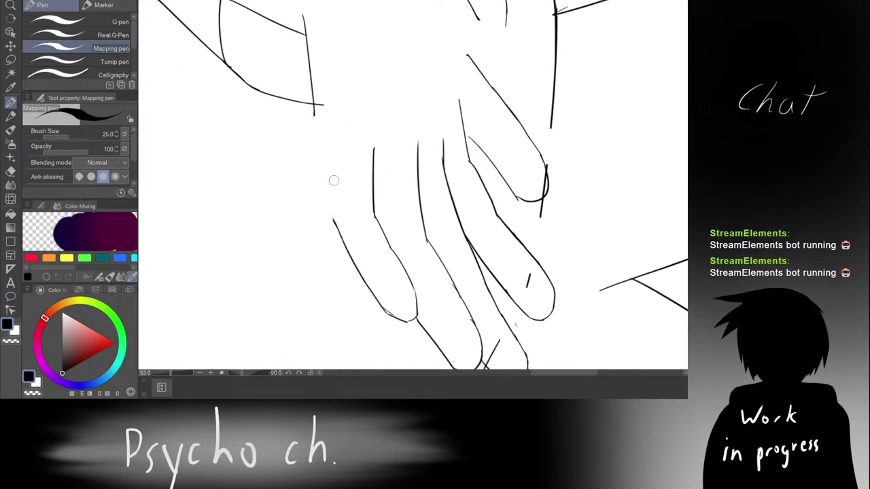
left_click_drag(334, 220, 322, 178)
key("ctrl+z")
left_click_drag(334, 216, 325, 170)
Step: Close the remaining gap in the thumb-side outline between the line crossing the cuff and the thumb's new edge
mouse_move(313, 116)
left_mouse_down()
mouse_move(315, 168)
mouse_move(280, 184)
mouse_move(321, 143)
mouse_move(311, 159)
left_mouse_up()
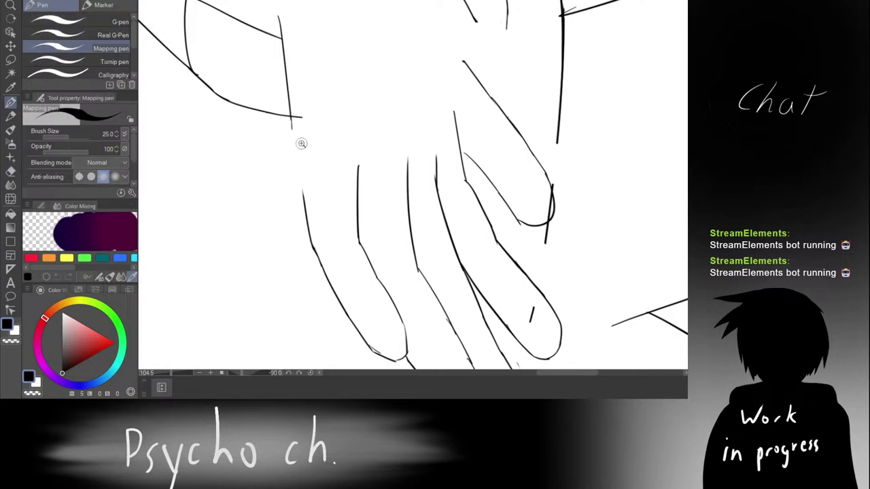
mouse_move(301, 144)
left_mouse_down()
mouse_move(295, 107)
mouse_move(293, 160)
mouse_move(305, 195)
left_mouse_up()
key("ctrl+z")
key("ctrl+z")
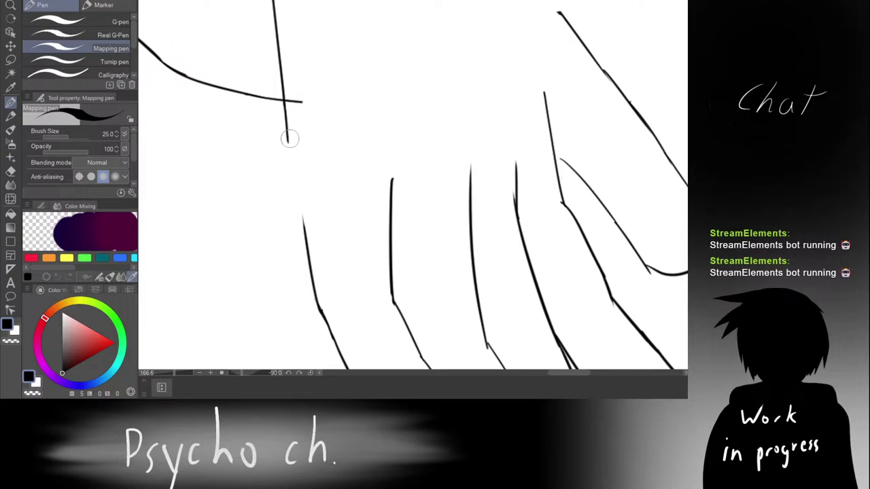
left_click_drag(289, 139, 307, 238)
key("ctrl+z")
left_click_drag(293, 178, 304, 224)
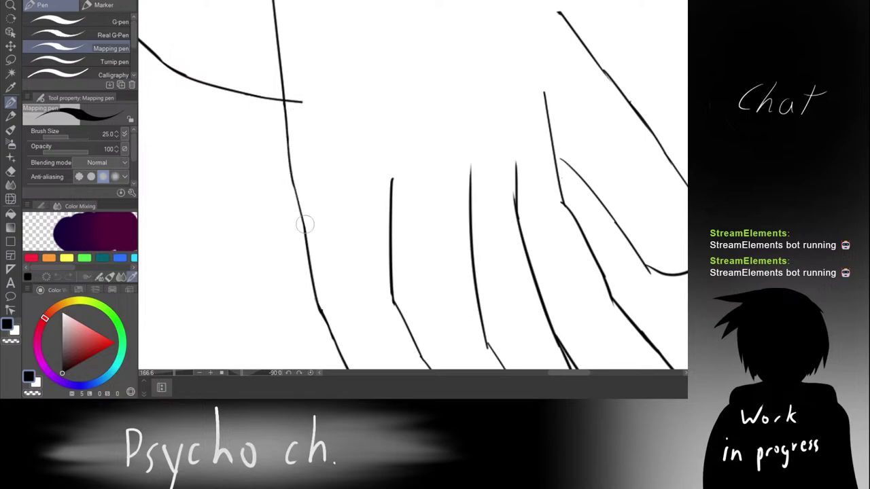
Step: Erase the upper end of the little finger's outer edge near the back of the hand
left_click_drag(316, 166, 292, 278)
left_click_drag(356, 78, 400, 140)
scroll(457, 115, "up", 2)
key("r")
scroll(382, 116, "up", 4)
key("e")
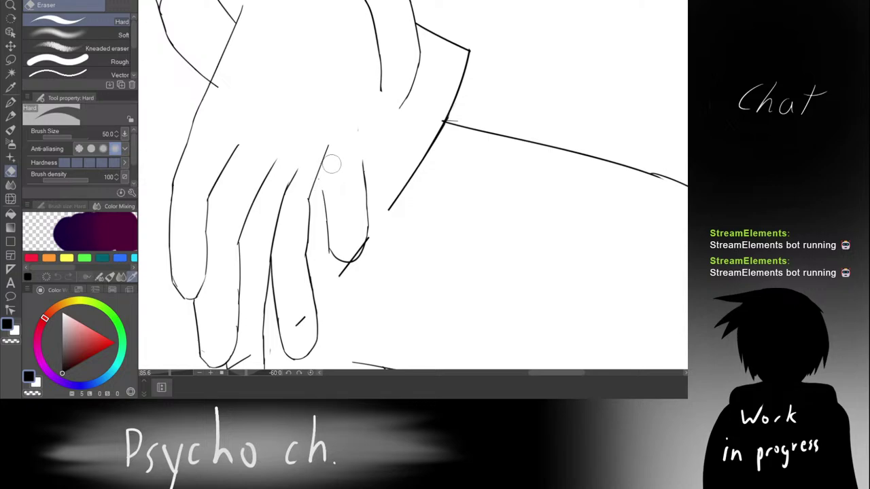
Step: Ink the hand's outer edge from the wrist line down to the base of the little finger
key("p")
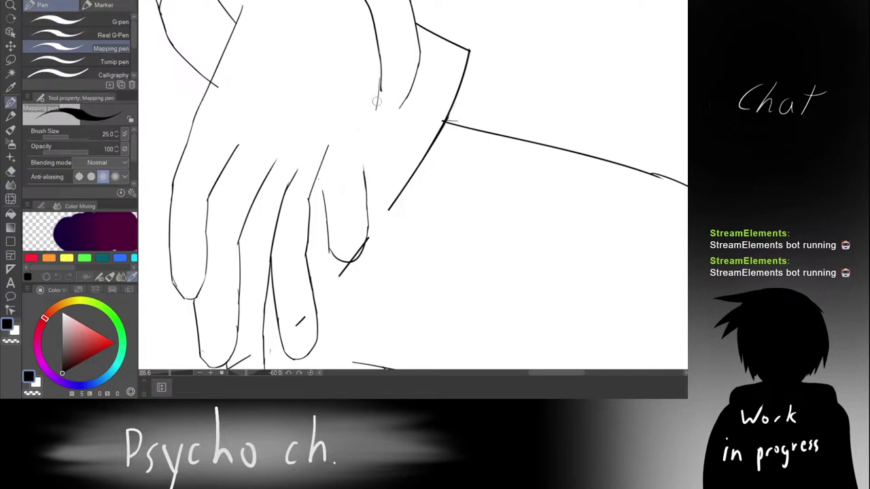
key("e")
mouse_move(381, 95)
left_mouse_down()
mouse_move(382, 84)
mouse_move(378, 103)
left_mouse_up()
key("p")
key("ctrl+z")
left_click_drag(374, 125, 367, 183)
key("ctrl+z")
key("ctrl+z")
Step: Erase the old little finger outline and the part of the hem line beside its tip
key("e")
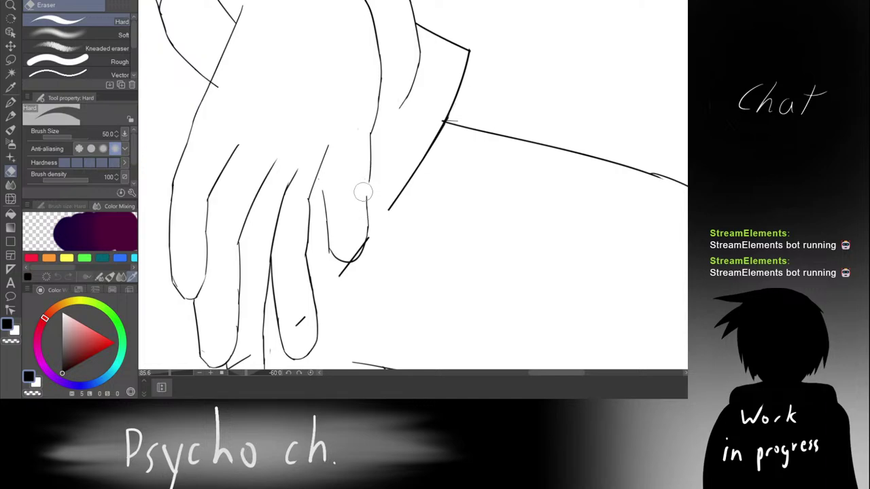
mouse_move(363, 192)
left_mouse_down()
mouse_move(369, 229)
mouse_move(369, 188)
left_mouse_up()
mouse_move(350, 270)
left_mouse_down()
mouse_move(332, 250)
mouse_move(337, 266)
left_mouse_up()
mouse_move(330, 228)
left_mouse_down()
mouse_move(326, 184)
mouse_move(328, 238)
left_mouse_up()
scroll(371, 134, "down", 5)
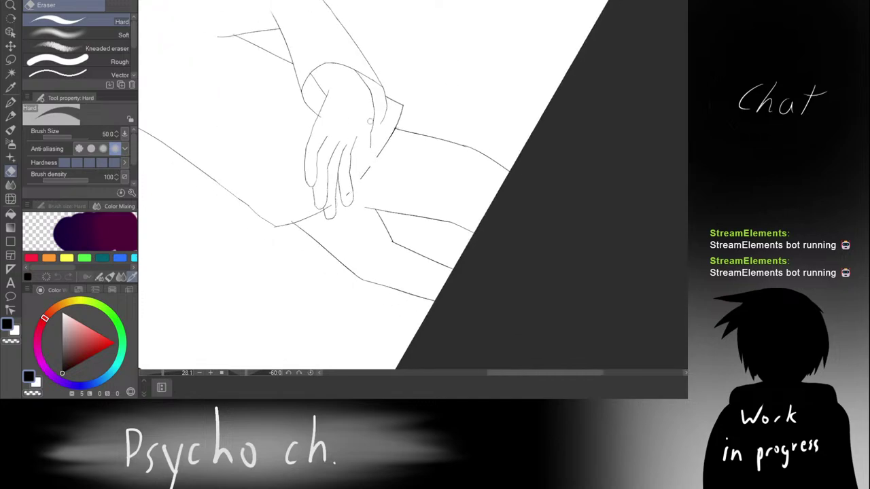
Step: Redraw the little finger shorter, with a rounded tip and both sides joined to the hand
key("p")
scroll(370, 121, "up", 3)
mouse_move(378, 134)
left_mouse_down()
mouse_move(407, 56)
mouse_move(407, 66)
left_mouse_up()
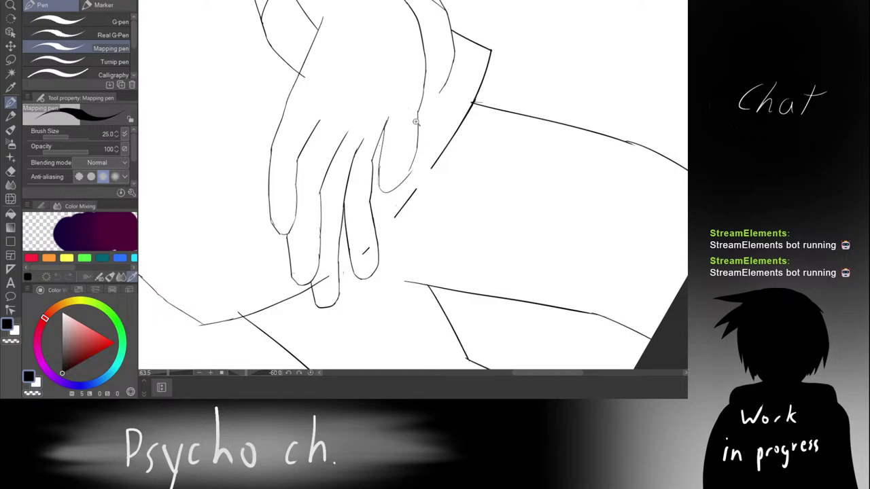
left_click_drag(416, 122, 360, 123)
Step: Remove the little finger's newly inked outer edge between the side of the hand and the rounded tip
key("r")
left_click_drag(428, 51, 549, 51)
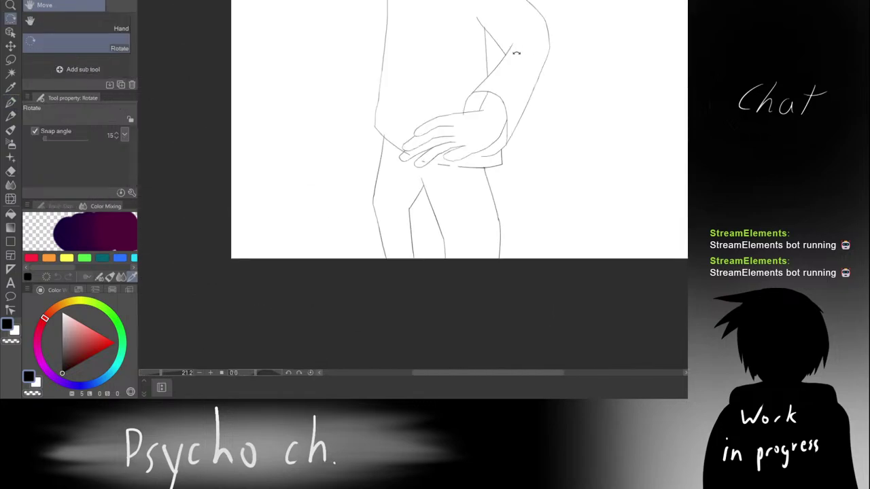
scroll(474, 99, "down", 5)
left_click_drag(474, 102, 474, 139)
scroll(488, 145, "up", 6)
key("r")
mouse_move(528, 110)
left_mouse_down()
mouse_move(440, 130)
mouse_move(432, 107)
mouse_move(441, 128)
left_mouse_up()
key("p")
scroll(440, 129, "up", 4)
scroll(442, 115, "up", 1)
key("ctrl+z")
key("ctrl+z")
mouse_move(438, 81)
left_mouse_down()
mouse_move(418, 137)
mouse_move(466, 75)
left_mouse_up()
key("ctrl+z")
key("e")
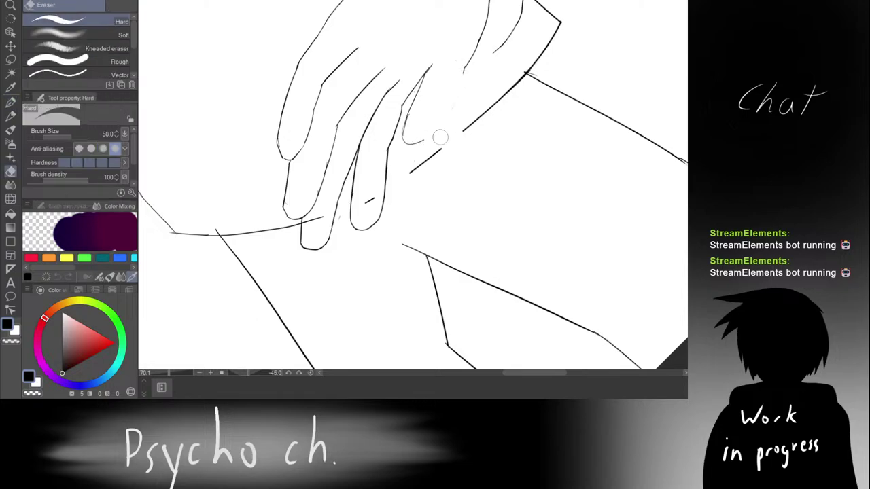
Step: Ink the little finger's outer edge again as a straighter line from the hand's side to the fingertip
key("p")
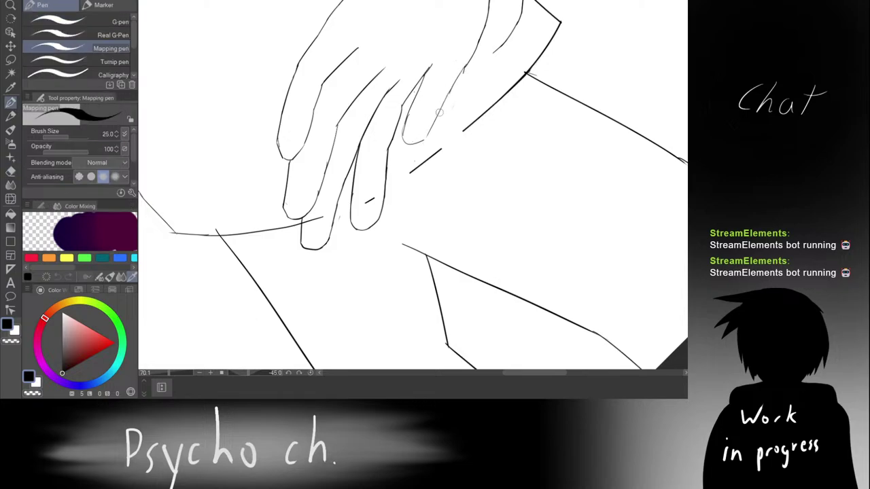
scroll(452, 92, "down", 3)
key("shift+space")
left_click_drag(441, 72, 496, 59)
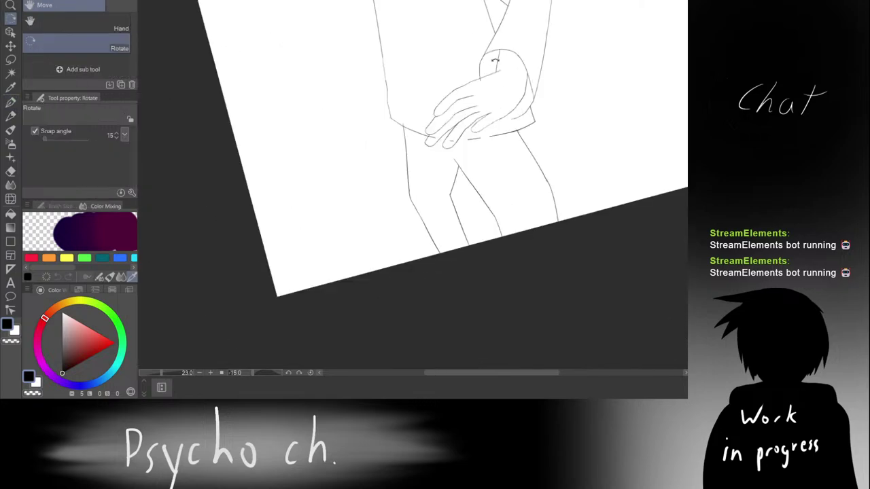
left_click_drag(493, 104, 473, 156)
key("shift+space")
left_click_drag(481, 89, 523, 71)
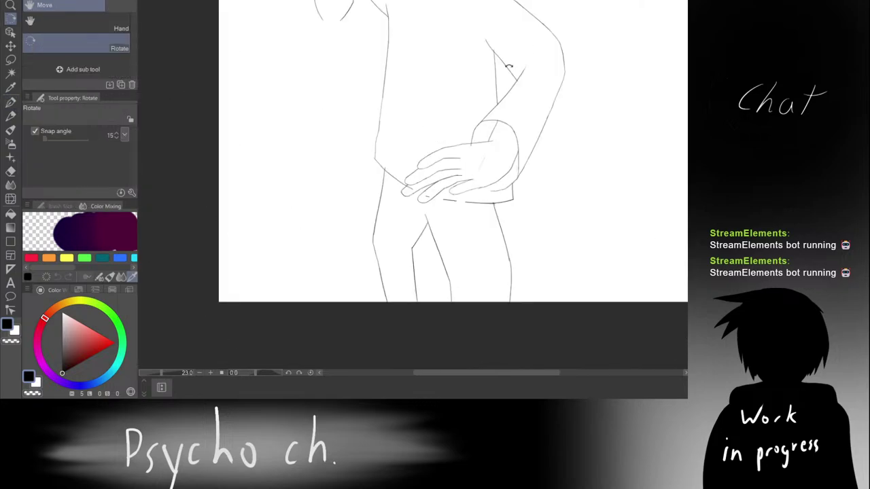
Step: Erase the overshooting line end and stray marks around the little finger's outer edge
scroll(469, 144, "up", 8)
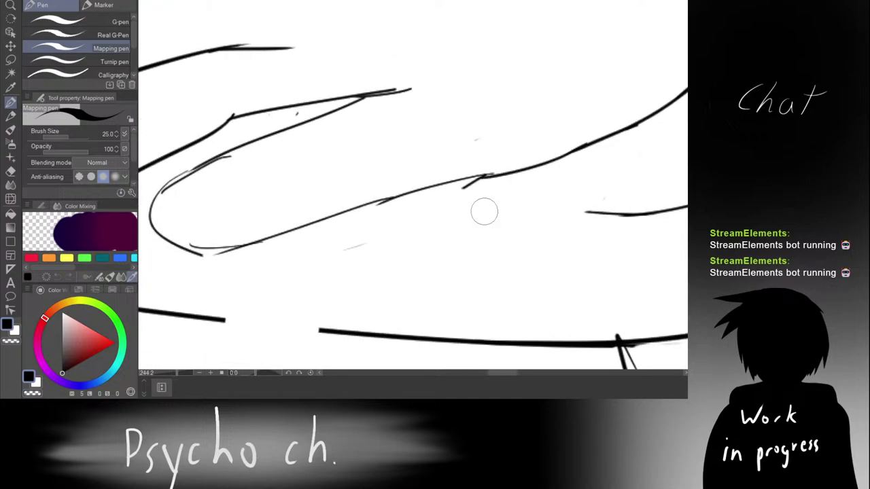
key("e")
left_click(467, 192)
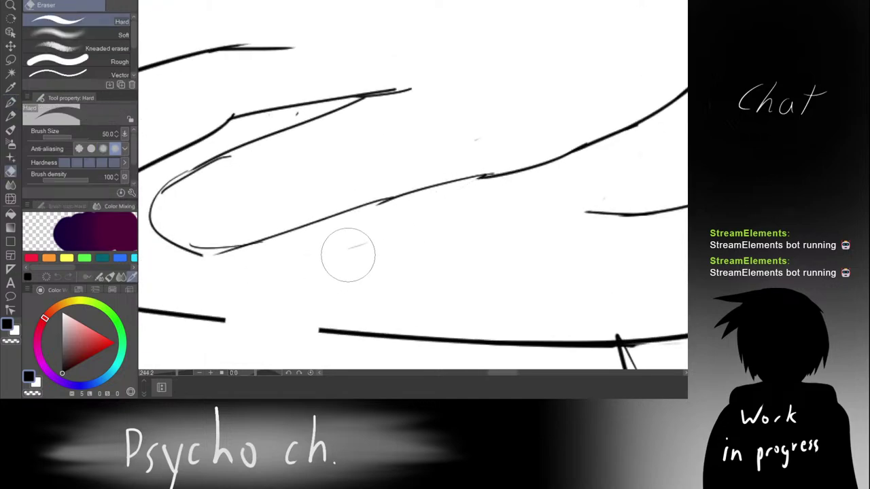
left_click(479, 140)
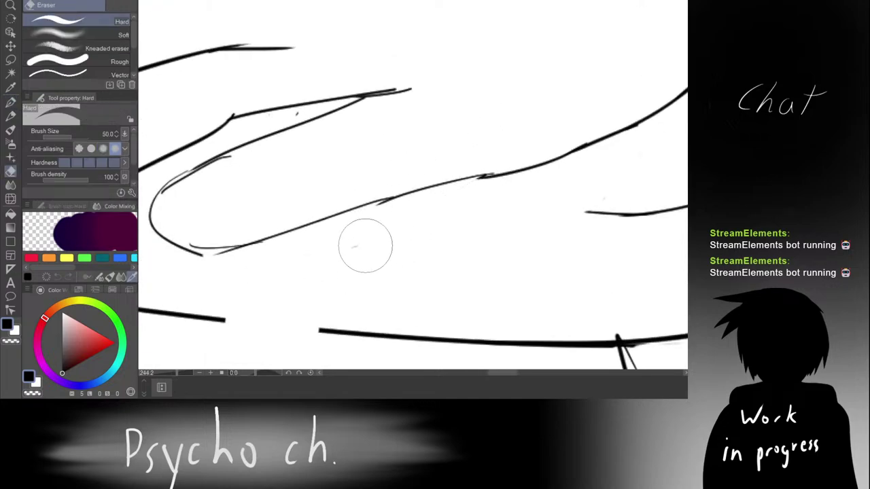
left_click_drag(365, 246, 354, 255)
scroll(410, 230, "down", 6)
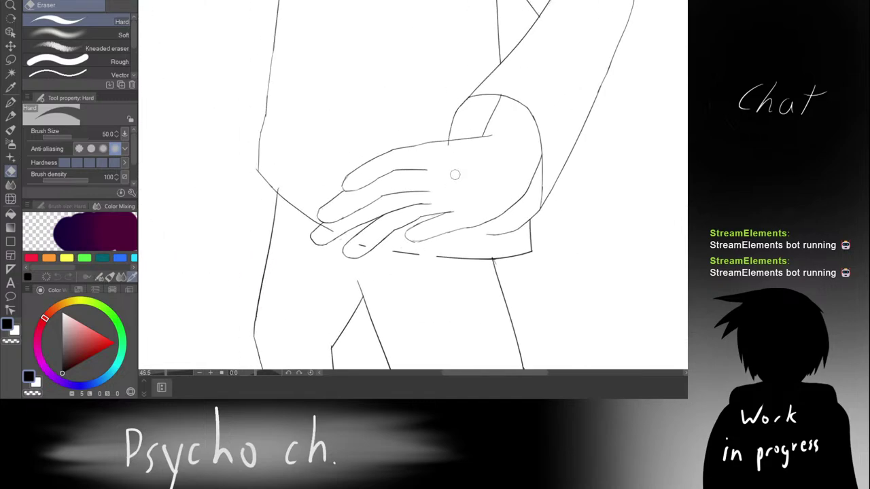
scroll(450, 192, "down", 2)
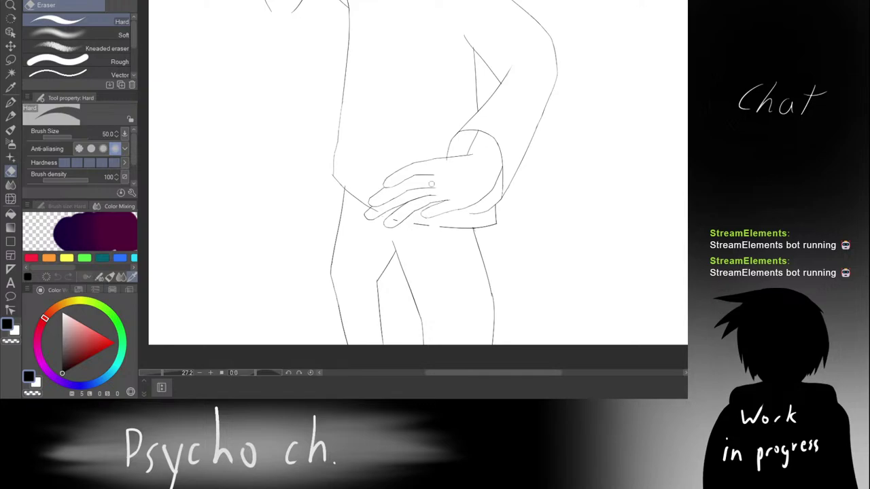
Step: Erase the knuckle ends of the lines on both sides of the third finger of the hand resting at the waist
scroll(431, 183, "up", 3)
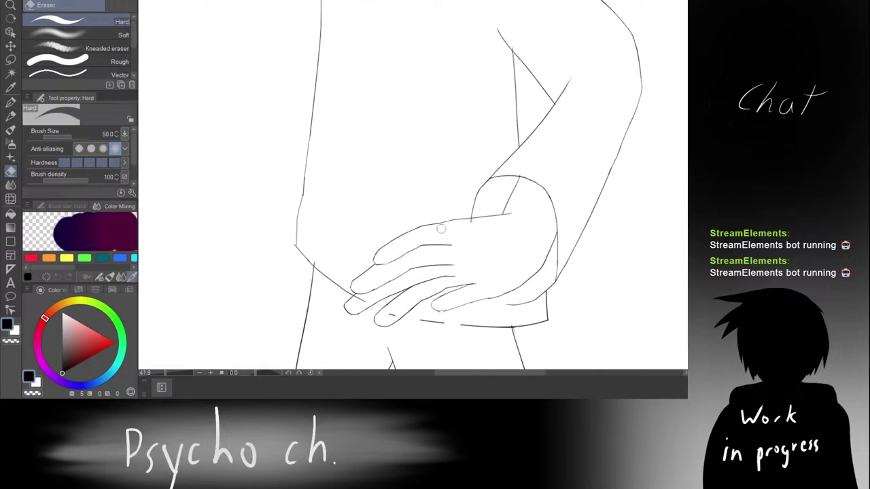
scroll(441, 229, "down", 4)
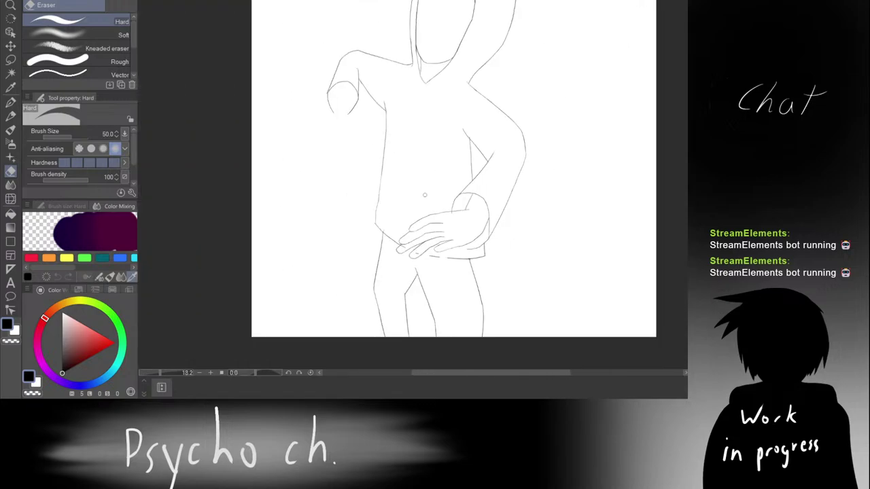
key("r")
left_click_drag(474, 147, 428, 174)
key("p")
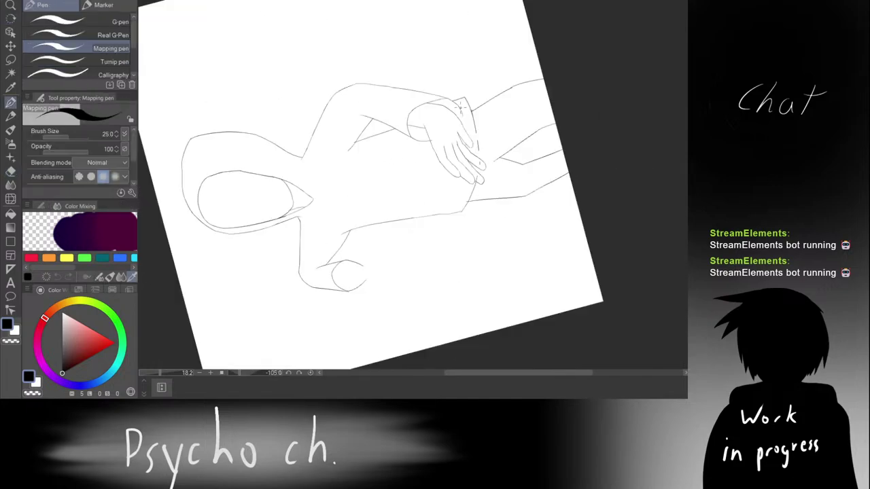
key("r")
left_click_drag(451, 91, 546, 79)
key("p")
scroll(464, 155, "up", 7)
key("r")
left_click_drag(476, 102, 507, 108)
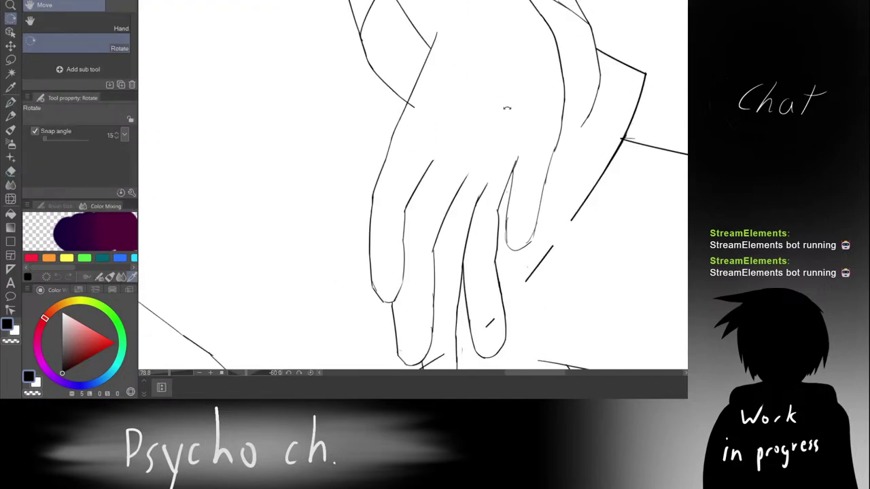
key("p")
scroll(464, 178, "up", 3)
key("e")
left_click_drag(464, 178, 454, 202)
mouse_move(499, 159)
left_mouse_down()
mouse_move(481, 210)
mouse_move(505, 187)
mouse_move(481, 234)
left_mouse_up()
Step: Redraw the line between the second and third fingers with the Mapping pen at size 25, ending lower on the hand
key("p")
key("ctrl+z")
mouse_move(494, 187)
left_mouse_down()
mouse_move(479, 238)
mouse_move(437, 242)
mouse_move(462, 172)
mouse_move(427, 252)
left_mouse_up()
key("e")
key("p")
key("ctrl+z")
key("ctrl+z")
left_click_drag(453, 181, 420, 273)
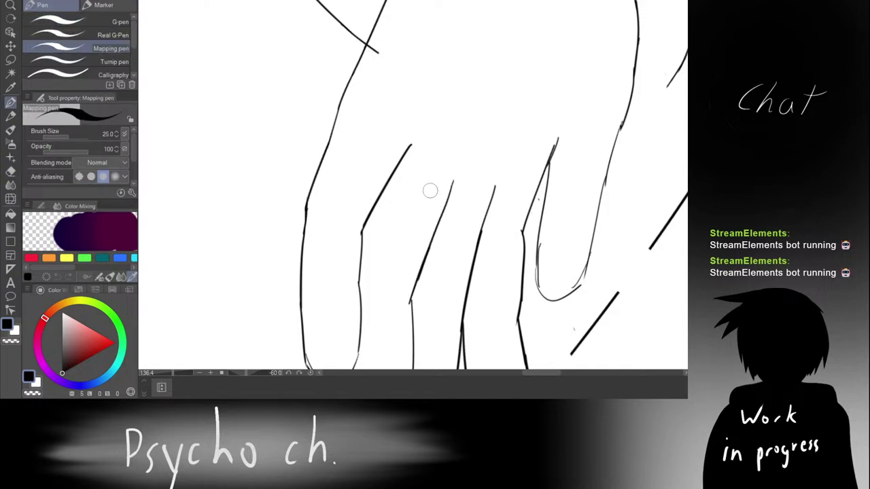
left_click_drag(405, 157, 416, 132)
scroll(439, 128, "down", 10)
key("r")
left_click_drag(439, 96, 560, 84)
key("p")
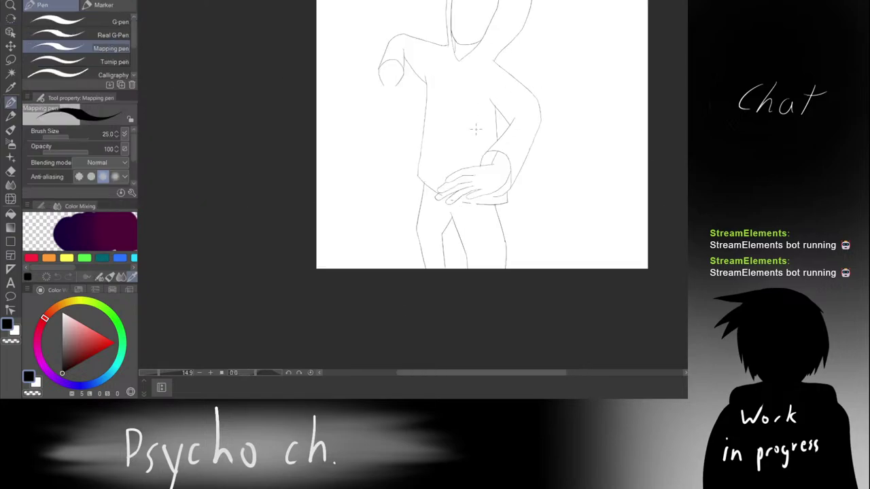
Step: Erase the knuckle part of the line between the first and second fingers
left_click_drag(474, 134, 449, 164)
key("r")
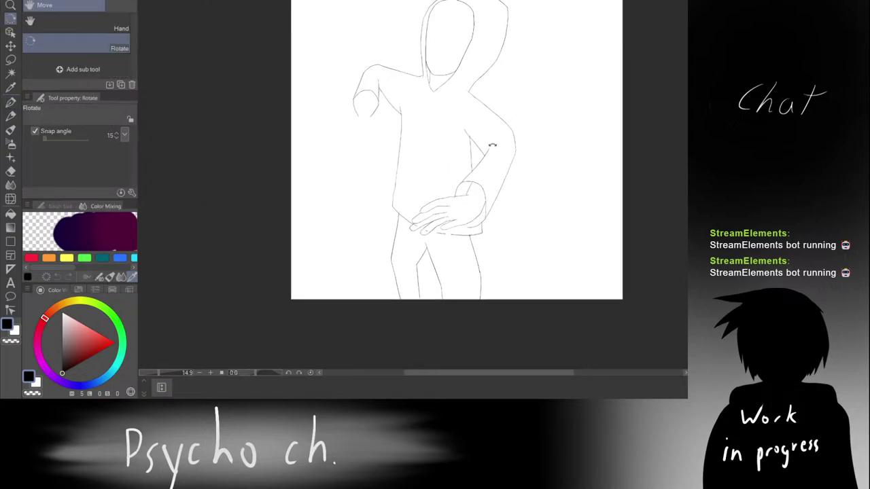
left_click_drag(491, 146, 426, 161)
key("p")
scroll(452, 185, "up", 8)
key("r")
left_click_drag(499, 154, 437, 126)
key("e")
mouse_move(394, 192)
left_mouse_down()
mouse_move(380, 229)
mouse_move(360, 243)
mouse_move(381, 195)
left_mouse_up()
key("p")
key("ctrl+z")
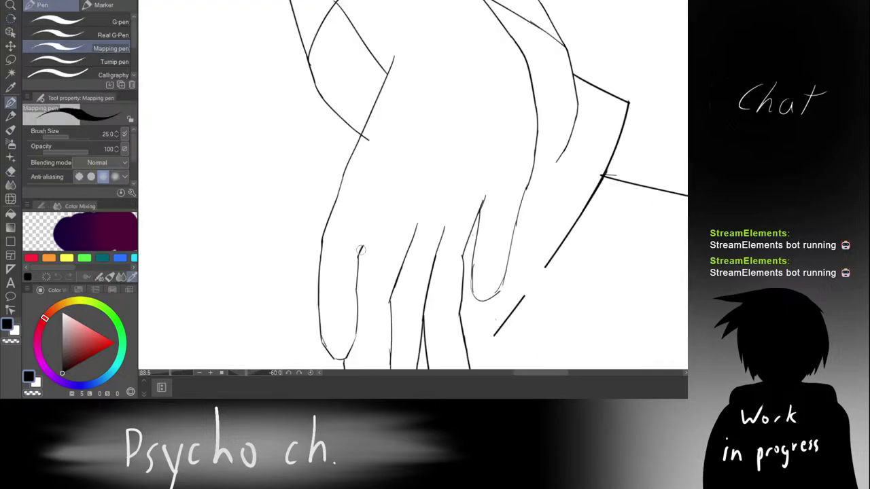
Step: Redraw the line between the first and second fingers as one thin stroke toward the knuckles and clean up its joint
left_click_drag(359, 250, 408, 156)
key("ctrl+z")
key("ctrl+z")
mouse_move(376, 219)
left_mouse_down()
mouse_move(362, 250)
mouse_move(394, 185)
mouse_move(368, 239)
left_mouse_up()
key("ctrl+z")
key("ctrl+z")
left_click_drag(383, 196, 357, 269)
key("ctrl+z")
scroll(374, 234, "up", 2)
left_click_drag(374, 234, 401, 146)
key("e")
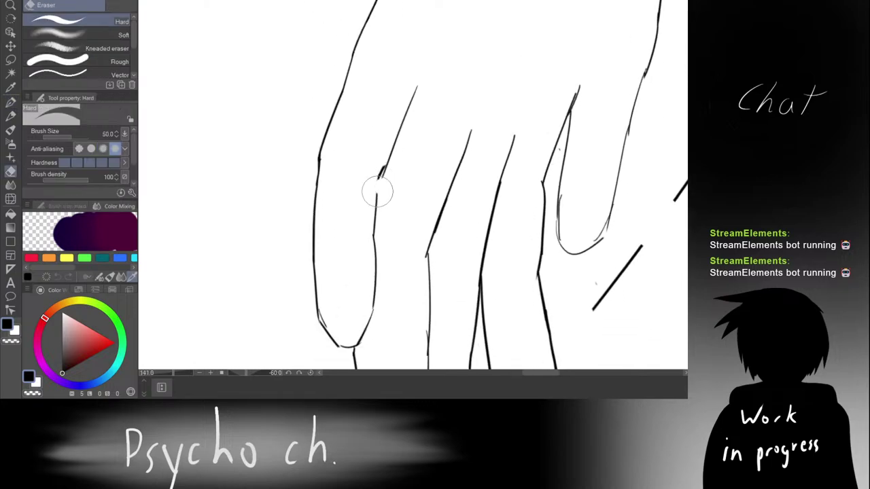
mouse_move(378, 190)
left_mouse_down()
mouse_move(382, 175)
mouse_move(377, 201)
left_mouse_up()
key("p")
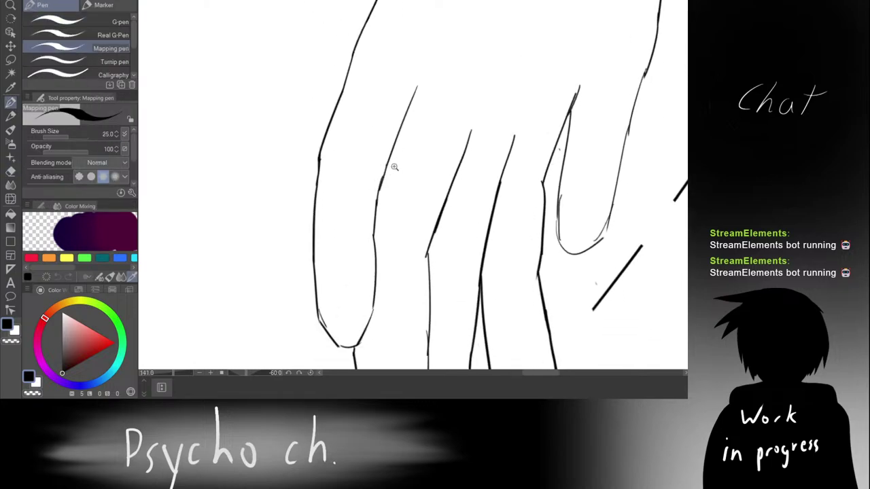
Step: Erase the stray piece of hem line inside the fourth finger
scroll(394, 167, "down", 9)
key("r")
left_click_drag(378, 132, 464, 84)
key("p")
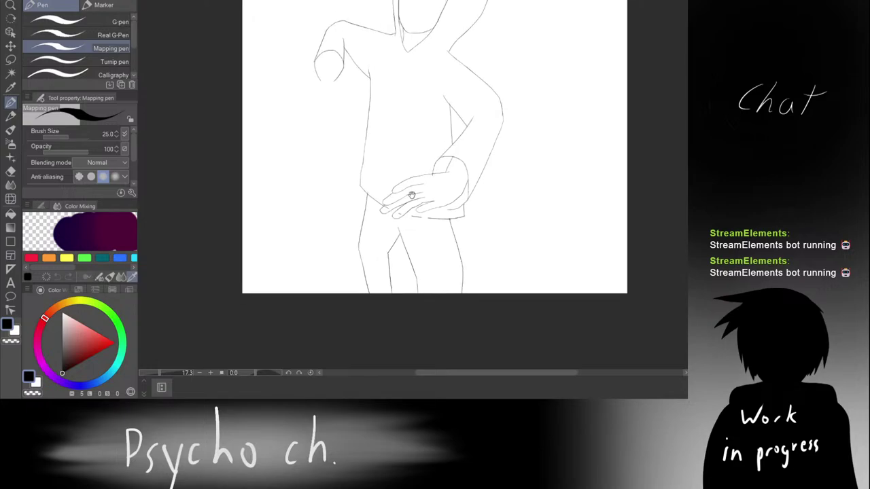
scroll(409, 212, "up", 2)
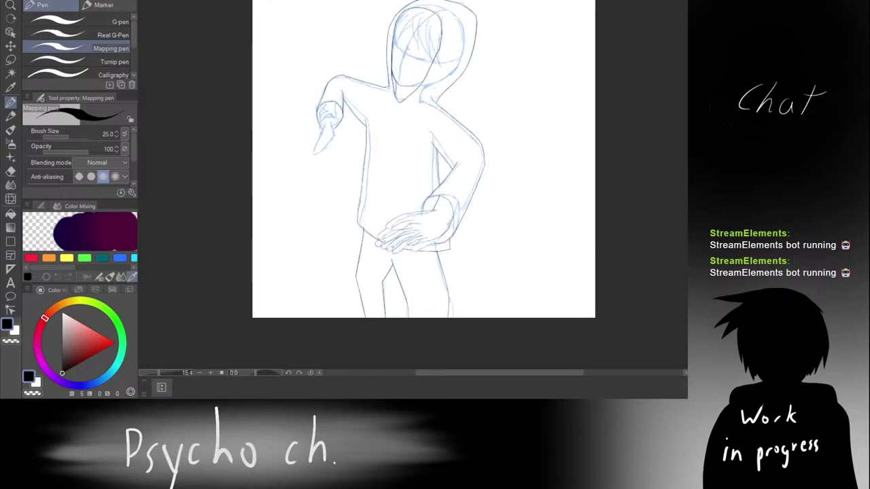
left_click_drag(431, 276, 535, 251)
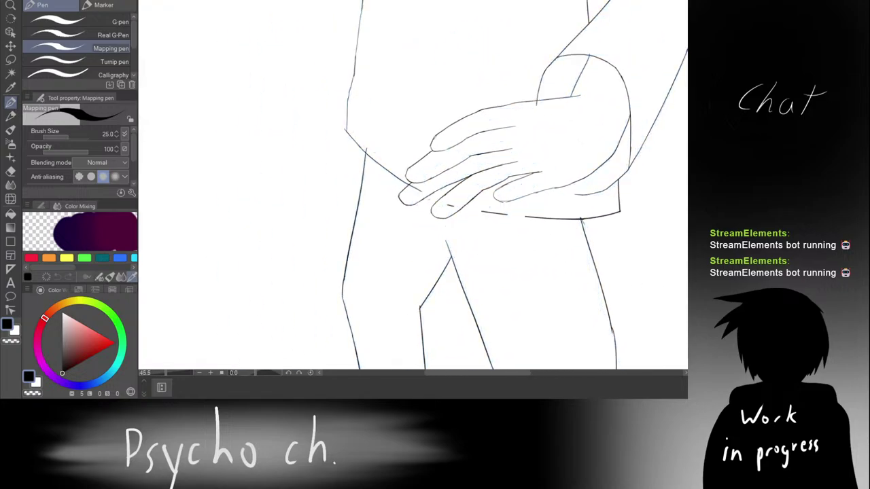
key("e")
left_click_drag(455, 208, 448, 206)
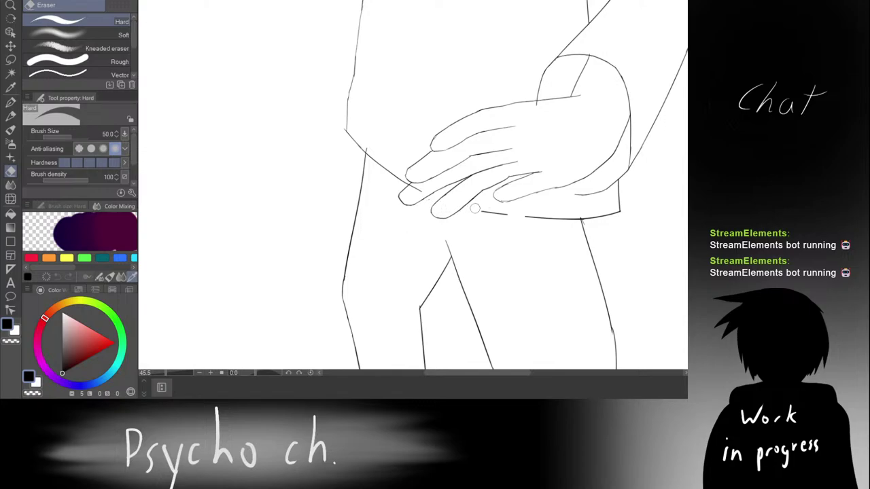
left_click(496, 213)
Step: Draw the short piece of shirt hem visible between the third and fourth fingertips with the Mapping pen
key("shift+space")
left_click_drag(429, 119, 551, 116)
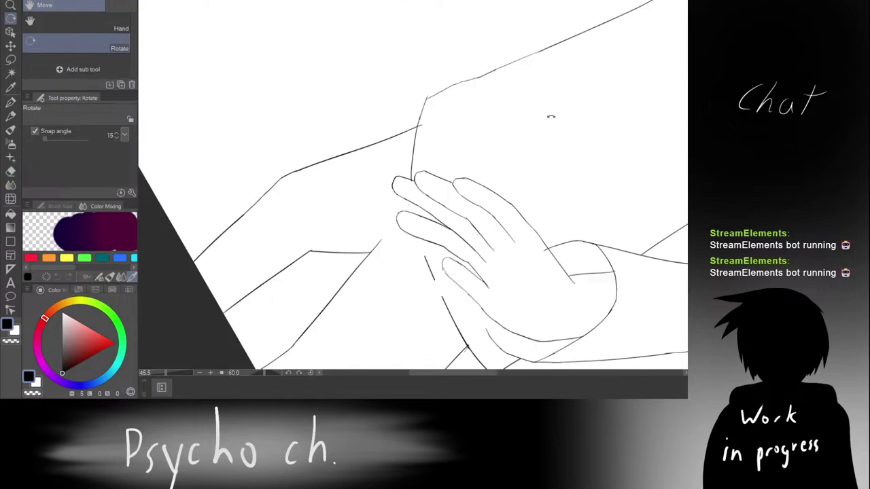
left_click_drag(487, 181, 488, 113)
key("p")
key("shift+space")
left_click_drag(441, 101, 503, 103)
scroll(462, 136, "up", 4)
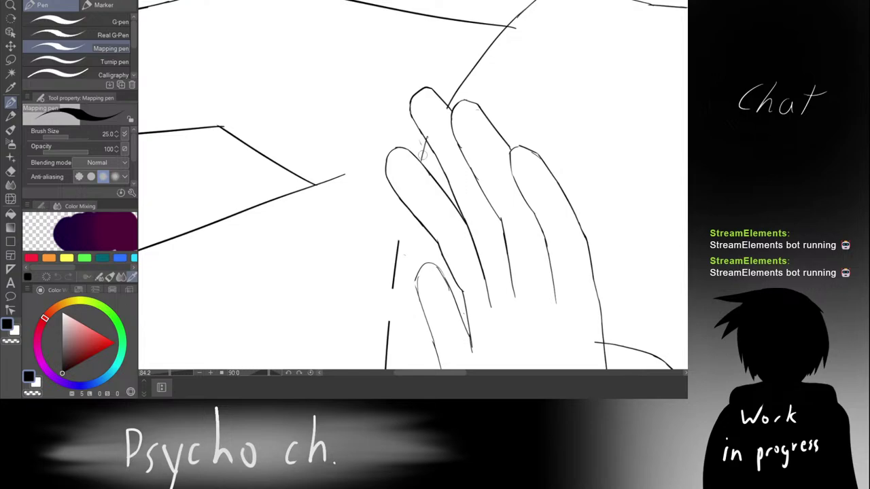
left_click_drag(426, 139, 422, 156)
key("e")
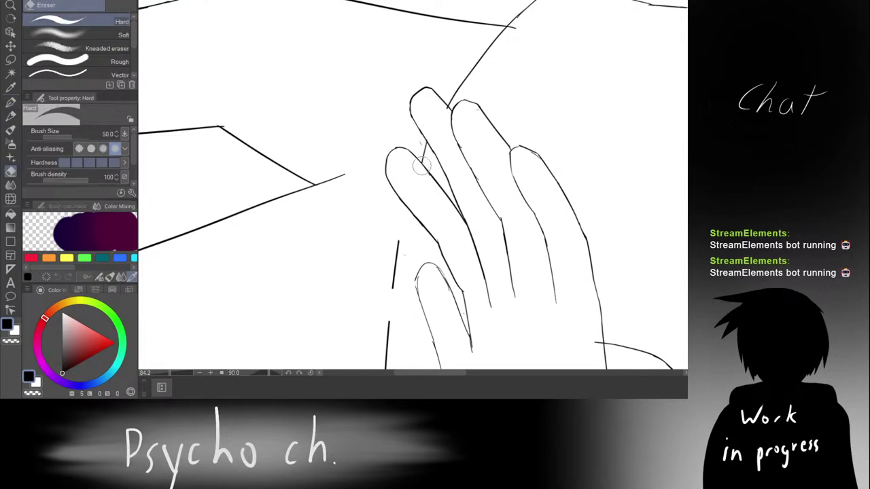
Step: Fill the gap between the two hem dashes below the hand using the Mapping pen at size 30
key("space")
left_click_drag(404, 277, 447, 162)
scroll(447, 160, "up", 1)
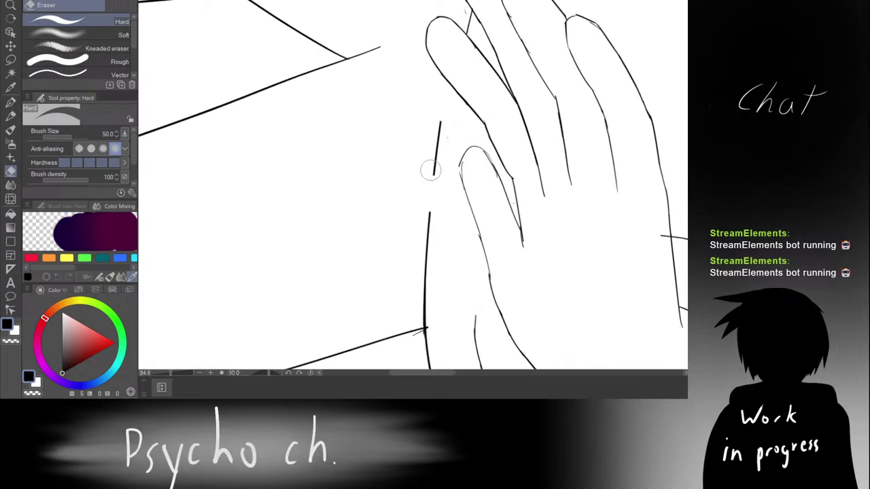
key("p")
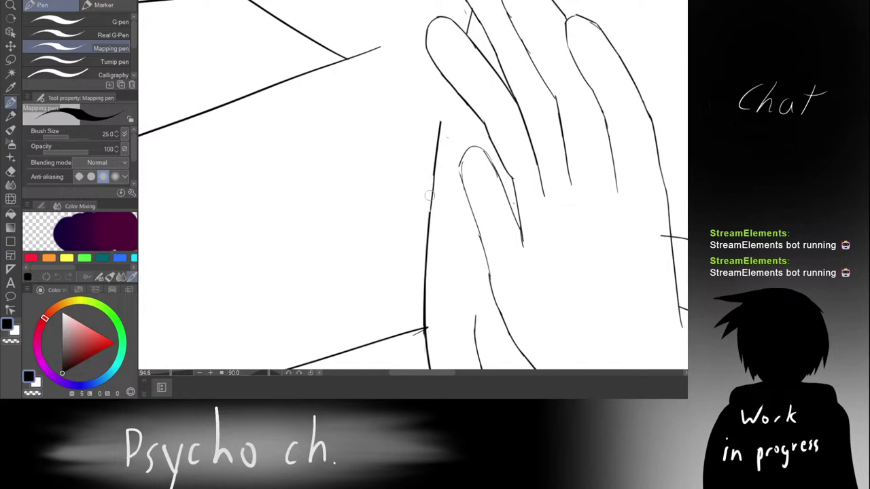
scroll(445, 195, "up", 8)
key("bracketleft")
key("bracketright")
key("bracketright")
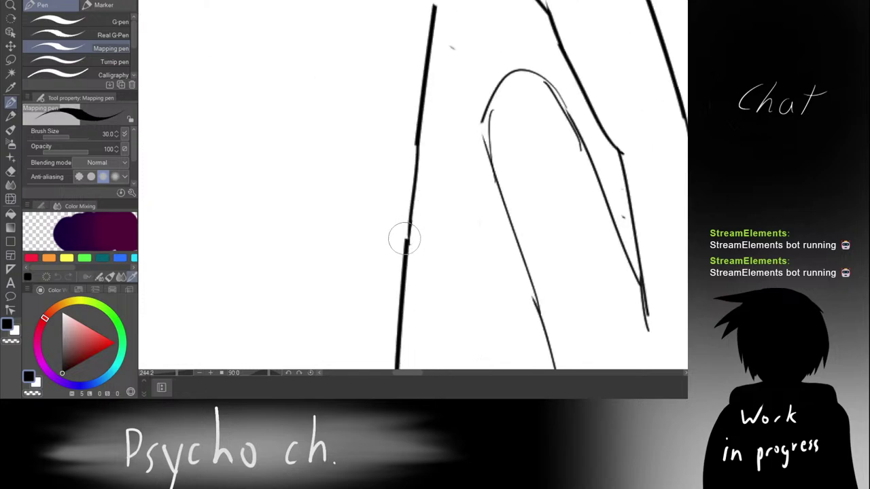
key("ctrl+z")
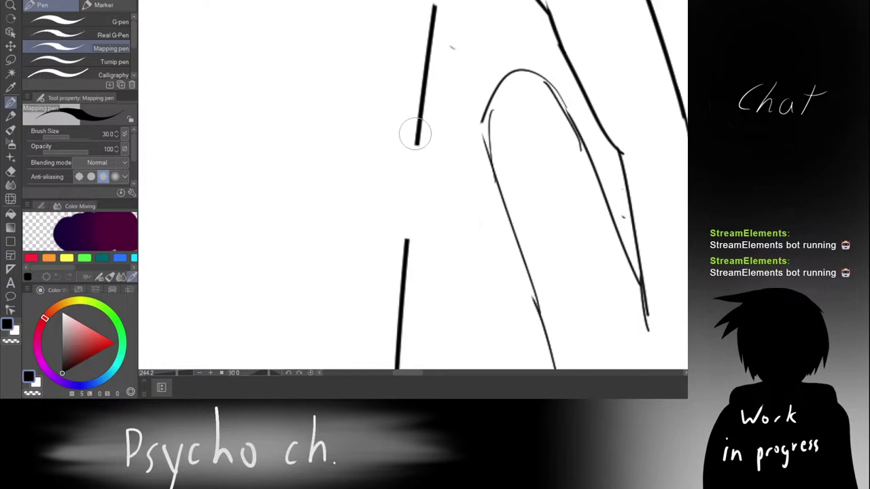
left_click_drag(415, 141, 408, 235)
left_click_drag(410, 204, 405, 254)
left_click_drag(410, 151, 374, 313)
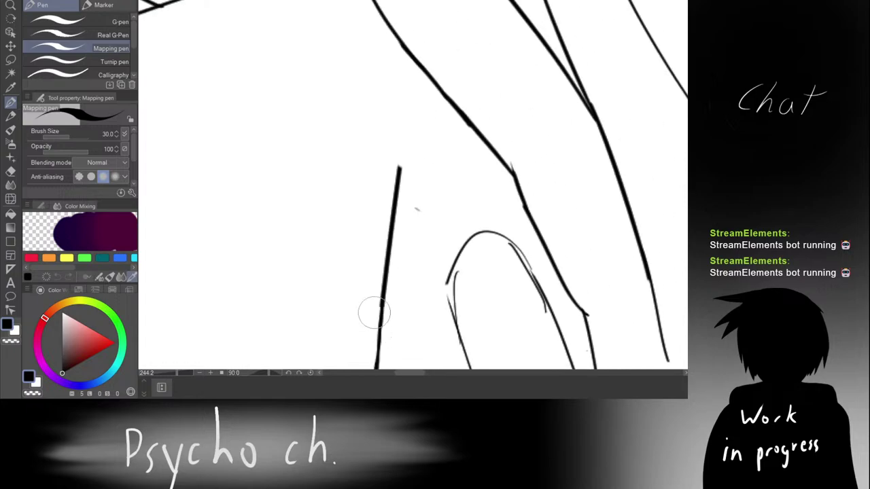
Step: Extend the shirt hem line until it meets the edge of the fourth finger
mouse_move(423, 66)
left_mouse_down()
mouse_move(397, 226)
mouse_move(426, 63)
left_mouse_up()
key("ctrl+z")
key("ctrl+z")
left_click_drag(399, 165, 425, 58)
key("ctrl+z")
mouse_move(400, 168)
left_mouse_down()
mouse_move(423, 36)
mouse_move(424, 62)
mouse_move(452, 68)
left_mouse_up()
key("e")
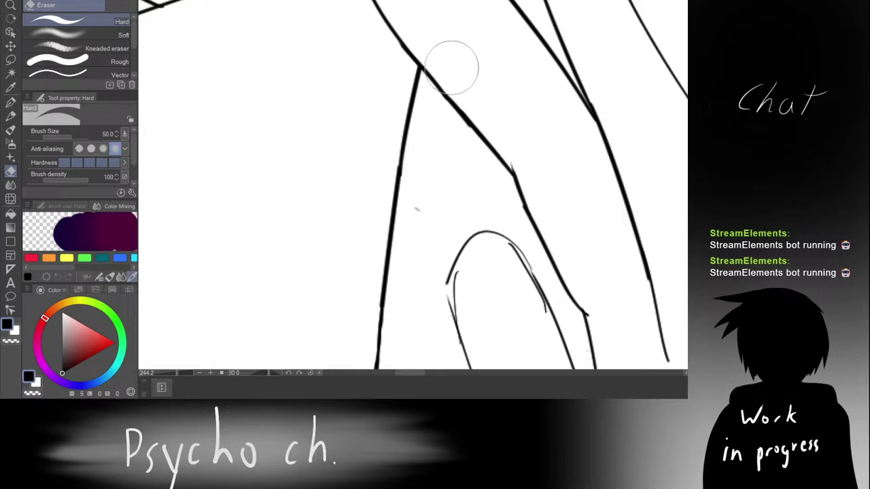
Step: Examine the joined shirt hem around the hand and upper legs
scroll(452, 67, "down", 6)
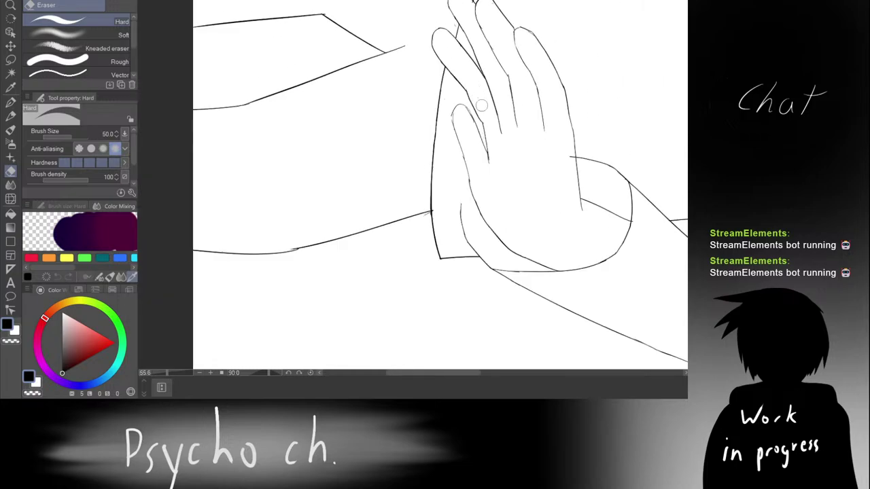
key("r")
mouse_move(484, 101)
left_mouse_down()
mouse_move(441, 109)
mouse_move(390, 135)
left_mouse_up()
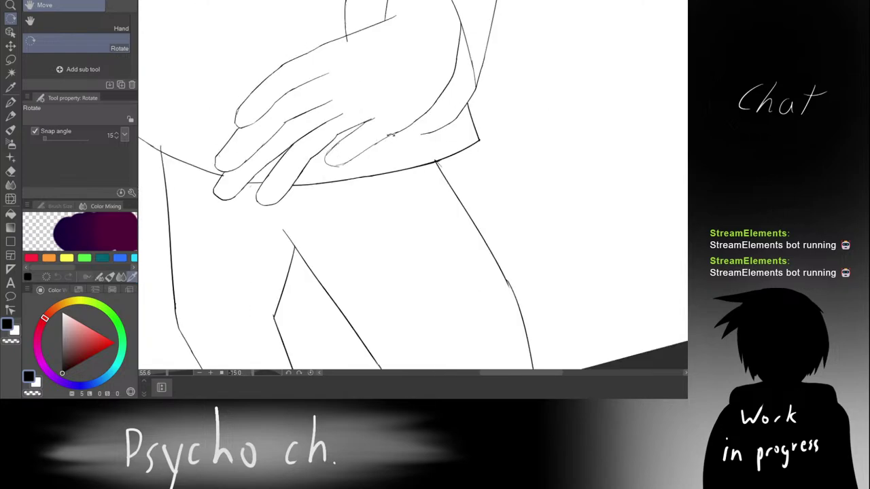
scroll(391, 135, "up", 3)
key("p")
scroll(438, 98, "up", 3)
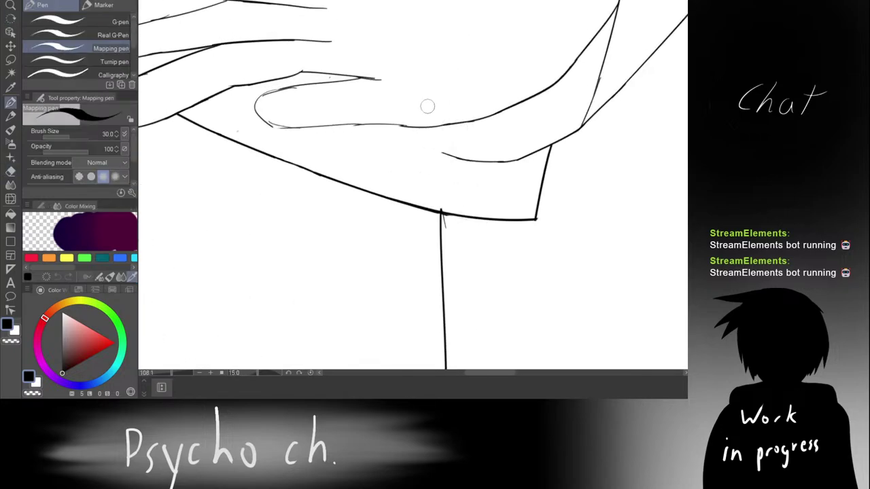
scroll(425, 91, "down", 3)
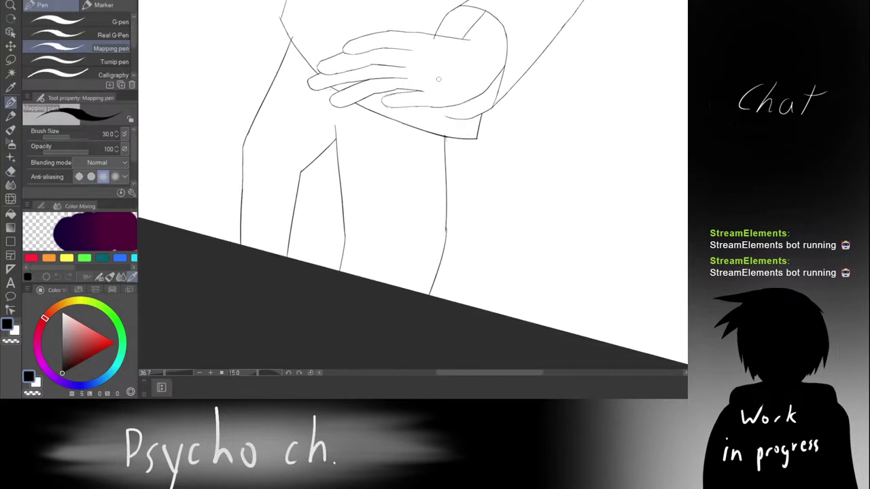
key("r")
left_click_drag(445, 85, 423, 83)
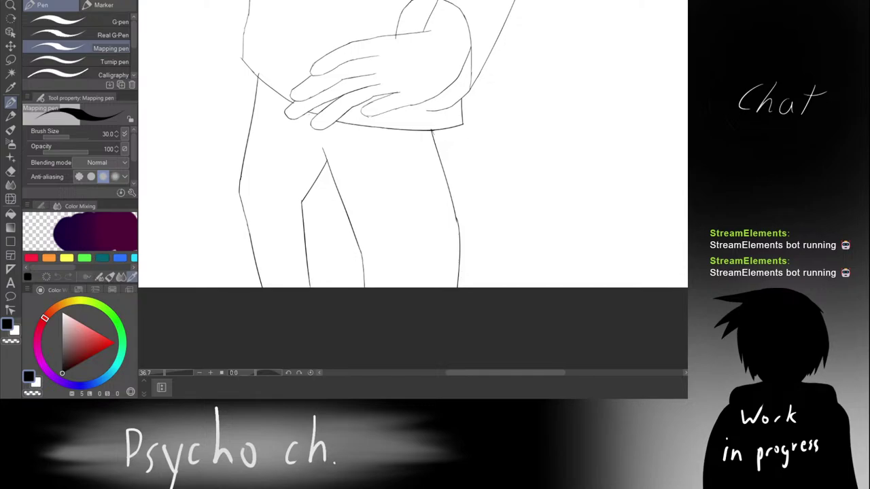
Step: Extend the open end of the sleeve cuff line with the Mapping pen until it meets the hand's lower edge
scroll(460, 129, "up", 5)
left_click_drag(450, 202, 451, 181)
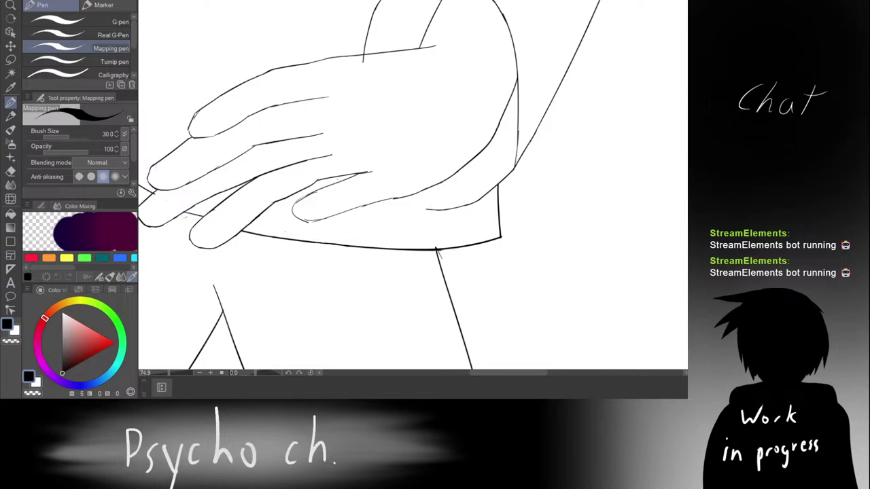
scroll(473, 189, "up", 2)
key("r")
mouse_move(451, 145)
left_mouse_down()
mouse_move(482, 128)
mouse_move(658, 116)
mouse_move(663, 178)
left_mouse_up()
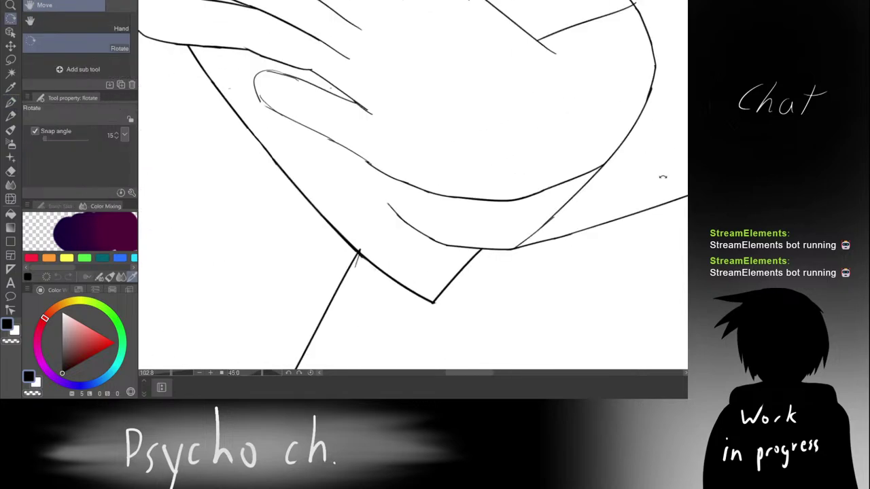
left_click_drag(518, 145, 548, 123)
key("p")
scroll(412, 185, "up", 4)
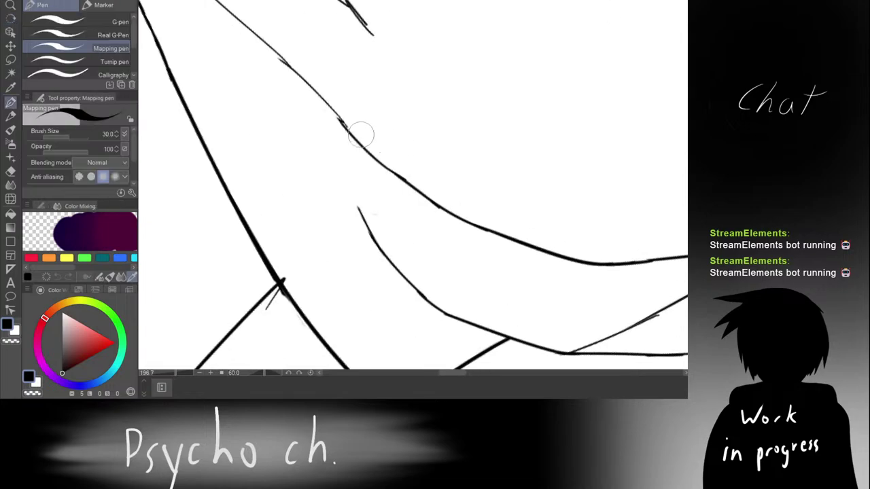
left_click_drag(340, 133, 345, 189)
key("ctrl+z")
key("ctrl+z")
mouse_move(347, 126)
left_mouse_down()
mouse_move(375, 205)
mouse_move(357, 225)
left_mouse_up()
key("e")
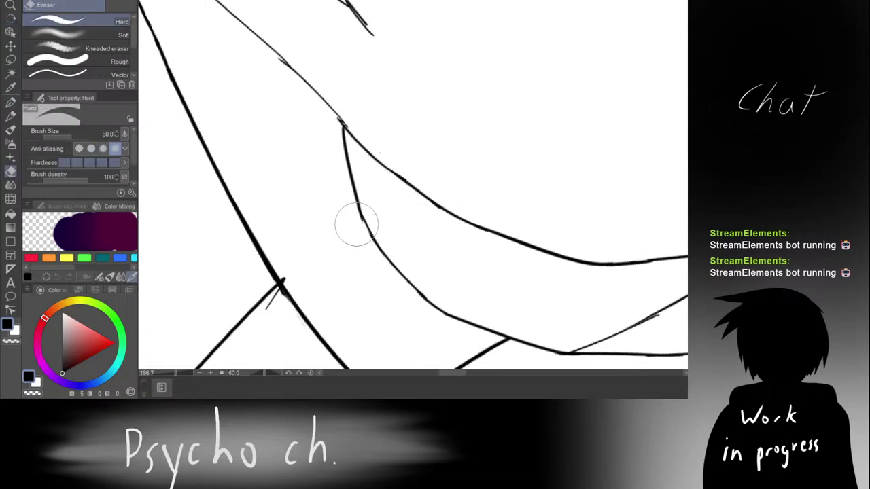
Step: Examine the whole figure's line art and compare it with the blue sketch
scroll(338, 167, "down", 10)
key("r")
left_click_drag(347, 104, 283, 140)
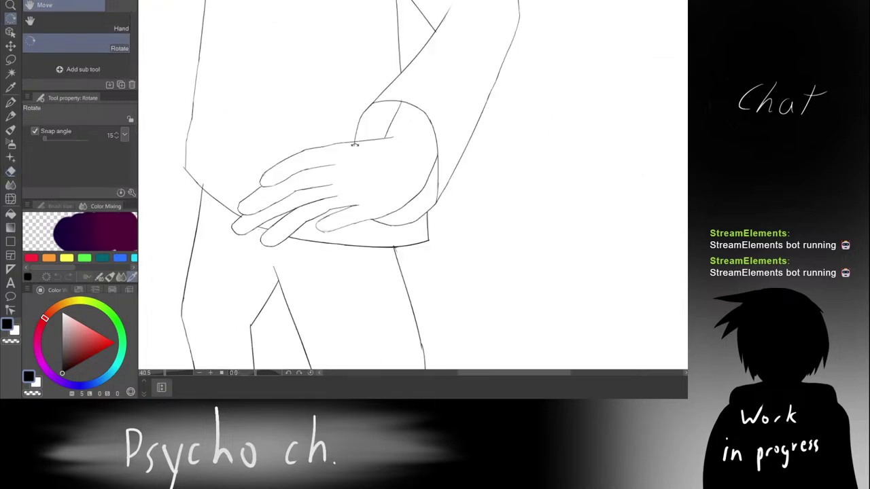
key("e")
scroll(344, 154, "down", 7)
key("r")
mouse_move(365, 128)
left_mouse_down()
mouse_move(345, 137)
mouse_move(355, 124)
left_mouse_up()
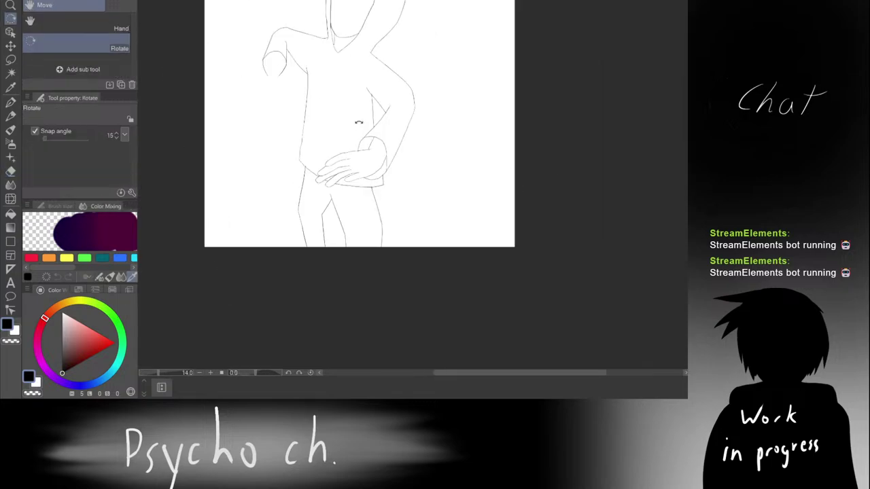
key("e")
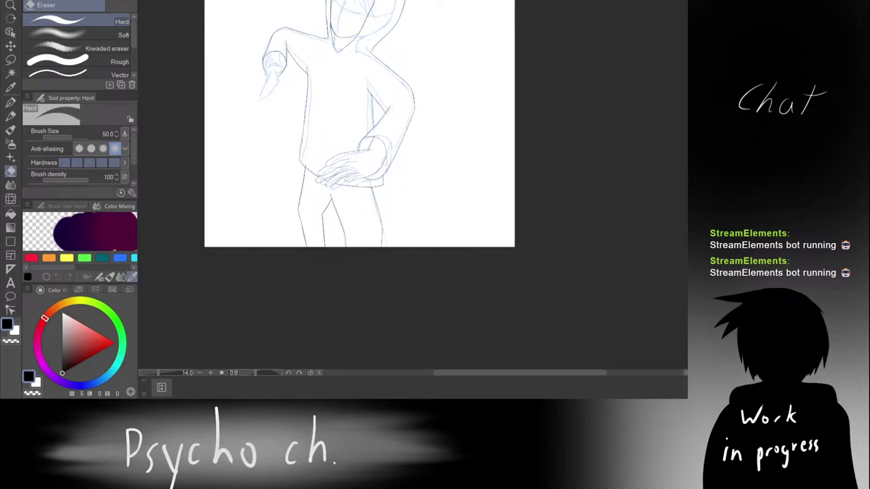
Step: Ink the hand's inner edge line from the top of the raised sleeve cuff down to the thumb with the Mapping pen
scroll(259, 106, "up", 5)
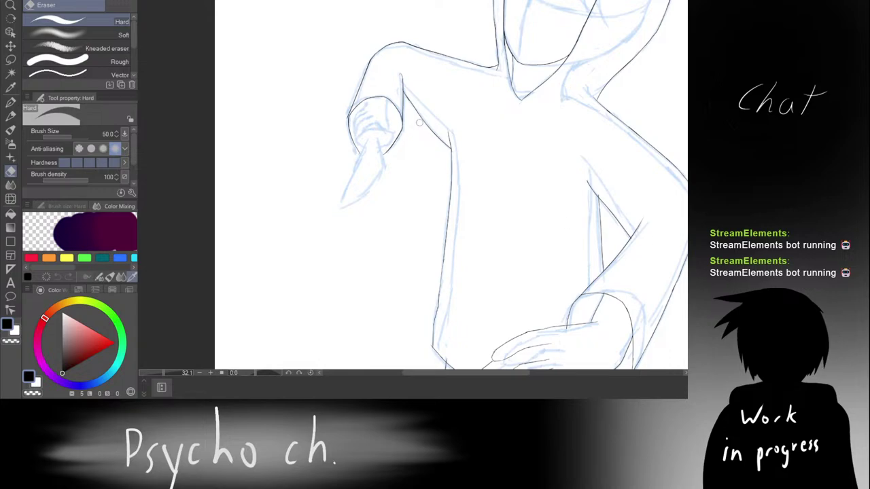
key("p")
scroll(419, 122, "up", 2)
left_click_drag(381, 67, 382, 114)
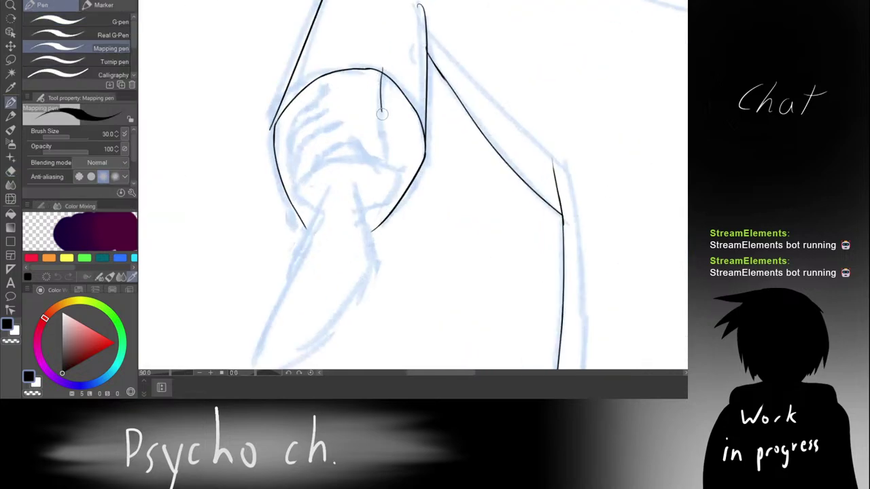
key("ctrl+z")
left_click_drag(382, 70, 384, 140)
key("ctrl+z")
left_click_drag(383, 74, 385, 135)
left_click_drag(384, 129, 385, 165)
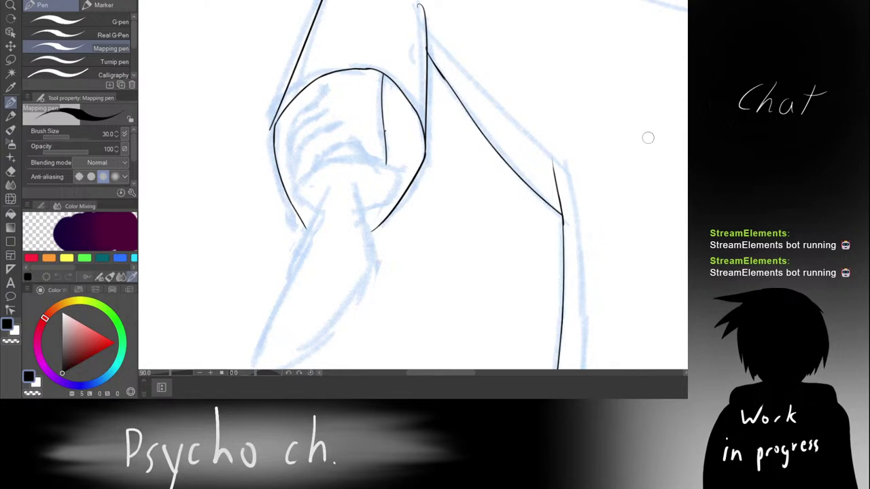
Step: Clean up the stray bump at the join in the hand's inner edge line with the Hard eraser
scroll(417, 159, "up", 5)
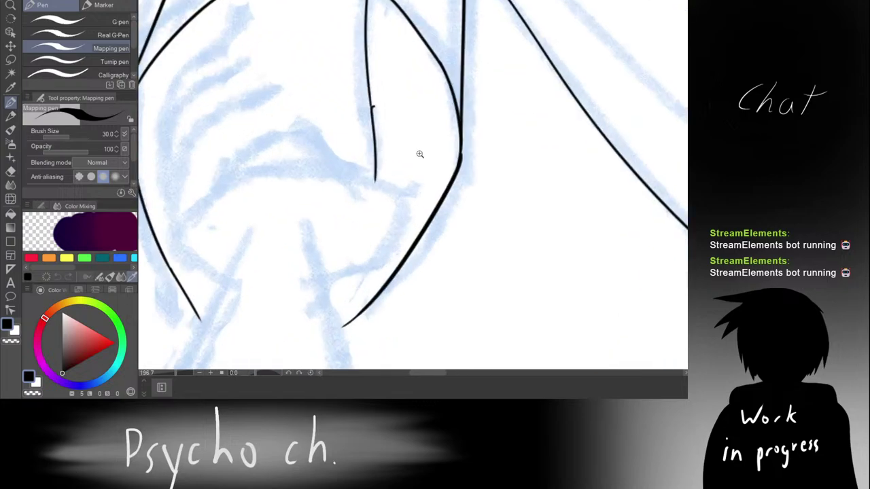
key("e")
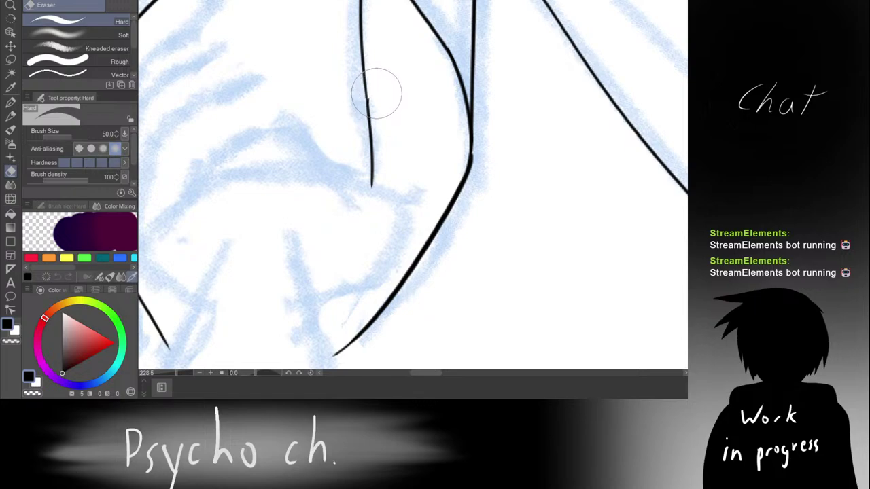
key("p")
scroll(421, 156, "down", 4)
scroll(373, 121, "up", 2)
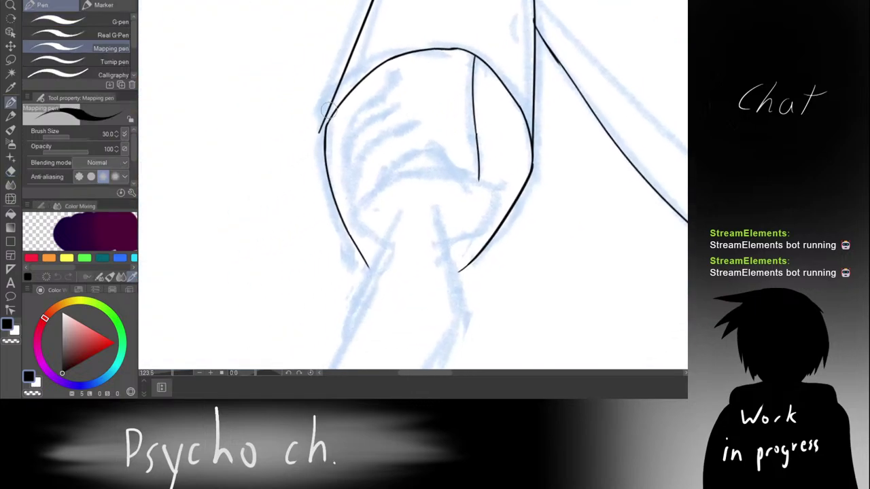
Step: Enlarge the Hard eraser's brush size to 350
key("e")
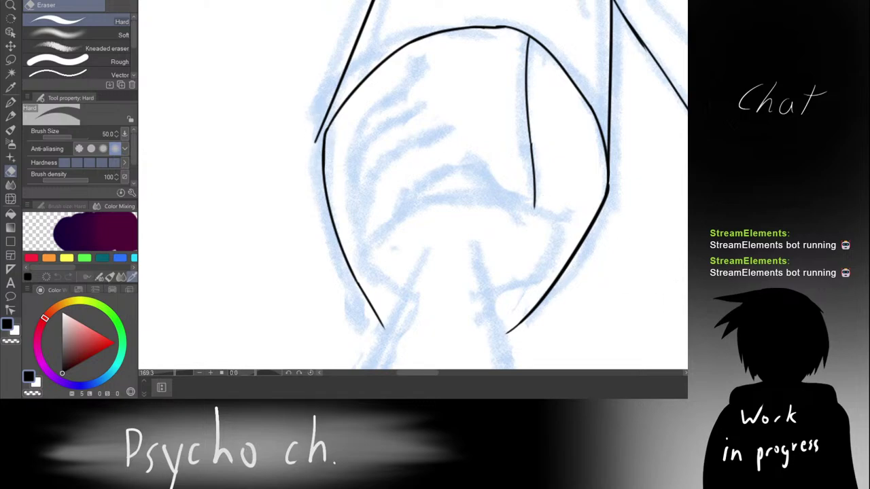
scroll(611, 171, "down", 8)
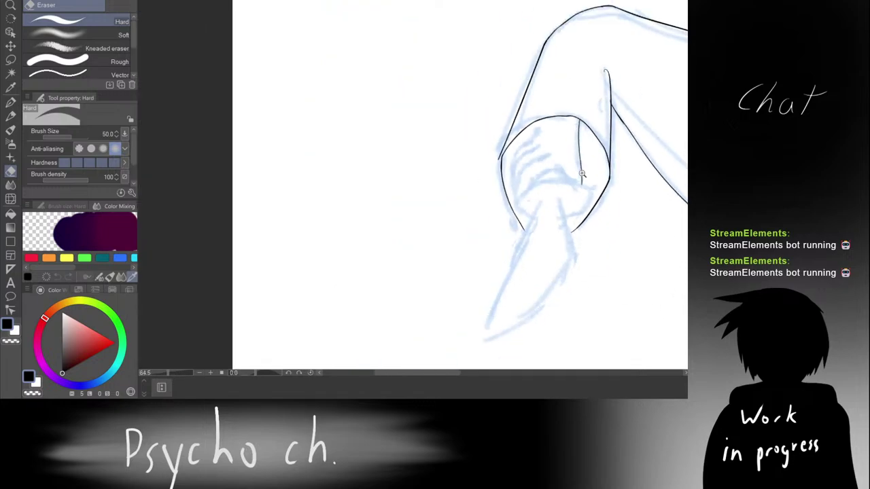
key("bracketright")
key("bracketright")
key("bracketright")
key("bracketright")
key("bracketright")
key("bracketright")
key("bracketright")
key("bracketright")
key("bracketright")
key("bracketright")
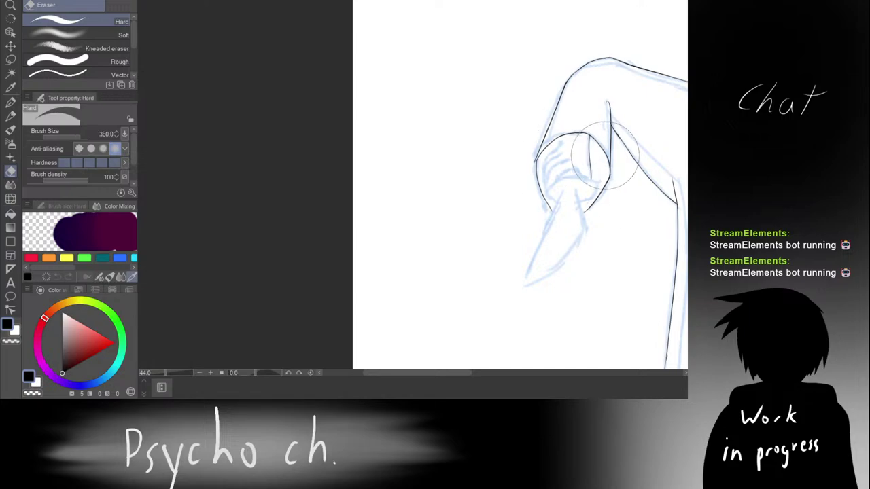
Step: Ink a short line for the hand's outer edge, descending from the cuff's upper curve, with the Mapping pen
key("p")
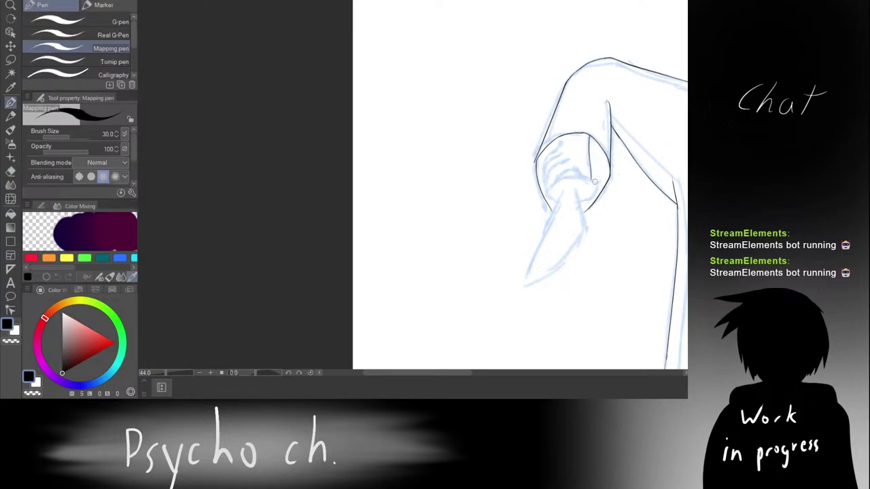
scroll(431, 120, "up", 4)
scroll(431, 121, "up", 3)
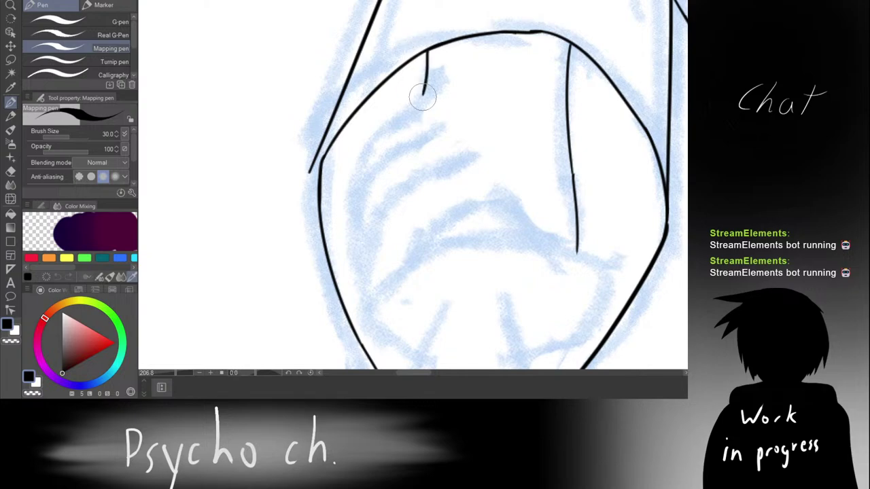
key("ctrl+z")
left_click_drag(416, 58, 406, 95)
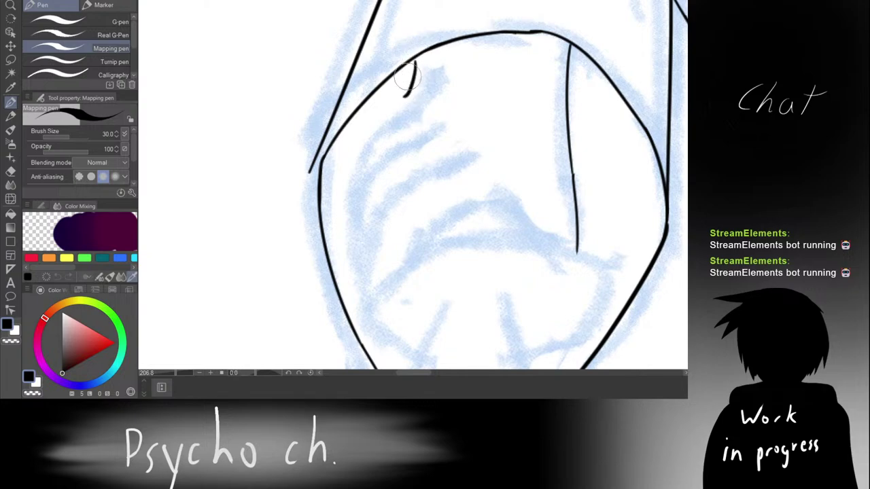
key("ctrl+z")
left_click_drag(413, 55, 408, 89)
key("ctrl+z")
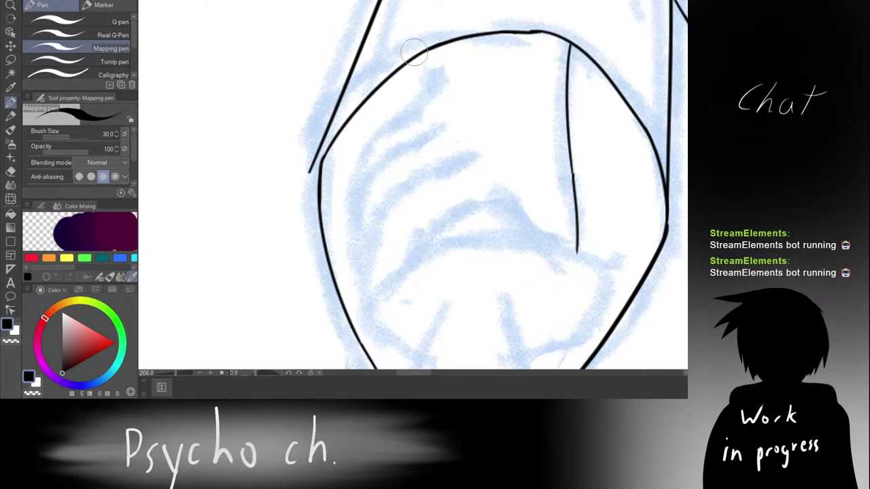
left_click_drag(413, 54, 410, 89)
key("ctrl+z")
left_click_drag(412, 54, 408, 94)
key("ctrl+z")
left_click_drag(411, 60, 408, 101)
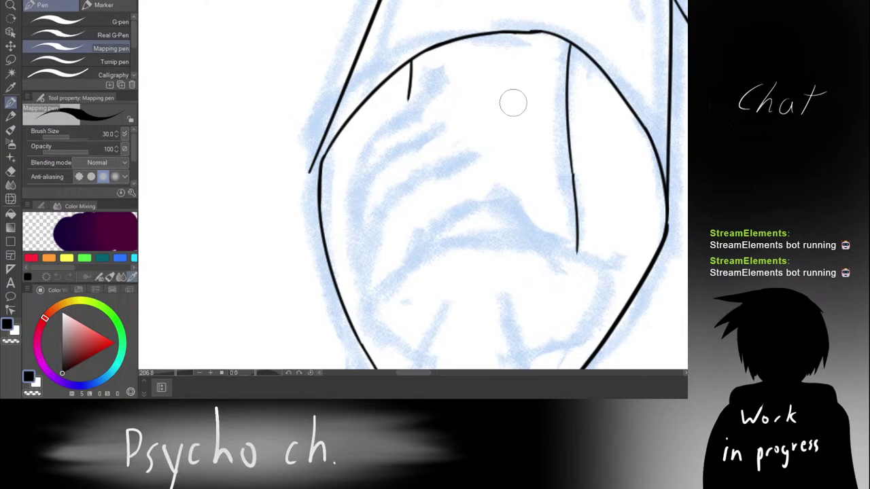
left_click_drag(449, 140, 473, 144)
left_click_drag(456, 141, 441, 233)
mouse_move(441, 168)
left_mouse_down()
mouse_move(420, 161)
mouse_move(472, 103)
mouse_move(446, 119)
left_mouse_up()
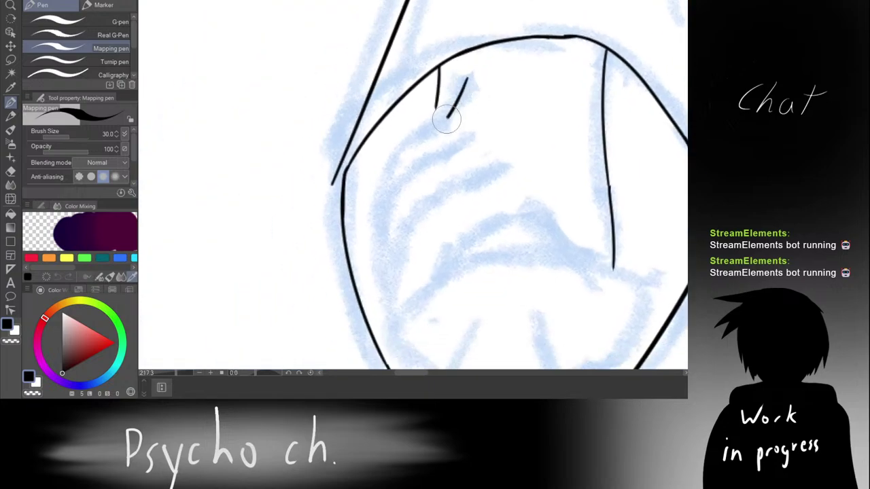
key("ctrl+z")
mouse_move(467, 73)
left_mouse_down()
mouse_move(427, 127)
mouse_move(466, 75)
mouse_move(431, 118)
left_mouse_up()
key("ctrl+z")
key("ctrl+z")
key("ctrl+z")
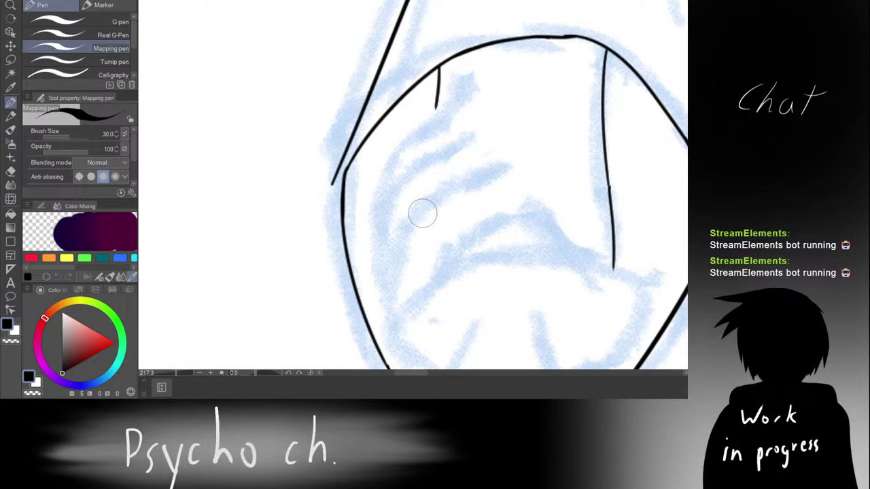
left_click_drag(439, 194, 468, 177)
mouse_move(426, 142)
left_mouse_down()
mouse_move(412, 190)
mouse_move(431, 132)
left_mouse_up()
key("ctrl+z")
key("ctrl+z")
key("ctrl+z")
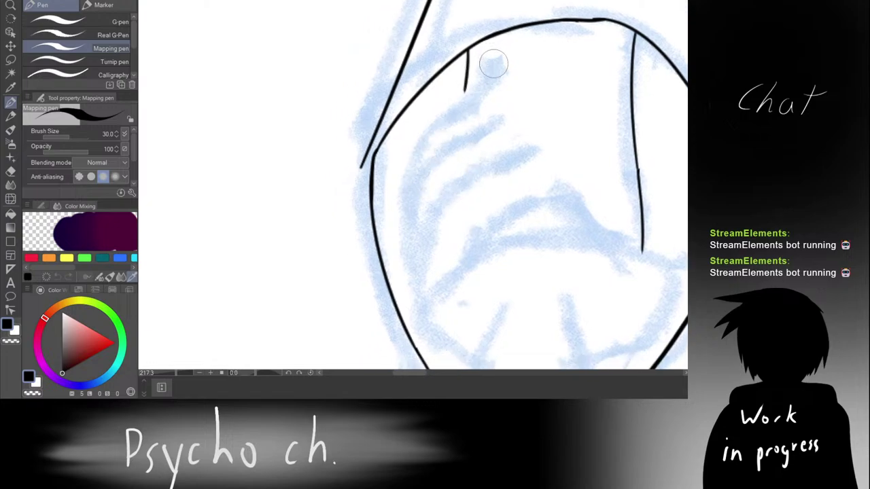
Step: Ink the outermost finger's contour from the knuckle crease past the short edge line and down along the sketch
left_click_drag(493, 62, 463, 107)
key("ctrl+z")
key("ctrl+z")
left_click_drag(489, 57, 461, 105)
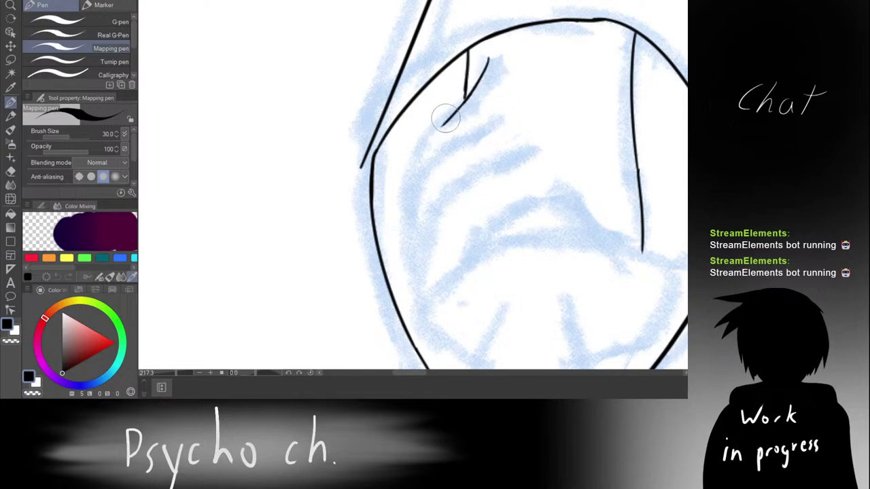
mouse_move(465, 99)
left_mouse_down()
mouse_move(443, 117)
mouse_move(413, 170)
mouse_move(416, 204)
left_mouse_up()
key("ctrl+z")
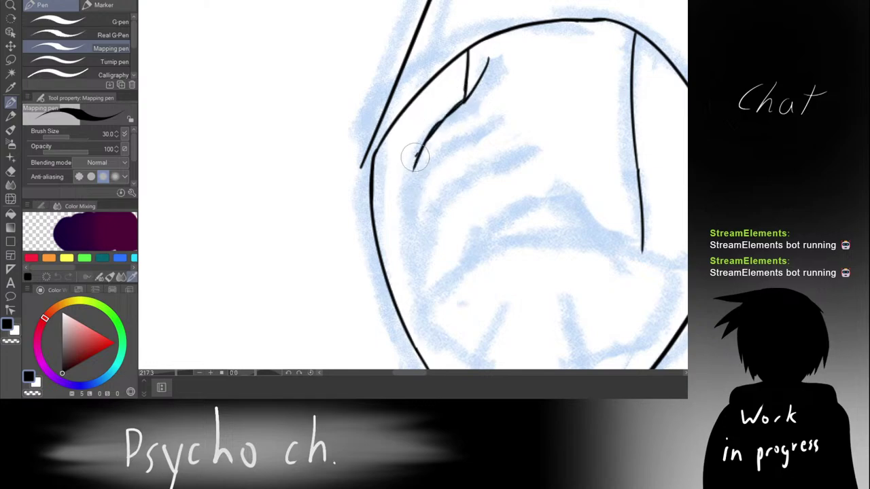
left_click_drag(417, 155, 411, 215)
key("ctrl+z")
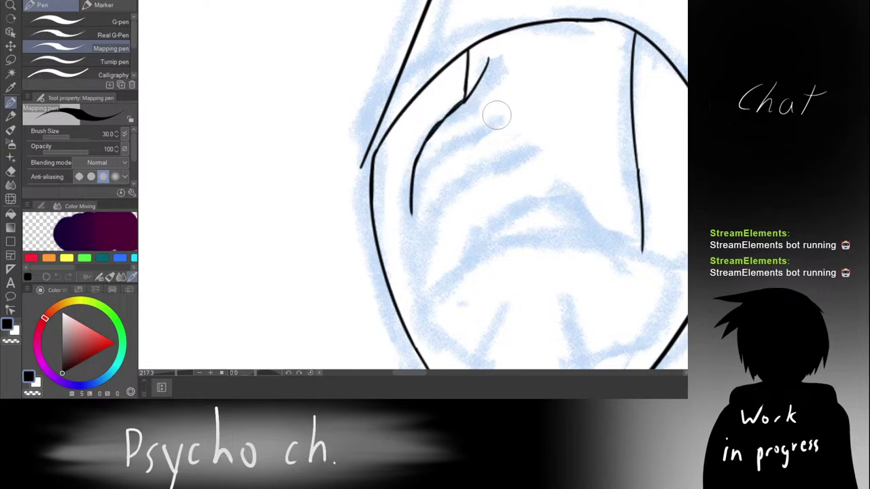
Step: Ink the curved line between the outermost finger and the next one, and close the outermost fingertip against it
left_click_drag(498, 120, 454, 148)
key("ctrl+z")
left_click_drag(497, 114, 431, 170)
key("ctrl+z")
key("ctrl+z")
left_click_drag(462, 141, 418, 210)
key("ctrl+z")
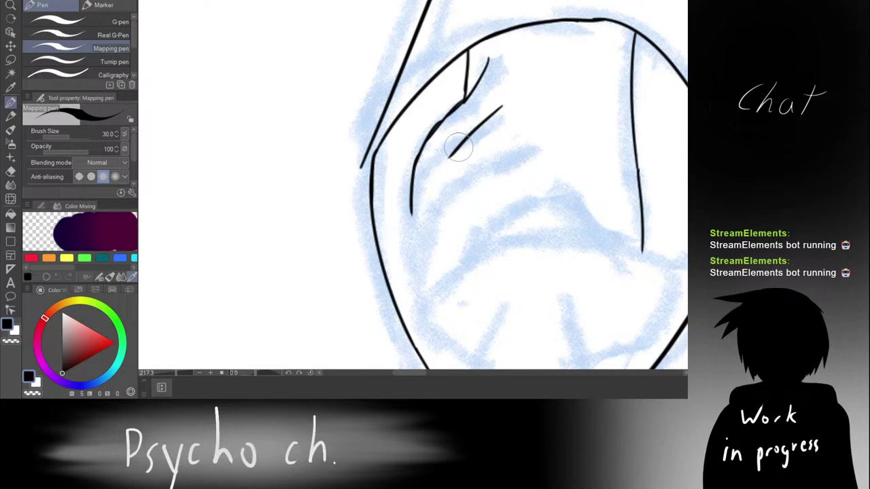
mouse_move(459, 146)
left_mouse_down()
mouse_move(431, 238)
mouse_move(428, 225)
left_mouse_up()
key("ctrl+z")
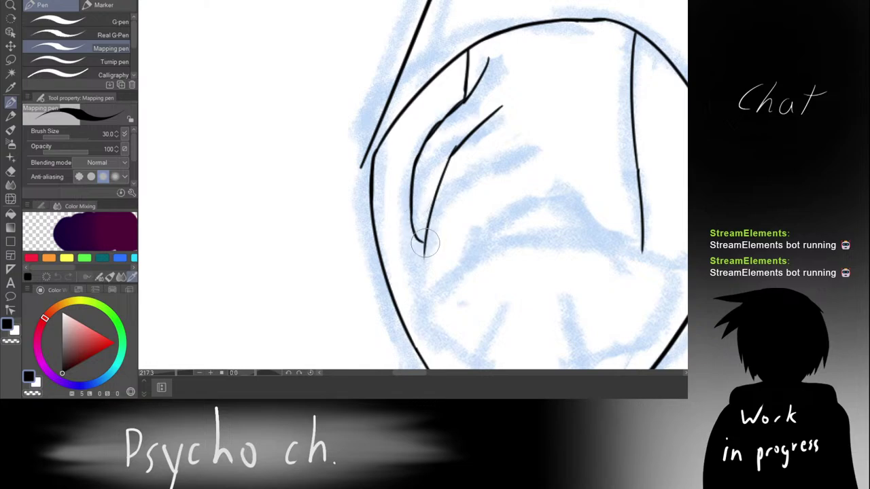
left_click_drag(425, 243, 425, 273)
Step: Extend the lower end of the line between the fingers with a short curve toward the next fingertip
mouse_move(484, 183)
left_mouse_down()
mouse_move(475, 157)
mouse_move(480, 75)
left_mouse_up()
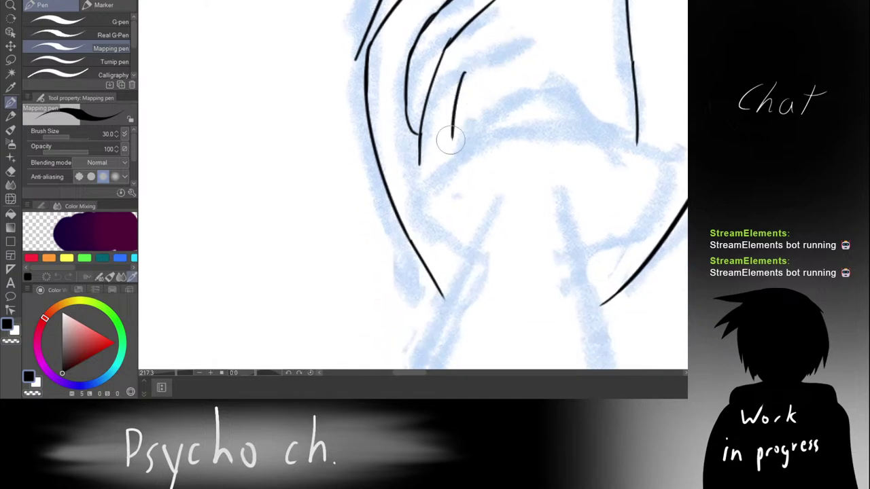
left_click_drag(419, 162, 426, 197)
key("ctrl+z")
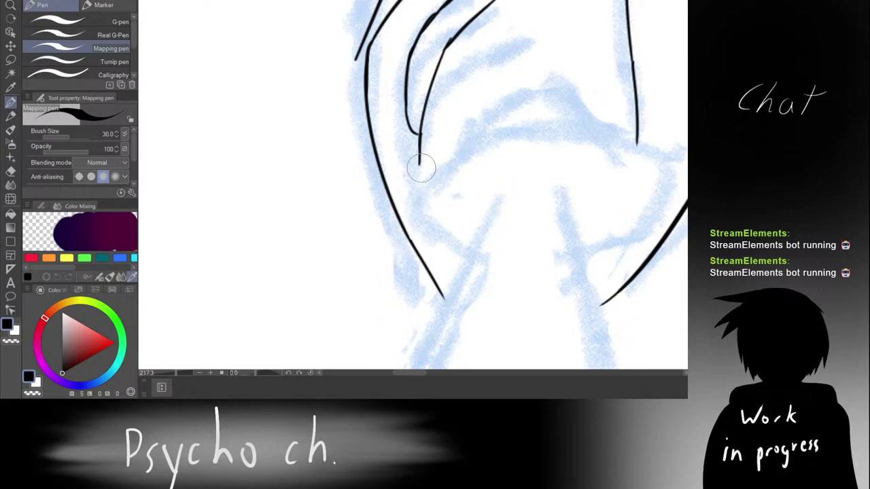
left_click_drag(421, 164, 440, 201)
left_click_drag(507, 33, 466, 124)
key("ctrl+z")
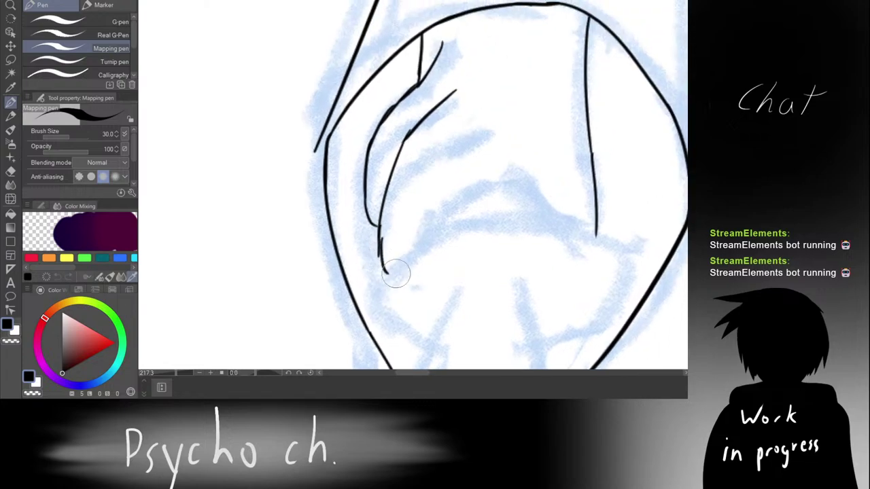
scroll(425, 99, "down", 4)
scroll(426, 106, "up", 5)
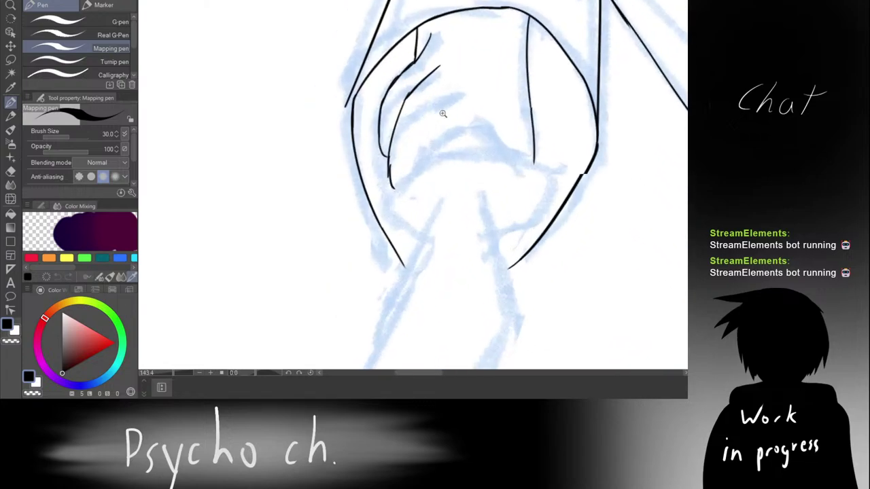
scroll(433, 102, "down", 3)
scroll(432, 100, "up", 3)
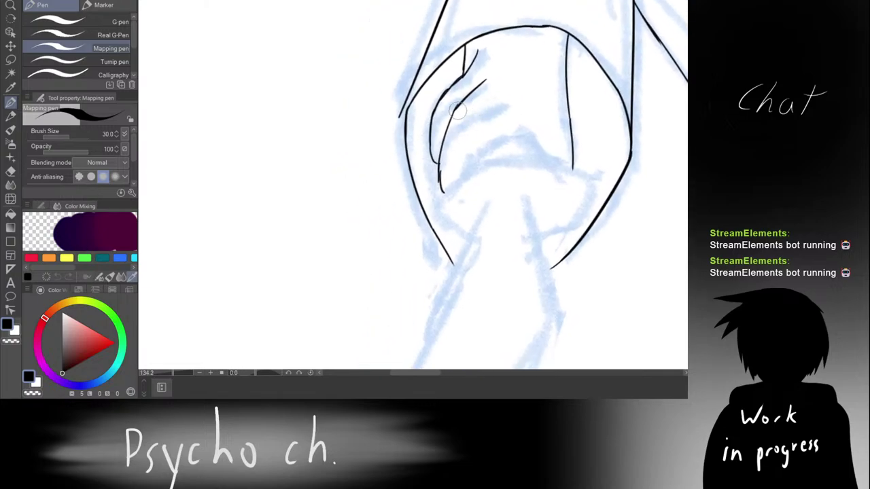
key("ctrl+z")
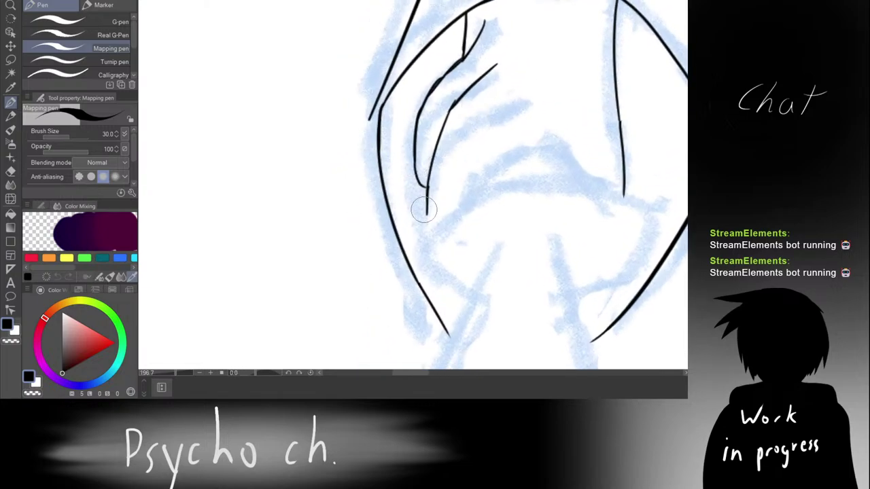
left_click_drag(428, 204, 433, 234)
key("ctrl+z")
left_click_drag(500, 141, 460, 123)
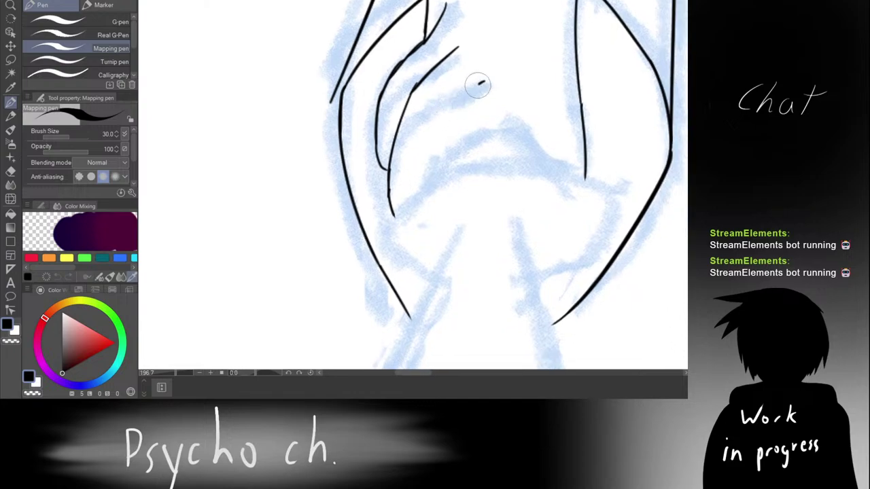
Step: Hide the blue sketch to check the hand's line art alone, and show it again
left_click(698, 271)
left_click(698, 272)
left_click(699, 272)
left_click(698, 285)
left_click(699, 272)
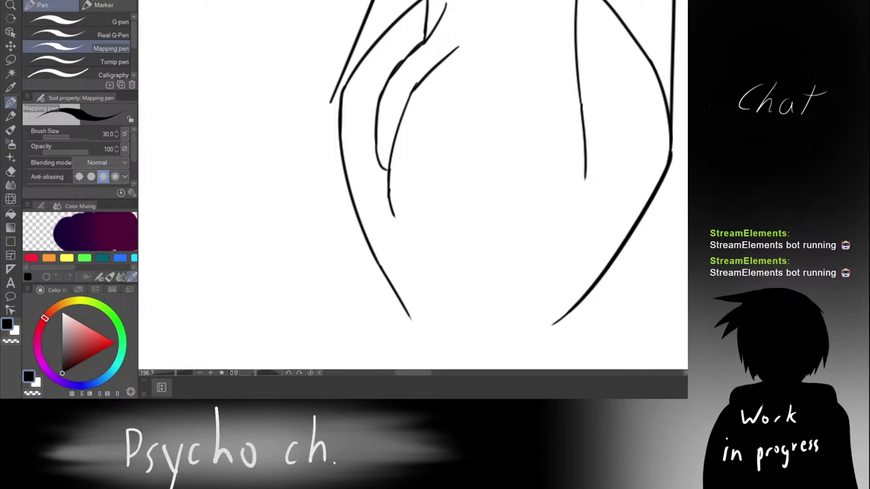
key("ctrl+comma")
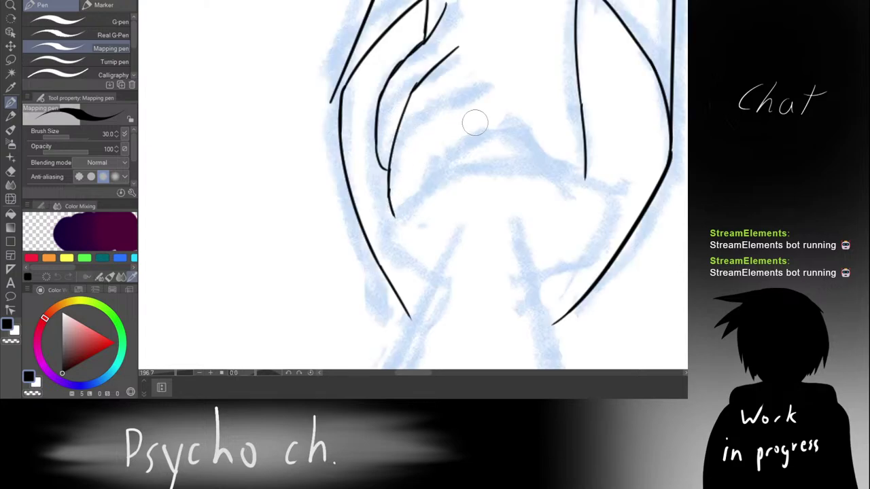
Step: Ink the diagonal lower finger edge along the sketch above the knife grip
mouse_move(472, 124)
left_mouse_down()
mouse_move(423, 216)
mouse_move(438, 184)
left_mouse_up()
key("ctrl+z")
key("ctrl+z")
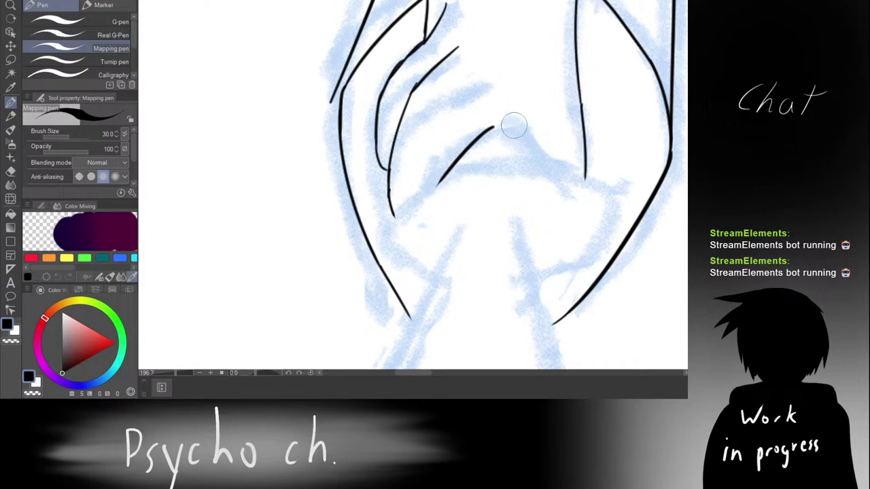
Step: Ink the slanted line between the diagonal finger edge and the hand's inner edge line
left_click_drag(523, 129, 551, 163)
key("ctrl+z")
mouse_move(511, 121)
left_mouse_down()
mouse_move(533, 139)
mouse_move(501, 130)
mouse_move(526, 121)
mouse_move(534, 139)
left_mouse_up()
key("ctrl+z")
key("ctrl+z")
key("ctrl+z")
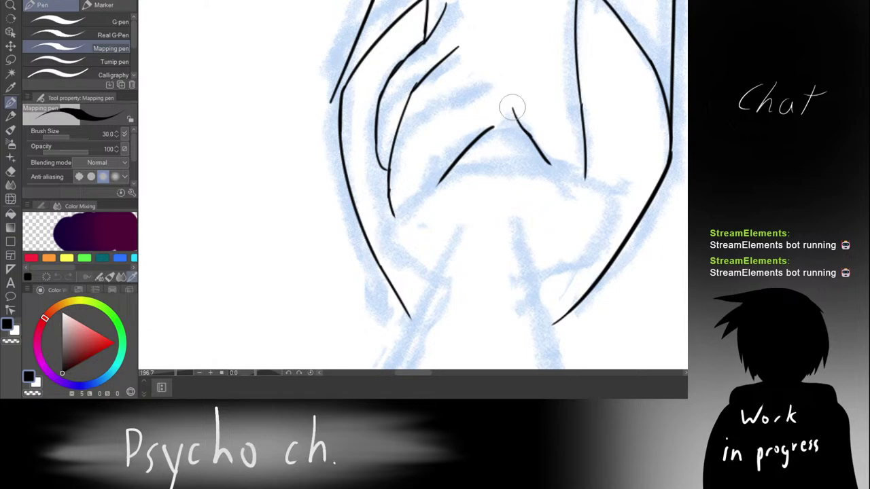
Step: Flip the canvas horizontally and redraw the upper end of the slanted line so it passes above the diagonal finger edge
key("ctrl+z")
key("h")
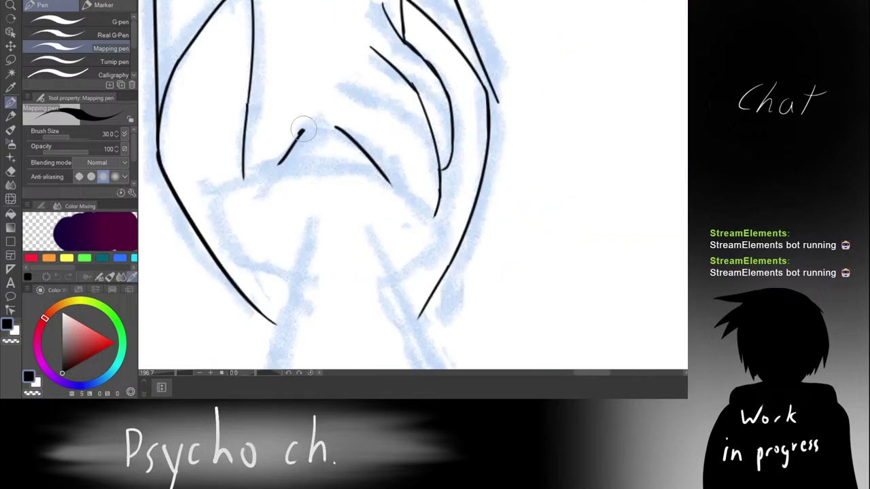
key("ctrl+z")
left_click_drag(303, 130, 331, 104)
key("ctrl+z")
left_click_drag(299, 135, 330, 107)
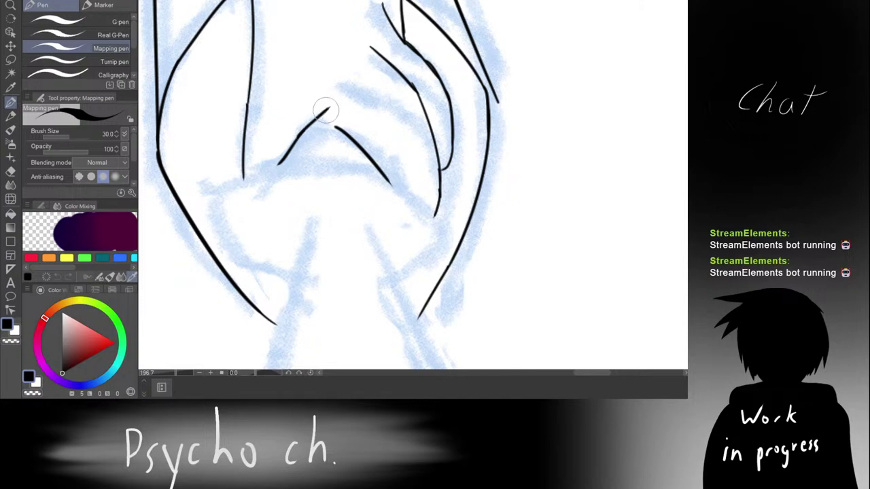
Step: Trim the facing ends of the two slanted lines with a size 80 eraser and join them with a rounded peak
scroll(325, 109, "up", 2)
key("e")
left_click(321, 136)
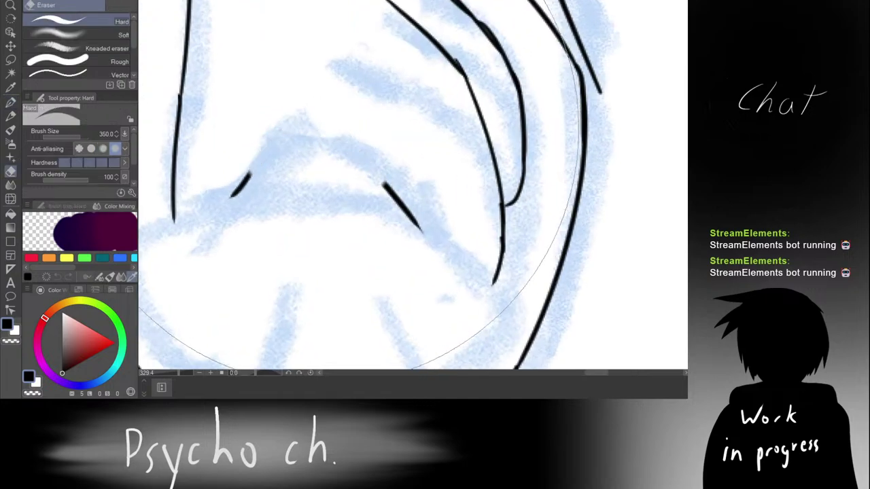
key("ctrl+z")
key("bracketleft")
key("bracketleft")
key("bracketleft")
key("bracketleft")
key("bracketleft")
key("bracketleft")
key("bracketleft")
key("bracketleft")
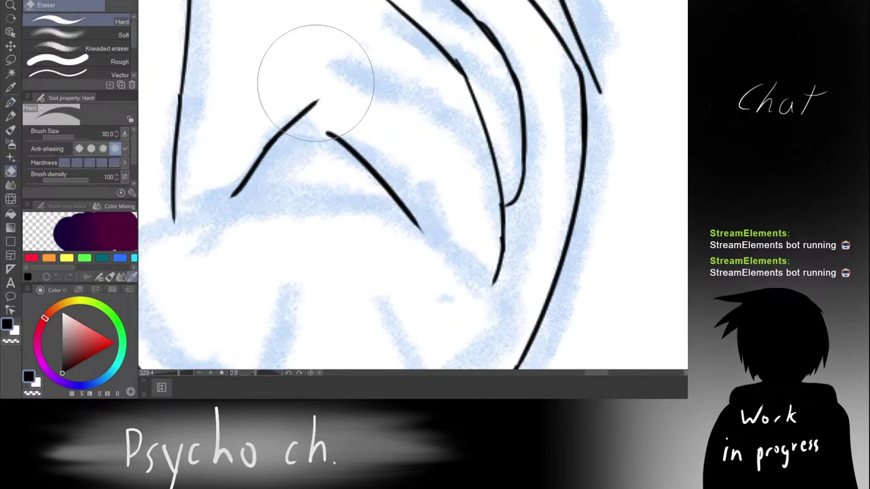
mouse_move(323, 88)
left_mouse_down()
mouse_move(294, 99)
mouse_move(289, 119)
mouse_move(324, 129)
mouse_move(322, 119)
mouse_move(310, 117)
mouse_move(339, 138)
mouse_move(309, 117)
mouse_move(334, 128)
mouse_move(324, 129)
mouse_move(326, 144)
mouse_move(320, 122)
mouse_move(352, 151)
left_mouse_up()
key("p")
key("ctrl+z")
key("ctrl+z")
key("e")
key("p")
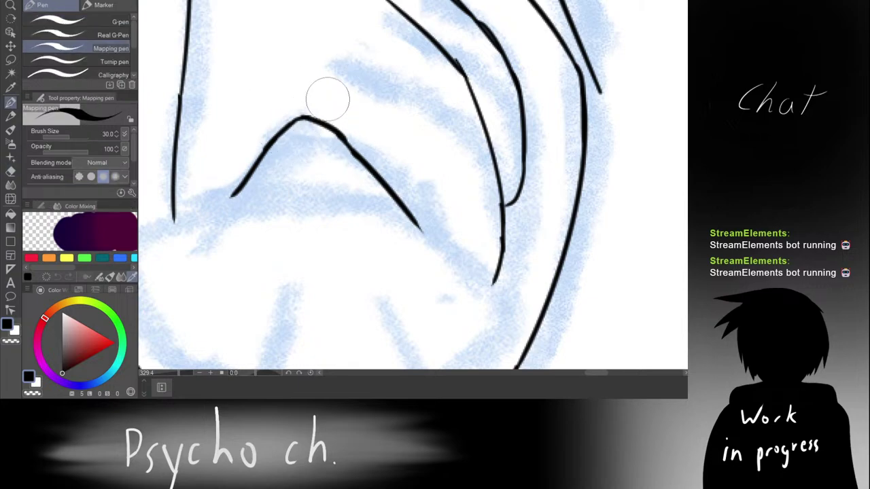
Step: Ink the next curved finger line along the sketch, between the rounded peak and the existing finger lines
scroll(328, 98, "down", 5)
scroll(361, 96, "up", 3)
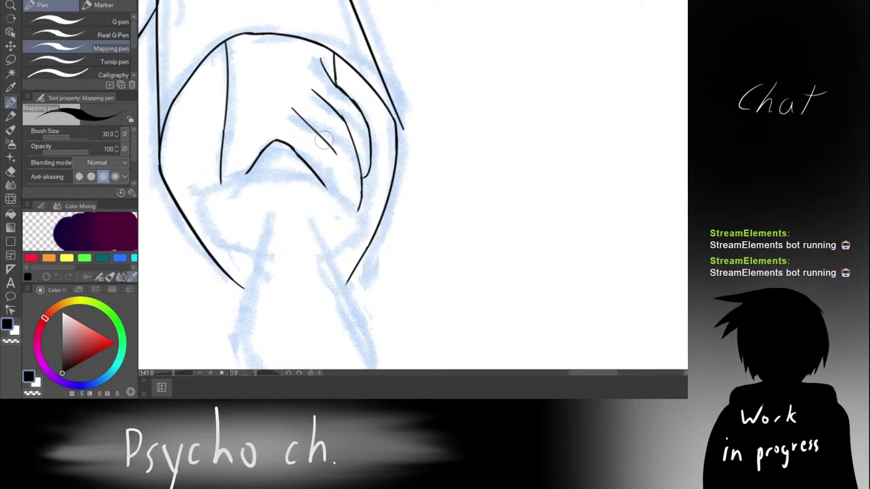
key("ctrl+z")
left_click_drag(296, 101, 323, 145)
key("ctrl+z")
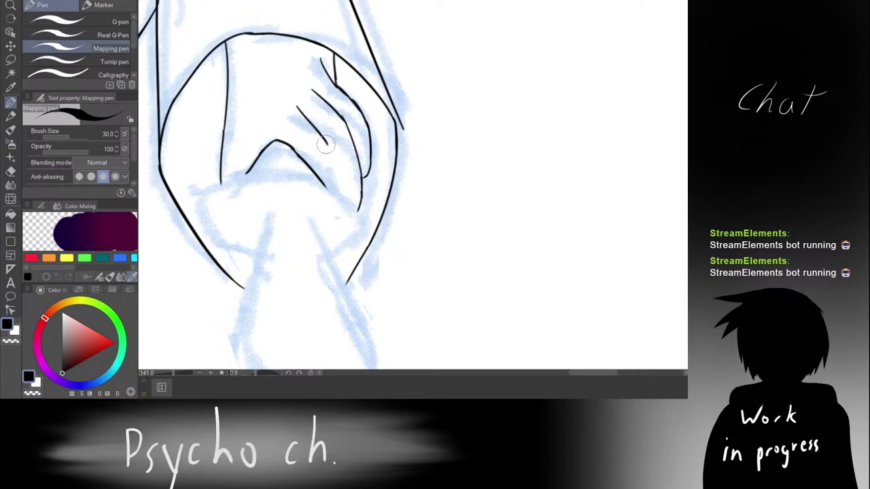
left_click_drag(297, 108, 328, 139)
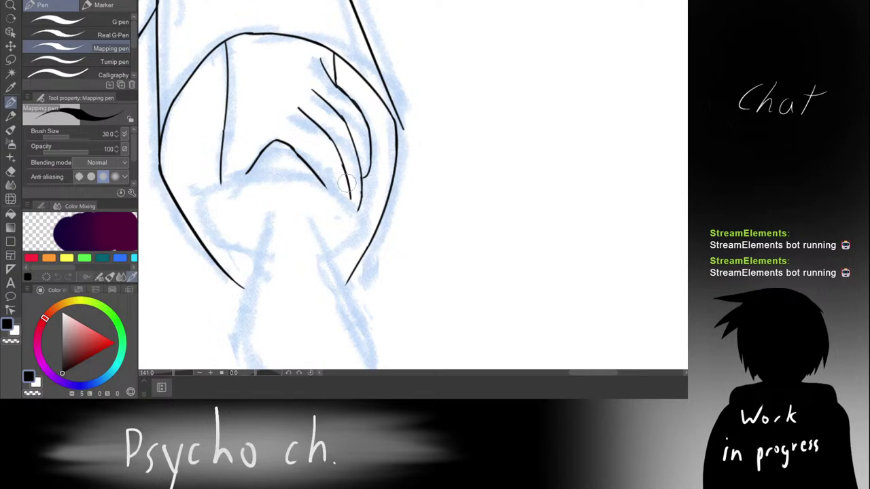
scroll(334, 145, "down", 3)
scroll(335, 145, "down", 1)
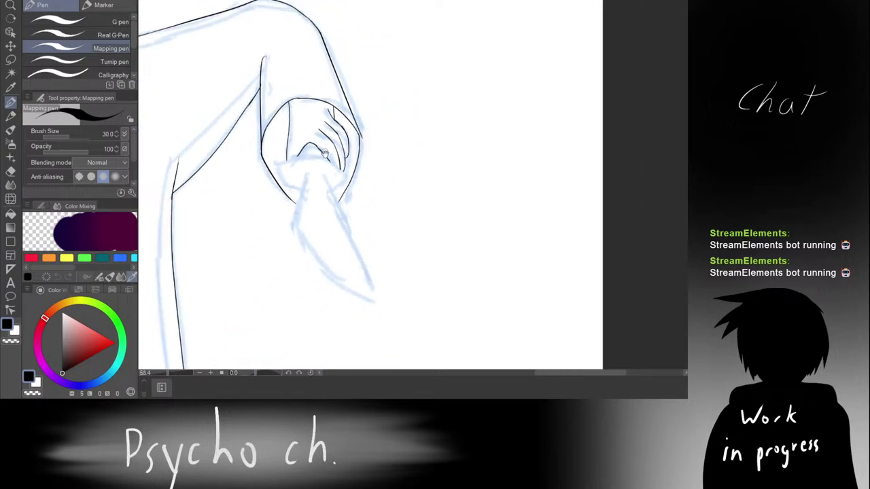
Step: Ink an outer edge for the outermost finger, running from the cuff rim down to the curved finger line
left_click_drag(319, 125, 335, 160)
scroll(335, 160, "down", 3)
scroll(335, 160, "up", 7)
left_click_drag(373, 113, 349, 134)
scroll(348, 134, "up", 2)
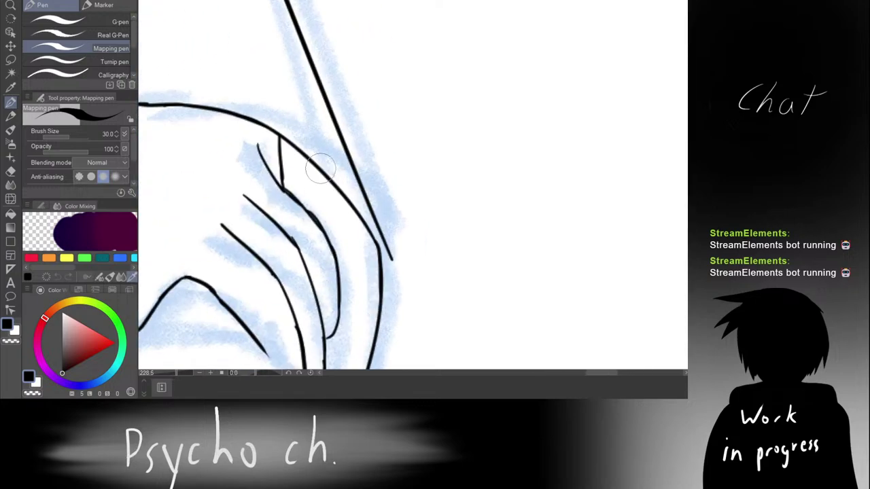
key("ctrl+z")
left_click_drag(275, 149, 305, 190)
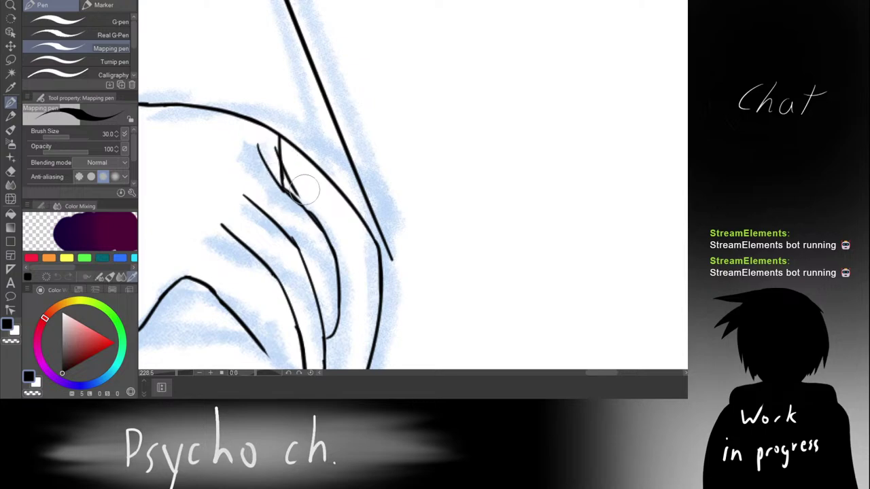
key("ctrl+z")
left_click_drag(276, 152, 295, 195)
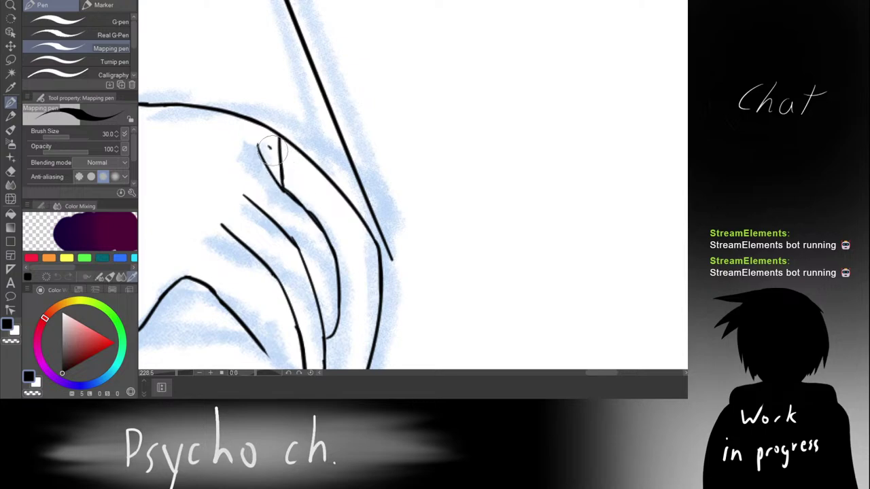
scroll(403, 116, "down", 6)
scroll(403, 116, "down", 1)
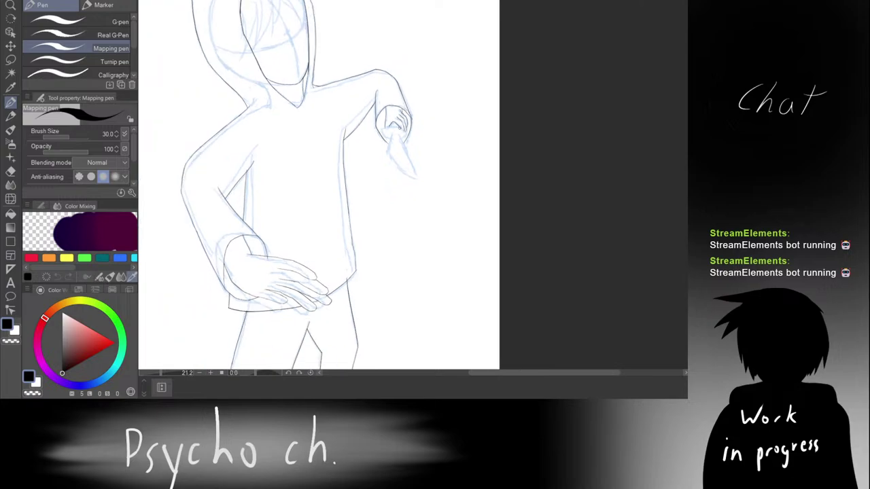
scroll(403, 117, "up", 7)
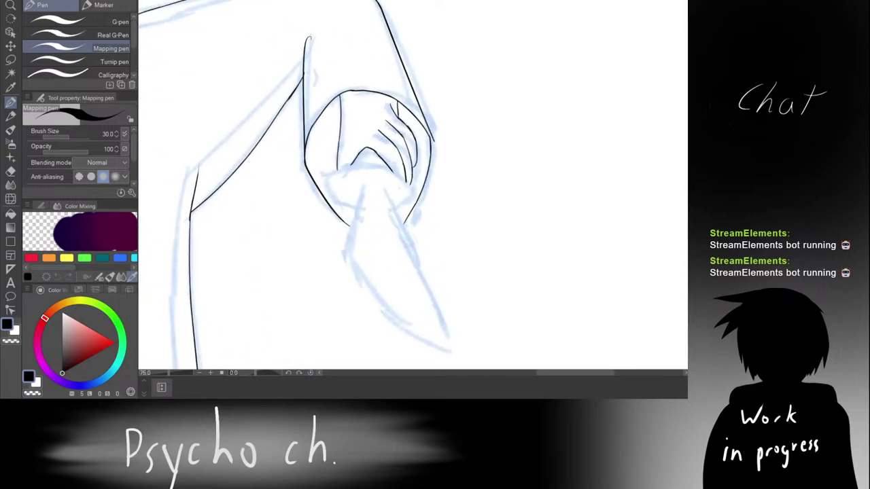
key("ctrl+z")
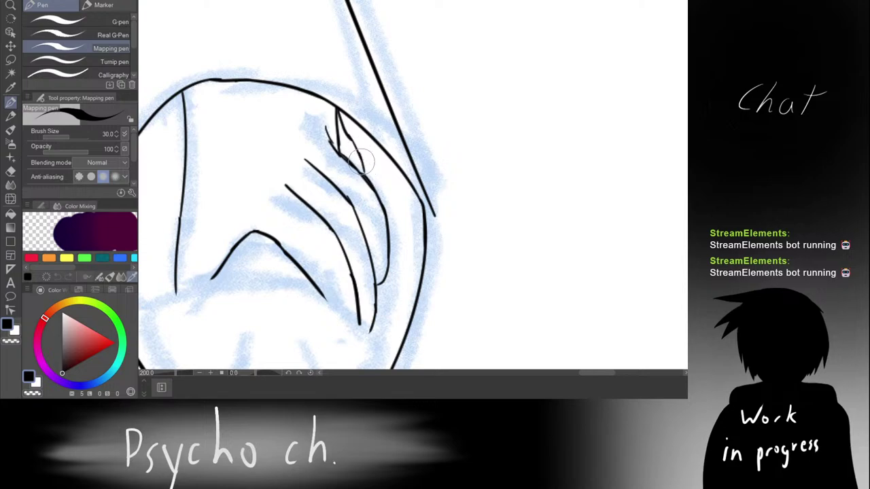
Step: Erase the short vertical line below the cuff rim and the finger line's rough upper tip with a size 35 eraser
scroll(353, 144, "up", 2)
key("e")
key("bracketleft")
key("bracketleft")
key("bracketleft")
key("bracketleft")
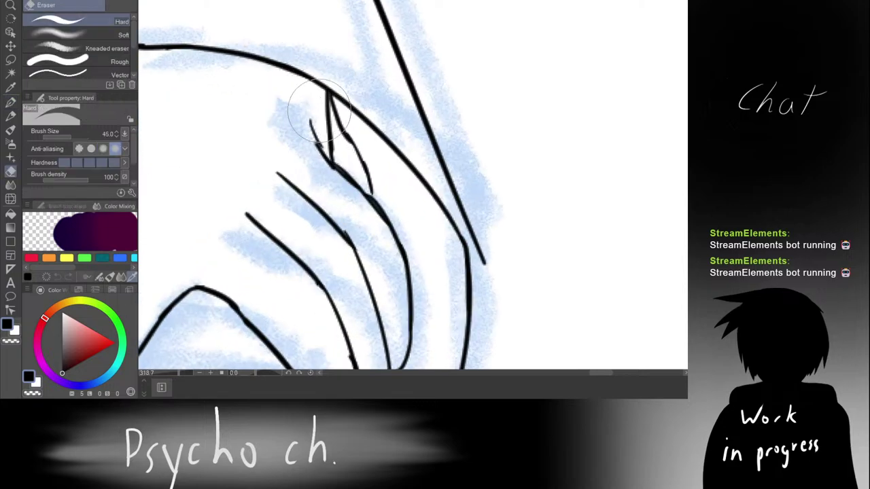
scroll(331, 114, "up", 2)
left_click_drag(330, 133, 333, 176)
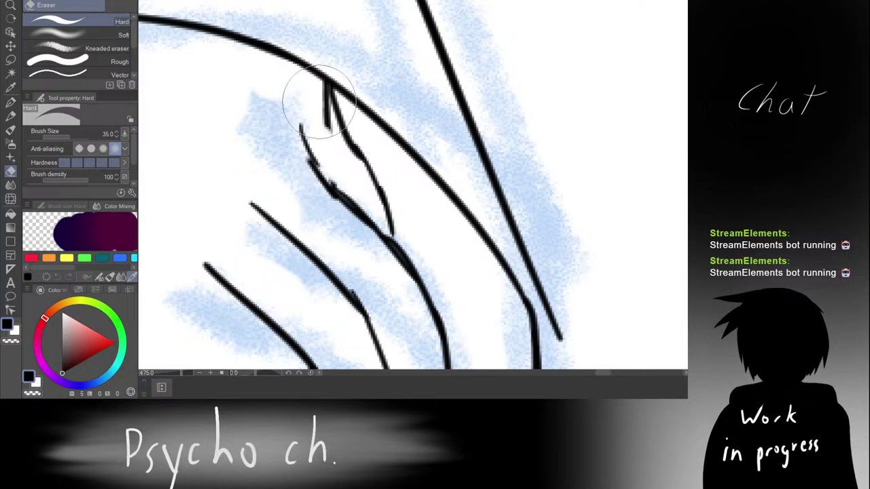
mouse_move(328, 102)
left_mouse_down()
mouse_move(324, 132)
mouse_move(316, 90)
mouse_move(316, 110)
mouse_move(303, 118)
mouse_move(299, 136)
mouse_move(315, 188)
left_mouse_up()
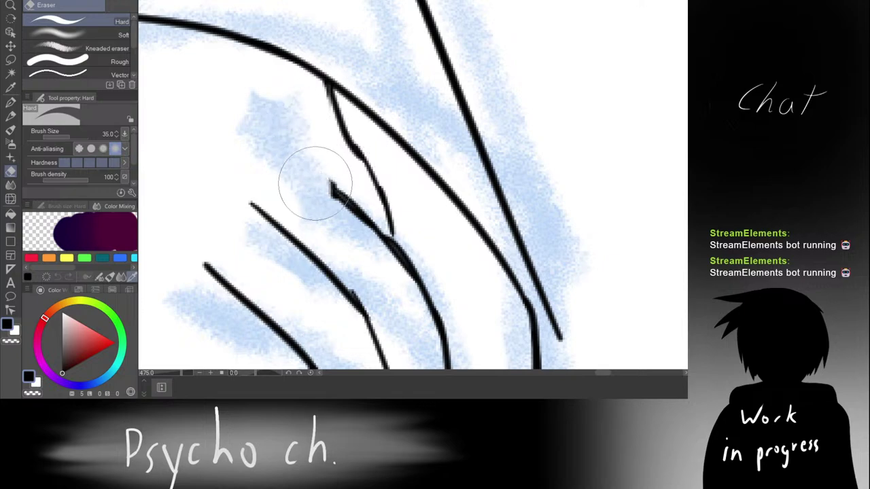
Step: Redraw the upper tip of the outermost finger line as a single clean stroke
key("p")
mouse_move(294, 123)
left_mouse_down()
mouse_move(310, 163)
mouse_move(338, 196)
left_mouse_up()
key("ctrl+z")
key("ctrl+z")
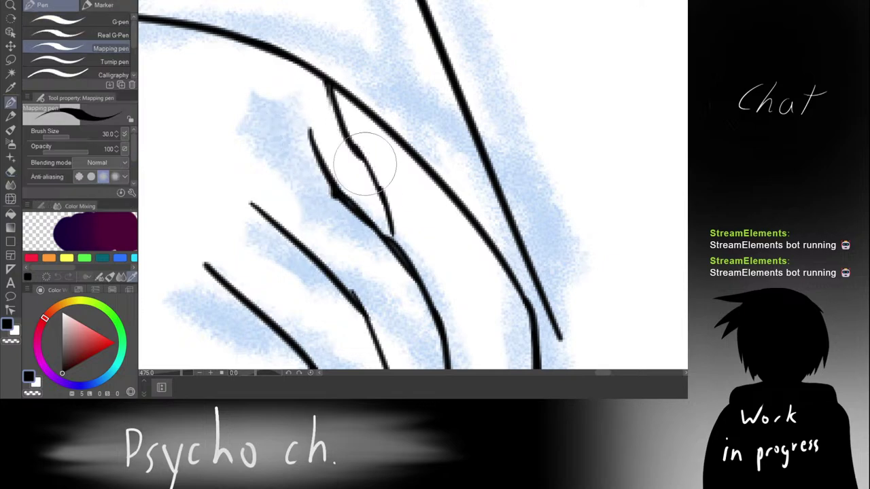
Step: Erase the lower part of the outermost finger's outer edge and redraw it smoother, merging further down the finger line
scroll(335, 129, "down", 4)
scroll(295, 125, "down", 6)
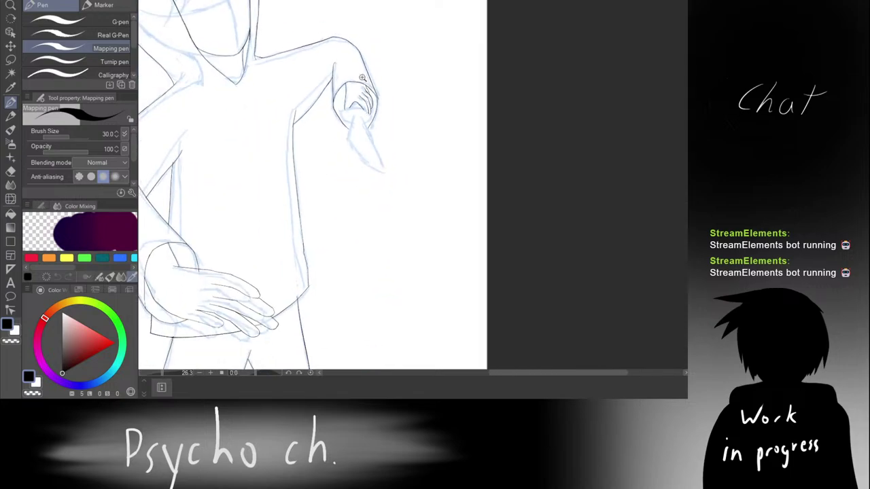
scroll(347, 136, "up", 10)
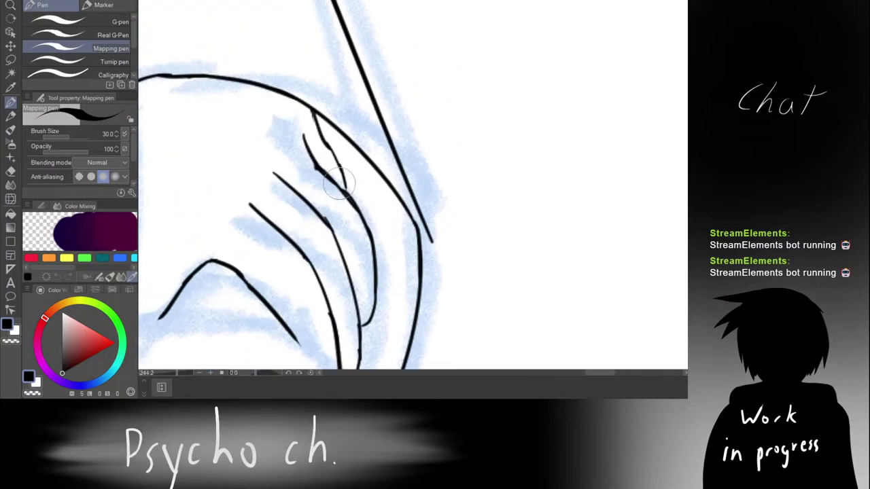
key("ctrl+z")
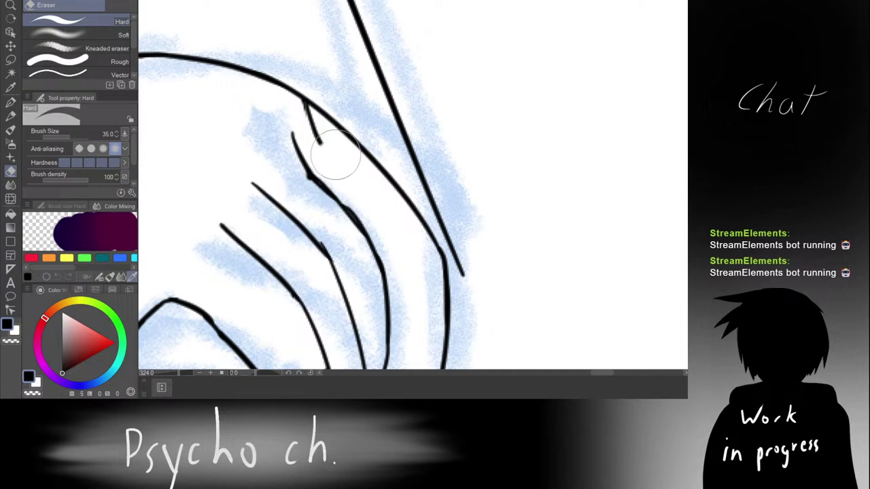
left_click_drag(320, 141, 370, 235)
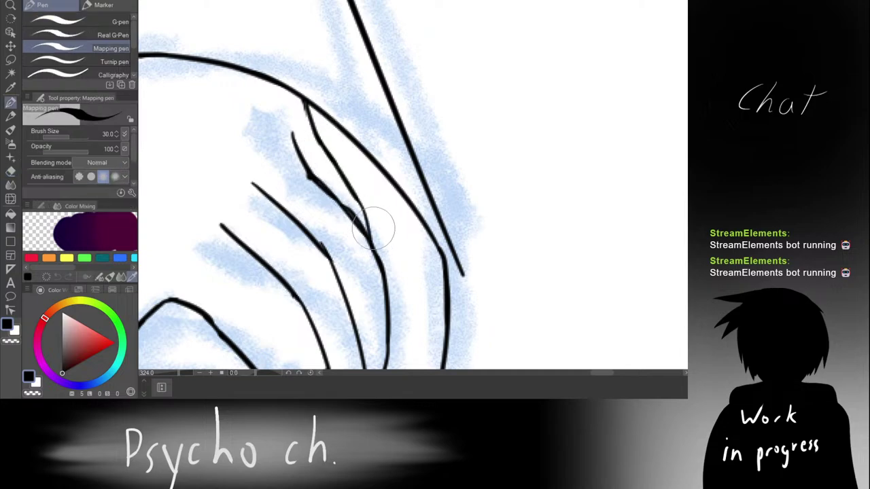
Step: Ink the two sides of the knife handle below the finger arch, tapering slightly towards the blade
scroll(378, 201, "down", 10)
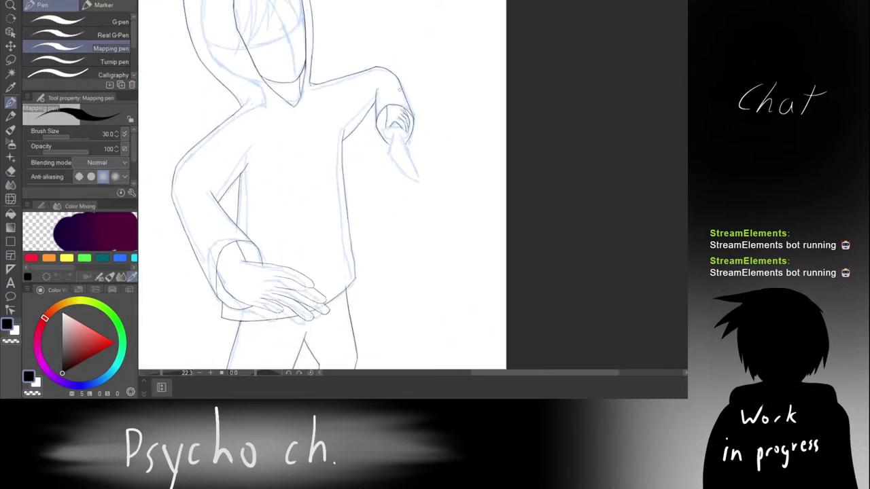
scroll(409, 151, "up", 5)
scroll(407, 153, "down", 3)
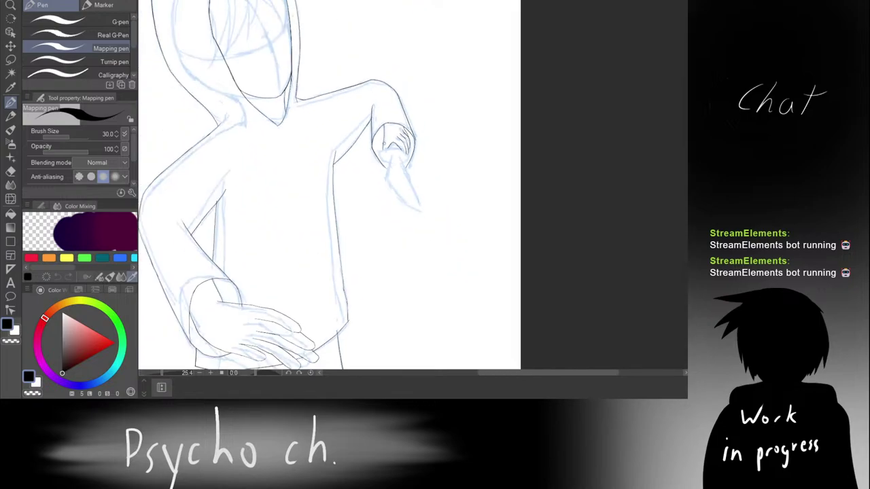
scroll(406, 154, "up", 3)
scroll(406, 154, "up", 3)
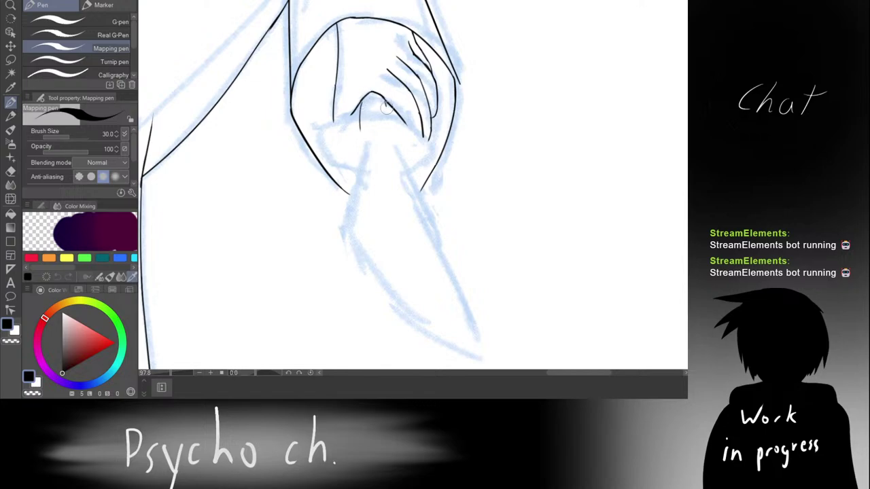
left_click_drag(386, 108, 390, 136)
key("ctrl+z")
key("ctrl+z")
key("ctrl+z")
mouse_move(386, 102)
left_mouse_down()
mouse_move(405, 129)
mouse_move(366, 167)
left_mouse_up()
key("ctrl+z")
key("ctrl+z")
left_click_drag(359, 132, 367, 166)
key("ctrl+z")
left_click_drag(400, 130, 395, 174)
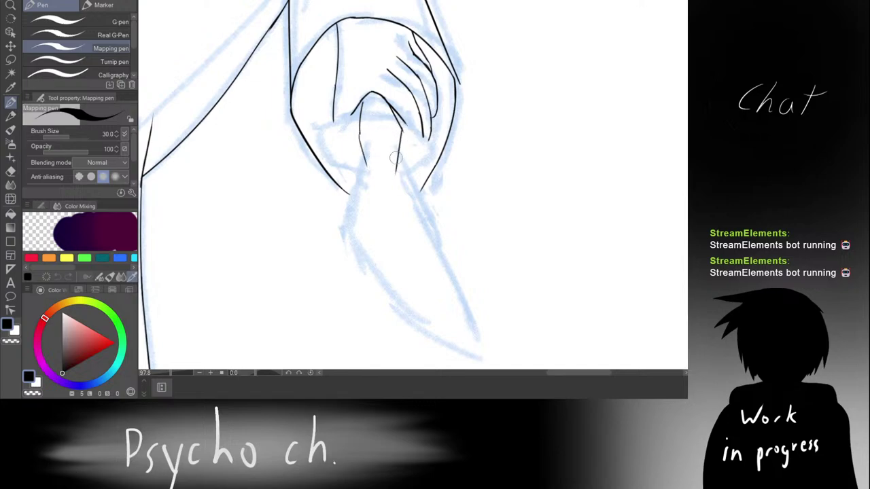
mouse_move(359, 129)
left_mouse_down()
mouse_move(403, 128)
mouse_move(369, 167)
left_mouse_up()
Step: Try a crossbar between the handle sides with two narrow converging lines beneath it
scroll(368, 136, "down", 3)
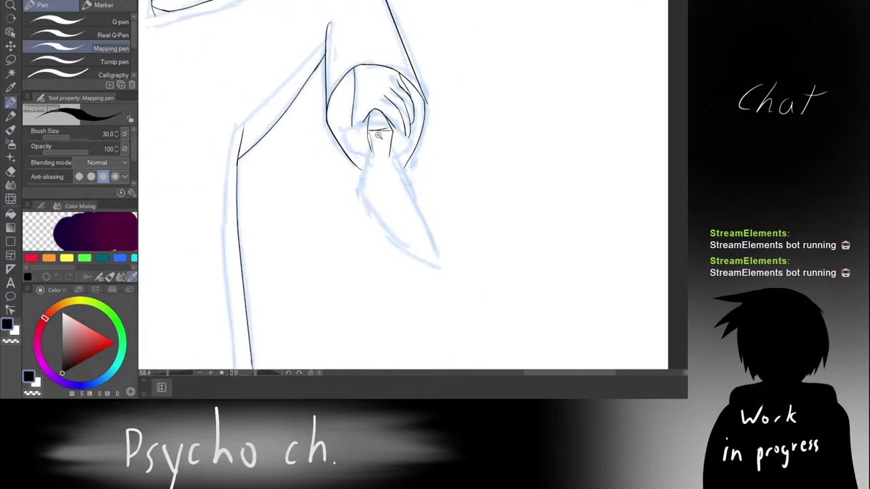
scroll(379, 135, "up", 2)
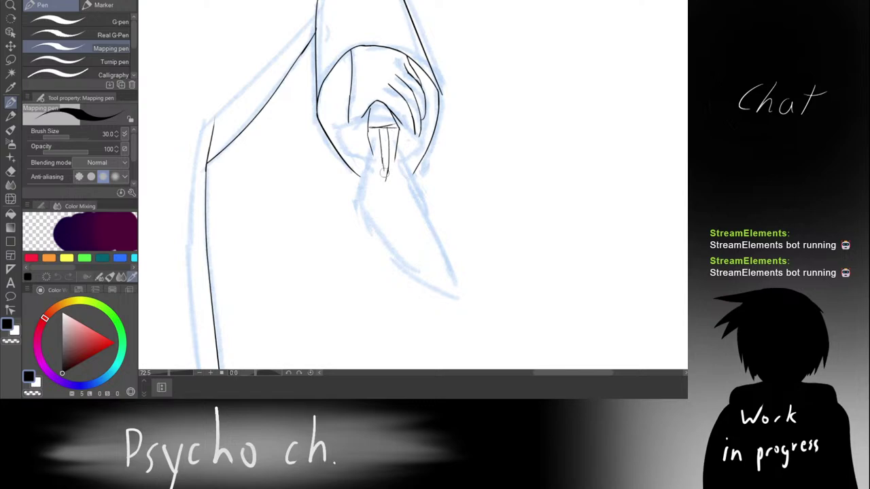
scroll(381, 161, "down", 5)
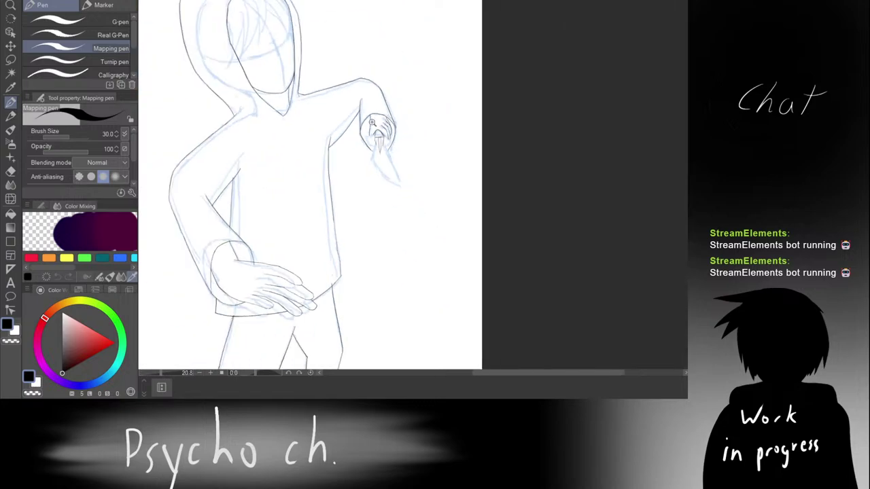
scroll(376, 126, "down", 1)
scroll(391, 128, "up", 4)
scroll(356, 150, "down", 4)
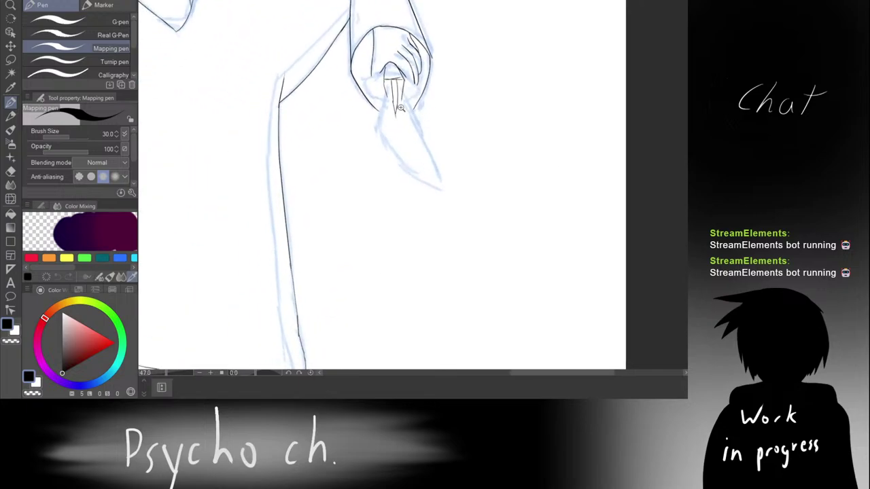
scroll(407, 96, "up", 3)
scroll(406, 96, "up", 3)
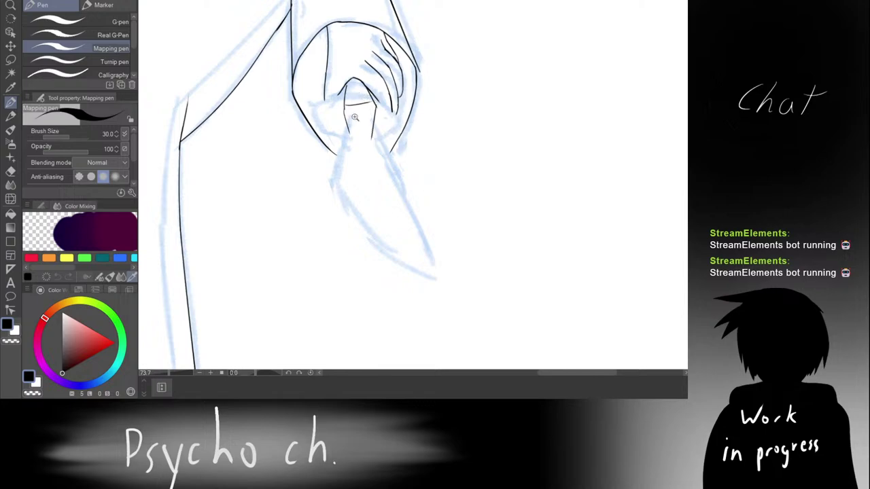
scroll(360, 102, "up", 2)
left_click_drag(340, 109, 374, 111)
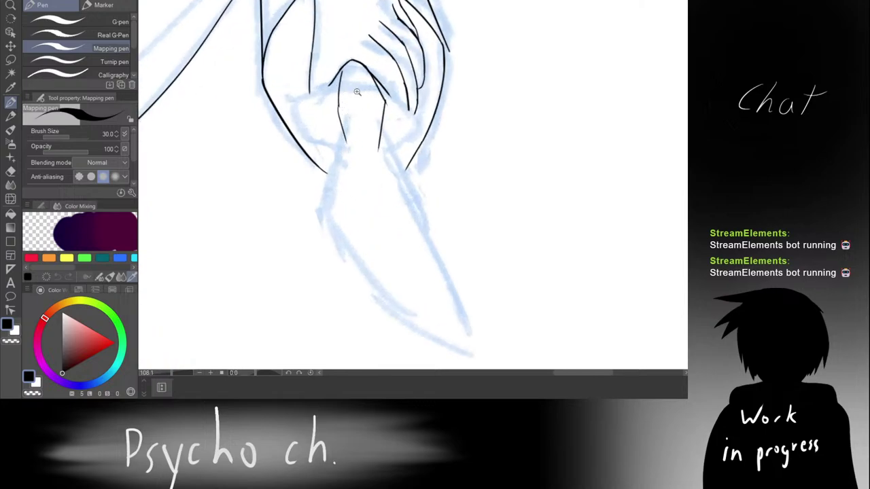
Step: Redraw the lower handle sides as two longer lines reaching down into the sketched blade
scroll(357, 92, "up", 2)
left_click_drag(338, 102, 361, 207)
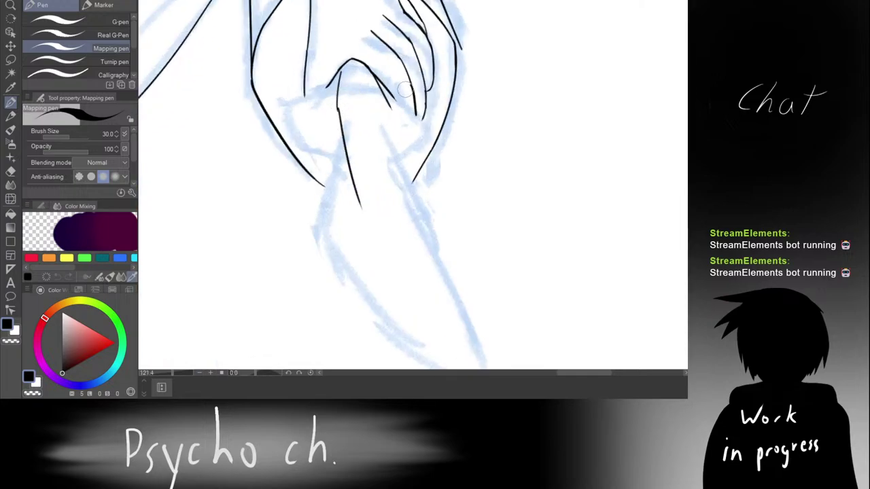
key("ctrl+z")
left_click_drag(337, 102, 355, 224)
key("ctrl+z")
left_click_drag(390, 106, 390, 266)
key("ctrl+z")
left_click_drag(389, 102, 392, 203)
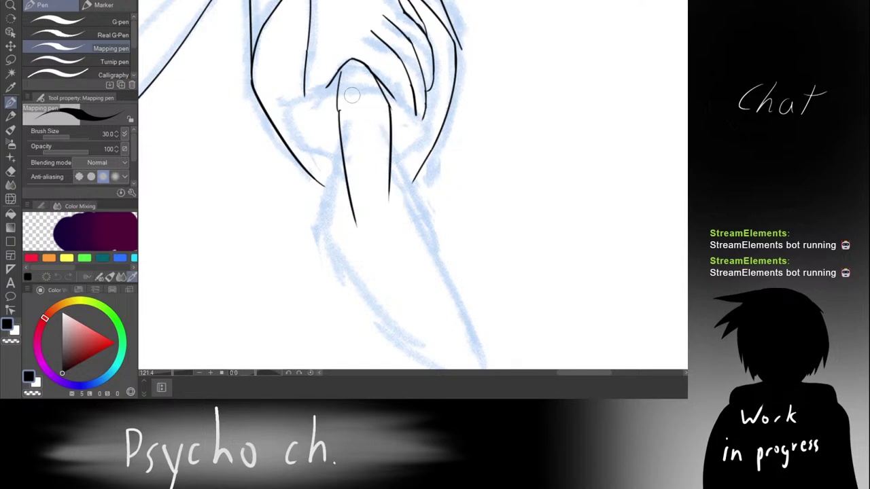
key("ctrl+z")
left_click_drag(391, 107, 390, 219)
Step: Ink a crossbar joining the two handle sides just below the finger arch
left_click_drag(339, 112, 390, 110)
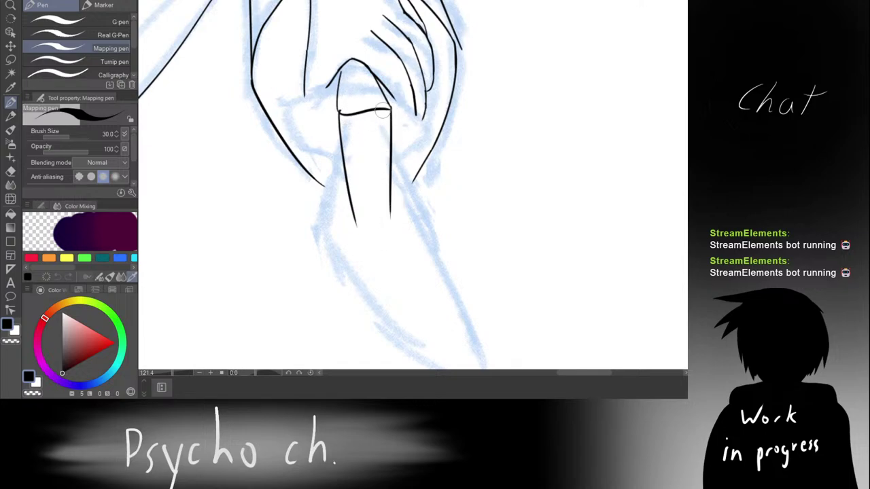
key("ctrl+z")
left_click_drag(338, 110, 392, 108)
scroll(388, 95, "down", 2)
scroll(386, 97, "down", 3)
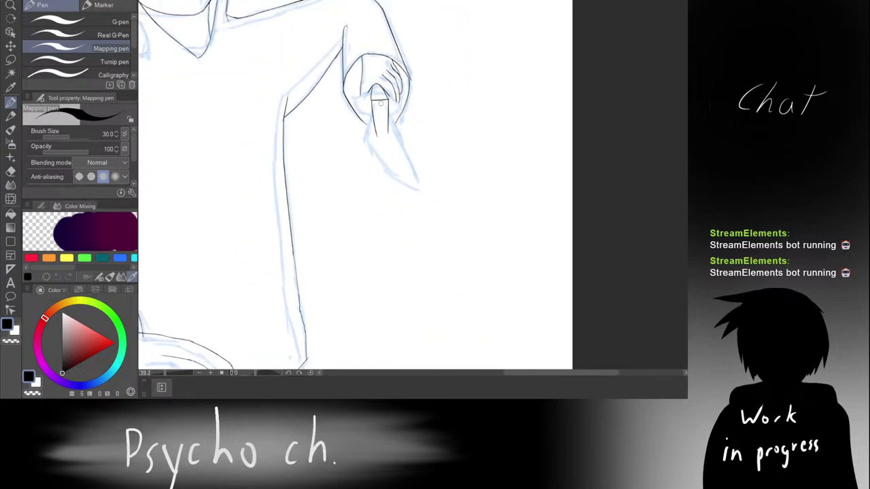
Step: Try several strokes for one blade edge running down between the handle sides below the crossbar
scroll(376, 107, "up", 3)
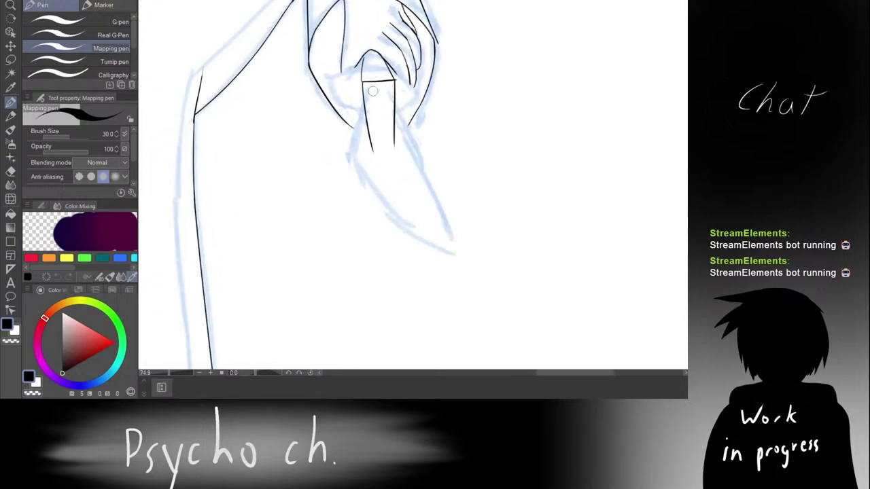
left_click_drag(369, 103, 372, 185)
key("ctrl+z")
left_click_drag(369, 102, 382, 216)
key("ctrl+z")
left_click_drag(369, 102, 370, 185)
key("ctrl+z")
left_click_drag(369, 107, 372, 165)
key("ctrl+z")
left_click_drag(370, 108, 372, 166)
key("ctrl+z")
left_click_drag(369, 109, 379, 215)
key("ctrl+z")
Step: Ink a narrow blade top just below the crossbar with two edges curving down between the handle sides
left_click_drag(374, 91, 370, 175)
key("ctrl+z")
left_click_drag(371, 137, 372, 170)
left_click_drag(381, 90, 399, 167)
key("ctrl+z")
left_click_drag(382, 91, 394, 167)
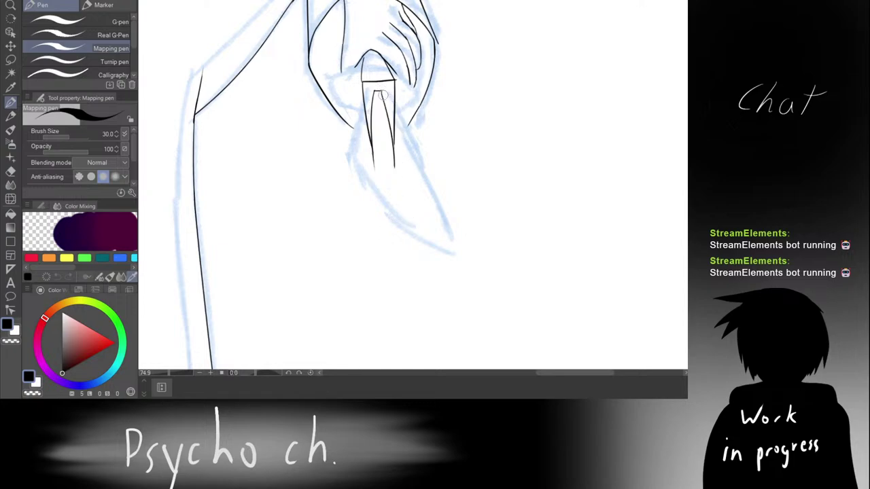
key("ctrl+z")
left_click_drag(384, 95, 394, 157)
Step: Flip the canvas view horizontally and extend both blade edges down until they meet in a sharp point
key("h")
left_click_drag(459, 77, 387, 74)
key("ctrl+z")
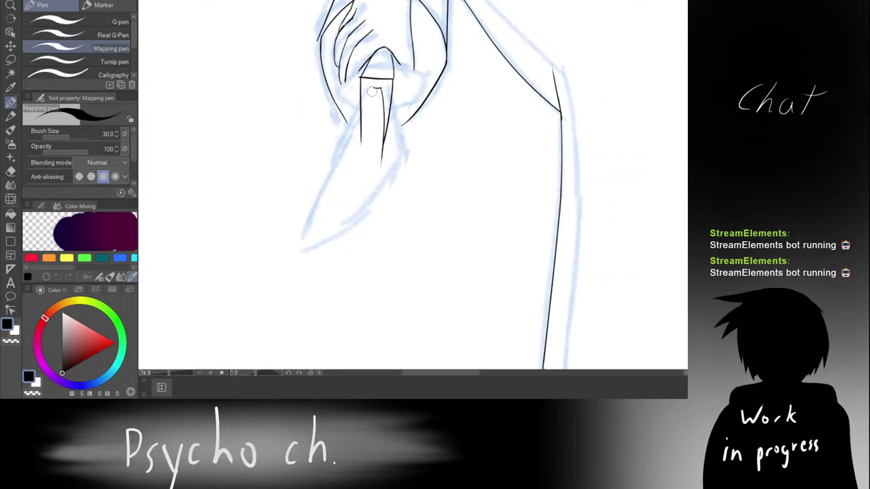
left_click_drag(369, 140, 370, 168)
left_click_drag(368, 103, 371, 166)
left_click_drag(377, 155, 379, 213)
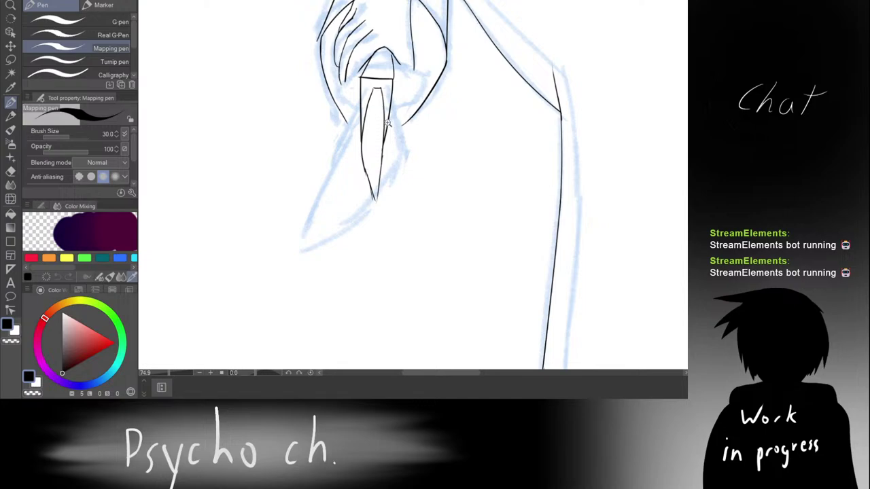
Step: Lasso the inked blade and move it up until its narrow top meets the crossbar, leaving nothing selected
left_click_drag(388, 123, 424, 112)
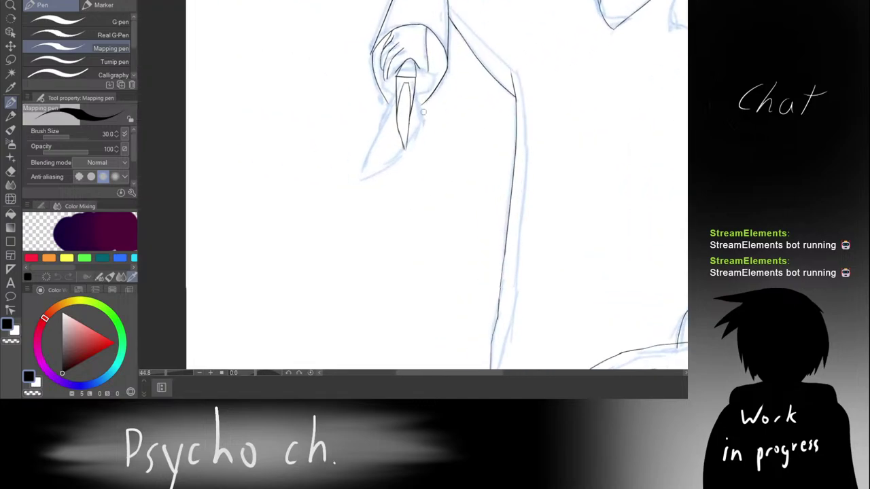
scroll(422, 111, "up", 3)
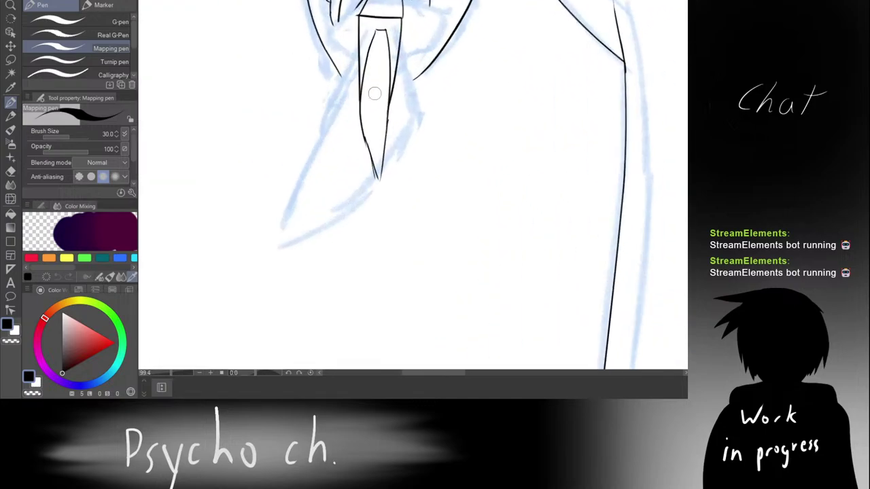
scroll(375, 93, "down", 5)
scroll(349, 91, "up", 2)
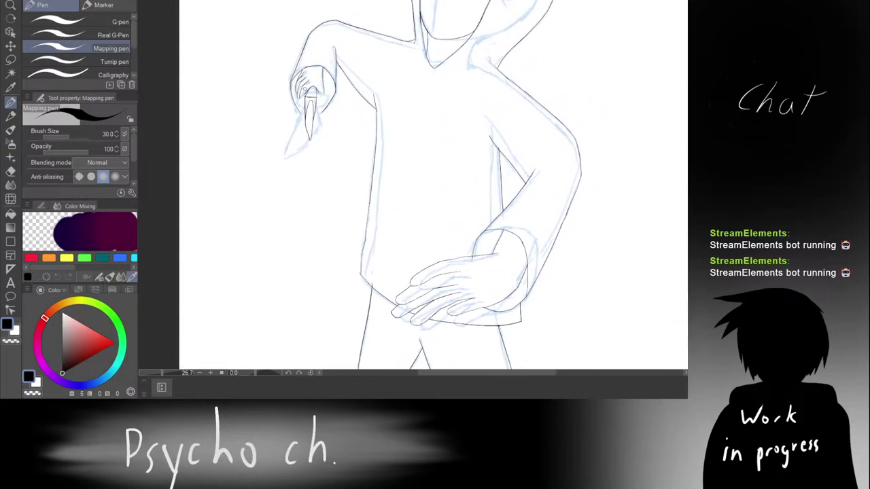
scroll(319, 102, "down", 2)
scroll(324, 104, "up", 5)
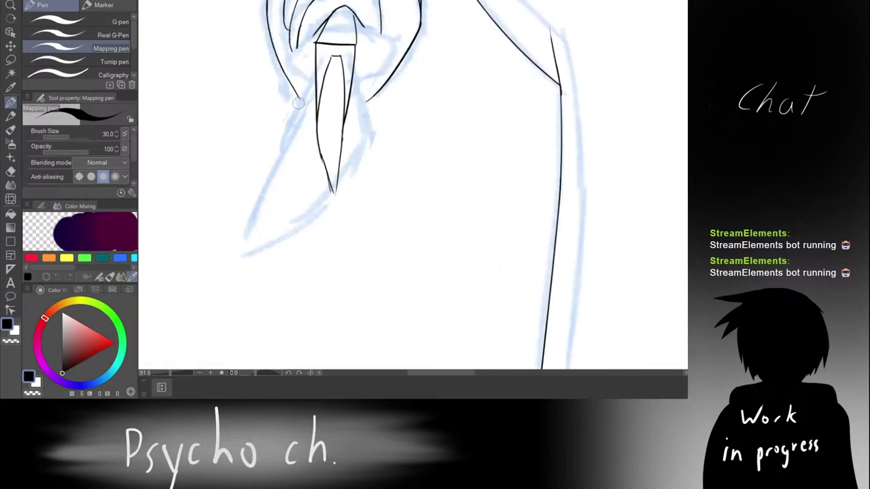
key("m")
mouse_move(300, 158)
left_mouse_down()
mouse_move(318, 212)
mouse_move(372, 136)
left_mouse_up()
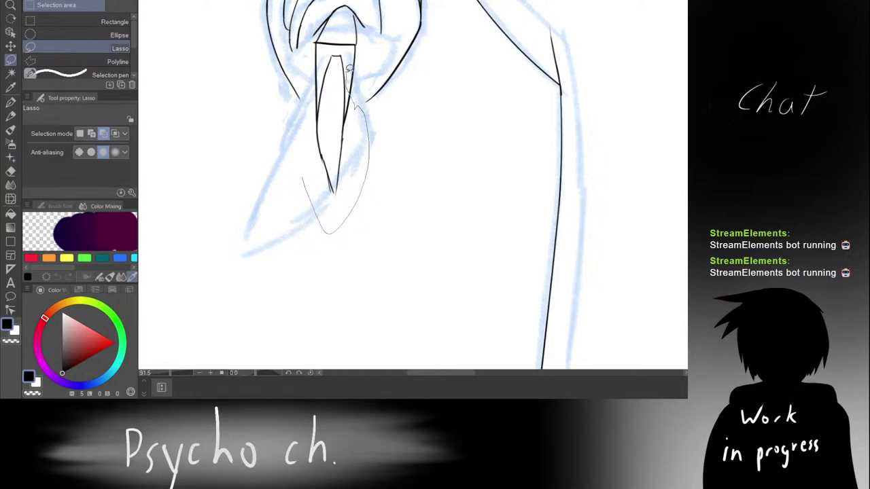
left_click_drag(325, 77, 324, 61)
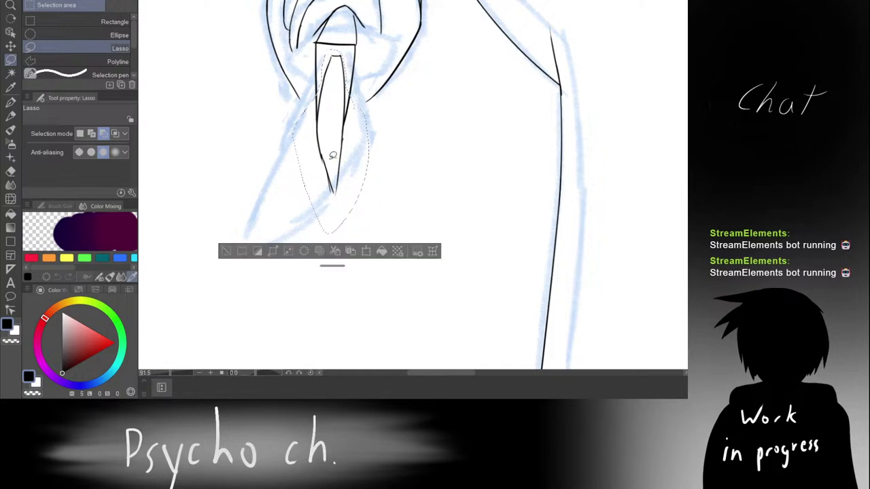
left_click(366, 252)
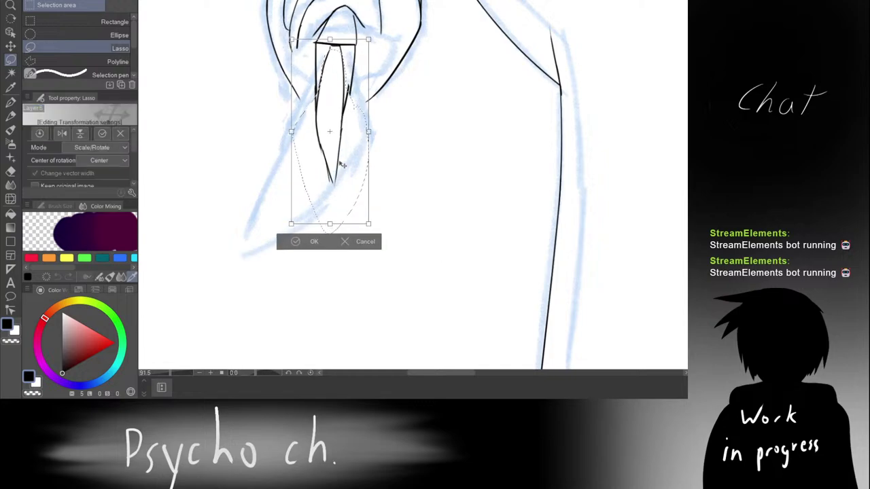
left_click_drag(339, 161, 336, 178)
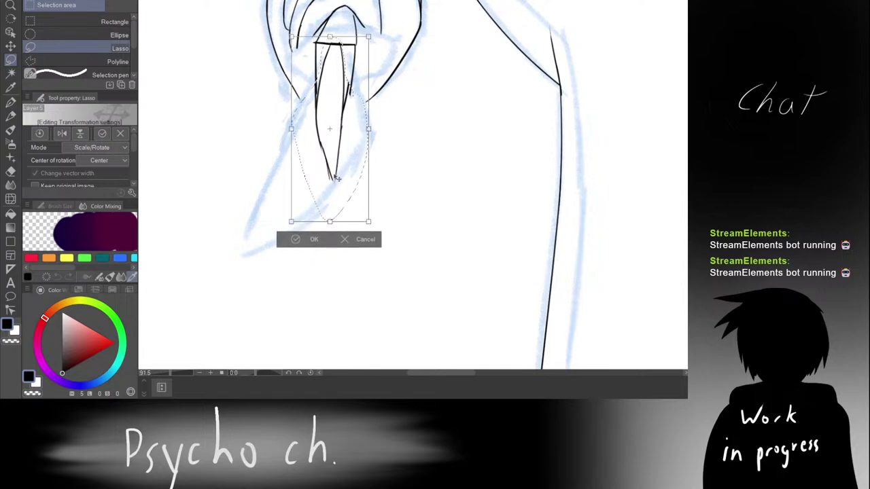
left_click(296, 239)
left_click(227, 241)
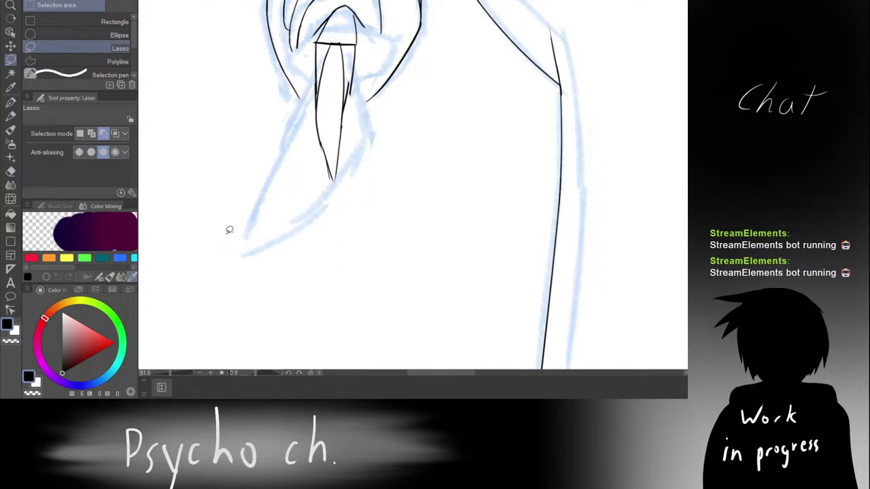
Step: Examine the blade's placement in the gripping hand, both close up and against the whole figure
left_click_drag(309, 139, 275, 133)
scroll(327, 114, "down", 2)
scroll(327, 115, "up", 6)
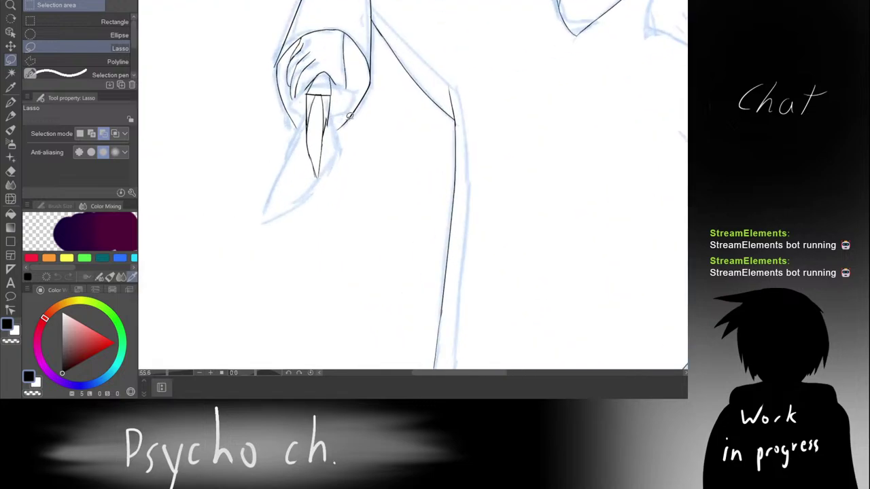
key("e")
scroll(320, 121, "up", 2)
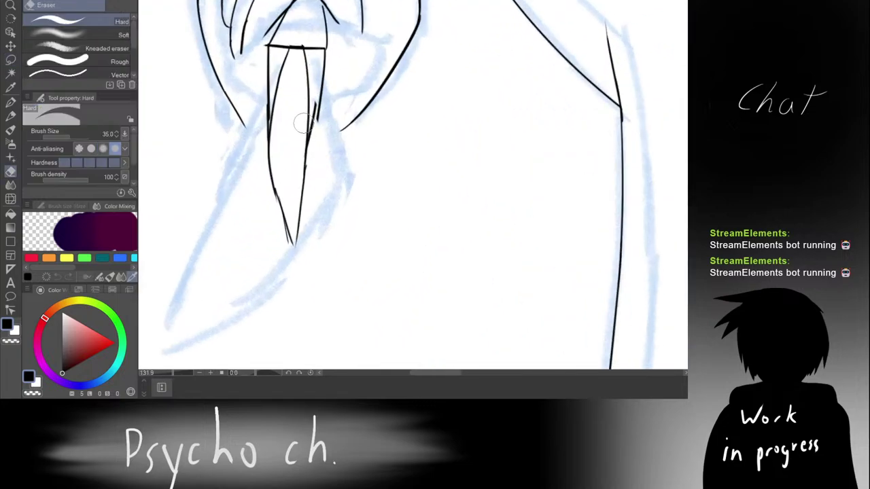
scroll(301, 123, "down", 10)
scroll(299, 121, "up", 3)
scroll(297, 121, "down", 3)
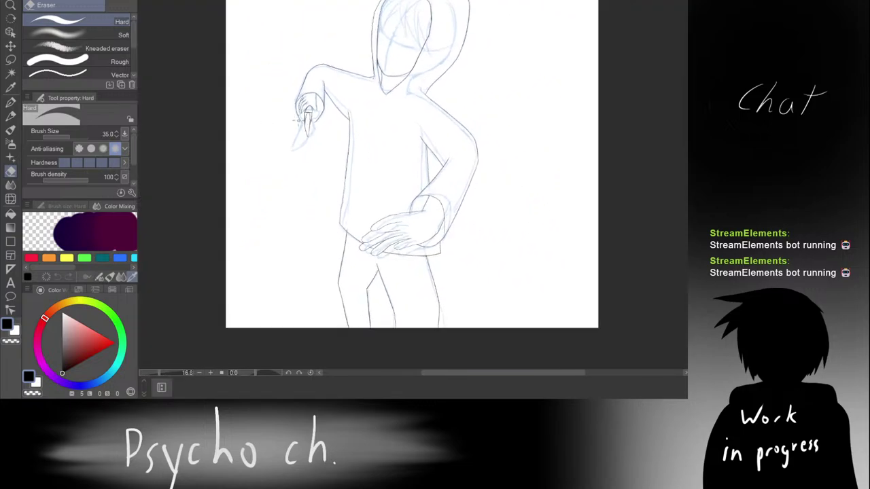
scroll(297, 121, "up", 3)
scroll(299, 117, "down", 5)
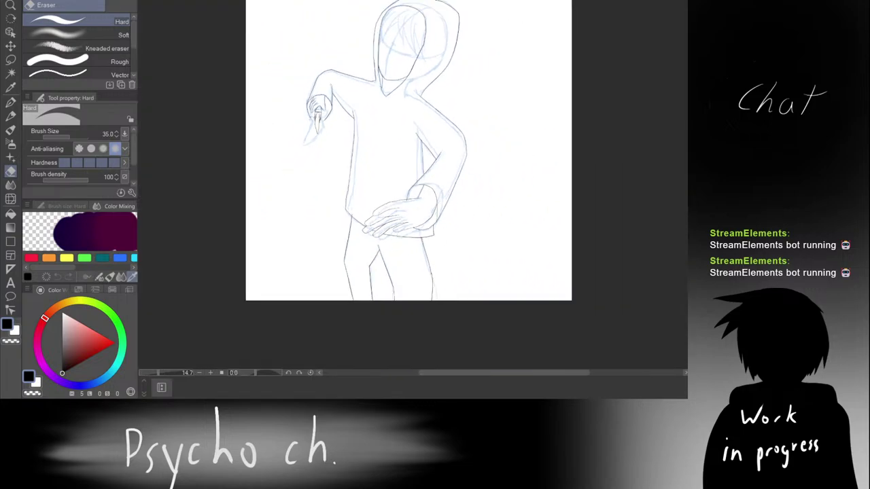
scroll(316, 117, "up", 6)
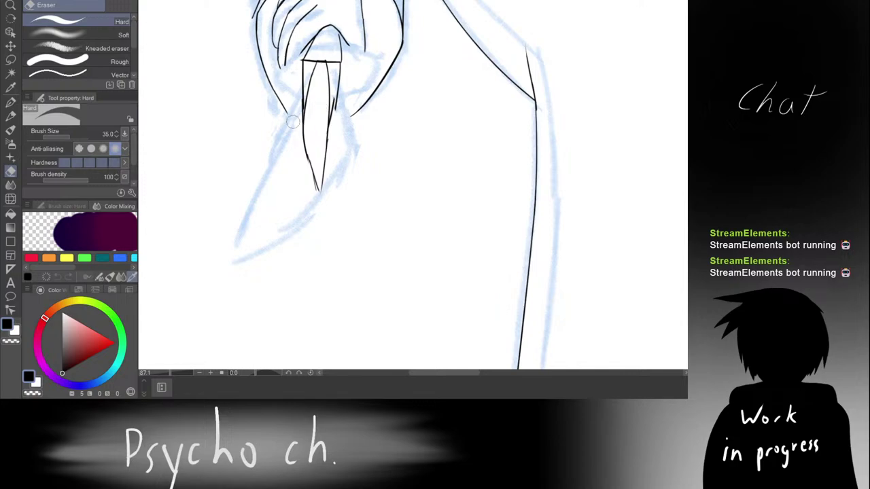
Step: Lasso the blade, mirror it horizontally and shift it slightly to sit centred under the crossbar
key("m")
left_click_drag(295, 143, 354, 136)
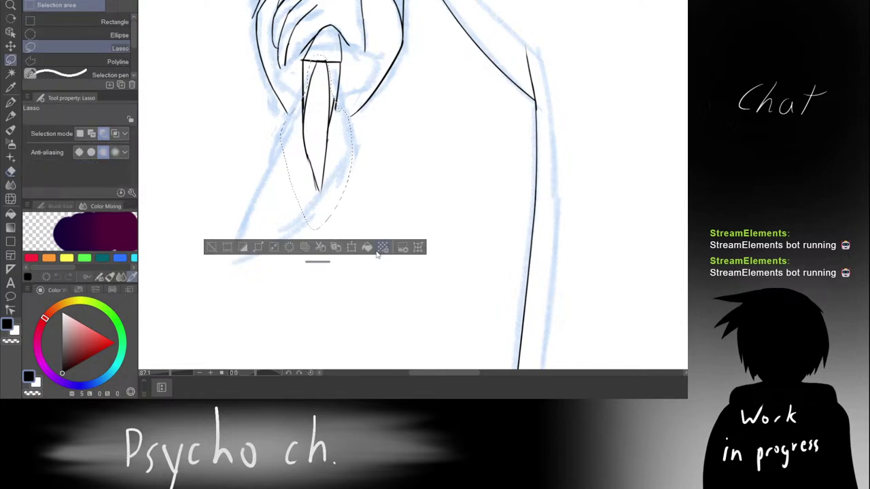
left_click(354, 247)
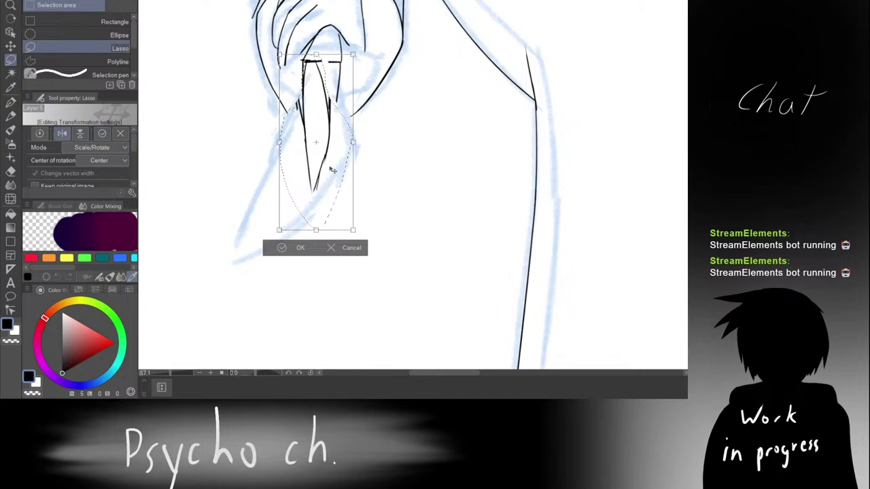
left_click_drag(334, 186, 342, 185)
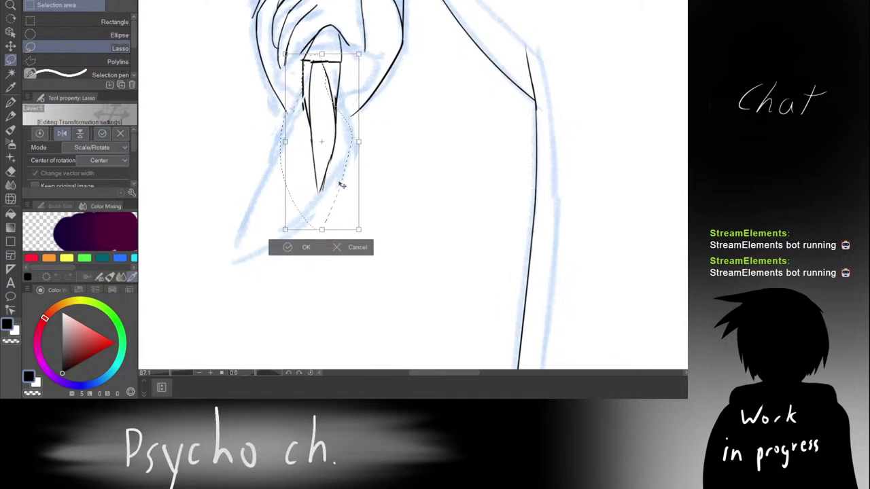
left_click(305, 248)
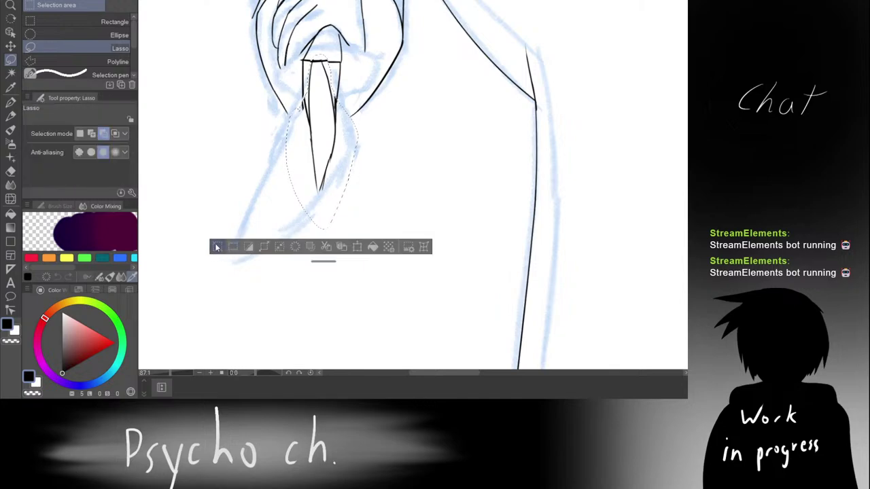
left_click(216, 247)
Step: Extend the handle's cut-off side line downwards alongside the blade edge
scroll(293, 123, "up", 6)
key("e")
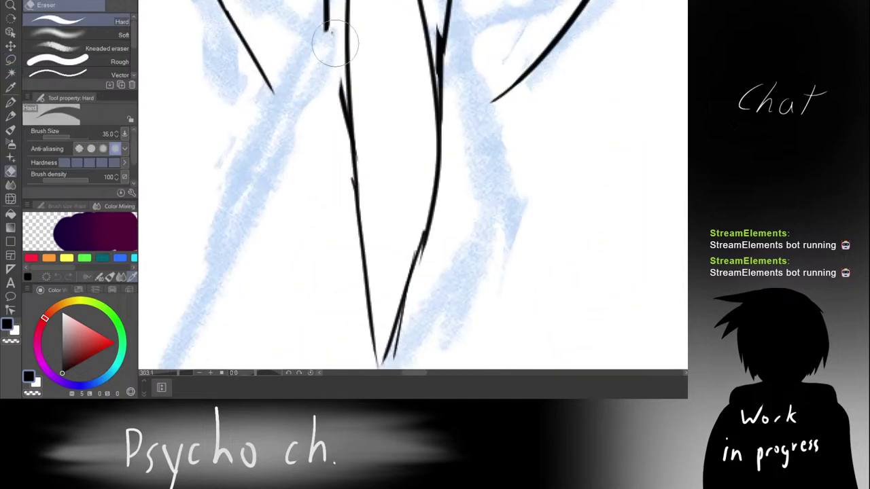
left_click_drag(367, 156, 341, 223)
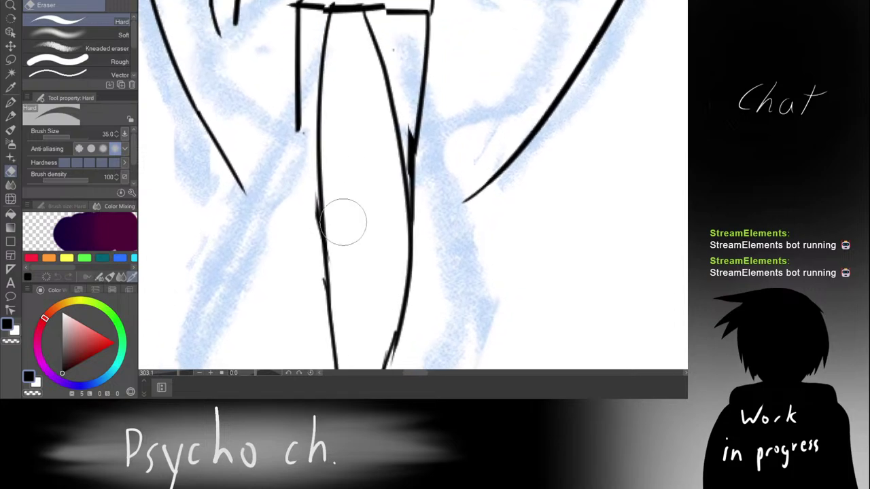
key("p")
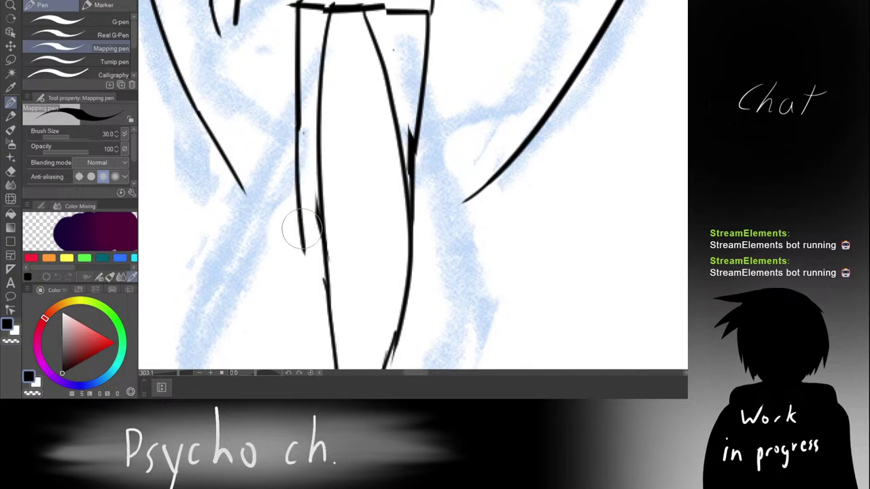
scroll(299, 198, "down", 5)
scroll(313, 185, "down", 1)
key("ctrl+z")
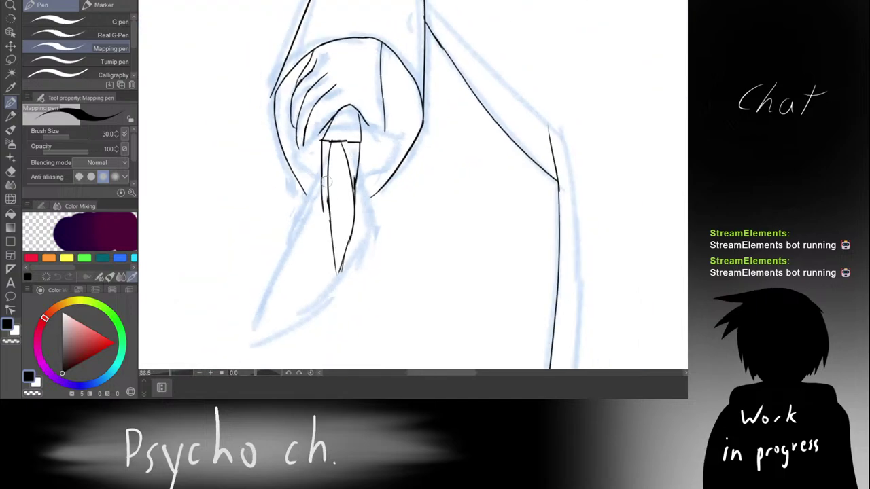
scroll(319, 178, "down", 3)
scroll(329, 173, "up", 5)
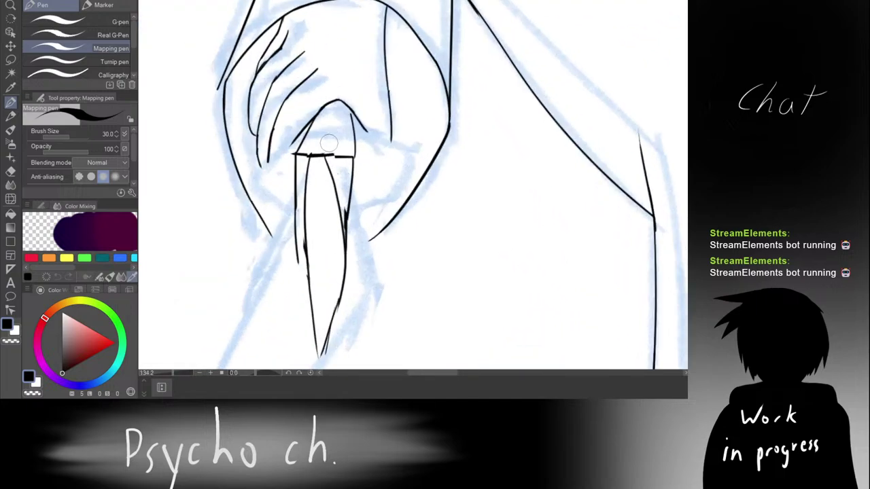
Step: Erase the uneven middle of the crossbar and re-ink it as one straight line between the handle sides
scroll(339, 148, "up", 5)
key("e")
mouse_move(301, 150)
left_mouse_down()
mouse_move(259, 163)
mouse_move(268, 170)
mouse_move(288, 157)
mouse_move(313, 162)
mouse_move(285, 165)
mouse_move(323, 161)
left_mouse_up()
key("shift+space")
mouse_move(314, 96)
left_mouse_down()
mouse_move(485, 111)
mouse_move(537, 144)
left_mouse_up()
key("space")
left_click_drag(515, 94, 445, 148)
key("p")
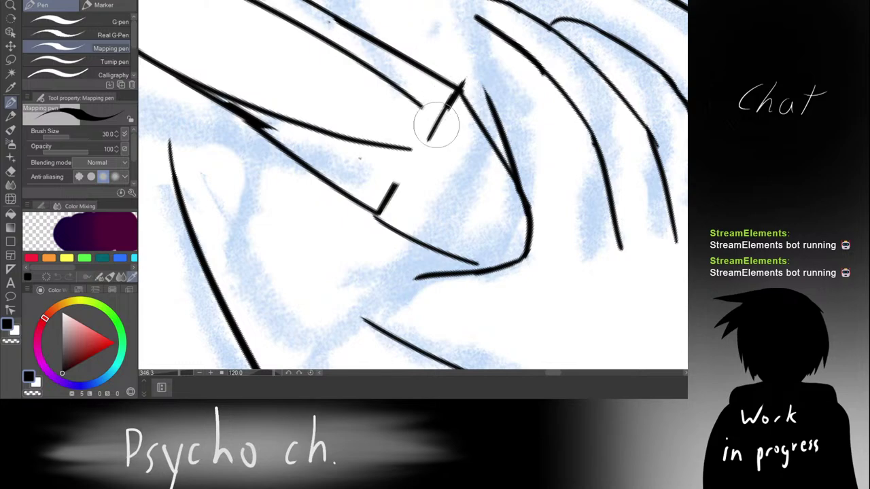
mouse_move(381, 209)
left_mouse_down()
mouse_move(463, 83)
mouse_move(410, 167)
left_mouse_up()
key("ctrl+z")
mouse_move(433, 129)
left_mouse_down()
mouse_move(392, 185)
mouse_move(430, 142)
left_mouse_up()
key("ctrl+z")
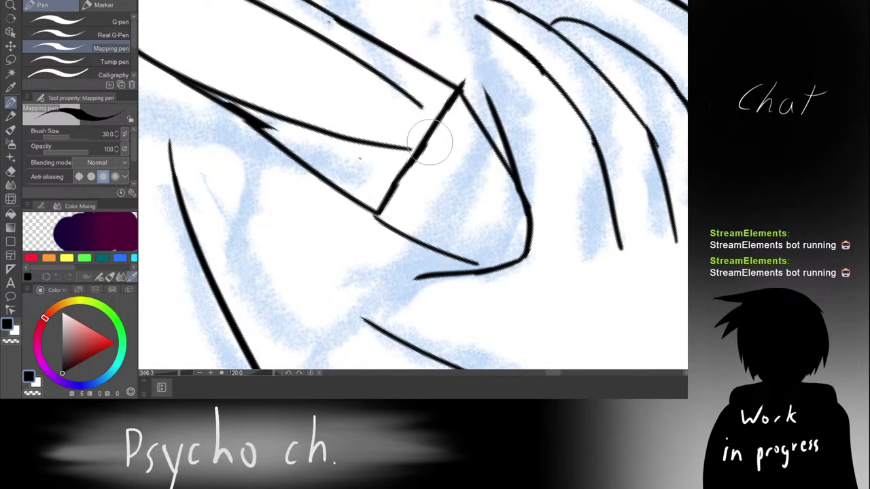
Step: Return the canvas rotation to 0° and examine the knife against the whole figure
scroll(441, 111, "down", 5)
key("shift+space")
left_click_drag(443, 109, 288, 159)
scroll(398, 136, "down", 8)
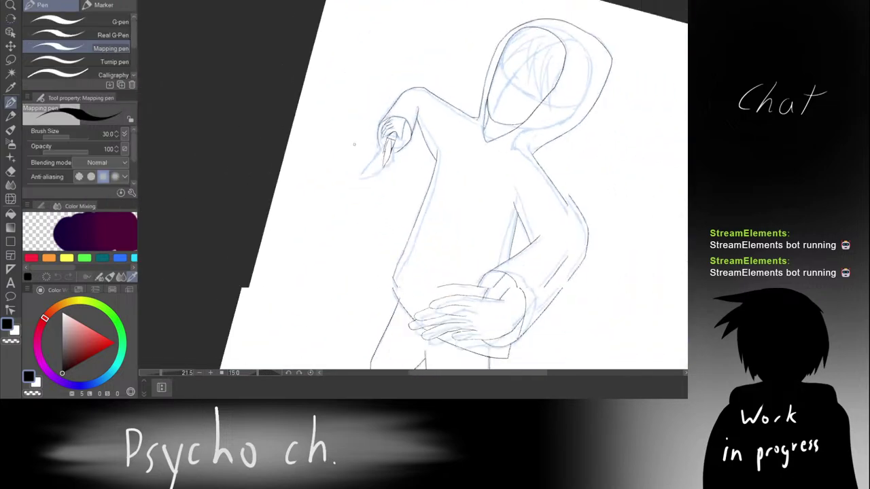
key("shift+space")
mouse_move(410, 116)
left_mouse_down()
mouse_move(361, 124)
mouse_move(396, 104)
mouse_move(418, 113)
mouse_move(373, 105)
mouse_move(364, 114)
left_mouse_up()
scroll(424, 134, "up", 4)
scroll(424, 134, "up", 8)
key("ctrl+z")
scroll(431, 79, "down", 7)
key("shift+space")
left_click_drag(430, 79, 406, 67)
key("p")
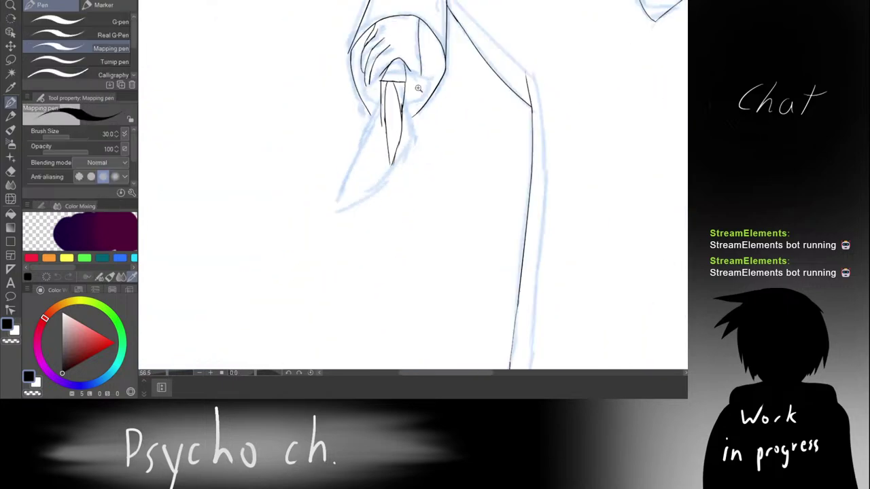
Step: Erase the middle stretch of the curved blade edge and a small section of the opposite edge
scroll(411, 88, "down", 5)
scroll(420, 107, "up", 2)
scroll(420, 108, "up", 6)
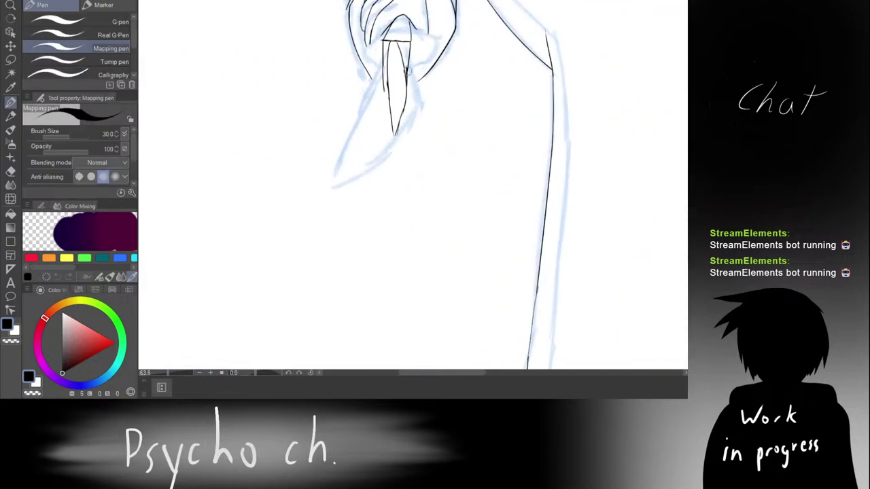
key("e")
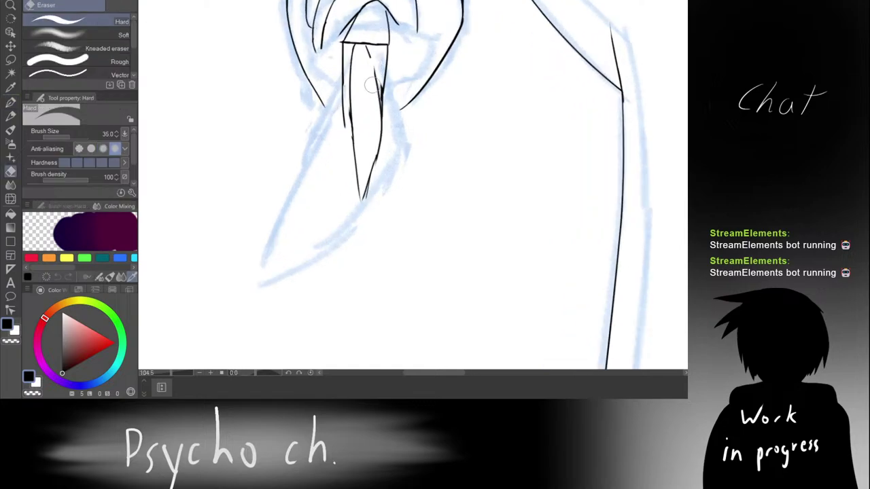
left_click_drag(373, 77, 375, 103)
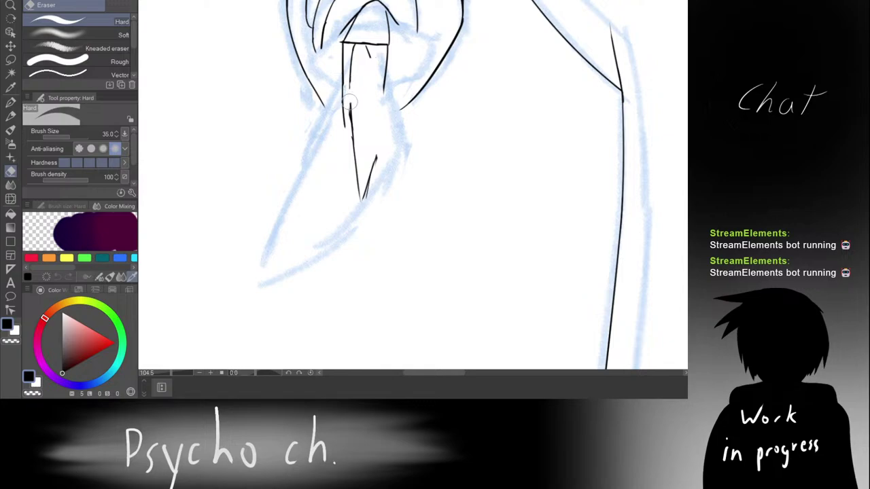
key("p")
scroll(363, 78, "up", 2)
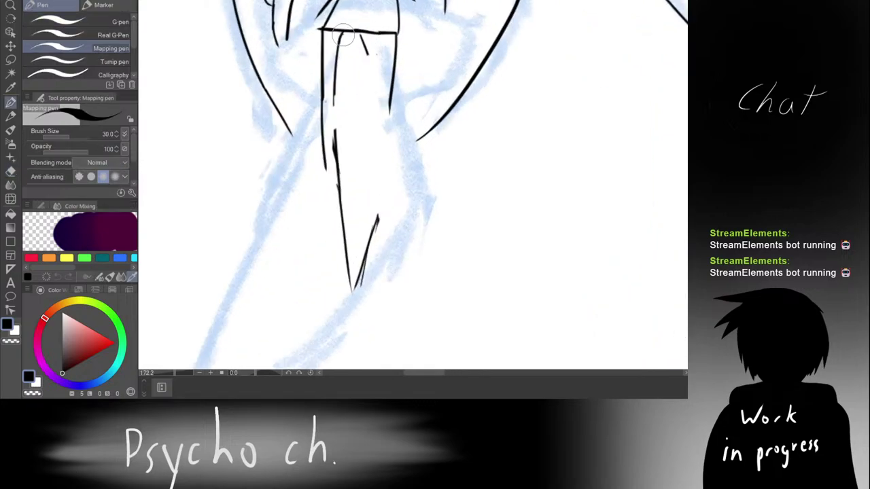
mouse_move(343, 32)
left_mouse_down()
mouse_move(327, 109)
mouse_move(339, 70)
left_mouse_up()
key("ctrl+z")
key("ctrl+z")
left_click_drag(342, 33, 330, 98)
key("ctrl+z")
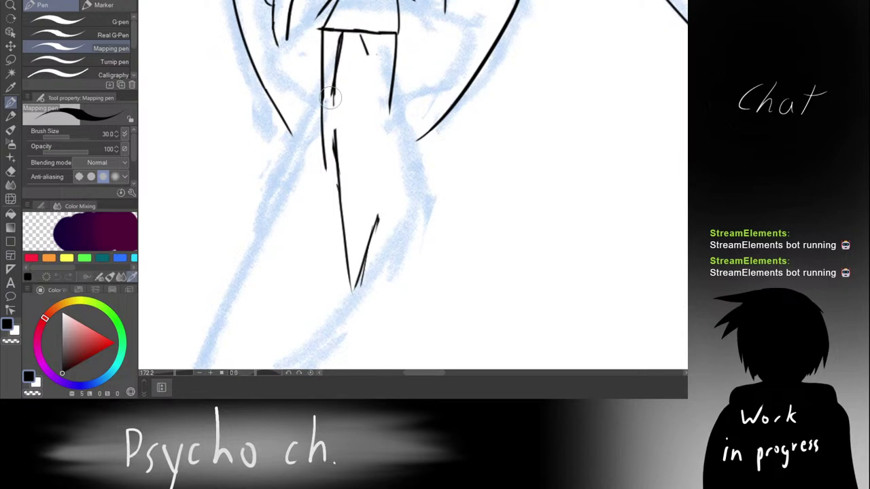
key("ctrl+z")
Step: Erase the upper stretch of the inner blade edge just below the crossbar
key("e")
mouse_move(339, 45)
left_mouse_down()
mouse_move(336, 77)
mouse_move(341, 34)
mouse_move(335, 107)
left_mouse_up()
key("p")
key("ctrl+z")
key("e")
key("p")
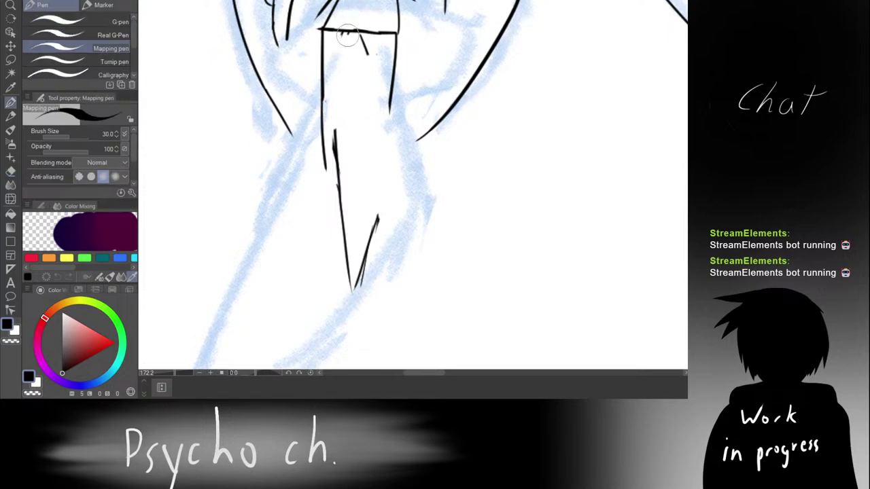
Step: Ink slanted lines from the crossbar's middle down to the remaining blade edge and erase the short stray tick beside them
left_click_drag(349, 32, 325, 119)
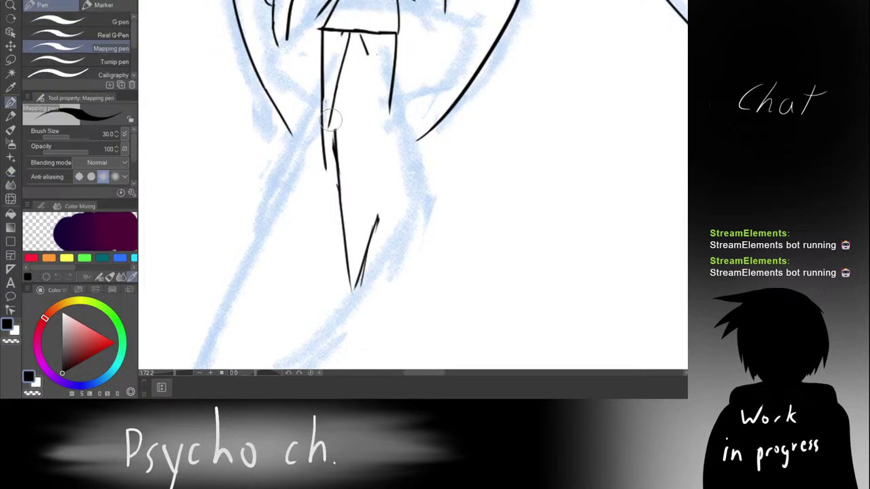
key("e")
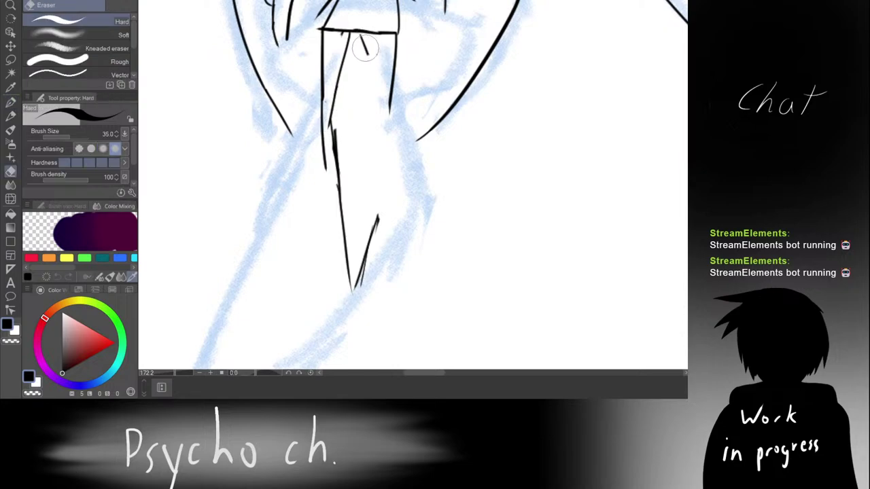
key("p")
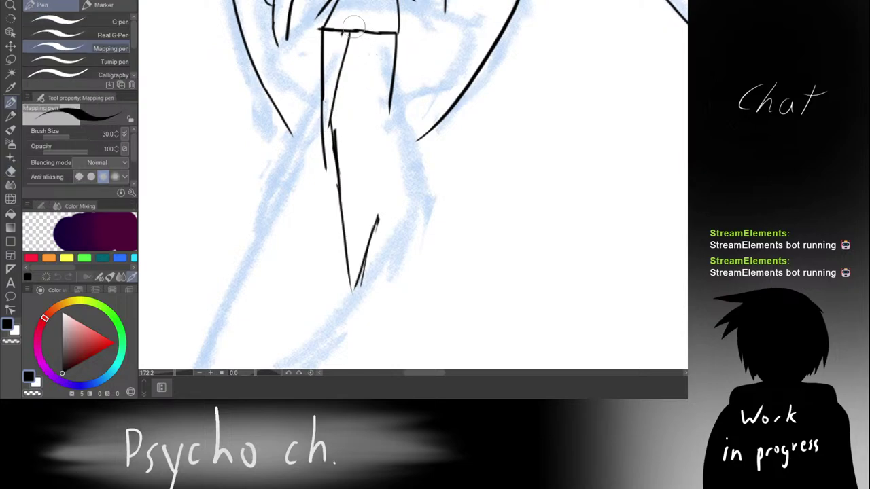
left_click_drag(361, 33, 328, 119)
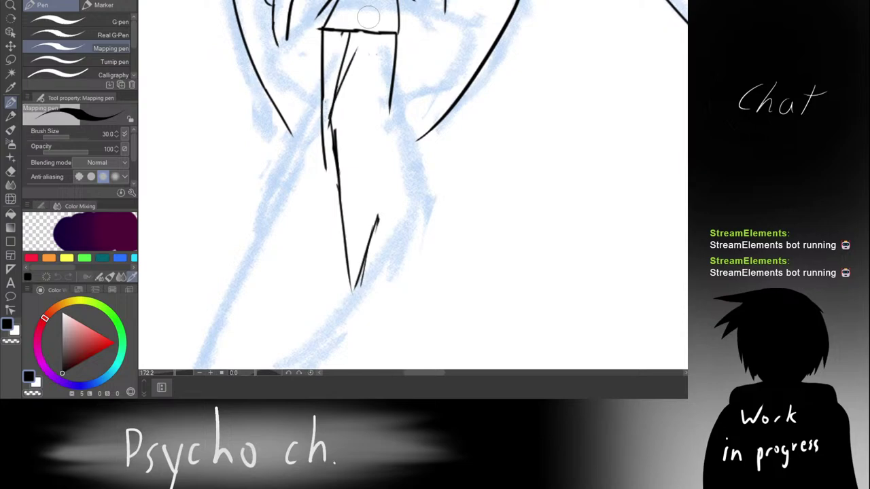
Step: Ink a short line from the crossbar's middle, slanting outwards down towards the handle side opposite the slanted lines
left_click_drag(367, 56, 370, 118)
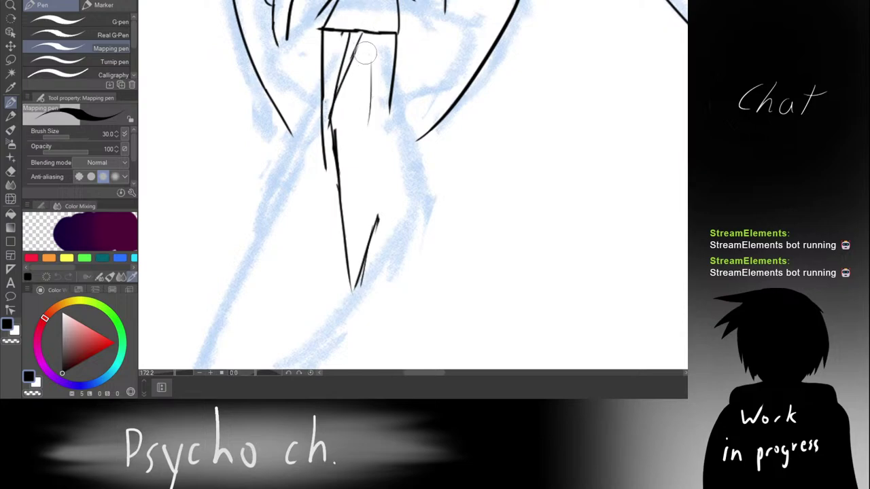
key("ctrl+z")
left_click_drag(365, 38, 369, 110)
left_click_drag(363, 34, 372, 78)
key("ctrl+z")
key("ctrl+z")
left_click_drag(363, 33, 378, 124)
key("ctrl+z")
left_click_drag(371, 84, 380, 167)
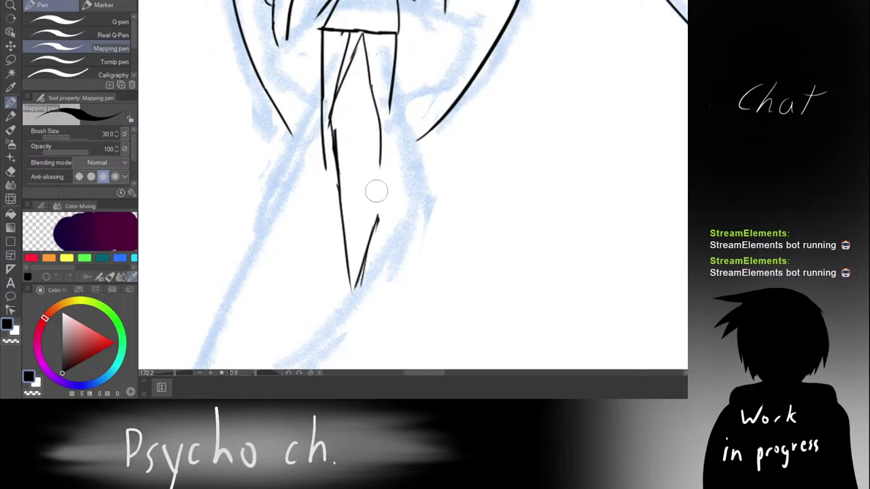
key("ctrl+z")
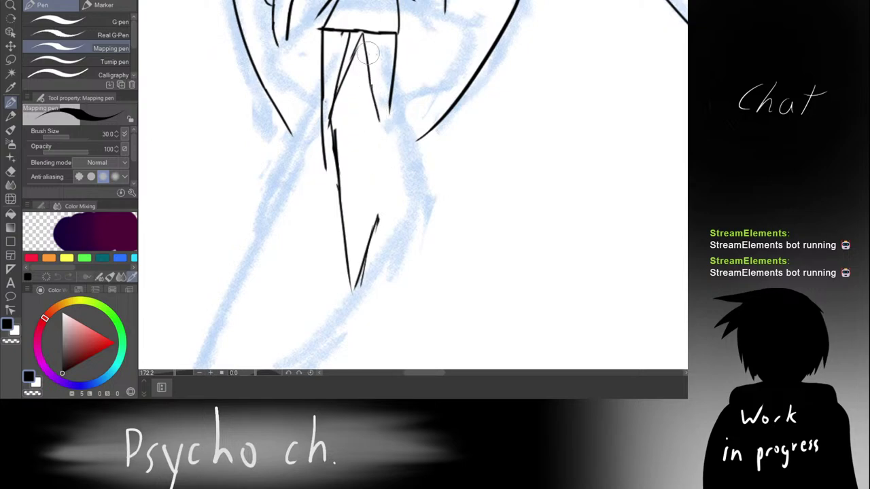
key("ctrl+z")
Step: Extend that short line downwards in a curve bending back in towards the blade's centre
left_click_drag(371, 83, 372, 117)
key("ctrl+z")
left_click_drag(371, 85, 365, 156)
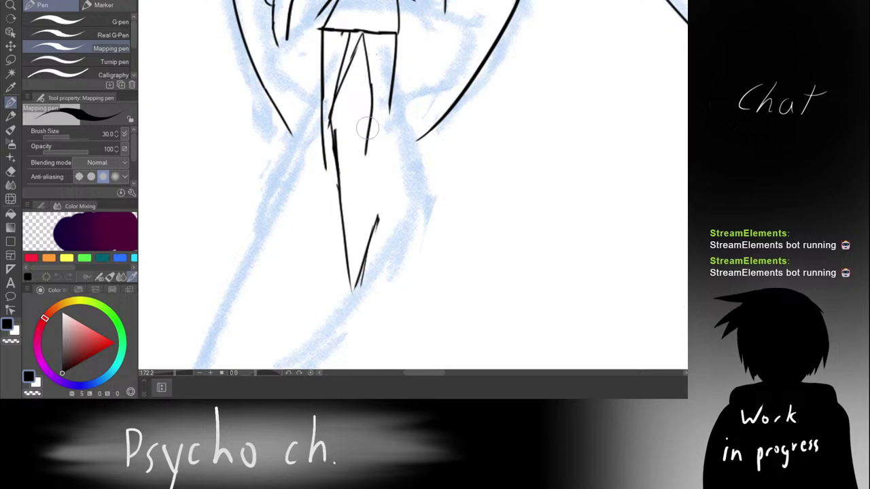
key("ctrl+z")
left_click_drag(371, 89, 361, 179)
left_click_drag(364, 150, 354, 203)
key("ctrl+z")
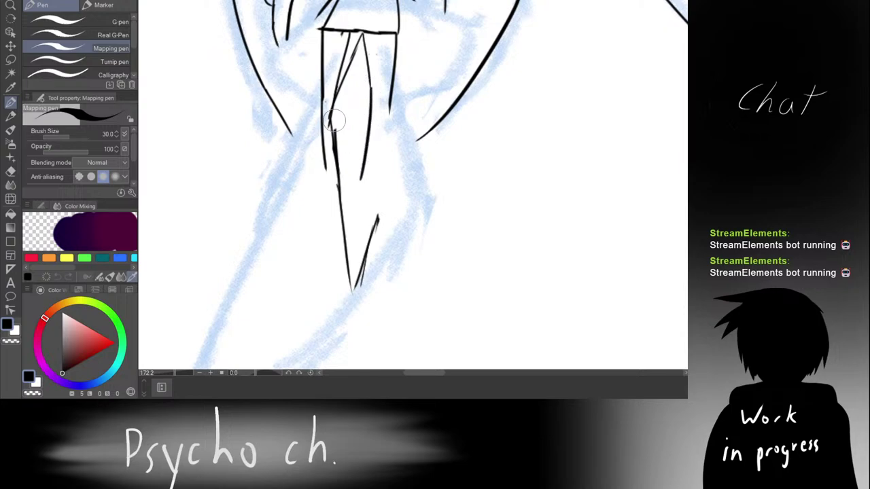
mouse_move(332, 121)
left_mouse_down()
mouse_move(365, 140)
mouse_move(375, 100)
left_mouse_up()
key("ctrl+z")
key("ctrl+z")
Step: Check the knife against the whole figure and erase the pointed blade tip with both its lower edges
scroll(395, 58, "down", 8)
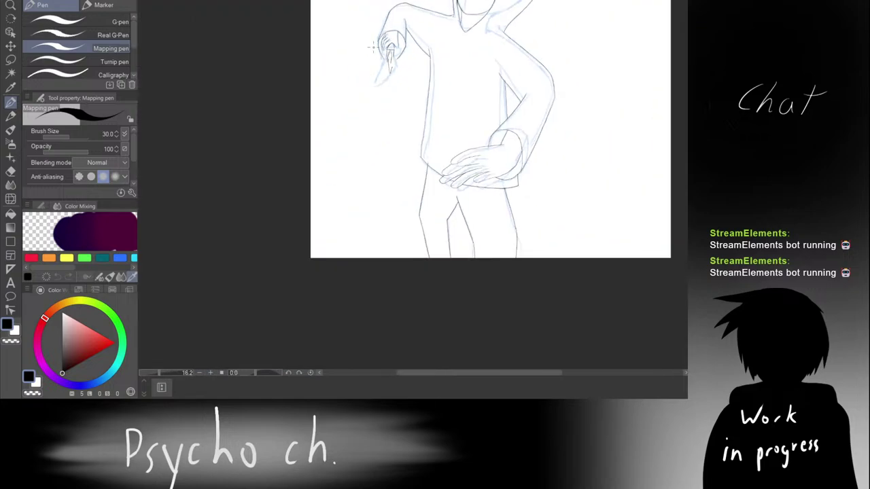
scroll(394, 54, "up", 3)
scroll(384, 54, "up", 6)
left_click_drag(365, 69, 340, 146)
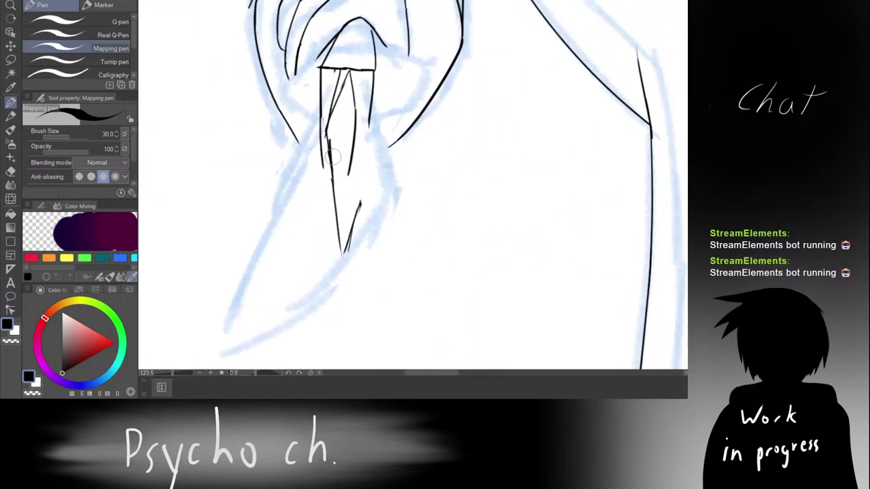
scroll(335, 146, "down", 4)
scroll(323, 143, "down", 3)
scroll(327, 139, "up", 7)
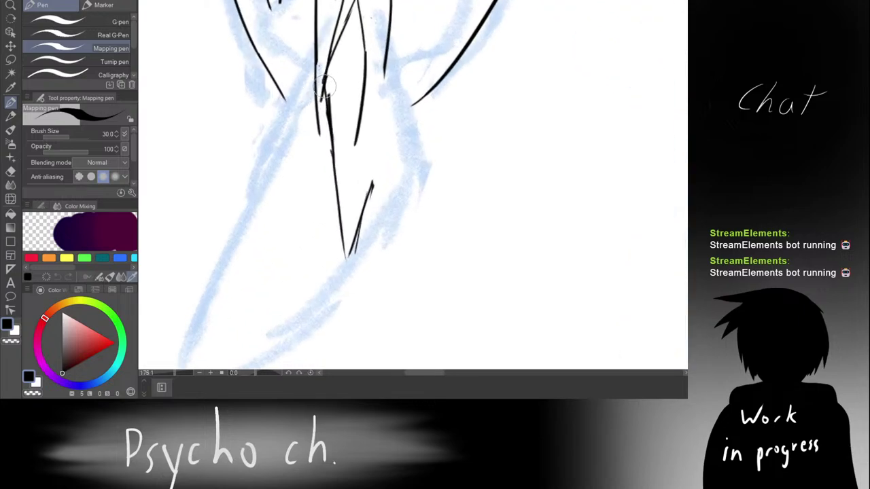
key("e")
mouse_move(329, 133)
left_mouse_down()
mouse_move(346, 249)
mouse_move(356, 257)
mouse_move(374, 178)
left_mouse_up()
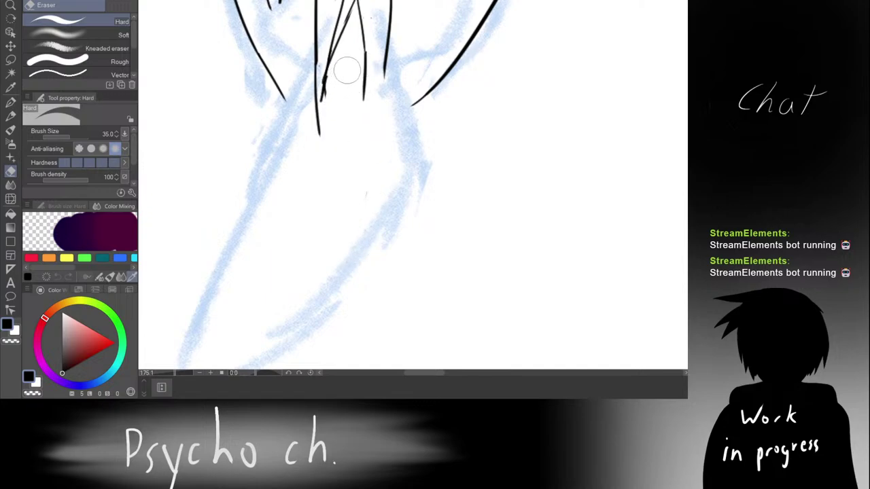
Step: Close the narrow inner shape below the crossbar with a rounded lower end joining its two sides
key("p")
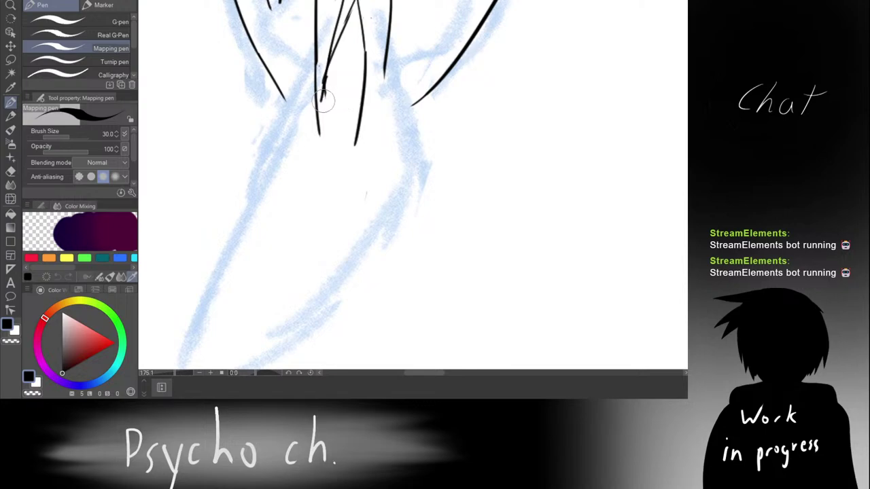
left_click_drag(359, 144, 365, 143)
key("ctrl+z")
mouse_move(326, 97)
left_mouse_down()
mouse_move(332, 142)
mouse_move(364, 130)
mouse_move(325, 102)
left_mouse_up()
key("ctrl+z")
scroll(324, 100, "down", 8)
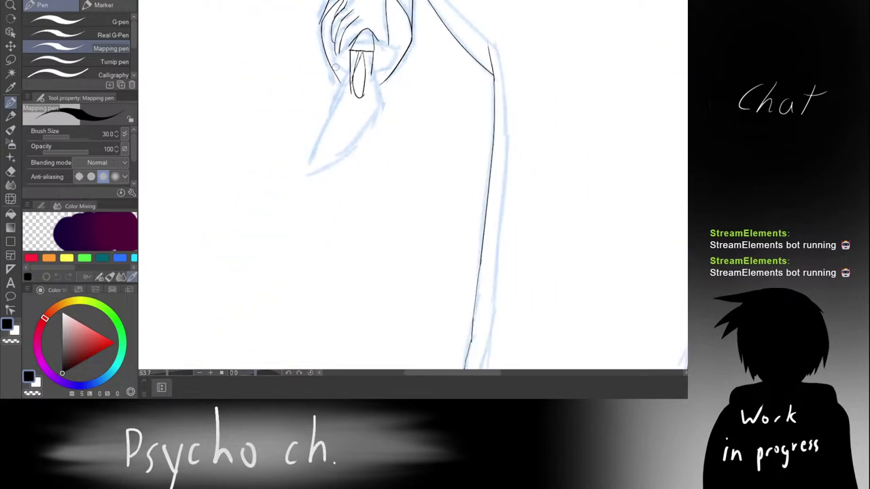
scroll(381, 43, "up", 8)
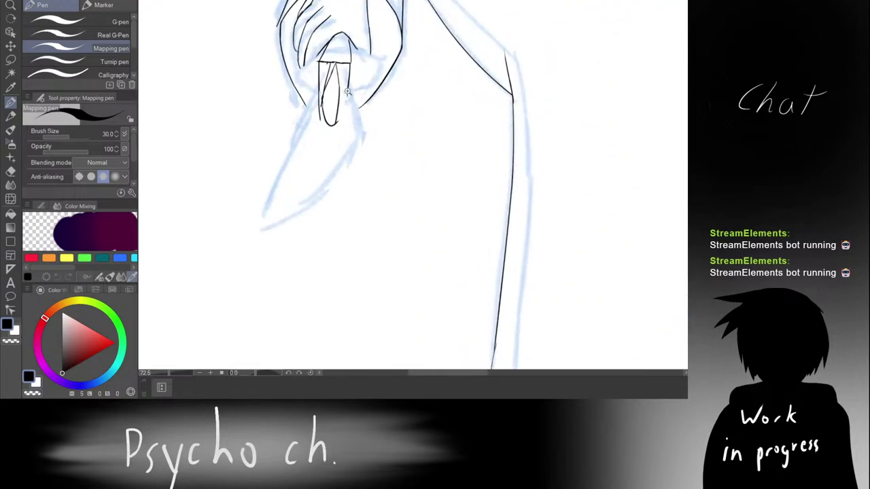
Step: Reduce the Mapping pen's brush size to 15 and ink a thin slanted line from the crossbar's middle to the rounded end
left_click_drag(394, 57, 363, 80)
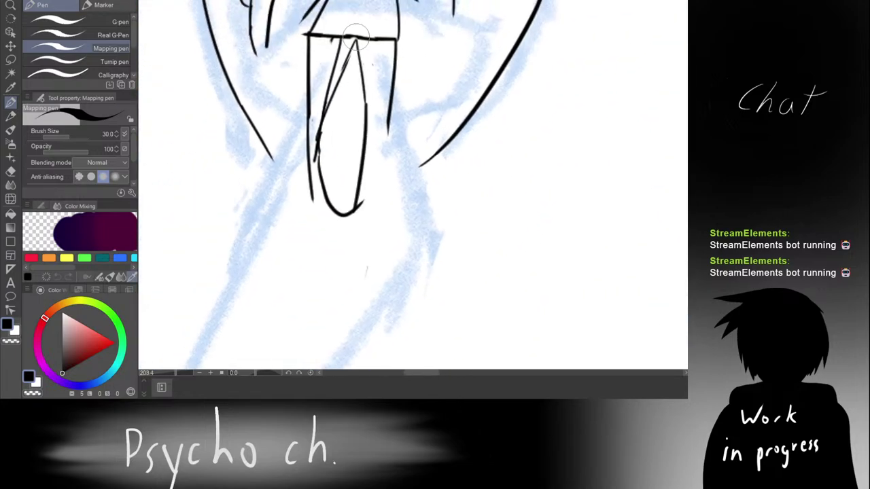
left_click_drag(355, 39, 324, 128)
key("ctrl+z")
key("ctrl+z")
key("[")
key("[")
key("[")
key("[")
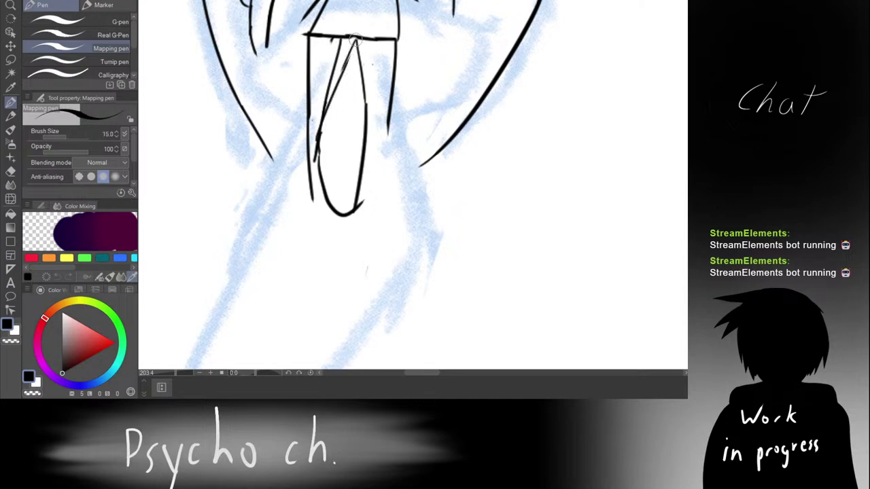
key("ctrl+z")
left_click_drag(354, 39, 318, 189)
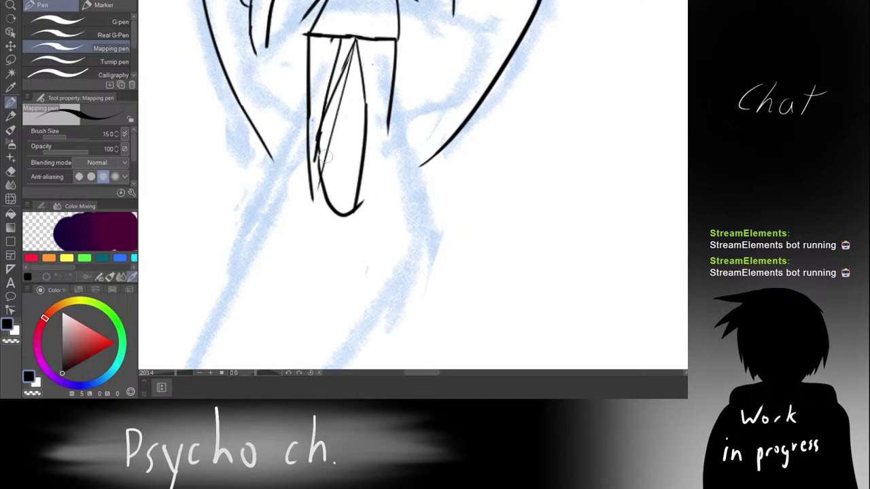
Step: Erase the thick doubled slanted lines beside the thin one, clearing their remnants under the crossbar
key("e")
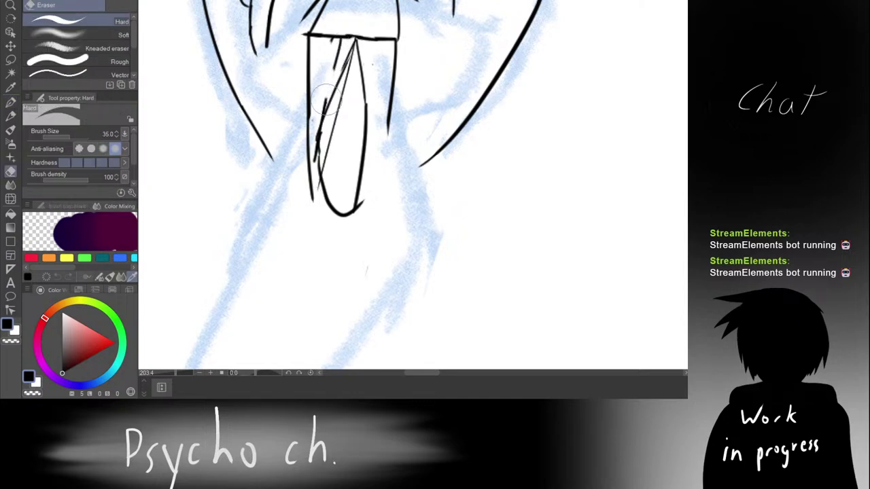
mouse_move(319, 110)
left_mouse_down()
mouse_move(316, 161)
mouse_move(331, 77)
mouse_move(319, 163)
mouse_move(322, 107)
left_mouse_up()
key("ctrl+z")
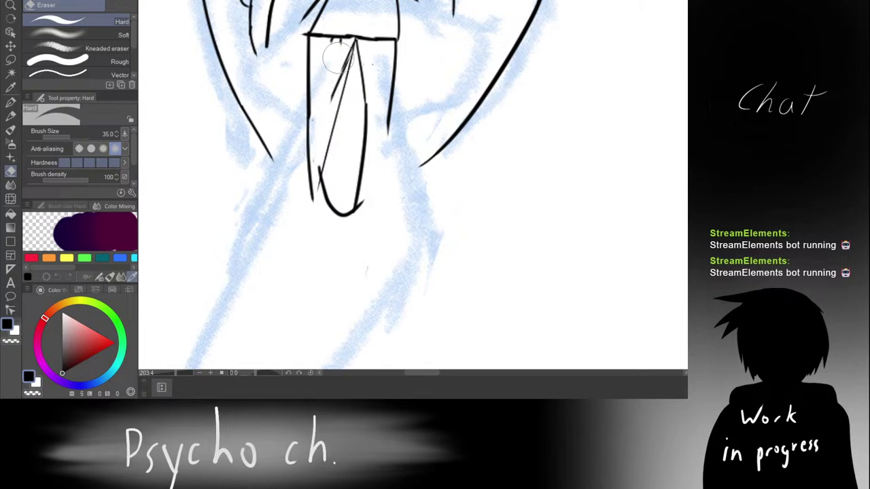
mouse_move(332, 91)
left_mouse_down()
mouse_move(339, 47)
mouse_move(331, 45)
mouse_move(333, 87)
left_mouse_up()
key("p")
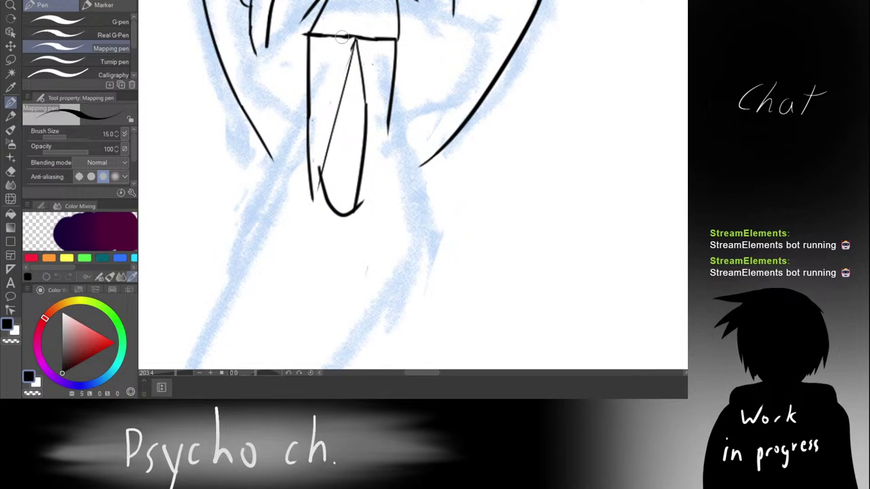
Step: Try a second thin line from the crossbar down past the rounded end, beside the slanted one
left_click_drag(342, 37, 320, 173)
key("ctrl+z")
left_click_drag(342, 37, 317, 214)
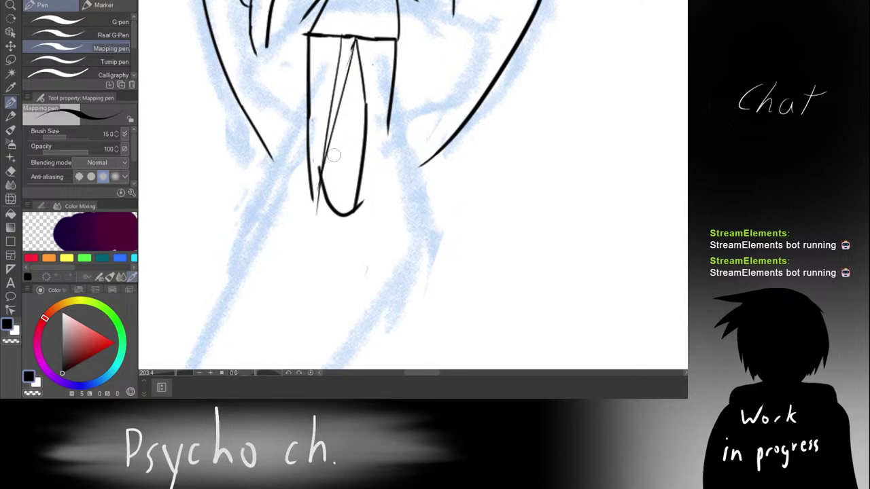
key("e")
scroll(326, 109, "down", 5)
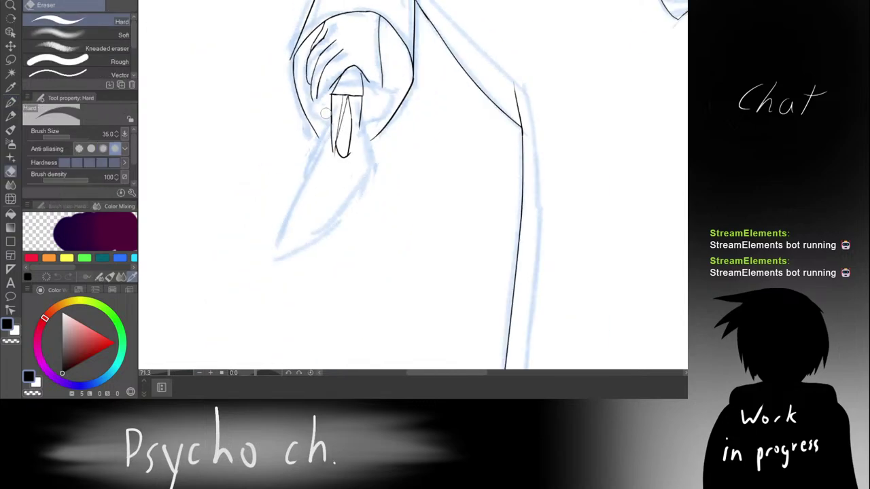
scroll(325, 109, "up", 8)
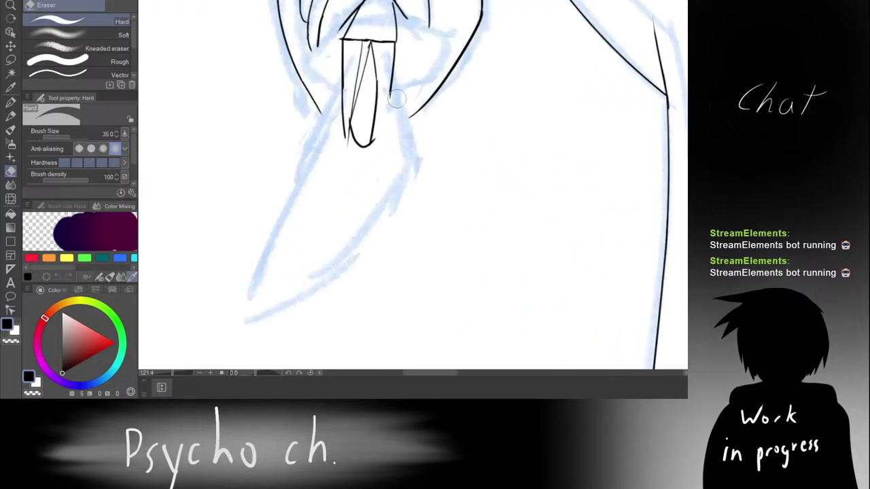
scroll(360, 77, "up", 2)
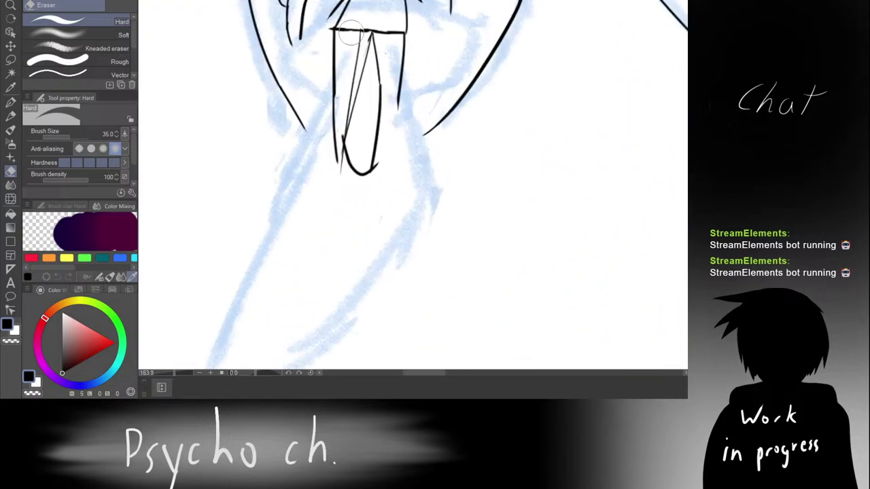
left_click_drag(351, 32, 343, 169)
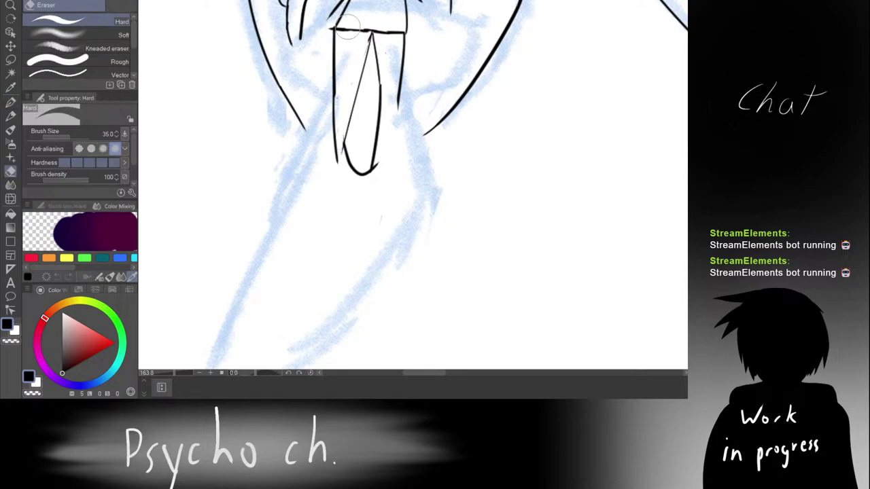
Step: Ink a thin, nearly vertical line from the crossbar to the rounded end, close to the long handle side, redrawing it until it fits
key("p")
left_click_drag(347, 34, 345, 183)
key("ctrl+z")
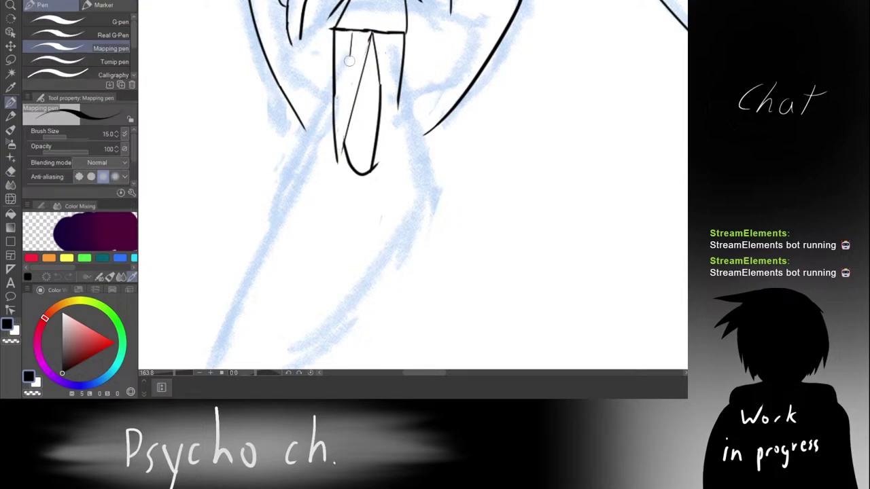
left_click_drag(350, 61, 346, 178)
key("ctrl+z")
left_click_drag(352, 28, 341, 187)
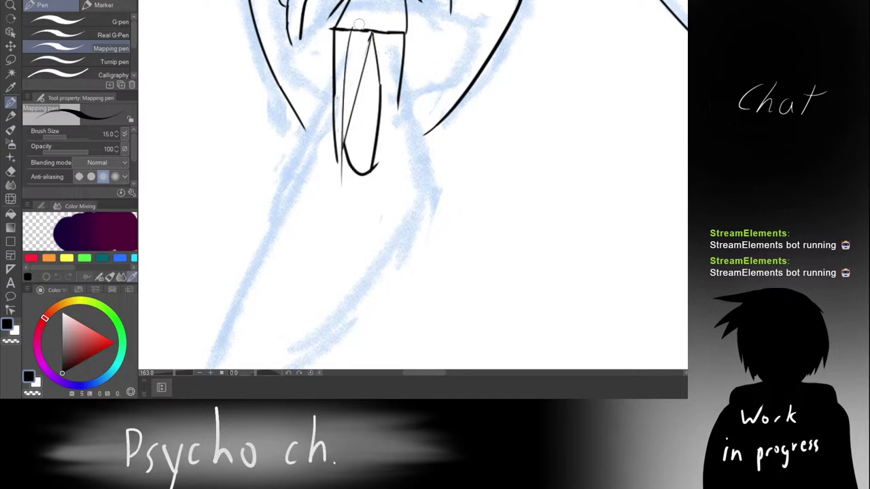
key("ctrl+z")
left_click_drag(350, 27, 343, 176)
key("ctrl+z")
left_click_drag(351, 28, 344, 171)
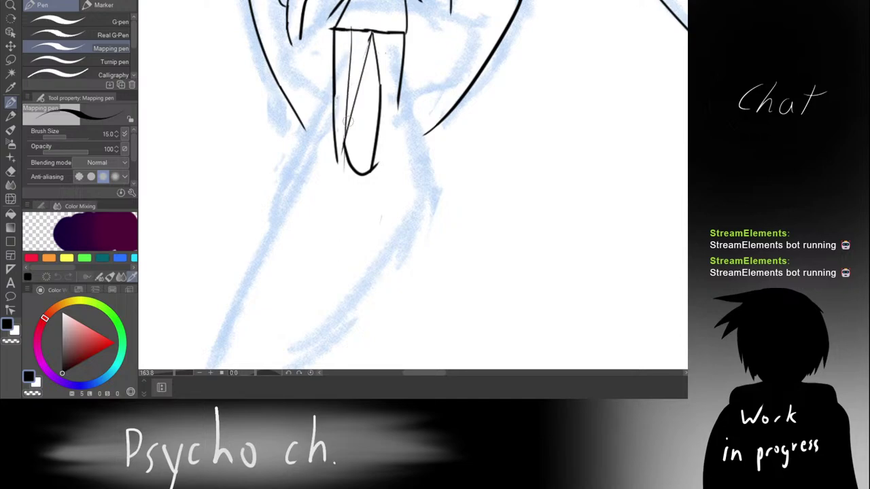
key("ctrl+z")
left_click_drag(337, 28, 335, 203)
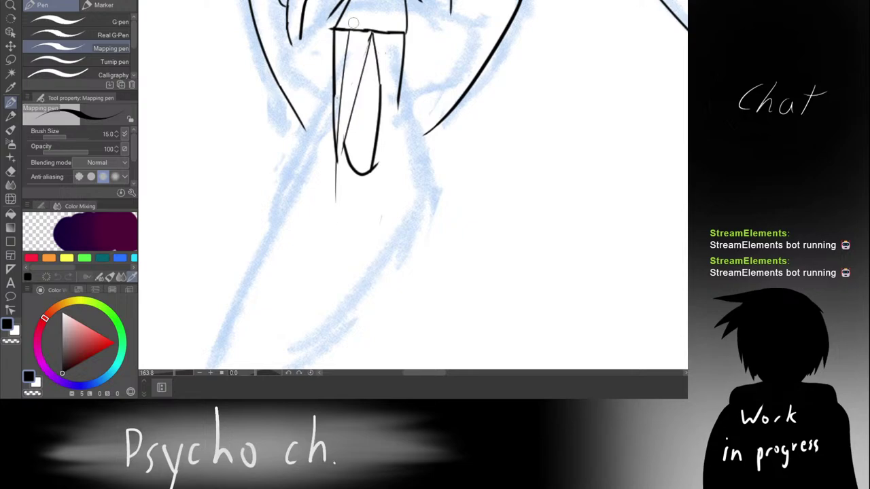
key("ctrl+z")
left_click_drag(343, 27, 340, 180)
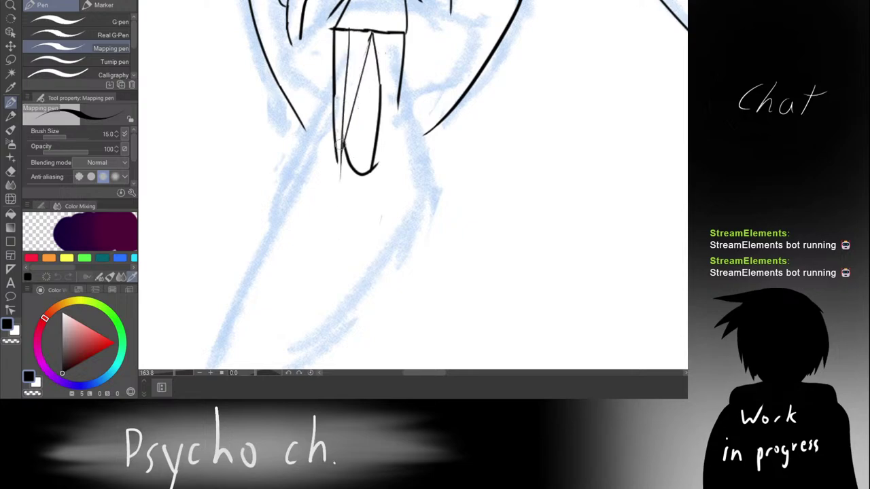
key("ctrl+z")
key("ctrl+z")
key("e")
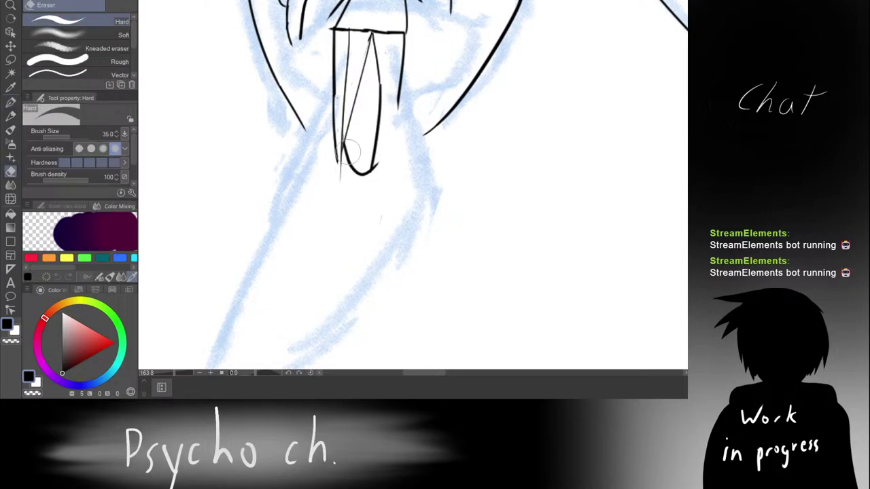
Step: Erase the knife's inner lines, crossbar and long handle lines below the finger arch, undoing the erasing that cuts into the arch
mouse_move(347, 163)
left_mouse_down()
mouse_move(350, 146)
mouse_move(360, 164)
left_mouse_up()
left_click_drag(373, 117, 358, 99)
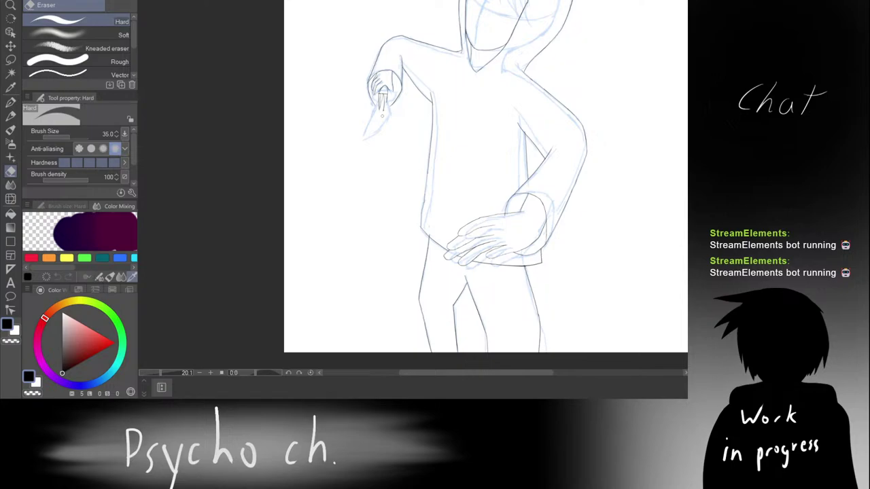
scroll(382, 116, "up", 6)
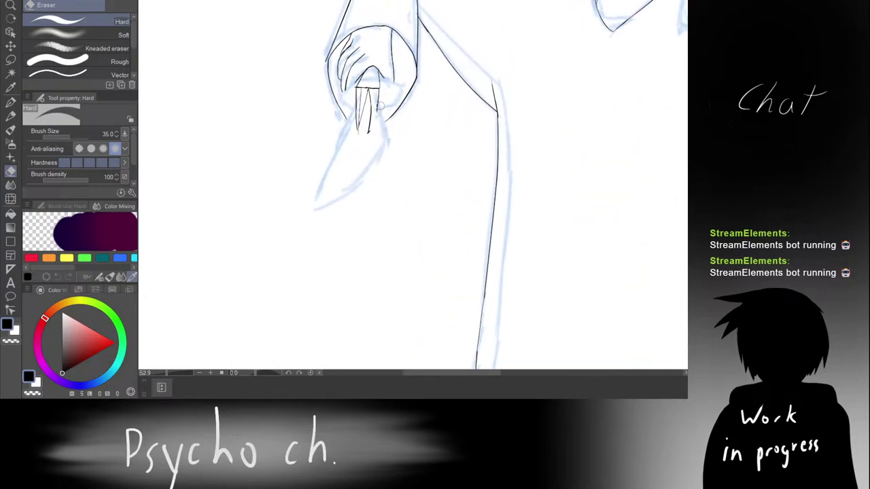
left_click_drag(360, 87, 370, 139)
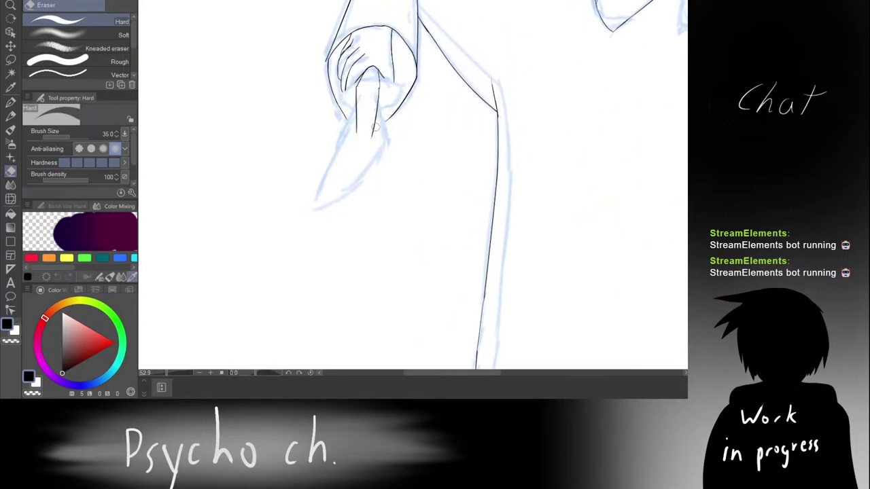
mouse_move(363, 72)
left_mouse_down()
mouse_move(376, 119)
mouse_move(382, 106)
left_mouse_up()
key("ctrl+z")
key("ctrl+z")
Step: Ink a long thin curve with the Mapping pen from beside the finger arch down past the cuff opening, redrawing it until it fits
key("p")
scroll(297, 64, "up", 5)
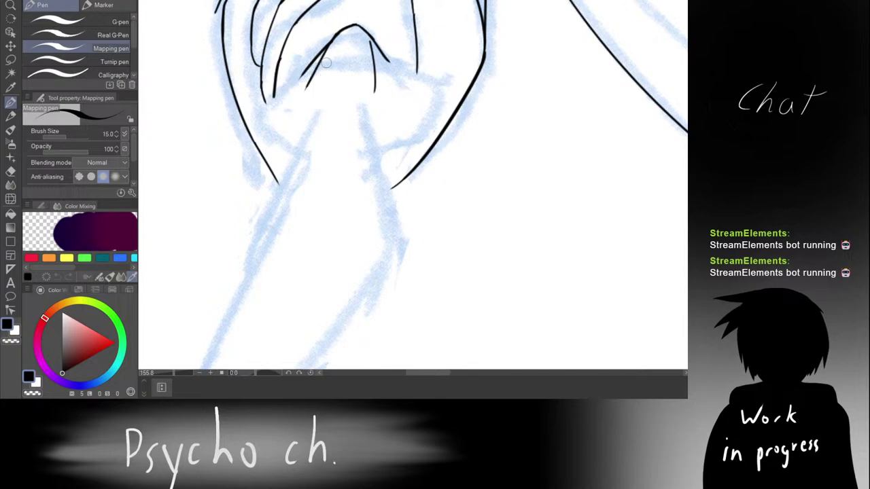
left_click_drag(327, 62, 391, 54)
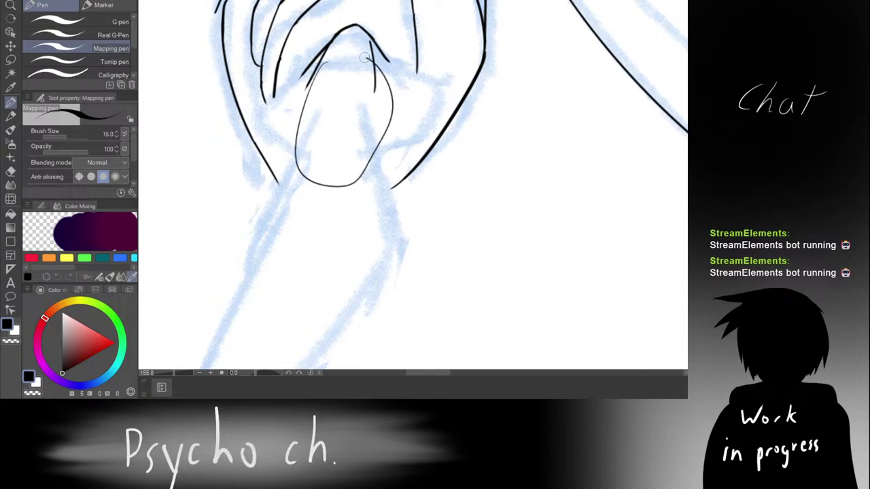
key("ctrl+z")
left_click_drag(316, 83, 306, 203)
key("ctrl+z")
left_click_drag(321, 50, 338, 260)
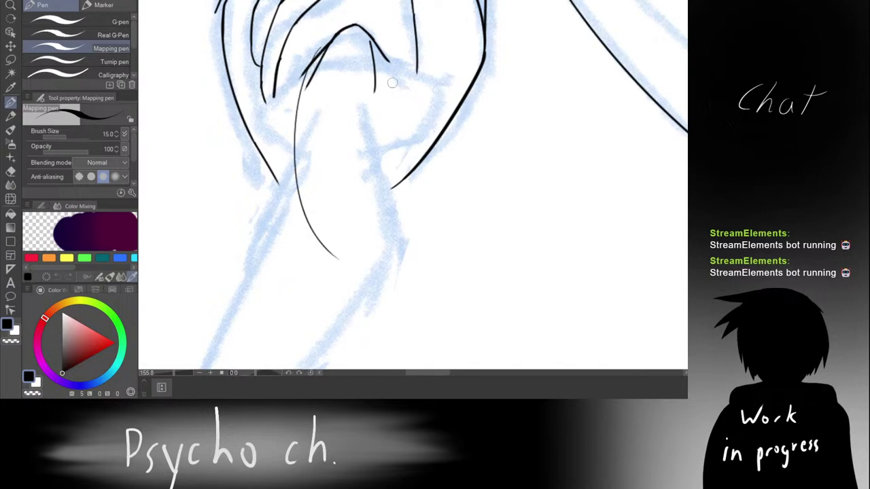
key("ctrl+z")
mouse_move(323, 30)
left_mouse_down()
mouse_move(356, 202)
mouse_move(313, 61)
mouse_move(347, 194)
left_mouse_up()
key("ctrl+z")
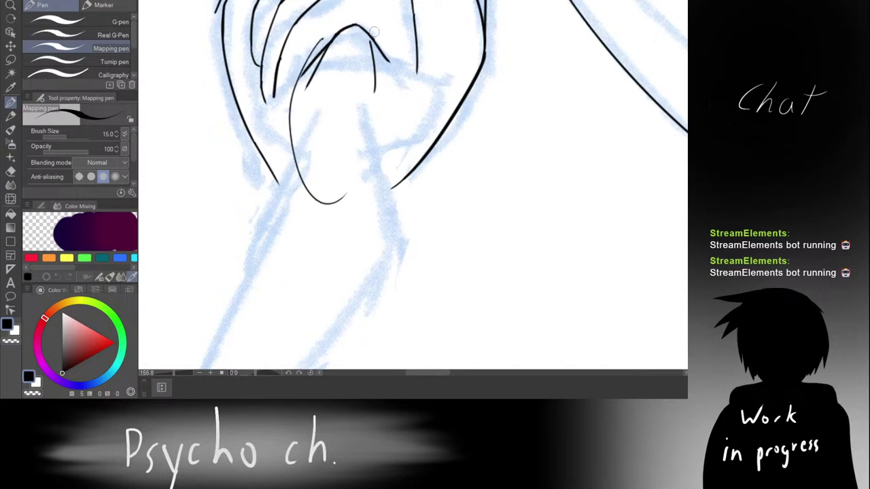
key("ctrl+z")
Step: Try a thin arched stroke from the long curve's upper end over the finger arch and down the opposite side
mouse_move(319, 32)
left_mouse_down()
mouse_move(293, 136)
mouse_move(328, 224)
mouse_move(386, 88)
left_mouse_up()
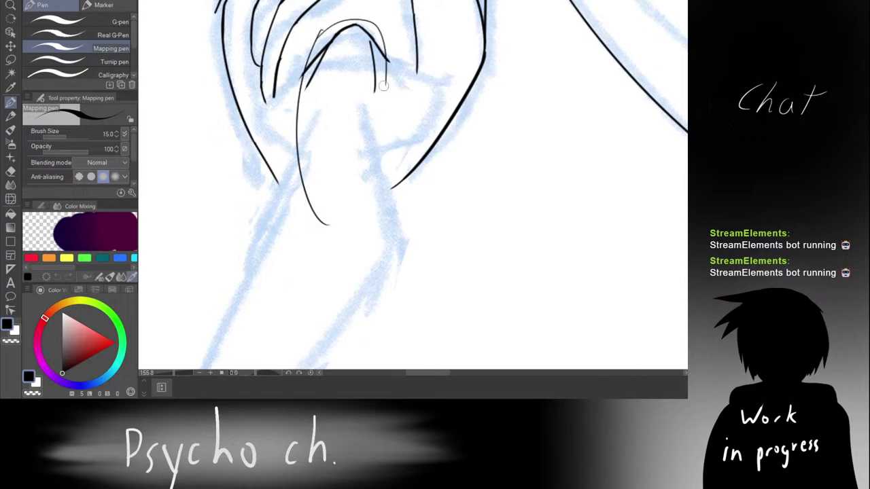
key("ctrl+z")
mouse_move(320, 29)
left_mouse_down()
mouse_move(383, 122)
mouse_move(377, 139)
left_mouse_up()
key("ctrl+z")
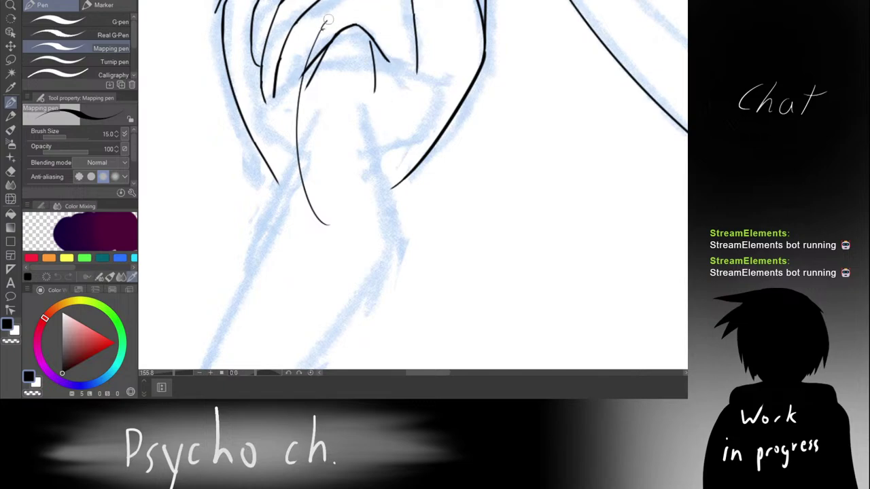
left_click_drag(328, 20, 384, 146)
key("ctrl+z")
Step: Flip the canvas view and ink the opposite long curve, joining it to the first at the bottom to form an elongated oval
key("h")
left_click_drag(432, 66, 349, 86)
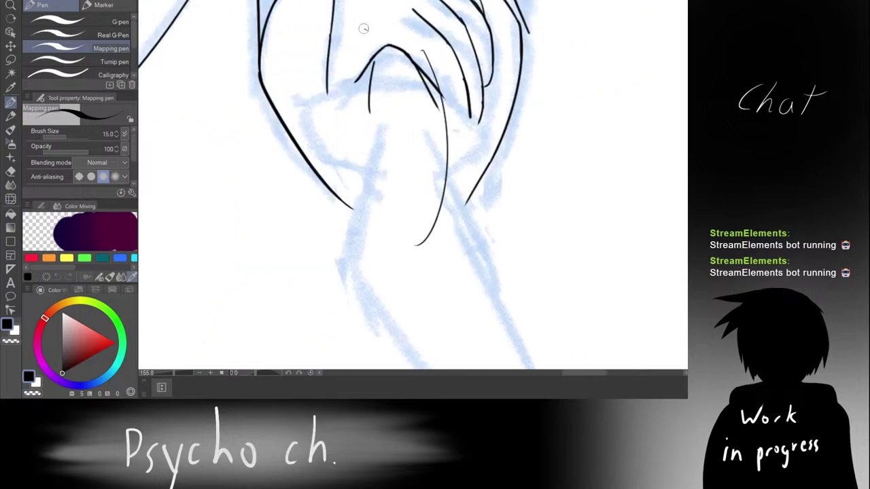
mouse_move(365, 38)
left_mouse_down()
mouse_move(358, 63)
mouse_move(388, 202)
left_mouse_up()
key("ctrl+z")
left_click_drag(363, 34, 347, 160)
key("ctrl+z")
mouse_move(358, 42)
left_mouse_down()
mouse_move(348, 95)
mouse_move(361, 195)
mouse_move(391, 248)
mouse_move(422, 238)
left_mouse_up()
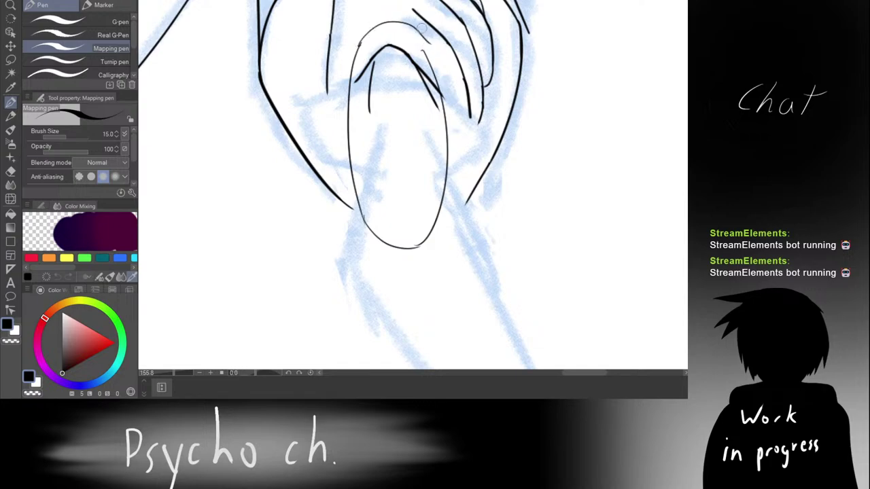
left_click_drag(420, 41, 438, 84)
Step: Ink the rounded upper end of the oval above the finger arch, redrawing it until it connects both long sides
left_click_drag(389, 59, 288, 136)
left_click_drag(375, 138, 422, 79)
key("ctrl+z")
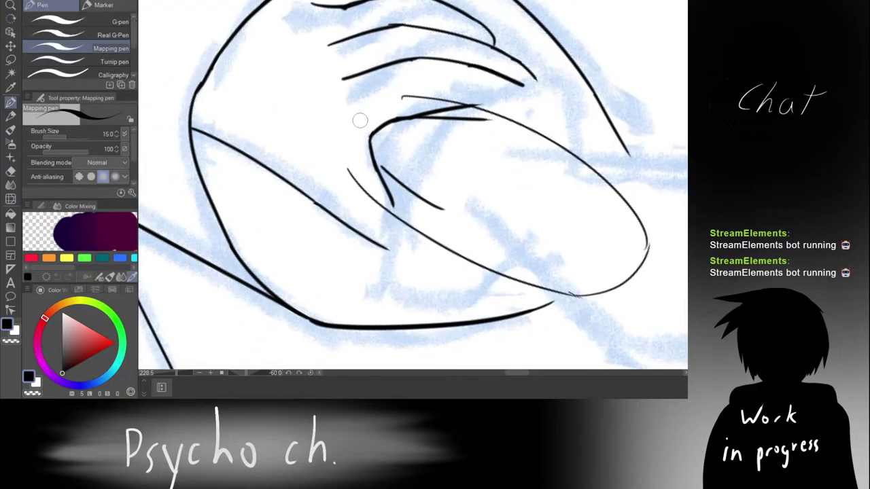
left_click_drag(351, 175, 345, 125)
key("ctrl+z")
mouse_move(410, 95)
left_mouse_down()
mouse_move(384, 98)
mouse_move(410, 92)
mouse_move(368, 109)
mouse_move(374, 100)
mouse_move(405, 97)
mouse_move(378, 103)
mouse_move(383, 97)
mouse_move(350, 133)
left_mouse_up()
key("ctrl+z")
key("ctrl+z")
key("ctrl+z")
mouse_move(378, 99)
left_mouse_down()
mouse_move(350, 160)
mouse_move(342, 138)
left_mouse_up()
key("ctrl+z")
key("ctrl+z")
mouse_move(350, 169)
left_mouse_down()
mouse_move(363, 100)
mouse_move(440, 81)
mouse_move(534, 84)
left_mouse_up()
Step: Erase the old finger arch and the short leftover strokes inside the upper part of the oval
scroll(409, 87, "down", 5)
key("r")
key("p")
scroll(473, 146, "up", 4)
key("e")
mouse_move(456, 125)
left_mouse_down()
mouse_move(441, 140)
mouse_move(449, 149)
mouse_move(439, 178)
mouse_move(458, 115)
mouse_move(503, 136)
mouse_move(519, 163)
mouse_move(497, 171)
left_mouse_up()
scroll(497, 170, "down", 5)
key("p")
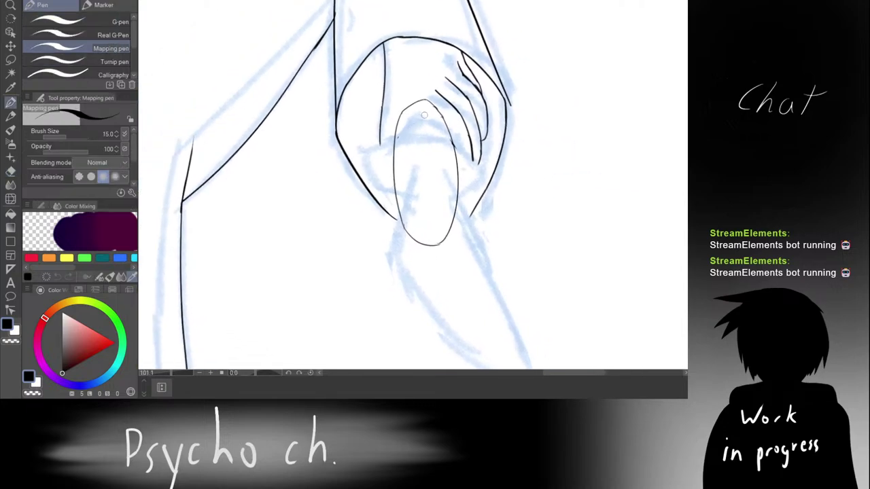
Step: Ink two short converging strokes inside the oval's upper part and a small round mark near its lower end
scroll(424, 120, "up", 3)
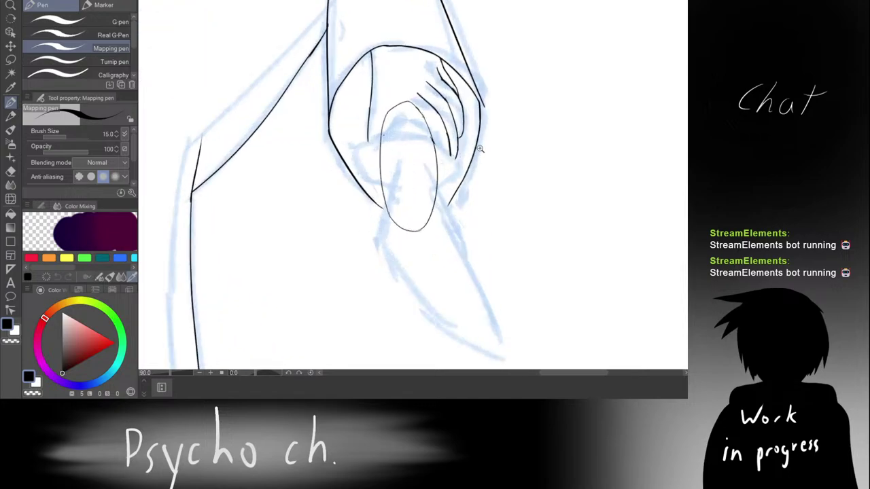
scroll(408, 115, "down", 3)
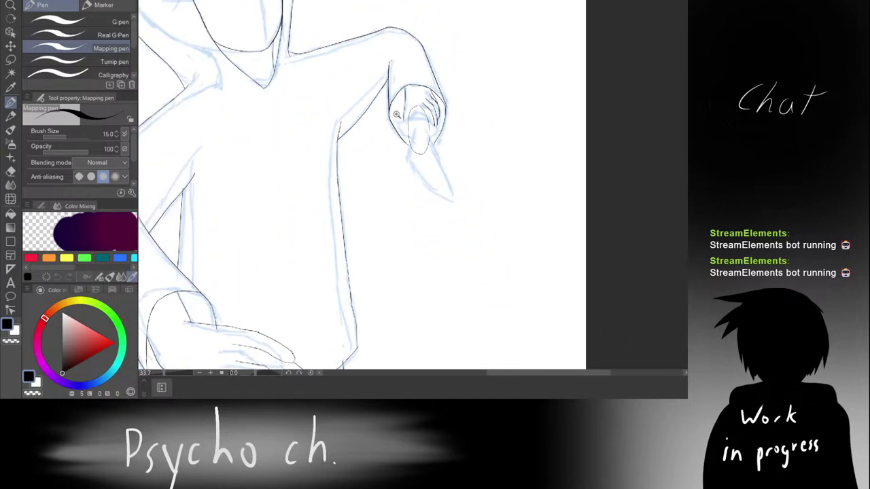
scroll(419, 105, "up", 4)
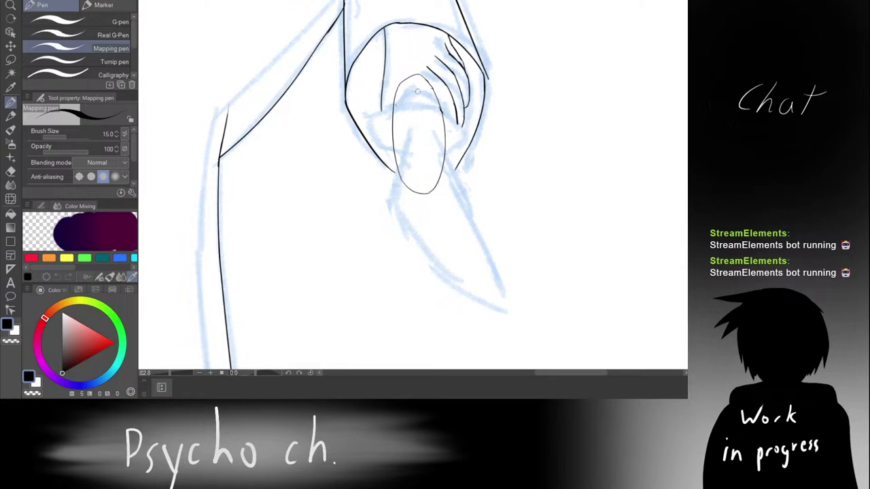
scroll(416, 144, "down", 3)
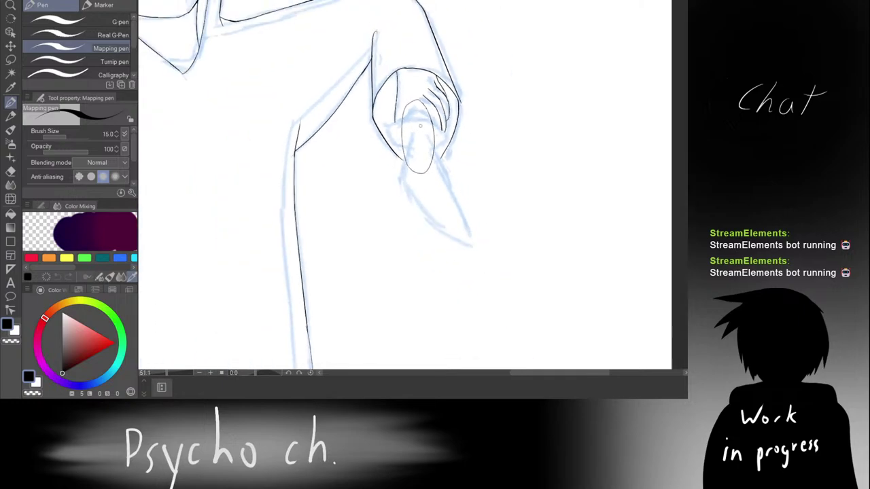
scroll(420, 126, "up", 3)
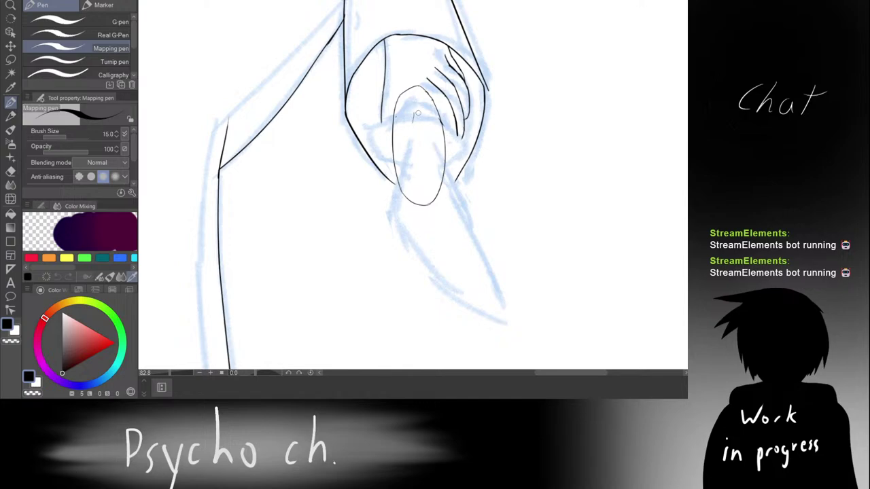
scroll(416, 118, "down", 8)
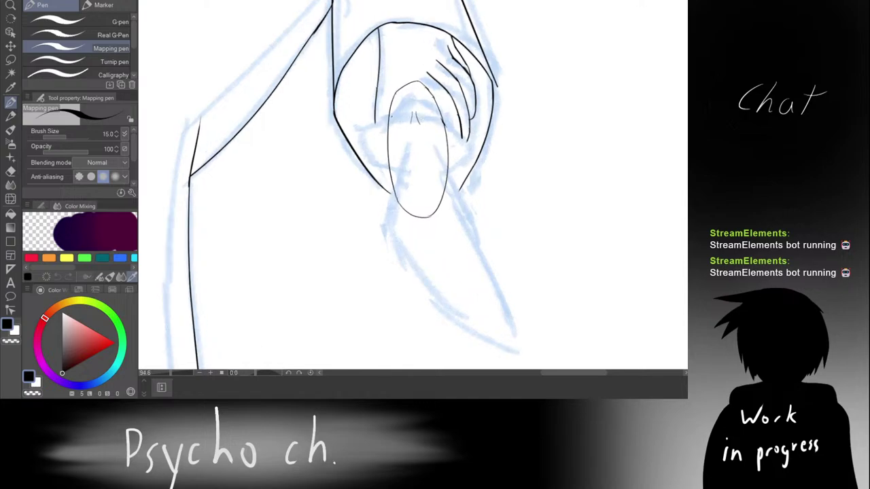
scroll(413, 123, "down", 2)
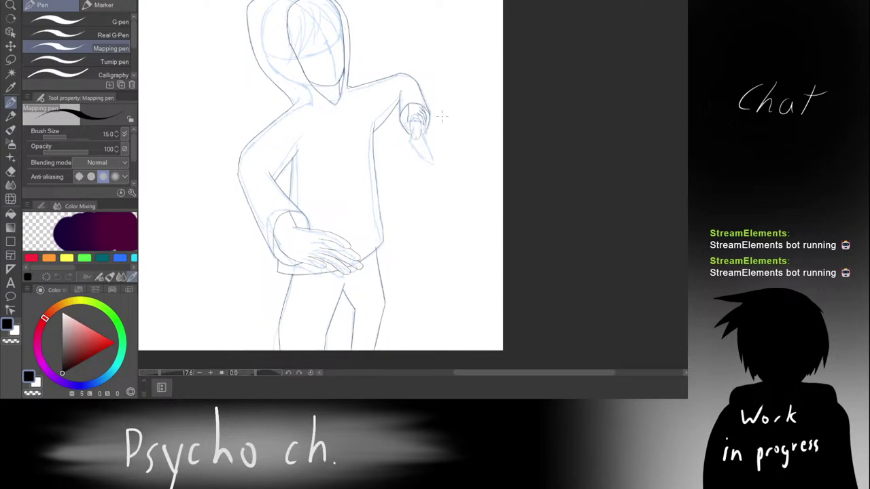
scroll(442, 117, "up", 12)
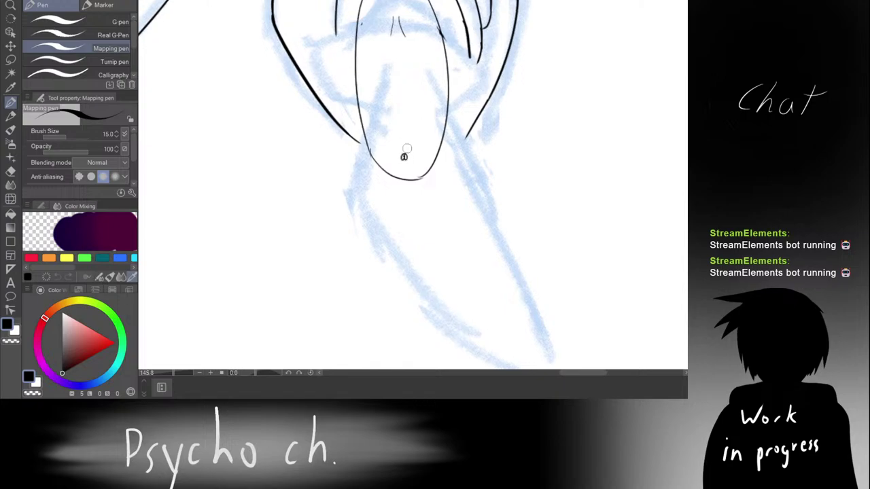
scroll(395, 75, "down", 9)
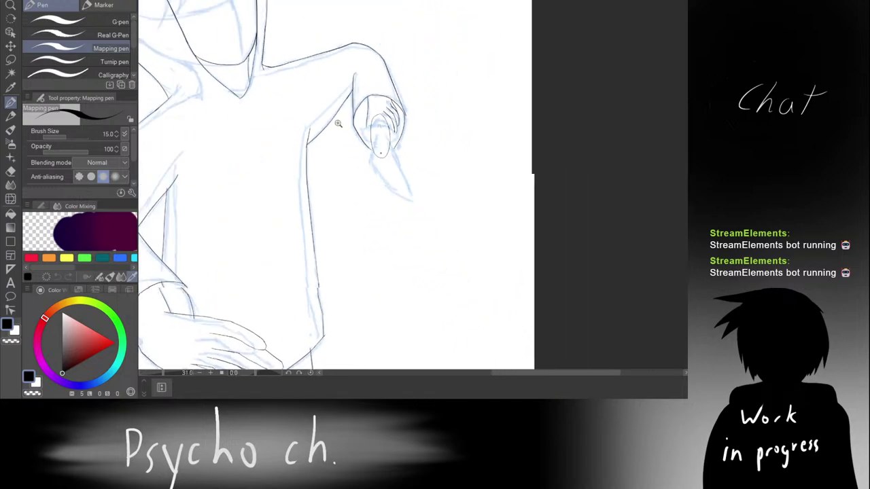
scroll(342, 130, "up", 7)
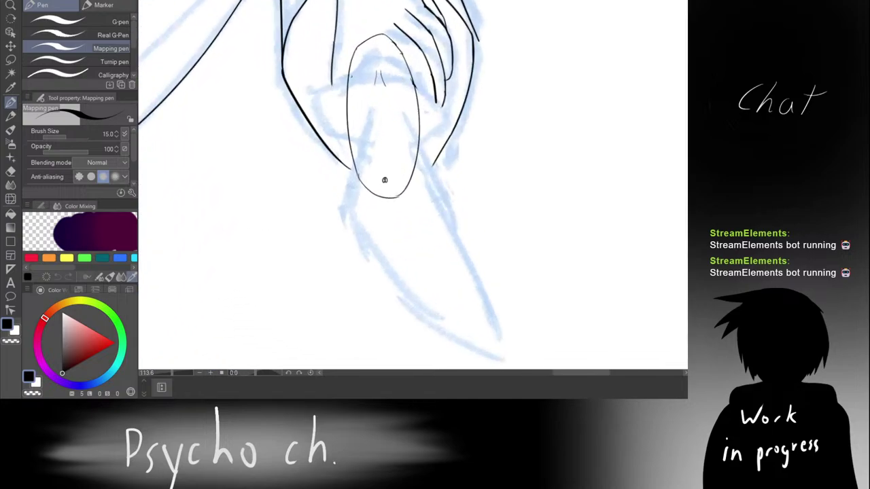
Step: Erase the oval's rounded lower end together with the lower parts of both sides
left_click_drag(382, 128, 382, 142)
key("e")
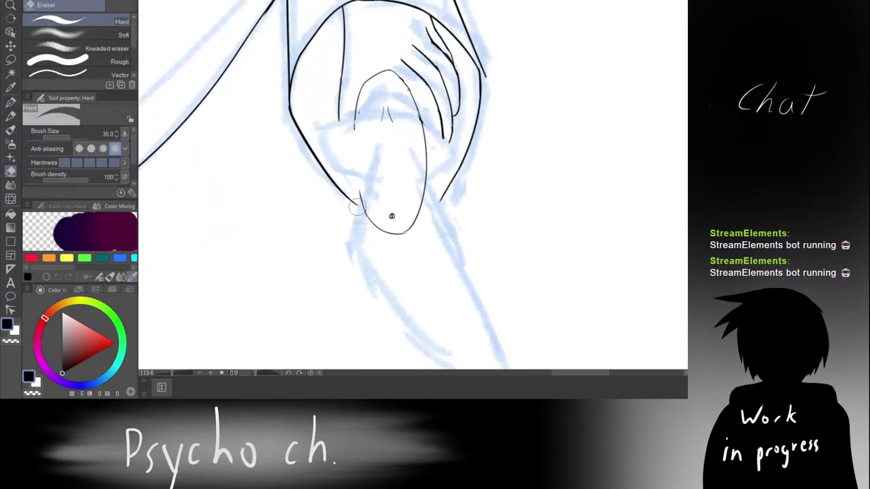
left_click_drag(393, 241, 409, 227)
left_click_drag(424, 190, 423, 152)
Step: Re-ink the oval's body-facing side downward with the Mapping pen, redrawing its lower stretch several times
key("p")
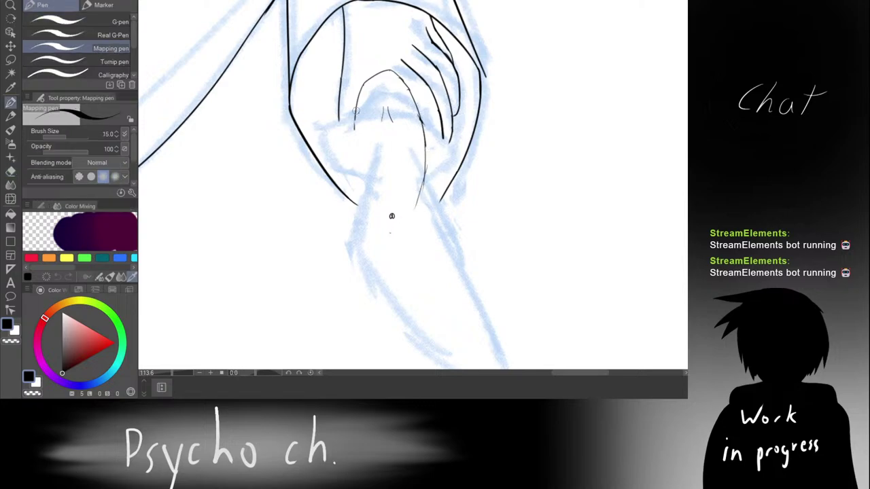
mouse_move(363, 133)
left_mouse_down()
mouse_move(311, 112)
mouse_move(289, 208)
left_mouse_up()
scroll(312, 110, "up", 2)
key("ctrl+z")
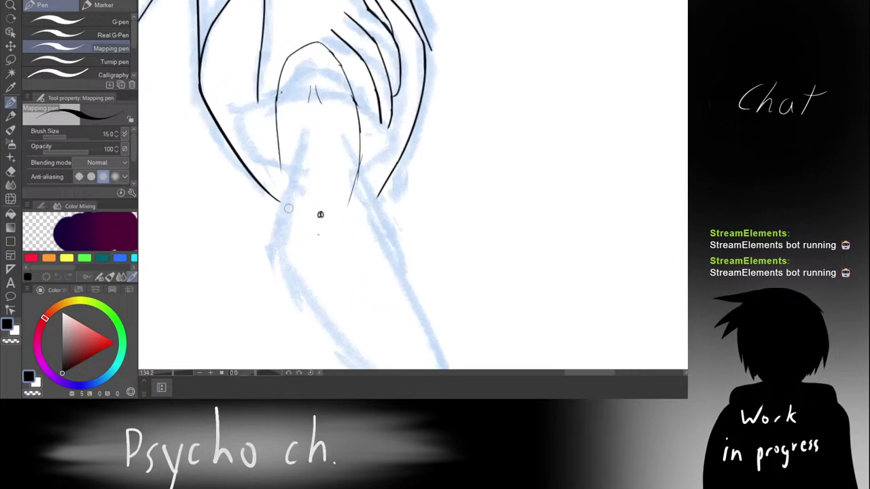
key("ctrl+z")
left_click_drag(278, 94, 279, 153)
left_click_drag(279, 95, 280, 178)
key("ctrl+z")
key("ctrl+z")
mouse_move(277, 102)
left_mouse_down()
mouse_move(295, 183)
mouse_move(283, 149)
mouse_move(282, 158)
mouse_move(309, 195)
mouse_move(281, 173)
mouse_move(297, 213)
left_mouse_up()
key("ctrl+z")
left_click_drag(284, 179, 304, 226)
key("ctrl+z")
Step: Extend the oval's body-facing side slightly inward toward the lower end, undoing the strokes that curve too far
key("r")
left_click_drag(296, 76, 360, 61)
scroll(331, 84, "up", 2)
left_click_drag(282, 106, 309, 79)
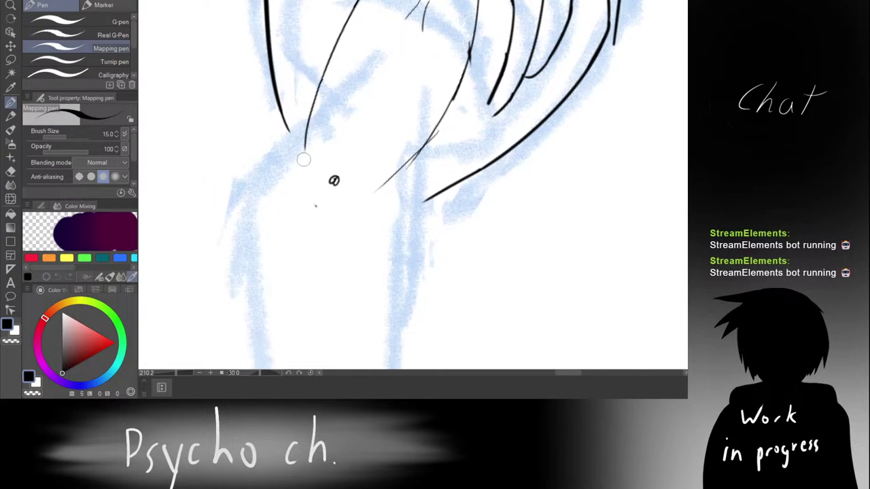
left_click_drag(321, 80, 313, 144)
key("ctrl+z")
left_click_drag(322, 78, 314, 159)
key("ctrl+z")
left_click_drag(311, 117, 319, 181)
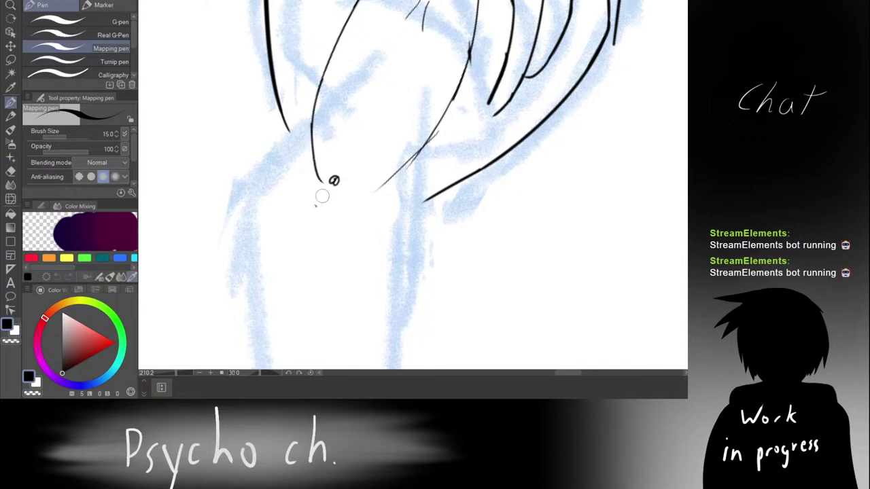
key("ctrl+z")
left_click_drag(311, 116, 317, 173)
key("ctrl+z")
left_click_drag(312, 123, 318, 179)
key("ctrl+z")
Step: Erase the crossing tail on the oval's outer side and the small round mark near the lower end
scroll(329, 97, "down", 3)
key("r")
mouse_move(330, 95)
left_mouse_down()
mouse_move(356, 72)
mouse_move(485, 72)
mouse_move(530, 104)
left_mouse_up()
scroll(494, 110, "up", 3)
key("e")
mouse_move(454, 75)
left_mouse_down()
mouse_move(455, 163)
mouse_move(388, 141)
left_mouse_up()
Step: Ink the lower curves of both oval sides so they converge toward a narrower rounded end, leaving a small gap
key("p")
scroll(472, 152, "up", 3)
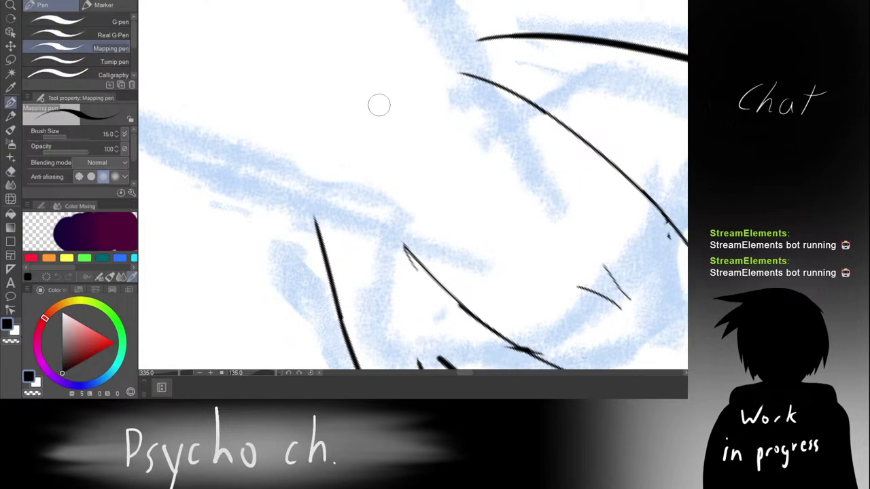
mouse_move(363, 85)
left_mouse_down()
mouse_move(387, 203)
mouse_move(374, 179)
mouse_move(399, 238)
left_mouse_up()
key("ctrl+z")
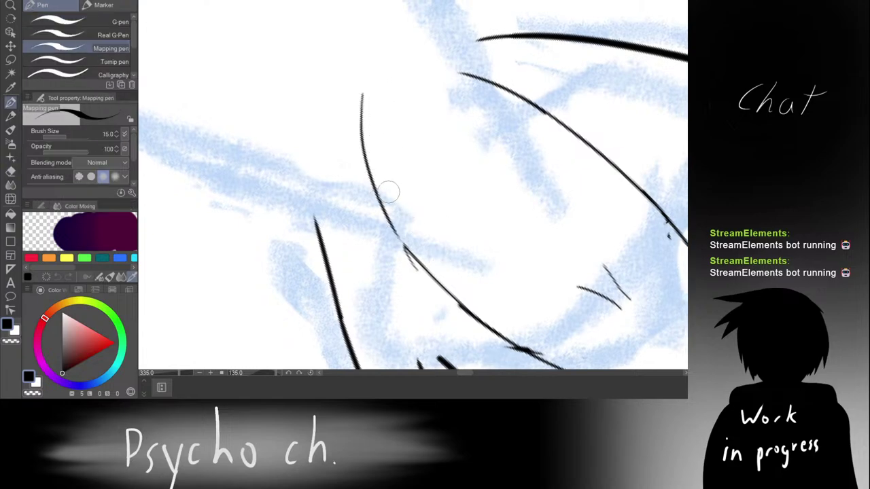
key("r")
mouse_move(447, 68)
left_mouse_down()
mouse_move(315, 96)
mouse_move(267, 193)
left_mouse_up()
key("p")
key("ctrl+z")
mouse_move(294, 151)
left_mouse_down()
mouse_move(326, 243)
mouse_move(363, 254)
left_mouse_up()
Step: Clean up the ends of the oval's lower curves and ink a short stroke closing the gap between them
key("e")
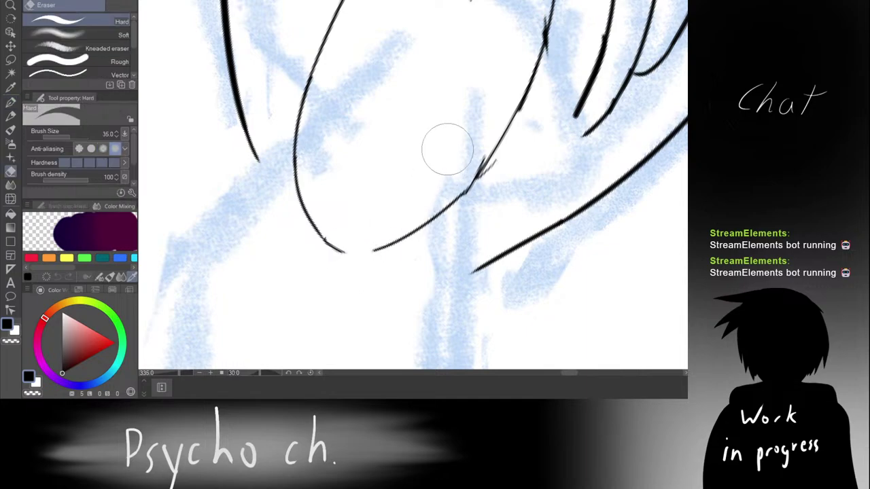
key("r")
left_click_drag(444, 122, 344, 154)
left_click_drag(430, 188, 360, 93)
scroll(394, 125, "up", 2)
key("p")
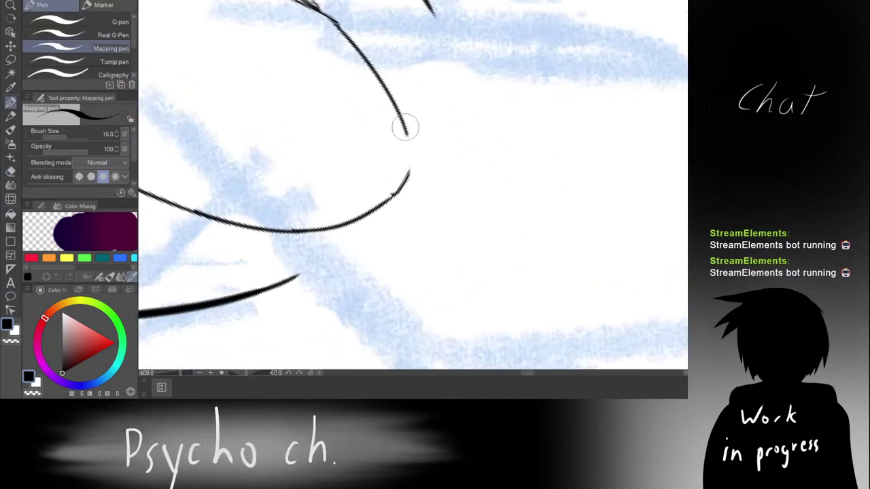
left_click_drag(405, 127, 410, 172)
Step: Examine the closed oval in the raised hand, both against the whole figure and up close
scroll(416, 127, "down", 10)
key("r")
mouse_move(390, 68)
left_mouse_down()
mouse_move(469, 44)
mouse_move(556, 77)
left_mouse_up()
key("p")
scroll(532, 82, "down", 5)
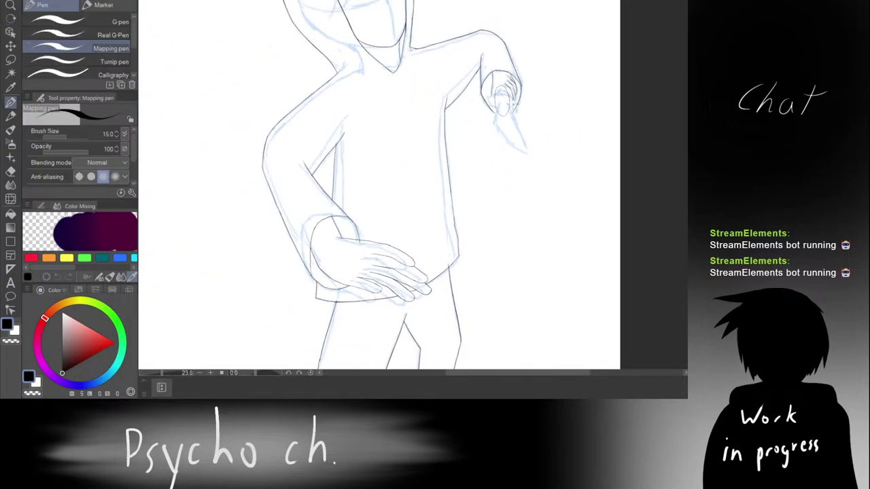
left_click_drag(513, 104, 547, 90)
left_click_drag(495, 88, 446, 74)
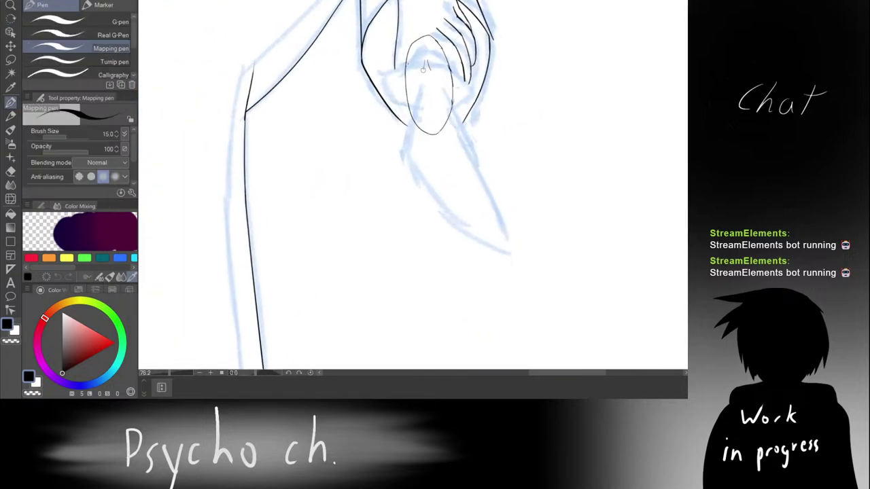
scroll(459, 101, "up", 5)
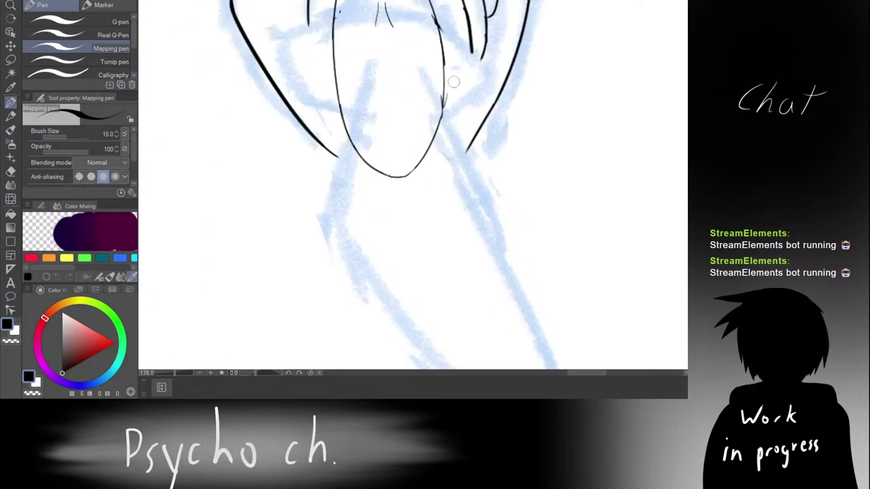
key("p")
key("p")
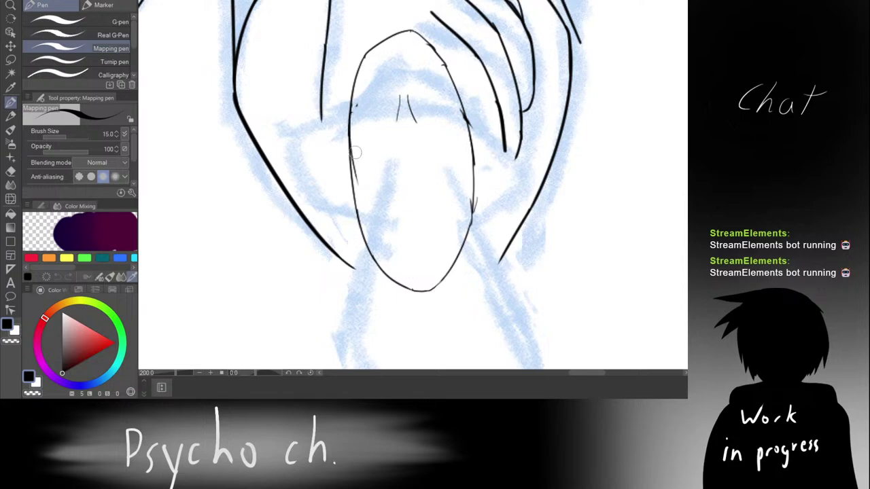
left_click_drag(354, 106, 368, 226)
key("ctrl+z")
left_click_drag(353, 114, 359, 221)
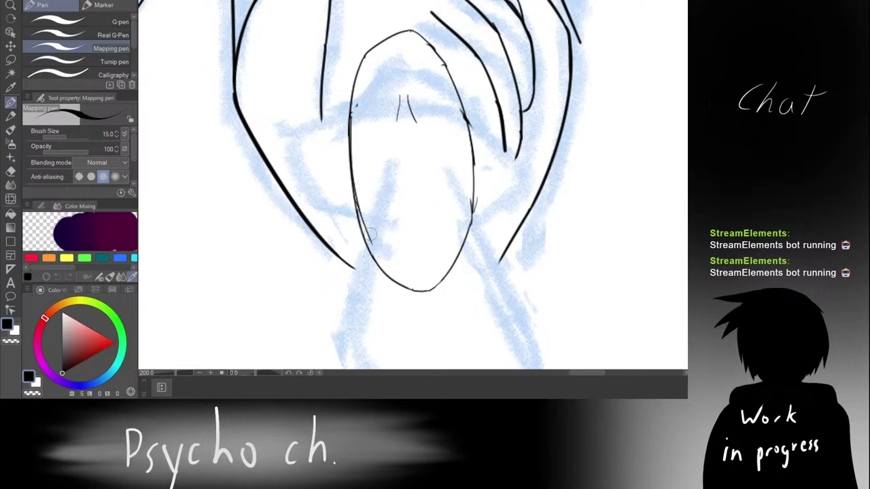
key("ctrl+z")
left_click_drag(355, 112, 357, 91)
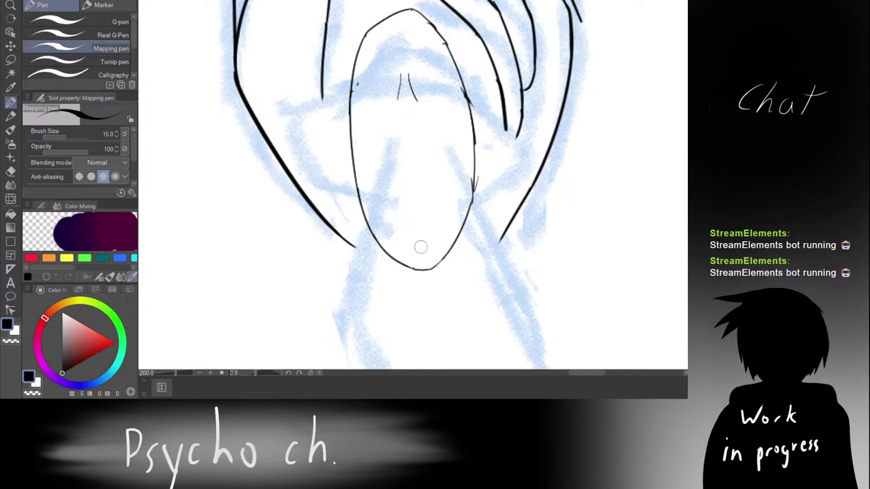
mouse_move(387, 130)
left_mouse_down()
mouse_move(372, 212)
mouse_move(399, 121)
mouse_move(364, 191)
mouse_move(369, 238)
left_mouse_up()
key("ctrl+z")
key("ctrl+z")
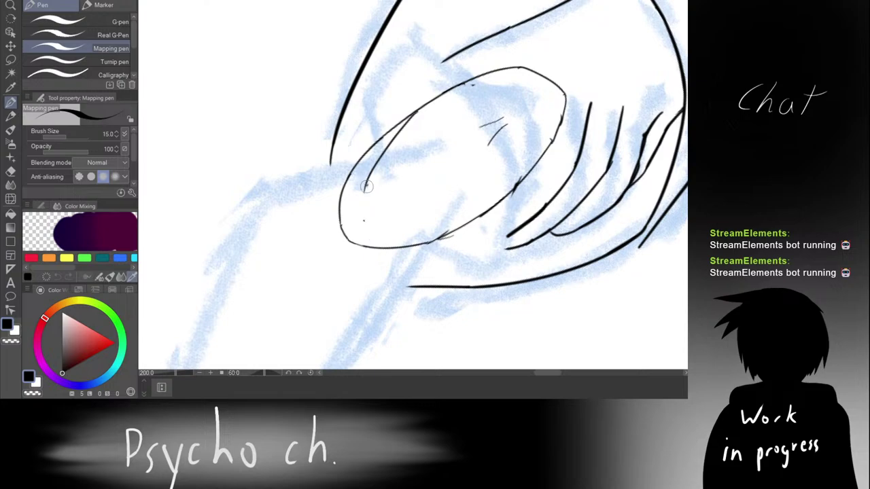
Step: Ink an inner curve branching off the oval's thumb side and running down to its narrow lower end
left_click_drag(366, 188, 378, 247)
key("ctrl+z")
mouse_move(365, 189)
left_mouse_down()
mouse_move(378, 252)
mouse_move(372, 145)
left_mouse_up()
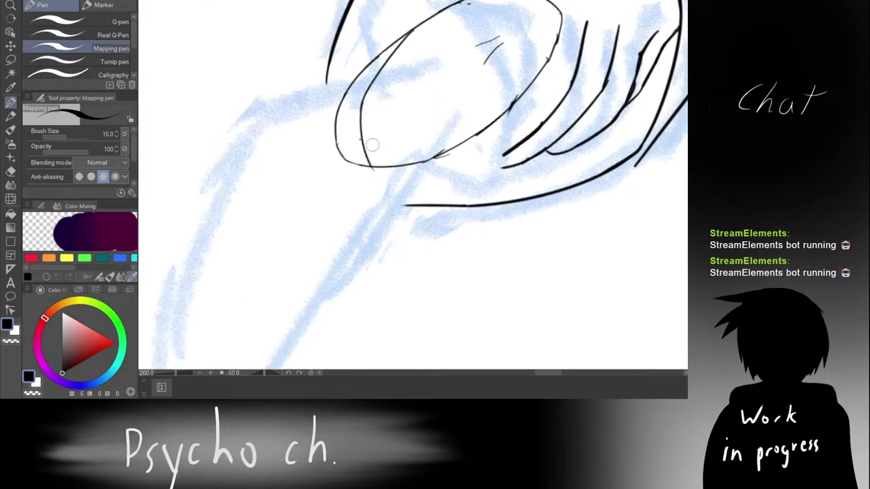
Step: Erase the inner curve's overshooting tail and the piece of outline it crosses at the oval's narrow end
key("shift+space")
scroll(382, 153, "up", 5)
key("shift+space")
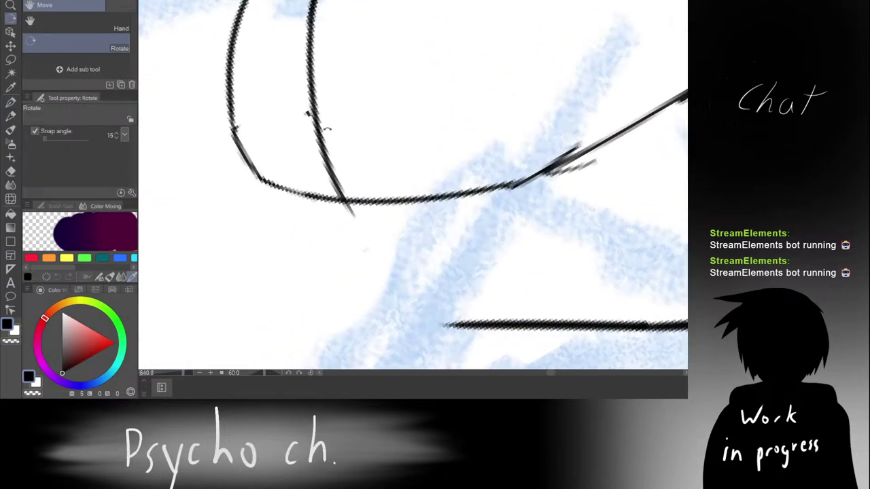
key("e")
left_click_drag(340, 155, 315, 136)
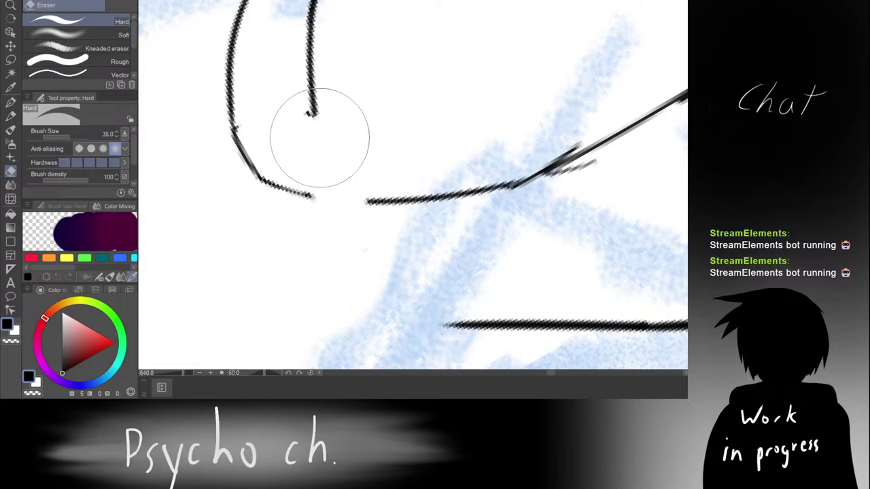
Step: Erase the rough overlapping stroke marks along the middle of the oval's finger side
key("shift+space")
left_click_drag(365, 66, 603, 132)
scroll(492, 180, "down", 6)
key("p")
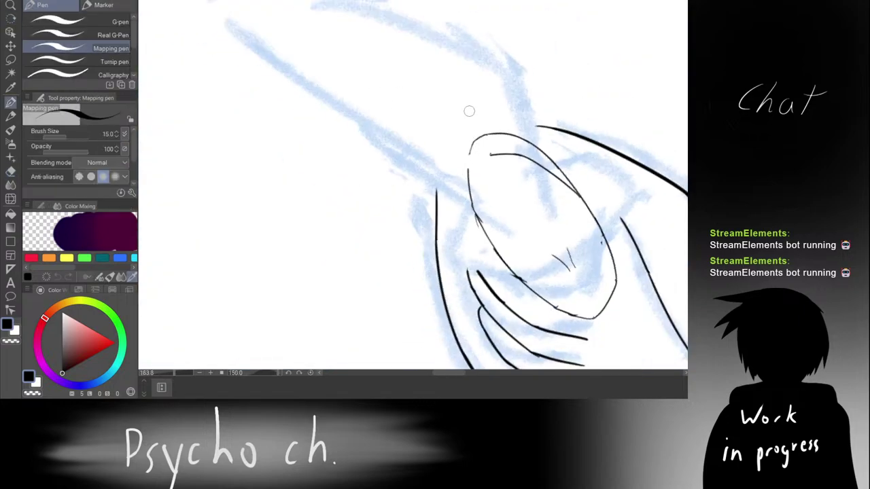
key("shift+space")
left_click_drag(460, 105, 545, 107)
left_click_drag(499, 147, 466, 95)
scroll(442, 108, "up", 4)
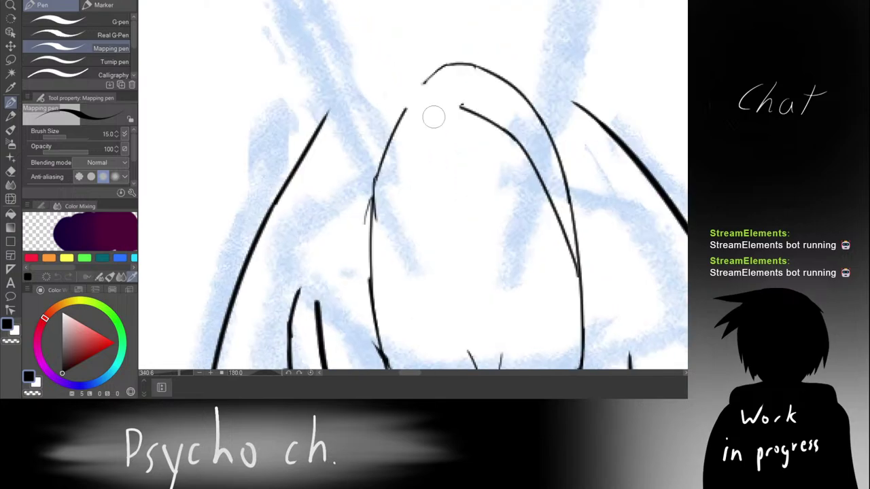
left_click_drag(381, 199, 400, 111)
scroll(414, 137, "up", 1)
left_click_drag(387, 237, 376, 107)
key("e")
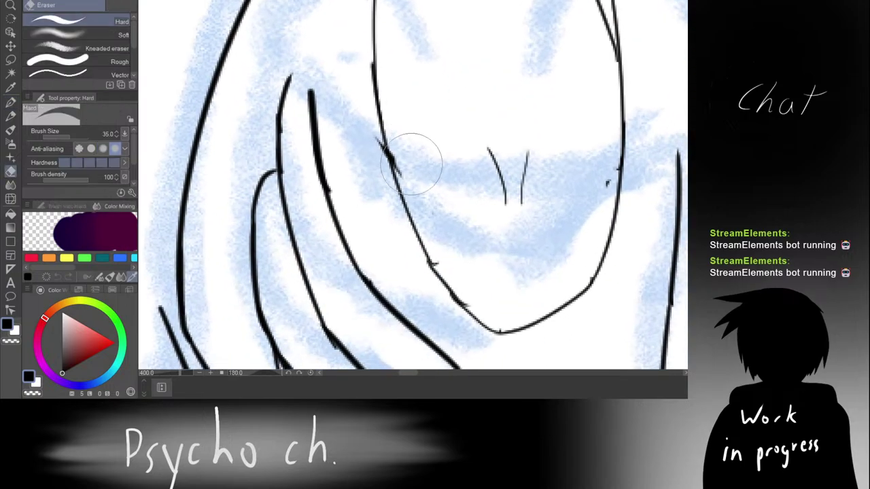
mouse_move(411, 165)
left_mouse_down()
mouse_move(408, 150)
mouse_move(417, 156)
left_mouse_up()
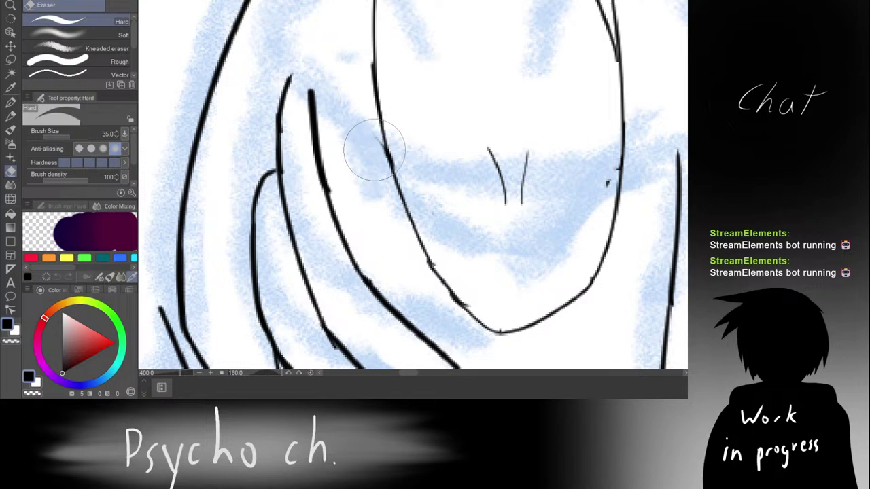
left_click_drag(375, 149, 374, 155)
Step: Erase the lower section of the oval's finger side, from the narrow end back toward the fingers
left_click_drag(364, 77, 369, 237)
key("p")
left_click_drag(409, 180, 397, 233)
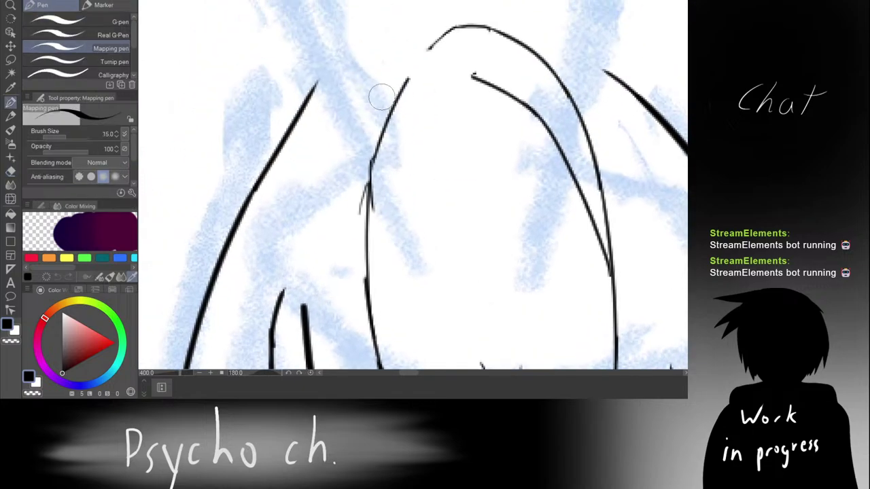
key("e")
mouse_move(382, 97)
left_mouse_down()
mouse_move(388, 116)
mouse_move(363, 184)
mouse_move(379, 194)
left_mouse_up()
key("p")
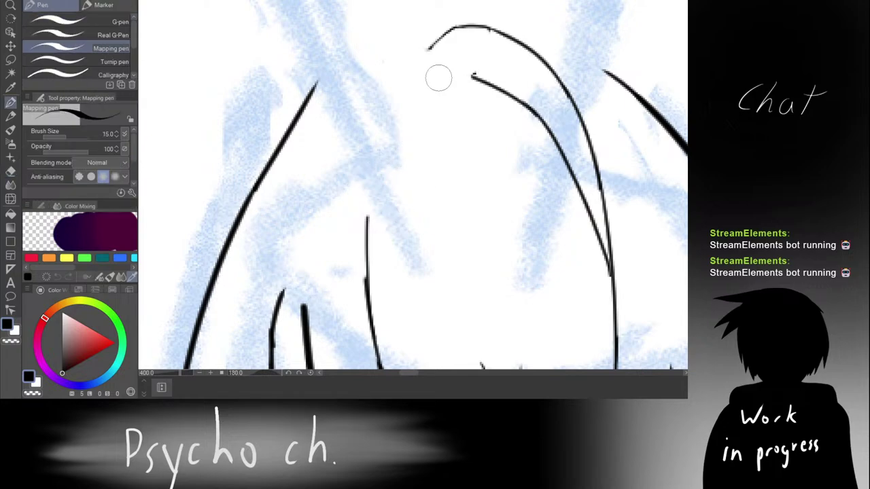
key("ctrl+z")
mouse_move(472, 76)
left_mouse_down()
mouse_move(396, 195)
mouse_move(400, 110)
mouse_move(374, 166)
left_mouse_up()
key("ctrl+z")
key("ctrl+z")
key("e")
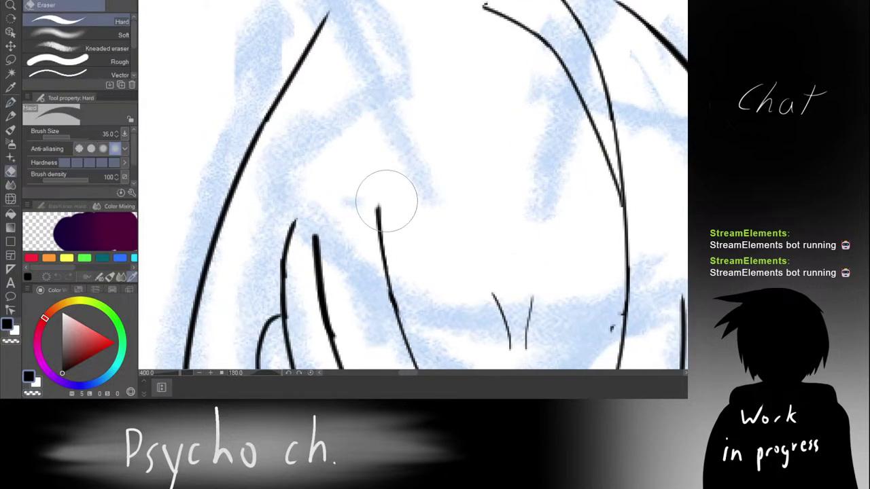
Step: Re-ink the oval's finger side as a smoother, shorter curve and join it to the end of the inner curve
key("p")
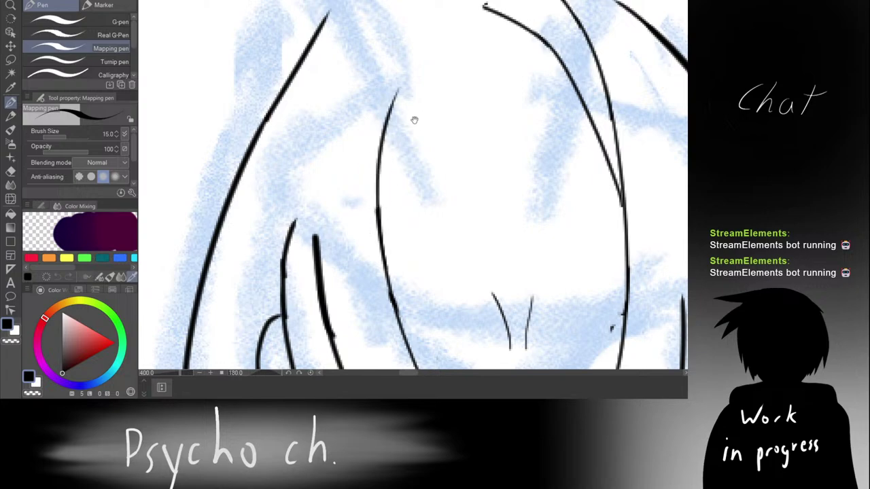
left_click_drag(415, 121, 372, 235)
left_click_drag(391, 160, 462, 62)
key("ctrl+z")
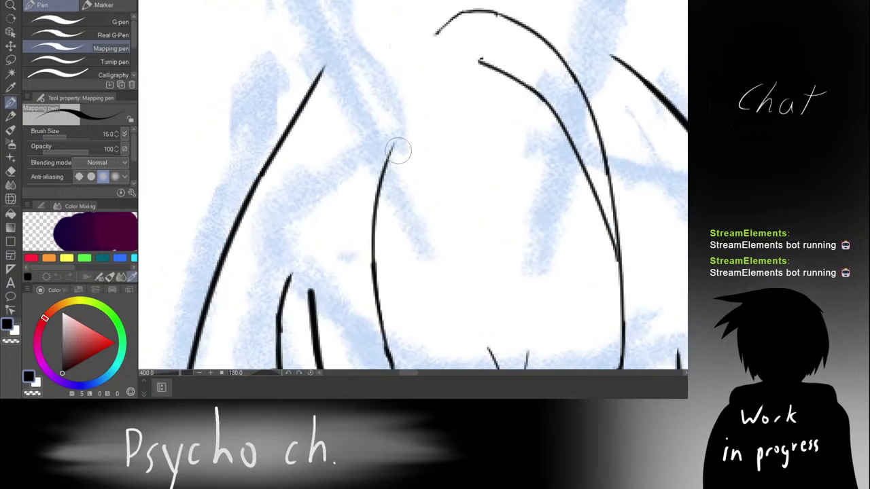
left_click_drag(397, 149, 478, 61)
scroll(490, 68, "down", 5)
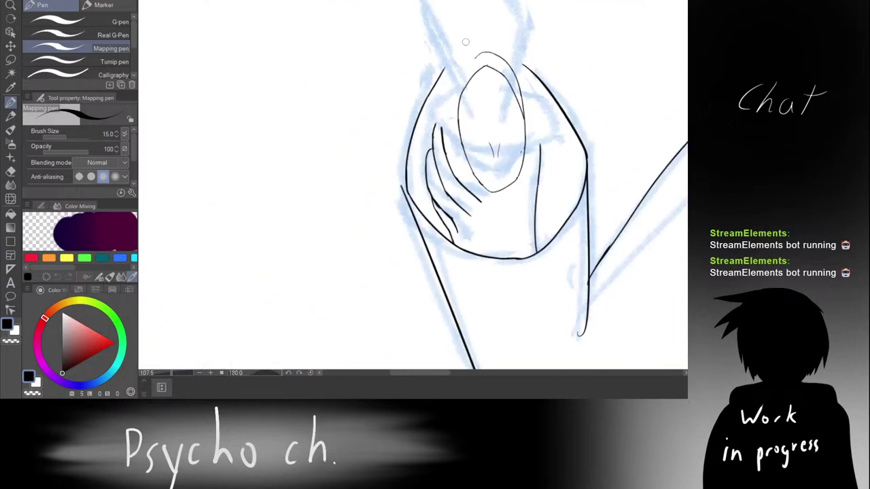
Step: Examine the reshaped oval in the raised hand, both against the arm and knife sketch and up close
key("shift+space")
left_click_drag(466, 41, 294, 283)
scroll(422, 102, "down", 3)
key("shift+space")
left_click_drag(457, 91, 408, 78)
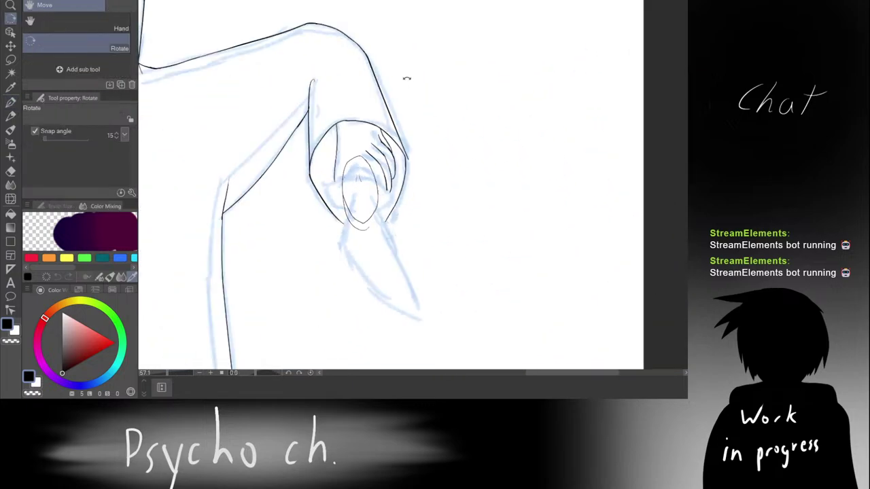
scroll(424, 115, "down", 4)
scroll(407, 148, "up", 5)
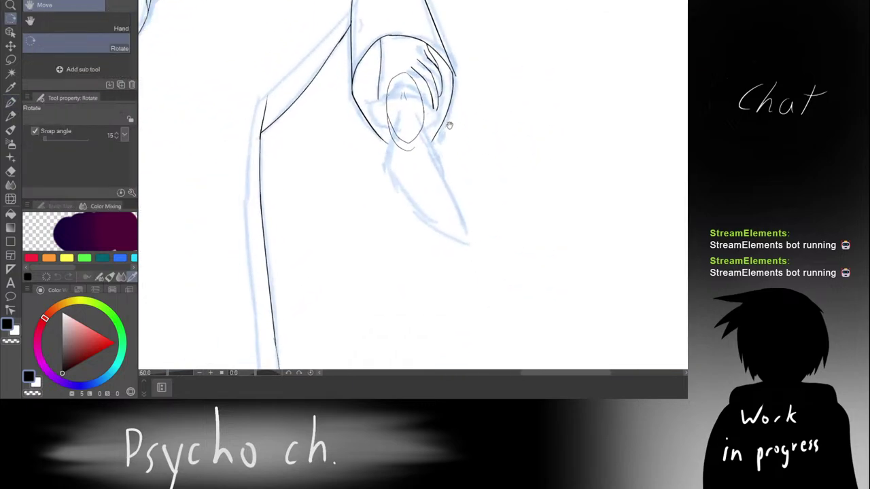
scroll(430, 165, "up", 5)
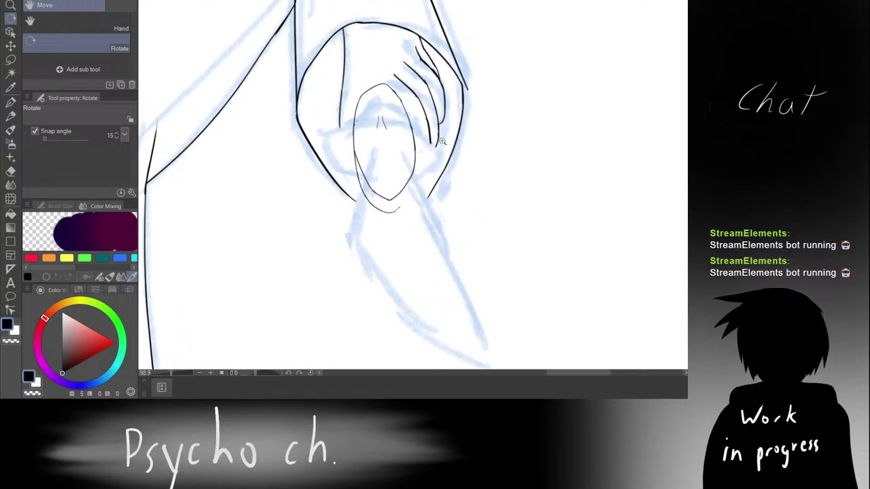
Step: Ink the short upper part of an inner curve branching off the oval's finger side
key("p")
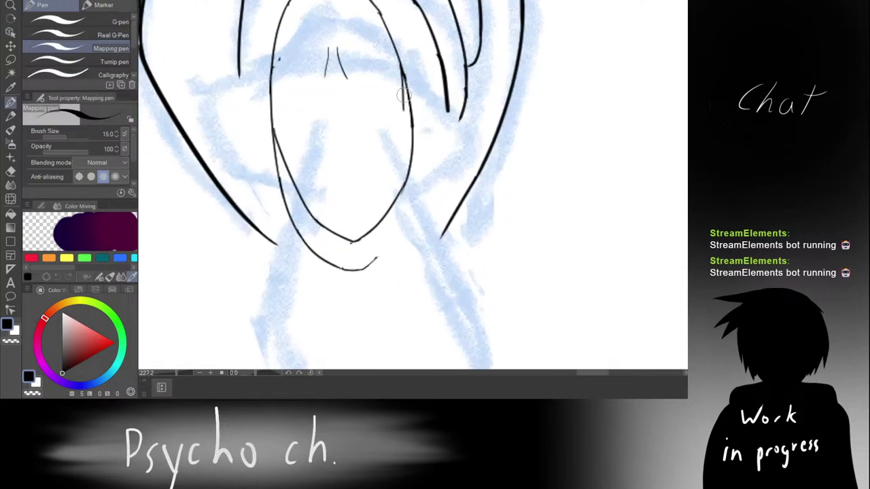
left_click_drag(405, 127, 387, 196)
key("ctrl+z")
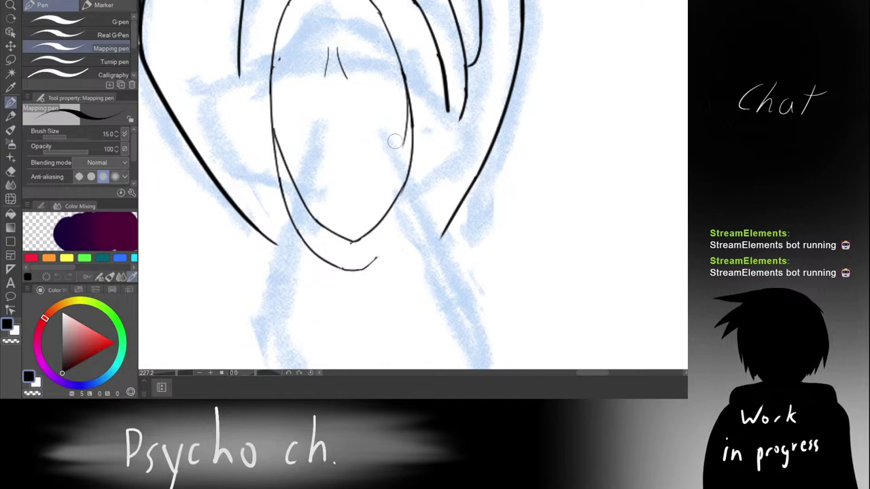
mouse_move(407, 135)
left_mouse_down()
mouse_move(400, 163)
mouse_move(370, 224)
left_mouse_up()
key("ctrl+z")
key("ctrl+z")
key("ctrl+z")
left_click_drag(407, 134, 390, 174)
key("ctrl+z")
left_click_drag(407, 129, 388, 187)
key("h")
mouse_move(401, 154)
left_mouse_down()
mouse_move(293, 129)
mouse_move(312, 117)
mouse_move(330, 167)
left_mouse_up()
key("ctrl+z")
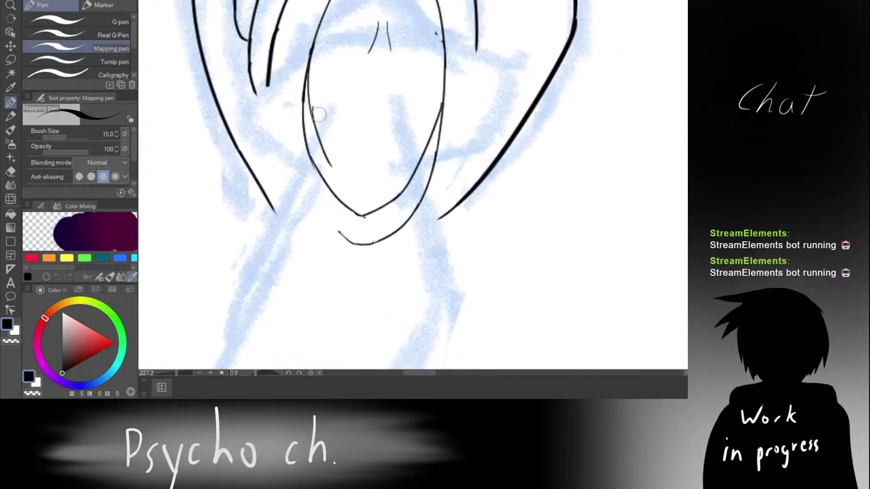
key("ctrl+z")
left_click_drag(310, 106, 355, 211)
key("ctrl+z")
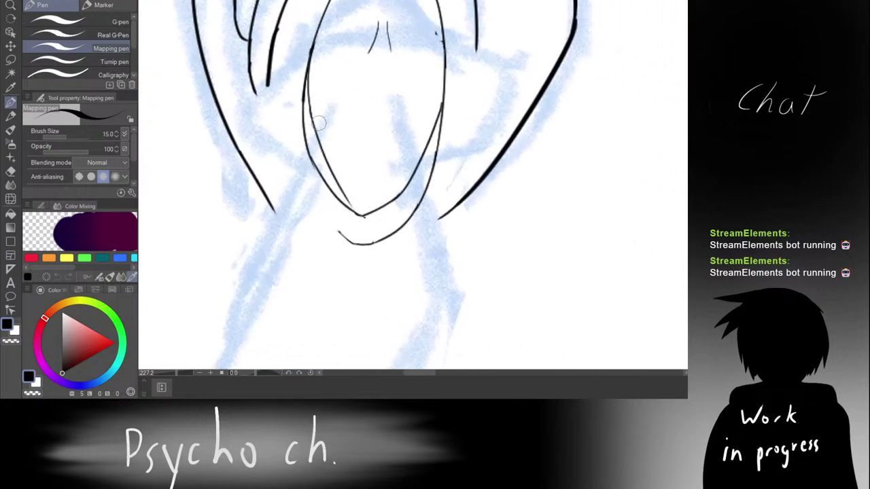
key("ctrl+z")
left_click_drag(310, 108, 344, 205)
key("ctrl+z")
left_click_drag(312, 111, 363, 217)
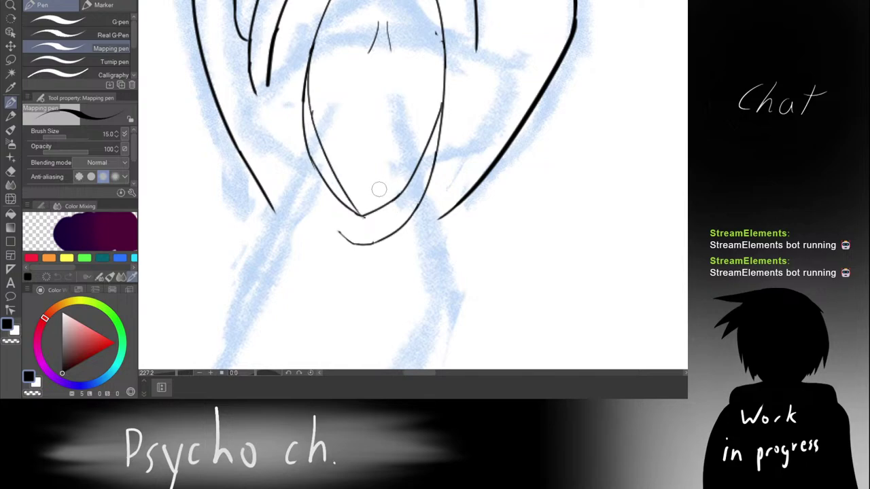
key("ctrl+z")
left_click_drag(310, 106, 350, 196)
key("ctrl+z")
left_click_drag(309, 102, 327, 166)
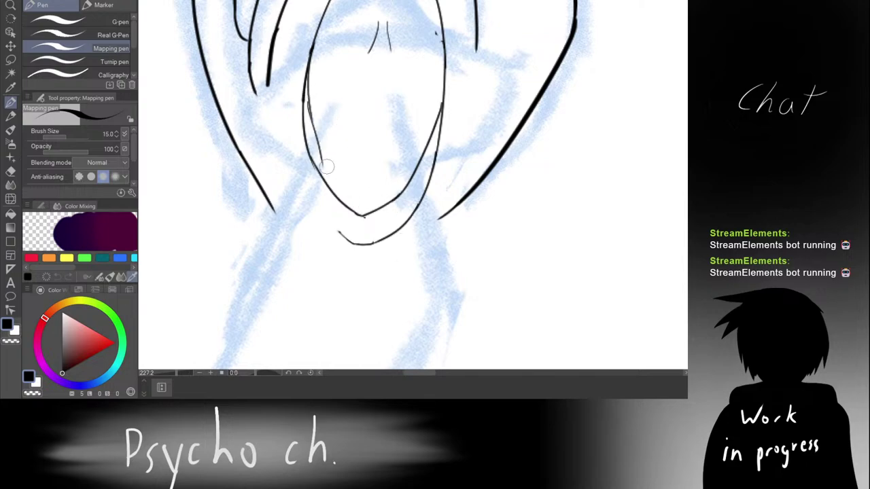
key("ctrl+z")
key("ctrl+z")
mouse_move(312, 104)
left_mouse_down()
mouse_move(346, 196)
mouse_move(322, 142)
mouse_move(328, 184)
left_mouse_up()
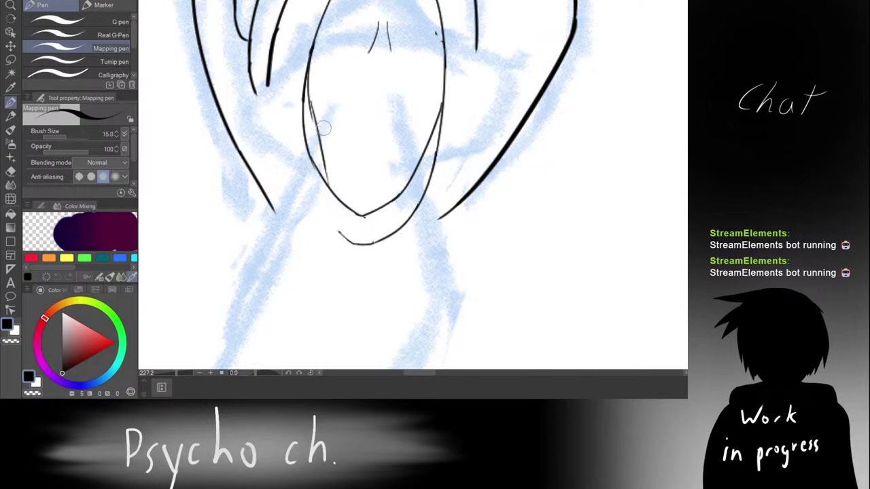
key("ctrl+z")
Step: Ink the inner curve on the finger side between the oval's lower tip and the short stroke already started
left_click_drag(324, 129, 301, 127)
key("r")
left_click_drag(296, 78, 347, 85)
scroll(344, 103, "up", 2)
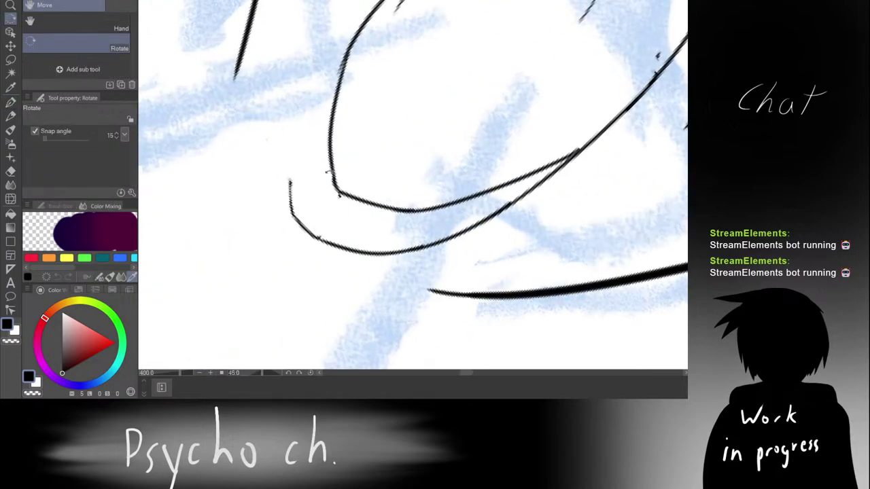
key("p")
left_click_drag(339, 160, 330, 198)
left_click_drag(330, 231, 369, 88)
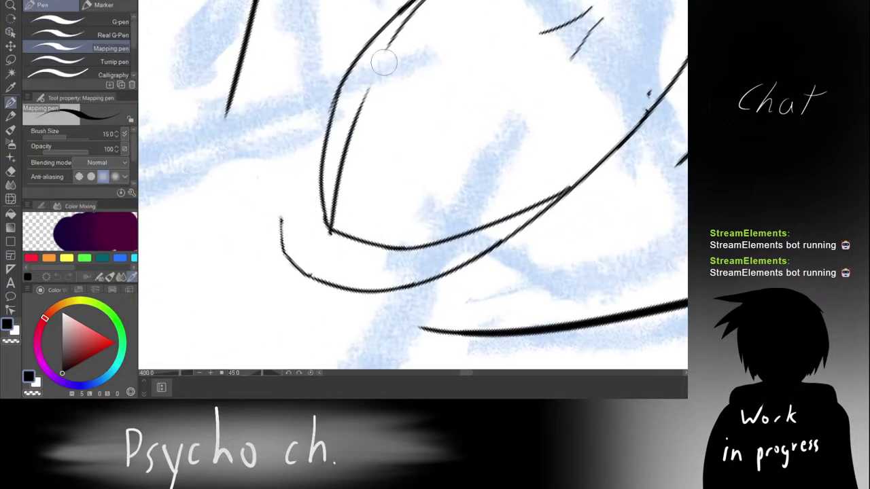
key("ctrl+z")
left_click_drag(396, 35, 351, 132)
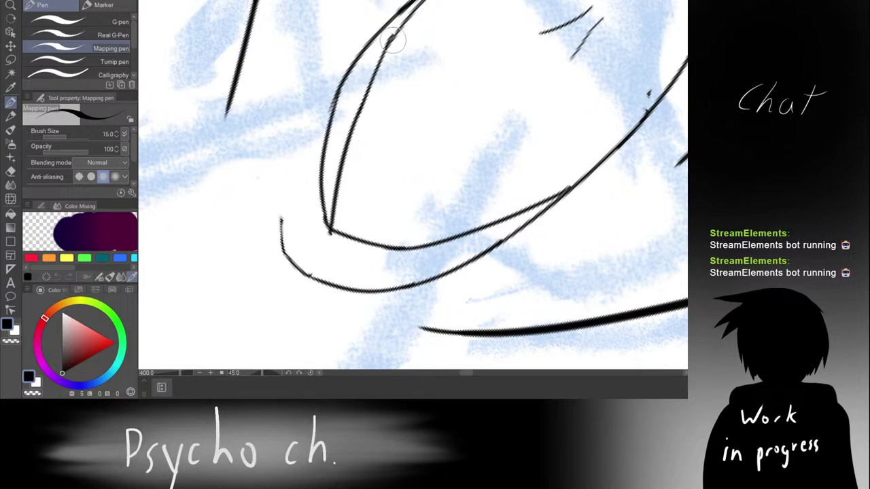
key("ctrl+z")
left_click_drag(396, 29, 362, 113)
scroll(387, 69, "down", 4)
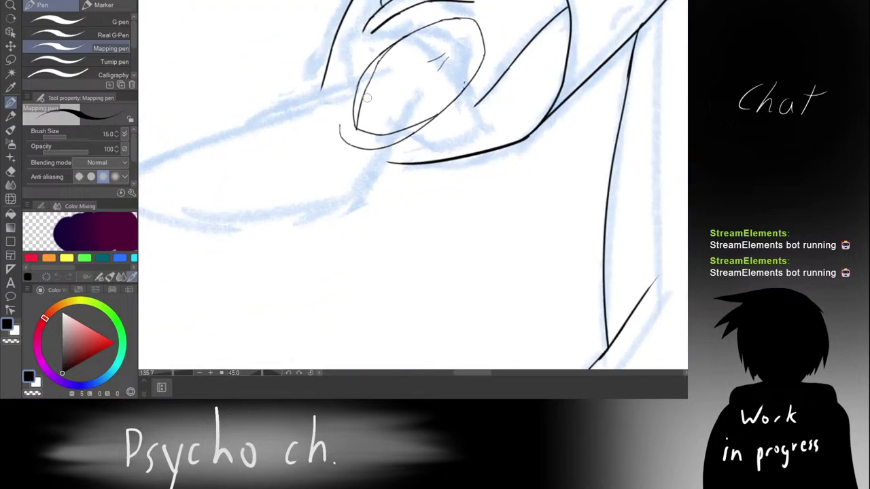
Step: Erase the pointed tip where the curves meet and the lower part of the finger-side inner curve
scroll(369, 110, "up", 2)
key("e")
mouse_move(352, 146)
left_mouse_down()
mouse_move(334, 149)
mouse_move(346, 144)
left_mouse_up()
key("p")
scroll(371, 115, "up", 1)
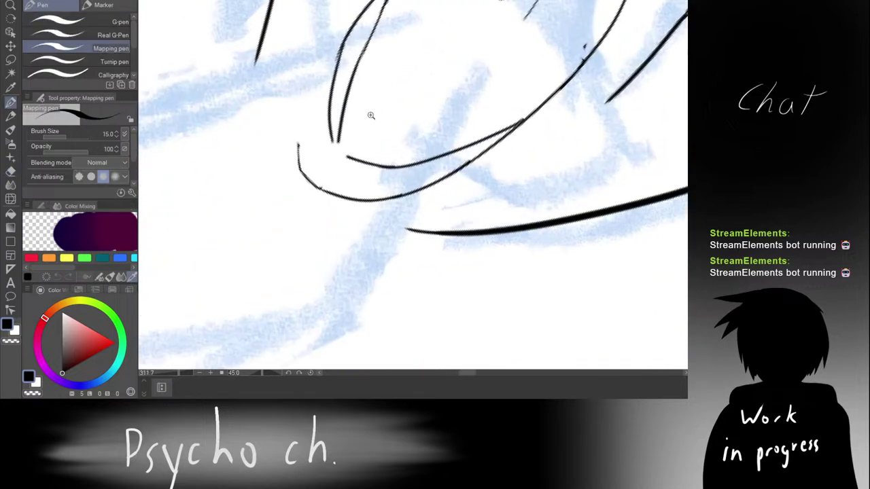
scroll(371, 116, "up", 1)
left_click_drag(312, 191, 335, 168)
key("e")
left_click_drag(375, 58, 355, 138)
Step: Re-ink the lower part of the finger-side inner curve with a rounded bend at its end, and check it against the arm
key("p")
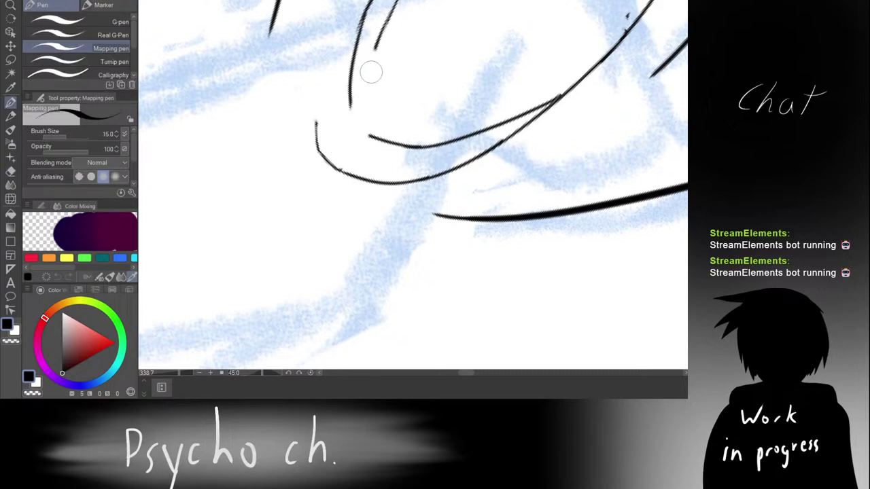
mouse_move(377, 50)
left_mouse_down()
mouse_move(361, 103)
mouse_move(359, 128)
mouse_move(368, 133)
mouse_move(527, 49)
left_mouse_up()
scroll(362, 101, "up", 2)
key("r")
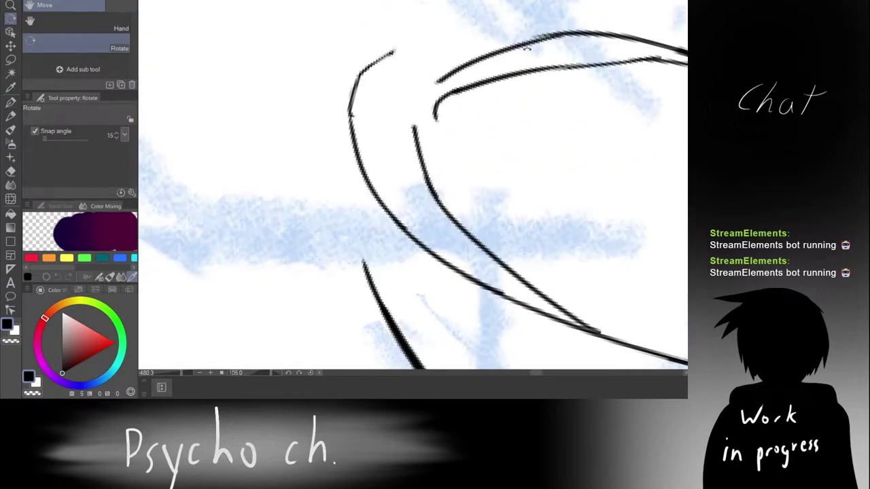
scroll(526, 49, "down", 10)
left_click_drag(466, 55, 590, 101)
left_click_drag(576, 160, 421, 65)
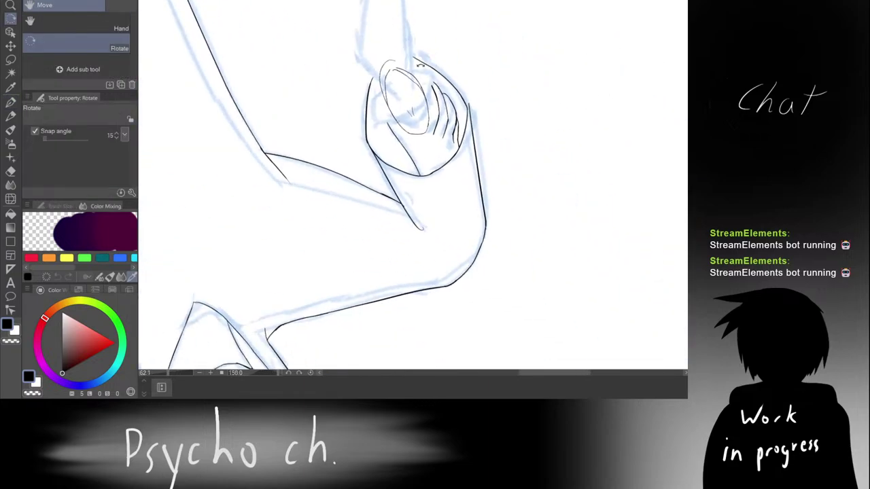
Step: Try to ink a new inner curve along the thumb side of the knife handle's oval
scroll(433, 68, "up", 3)
key("p")
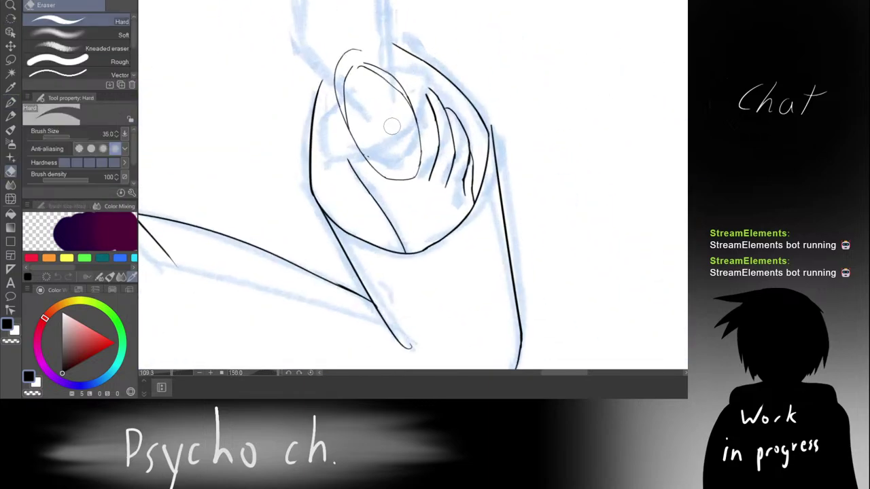
scroll(360, 69, "up", 2)
left_click_drag(349, 154, 333, 113)
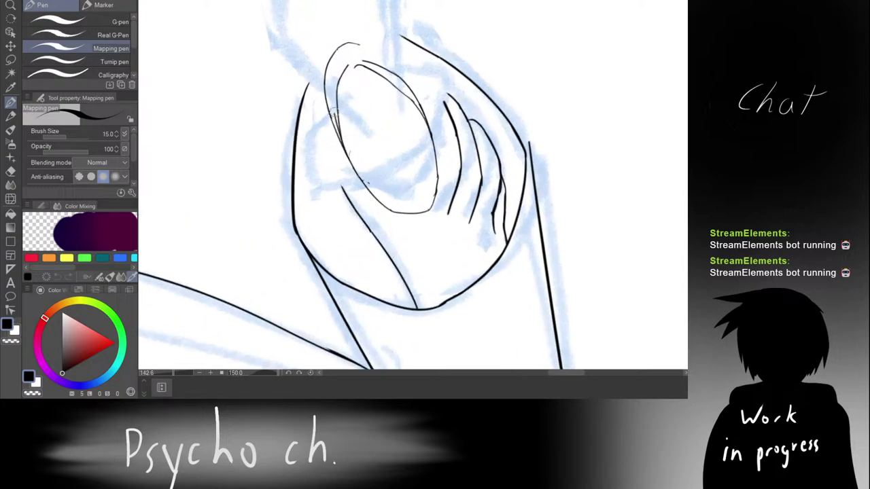
key("ctrl+z")
left_click_drag(348, 152, 341, 94)
key("ctrl+z")
left_click_drag(356, 65, 355, 134)
key("ctrl+z")
Step: Lasso the small hooked end of the finger-side inner curve, shift it toward the thumb-side curve, and clear the selection
scroll(345, 78, "up", 4)
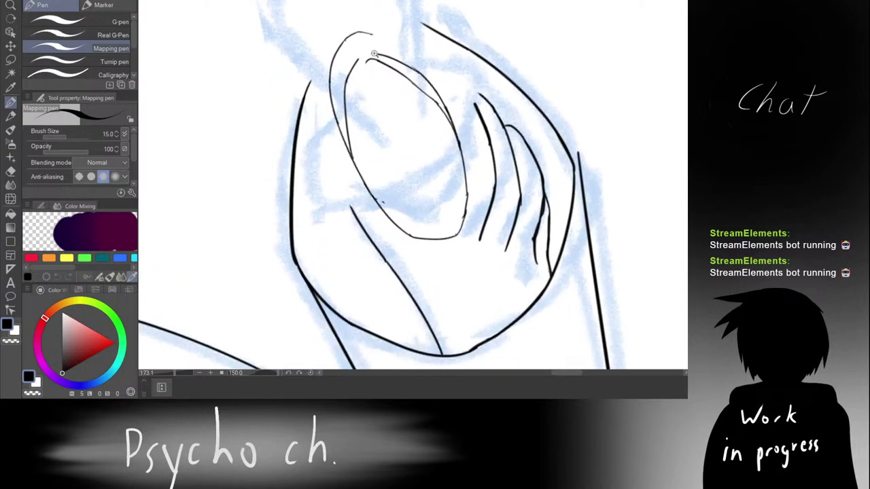
key("m")
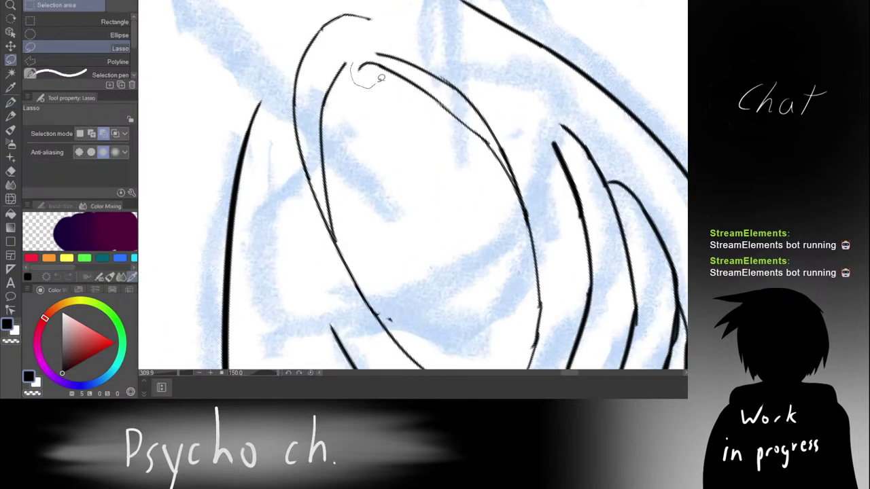
left_click_drag(384, 61, 370, 83)
left_click(402, 111)
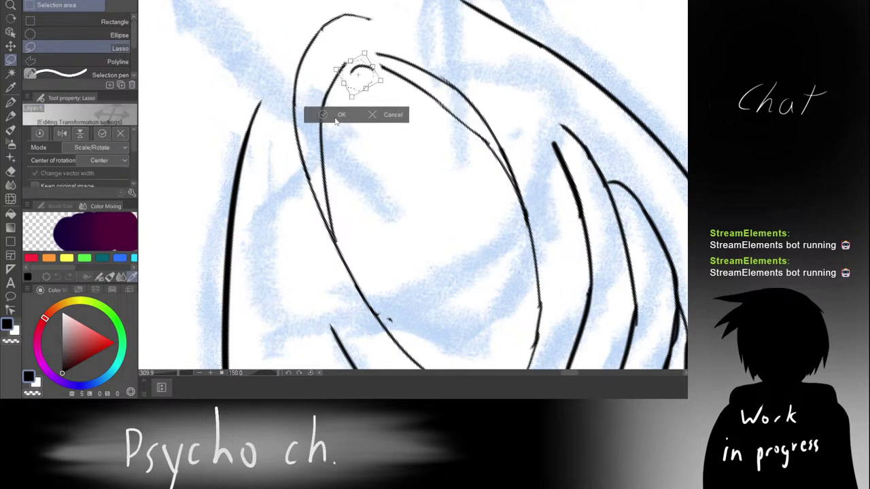
left_click(337, 117)
left_click(252, 113)
Step: Rotate the canvas and erase the stretch of the finger-side inner curve leading to the repositioned hook
key("shift+space")
mouse_move(322, 56)
left_mouse_down()
mouse_move(282, 60)
mouse_move(272, 227)
left_mouse_up()
left_click_drag(393, 142, 416, 129)
left_click_drag(411, 89, 483, 8)
key("e")
left_click_drag(429, 43, 346, 146)
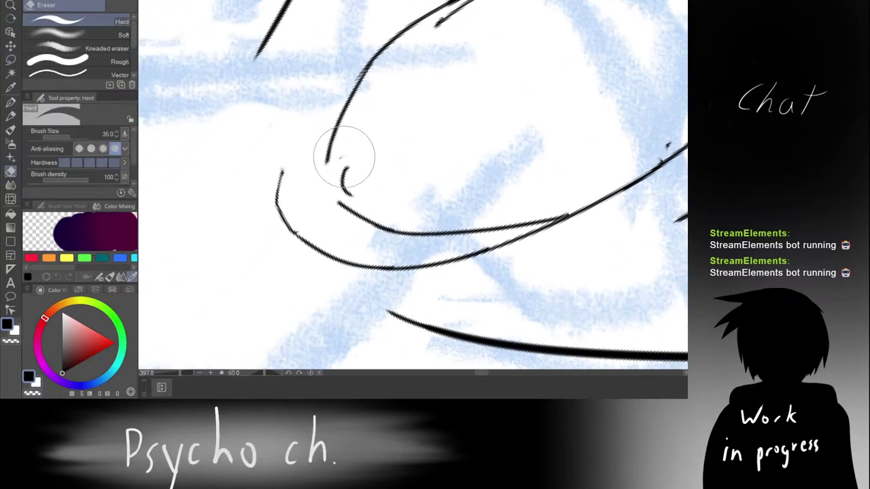
Step: Re-ink the erased stretch of the finger-side inner curve in a smooth arc that joins the repositioned hook
key("p")
left_click_drag(447, 22, 405, 91)
key("shift+space")
left_click_drag(431, 54, 434, 27)
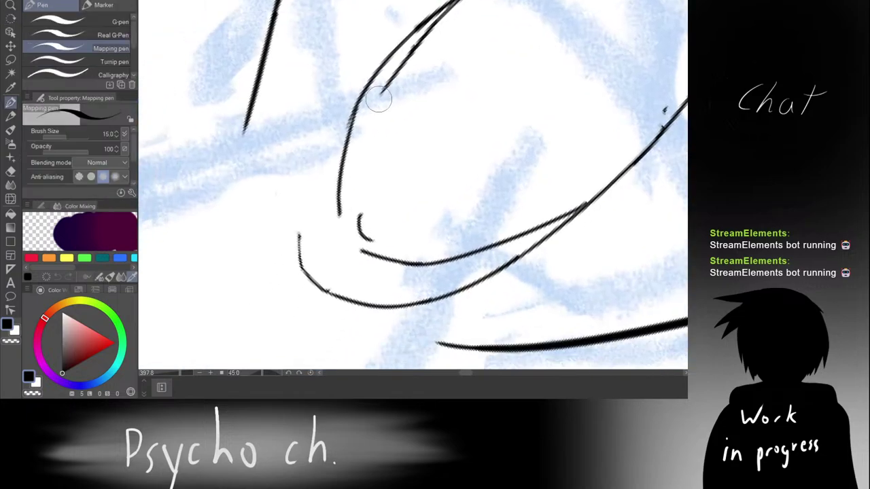
mouse_move(429, 22)
left_mouse_down()
mouse_move(398, 68)
mouse_move(369, 139)
mouse_move(367, 240)
left_mouse_up()
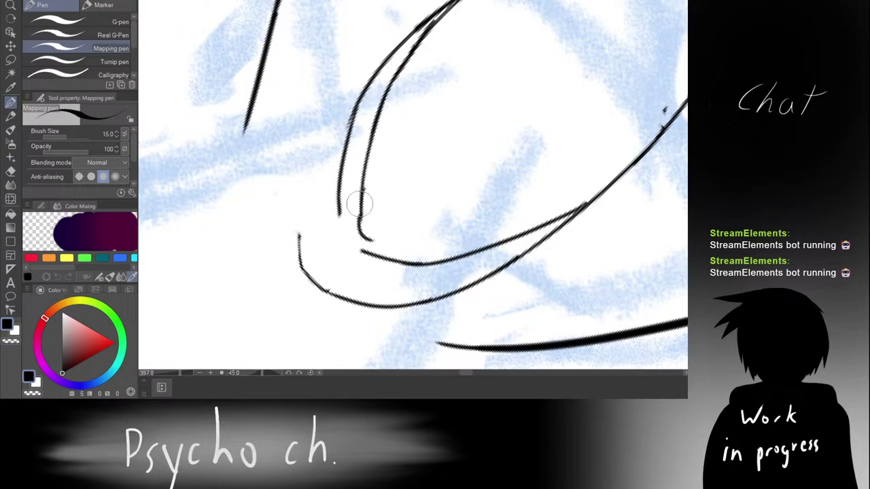
key("ctrl+space")
left_click_drag(412, 163, 347, 166)
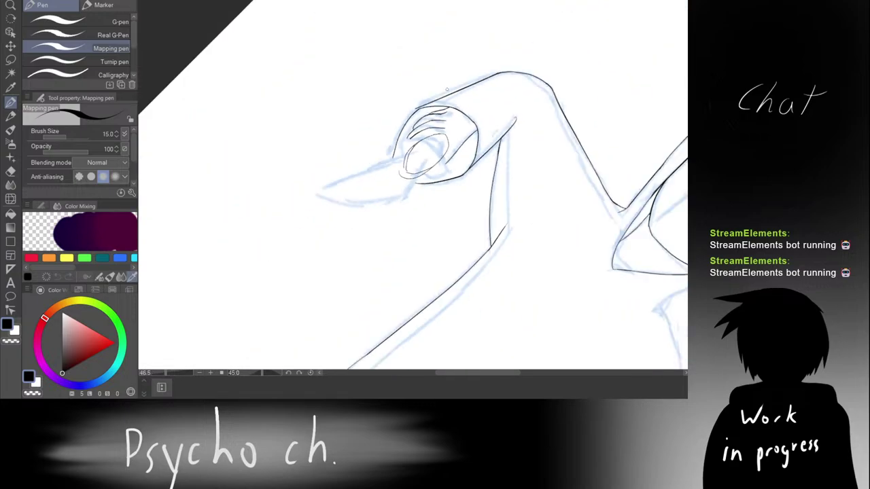
Step: Return the canvas to upright and try to re-ink the thumb-side curve near the oval's lower tip
key("r")
left_click_drag(454, 154, 427, 146)
key("ctrl+space")
key("shift+space")
key("ctrl+space")
scroll(411, 128, "up", 2)
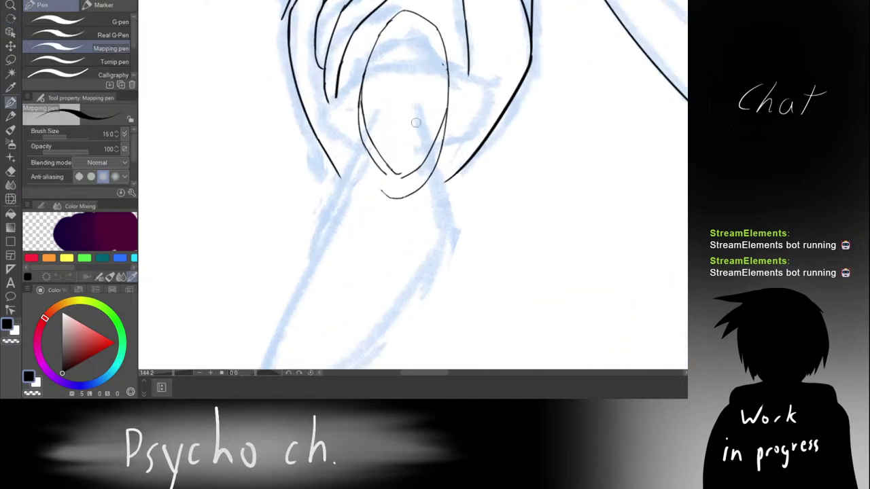
key("ctrl+z")
left_click_drag(398, 172, 430, 133)
key("ctrl+z")
key("ctrl+z")
left_click_drag(448, 100, 420, 156)
key("ctrl+z")
Step: Erase the oval's outer arc below the pointed tip and up its finger side
key("e")
mouse_move(408, 175)
left_mouse_down()
mouse_move(445, 129)
mouse_move(434, 148)
mouse_move(443, 145)
mouse_move(439, 156)
mouse_move(409, 194)
left_mouse_up()
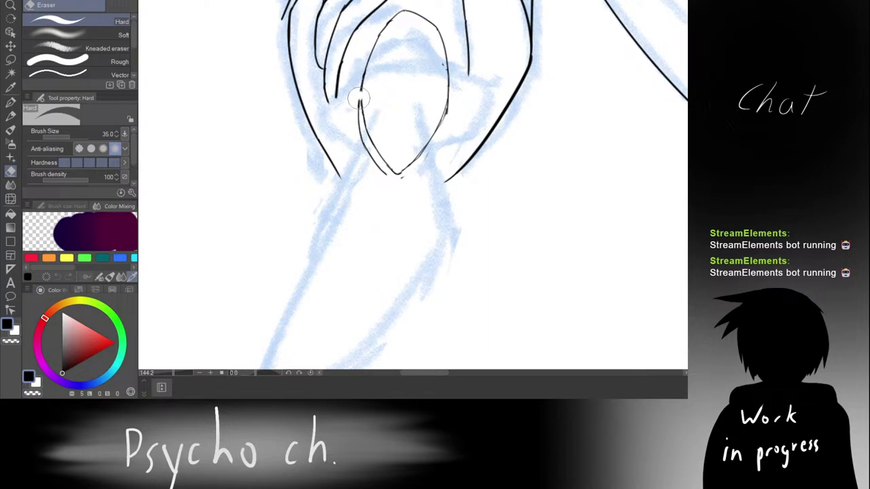
mouse_move(359, 100)
left_mouse_down()
mouse_move(360, 148)
mouse_move(352, 125)
mouse_move(391, 180)
left_mouse_up()
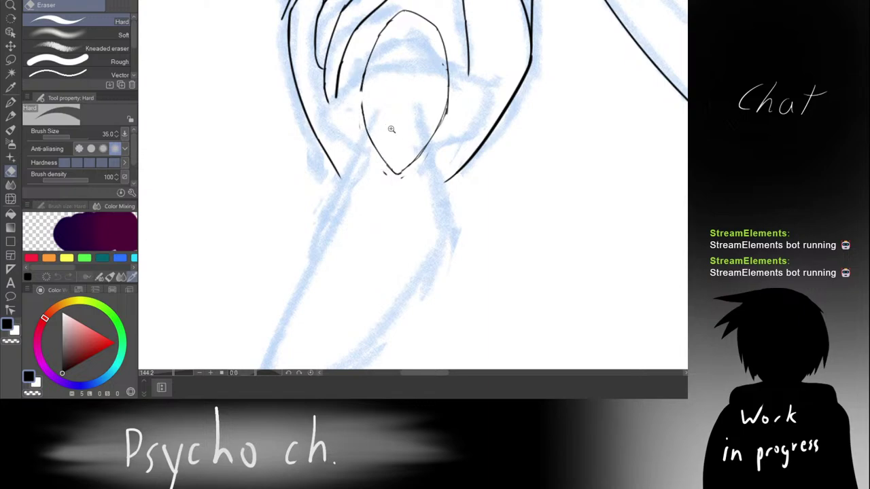
Step: Examine the pointed handle shape close up and against the whole figure
scroll(390, 129, "down", 5)
scroll(406, 109, "down", 3)
scroll(406, 105, "up", 3)
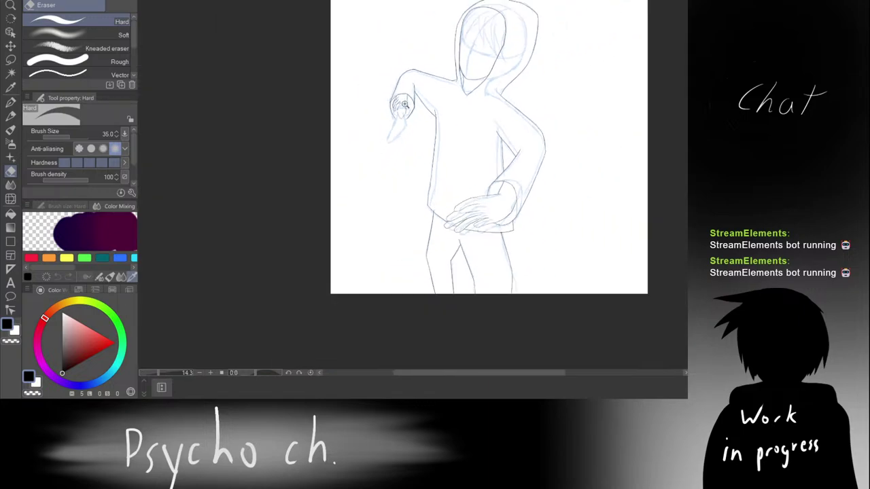
scroll(404, 96, "down", 1)
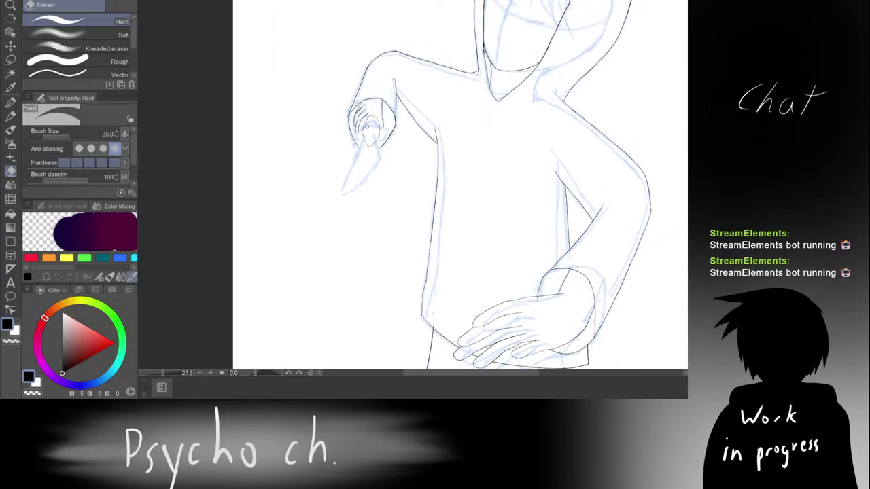
scroll(390, 112, "up", 3)
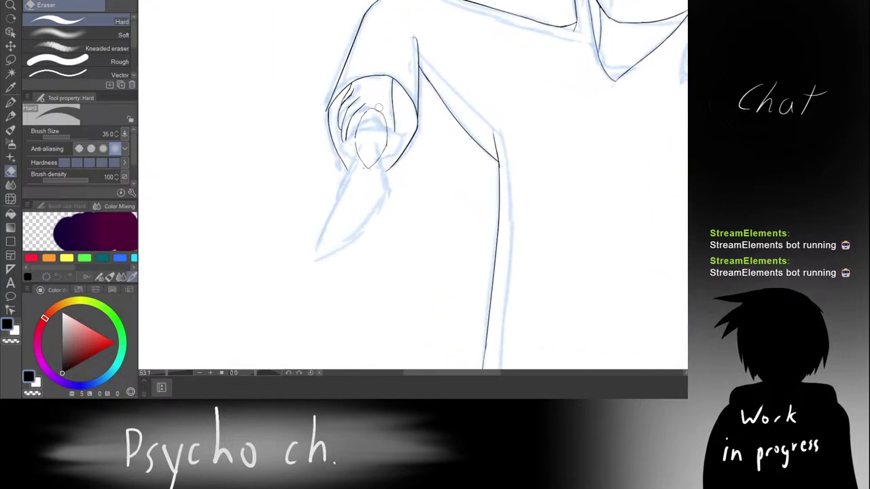
scroll(372, 128, "up", 4)
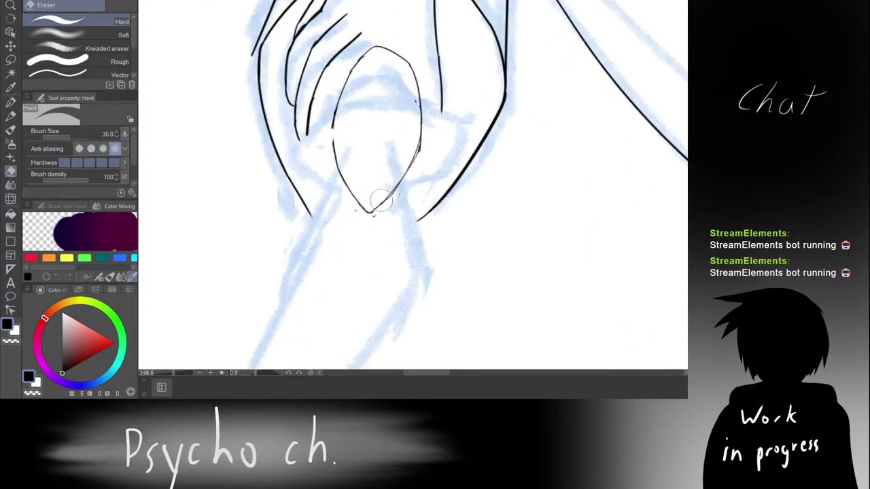
key("p")
scroll(341, 127, "up", 1)
scroll(341, 127, "up", 1)
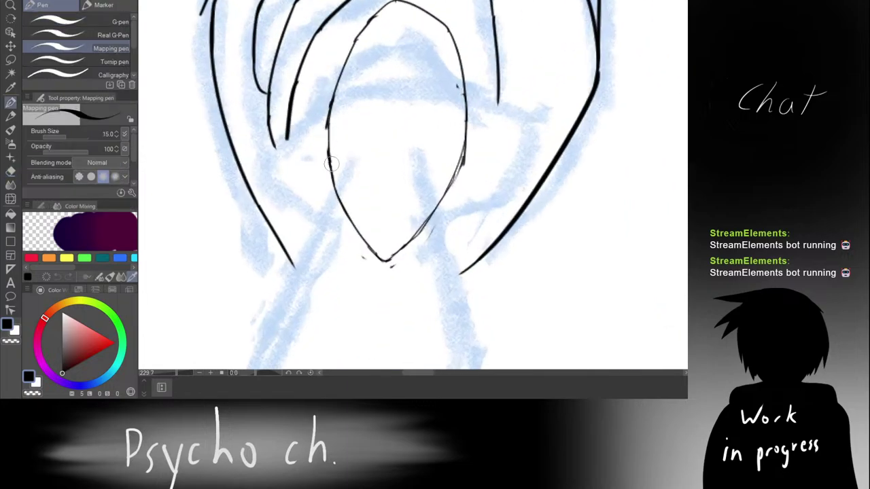
scroll(340, 146, "down", 10)
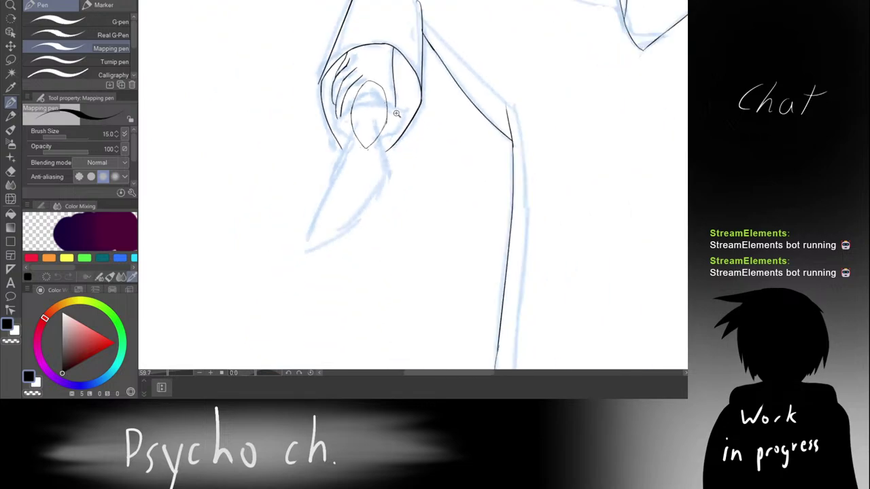
scroll(398, 102, "up", 2)
key("e")
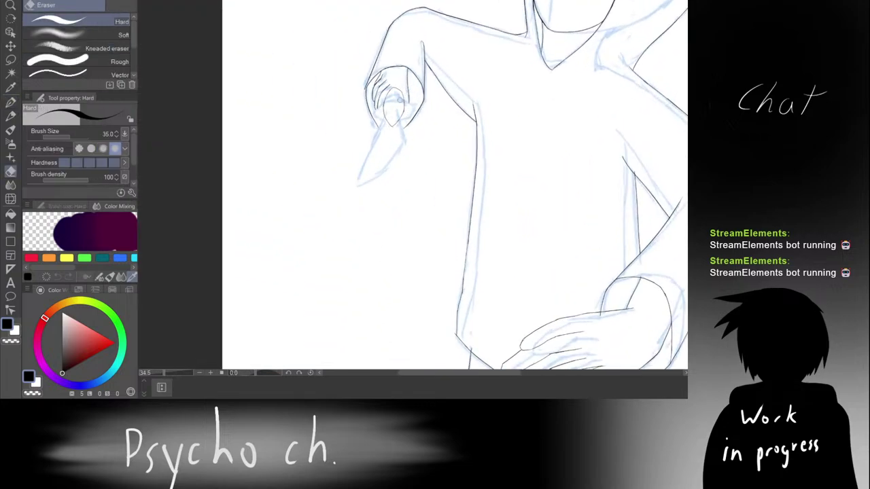
scroll(400, 99, "up", 1)
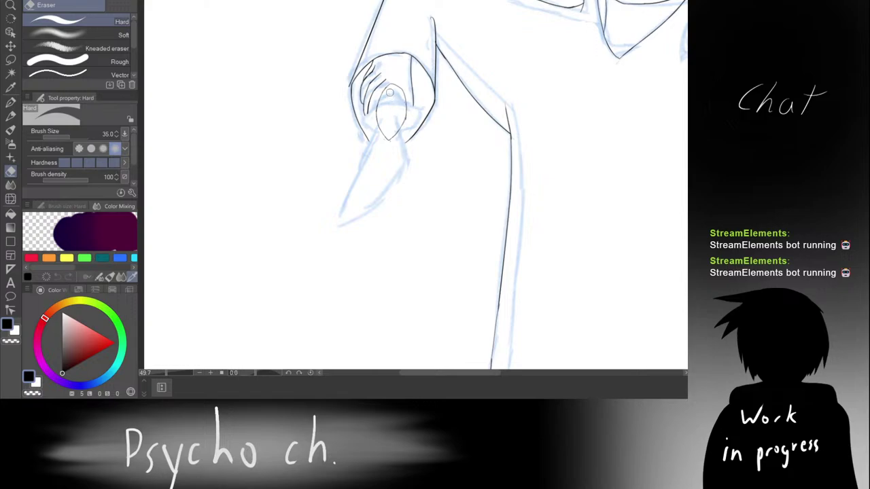
Step: Ink two thin curved lines inside the oval running down toward its pointed tip, mirroring the canvas to judge them
key("p")
scroll(390, 106, "up", 2)
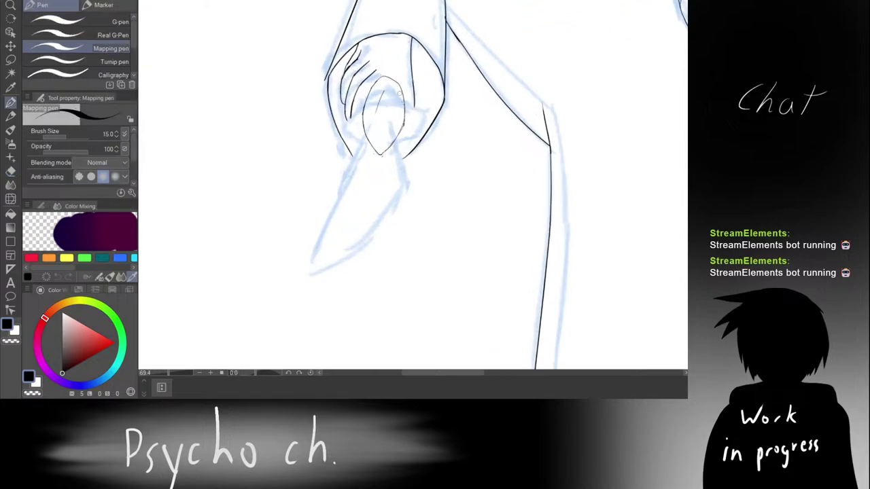
key("h")
left_click_drag(455, 87, 369, 102)
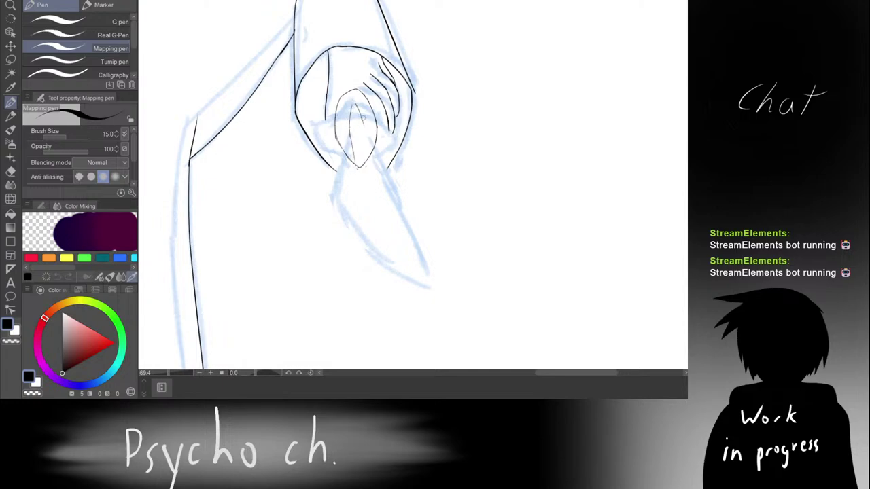
scroll(353, 110, "up", 1)
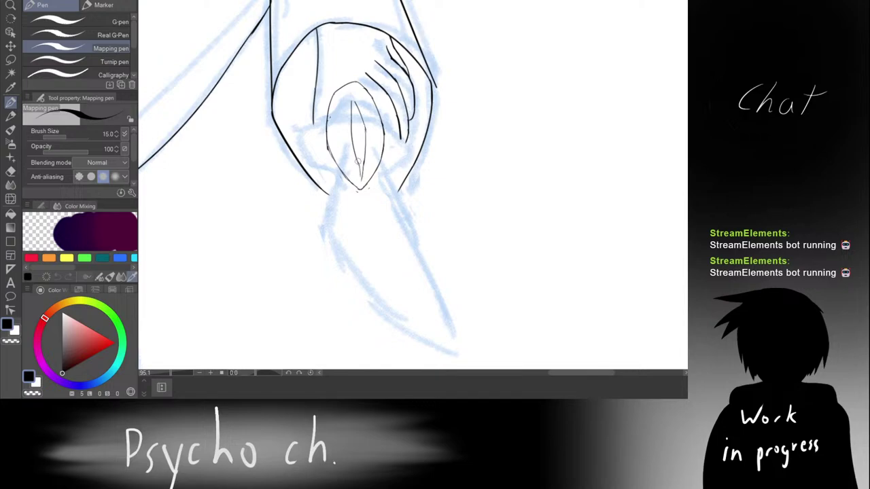
Step: Extend the finger-side inner line down past the oval's pointed tip and add a short third line on the thumb side
scroll(363, 157, "down", 5)
scroll(363, 150, "up", 5)
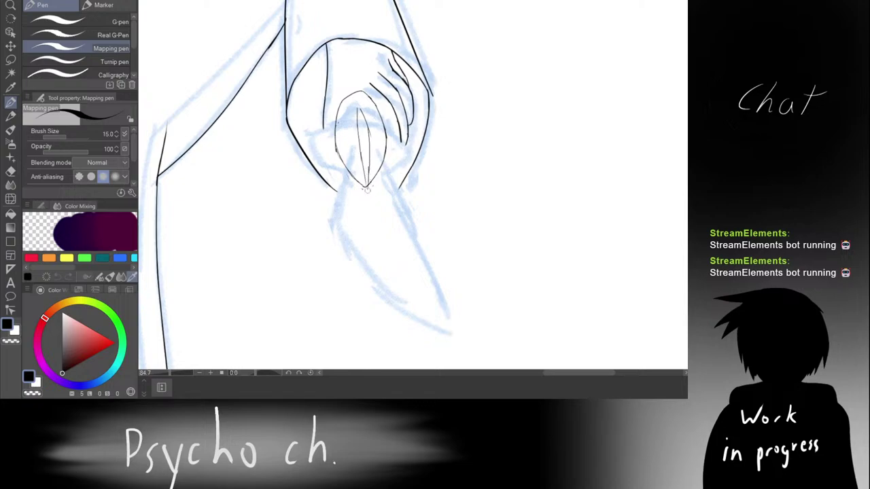
scroll(360, 149, "up", 2)
scroll(373, 181, "up", 8)
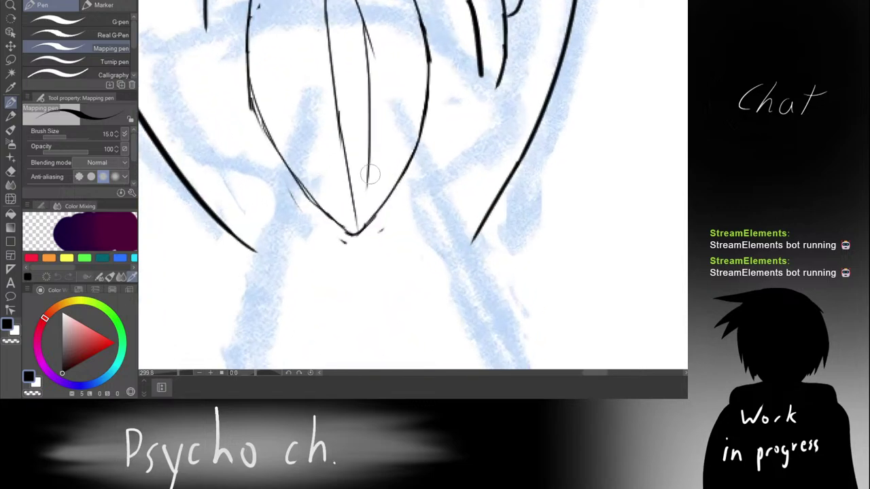
key("ctrl+z")
left_click_drag(369, 168, 364, 264)
left_click_drag(354, 211, 363, 258)
key("ctrl+z")
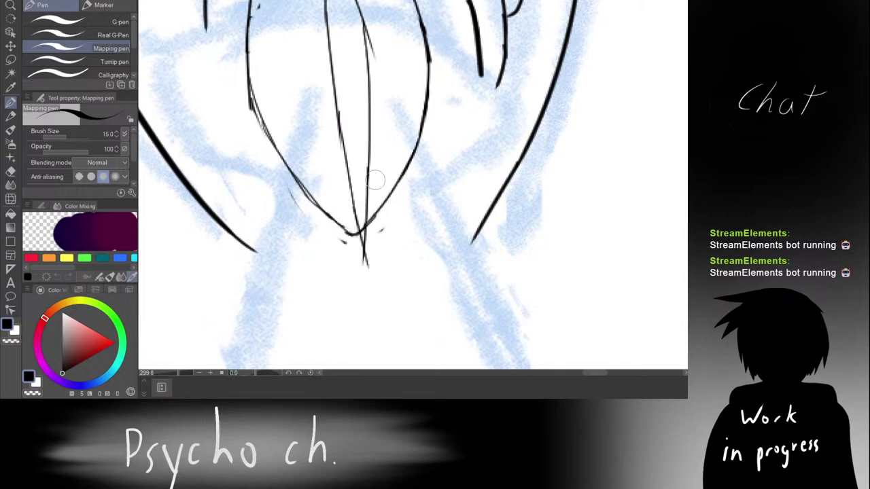
scroll(357, 204, "down", 8)
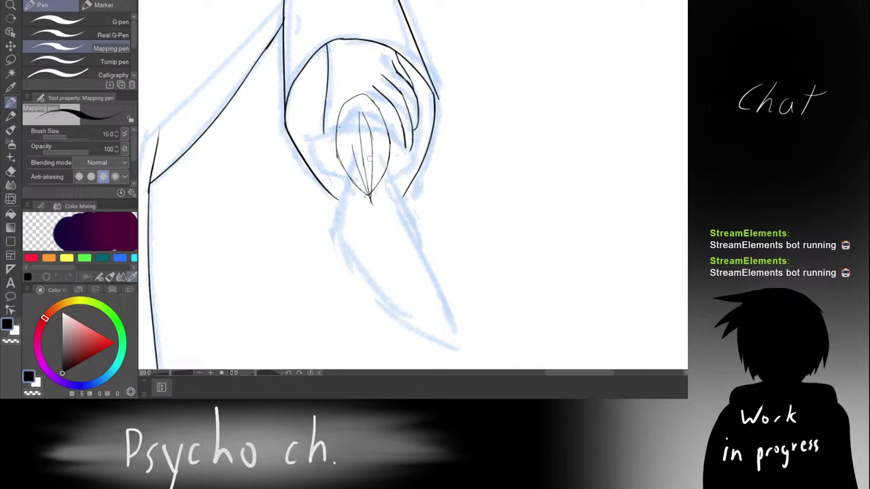
Step: Check the handle against the figure and erase the finger-side line inside the oval down to the tip
scroll(369, 158, "down", 6)
scroll(402, 101, "up", 3)
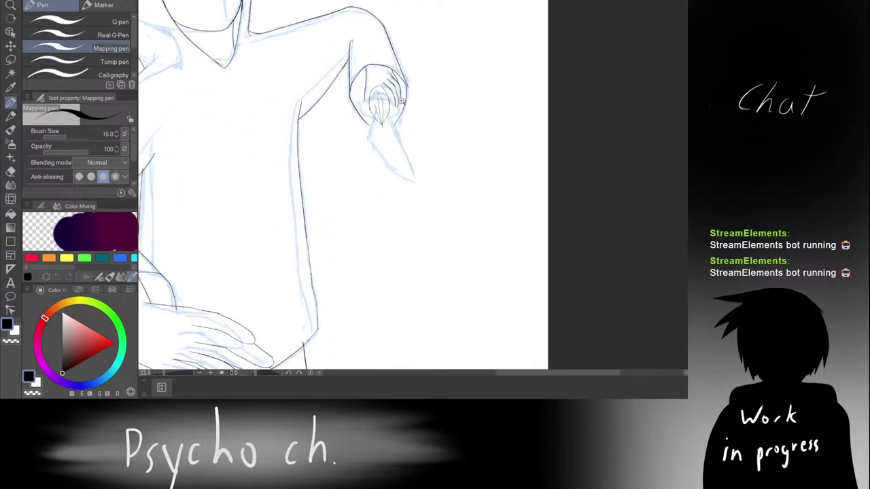
scroll(401, 100, "up", 1)
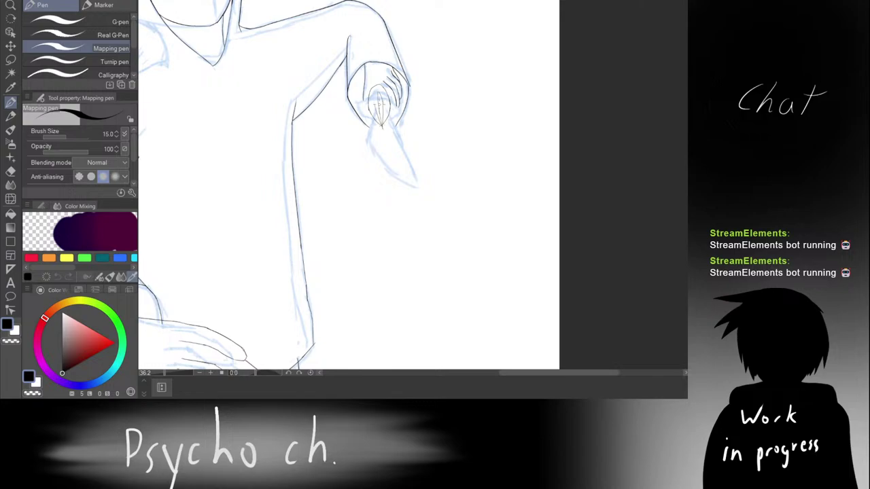
scroll(379, 103, "up", 3)
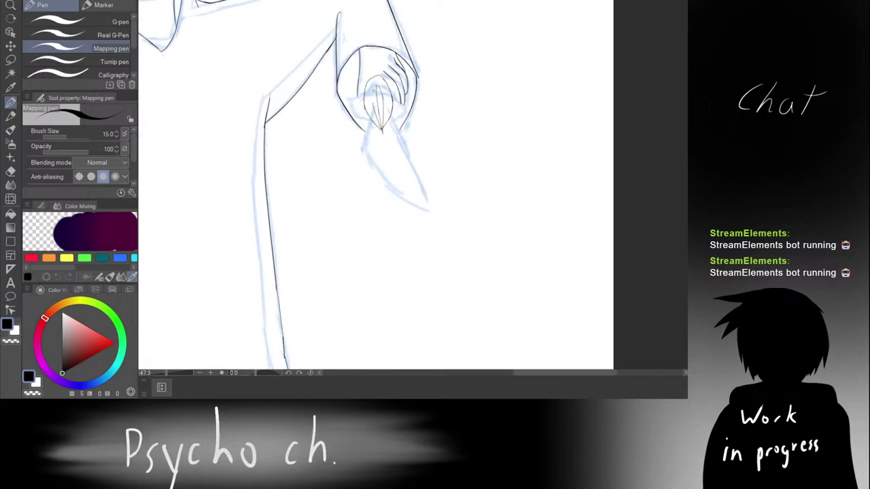
scroll(364, 102, "up", 4)
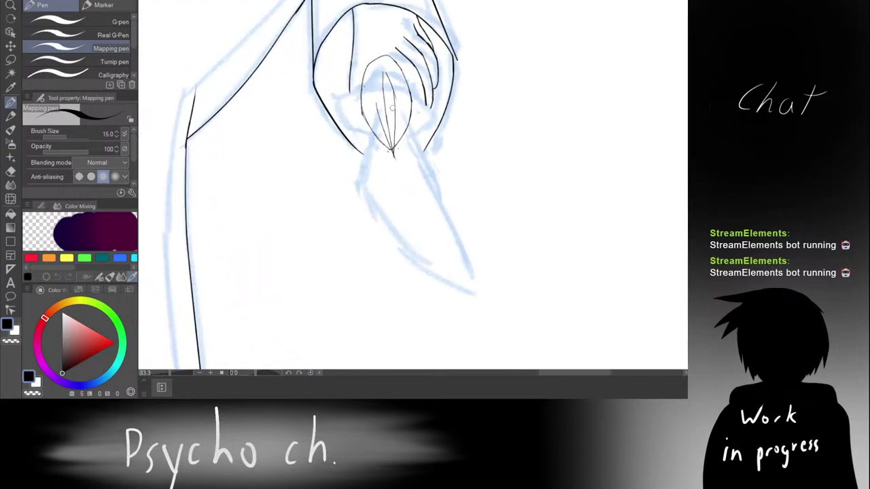
scroll(361, 83, "up", 4)
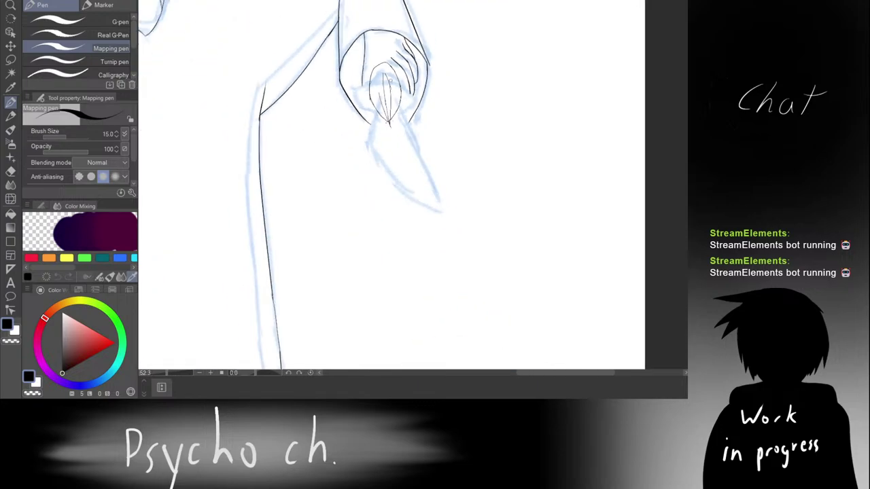
key("e")
left_click_drag(385, 93, 392, 207)
Step: Try to re-ink the finger-side line inside the oval in the mirrored view
key("p")
left_click_drag(375, 57, 390, 160)
key("ctrl+z")
key("ctrl+z")
left_click_drag(374, 54, 392, 203)
key("ctrl+z")
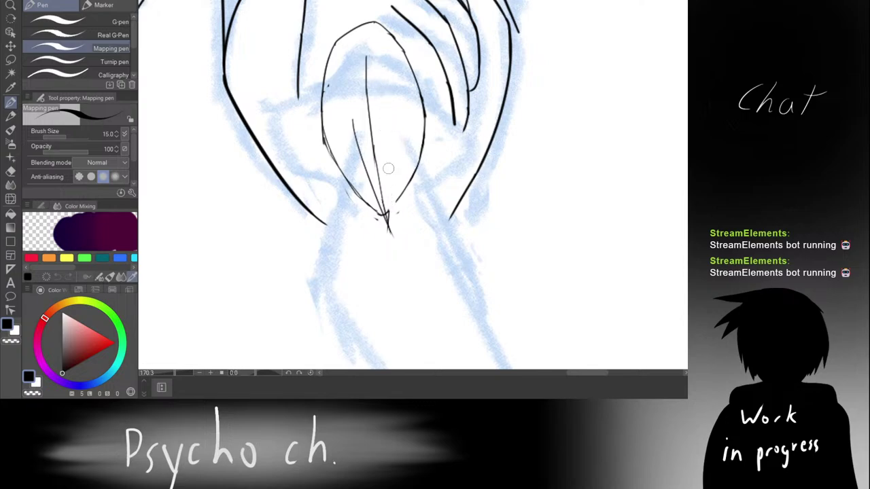
left_click_drag(380, 60, 389, 216)
key("ctrl+z")
Step: Flip the canvas back and re-ink the finger-side line inside the oval as a nearly straight stroke to the pointed tip
key("h")
mouse_move(410, 56)
left_mouse_down()
mouse_move(359, 64)
mouse_move(394, 111)
mouse_move(385, 196)
left_mouse_up()
key("ctrl+z")
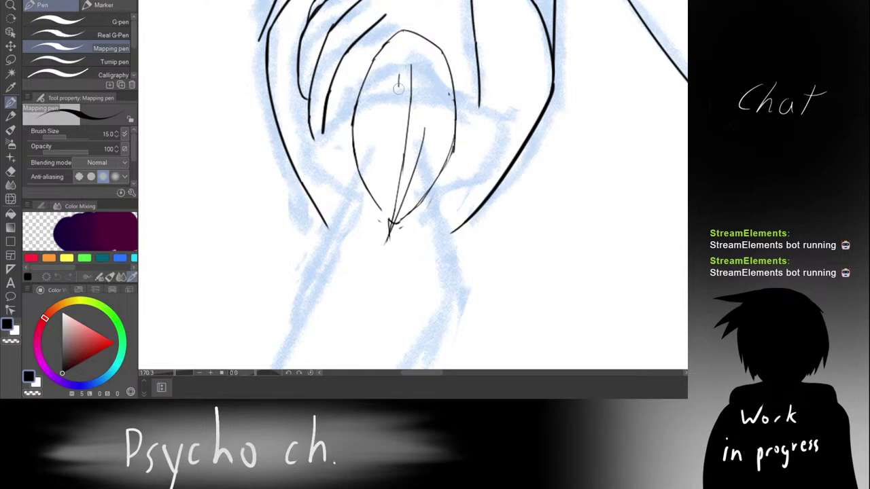
left_click_drag(398, 85, 385, 230)
key("ctrl+z")
left_click_drag(401, 68, 390, 225)
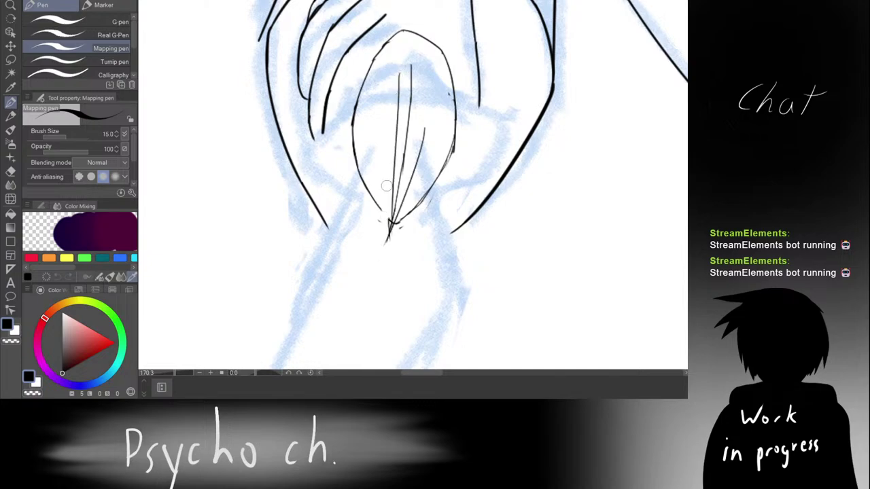
Step: Undo the last stroke and re-ink the finger-side line inside the oval down to its pointed tip
key("ctrl+z")
left_click_drag(399, 69, 389, 238)
scroll(399, 121, "down", 8)
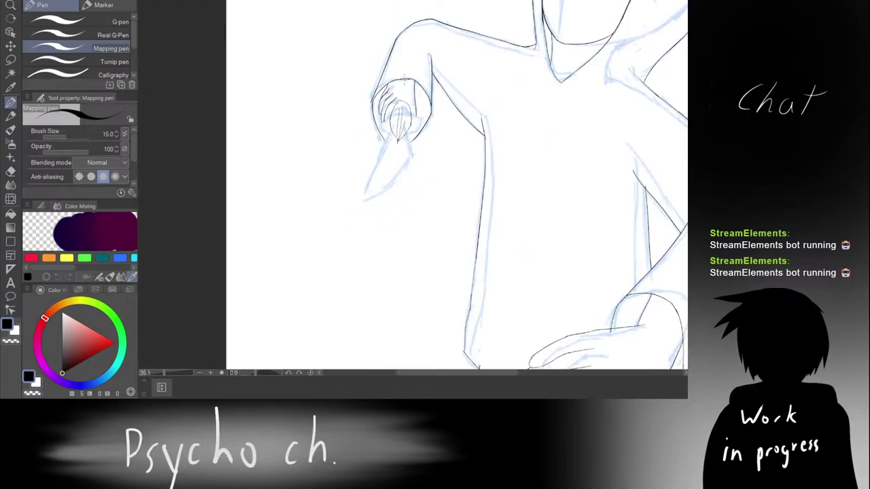
scroll(399, 139, "up", 3)
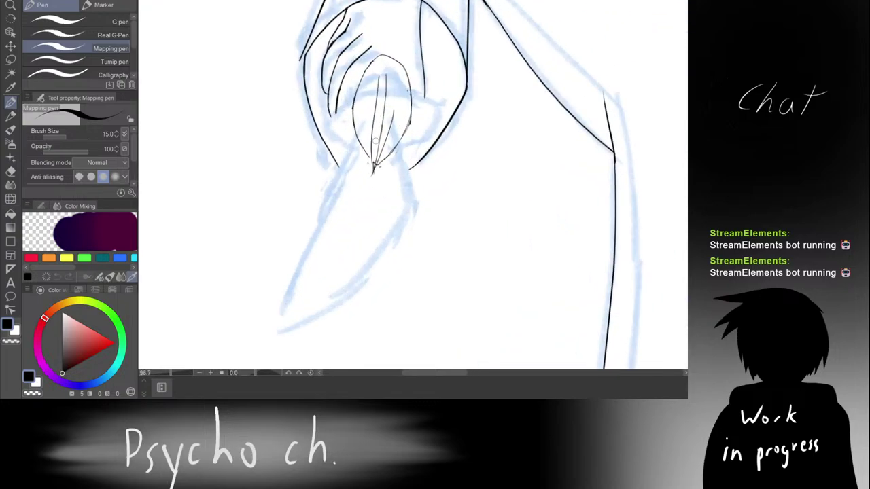
Step: Hide the blue sketch and check the handle lines against the whole figure
scroll(376, 140, "down", 4)
scroll(377, 138, "down", 2)
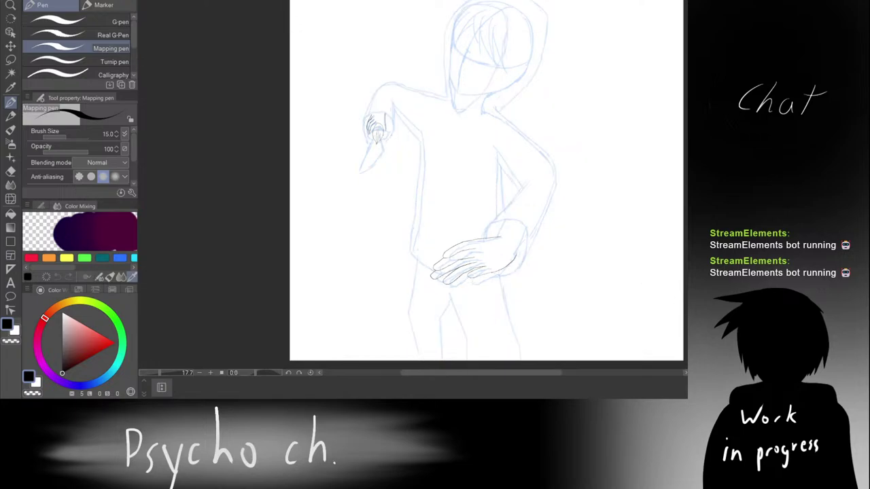
mouse_move(459, 142)
left_mouse_down()
mouse_move(436, 123)
mouse_move(419, 123)
left_mouse_up()
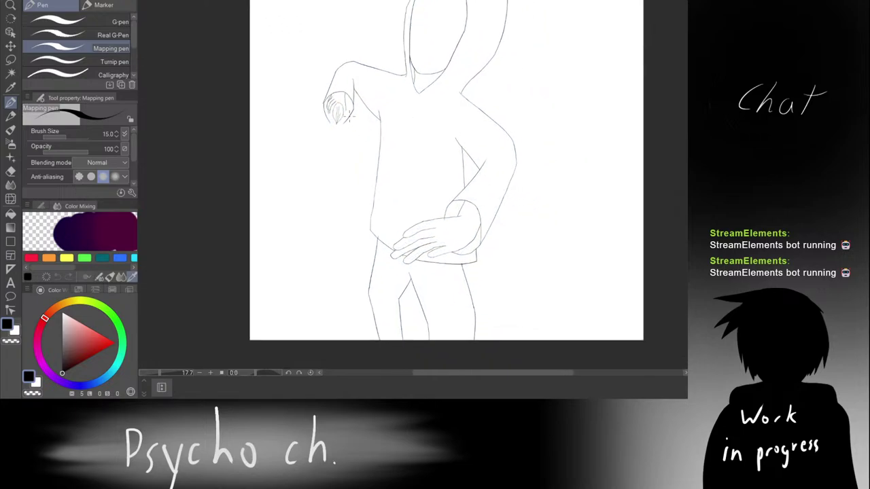
scroll(351, 116, "up", 2)
left_click_drag(363, 107, 358, 126)
scroll(342, 124, "down", 2)
scroll(326, 125, "up", 10)
scroll(357, 126, "up", 1)
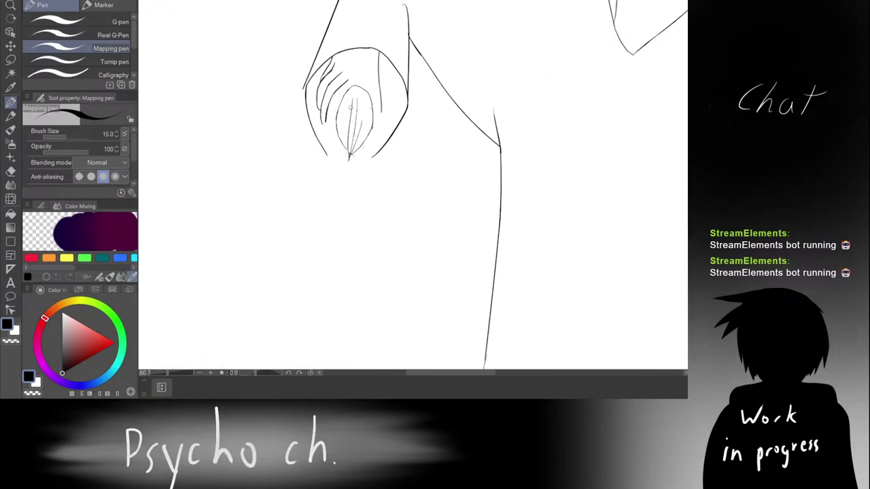
Step: Lasso the lines inside the oval, stretch them downward past its pointed tip in Scale/Rotate mode, and deselect
key("m")
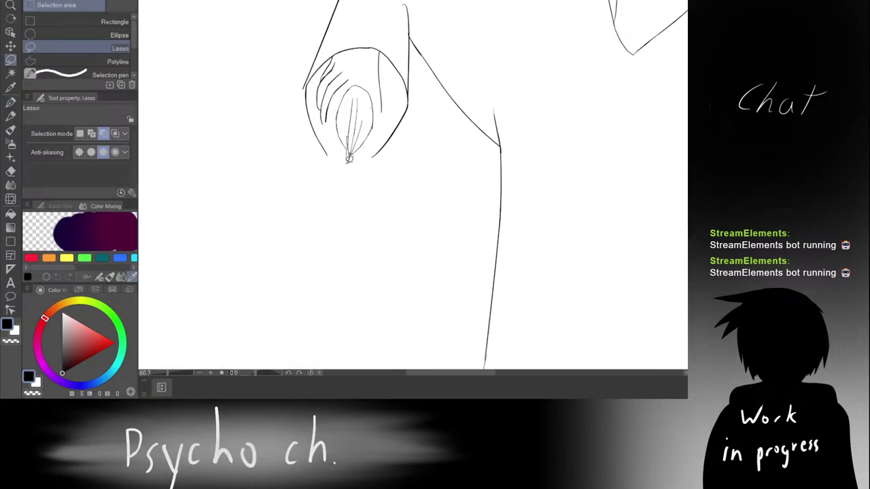
left_click_drag(349, 158, 361, 161)
left_click_drag(362, 91, 341, 111)
left_click(391, 204)
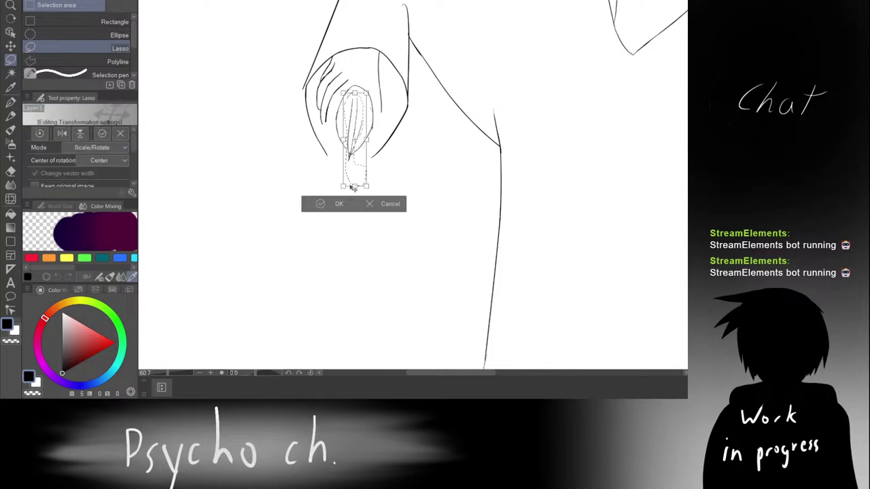
left_click_drag(354, 185, 354, 204)
left_click_drag(357, 219, 363, 193)
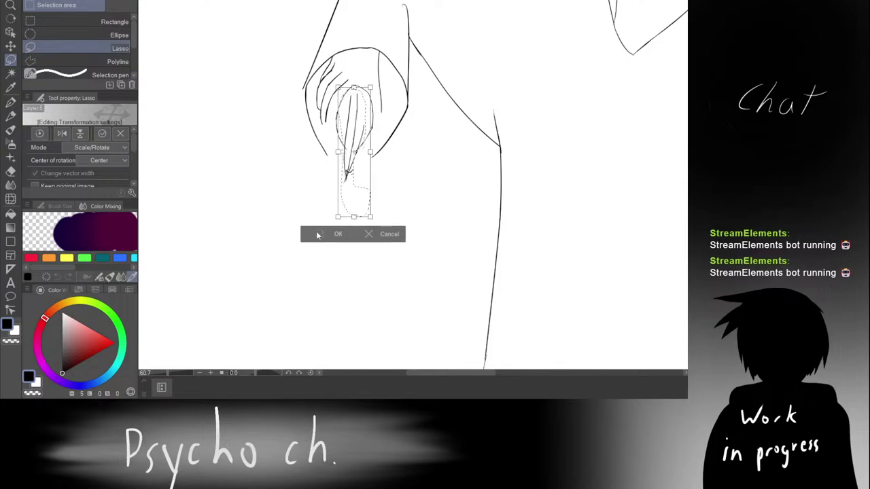
left_click(333, 234)
left_click(253, 234)
Step: Compare the stretched lines with the figure and extend the finger-side inner line slightly upward inside the oval
scroll(322, 171, "down", 8)
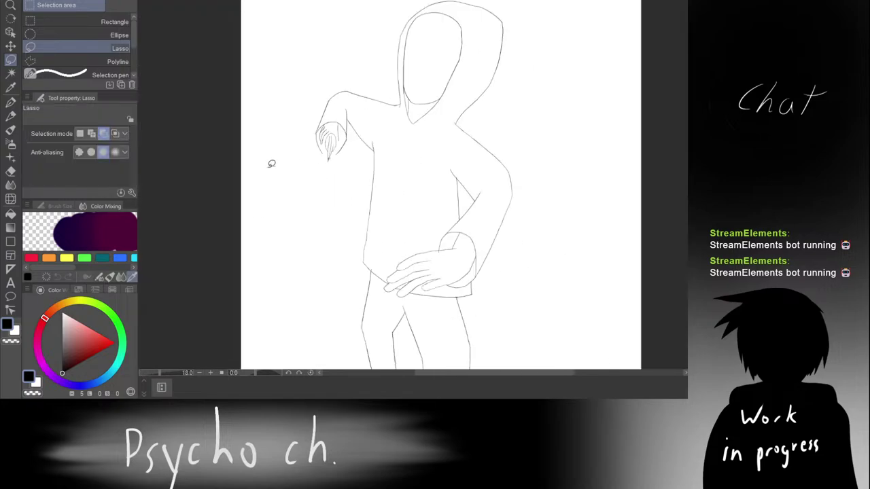
scroll(339, 90, "up", 4)
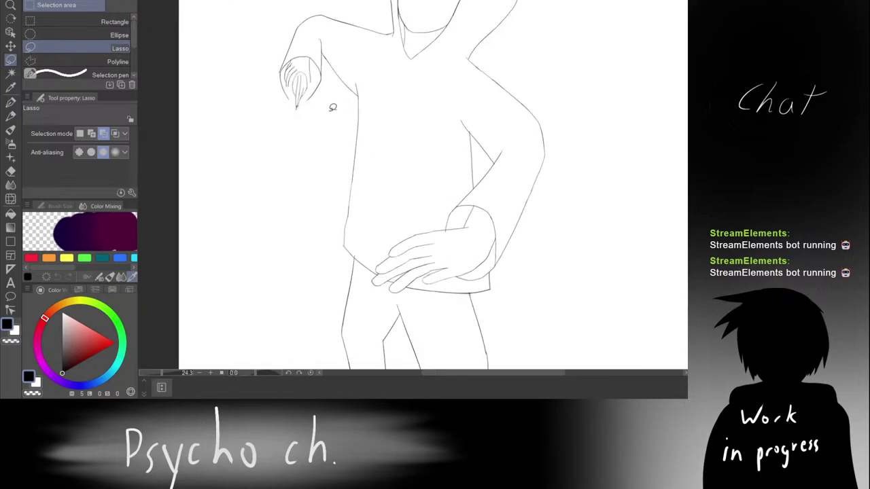
scroll(332, 107, "up", 4)
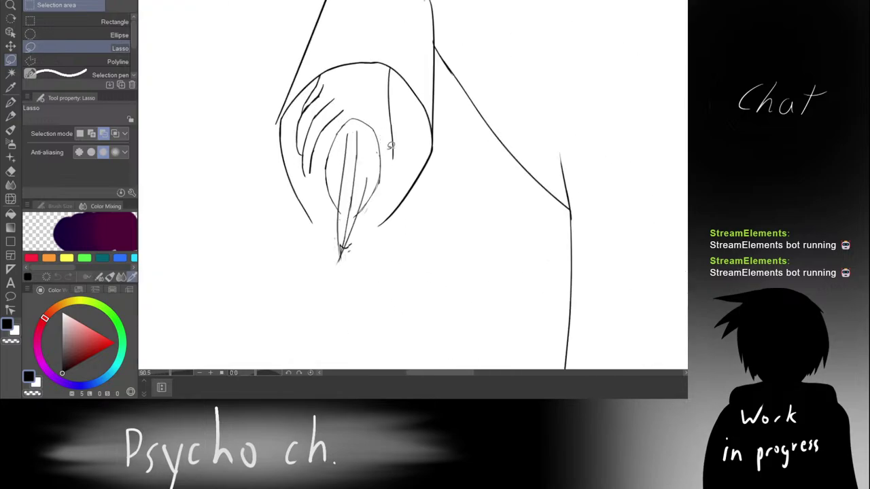
scroll(353, 88, "up", 5)
key("e")
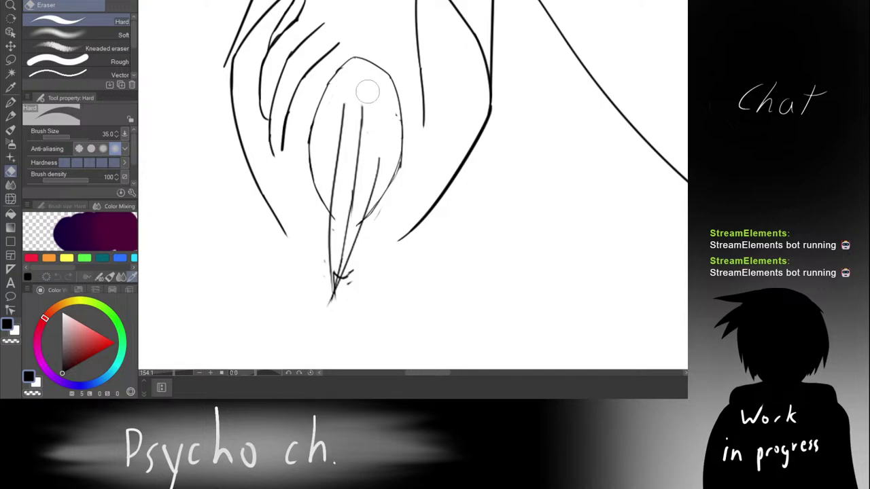
key("p")
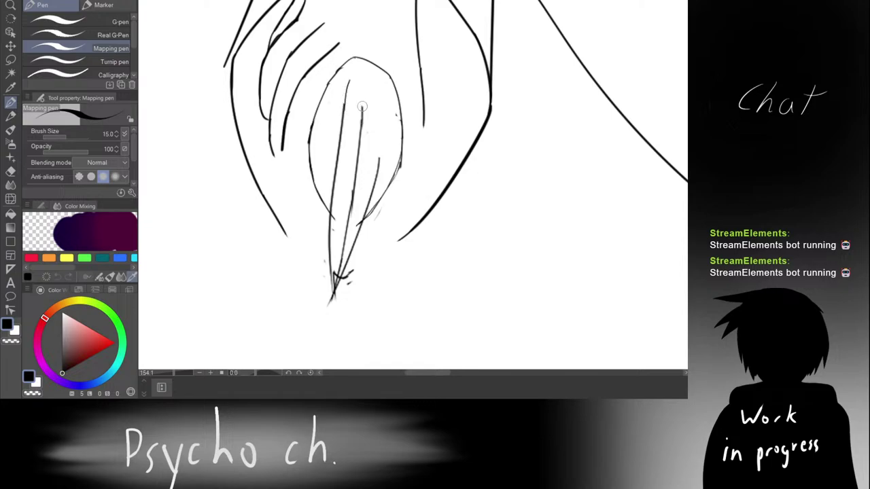
Step: Erase the upper part of the middle inner line and ink a short new start near the oval's top
key("e")
left_click_drag(361, 106, 343, 216)
key("p")
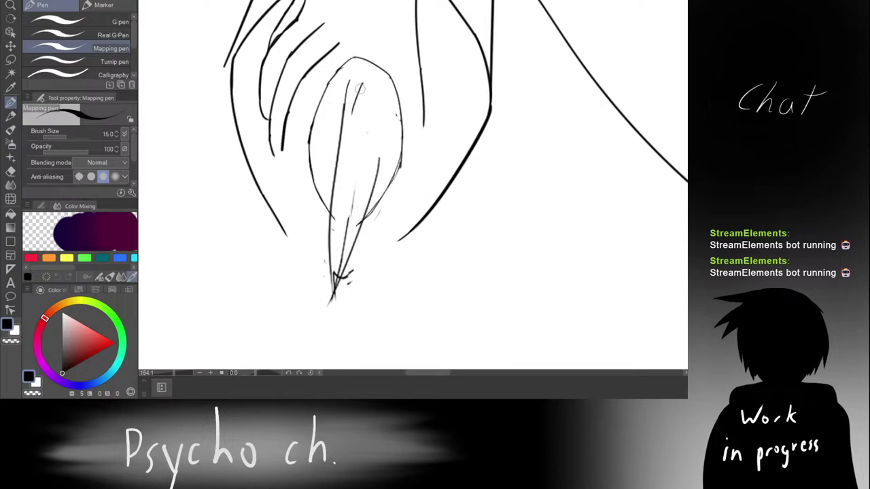
Step: Try to continue the middle inner line from its short start down toward the pointed tip
left_click_drag(355, 110, 339, 206)
key("ctrl+z")
left_click_drag(356, 113, 343, 252)
key("ctrl+z")
key("ctrl+z")
key("ctrl+y")
left_click_drag(358, 110, 339, 329)
key("ctrl+z")
Step: Ink the middle inner line from its short start down to the pointed tip, undoing strokes that miss
left_click_drag(346, 189, 338, 127)
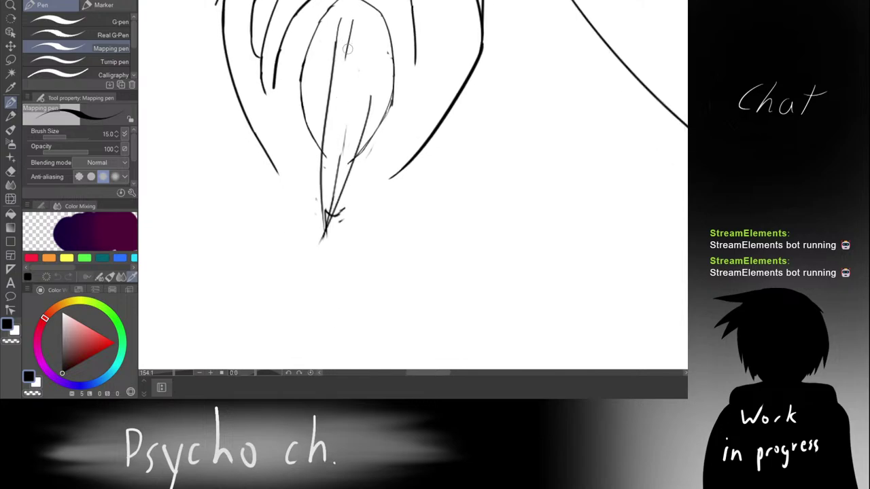
key("ctrl+y")
key("ctrl+z")
left_click_drag(346, 50, 320, 261)
key("ctrl+z")
left_click_drag(346, 53, 328, 216)
scroll(347, 130, "up", 2)
Step: Erase the old middle line's remnant and the stray marks around the tip, finishing with a 17.5 eraser
key("e")
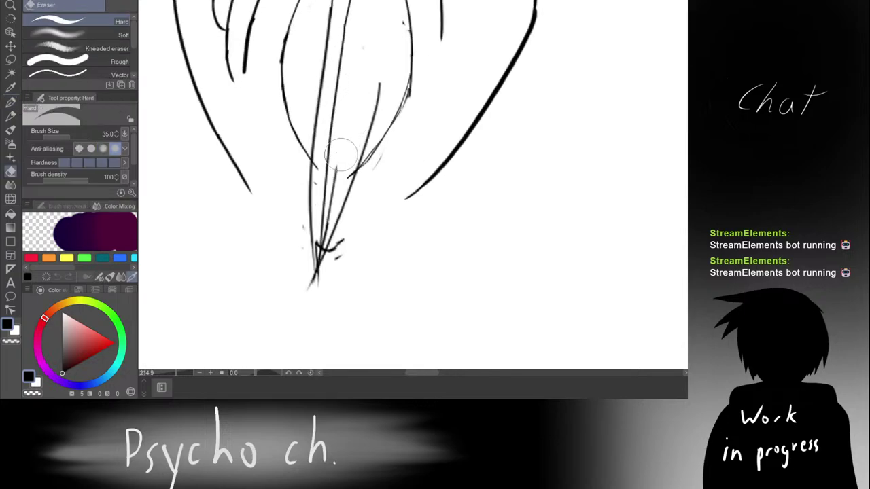
mouse_move(326, 229)
left_mouse_down()
mouse_move(324, 249)
mouse_move(339, 259)
left_mouse_up()
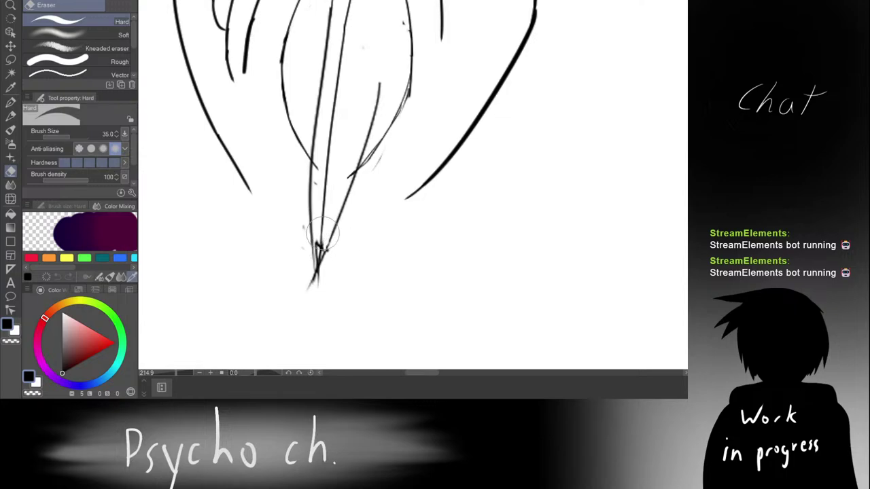
scroll(316, 238, "up", 4)
key("bracketleft")
mouse_move(318, 161)
left_mouse_down()
mouse_move(313, 189)
mouse_move(320, 145)
mouse_move(318, 225)
left_mouse_up()
Step: Examine the lengthened handle lines both close up and against the whole figure
scroll(320, 196, "down", 4)
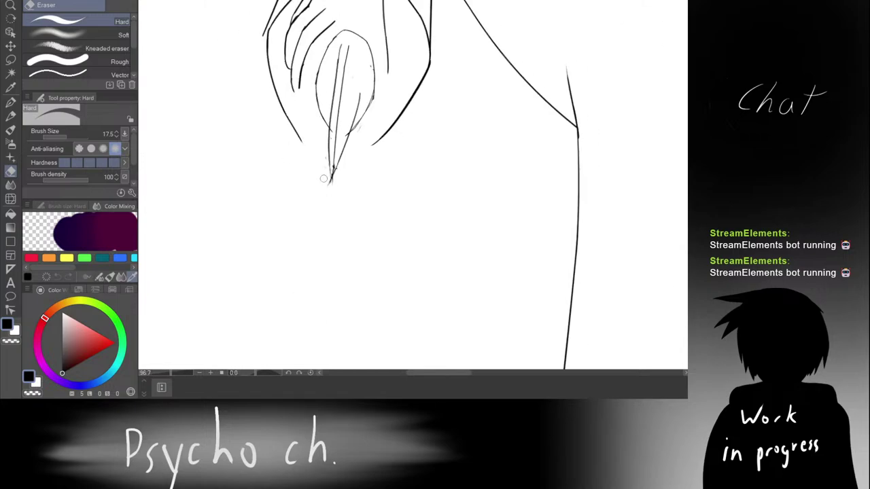
scroll(429, 180, "down", 4)
left_click_drag(404, 144, 388, 162)
key("p")
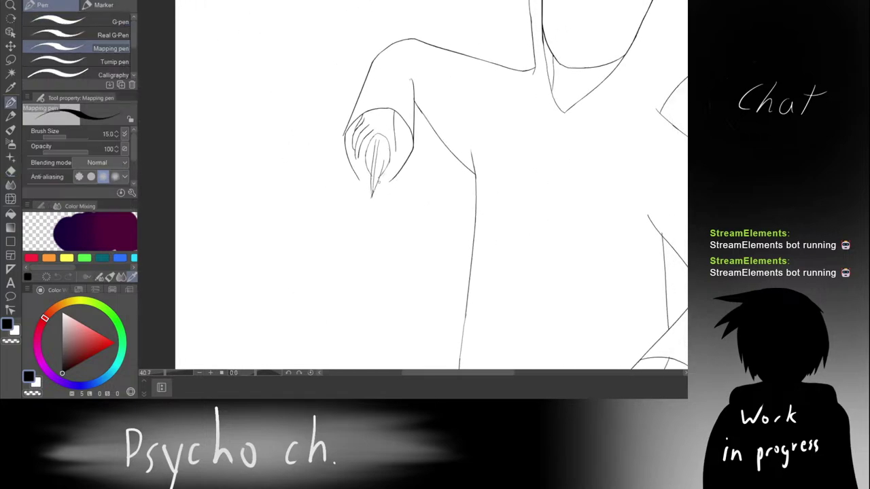
scroll(387, 162, "up", 4)
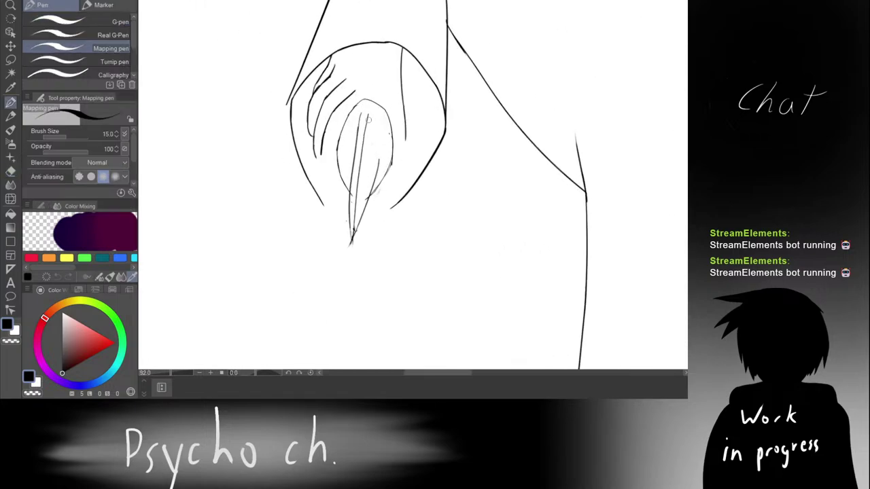
scroll(367, 171, "down", 3)
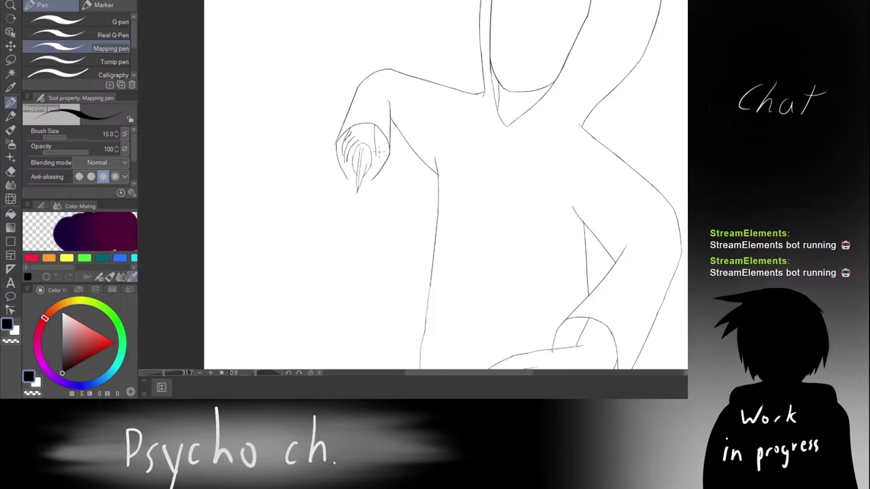
scroll(372, 156, "down", 3)
scroll(365, 109, "up", 7)
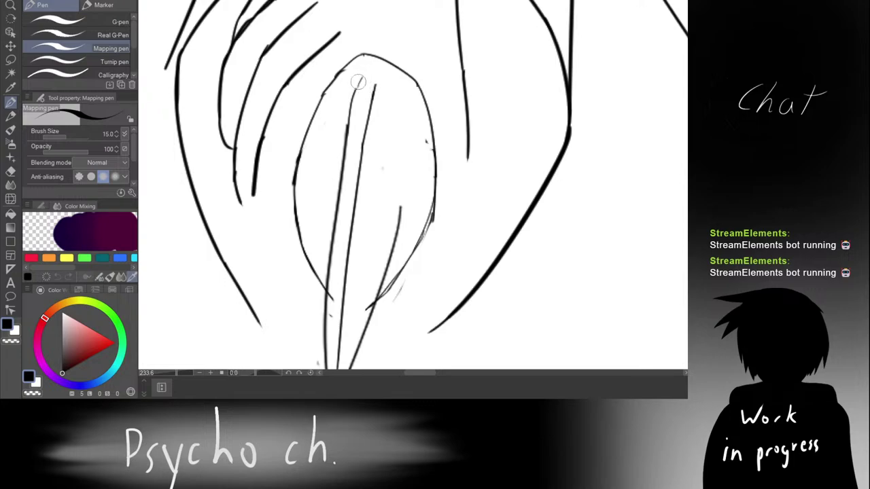
Step: Erase the oval's lower ends where they overlap the outer inner lines and check the hand against the figure
scroll(405, 186, "down", 3)
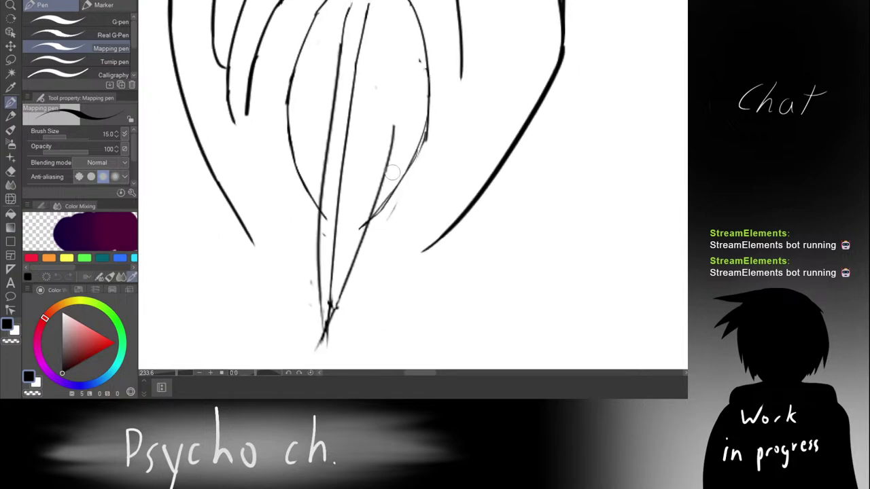
key("e")
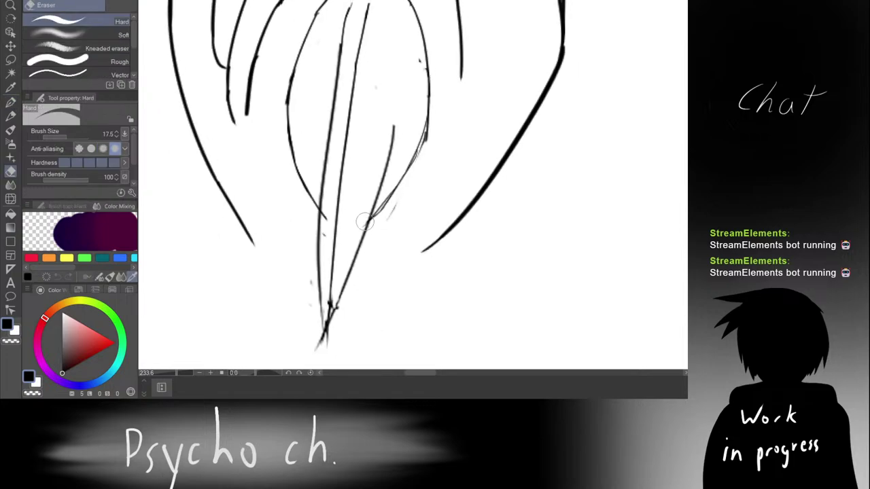
scroll(333, 219, "up", 3)
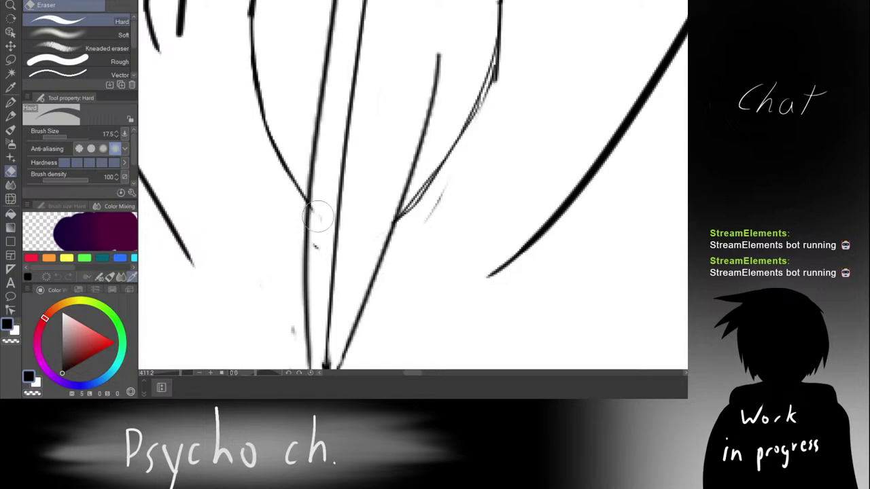
scroll(347, 189, "down", 3)
scroll(387, 204, "down", 5)
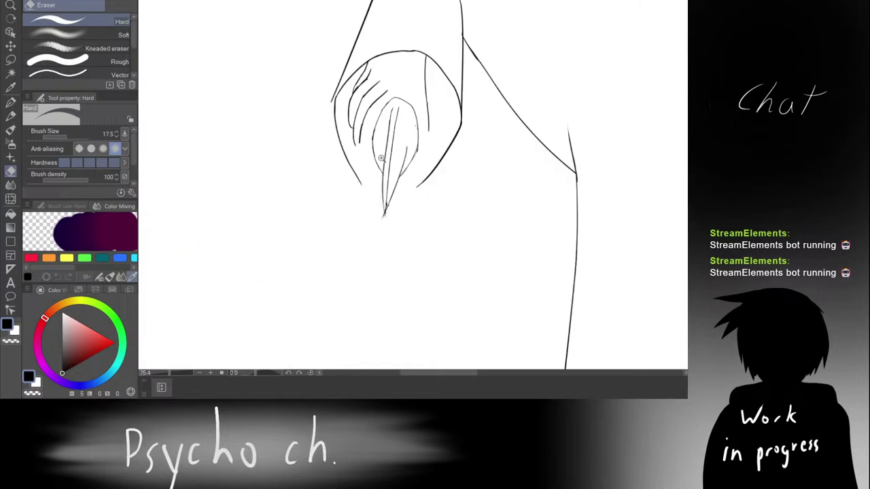
left_click_drag(414, 128, 383, 116)
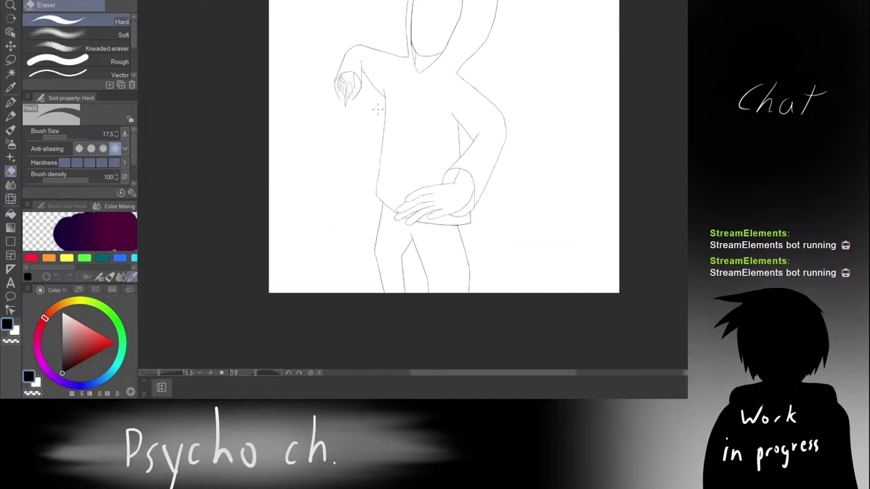
scroll(353, 106, "up", 3)
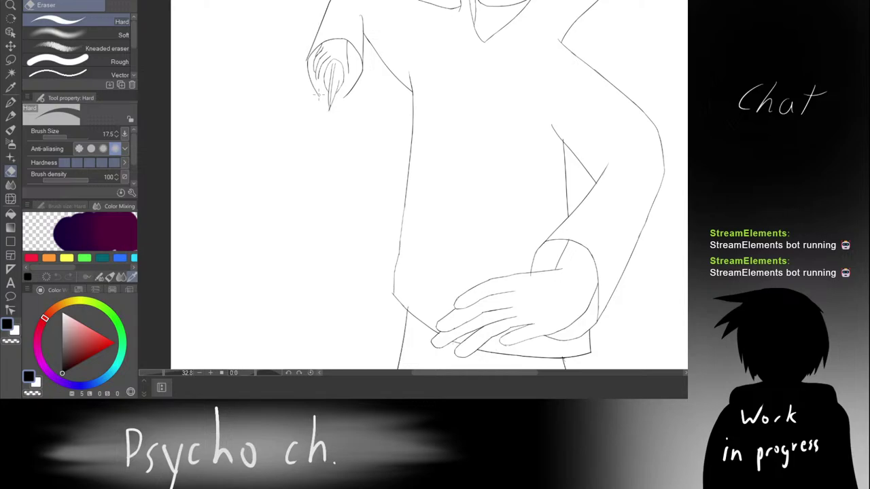
Step: Erase the old inked knife lines below the gripping fist with the hard eraser at brush size 125
scroll(339, 123, "up", 5)
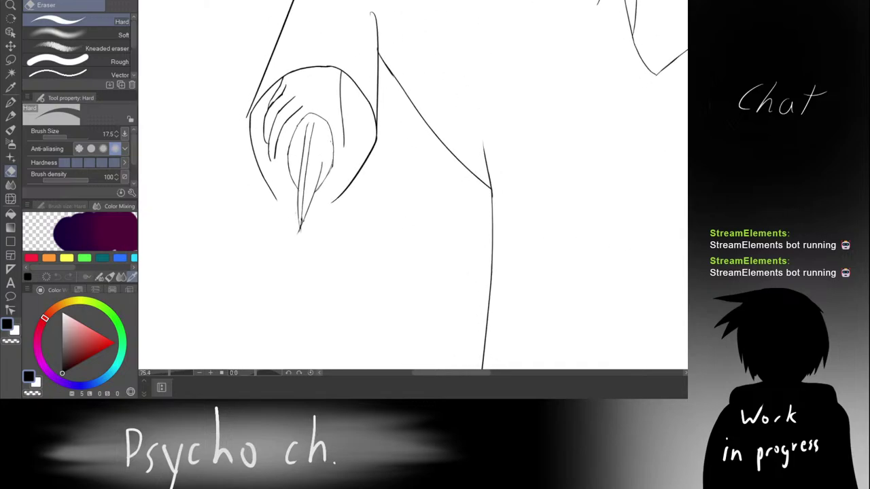
left_click_drag(305, 167, 340, 146)
scroll(350, 141, "up", 2)
key("m")
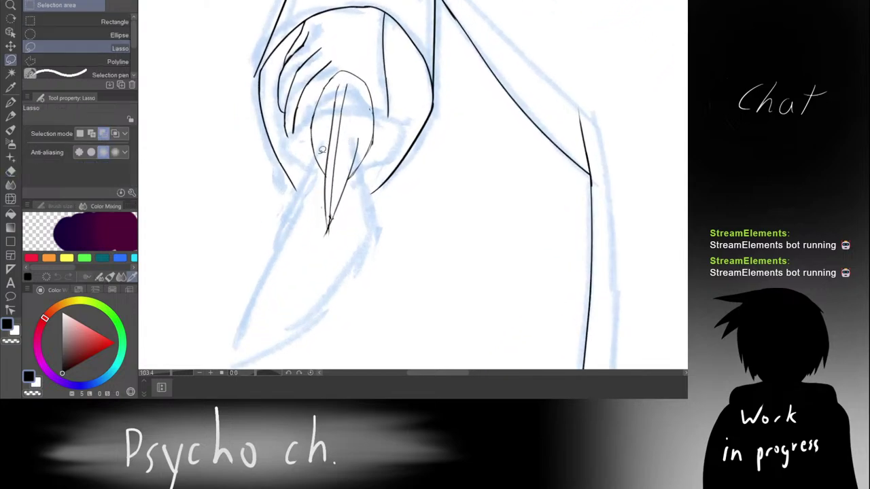
key("e")
key("]")
key("]")
key("]")
key("]")
key("]")
key("]")
key("]")
key("]")
key("]")
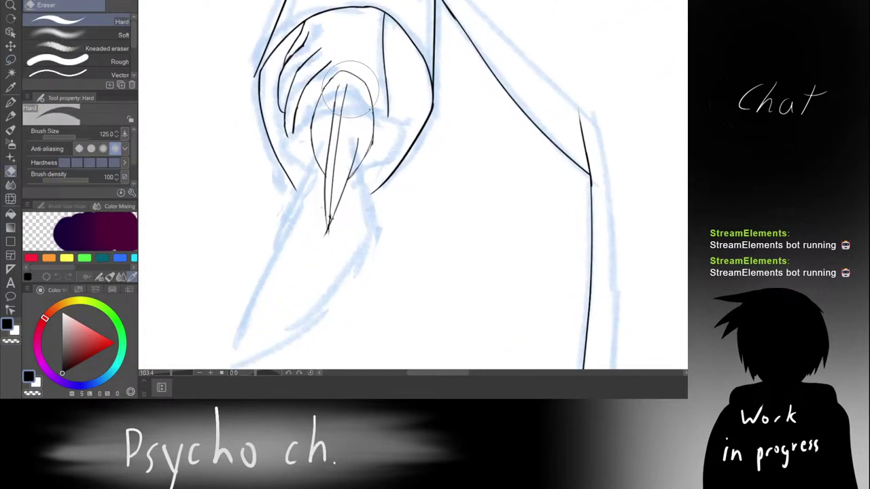
mouse_move(344, 100)
left_mouse_down()
mouse_move(325, 209)
mouse_move(355, 147)
mouse_move(362, 88)
mouse_move(352, 73)
mouse_move(335, 90)
mouse_move(319, 162)
mouse_move(319, 108)
left_mouse_up()
Step: Ink the long upper curve of the knife guard below the fingers with the Mapping pen at size 15
key("p")
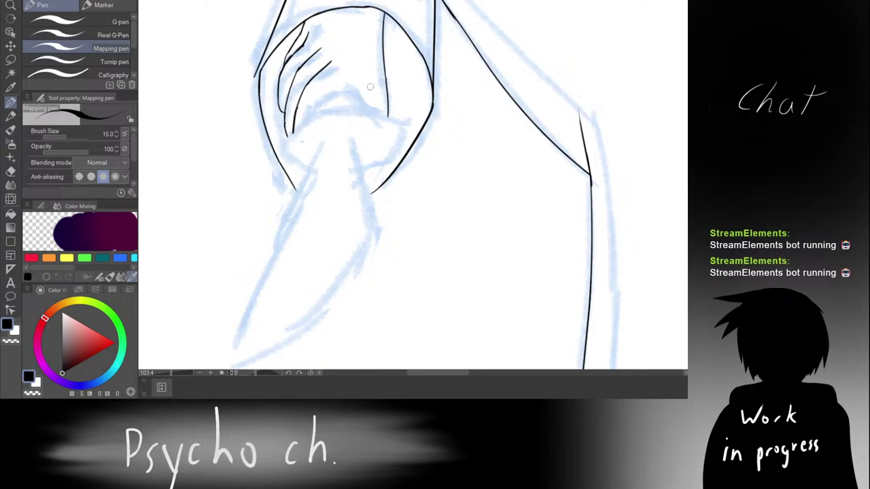
key("shift+space")
left_click_drag(413, 57, 306, 163)
mouse_move(350, 179)
left_mouse_down()
mouse_move(345, 73)
mouse_move(361, 236)
left_mouse_up()
scroll(345, 72, "up", 3)
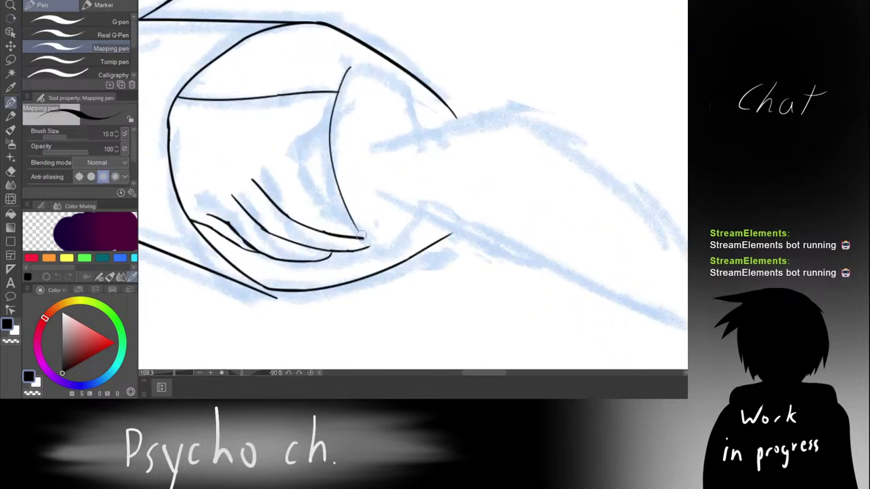
key("ctrl+z")
left_click_drag(351, 68, 389, 272)
key("ctrl+z")
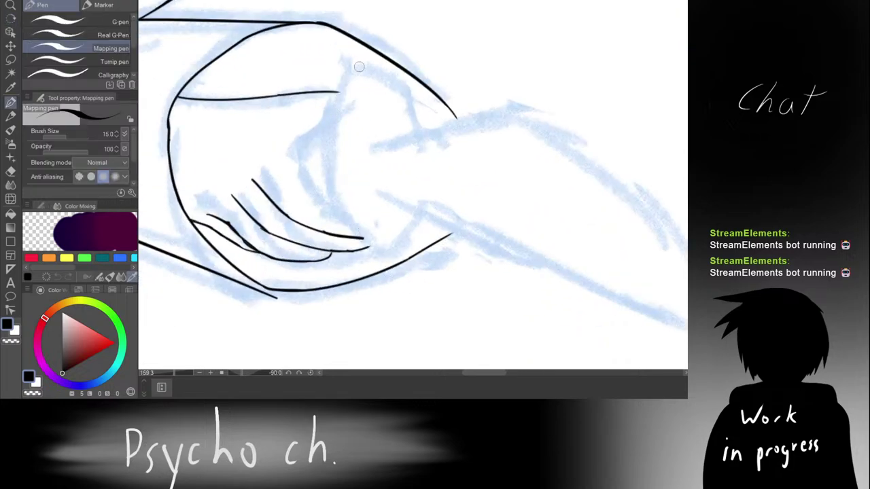
left_click_drag(352, 68, 393, 276)
key("ctrl+z")
mouse_move(354, 69)
left_mouse_down()
mouse_move(332, 126)
mouse_move(396, 264)
mouse_move(380, 179)
left_mouse_up()
Step: Erase the overshooting left tip of the guard's upper curve where it runs into the sleeve line
scroll(380, 179, "up", 3)
key("e")
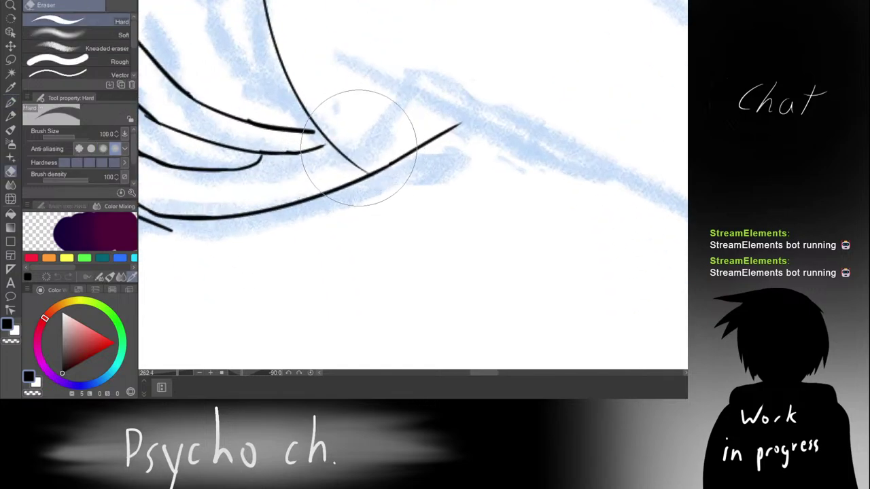
mouse_move(356, 144)
left_mouse_down()
mouse_move(369, 142)
mouse_move(374, 123)
left_mouse_up()
Step: Ink a short straight line for the guard's lower edge at its left end, following the sketch
key("p")
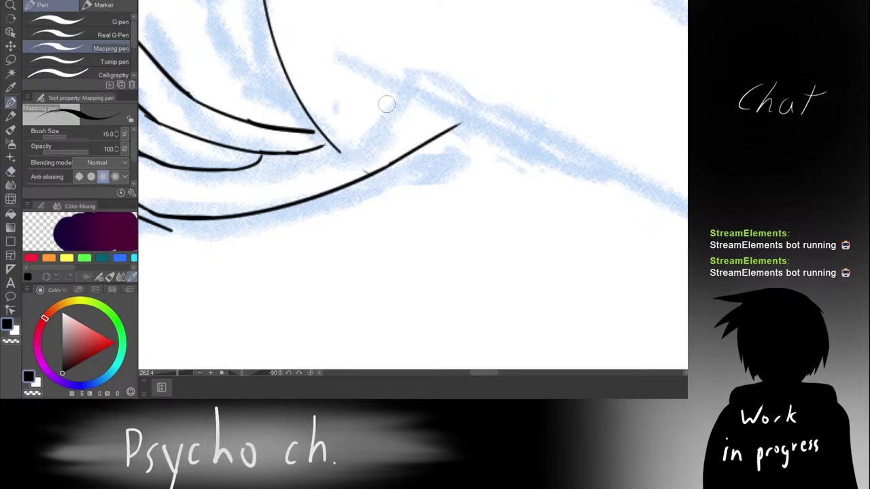
left_click_drag(395, 92, 371, 149)
key("ctrl+z")
mouse_move(405, 92)
left_mouse_down()
mouse_move(359, 169)
mouse_move(389, 134)
mouse_move(354, 169)
left_mouse_up()
key("ctrl+z")
key("ctrl+z")
key("ctrl+z")
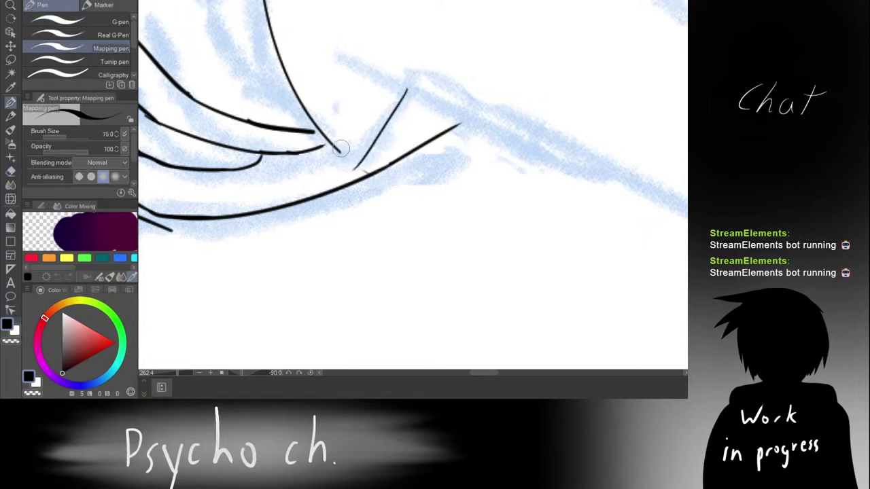
Step: Clean up the left corner of the guard and ink a joint between its upper curve and short lower edge
key("r")
mouse_move(342, 104)
left_mouse_down()
mouse_move(400, 68)
mouse_move(483, 63)
left_mouse_up()
left_click_drag(443, 100, 489, 100)
key("e")
left_click_drag(418, 141, 424, 153)
key("p")
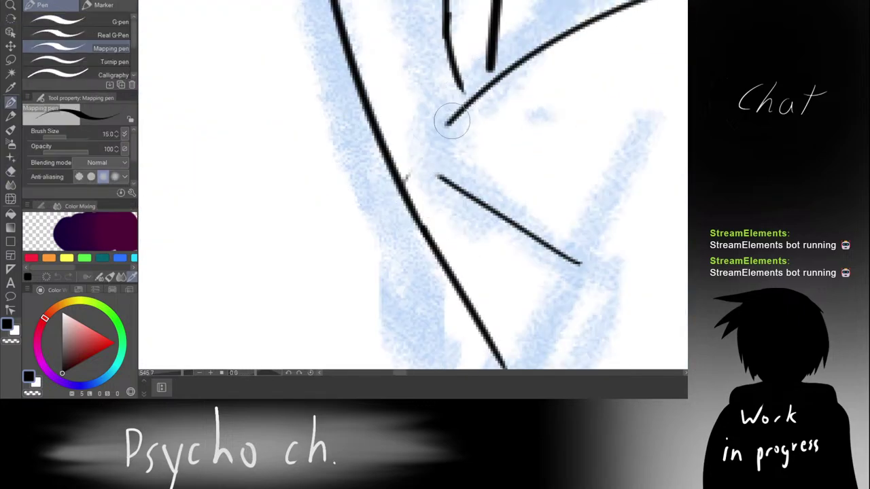
mouse_move(445, 125)
left_mouse_down()
mouse_move(435, 159)
mouse_move(447, 182)
mouse_move(453, 122)
mouse_move(439, 155)
left_mouse_up()
key("ctrl+z")
left_click_drag(456, 102, 406, 99)
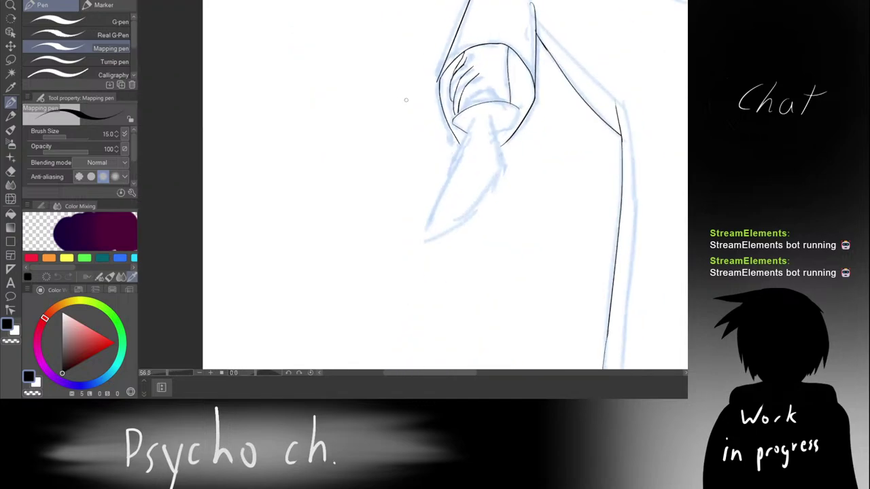
Step: Erase the angular corner and short lower edge at the guard's left end
left_click_drag(505, 104, 439, 111)
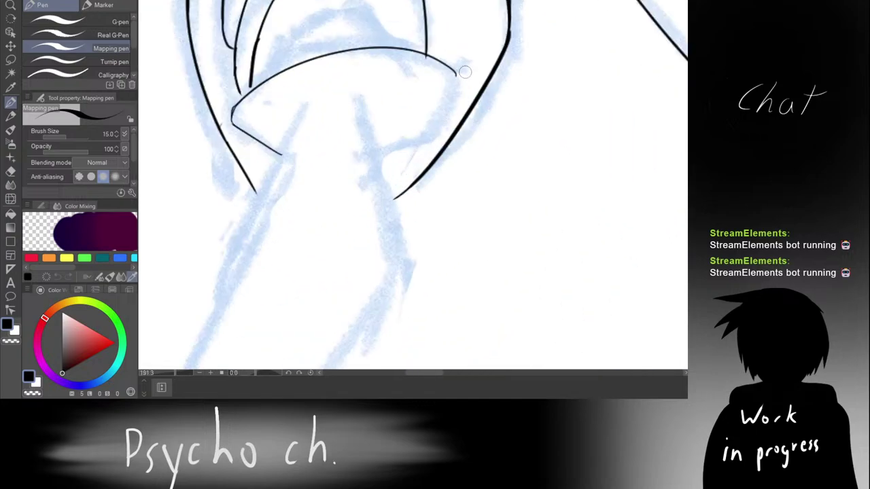
mouse_move(286, 61)
left_mouse_down()
mouse_move(362, 31)
mouse_move(510, 55)
left_mouse_up()
left_click_drag(490, 27, 456, 120)
left_click_drag(455, 117, 493, 114)
key("e")
left_click_drag(411, 109, 403, 135)
key("p")
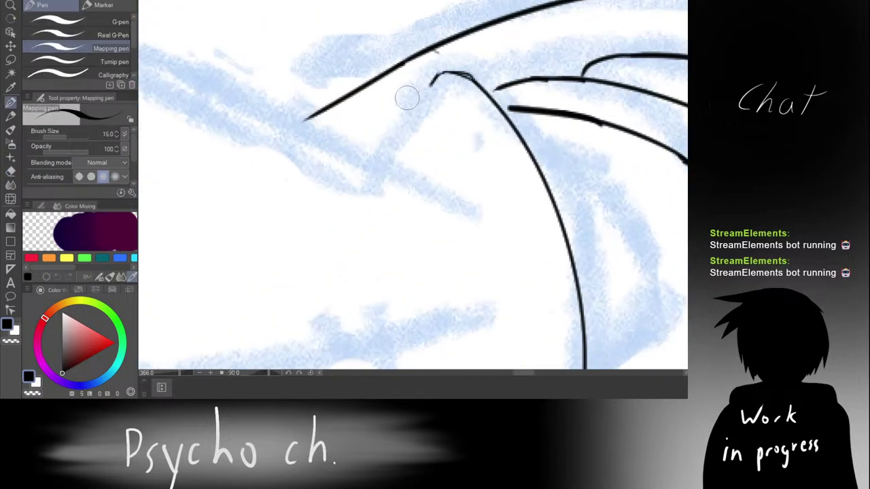
mouse_move(443, 81)
left_mouse_down()
mouse_move(476, 83)
mouse_move(418, 99)
left_mouse_up()
key("e")
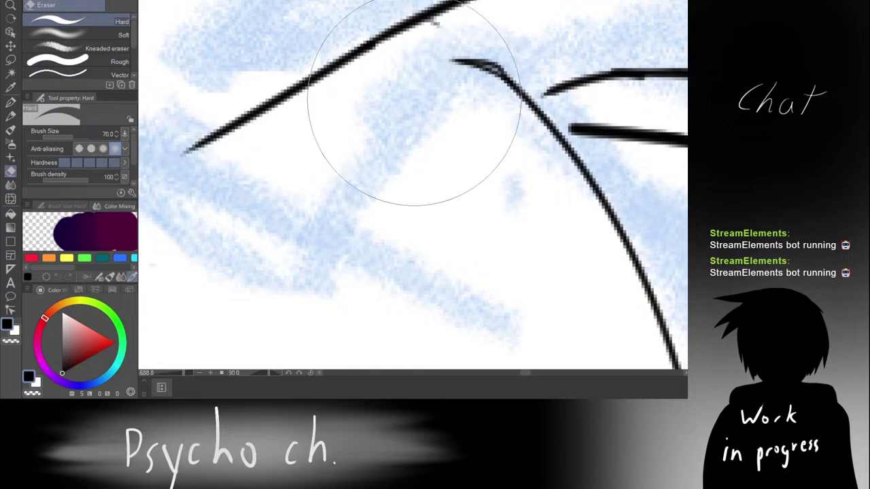
key("p")
key("e")
left_click_drag(455, 62, 411, 92)
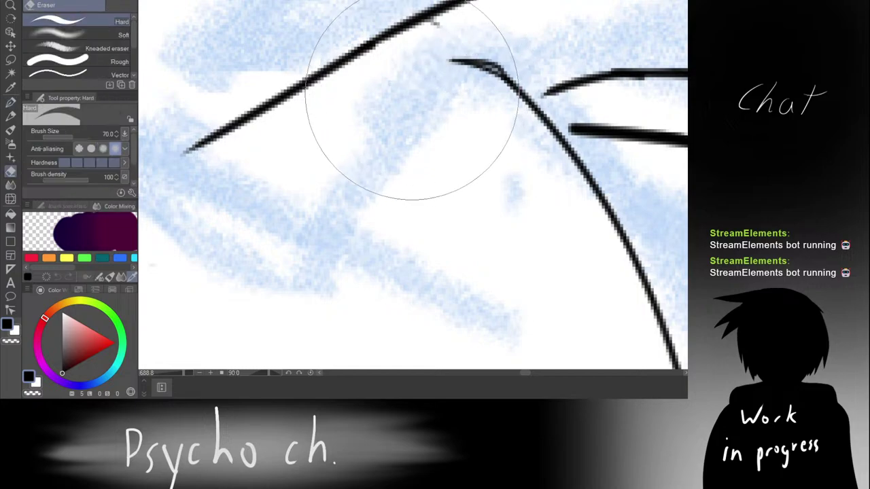
Step: Ink a rounded left end for the guard and extend it into the lower edge
key("p")
left_click_drag(346, 207, 349, 178)
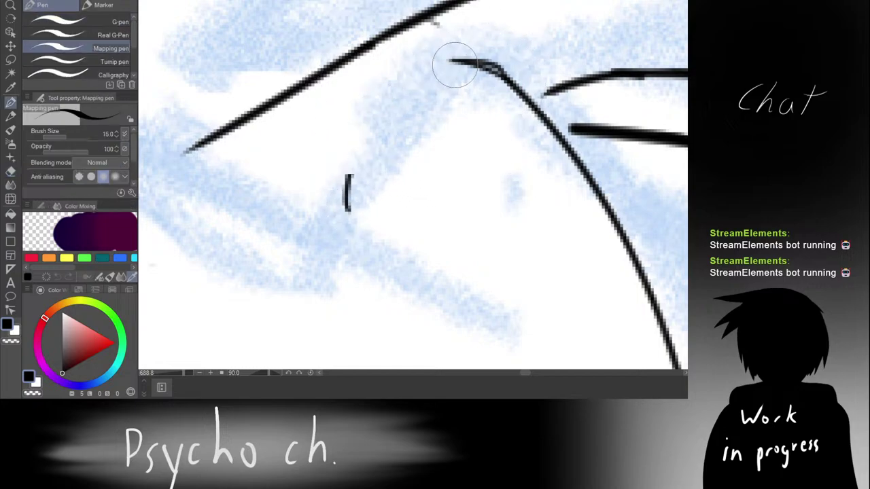
key("ctrl+z")
mouse_move(469, 61)
left_mouse_down()
mouse_move(419, 66)
mouse_move(365, 172)
left_mouse_up()
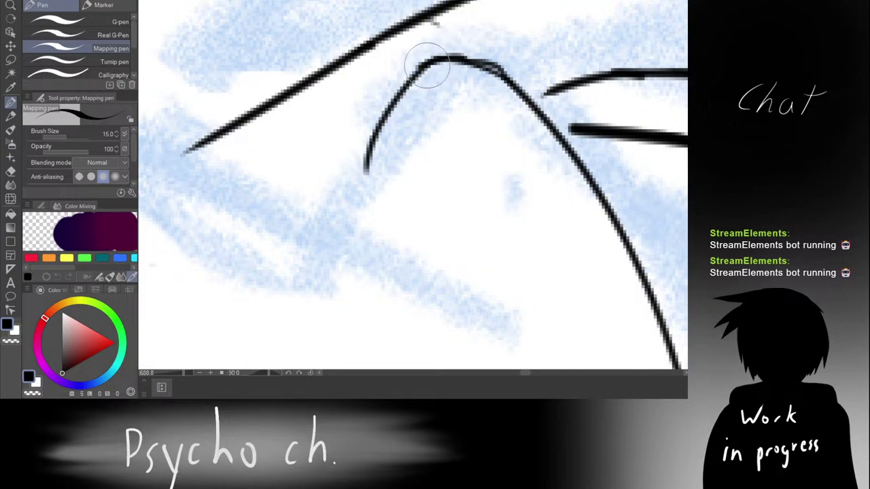
mouse_move(417, 64)
left_mouse_down()
mouse_move(354, 246)
mouse_move(363, 184)
mouse_move(365, 261)
left_mouse_up()
key("ctrl+z")
key("ctrl+z")
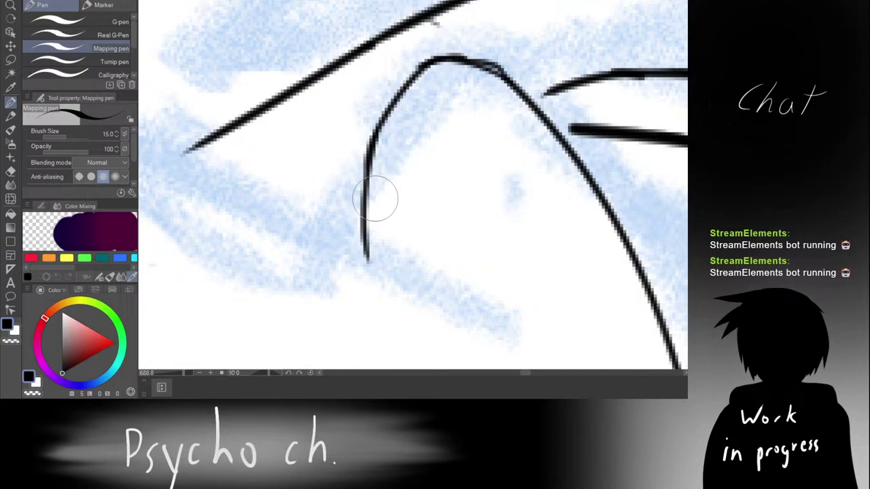
Step: Trim the free end of the guard's lower edge on the left side
key("r")
key("e")
left_click_drag(366, 266, 367, 258)
mouse_move(382, 226)
left_mouse_down()
mouse_move(362, 231)
mouse_move(362, 116)
left_mouse_up()
Step: Ink the guard's lower edge at its right end, curving it up toward the upper curve
key("p")
scroll(368, 205, "up", 3)
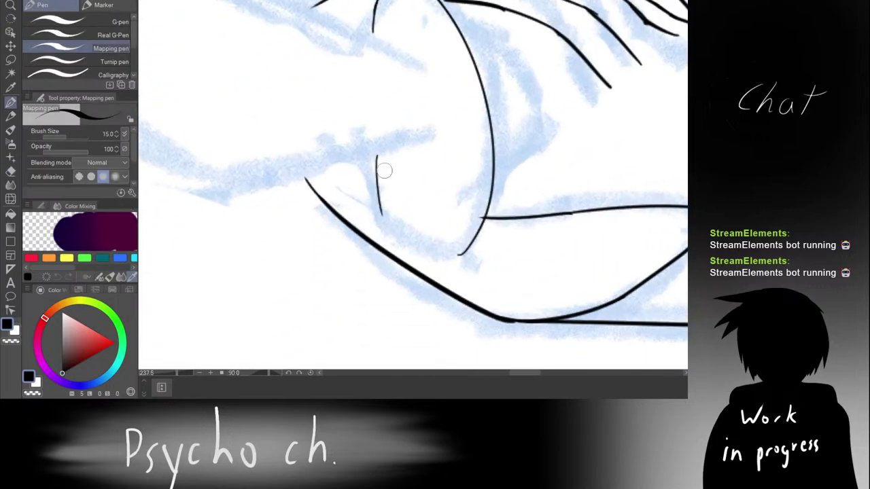
mouse_move(376, 157)
left_mouse_down()
mouse_move(381, 197)
mouse_move(418, 260)
left_mouse_up()
key("r")
mouse_move(354, 131)
left_mouse_down()
mouse_move(456, 107)
mouse_move(526, 175)
left_mouse_up()
key("p")
scroll(333, 141, "up", 3)
Step: Erase the mismatched corner where the guard's upper and lower curves meet at the right end
key("e")
mouse_move(336, 193)
left_mouse_down()
mouse_move(311, 184)
mouse_move(329, 221)
mouse_move(330, 149)
mouse_move(373, 122)
left_mouse_up()
key("p")
key("ctrl+z")
key("r")
left_click_drag(431, 74, 334, 154)
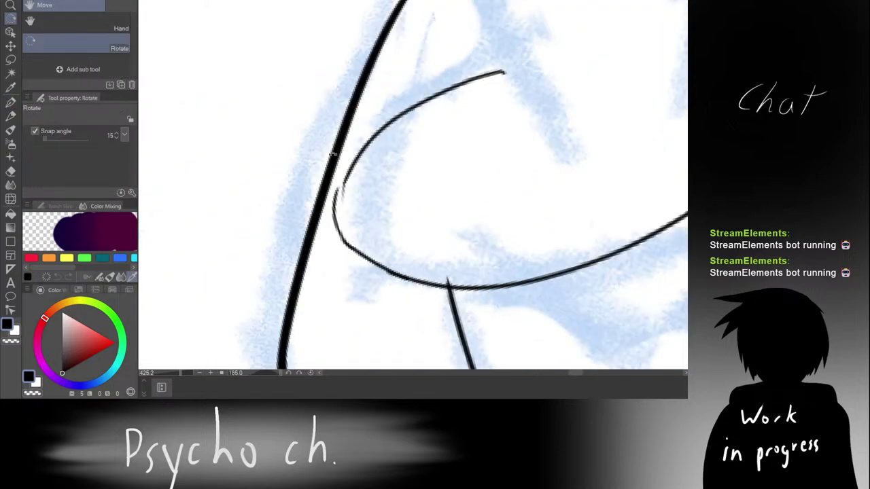
scroll(337, 159, "up", 3)
key("ctrl+z")
mouse_move(340, 195)
left_mouse_down()
mouse_move(392, 74)
mouse_move(384, 120)
left_mouse_up()
Step: Ink a connecting stroke across the gap at the guard's right end, redoing it until the curves join smoothly
key("p")
key("ctrl+z")
left_click_drag(394, 78, 381, 211)
key("ctrl+z")
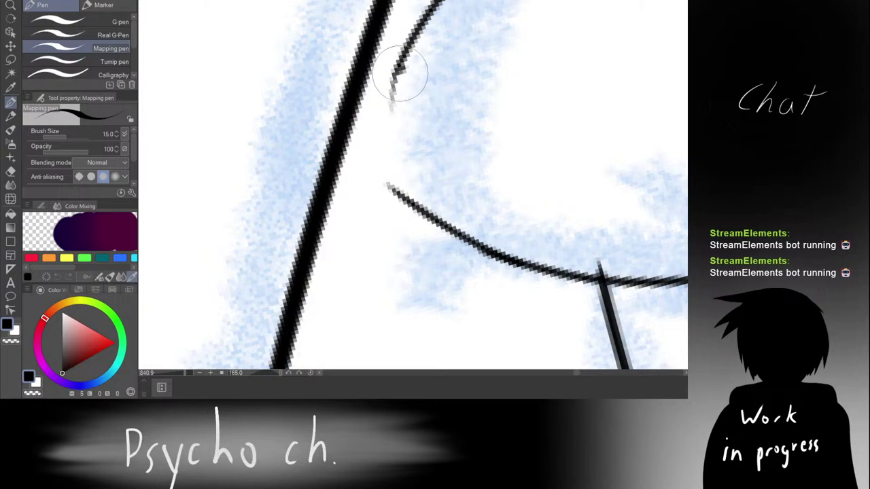
mouse_move(404, 67)
left_mouse_down()
mouse_move(420, 203)
mouse_move(396, 148)
mouse_move(400, 197)
left_mouse_up()
key("e")
key("p")
scroll(397, 165, "up", 3)
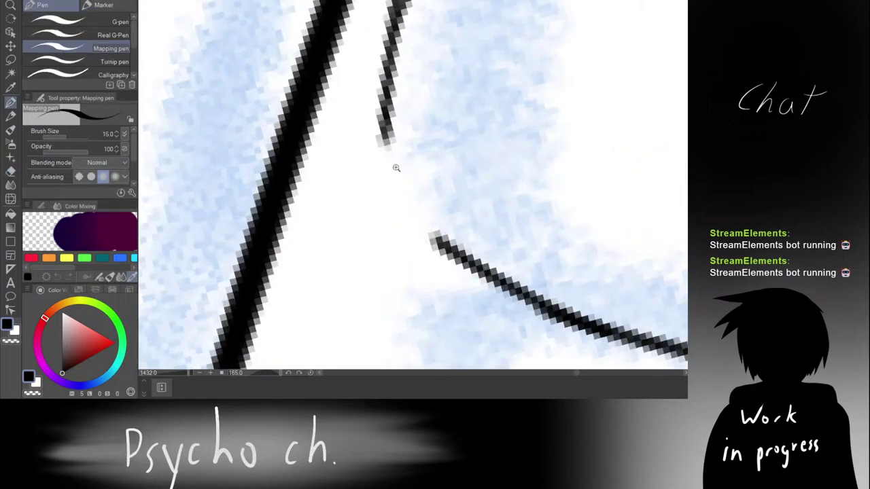
key("ctrl+z")
left_click_drag(386, 123, 433, 263)
key("ctrl+z")
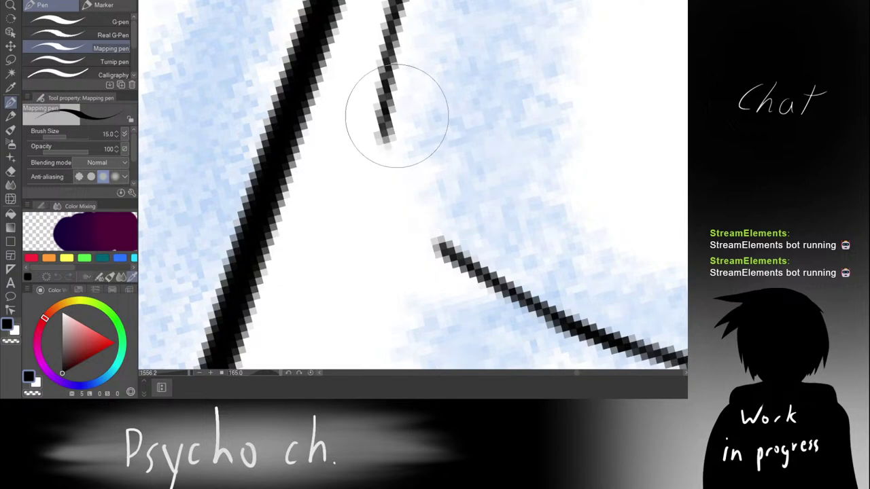
left_click_drag(389, 124, 454, 254)
Step: Erase the rounded right end of the guard and its adjoining lower edge to make room for a new shape
scroll(428, 150, "down", 10)
key("r")
left_click_drag(413, 78, 325, 194)
scroll(355, 124, "down", 6)
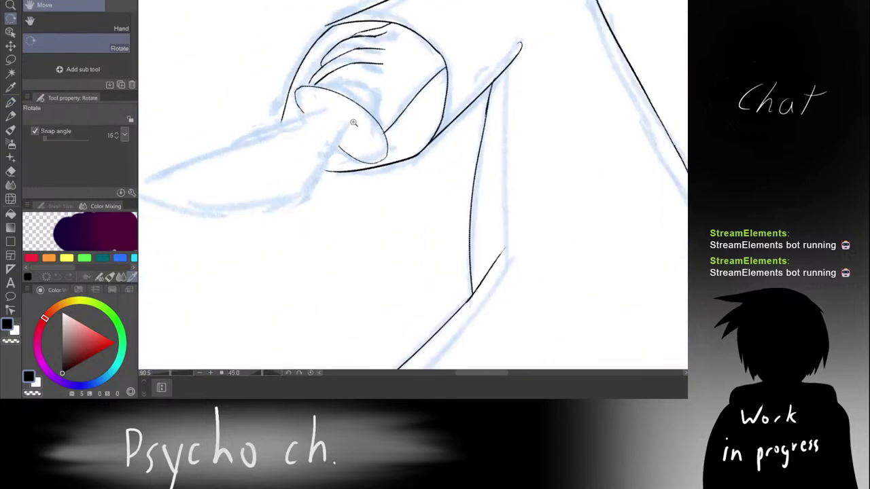
mouse_move(388, 112)
left_mouse_down()
mouse_move(355, 159)
mouse_move(409, 144)
mouse_move(423, 123)
left_mouse_up()
scroll(350, 186, "up", 1)
scroll(421, 122, "up", 2)
key("p")
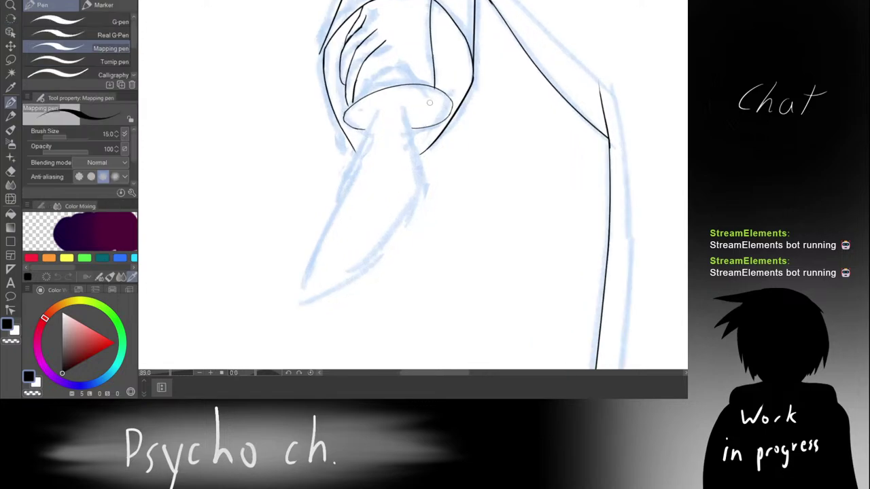
key("r")
left_click_drag(464, 64, 396, 112)
scroll(398, 117, "up", 4)
key("p")
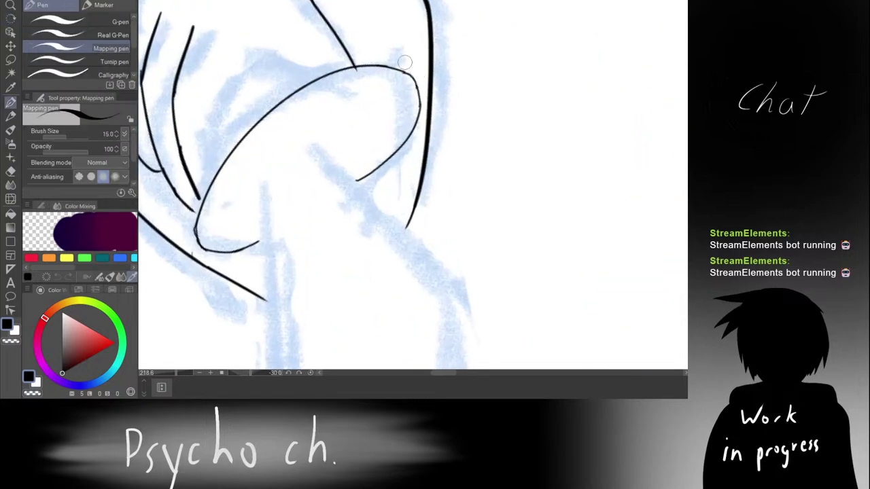
key("e")
mouse_move(376, 65)
left_mouse_down()
mouse_move(390, 61)
mouse_move(398, 87)
mouse_move(369, 155)
mouse_move(382, 112)
left_mouse_up()
Step: Redraw the guard's right lower edge farther in from the sleeve line
key("p")
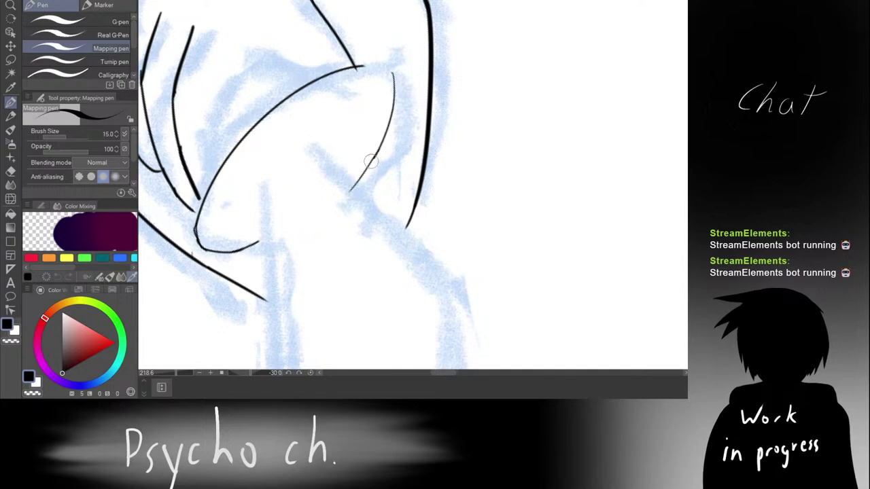
scroll(371, 160, "up", 3)
mouse_move(348, 106)
left_mouse_down()
mouse_move(378, 111)
mouse_move(270, 127)
mouse_move(277, 167)
left_mouse_up()
key("ctrl+z")
key("ctrl+z")
Step: Join the redrawn right edge of the guard to its upper curve with a short pen stroke
key("r")
mouse_move(329, 154)
left_mouse_down()
mouse_move(368, 25)
mouse_move(345, 127)
left_mouse_up()
scroll(381, 68, "up", 7)
key("p")
key("ctrl+z")
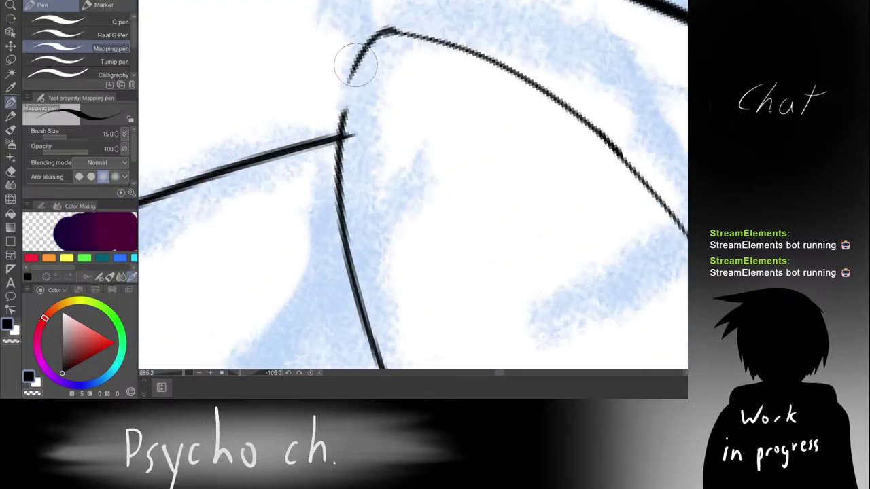
left_click_drag(356, 65, 340, 135)
Step: Extend the guard's right lower edge with a curved stroke toward the top of the blade sketch
scroll(367, 110, "down", 7)
key("r")
mouse_move(367, 109)
left_mouse_down()
mouse_move(552, 63)
mouse_move(549, 175)
left_mouse_up()
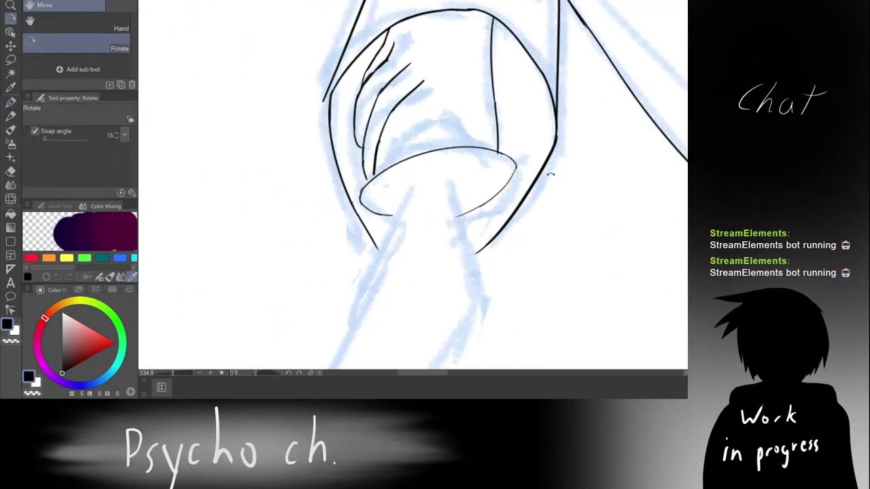
scroll(506, 169, "down", 4)
key("r")
left_click_drag(479, 244, 475, 129)
scroll(475, 129, "up", 2)
scroll(475, 129, "up", 6)
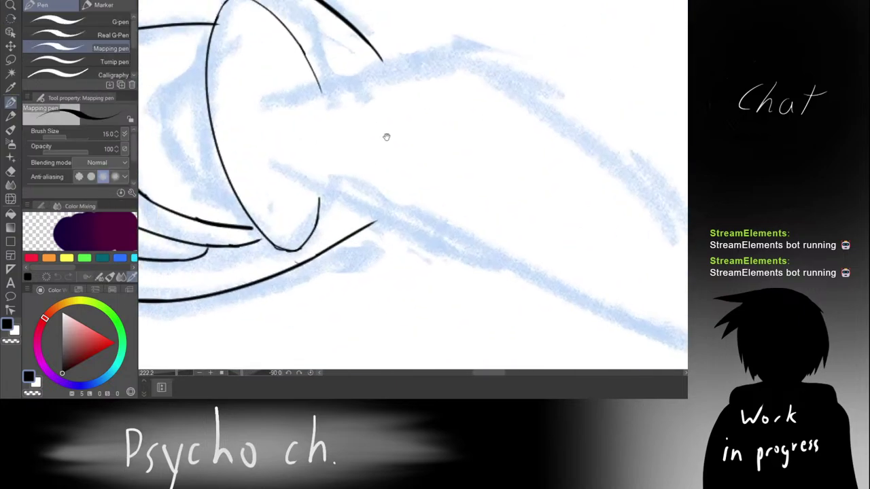
key("e")
key("p")
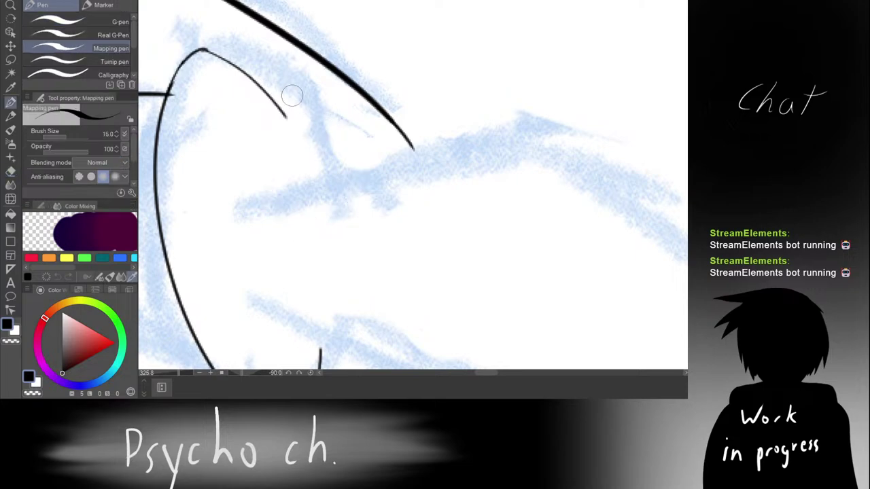
key("ctrl+z")
left_click_drag(282, 114, 305, 194)
key("ctrl+z")
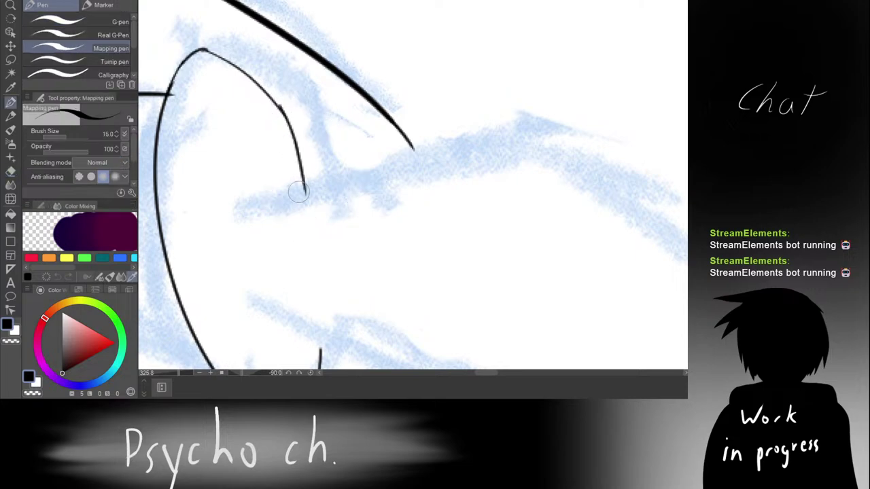
Step: Rotate the canvas back to its upright 0-degree orientation around the raised hand and knife
scroll(297, 144, "down", 6)
key("r")
left_click_drag(291, 85, 509, 92)
scroll(515, 90, "down", 1)
left_click_drag(510, 91, 414, 108)
key("r")
left_click_drag(462, 55, 427, 47)
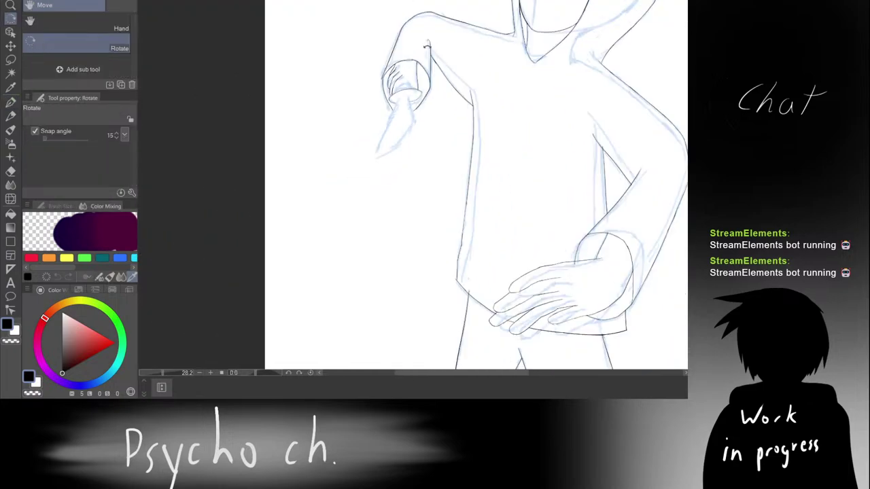
left_click_drag(446, 92, 462, 93)
scroll(461, 92, "up", 4)
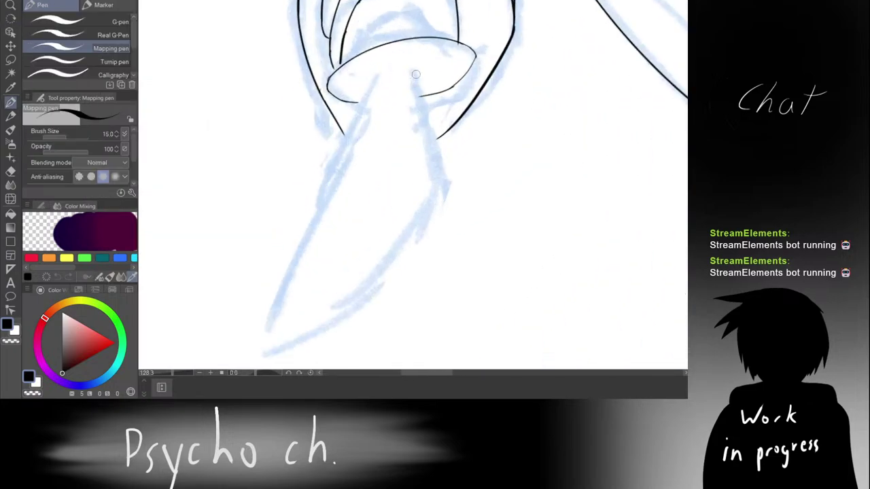
Step: Try to ink the blade's right edge from inside the guard down toward the sketched corner
left_click_drag(413, 68, 431, 159)
left_click_drag(412, 69, 419, 212)
key("ctrl+z")
scroll(376, 80, "down", 2)
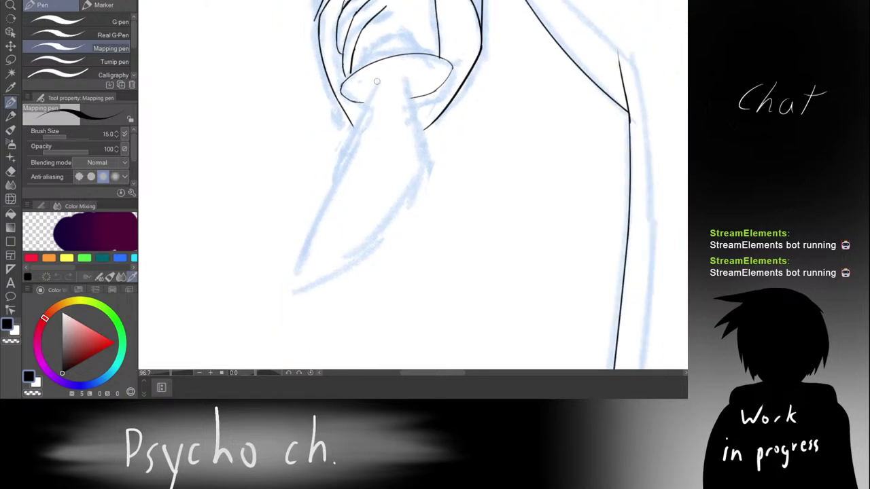
Step: Ink the blade's left edge as a long, nearly straight line down from the guard, retrying the stroke
left_click_drag(372, 90, 360, 191)
key("ctrl+z")
left_click_drag(374, 90, 344, 292)
key("ctrl+z")
left_click_drag(372, 89, 358, 244)
key("ctrl+z")
left_click_drag(378, 81, 364, 218)
key("ctrl+z")
Step: Try a short, slightly slanted stroke for the blade's right edge below the guard
mouse_move(406, 76)
left_mouse_down()
mouse_move(410, 156)
mouse_move(420, 163)
left_mouse_up()
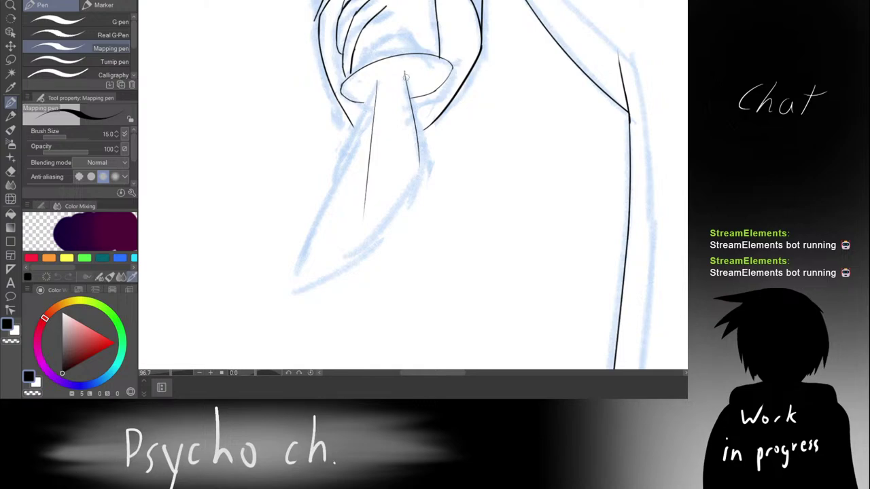
key("ctrl+z")
left_click_drag(405, 73, 418, 147)
key("ctrl+z")
Step: Flip the canvas view horizontally and ink the blade's upper left edge slanting outward from the guard
key("h")
mouse_move(408, 97)
left_mouse_down()
mouse_move(359, 88)
mouse_move(345, 212)
left_mouse_up()
key("ctrl+z")
left_click_drag(368, 85, 360, 231)
key("ctrl+z")
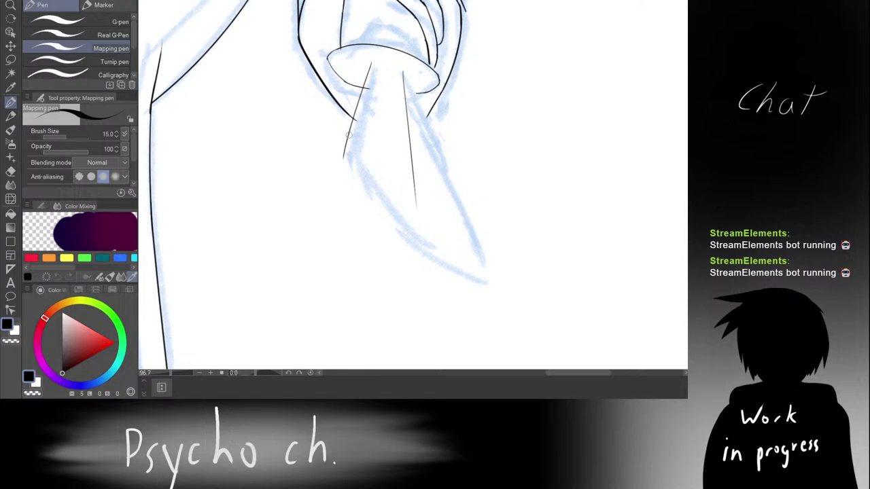
key("ctrl+z")
Step: Ink the blade's lower left edge as a shallow curve continuing down from the slanted upper edge
mouse_move(348, 138)
left_mouse_down()
mouse_move(369, 202)
mouse_move(360, 229)
left_mouse_up()
key("ctrl+z")
left_click_drag(349, 138, 375, 259)
scroll(415, 170, "down", 5)
left_click_drag(416, 163, 409, 91)
scroll(406, 85, "up", 4)
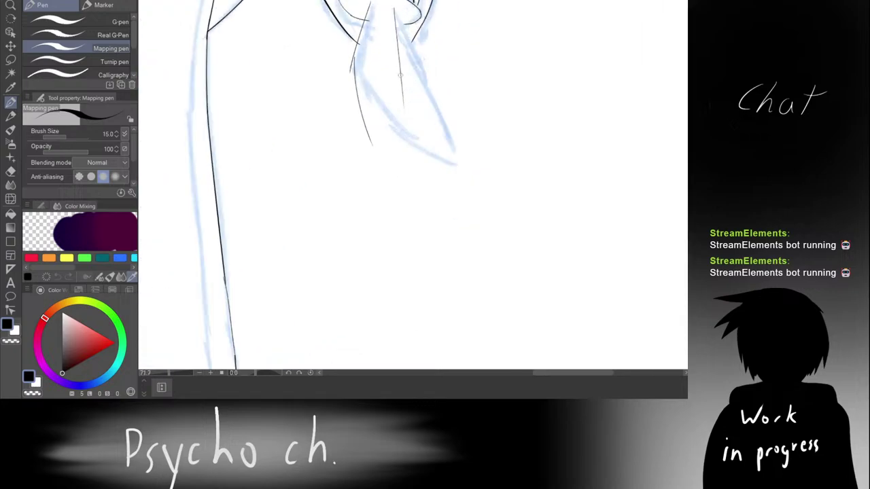
Step: Erase the lower part of the blade's right edge and try to redraw it from the guard
key("ctrl+z")
left_click_drag(406, 76, 388, 104)
key("e")
key("p")
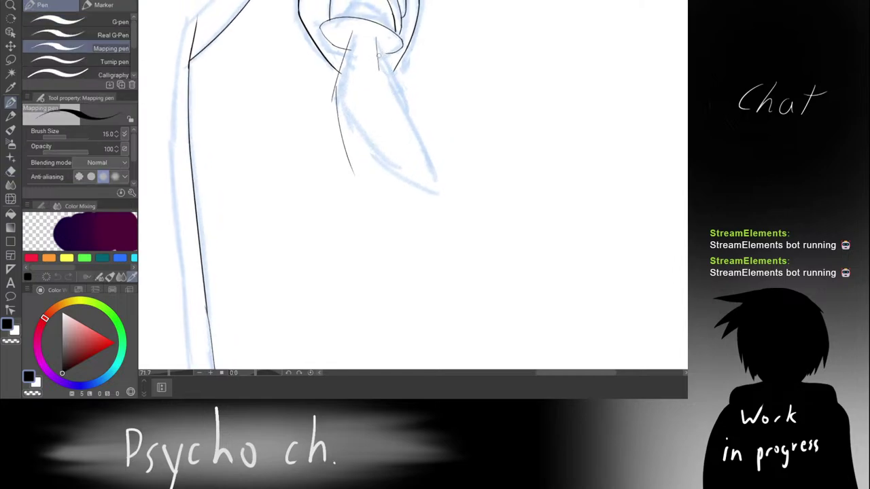
left_click_drag(378, 63, 381, 98)
mouse_move(377, 73)
left_mouse_down()
mouse_move(374, 85)
mouse_move(339, 96)
left_mouse_up()
scroll(339, 95, "up", 3)
key("ctrl+z")
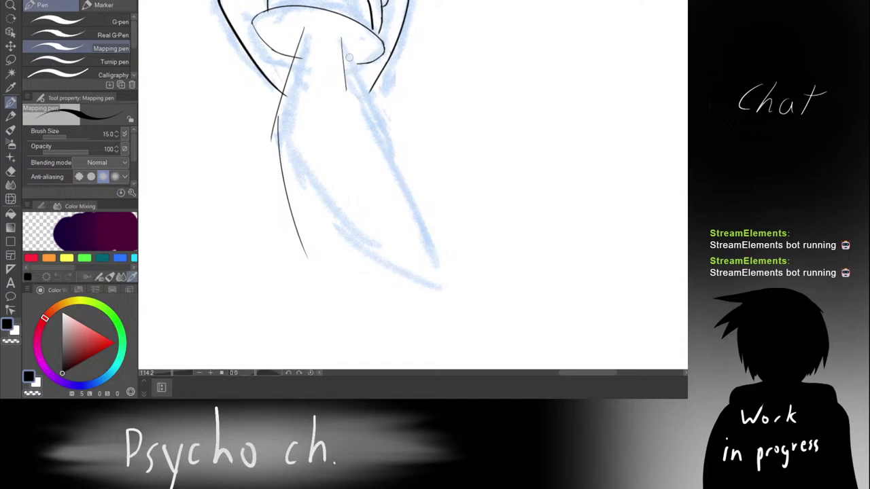
Step: Replace the blade's short right line with one long, nearly vertical edge running down from inside the guard
key("e")
left_click_drag(345, 48, 345, 73)
key("p")
key("ctrl+z")
left_click_drag(343, 38, 324, 205)
key("ctrl+z")
left_click_drag(336, 35, 329, 174)
key("ctrl+z")
left_click_drag(331, 28, 317, 319)
scroll(298, 161, "down", 5)
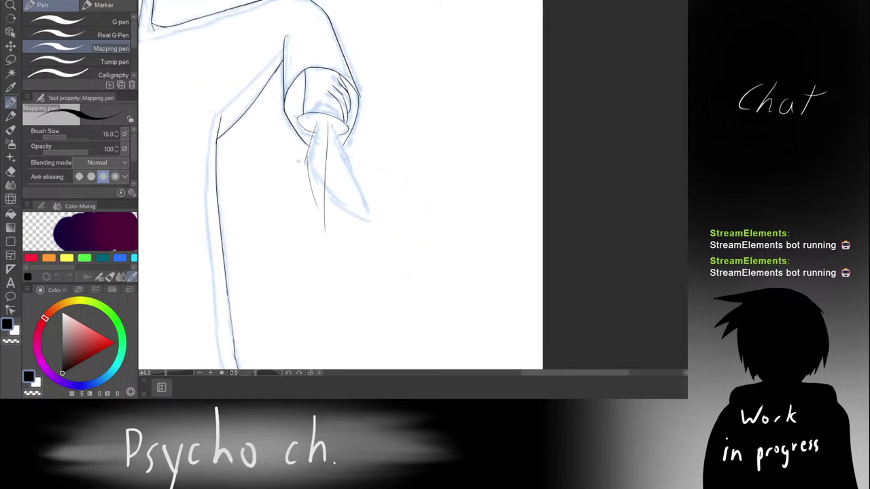
Step: Remove the old curve of the blade's lower left edge, keeping the slanted upper edge
left_click_drag(316, 173, 303, 141)
scroll(303, 141, "down", 4)
scroll(333, 136, "up", 5)
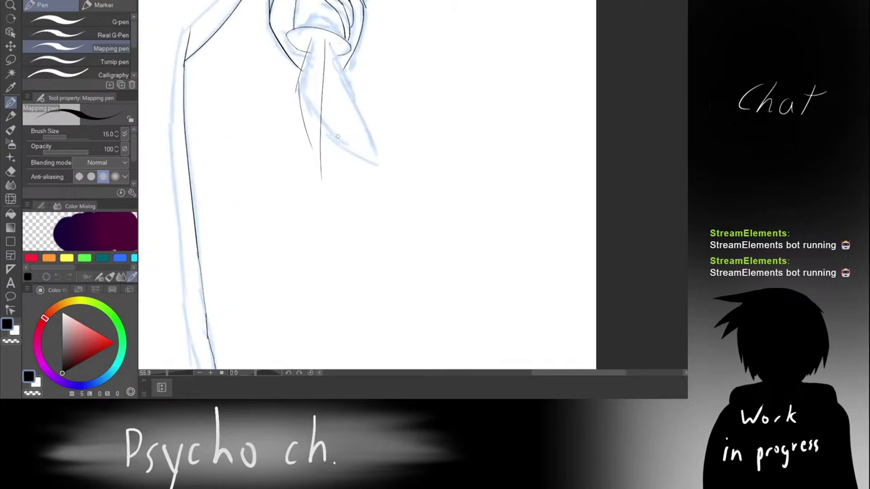
scroll(302, 115, "up", 1)
key("e")
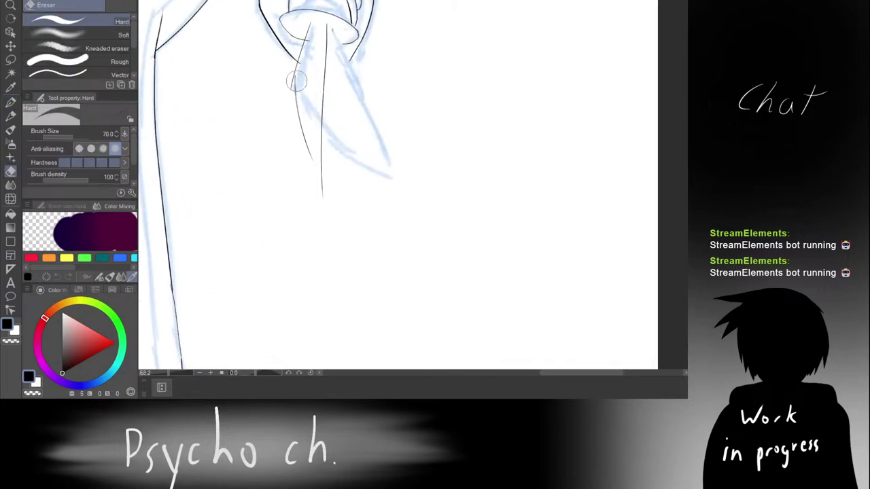
mouse_move(297, 72)
left_mouse_down()
mouse_move(304, 141)
mouse_move(297, 86)
left_mouse_up()
key("p")
scroll(295, 75, "up", 1)
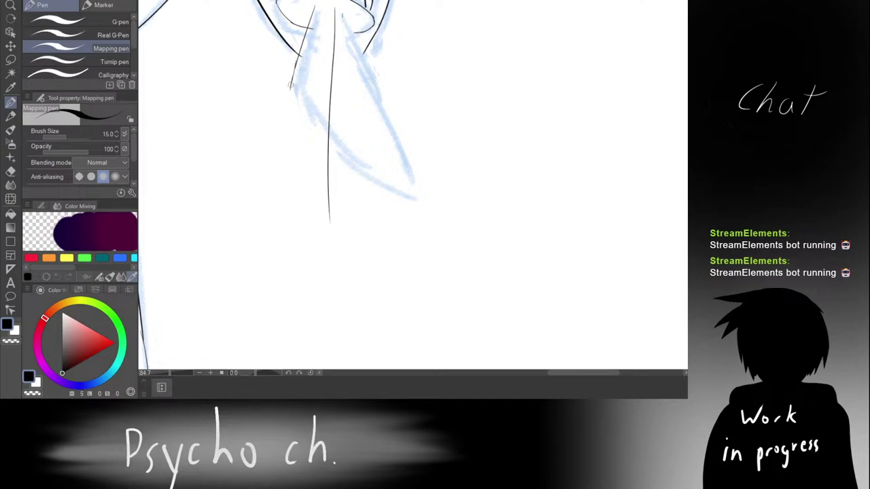
Step: Ink a new lower left edge that meets the long edge in a pointed tip, and erase the overrunning line ends
left_click_drag(294, 85, 336, 174)
key("ctrl+z")
left_click_drag(293, 87, 320, 191)
key("ctrl+z")
left_click_drag(292, 85, 365, 210)
scroll(316, 155, "up", 8)
key("e")
mouse_move(369, 140)
left_mouse_down()
mouse_move(352, 115)
mouse_move(388, 148)
mouse_move(400, 183)
mouse_move(345, 131)
mouse_move(342, 145)
mouse_move(341, 124)
mouse_move(350, 193)
left_mouse_up()
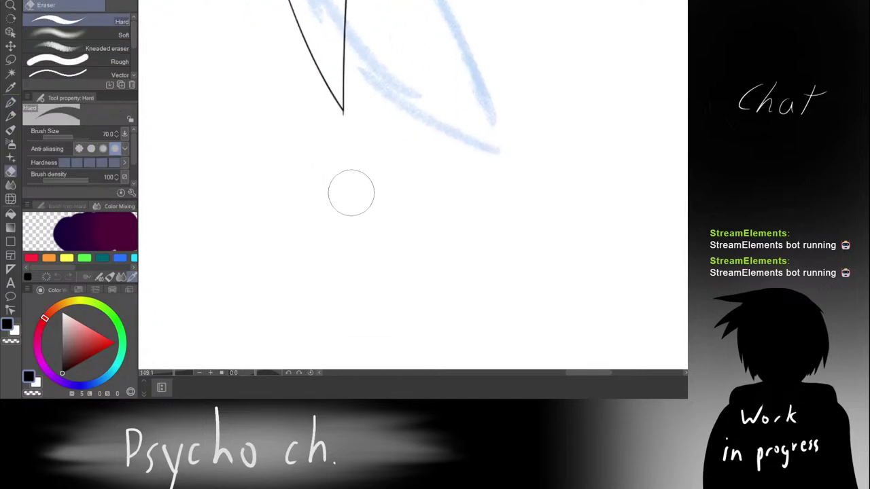
Step: Examine the inked knife's size and direction against the whole figure's line art
scroll(351, 193, "down", 10)
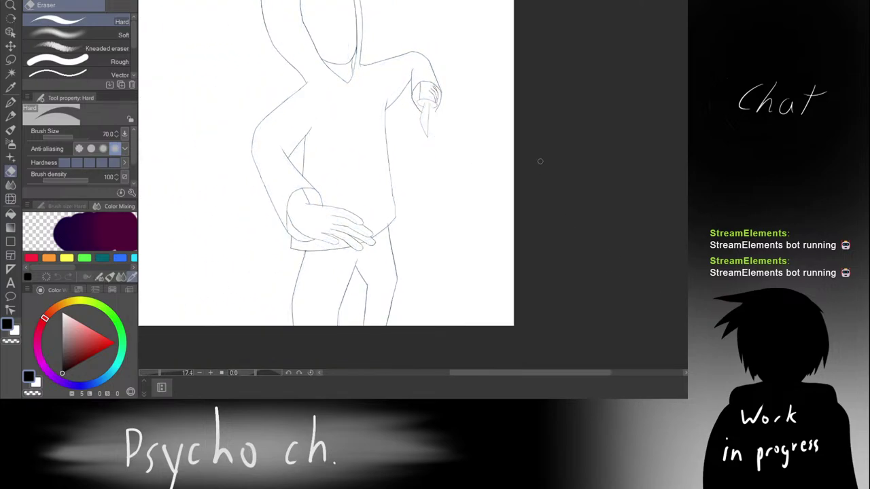
scroll(505, 135, "down", 1)
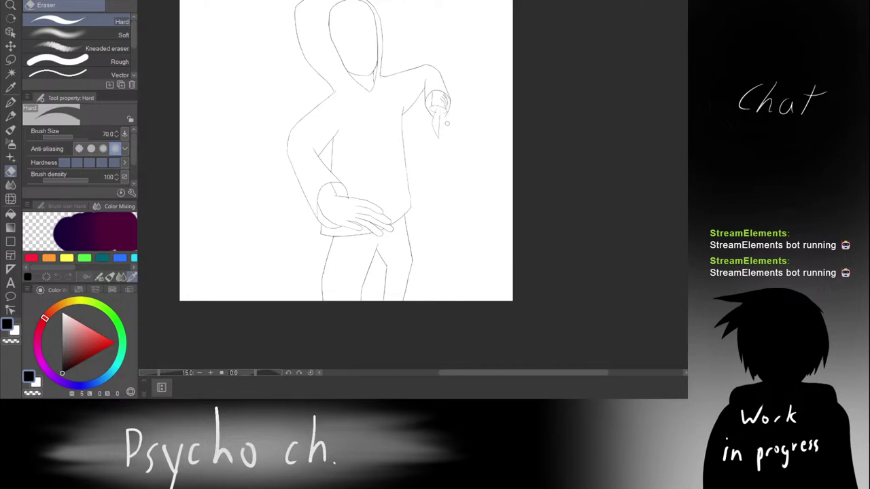
scroll(446, 123, "up", 2)
scroll(451, 120, "down", 1)
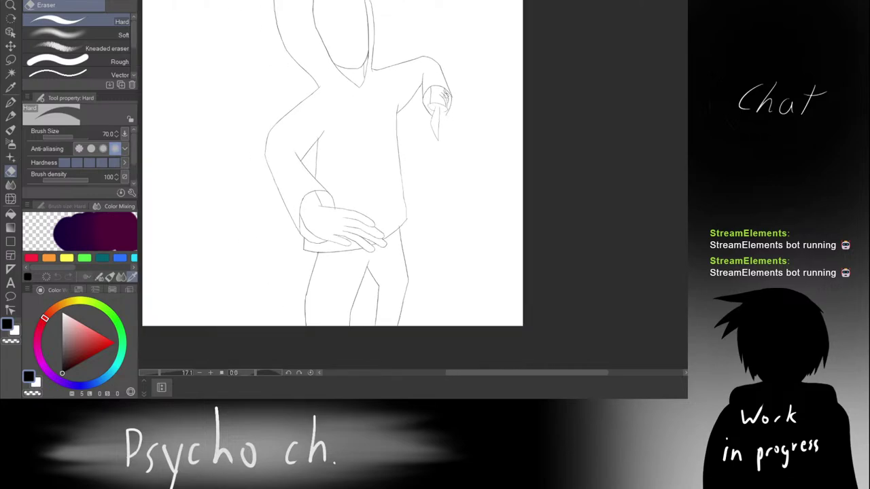
scroll(447, 69, "up", 7)
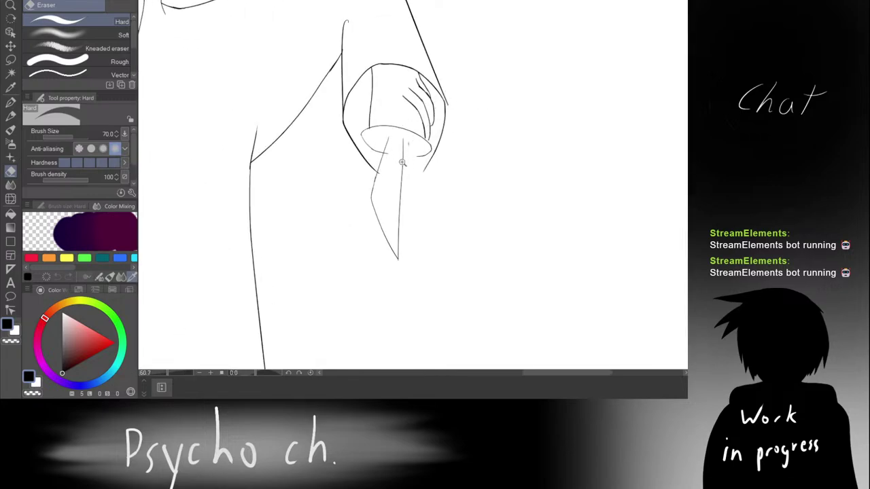
scroll(402, 162, "up", 4)
key("p")
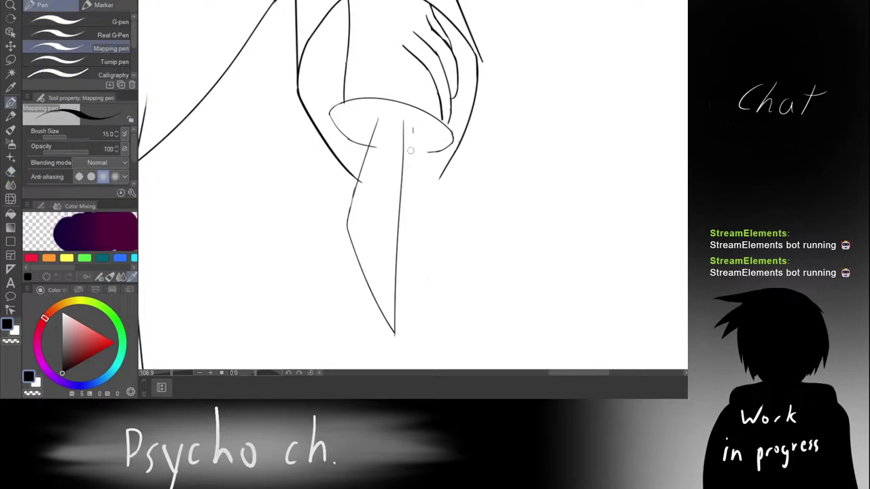
scroll(428, 109, "down", 8)
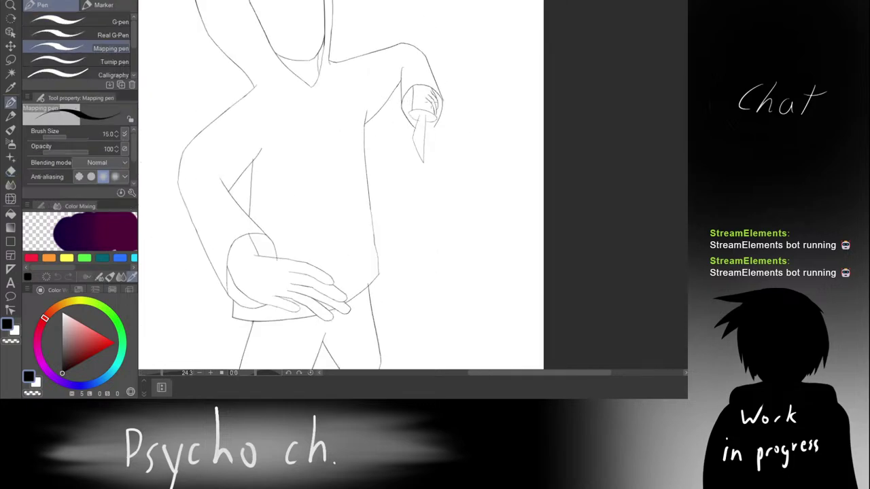
scroll(423, 117, "down", 3)
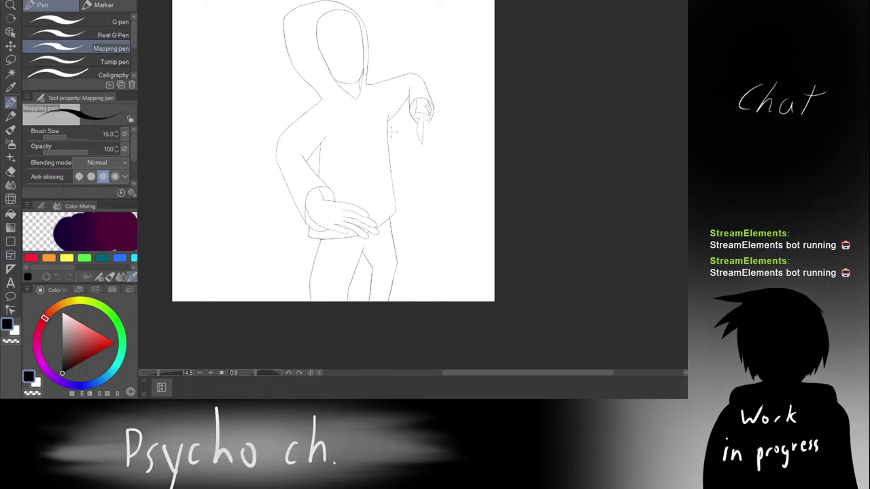
scroll(422, 117, "up", 6)
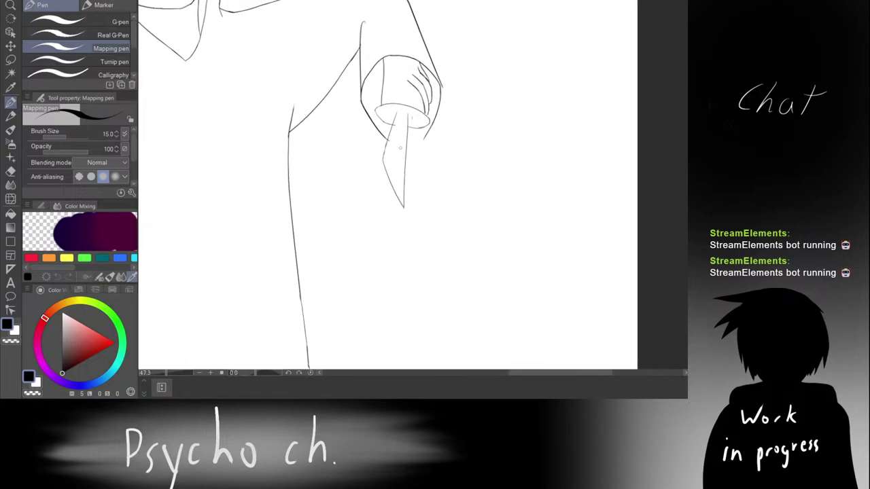
Step: Lasso the guard and blade, stretch them slightly upward toward the fingers, apply the transformation and deselect
key("m")
mouse_move(364, 150)
left_mouse_down()
mouse_move(445, 196)
mouse_move(454, 130)
left_mouse_up()
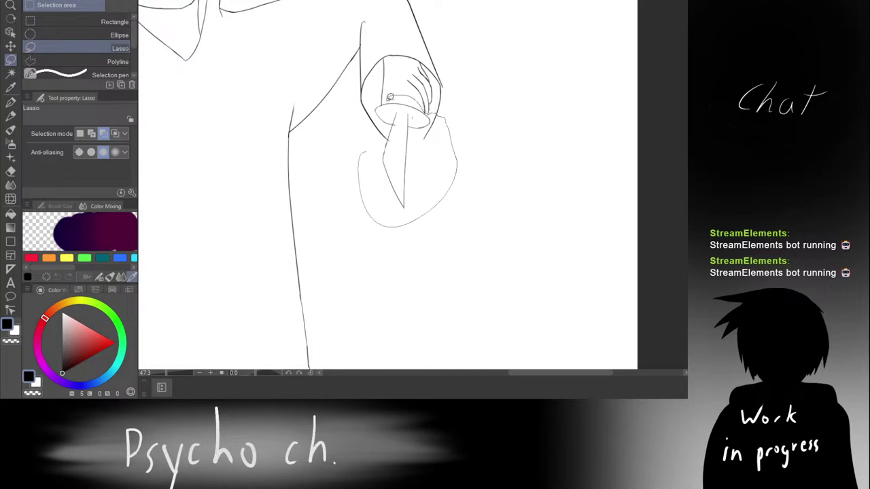
left_click_drag(377, 102, 343, 164)
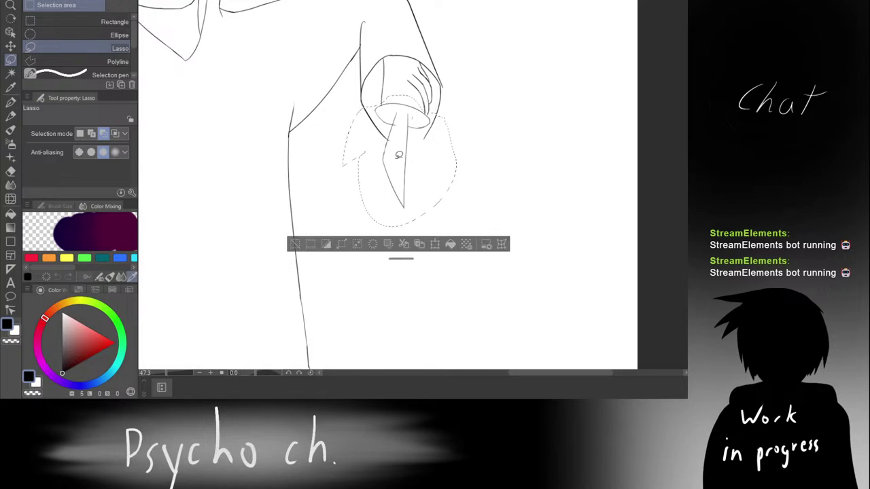
left_click(448, 244)
left_click_drag(400, 96, 399, 85)
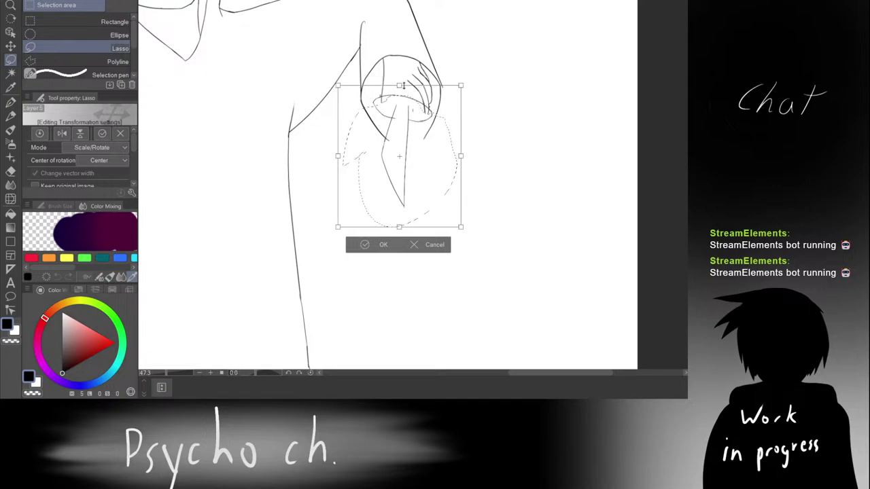
left_click(367, 246)
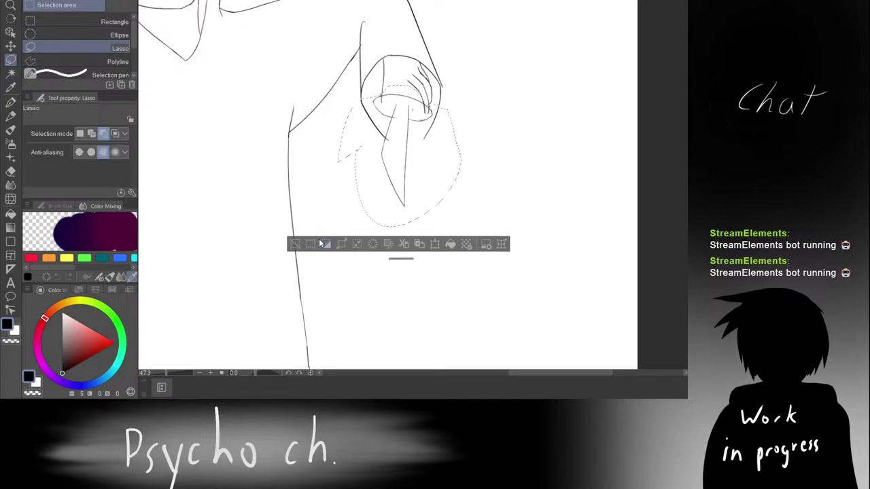
left_click(295, 247)
Step: Erase the stray short mark inside the guard beside the blade's right edge
scroll(297, 278, "up", 6)
key("e")
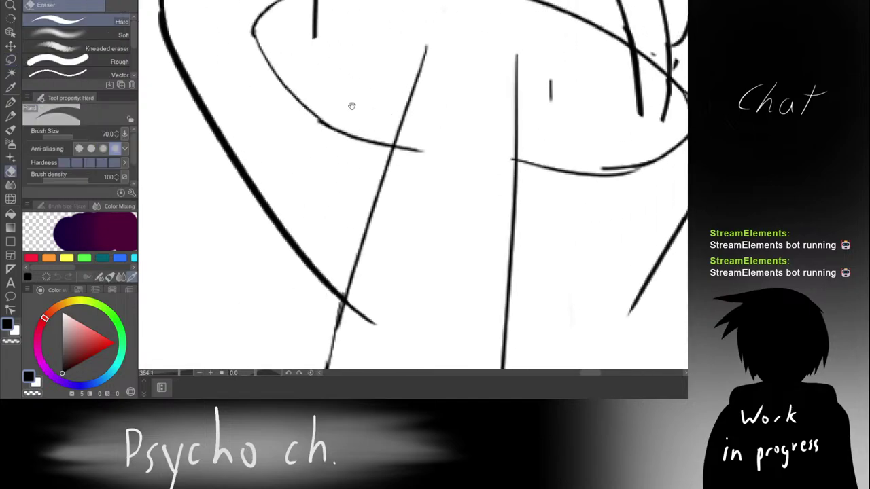
left_click_drag(287, 188, 274, 182)
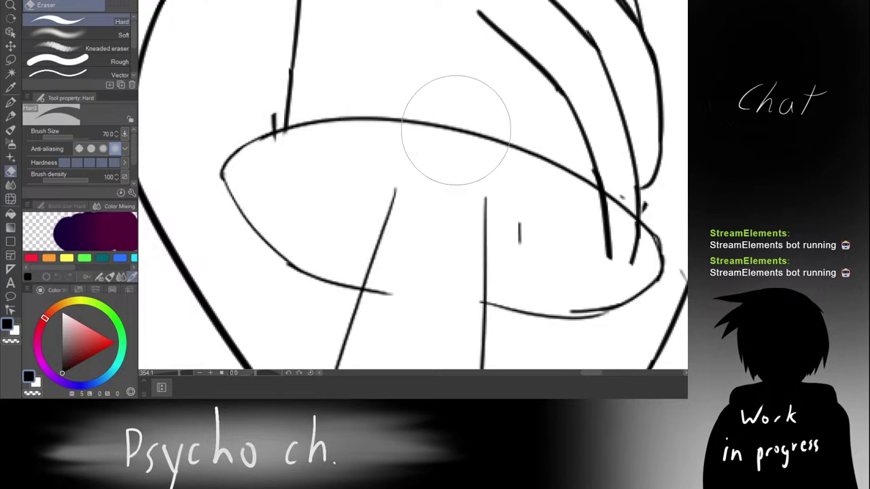
left_click_drag(510, 165, 362, 140)
mouse_move(393, 201)
left_mouse_down()
mouse_move(412, 196)
mouse_move(491, 229)
mouse_move(442, 191)
mouse_move(453, 201)
mouse_move(418, 146)
mouse_move(419, 115)
mouse_move(422, 137)
left_mouse_up()
left_click(474, 216)
scroll(411, 141, "down", 8)
Step: Try to ink a slanted line across the palm down to the guard's upper curve
key("p")
scroll(421, 113, "up", 9)
key("ctrl+z")
left_click_drag(388, 86, 445, 176)
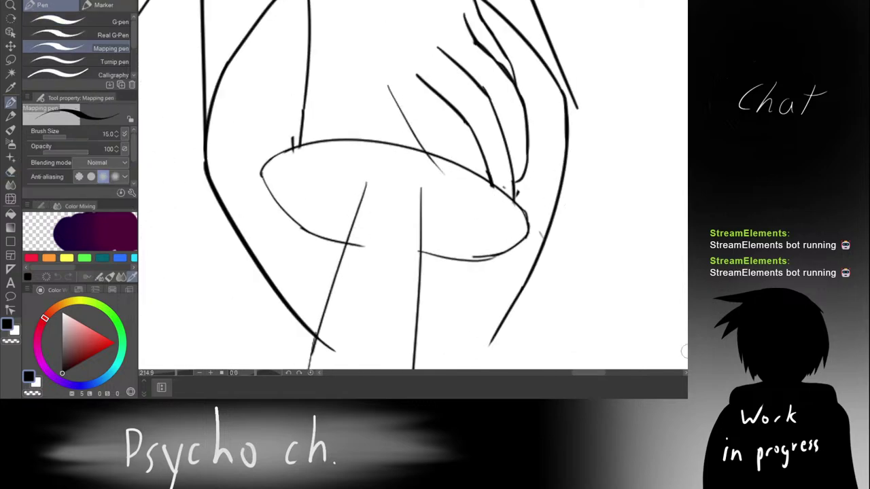
key("ctrl+z")
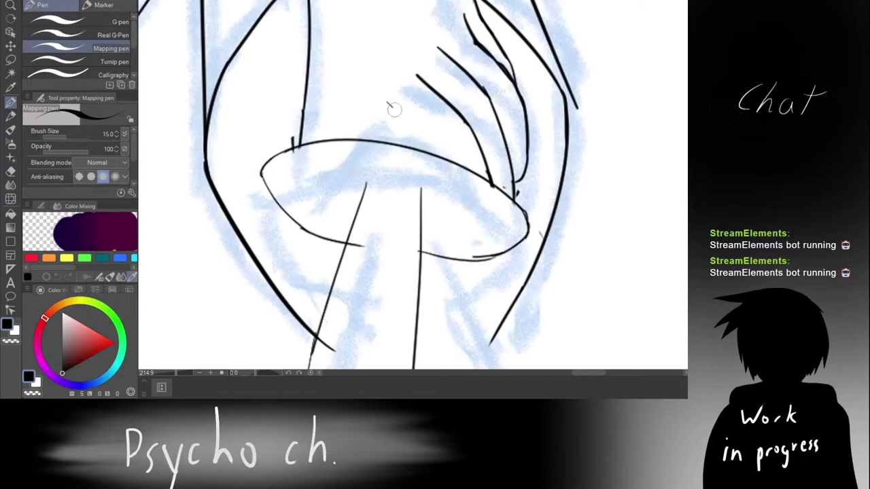
left_click_drag(387, 102, 430, 142)
scroll(405, 104, "down", 4)
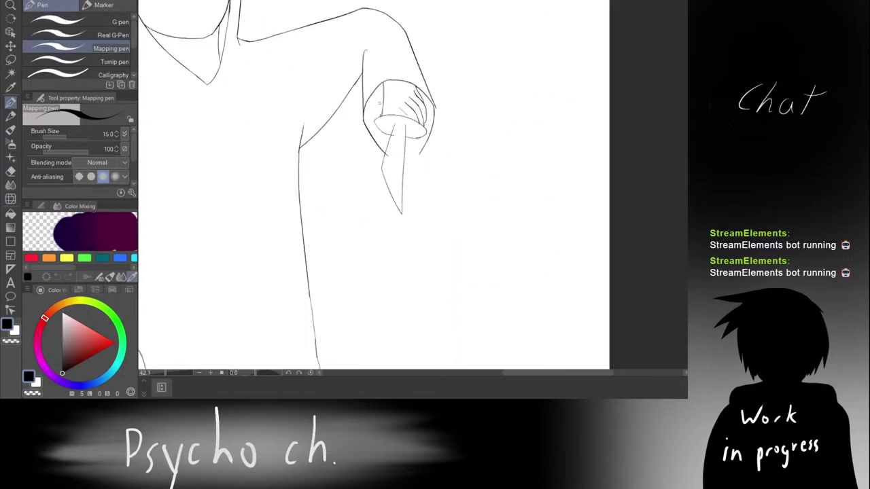
Step: Ink a short left stroke and a longer slanted right line from the palm to the guard's upper curve
scroll(411, 103, "up", 2)
scroll(400, 98, "up", 1)
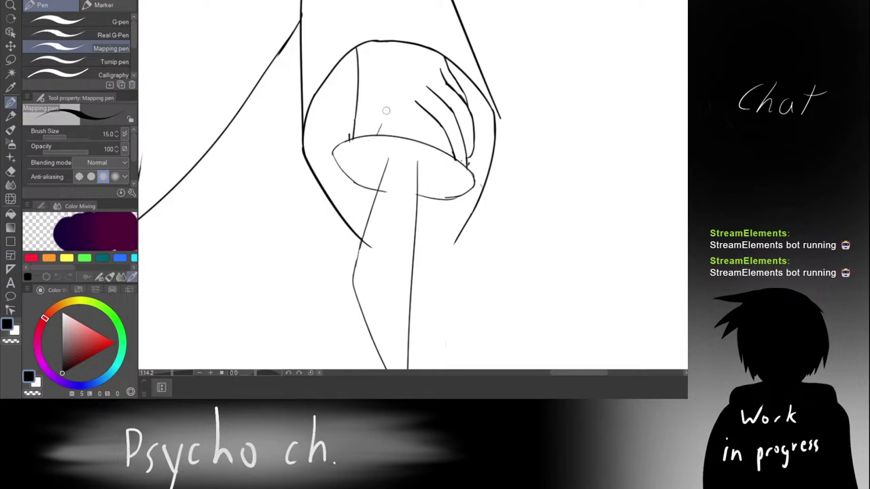
key("ctrl+z")
left_click_drag(391, 105, 428, 146)
key("ctrl+z")
left_click_drag(394, 105, 429, 147)
Step: Erase the kinked upper part of the short left stroke above the guard
scroll(416, 147, "up", 5)
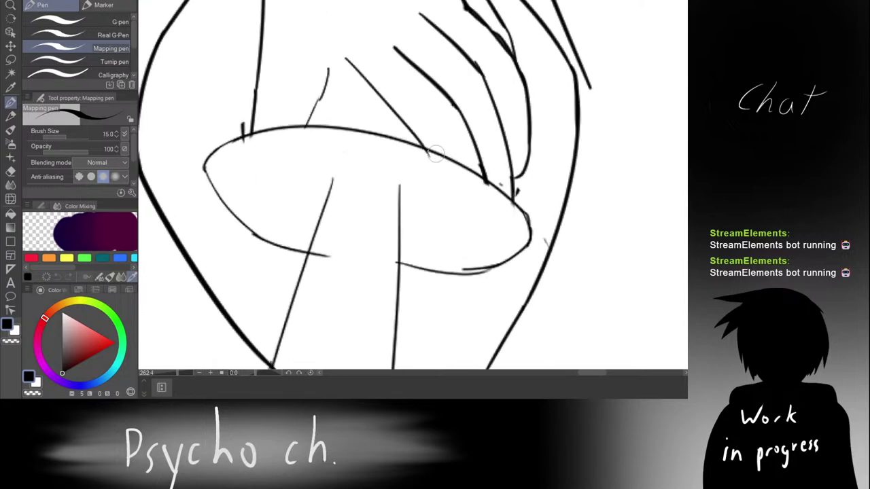
scroll(414, 178, "up", 2)
key("e")
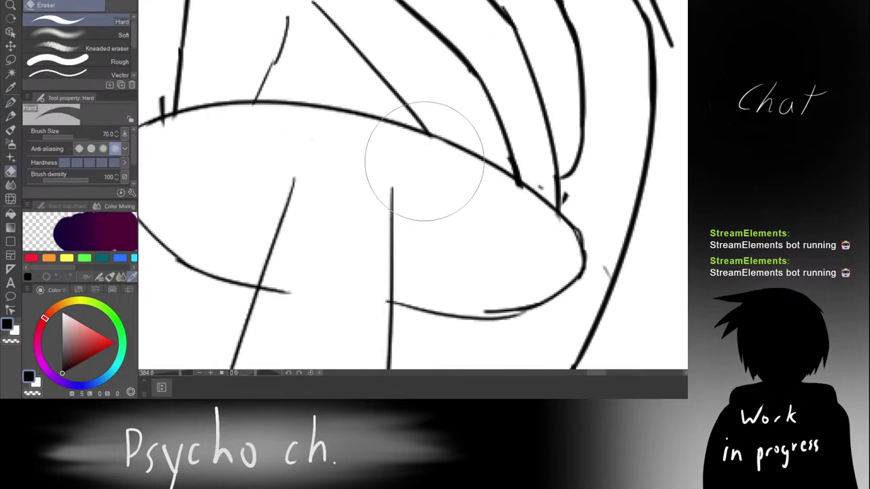
scroll(398, 93, "up", 3)
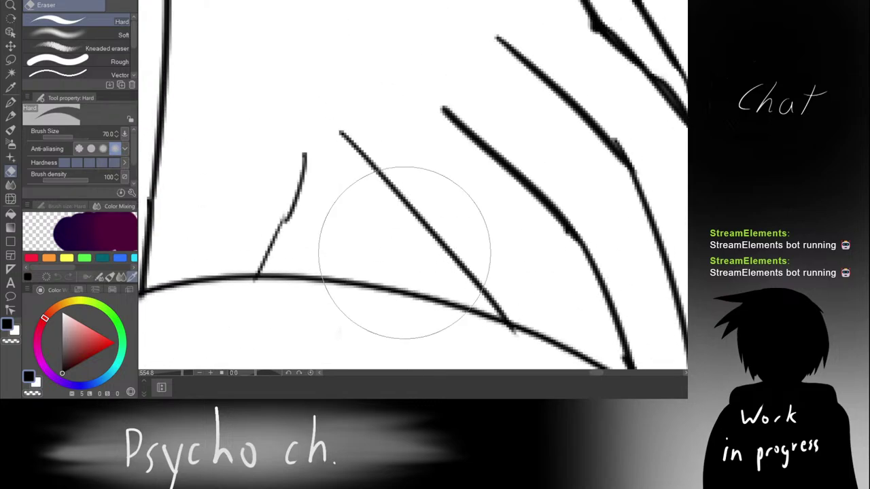
key("p")
key("e")
mouse_move(371, 124)
left_mouse_down()
mouse_move(356, 110)
mouse_move(345, 153)
mouse_move(344, 116)
left_mouse_up()
key("p")
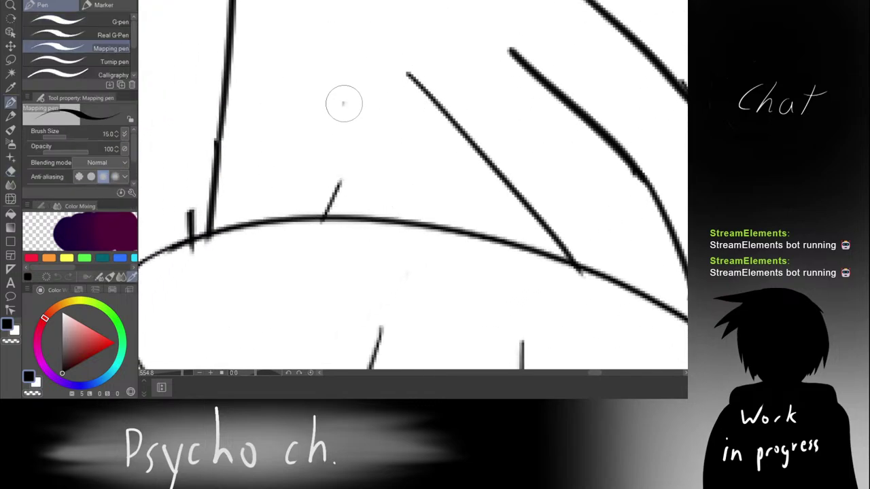
Step: Extend the short left stroke above the guard upward across the palm as a slanted line
mouse_move(340, 184)
left_mouse_down()
mouse_move(346, 118)
mouse_move(346, 182)
mouse_move(381, 91)
mouse_move(342, 179)
left_mouse_up()
key("ctrl+z")
key("ctrl+z")
key("ctrl+z")
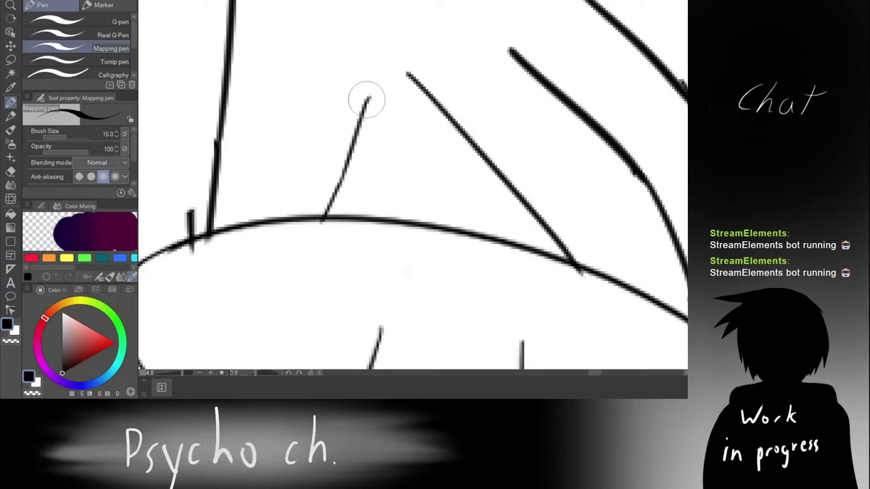
mouse_move(368, 96)
left_mouse_down()
mouse_move(406, 63)
mouse_move(395, 54)
mouse_move(336, 126)
mouse_move(377, 118)
left_mouse_up()
key("ctrl+z")
key("ctrl+z")
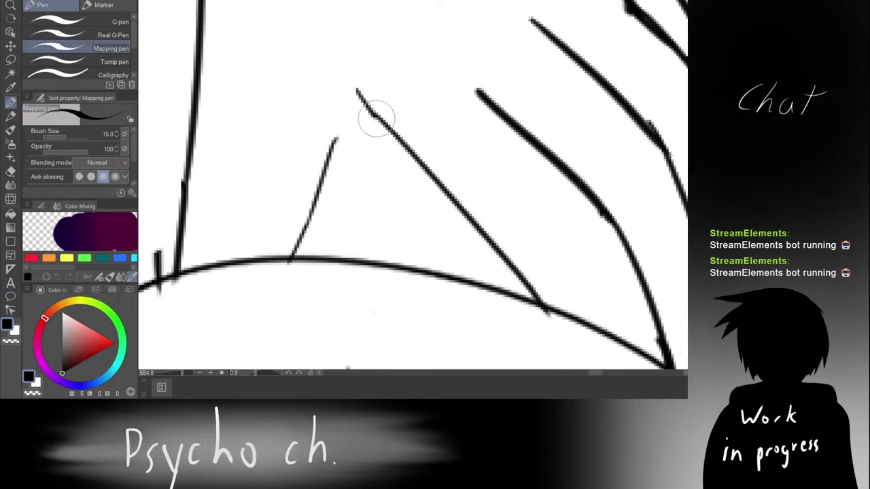
Step: Ink the upper ends of the left and right slanted palm lines so they meet in a pointed peak
key("ctrl+z")
left_click_drag(351, 90, 383, 121)
mouse_move(355, 85)
left_mouse_down()
mouse_move(342, 121)
mouse_move(335, 150)
left_mouse_up()
key("ctrl+z")
key("ctrl+z")
left_click_drag(352, 92, 336, 140)
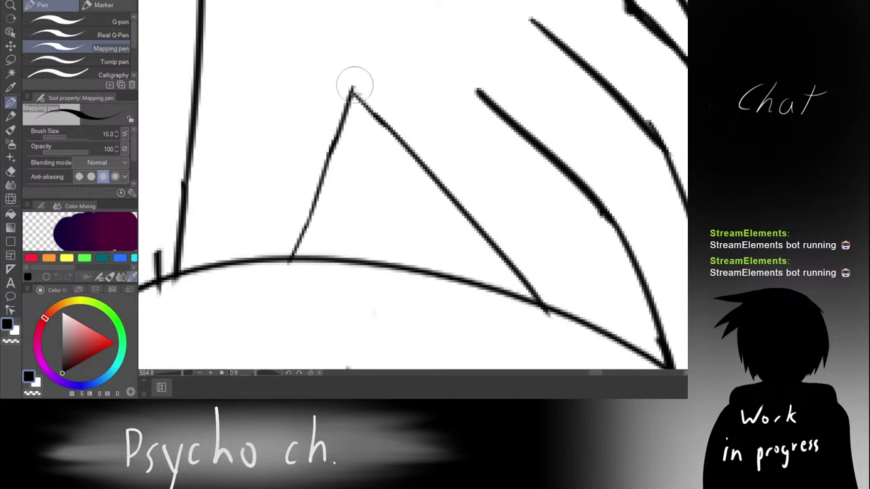
Step: Erase the lower end of the right slanted palm line where it reaches the guard's upper curve
mouse_move(371, 54)
left_mouse_down()
mouse_move(282, 75)
mouse_move(422, 73)
mouse_move(400, 88)
left_mouse_up()
mouse_move(398, 48)
left_mouse_down()
mouse_move(540, 120)
mouse_move(549, 151)
mouse_move(543, 135)
left_mouse_up()
key("e")
left_click_drag(479, 224, 468, 257)
Step: Rotate the canvas and ink a new curved lower end connecting the right palm line to the guard
left_click_drag(470, 124, 401, 83)
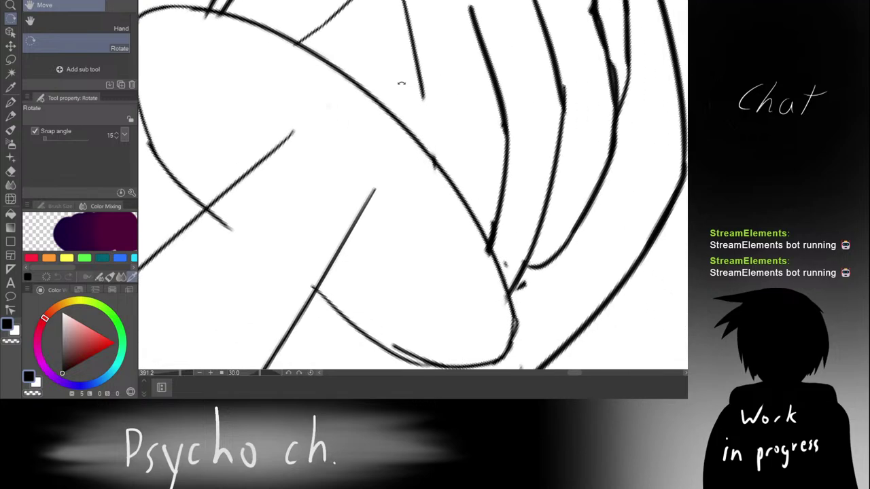
key("p")
left_click_drag(429, 110, 430, 113)
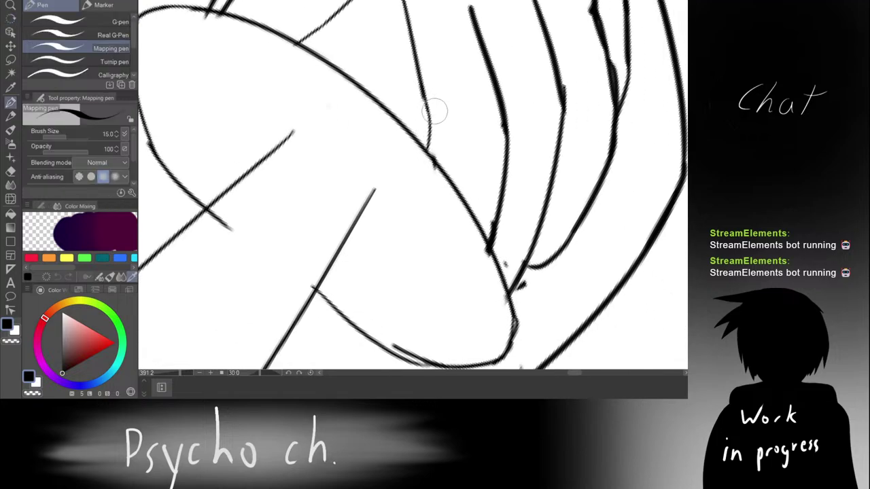
left_click_drag(427, 106, 424, 143)
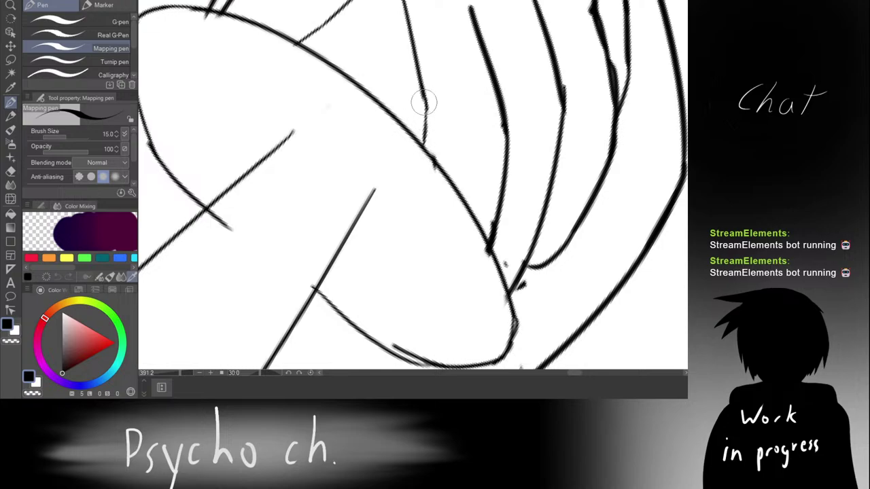
left_click_drag(409, 13, 426, 154)
Step: Erase the left slanted palm line, leaving only a short stub at the guard's upper curve
left_click_drag(427, 108, 341, 111)
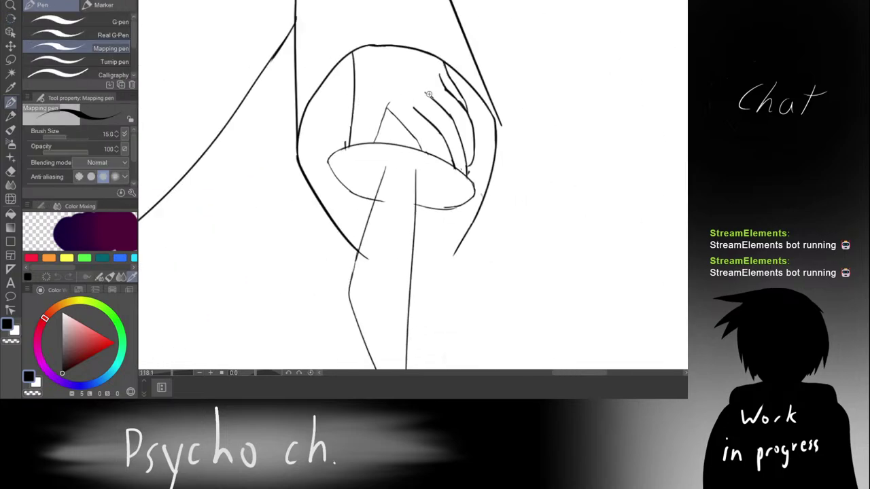
left_click_drag(282, 197, 423, 107)
left_click_drag(423, 108, 454, 110)
left_click_drag(372, 94, 308, 187)
left_click_drag(426, 112, 396, 105)
mouse_move(478, 91)
left_mouse_down()
mouse_move(371, 143)
mouse_move(409, 126)
left_mouse_up()
key("e")
mouse_move(369, 97)
left_mouse_down()
mouse_move(379, 106)
mouse_move(403, 49)
mouse_move(414, 80)
mouse_move(407, 71)
left_mouse_up()
Step: Try repeatedly to ink a new left line from the palm down to the guard's upper curve
key("p")
key("ctrl+z")
left_click_drag(407, 58, 386, 144)
key("ctrl+z")
mouse_move(406, 38)
left_mouse_down()
mouse_move(383, 97)
mouse_move(377, 174)
left_mouse_up()
key("ctrl+z")
mouse_move(407, 52)
left_mouse_down()
mouse_move(390, 97)
mouse_move(390, 148)
left_mouse_up()
key("ctrl+z")
left_click_drag(389, 95, 383, 148)
key("ctrl+z")
key("ctrl+z")
left_click_drag(394, 84, 384, 147)
key("ctrl+z")
key("ctrl+z")
mouse_move(405, 43)
left_mouse_down()
mouse_move(374, 124)
mouse_move(394, 35)
mouse_move(382, 119)
left_mouse_up()
key("ctrl+z")
key("ctrl+z")
left_click_drag(387, 22, 385, 101)
key("ctrl+z")
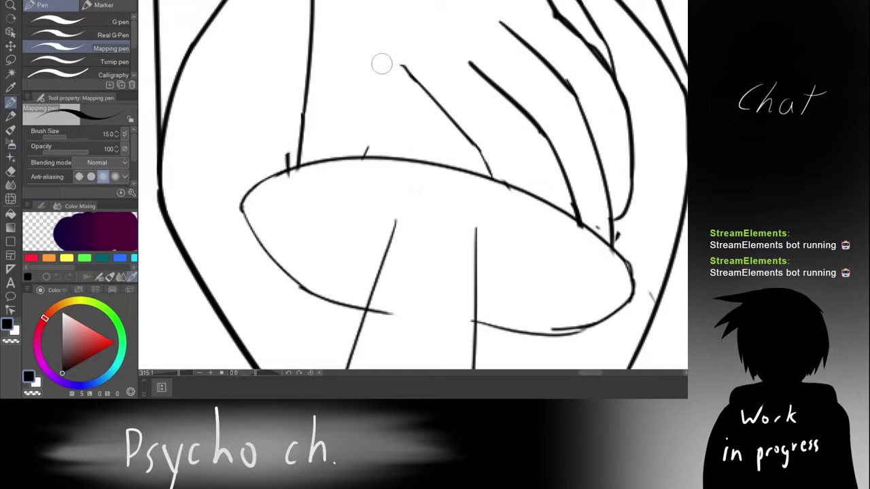
Step: Try to ink a nearly vertical left line above the guard in two segments
left_click_drag(379, 43, 378, 141)
left_click_drag(374, 95, 372, 154)
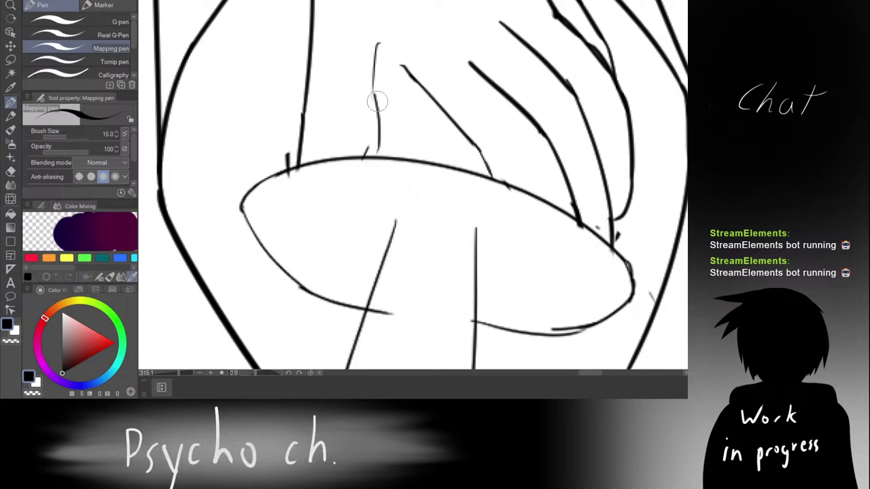
key("ctrl+z")
left_click_drag(377, 80, 381, 145)
left_click_drag(375, 114, 382, 154)
key("ctrl+z")
key("ctrl+z")
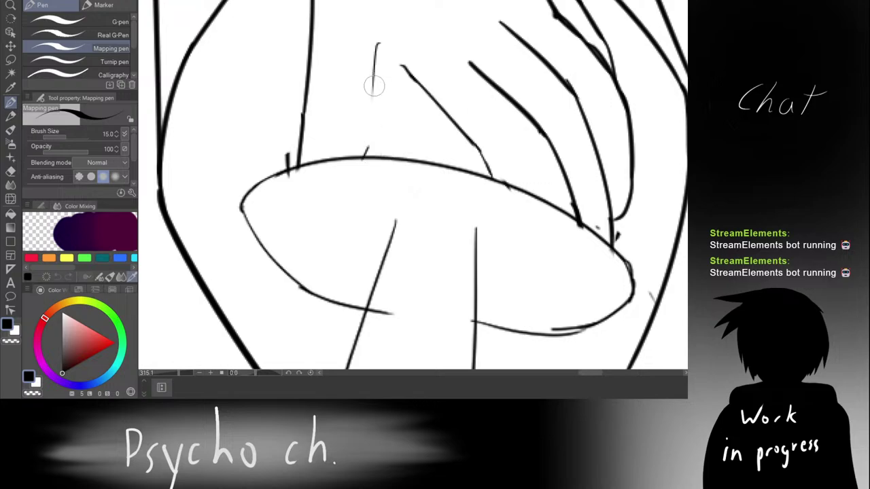
key("ctrl+z")
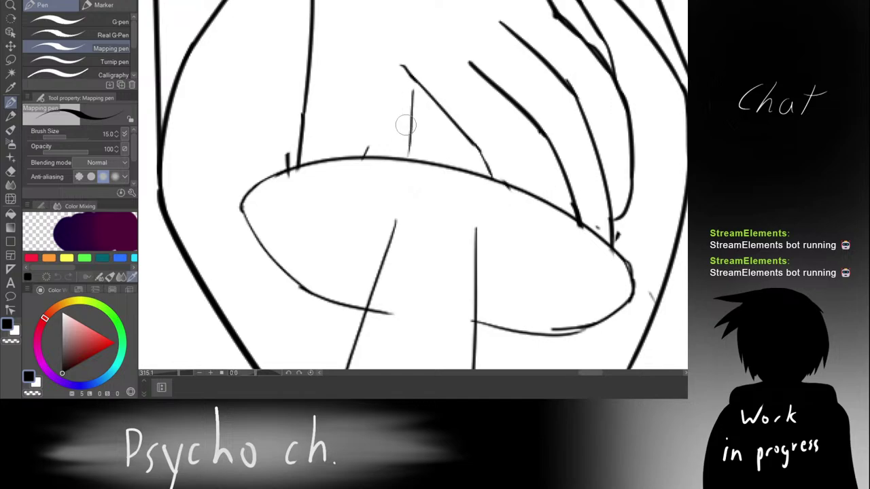
Step: Lasso-select the knife's guard and most of its blade
scroll(384, 101, "down", 8)
scroll(381, 97, "up", 4)
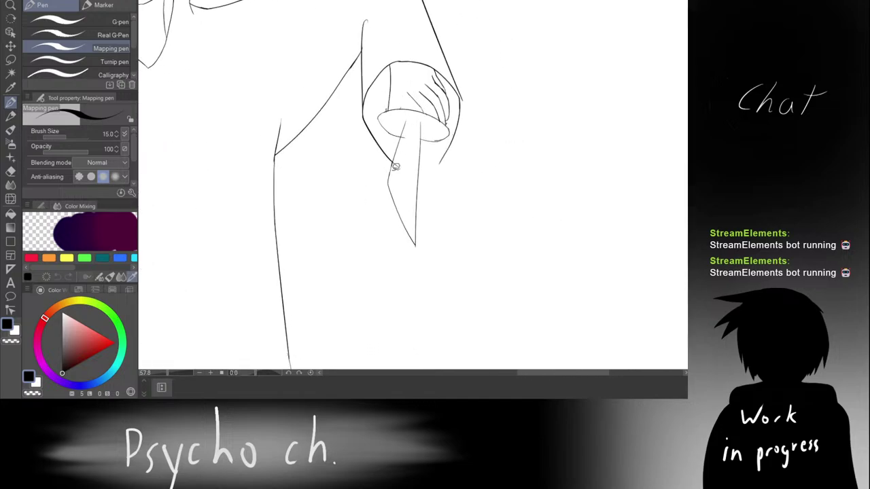
key("m")
scroll(373, 68, "up", 2)
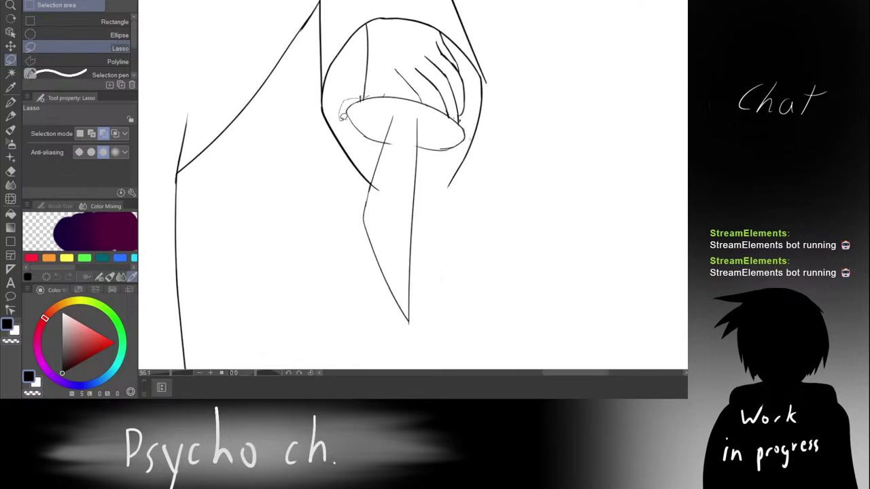
mouse_move(342, 116)
left_mouse_down()
mouse_move(366, 259)
mouse_move(463, 302)
mouse_move(483, 202)
mouse_move(478, 117)
left_mouse_up()
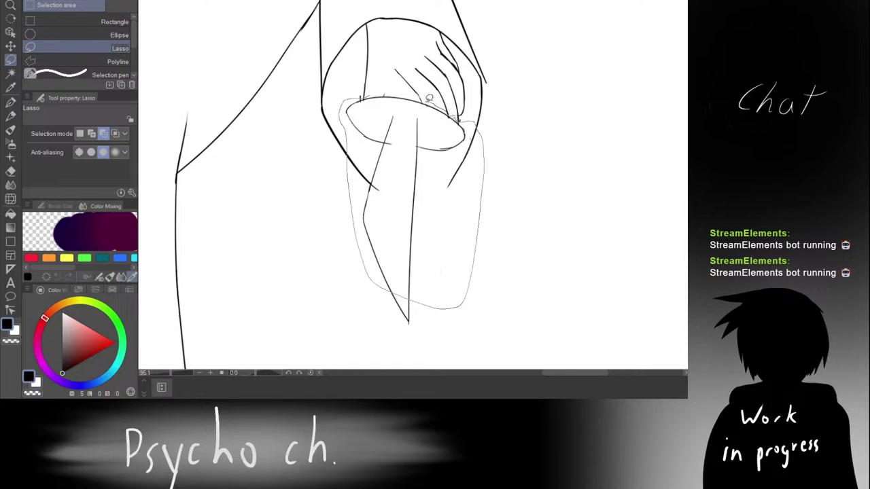
left_click_drag(385, 86, 385, 88)
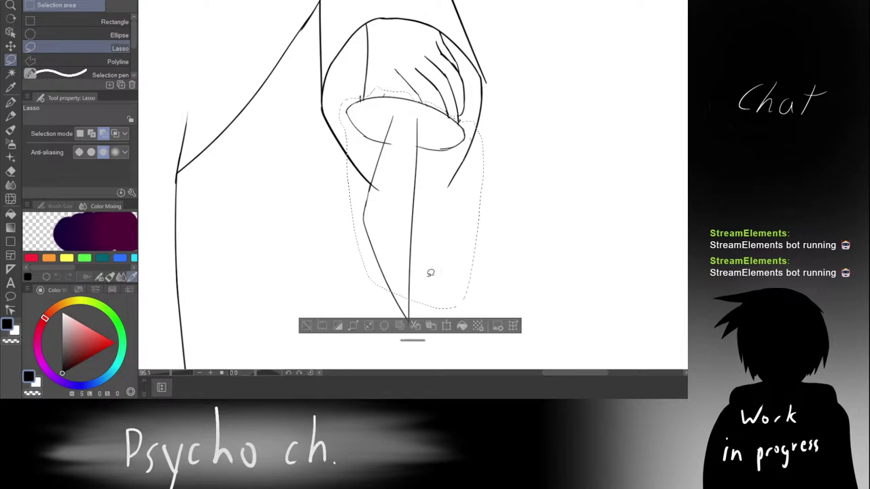
Step: Try to shift the selected guard and blade slightly to the left
key("ctrl+t")
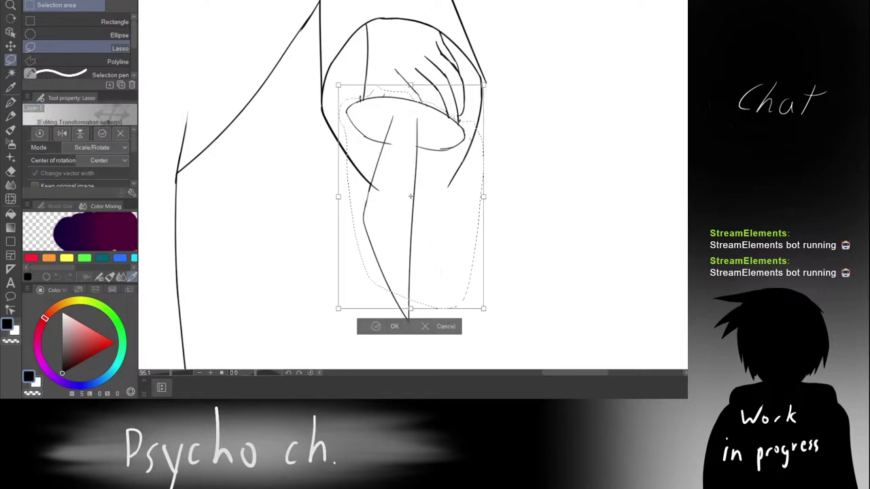
left_click_drag(425, 231, 414, 231)
left_click(379, 325)
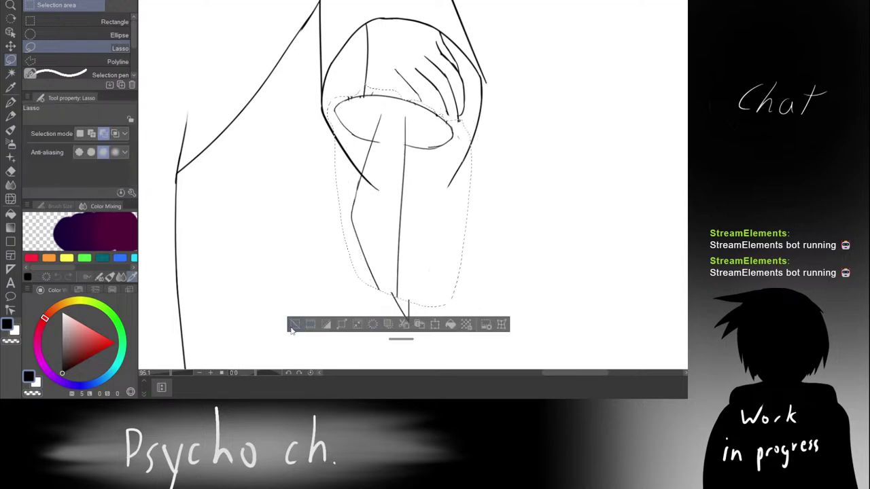
key("ctrl+z")
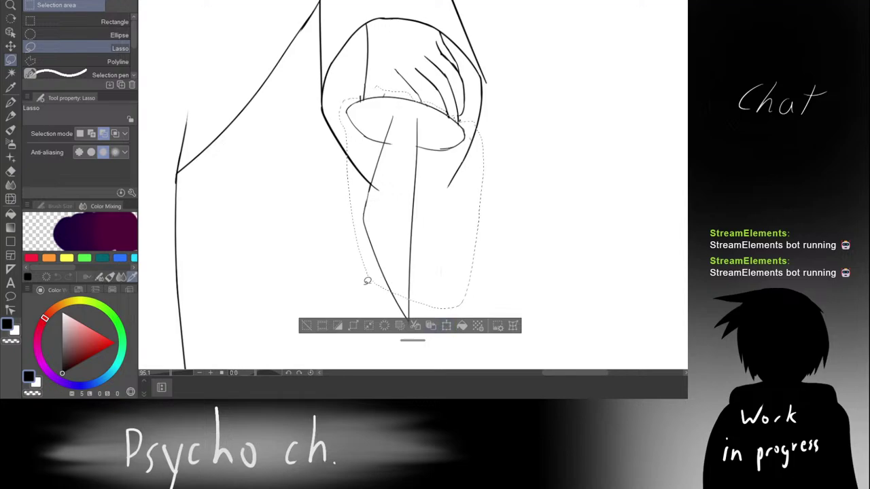
Step: Add the blade tip to the selection, then shift the whole guard and blade slightly up and to the left
mouse_move(367, 281)
left_mouse_down()
mouse_move(390, 326)
mouse_move(424, 292)
mouse_move(375, 276)
left_mouse_up()
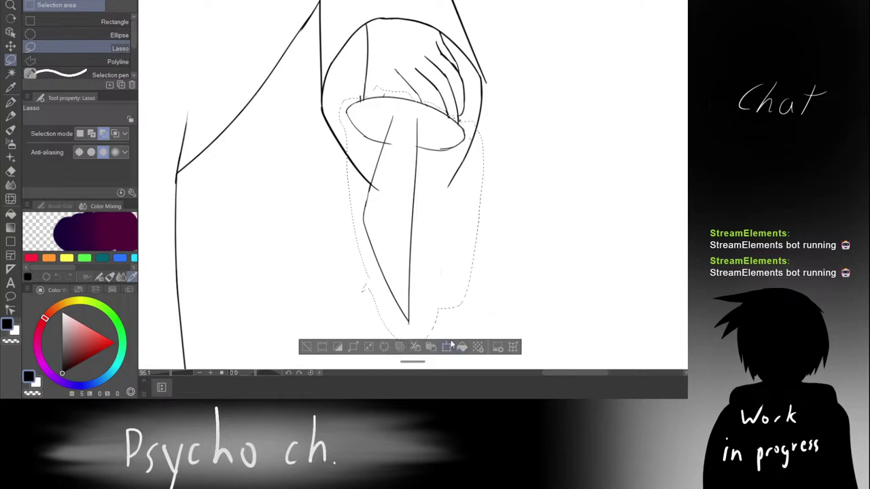
left_click(447, 347)
left_click_drag(449, 265, 423, 262)
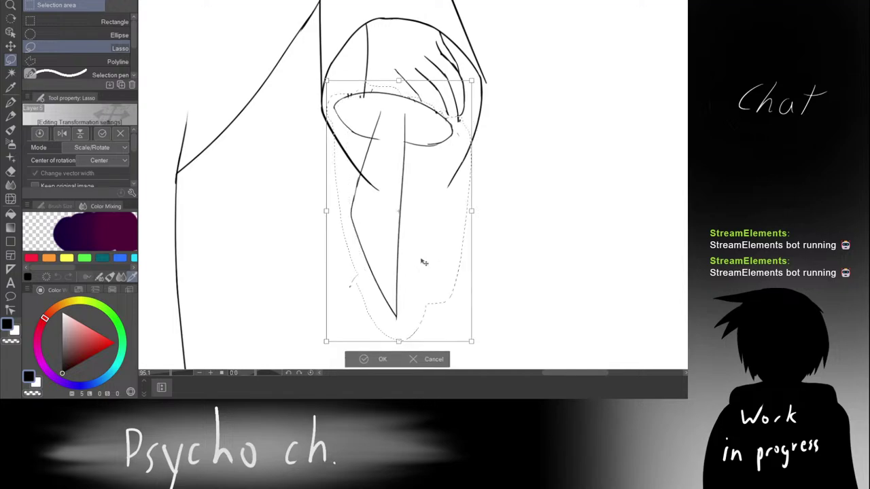
left_click(372, 361)
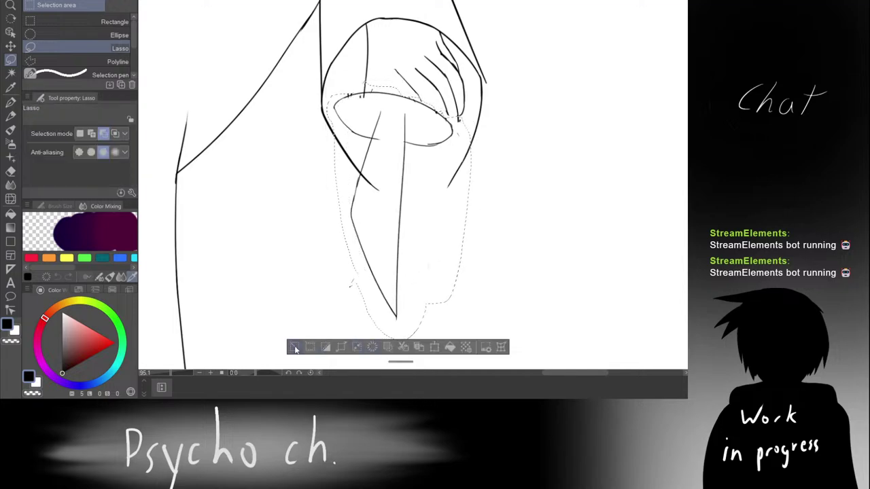
left_click(295, 348)
Step: Set the Mapping pen's brush size to 17.5 and extend the finger line down to the guard's right end
scroll(450, 125, "up", 6)
key("p")
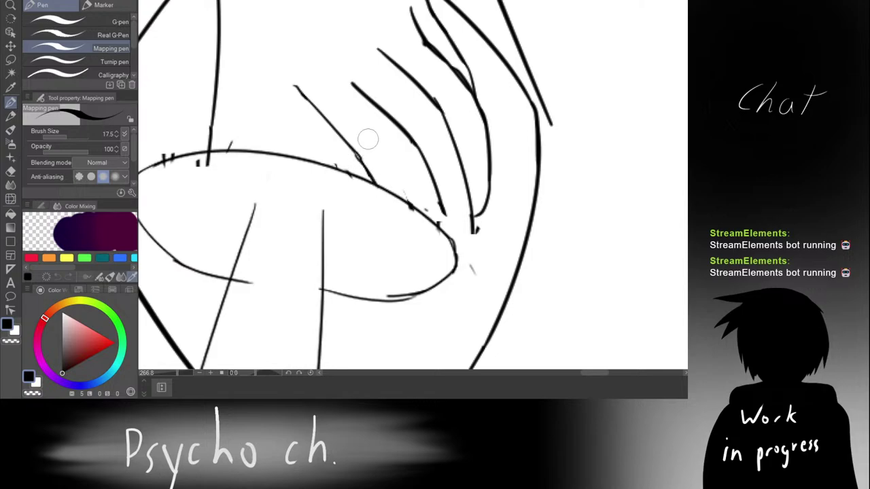
scroll(367, 139, "down", 5)
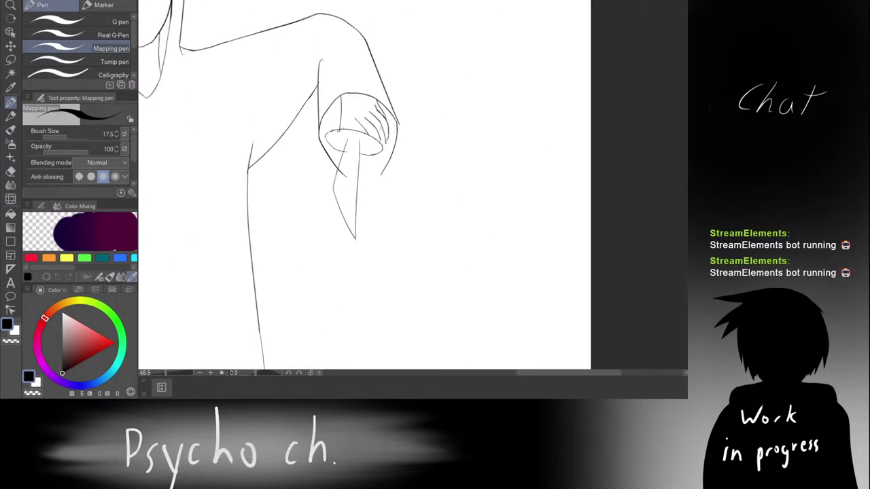
scroll(391, 138, "up", 5)
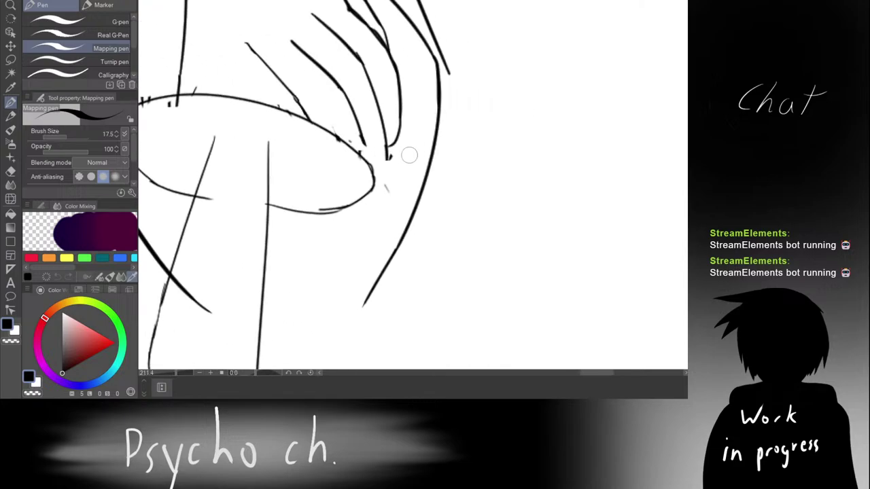
scroll(409, 155, "up", 1)
scroll(378, 165, "down", 7)
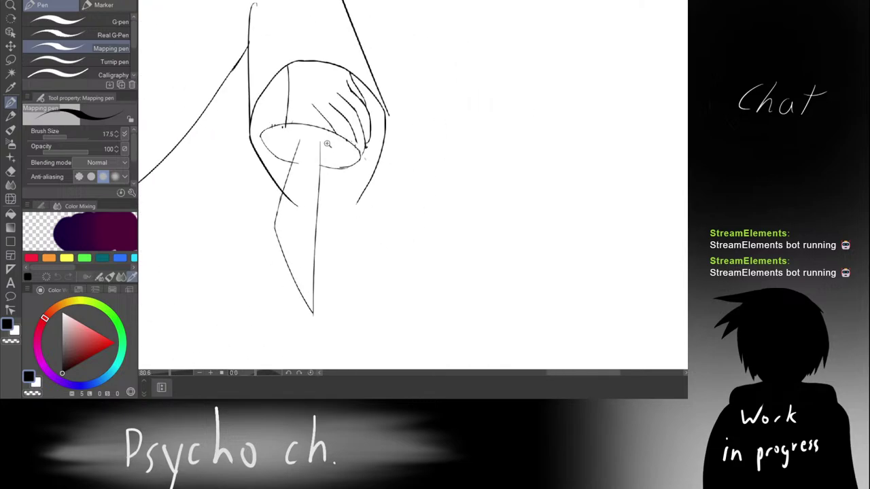
scroll(323, 120, "down", 1)
scroll(350, 125, "up", 3)
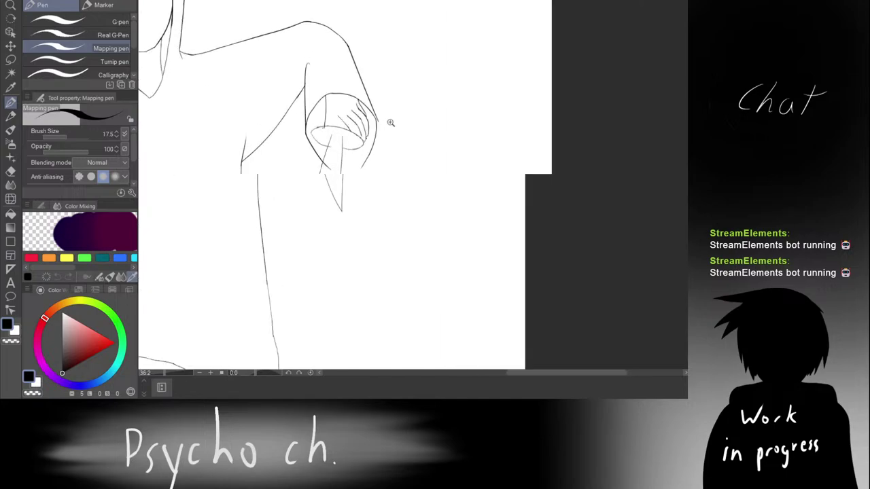
scroll(379, 125, "up", 4)
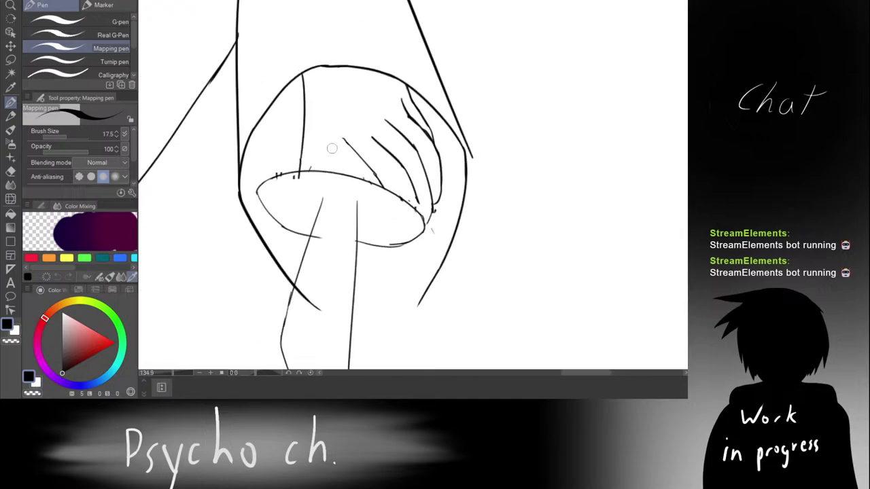
scroll(349, 155, "up", 2)
Step: Try a short left stroke above the guard and ink a short line joining the right palm line to the guard
left_click_drag(317, 190, 326, 165)
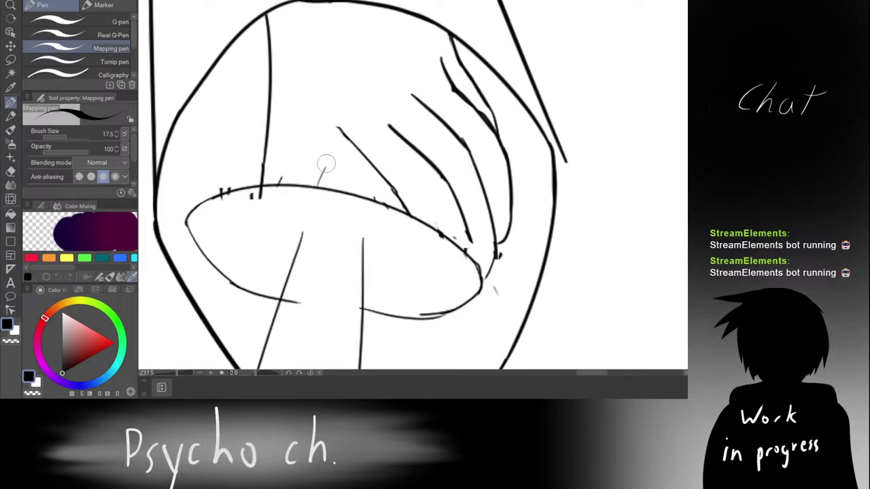
key("ctrl+z")
left_click_drag(313, 198, 327, 155)
key("ctrl+z")
left_click_drag(390, 203, 390, 178)
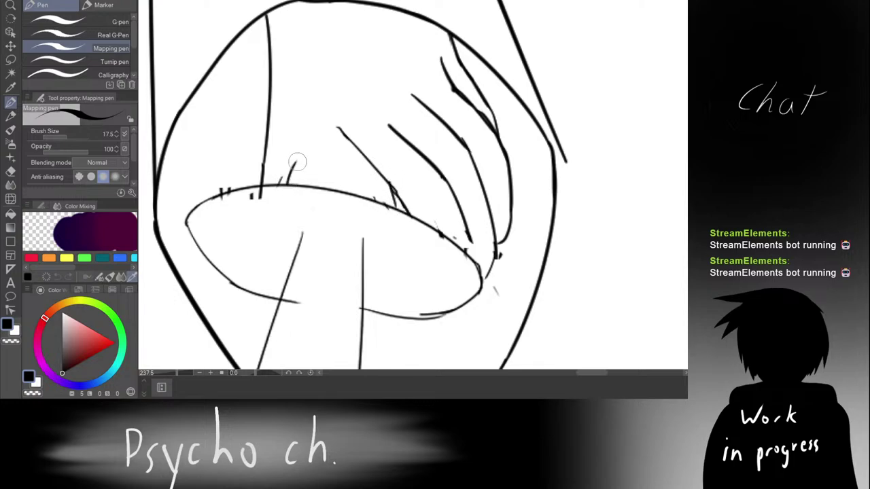
Step: Ink a slanted left line from the guard's upper curve up toward the top of the right palm line
mouse_move(290, 184)
left_mouse_down()
mouse_move(307, 142)
mouse_move(286, 187)
left_mouse_up()
key("ctrl+z")
key("ctrl+z")
mouse_move(311, 151)
left_mouse_down()
mouse_move(332, 124)
mouse_move(310, 147)
mouse_move(347, 103)
mouse_move(309, 147)
left_mouse_up()
key("ctrl+z")
key("ctrl+z")
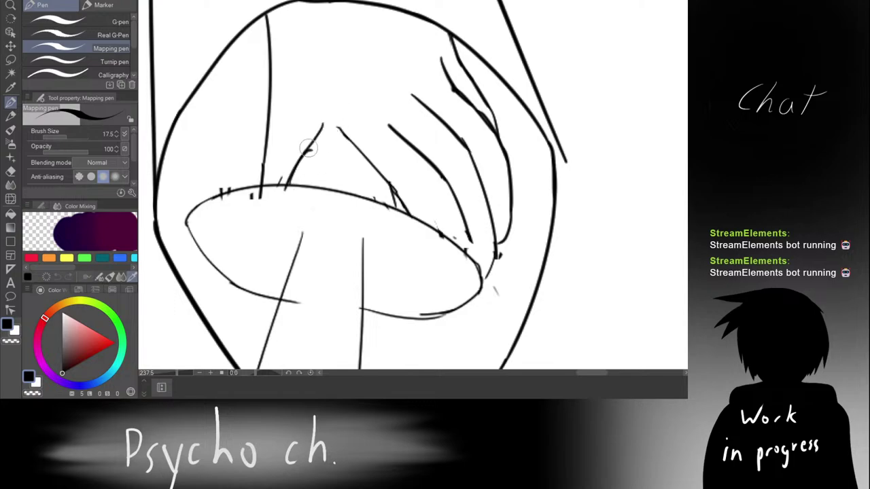
Step: Replace the pointed peak with a rounded tip joining the left and right palm lines above the guard
scroll(346, 101, "down", 5)
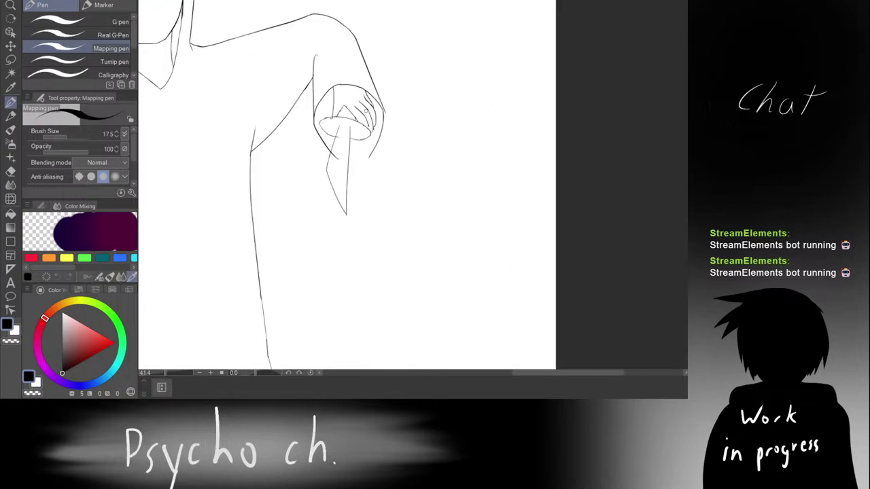
scroll(353, 128, "up", 5)
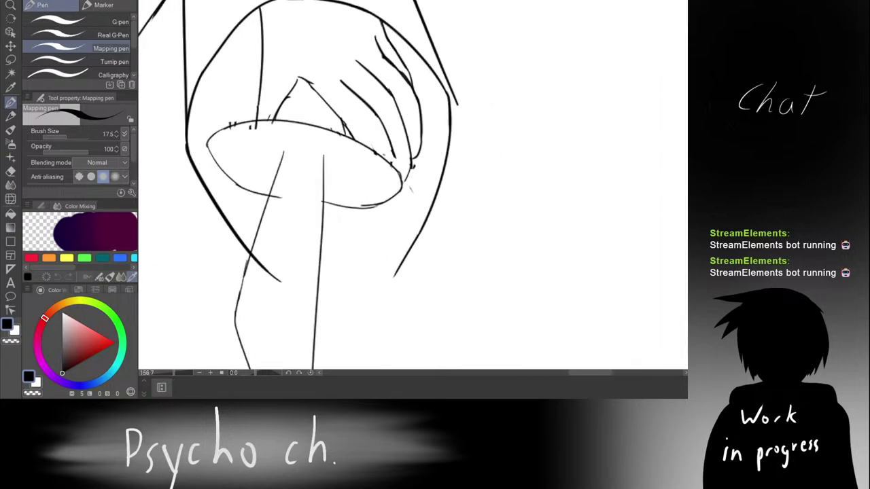
scroll(340, 102, "up", 5)
key("ctrl+z")
mouse_move(314, 98)
left_mouse_down()
mouse_move(289, 143)
mouse_move(368, 89)
left_mouse_up()
key("ctrl+z")
key("ctrl+z")
mouse_move(299, 125)
left_mouse_down()
mouse_move(316, 97)
mouse_move(369, 108)
left_mouse_up()
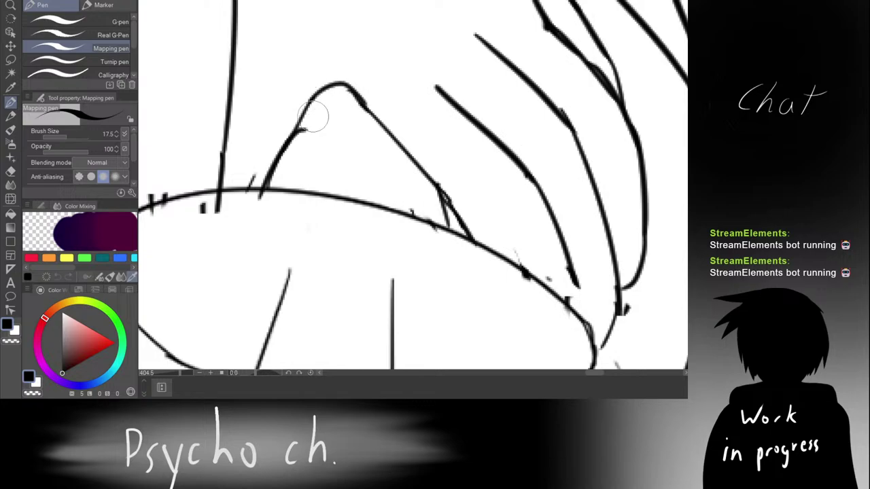
Step: Erase the stray spur on the inner side of the left palm line below the rounded tip
key("e")
left_click_drag(304, 127, 309, 144)
scroll(299, 125, "down", 5)
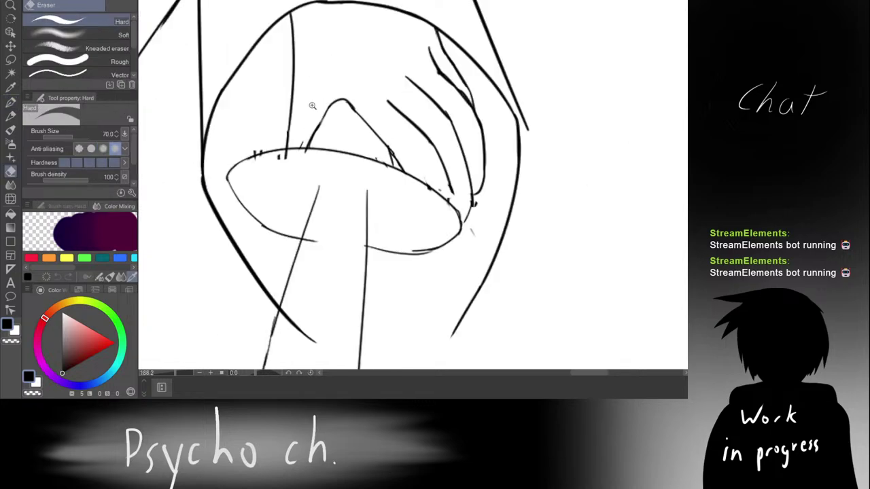
scroll(406, 155, "up", 3)
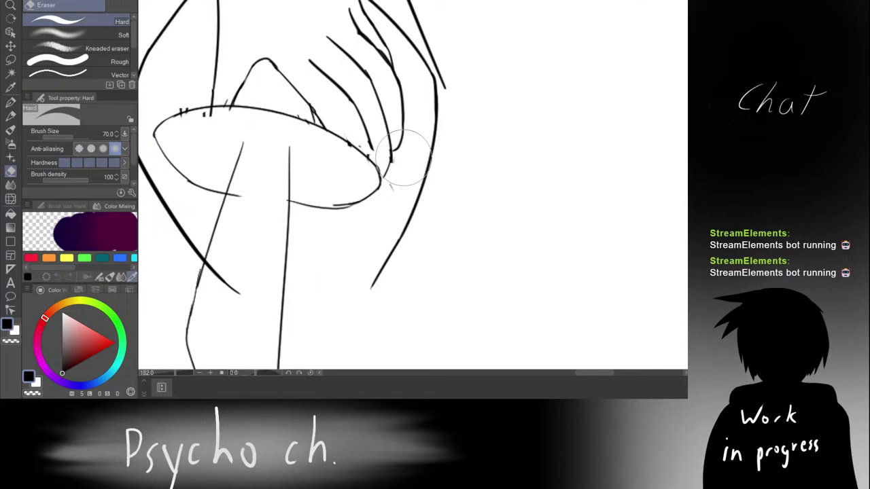
Step: Extend the innermost finger line down to the upper edge of the knife's guard
scroll(388, 170, "up", 1)
key("p")
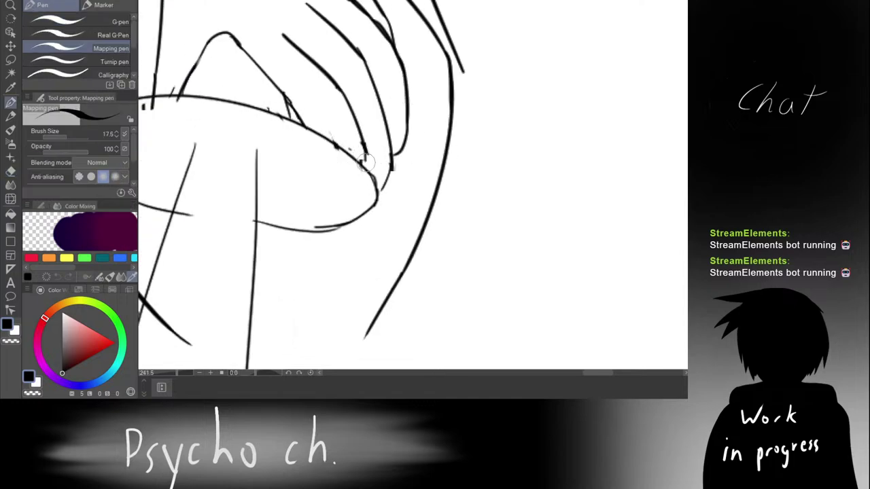
scroll(364, 139, "up", 2)
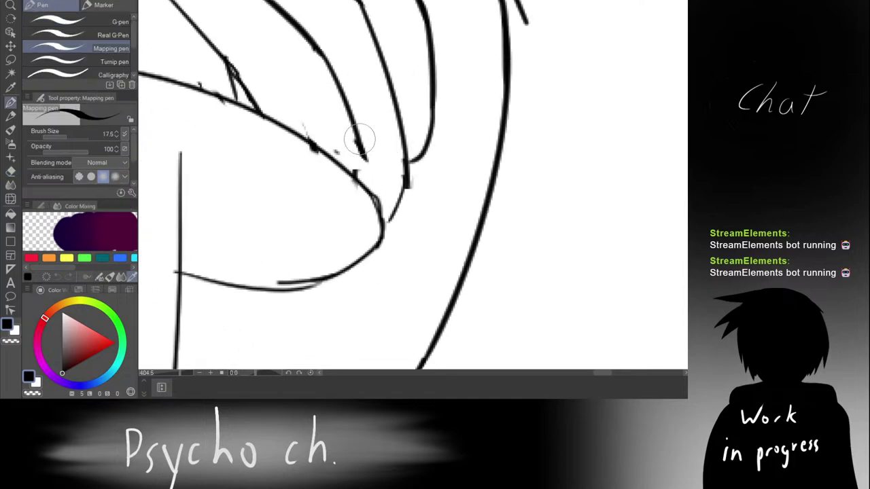
scroll(370, 141, "down", 5)
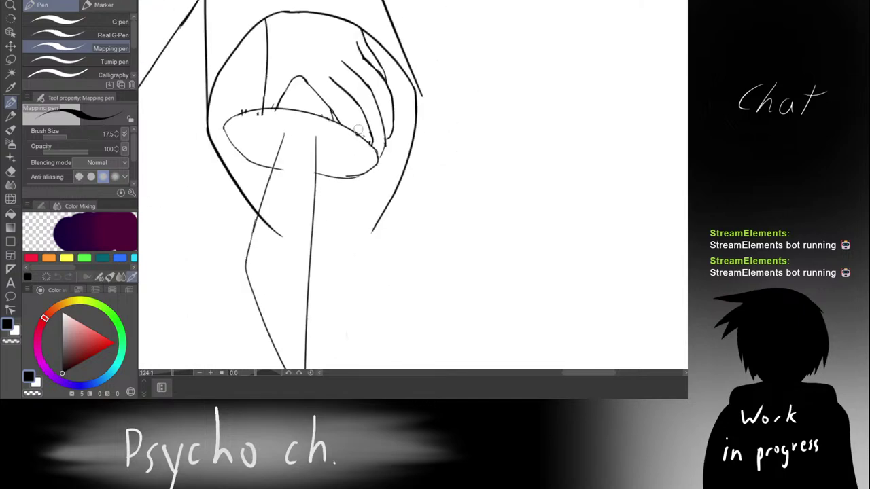
scroll(345, 93, "up", 1)
scroll(345, 93, "up", 1)
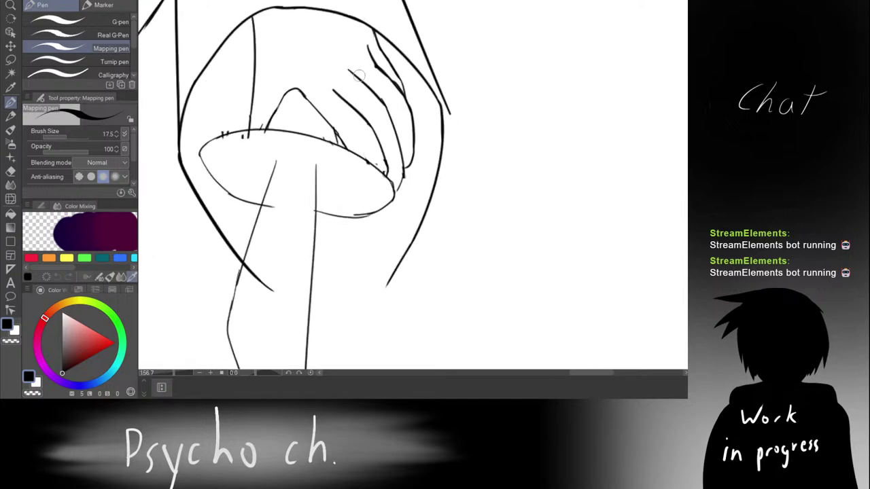
scroll(382, 145, "up", 2)
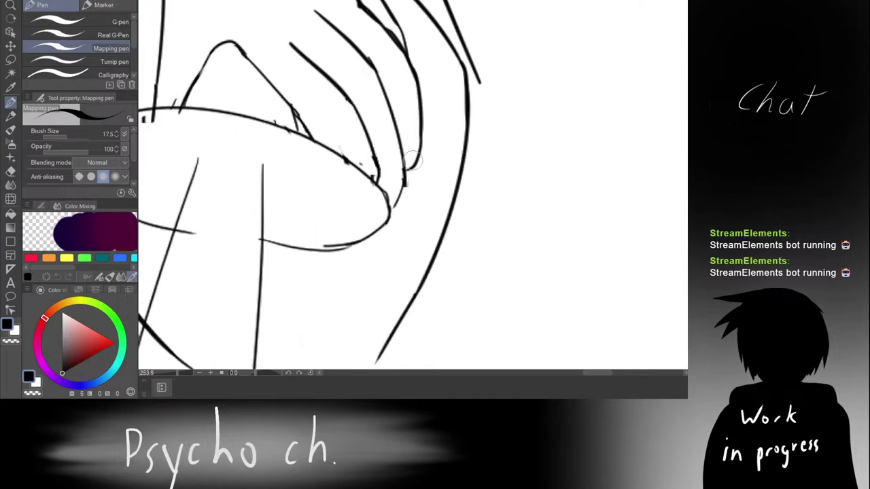
scroll(380, 156, "up", 2)
key("e")
key("p")
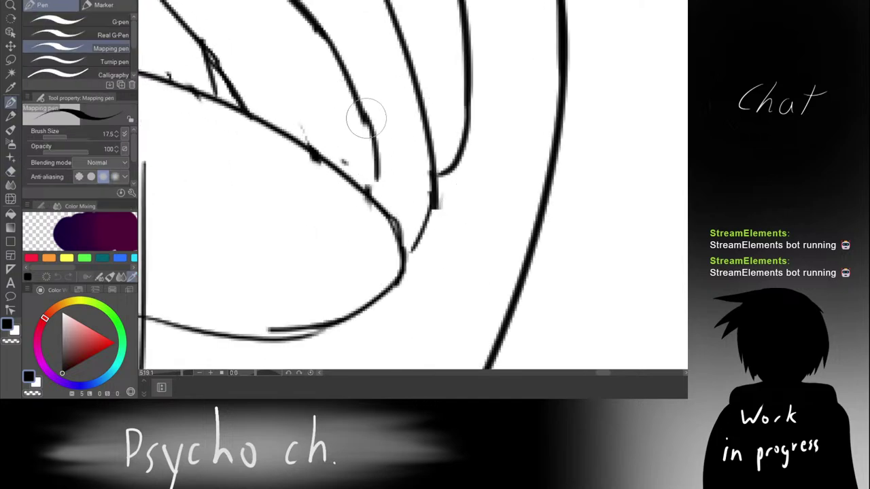
scroll(365, 191, "down", 8)
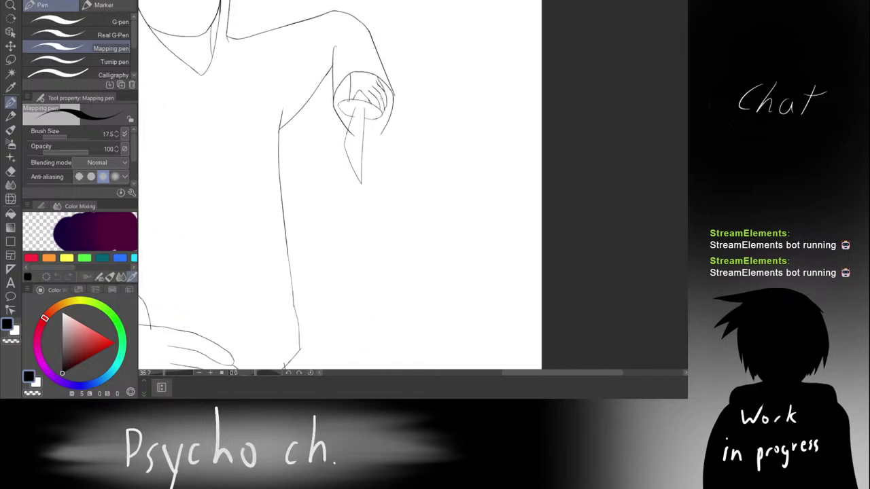
Step: Redraw the left side of the rounded tip more steeply and erase the stray line ends crossing the guard's upper curve
scroll(375, 89, "up", 2)
scroll(380, 94, "down", 2)
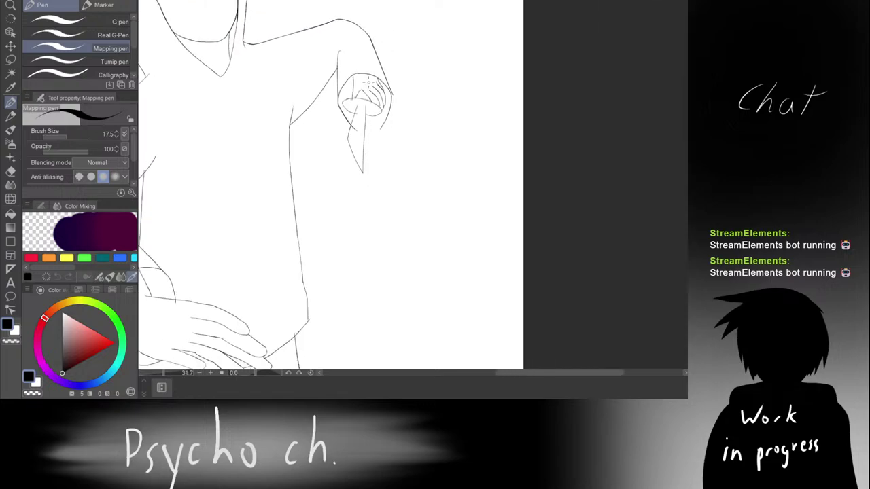
scroll(396, 98, "up", 4)
left_click_drag(371, 71, 334, 108)
scroll(329, 151, "up", 5)
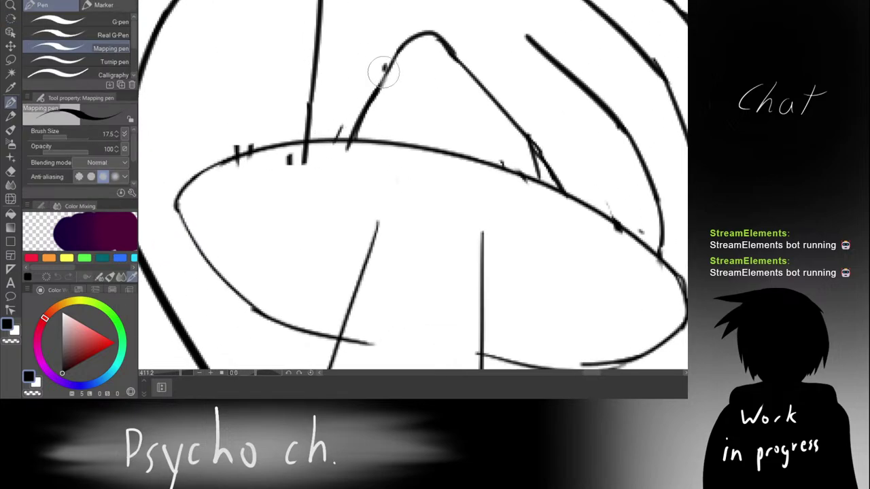
mouse_move(393, 63)
left_mouse_down()
mouse_move(371, 139)
mouse_move(361, 113)
mouse_move(342, 147)
mouse_move(364, 92)
mouse_move(349, 100)
mouse_move(318, 165)
left_mouse_up()
key("e")
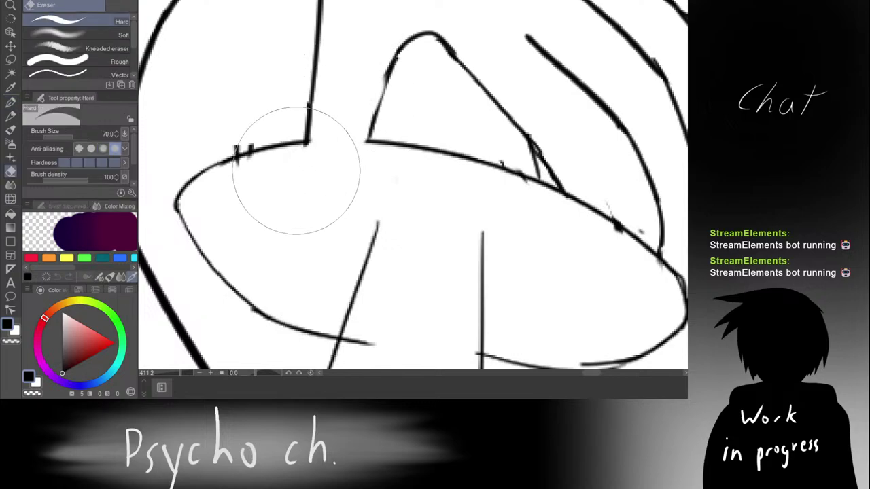
Step: Ink the missing segment of the guard's upper curve between the left palm line and the rounded tip
key("r")
left_click_drag(382, 68, 361, 71)
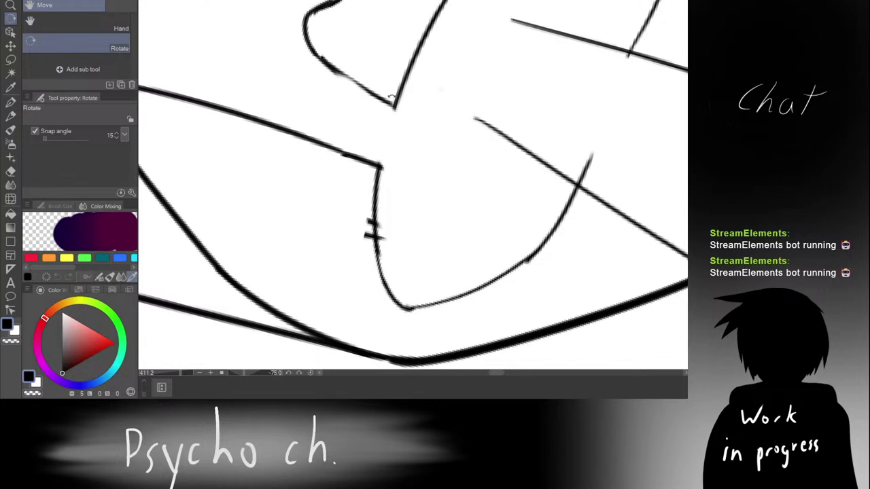
key("p")
left_click_drag(405, 88, 378, 167)
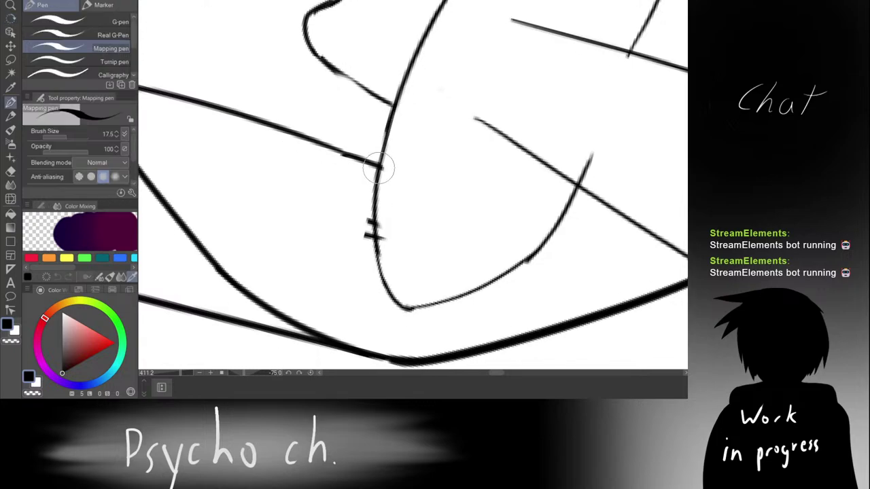
Step: Reinforce the faint left side of the rounded tip down to the guard with a darker stroke
key("r")
left_click_drag(367, 81, 429, 133)
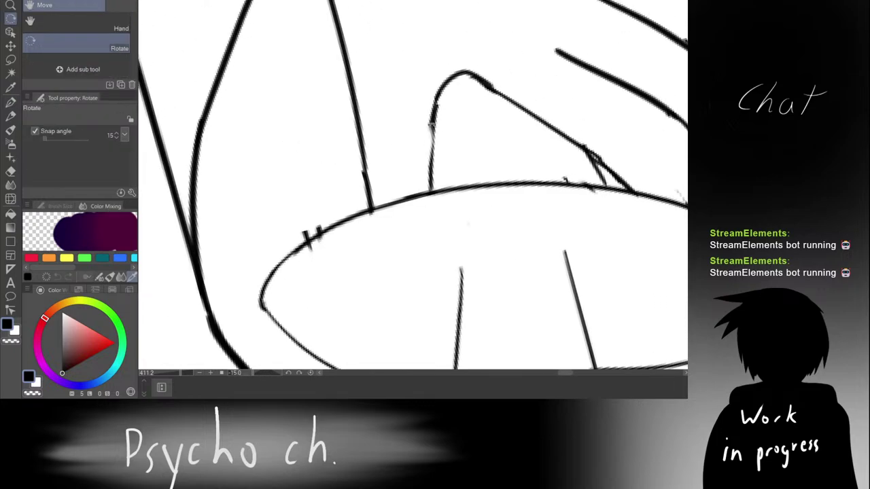
key("p")
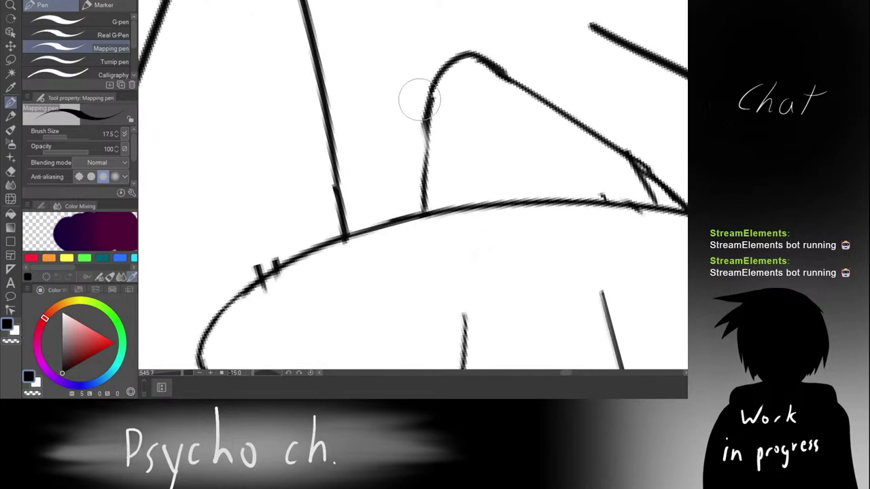
left_click_drag(429, 118, 429, 177)
key("ctrl+z")
left_click_drag(424, 121, 427, 205)
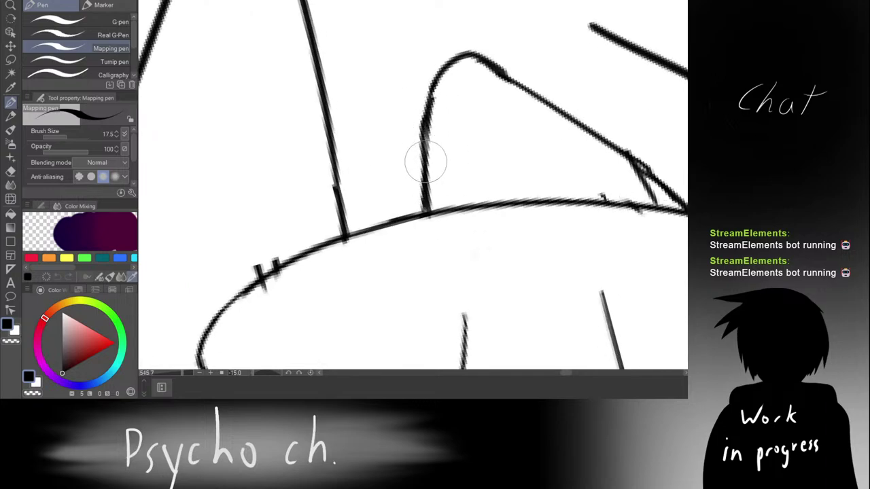
key("ctrl+z")
left_click_drag(426, 121, 424, 194)
scroll(433, 125, "down", 4)
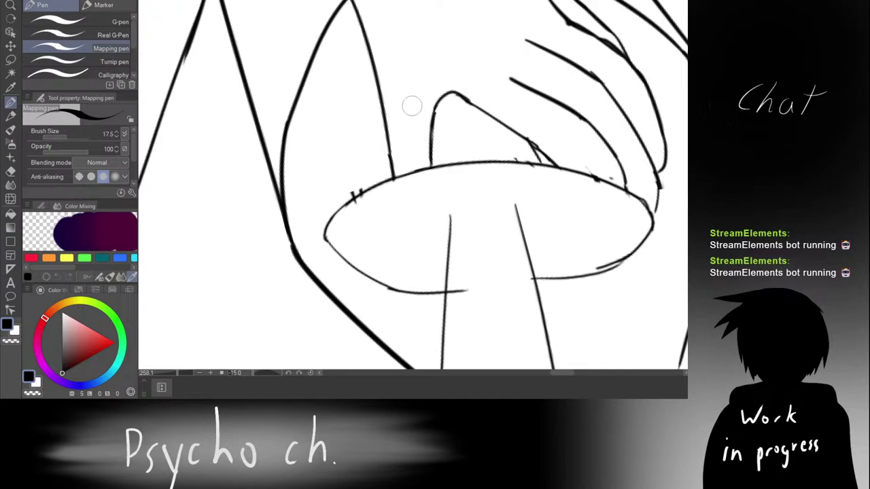
Step: Erase the rounded tip joining the two slanted lines above the guard
key("r")
left_click_drag(424, 104, 553, 136)
key("p")
scroll(523, 111, "down", 6)
key("r")
scroll(554, 136, "up", 5)
mouse_move(490, 144)
left_mouse_down()
mouse_move(503, 92)
mouse_move(472, 97)
mouse_move(456, 115)
left_mouse_up()
scroll(505, 102, "up", 3)
key("e")
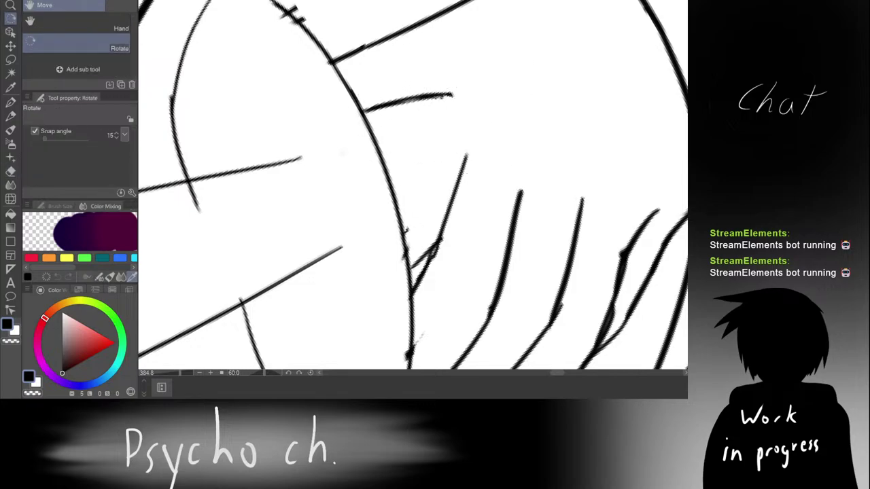
mouse_move(417, 88)
left_mouse_down()
mouse_move(485, 106)
mouse_move(406, 78)
left_mouse_up()
Step: Ink a flatter, blunt tip joining the two slanted lines above the guard
key("p")
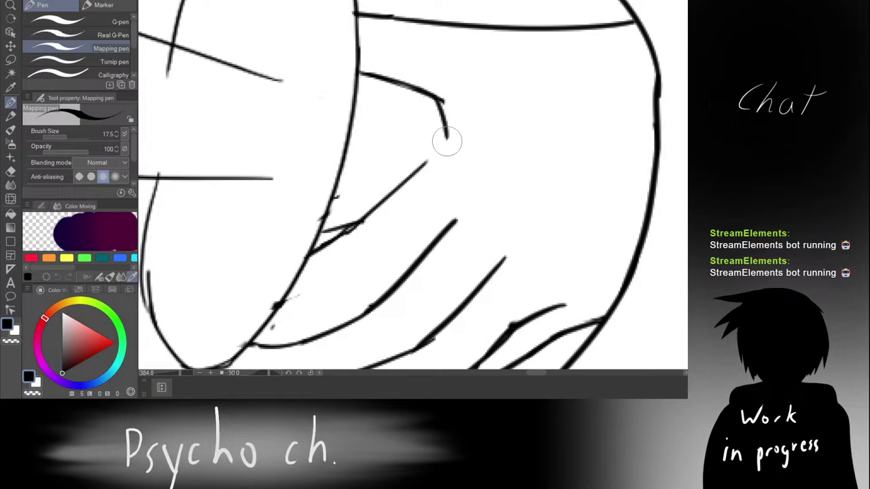
key("ctrl+z")
left_click_drag(427, 163, 449, 138)
key("ctrl+z")
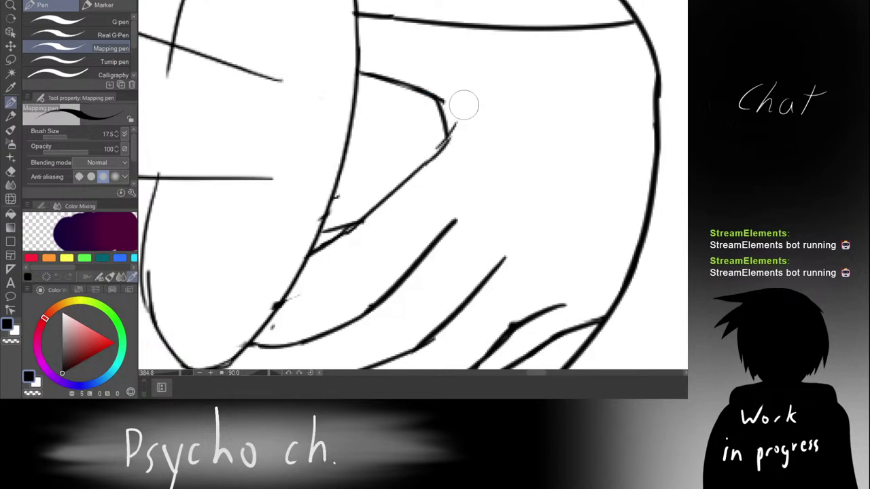
scroll(458, 97, "up", 2)
key("e")
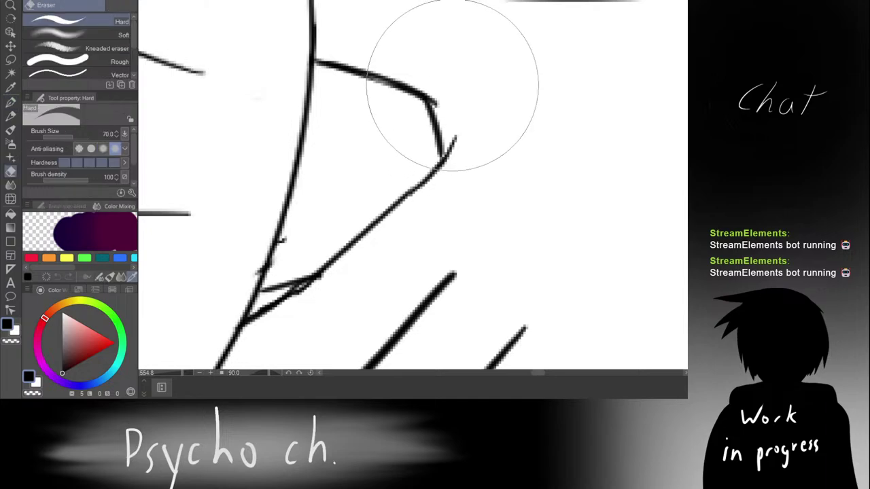
mouse_move(453, 86)
left_mouse_down()
mouse_move(466, 68)
mouse_move(318, 114)
mouse_move(299, 136)
left_mouse_up()
Step: Erase the lower part of the left palm line and the left side of the blunt tip above the guard
scroll(466, 67, "down", 9)
key("r")
scroll(401, 79, "down", 5)
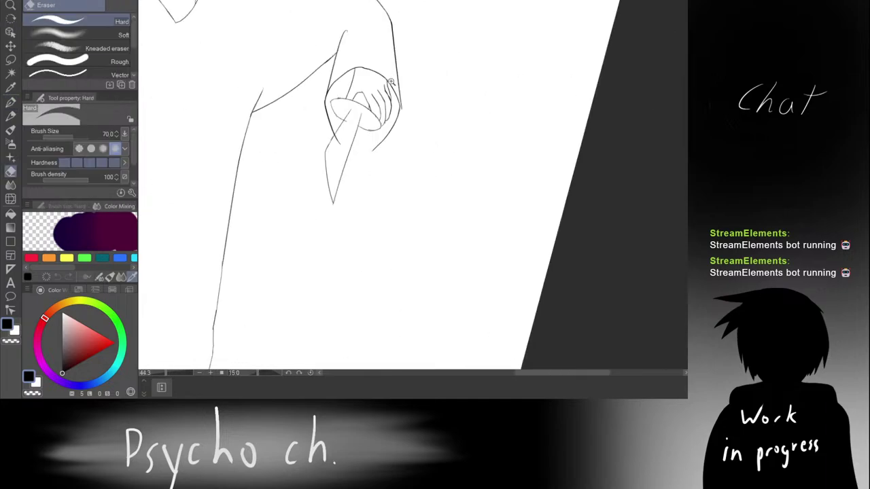
key("r")
left_click_drag(400, 80, 420, 121)
scroll(367, 99, "up", 6)
scroll(420, 121, "up", 4)
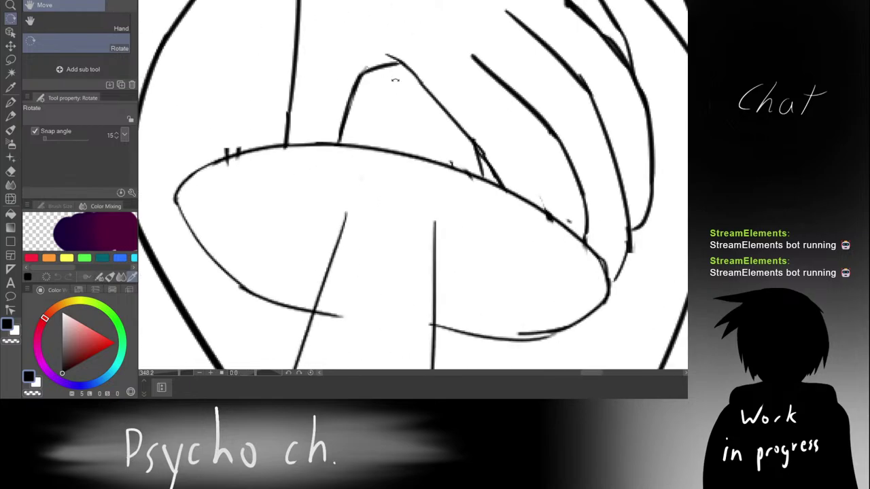
key("e")
mouse_move(349, 74)
left_mouse_down()
mouse_move(341, 121)
mouse_move(349, 101)
mouse_move(341, 116)
mouse_move(291, 106)
left_mouse_up()
Step: Re-ink the lower left palm line so it curves inward to meet the guard's upper edge
key("p")
left_click_drag(296, 47, 292, 80)
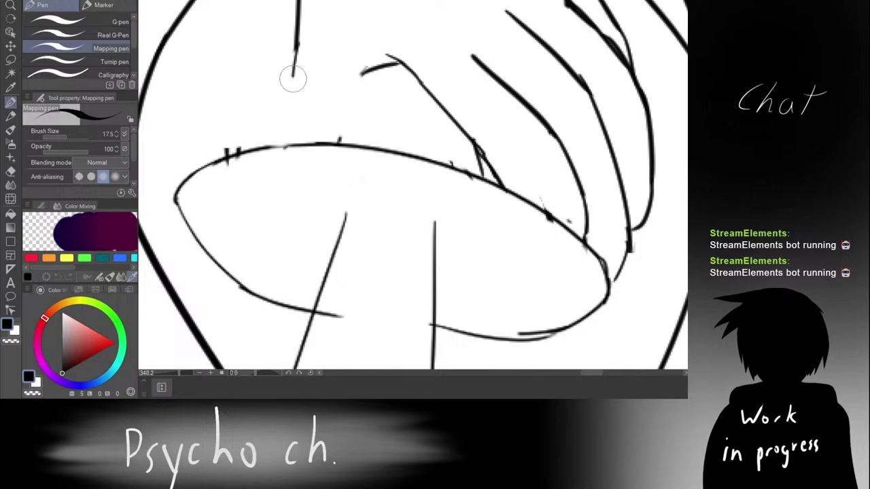
key("ctrl+z")
mouse_move(297, 45)
left_mouse_down()
mouse_move(293, 119)
mouse_move(302, 141)
left_mouse_up()
key("ctrl+z")
key("ctrl+z")
left_click_drag(296, 48, 319, 148)
key("ctrl+z")
left_click_drag(299, 111, 317, 149)
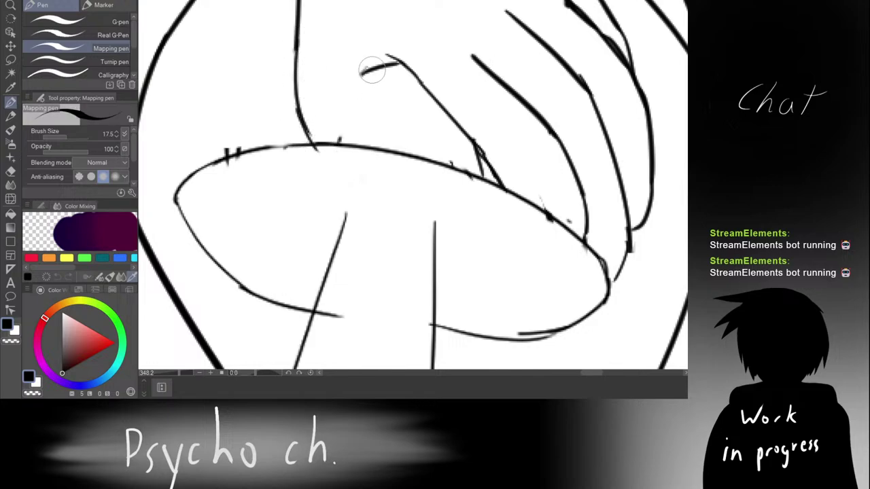
Step: Re-ink the left side of the blunt tip as a steep curve down to the guard
key("ctrl+z")
mouse_move(363, 69)
left_mouse_down()
mouse_move(339, 128)
mouse_move(361, 86)
mouse_move(338, 138)
left_mouse_up()
key("ctrl+z")
key("ctrl+z")
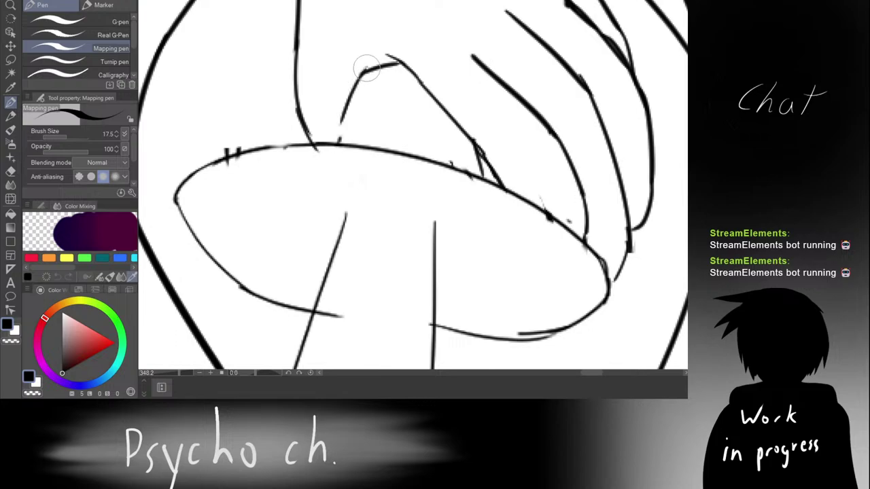
left_click_drag(361, 72, 342, 122)
key("ctrl+z")
left_click_drag(348, 88, 340, 141)
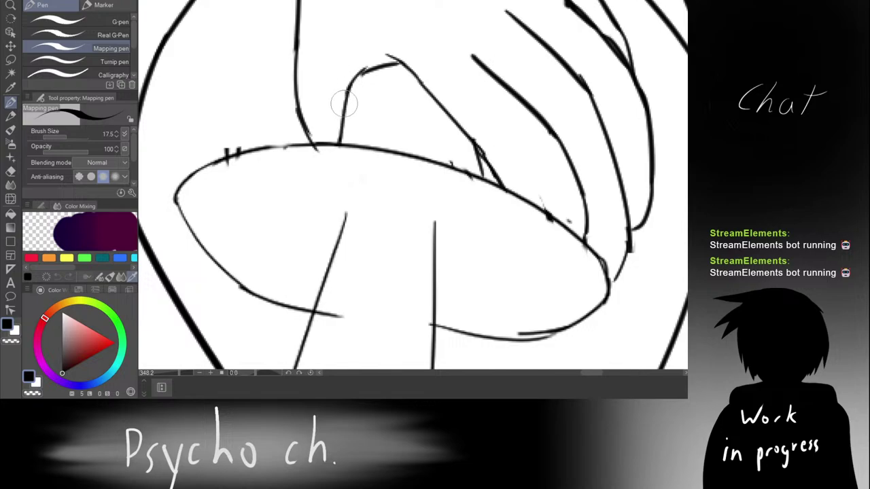
Step: Erase the end of the left outer outline below the guard where it crosses the knife blade
scroll(357, 80, "down", 5)
scroll(374, 51, "down", 6)
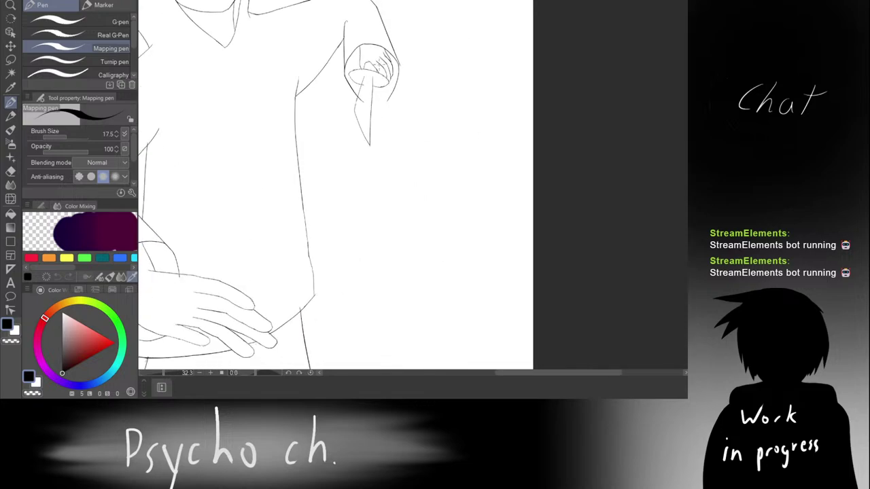
scroll(374, 80, "up", 4)
scroll(374, 75, "down", 4)
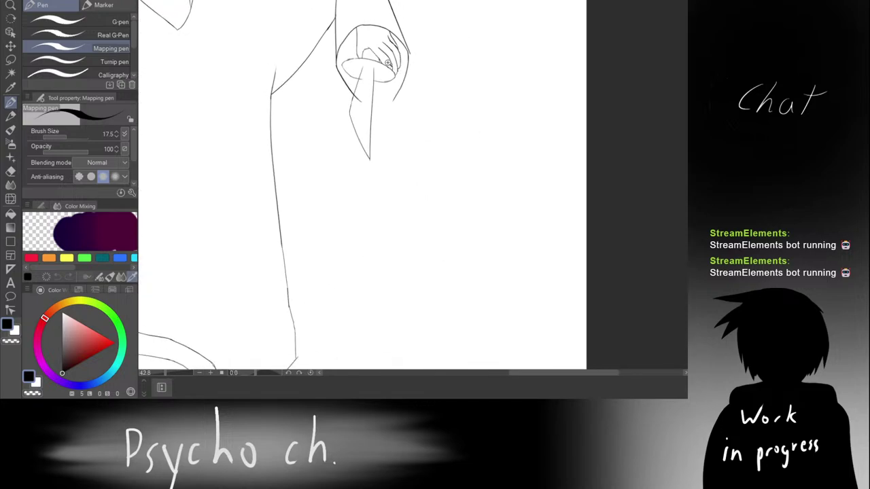
scroll(359, 36, "down", 3)
left_click_drag(349, 51, 416, 110)
scroll(416, 111, "up", 7)
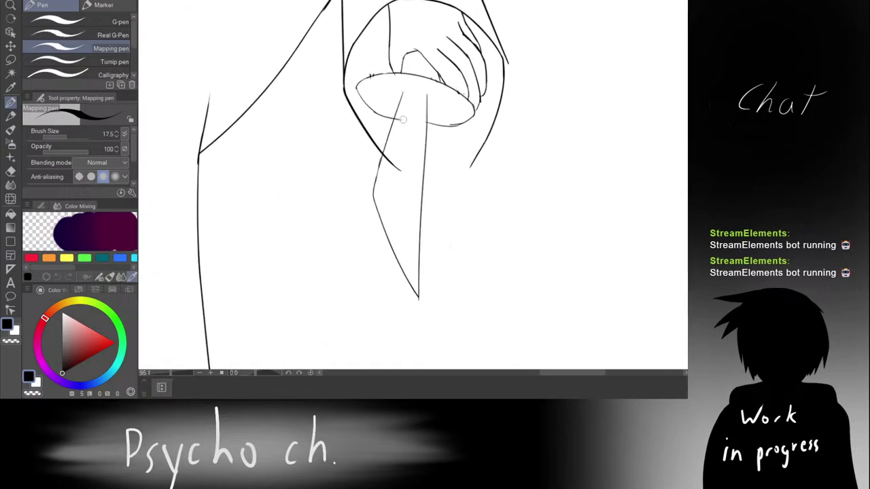
key("e")
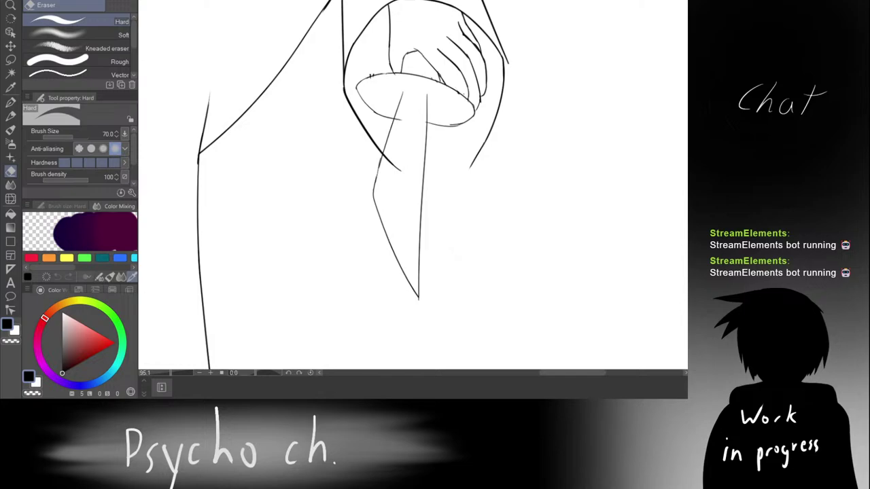
left_click_drag(388, 165, 402, 142)
Step: Extend the outer outline on the opposite side of the hand until it meets the blade's straight edge
key("shift+space")
mouse_move(430, 85)
left_mouse_down()
mouse_move(635, 97)
mouse_move(632, 170)
left_mouse_up()
left_click_drag(527, 90, 503, 160)
mouse_move(482, 161)
left_mouse_down()
mouse_move(492, 133)
mouse_move(476, 109)
left_mouse_up()
key("p")
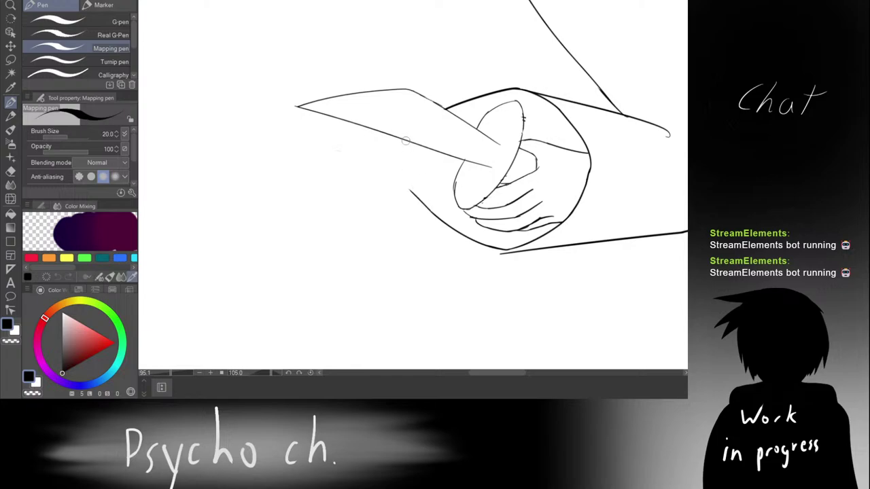
scroll(416, 179, "up", 3)
key("r")
left_click_drag(408, 153, 425, 121)
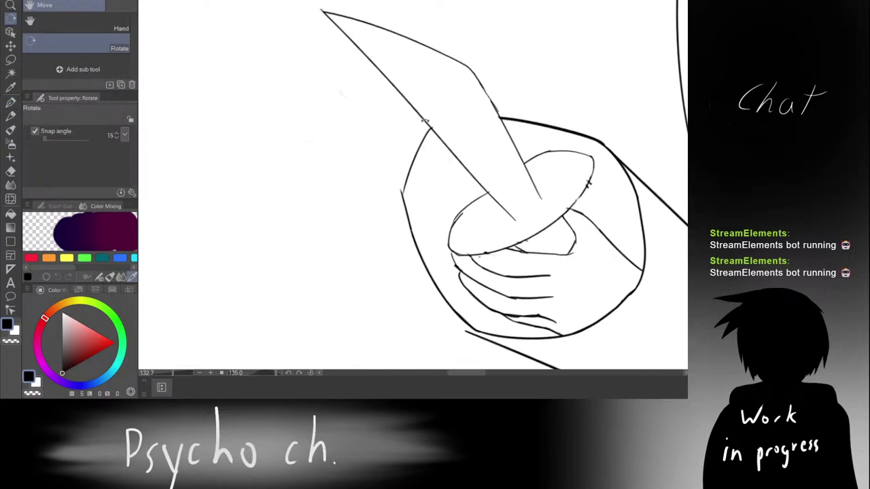
Step: Erase the sharp kink in the outer outline beside the guard's rounded end
scroll(415, 147, "up", 4)
left_click_drag(401, 156, 408, 128)
key("p")
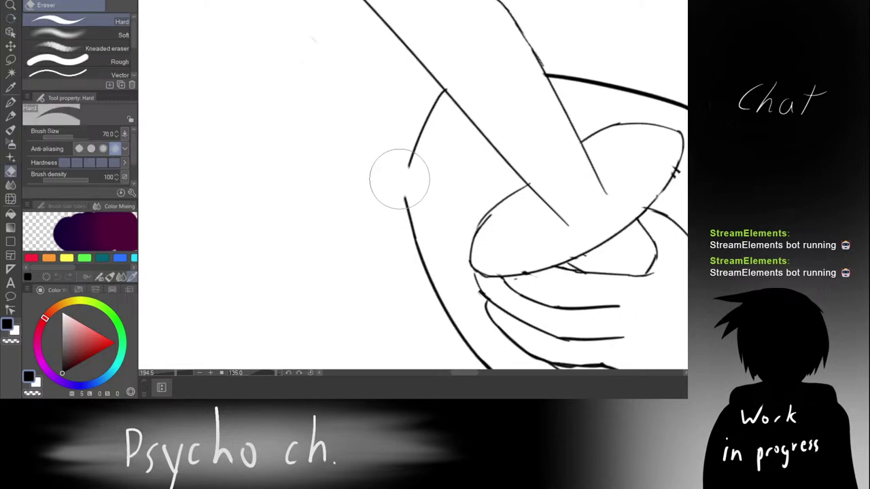
Step: Ink a smooth outward curve across the gap in the outer outline, trying several strokes until both ends flow together
scroll(412, 158, "up", 3)
left_click_drag(407, 178, 404, 219)
key("ctrl+z")
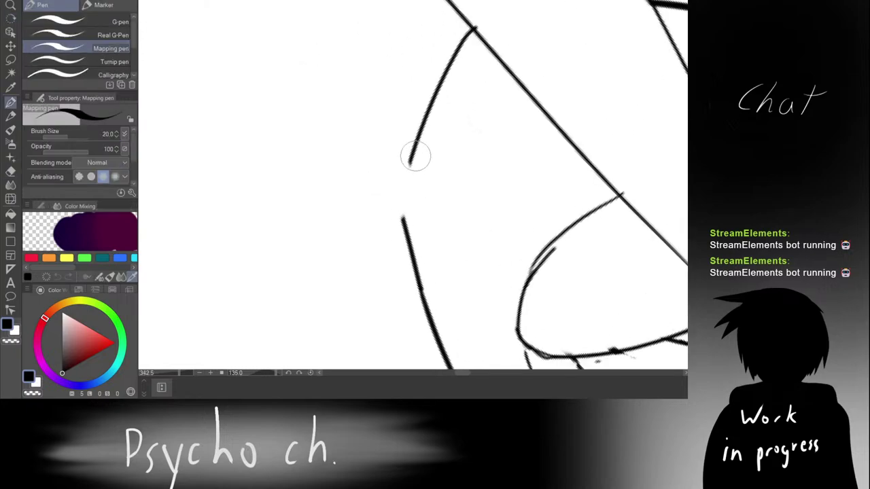
left_click_drag(413, 158, 408, 268)
key("ctrl+z")
key("ctrl+z")
left_click_drag(409, 145, 418, 239)
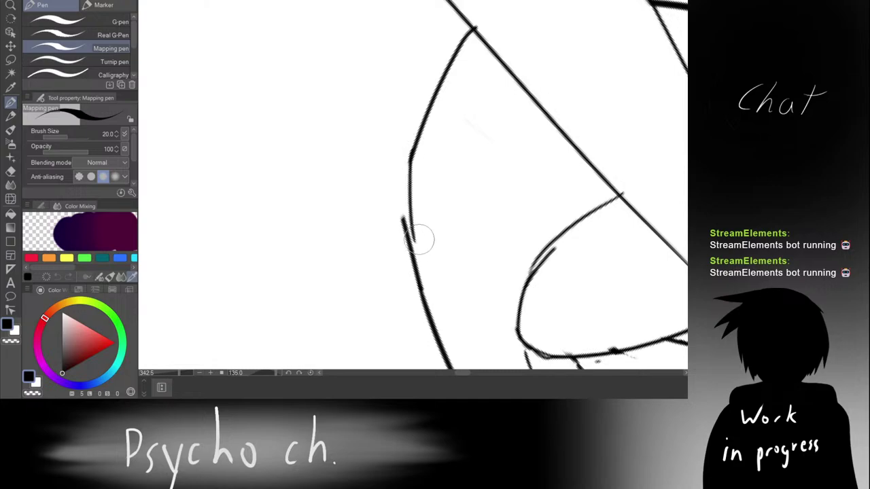
key("ctrl+z")
left_click_drag(410, 144, 405, 212)
key("ctrl+z")
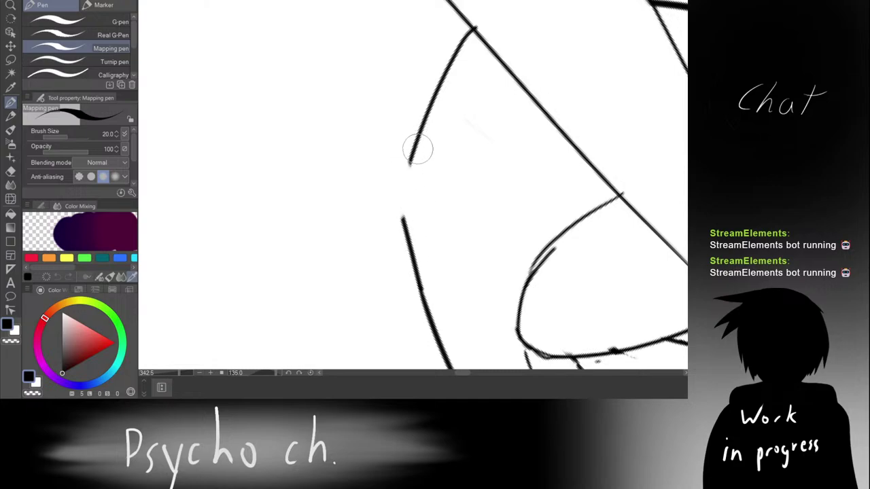
mouse_move(413, 146)
left_mouse_down()
mouse_move(406, 212)
mouse_move(420, 263)
left_mouse_up()
key("ctrl+z")
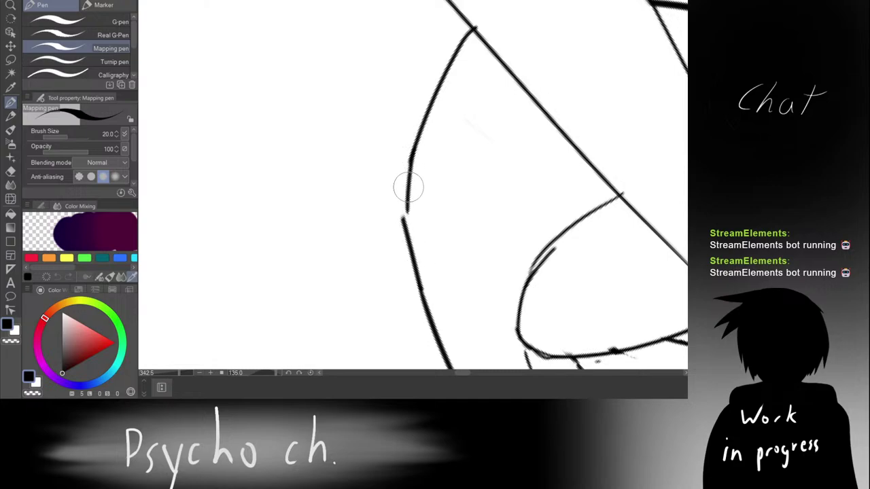
mouse_move(408, 188)
left_mouse_down()
mouse_move(425, 268)
mouse_move(408, 207)
left_mouse_up()
key("ctrl+z")
Step: Erase the overlapping line end that sticks out of the newly joined outer outline
key("e")
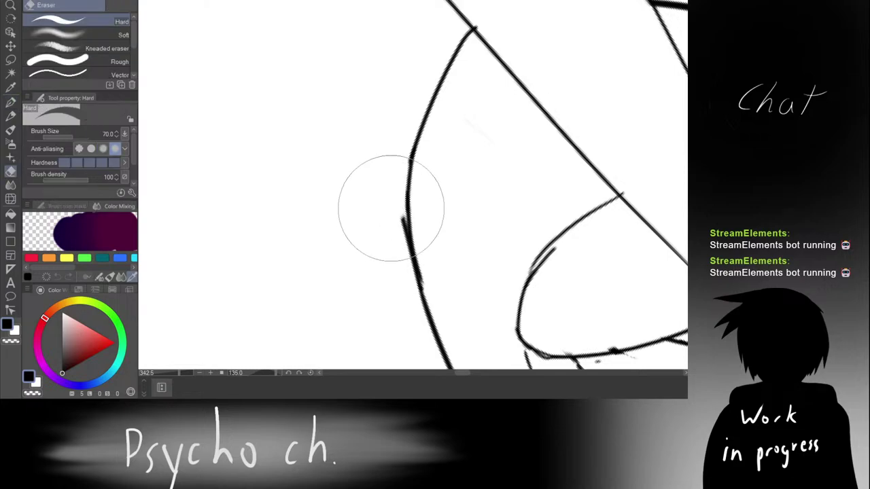
key("ctrl+z")
left_click_drag(387, 222, 390, 263)
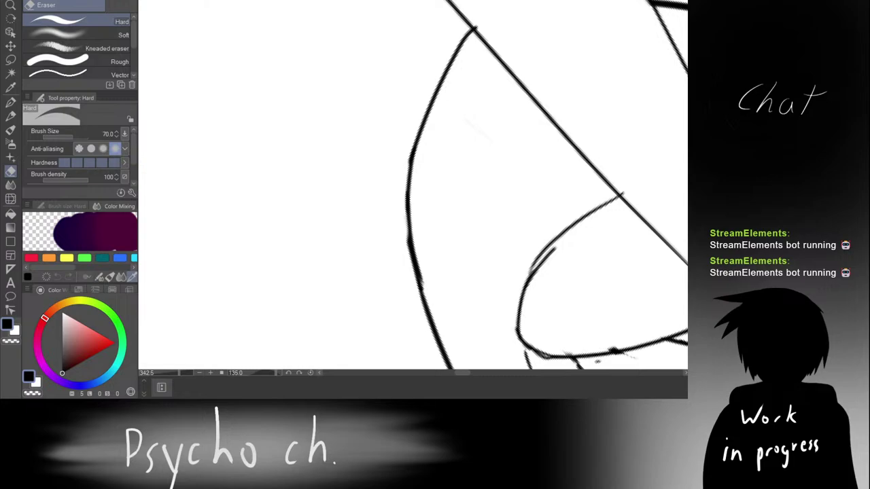
Step: Reduce the eraser size to 40 and erase the small cross ticks on the guard's edge above the thumb line
left_click_drag(395, 173, 190, 61)
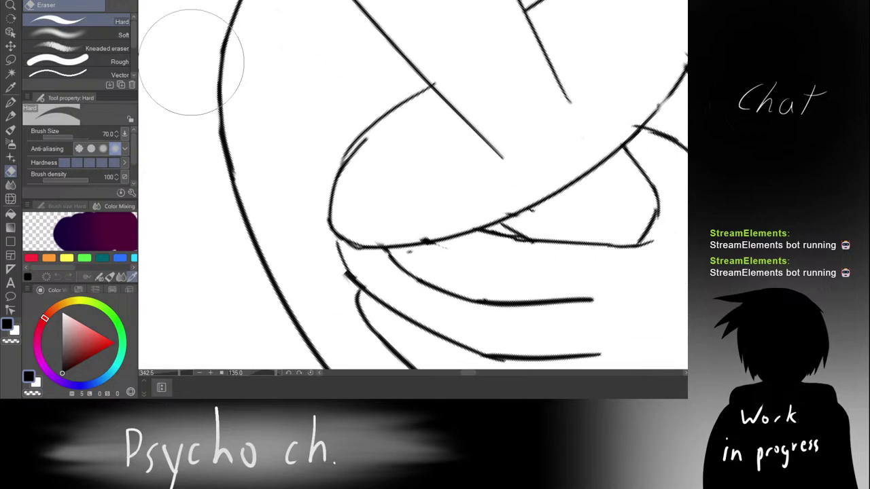
left_click_drag(417, 195, 381, 189)
scroll(392, 192, "up", 4)
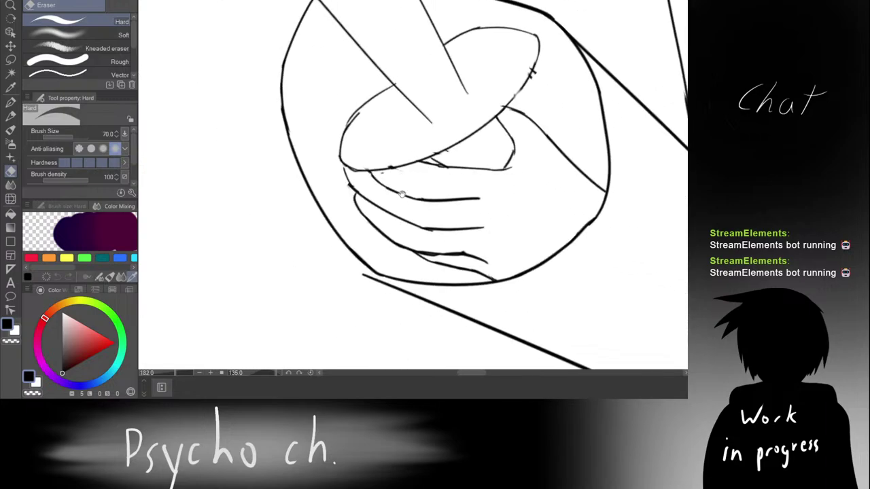
mouse_move(472, 114)
left_mouse_down()
mouse_move(417, 154)
mouse_move(468, 77)
left_mouse_up()
key("bracketleft")
key("bracketleft")
key("bracketleft")
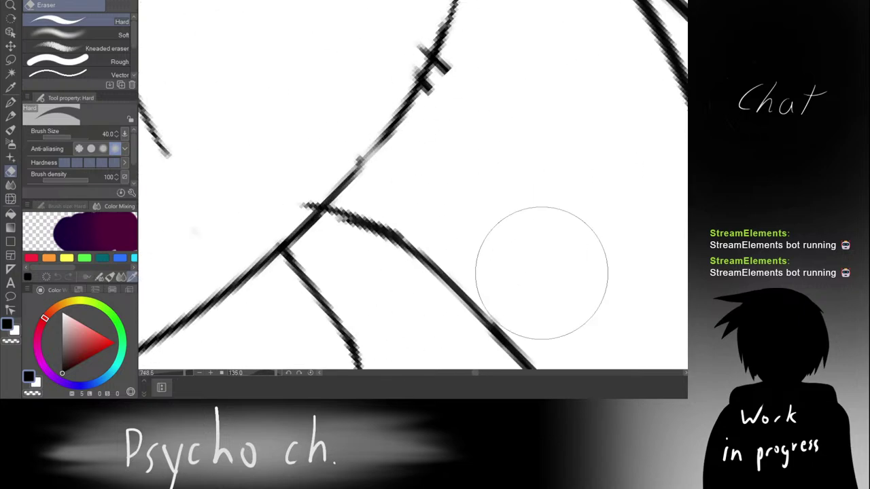
mouse_move(482, 50)
left_mouse_down()
mouse_move(451, 92)
mouse_move(457, 68)
mouse_move(446, 102)
left_mouse_up()
left_click_drag(427, 13, 396, 66)
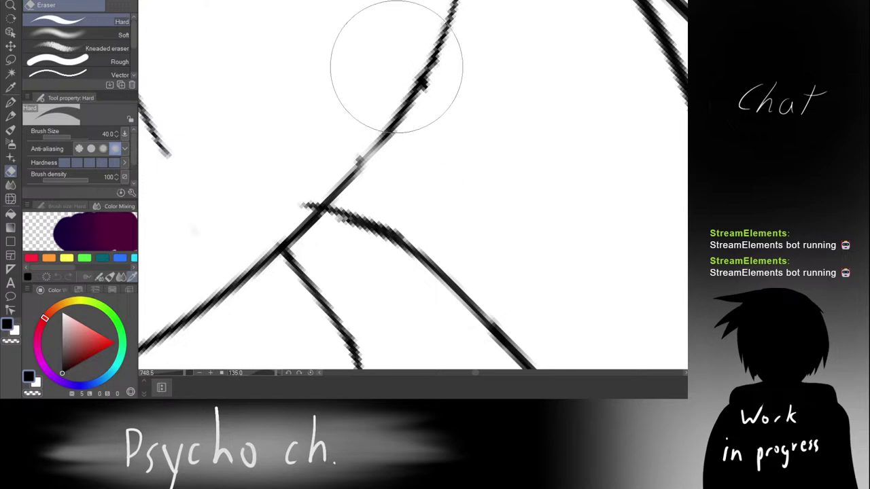
Step: Ink a short stroke joining the finger line to the guard's rounded end
scroll(349, 85, "down", 10)
mouse_move(348, 86)
left_mouse_down()
mouse_move(367, 87)
mouse_move(284, 158)
mouse_move(278, 243)
left_mouse_up()
scroll(367, 87, "up", 4)
scroll(359, 132, "down", 5)
key("r")
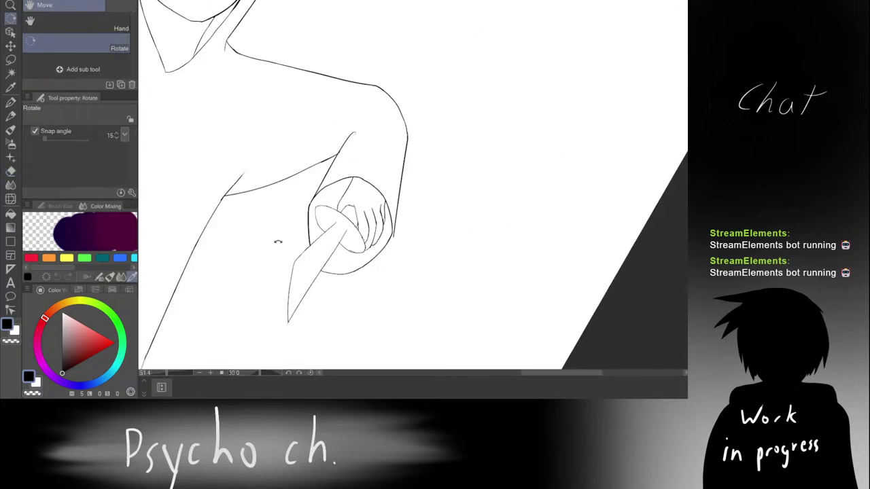
mouse_move(409, 209)
left_mouse_down()
mouse_move(499, 157)
mouse_move(500, 146)
left_mouse_up()
key("r")
scroll(470, 136, "up", 6)
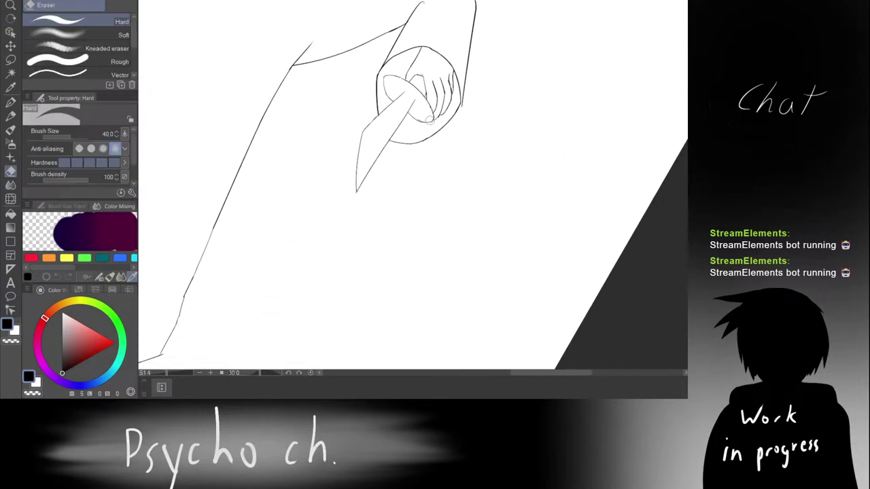
scroll(473, 118, "up", 2)
mouse_move(459, 95)
left_mouse_down()
mouse_move(451, 113)
mouse_move(347, 47)
mouse_move(337, 55)
left_mouse_up()
key("r")
key("p")
mouse_move(357, 87)
left_mouse_down()
mouse_move(361, 117)
mouse_move(349, 140)
left_mouse_up()
key("ctrl+z")
key("e")
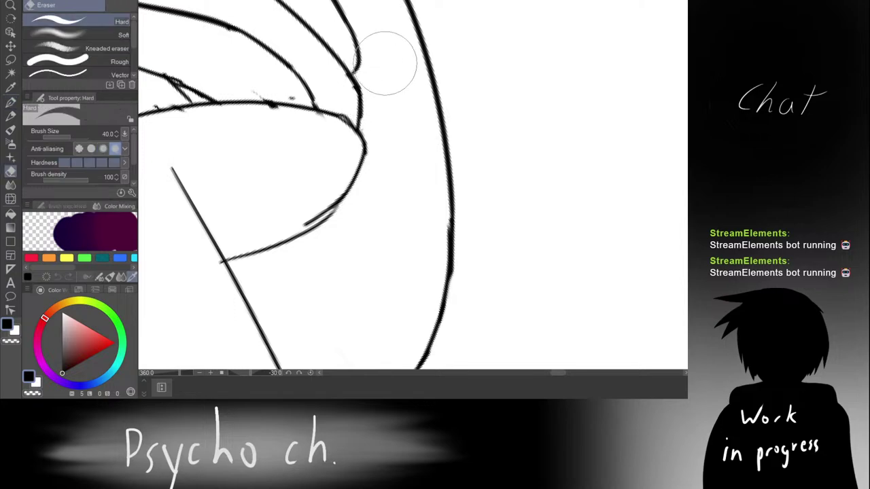
Step: Lasso the inner leg lines and the far leg's outer line, and enlarge them slightly past the canvas's lower edge
scroll(386, 62, "down", 8)
key("r")
mouse_move(388, 51)
left_mouse_down()
mouse_move(480, 23)
mouse_move(456, 122)
mouse_move(482, 120)
mouse_move(431, 189)
mouse_move(427, 144)
left_mouse_up()
scroll(502, 51, "down", 5)
scroll(462, 89, "down", 3)
key("m")
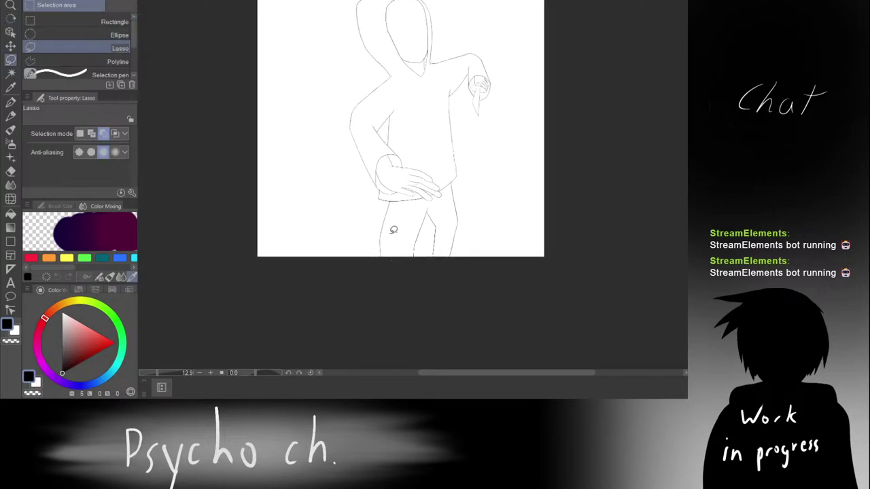
mouse_move(405, 230)
left_mouse_down()
mouse_move(475, 272)
mouse_move(479, 204)
mouse_move(462, 182)
mouse_move(455, 179)
mouse_move(443, 202)
mouse_move(402, 222)
left_mouse_up()
left_click(480, 275)
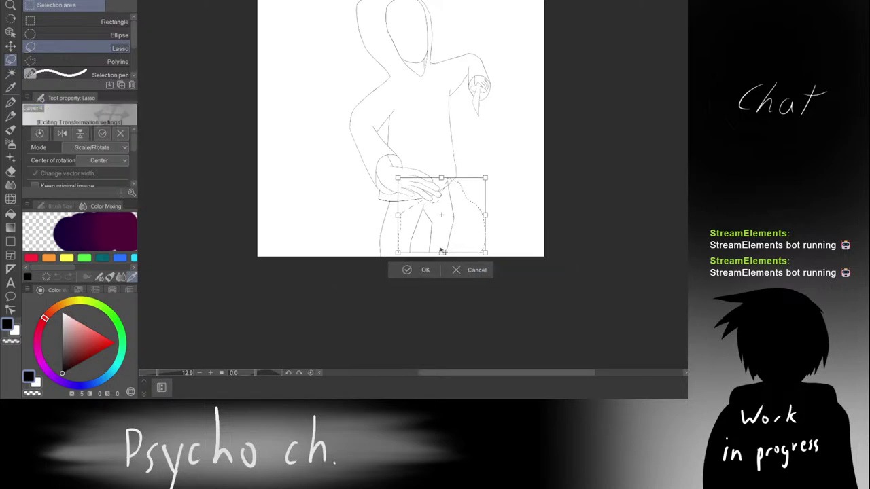
left_click_drag(441, 252, 445, 267)
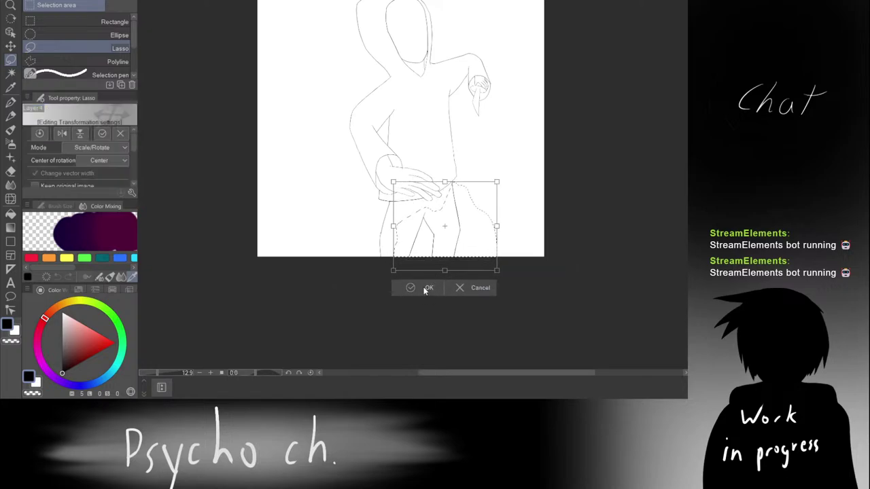
left_click(425, 288)
left_click(341, 289)
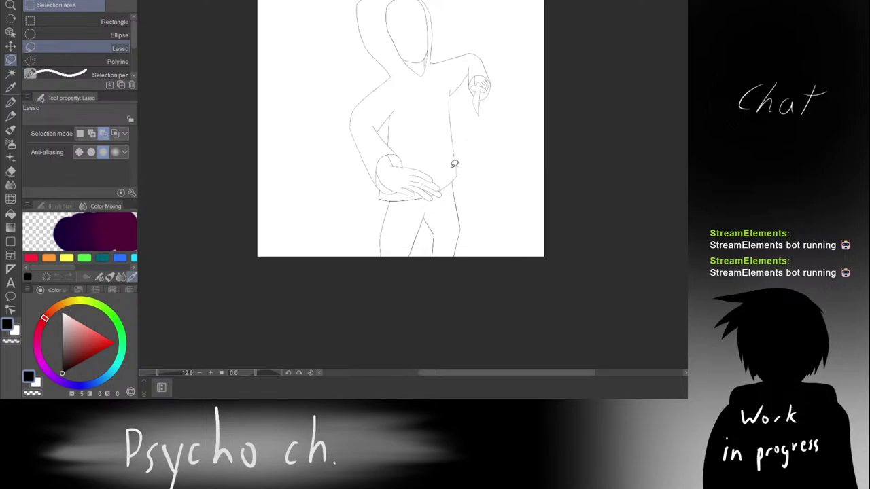
Step: With the mapping pen at size 30, ink a near-vertical line from the diagonal inner leg line to the canvas's lower edge
scroll(454, 164, "down", 3)
scroll(422, 202, "up", 3)
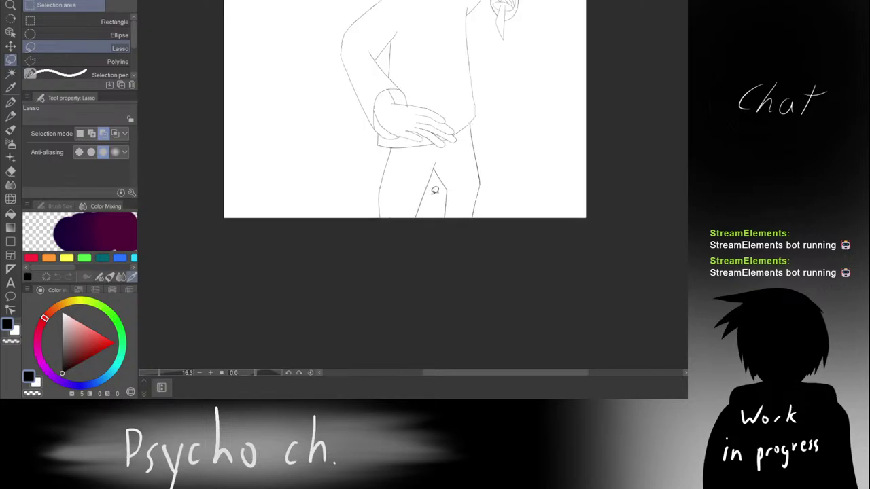
key("p")
scroll(421, 202, "up", 2)
key("bracketright")
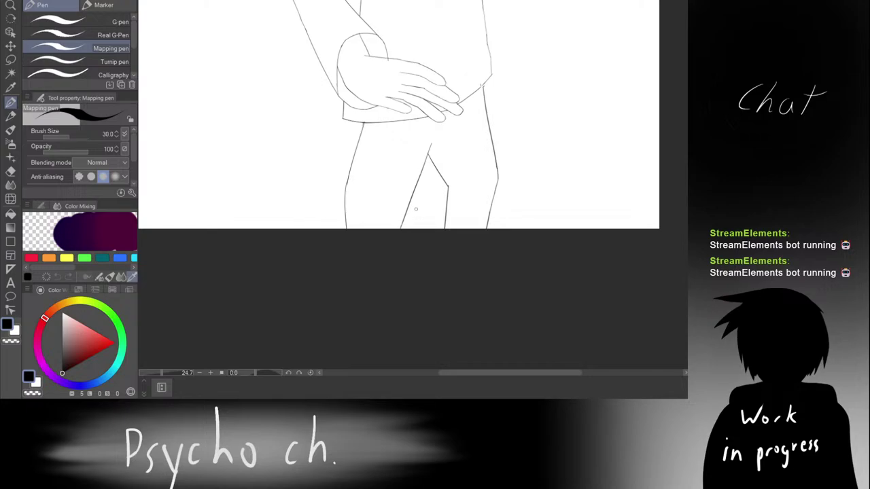
scroll(416, 209, "up", 3)
left_click_drag(387, 181, 382, 225)
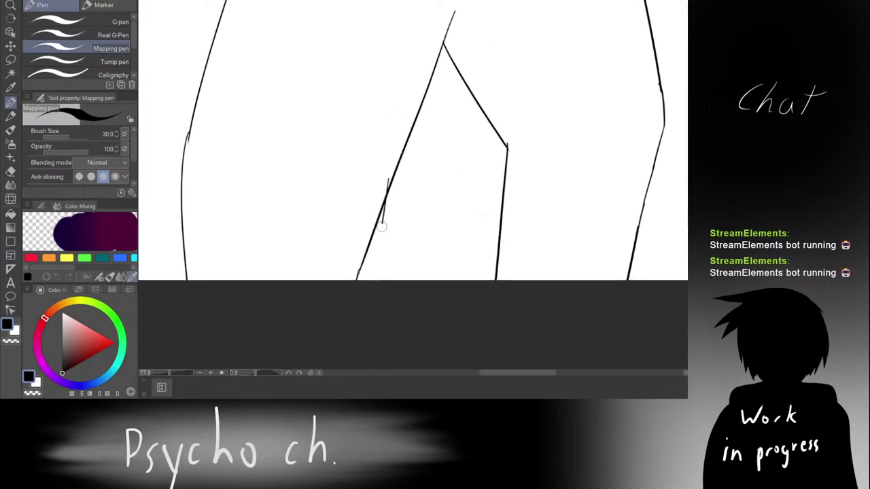
key("ctrl+z")
left_click_drag(387, 186, 388, 335)
Step: Erase the leftover diagonal end of the inner leg line beside the new vertical line
key("e")
left_click_drag(359, 275, 371, 218)
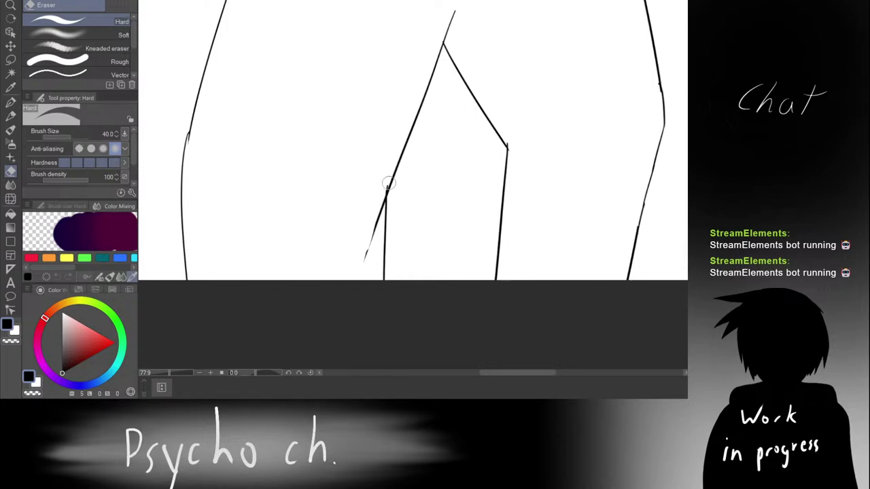
mouse_move(369, 229)
left_mouse_down()
mouse_move(380, 201)
mouse_move(363, 272)
mouse_move(377, 230)
mouse_move(367, 258)
left_mouse_up()
Step: Erase the lower part of the torso's side line down to the hem corner
scroll(419, 136, "down", 6)
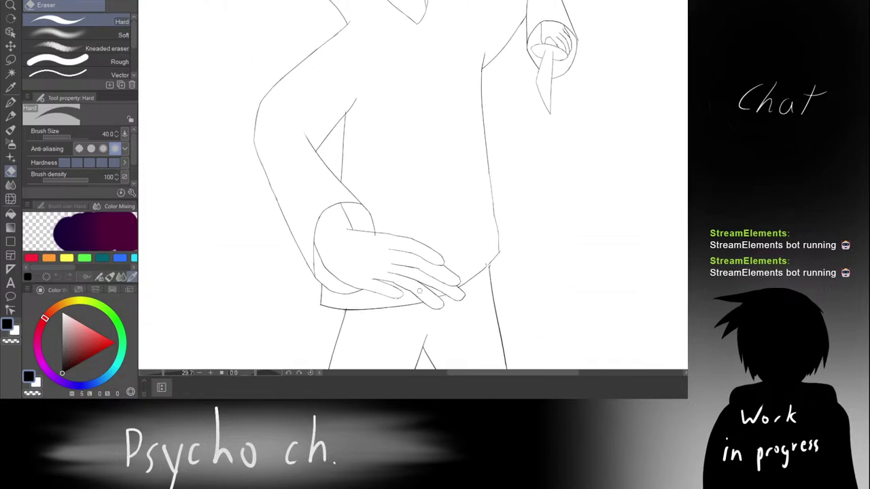
scroll(406, 238, "up", 3)
key("r")
left_click_drag(400, 136, 464, 106)
left_click_drag(394, 116, 432, 147)
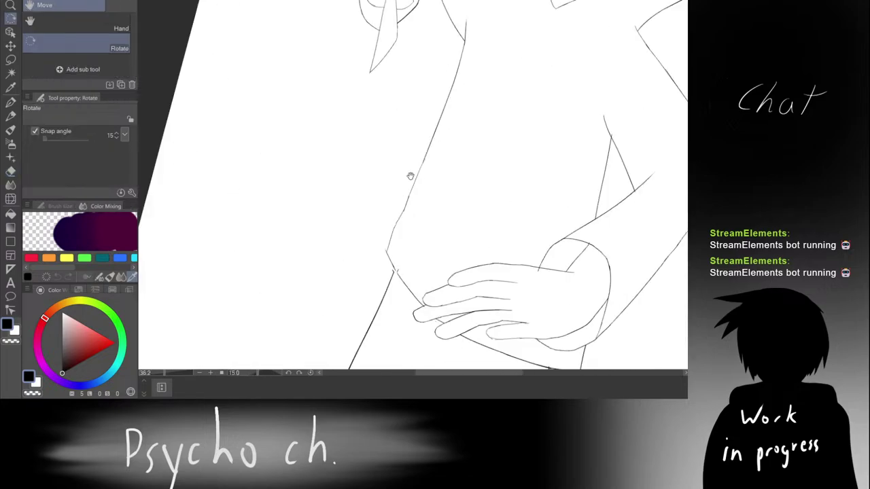
scroll(391, 159, "up", 3)
key("p")
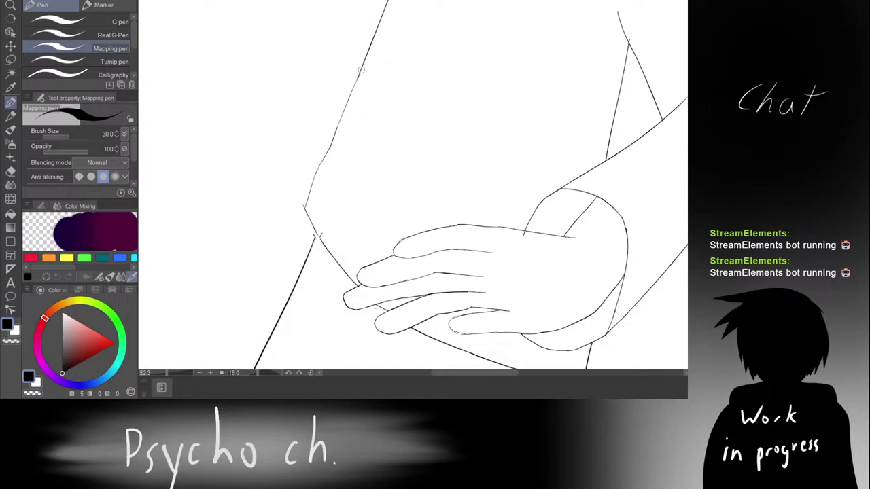
scroll(361, 71, "up", 2)
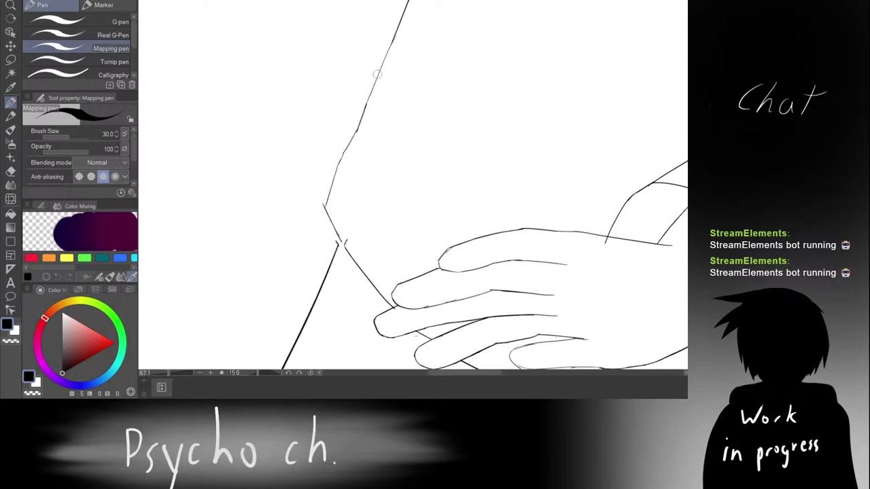
key("e")
left_click_drag(363, 103, 327, 202)
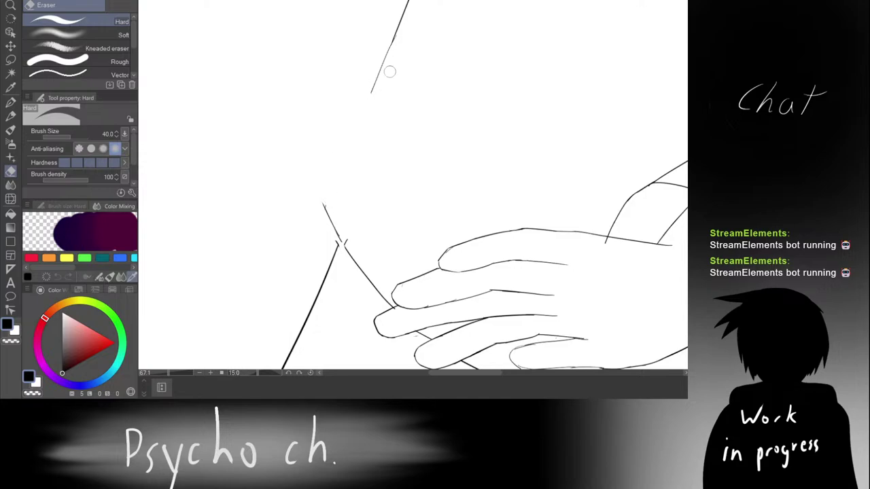
mouse_move(389, 71)
left_mouse_down()
mouse_move(372, 88)
mouse_move(389, 52)
left_mouse_up()
Step: Re-ink the upper stretch of the erased torso side line with a short stroke slanting outward
key("p")
left_click_drag(394, 37, 330, 140)
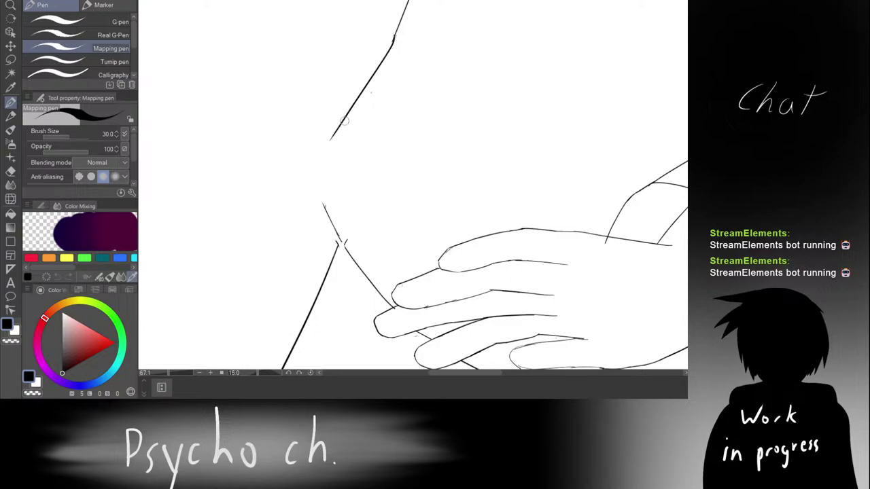
key("ctrl+z")
left_click_drag(395, 33, 362, 91)
key("ctrl+z")
key("ctrl+z")
left_click_drag(388, 51, 370, 89)
key("ctrl+z")
key("ctrl+z")
scroll(357, 62, "up", 3)
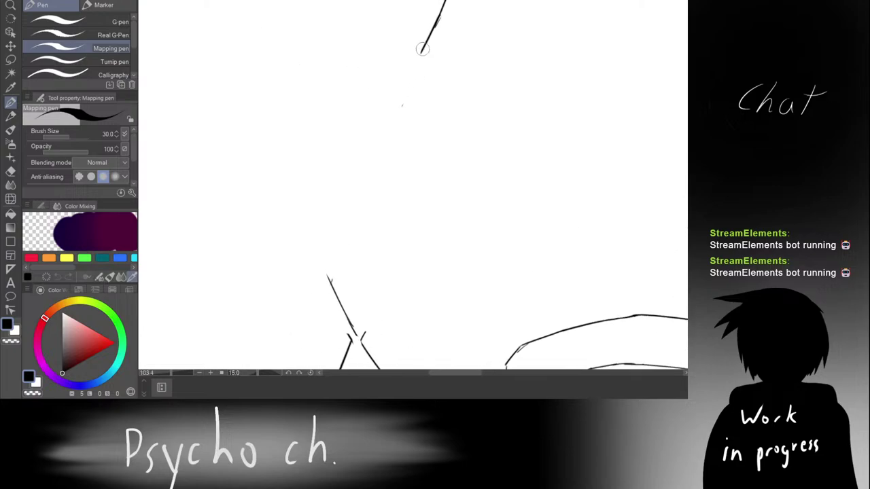
left_click_drag(424, 46, 386, 115)
key("ctrl+z")
Step: Continue the torso's side line in one long, gently curved stroke down to just above the hem corner
left_click_drag(357, 191, 366, 146)
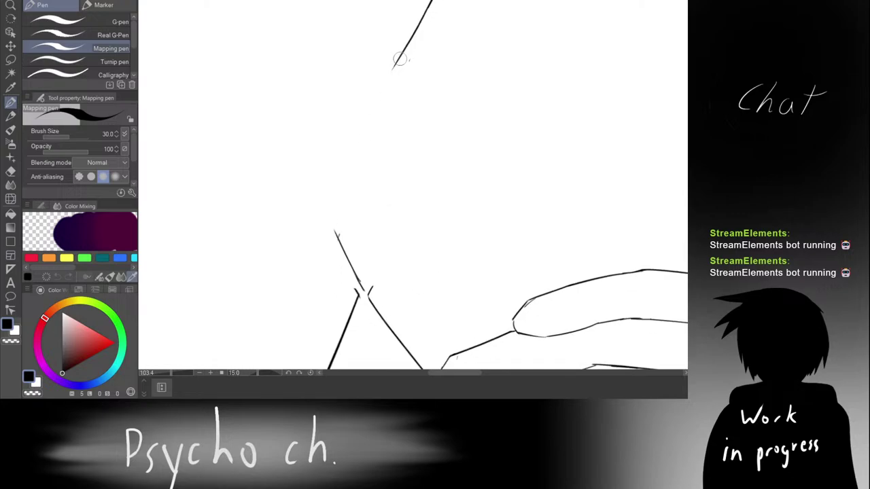
left_click_drag(406, 53, 333, 201)
key("ctrl+z")
mouse_move(405, 53)
left_mouse_down()
mouse_move(372, 108)
mouse_move(344, 248)
left_mouse_up()
key("ctrl+z")
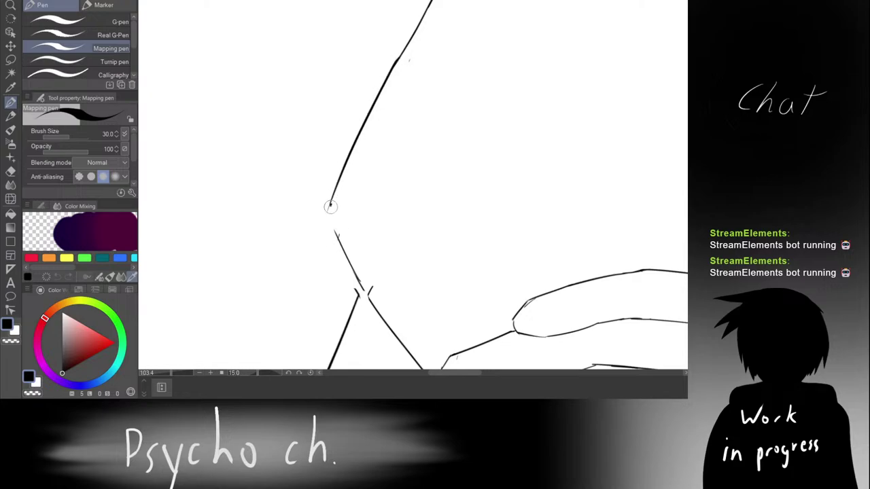
mouse_move(331, 207)
left_mouse_down()
mouse_move(337, 233)
mouse_move(357, 125)
left_mouse_up()
key("ctrl+z")
Step: Erase the small stray tick at the gap in the hem line near the top of the leg
scroll(350, 202, "up", 3)
left_click_drag(348, 155, 472, 97)
key("e")
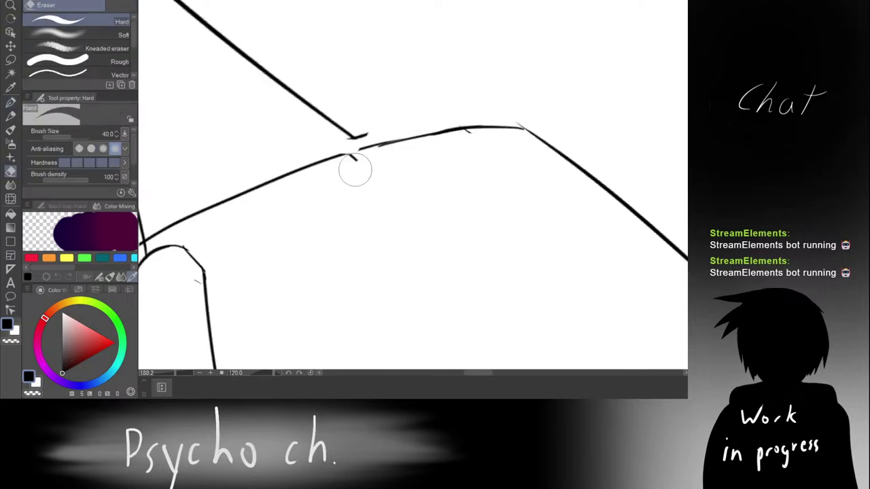
mouse_move(365, 163)
left_mouse_down()
mouse_move(375, 153)
mouse_move(361, 171)
mouse_move(349, 160)
mouse_move(365, 168)
left_mouse_up()
Step: Ink across the gap in the hem line and erase the stray tick at the top of the leg line
key("r")
left_click_drag(396, 117, 328, 132)
key("e")
scroll(360, 185, "up", 2)
left_click_drag(345, 202, 329, 224)
key("ctrl+z")
key("p")
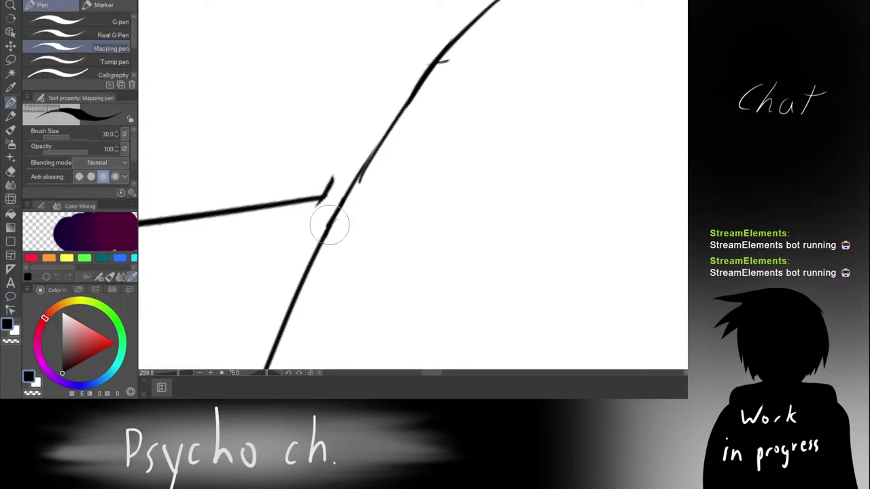
key("ctrl+z")
key("ctrl+z")
left_click_drag(347, 195, 325, 235)
left_click_drag(331, 181, 320, 208)
key("e")
Step: Extend the top of the leg's outer line up to the hem
key("r")
left_click_drag(382, 129, 284, 165)
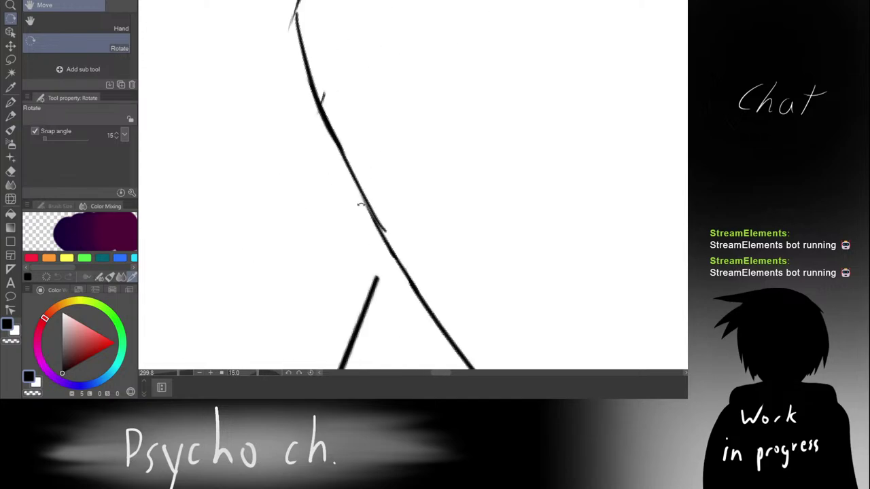
left_click_drag(360, 205, 342, 98)
key("p")
left_click_drag(370, 141, 318, 311)
key("ctrl+z")
Step: Erase the overlapping line ends where the torso's side line meets the hem corner
left_click_drag(334, 216, 288, 204)
left_click_drag(280, 134, 360, 129)
key("e")
mouse_move(218, 129)
left_mouse_down()
mouse_move(207, 134)
mouse_move(216, 147)
left_mouse_up()
Step: Ink across the gap at the corner where the torso's side line meets the hem
key("p")
left_click_drag(234, 112, 243, 145)
key("ctrl+z")
key("ctrl+z")
left_click_drag(239, 101, 241, 127)
key("bracketleft")
key("bracketleft")
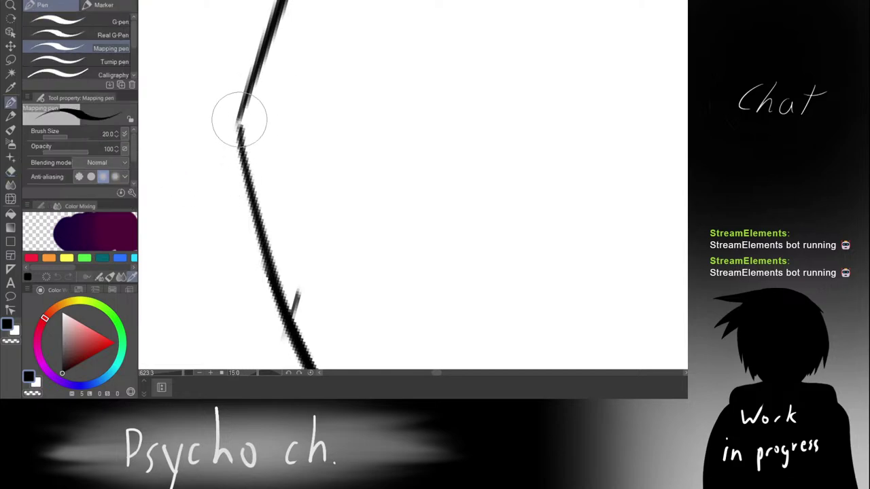
Step: Examine the whole inked figure upright, toggling the paper and sketch layers to compare the line art with the sketch
scroll(224, 109, "down", 5)
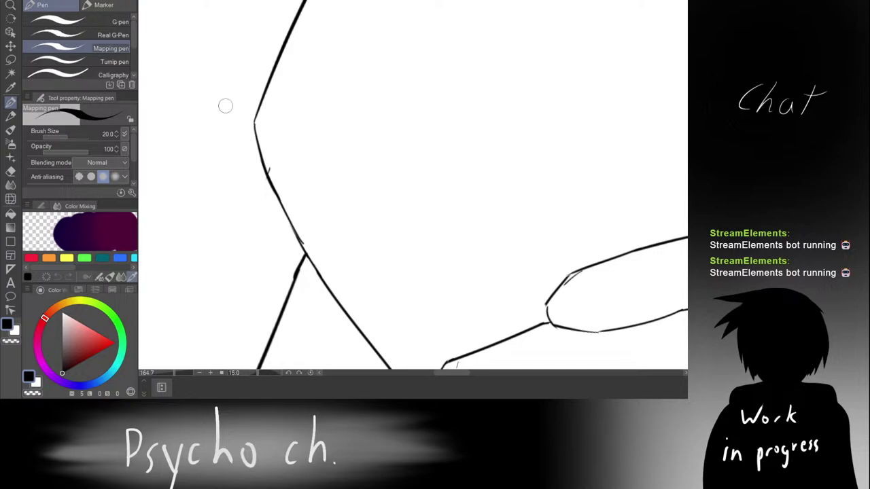
scroll(368, 139, "down", 6)
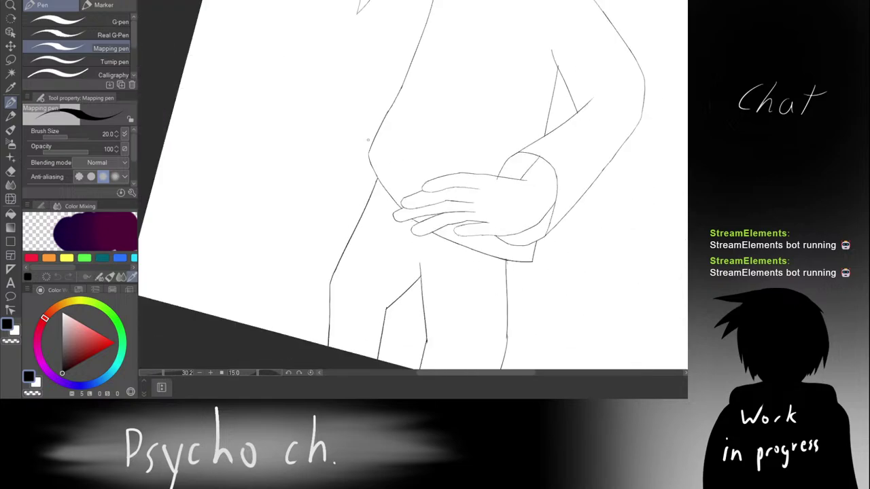
key("r")
left_click_drag(423, 109, 385, 113)
scroll(405, 110, "down", 2)
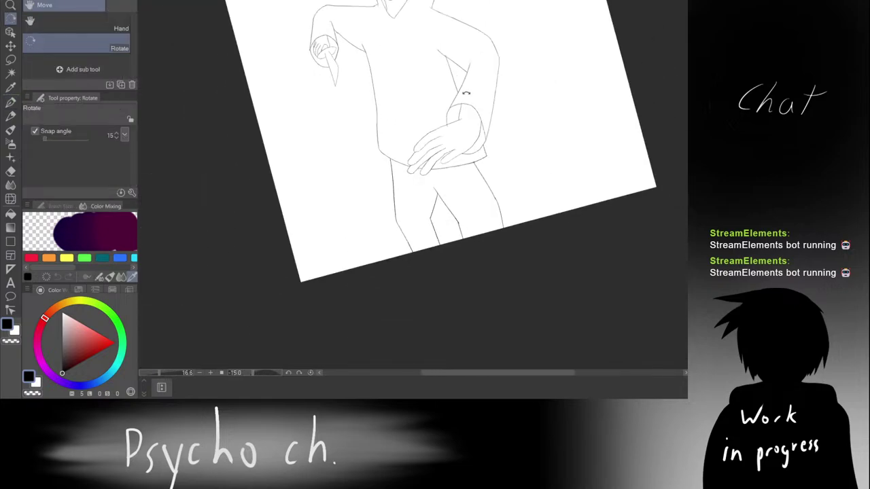
left_click_drag(527, 95, 549, 106)
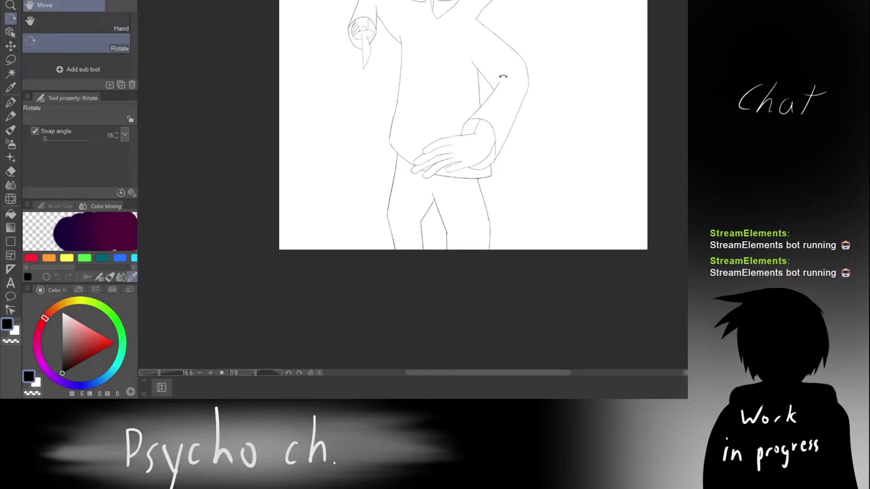
left_click_drag(479, 96, 456, 132)
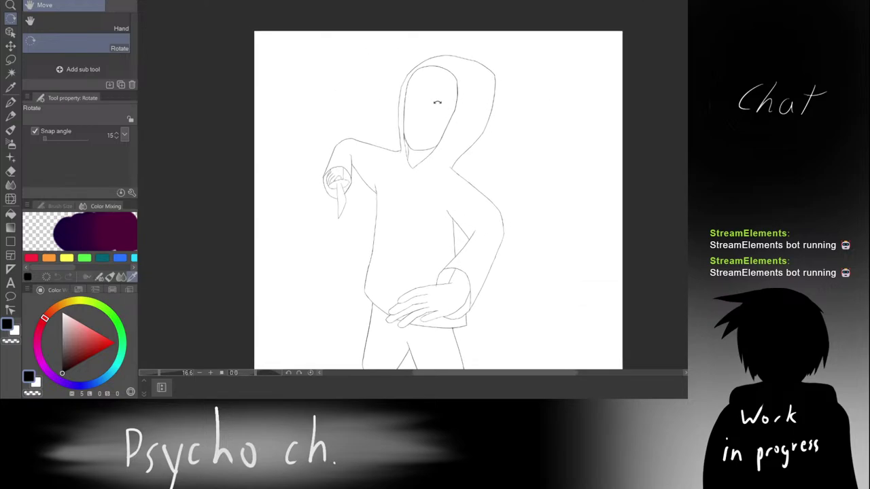
scroll(446, 102, "down", 2)
left_click_drag(451, 95, 448, 90)
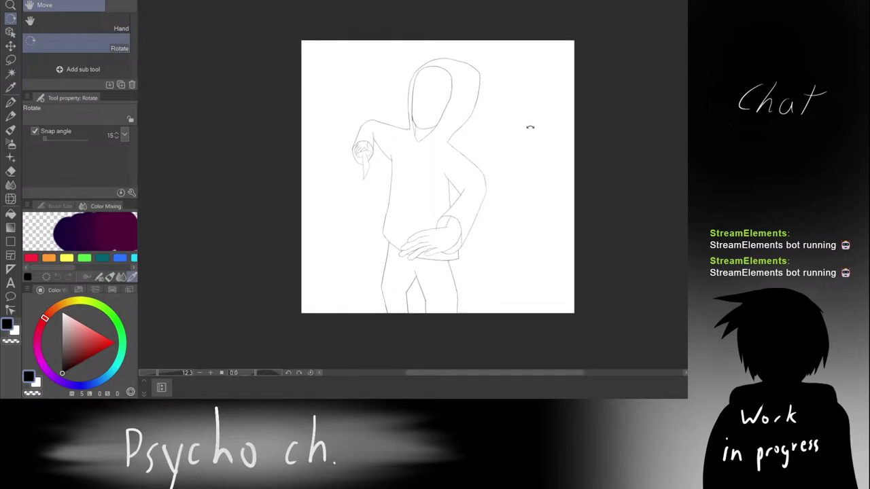
left_click(697, 238)
left_click(697, 253)
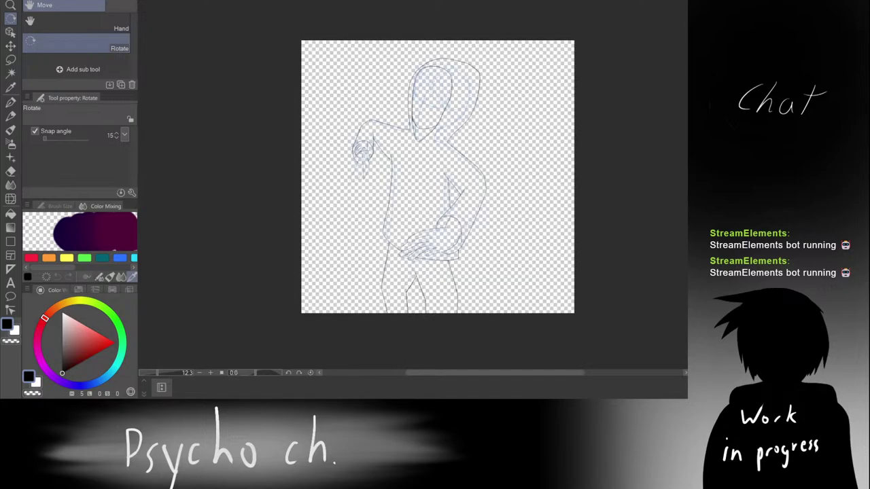
left_click(697, 237)
left_click(697, 252)
mouse_move(427, 71)
left_mouse_down()
mouse_move(494, 70)
mouse_move(394, 101)
mouse_move(429, 71)
mouse_move(374, 116)
left_mouse_up()
key("ctrl+z")
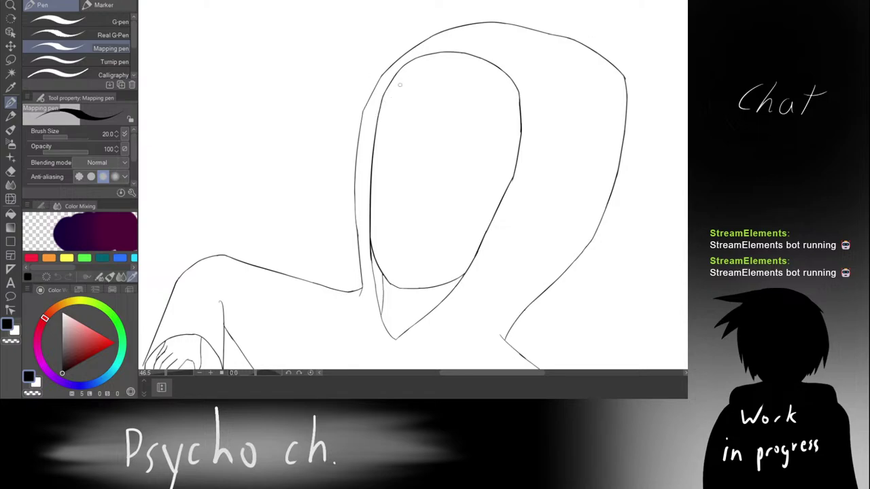
left_click_drag(398, 73, 390, 130)
key("ctrl+z")
mouse_move(429, 85)
left_mouse_down()
mouse_move(445, 128)
mouse_move(458, 133)
mouse_move(501, 106)
left_mouse_up()
key("ctrl+z")
key("ctrl+z")
Step: Show the blue sketch layer beneath the line art for tracing the hair
left_click(697, 279)
left_click_drag(456, 95, 363, 75)
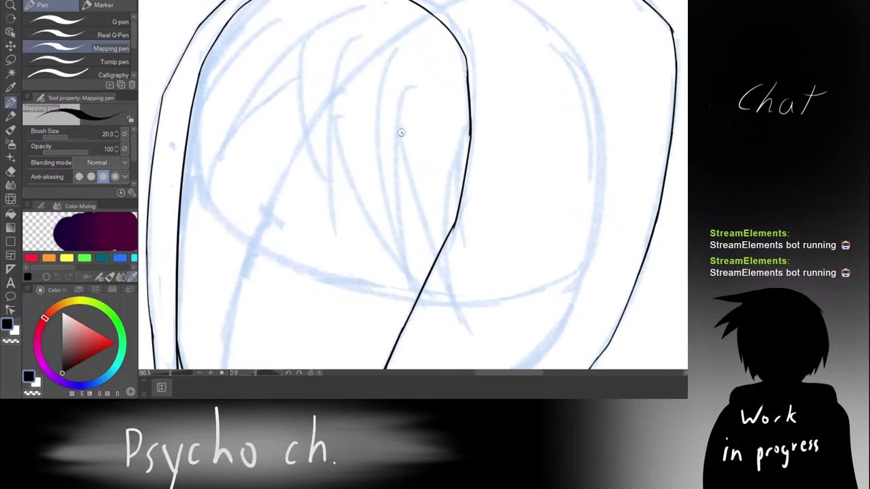
key("ctrl+z")
Step: Ink the curved inner line of the sketched hair strand, ending at the edge of the hood opening
left_click_drag(401, 132, 439, 249)
key("ctrl+z")
left_click_drag(401, 141, 438, 246)
key("ctrl+z")
left_click_drag(401, 147, 426, 240)
left_click_drag(403, 146, 434, 244)
key("ctrl+z")
left_click_drag(401, 128, 438, 252)
key("ctrl+z")
left_click_drag(401, 113, 448, 275)
key("ctrl+z")
left_click_drag(398, 130, 452, 286)
key("ctrl+z")
mouse_move(399, 137)
left_mouse_down()
mouse_move(415, 226)
mouse_move(443, 274)
mouse_move(411, 207)
mouse_move(435, 258)
left_mouse_up()
key("ctrl+z")
Step: Ink the short hair stroke beside the bend in the hood opening's edge
left_click_drag(460, 160, 455, 221)
key("ctrl+z")
left_click_drag(459, 163, 459, 240)
key("ctrl+z")
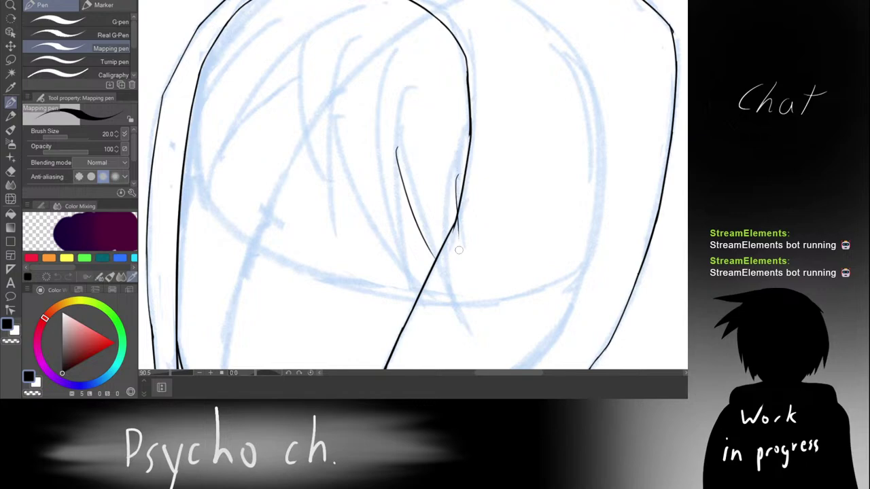
key("ctrl+z")
mouse_move(455, 178)
left_mouse_down()
mouse_move(453, 251)
mouse_move(452, 213)
mouse_move(452, 234)
left_mouse_up()
key("ctrl+z")
key("ctrl+z")
key("ctrl+z")
left_click_drag(456, 161, 448, 235)
key("ctrl+z")
left_click_drag(455, 166, 459, 267)
key("ctrl+z")
left_click_drag(457, 158, 454, 224)
left_click_drag(467, 127, 463, 235)
key("ctrl+z")
mouse_move(458, 160)
left_mouse_down()
mouse_move(476, 212)
mouse_move(457, 212)
left_mouse_up()
key("ctrl+z")
key("ctrl+z")
left_click_drag(456, 178, 459, 223)
key("ctrl+z")
key("ctrl+z")
key("ctrl+z")
key("ctrl+z")
key("ctrl+z")
left_click_drag(455, 160, 466, 214)
key("ctrl+z")
Step: Try to ink the long outer line of the hair strand from its sketched root
scroll(447, 185, "down", 4)
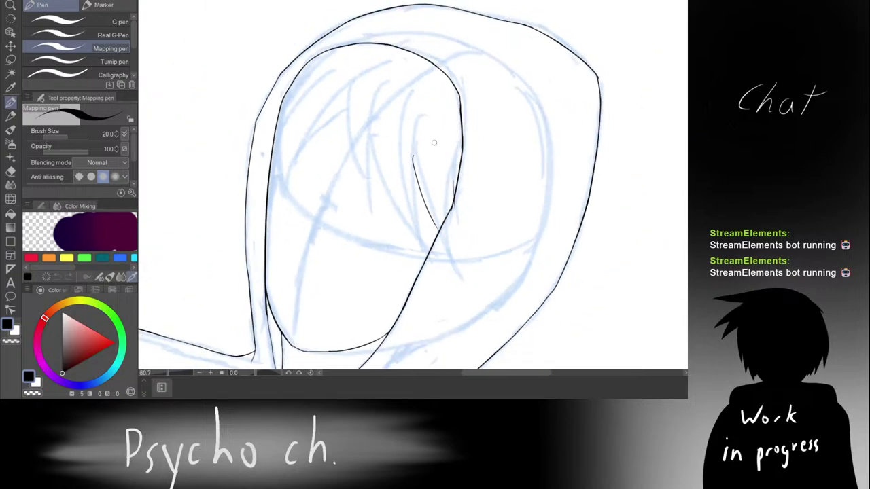
mouse_move(426, 137)
left_mouse_down()
mouse_move(453, 135)
mouse_move(421, 104)
mouse_move(401, 107)
mouse_move(488, 101)
left_mouse_up()
key("r")
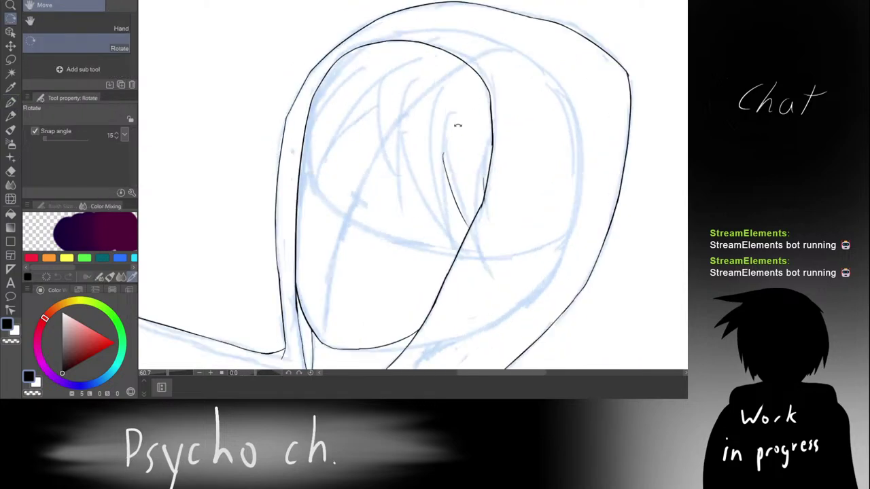
left_click_drag(453, 143, 434, 107)
scroll(434, 106, "up", 3)
mouse_move(433, 53)
left_mouse_down()
mouse_move(421, 176)
mouse_move(432, 224)
left_mouse_up()
key("ctrl+z")
key("ctrl+z")
mouse_move(434, 57)
left_mouse_down()
mouse_move(424, 211)
mouse_move(422, 82)
mouse_move(425, 228)
left_mouse_up()
key("ctrl+z")
key("ctrl+z")
Step: Erase the stray upper tip of the inked hair strand line
key("e")
left_click_drag(426, 124, 420, 128)
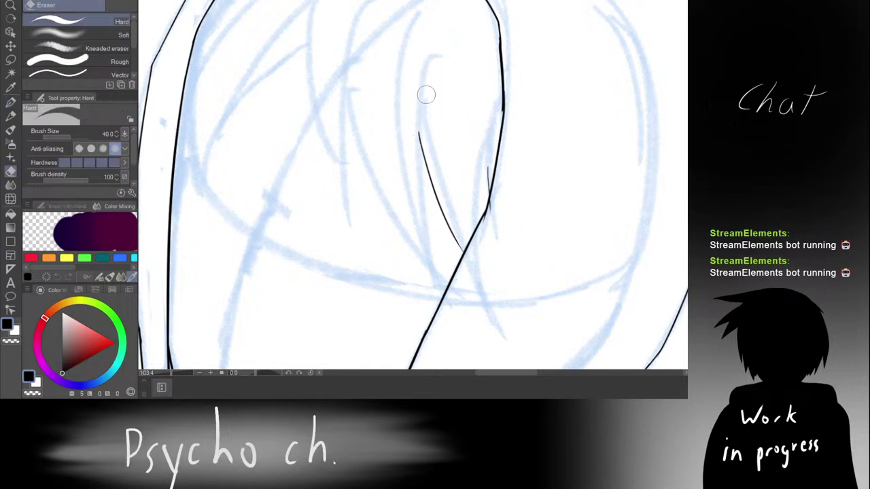
key("p")
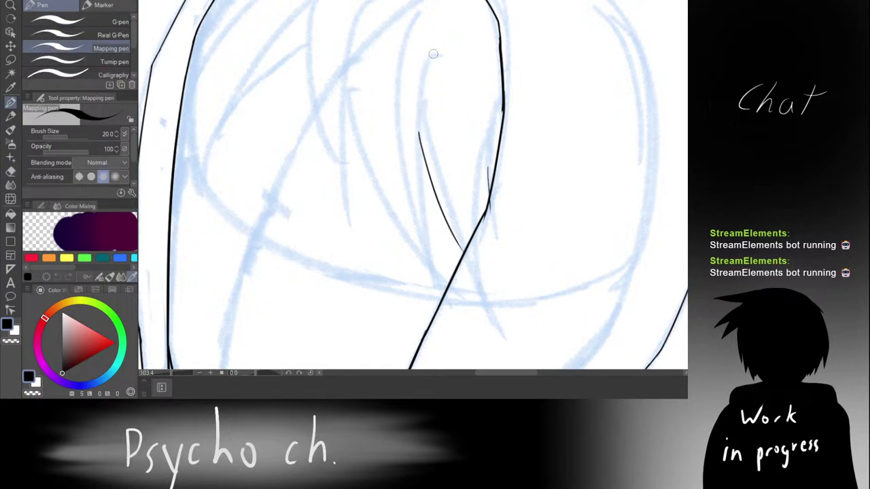
Step: Try several strokes for the strand's long outer line, first with the canvas upright and again with it rotated
left_click_drag(433, 54, 436, 235)
key("ctrl+z")
left_click_drag(428, 58, 449, 256)
key("ctrl+z")
left_click_drag(431, 58, 435, 234)
key("ctrl+z")
left_click_drag(428, 58, 430, 274)
key("ctrl+z")
left_click_drag(429, 69, 421, 246)
key("ctrl+z")
left_click_drag(428, 62, 429, 267)
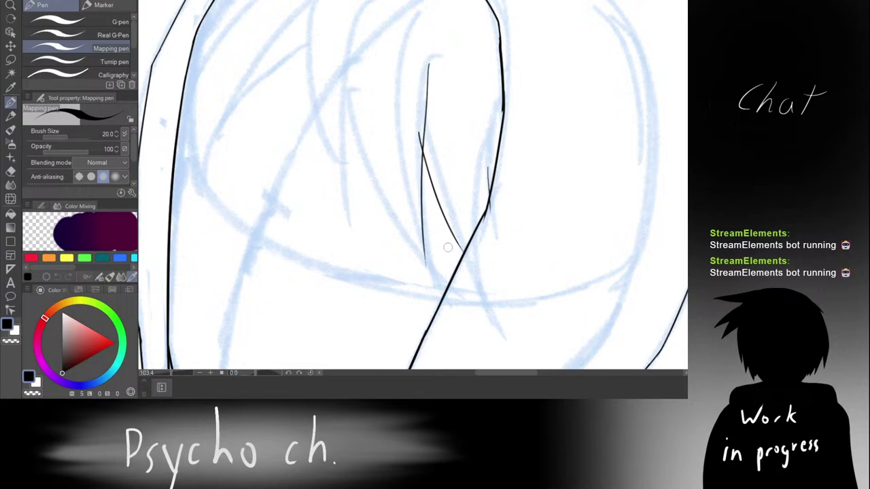
key("ctrl+z")
mouse_move(426, 63)
left_mouse_down()
mouse_move(431, 219)
mouse_move(382, 177)
left_mouse_up()
key("r")
mouse_move(333, 81)
left_mouse_down()
mouse_move(386, 53)
mouse_move(424, 51)
mouse_move(332, 224)
left_mouse_up()
key("ctrl+z")
key("p")
key("ctrl+z")
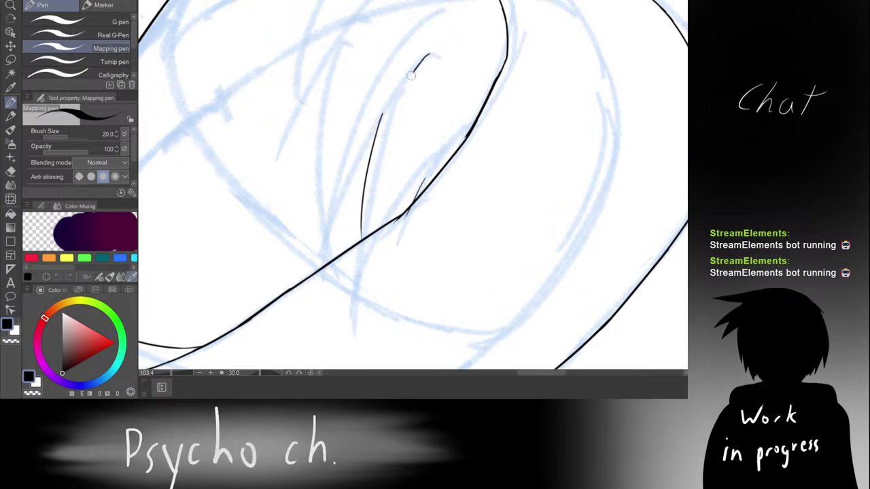
mouse_move(419, 58)
left_mouse_down()
mouse_move(345, 203)
mouse_move(347, 233)
left_mouse_up()
key("ctrl+z")
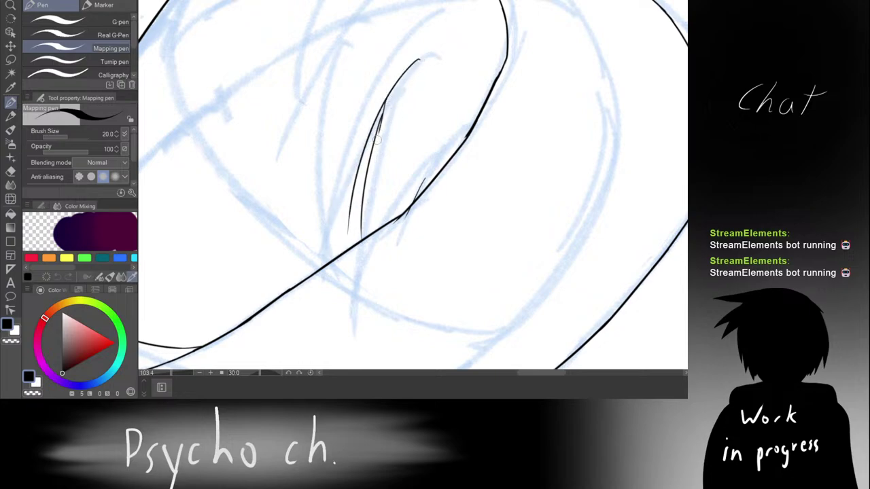
key("ctrl+z")
key("ctrl+z")
Step: Extend the upper end of the strand's inner line slightly toward the sketched root
mouse_move(386, 108)
left_mouse_down()
mouse_move(382, 121)
mouse_move(388, 101)
left_mouse_up()
key("ctrl+z")
key("ctrl+z")
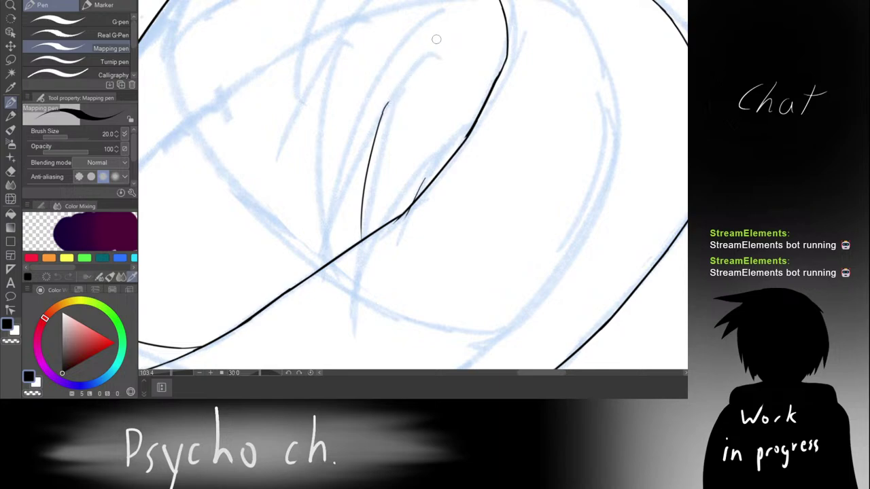
Step: Try to ink the strand's outer line from the sketched root past the extended inner line
left_click_drag(427, 54, 350, 183)
key("ctrl+z")
left_click_drag(421, 56, 341, 198)
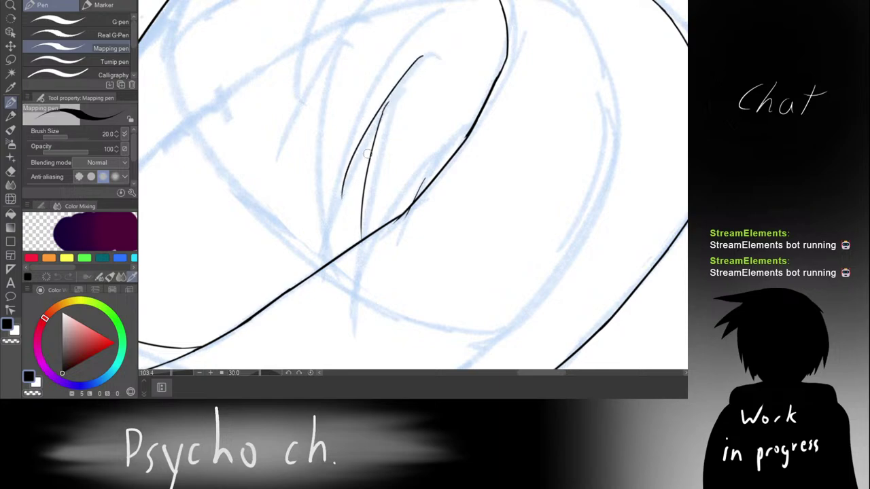
key("ctrl+z")
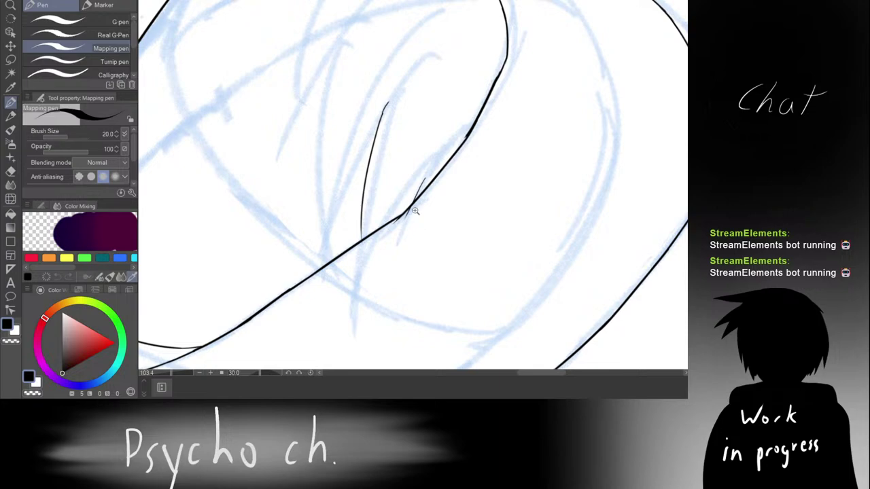
Step: Erase the line ends overshooting the hood opening's edge below the short hair stroke
left_click_drag(415, 211, 438, 200)
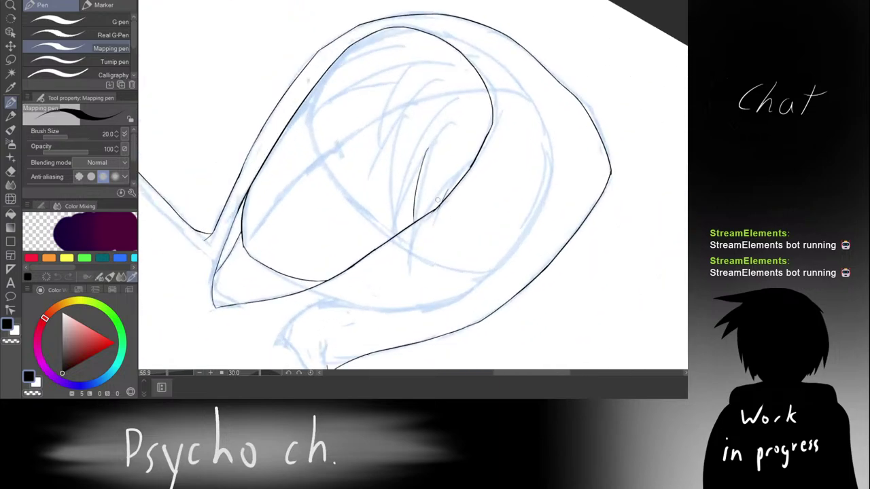
scroll(446, 197, "up", 5)
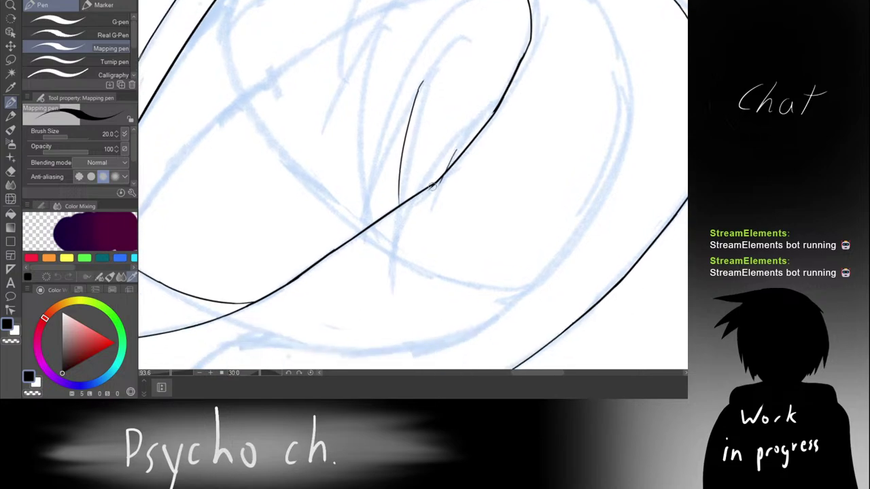
key("e")
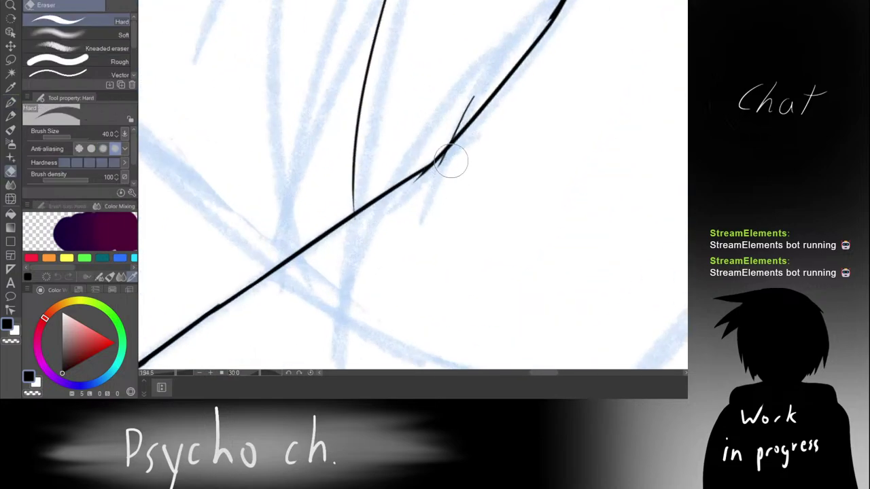
left_click_drag(449, 161, 396, 205)
Step: Try to ink the strand's outer line again, testing different canvas rotations
key("p")
scroll(422, 160, "down", 3)
left_click_drag(445, 88, 406, 128)
key("ctrl+z")
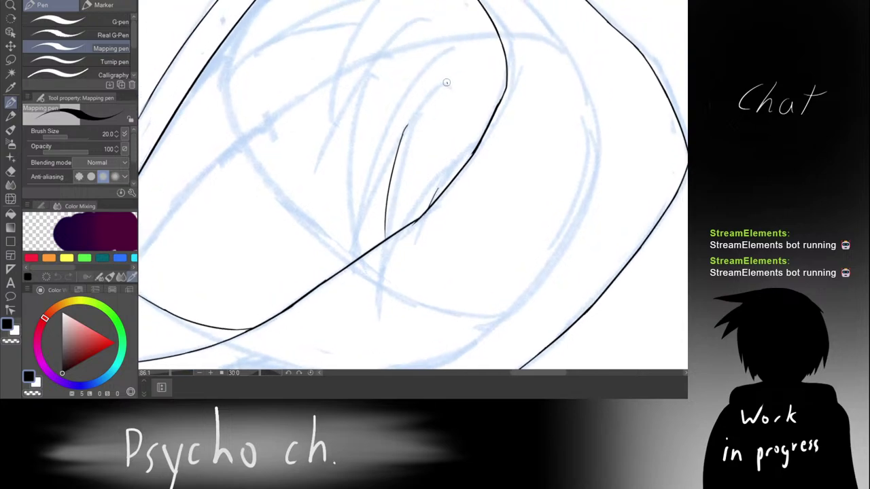
left_click_drag(446, 83, 375, 202)
key("ctrl+z")
key("shift+space")
mouse_move(444, 128)
left_mouse_down()
mouse_move(386, 152)
mouse_move(423, 136)
mouse_move(430, 113)
mouse_move(484, 77)
mouse_move(453, 113)
mouse_move(404, 117)
mouse_move(428, 108)
left_mouse_up()
left_click_drag(381, 78, 369, 110)
key("ctrl+z")
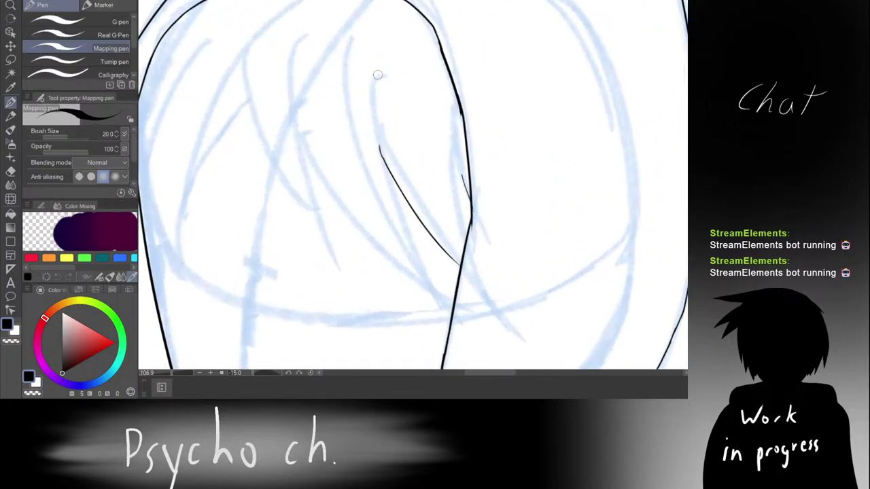
Step: Ink the strand's long outer line down toward the hood opening's edge and erase the inner line's overlapping tip
left_click_drag(378, 75, 406, 220)
key("shift+space")
left_click_drag(378, 66, 482, 50)
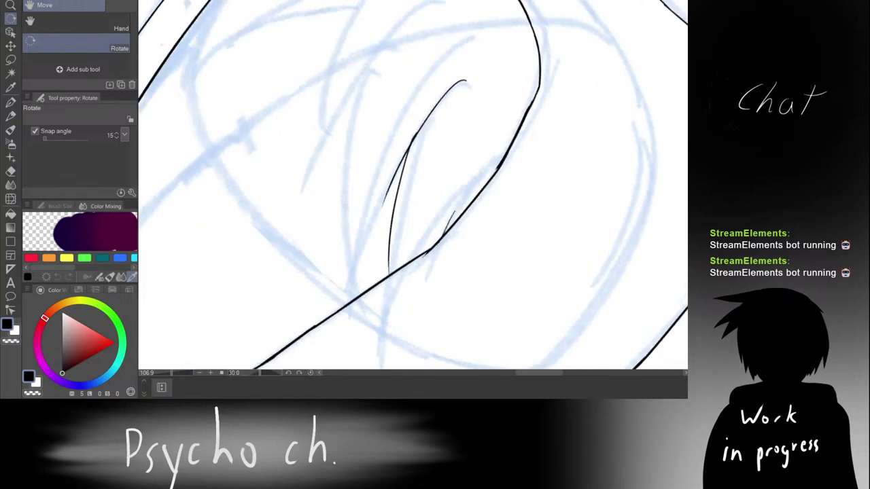
key("ctrl+z")
key("e")
left_click_drag(412, 130, 411, 141)
key("p")
mouse_move(463, 81)
left_mouse_down()
mouse_move(402, 155)
mouse_move(360, 269)
left_mouse_up()
key("ctrl+z")
key("ctrl+z")
left_click_drag(466, 83, 359, 276)
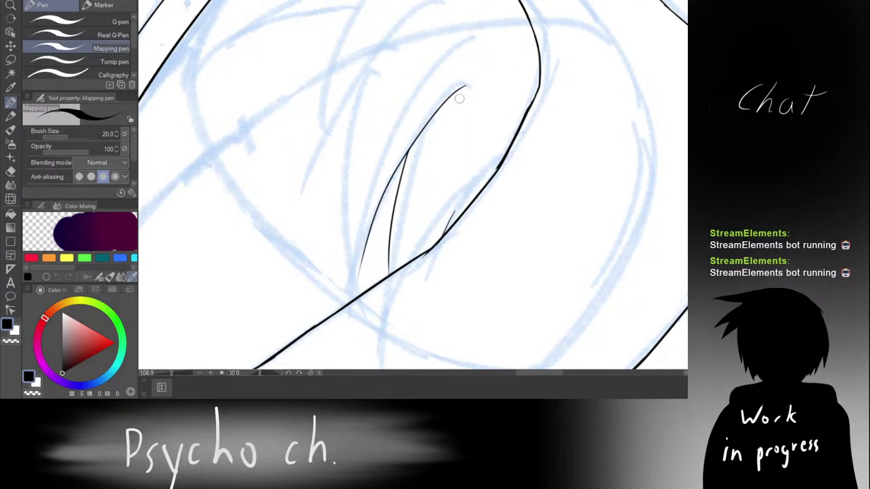
Step: Ink the long curved line of the neighbouring hair strand down to the edge of the hood opening
left_click_drag(374, 143, 366, 183)
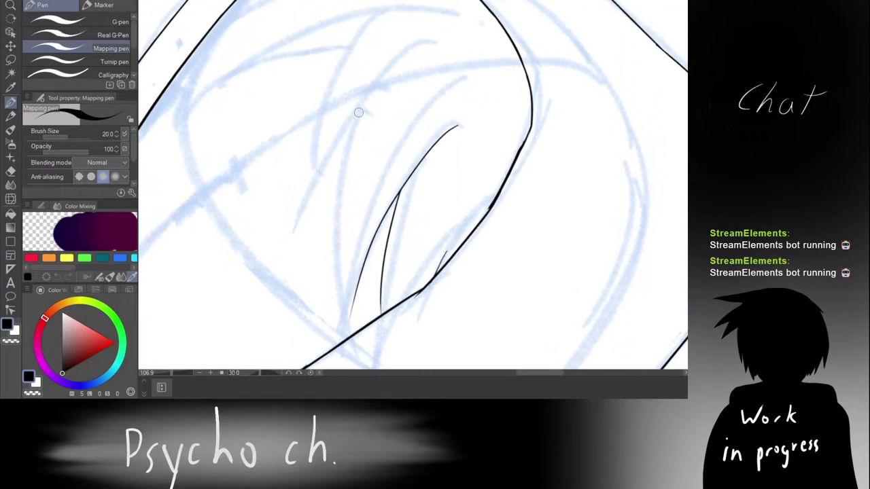
mouse_move(358, 111)
left_mouse_down()
mouse_move(345, 293)
mouse_move(345, 153)
mouse_move(342, 299)
left_mouse_up()
key("ctrl+z")
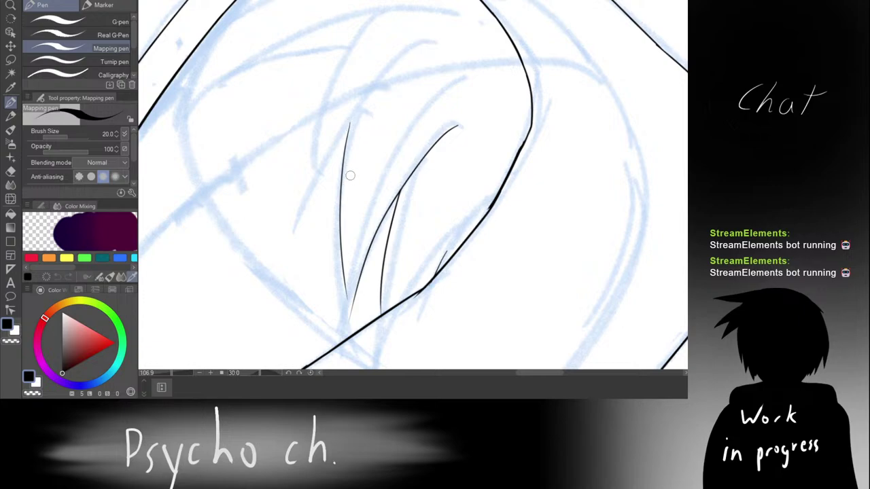
key("ctrl+z")
left_click_drag(349, 118, 367, 368)
scroll(371, 264, "down", 5)
key("ctrl+z")
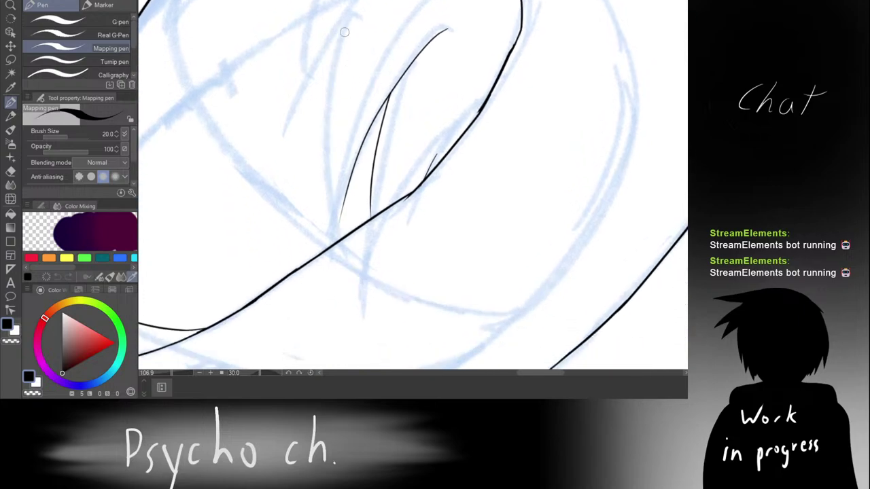
left_click_drag(347, 19, 337, 223)
key("ctrl+z")
left_click_drag(346, 18, 340, 228)
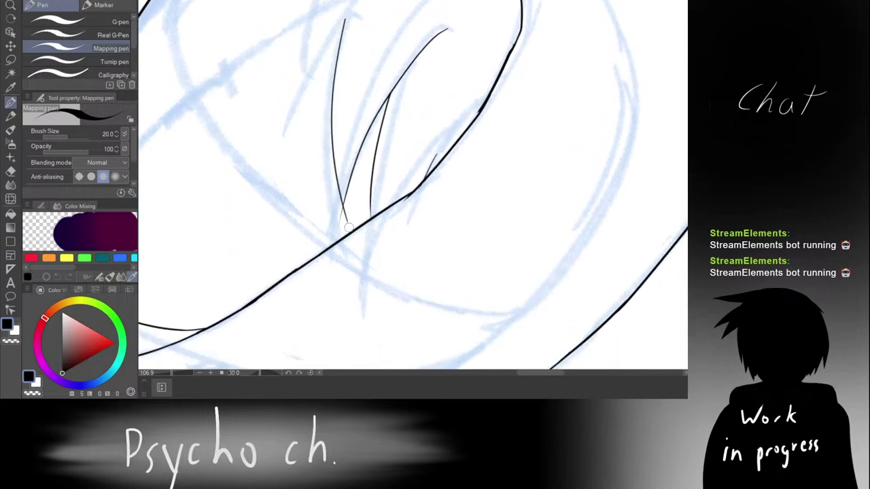
key("ctrl+z")
left_click_drag(347, 16, 333, 239)
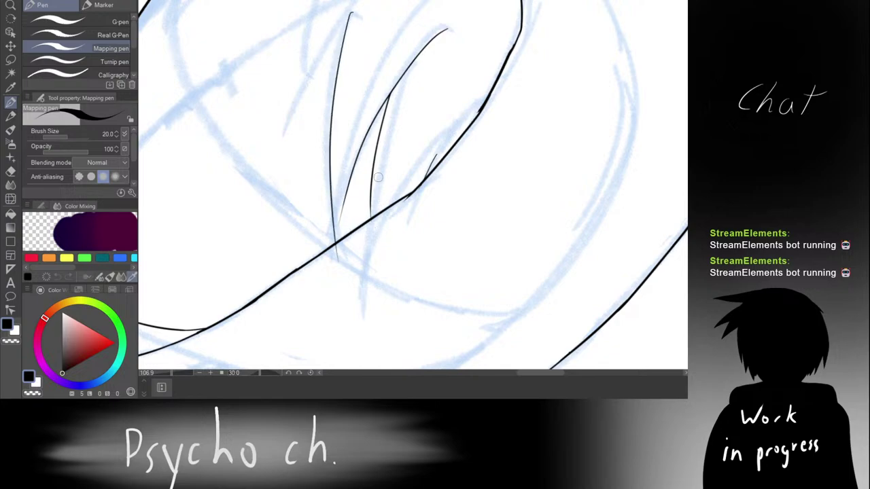
Step: Try to ink the strand's long outer line again and erase the line ends overlapping at its tip
key("ctrl+z")
left_click_drag(347, 18, 340, 224)
scroll(363, 154, "up", 5)
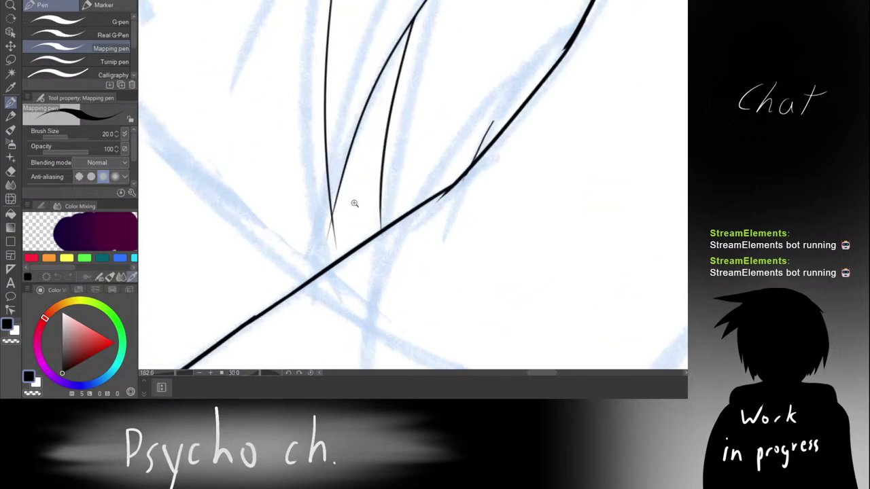
key("e")
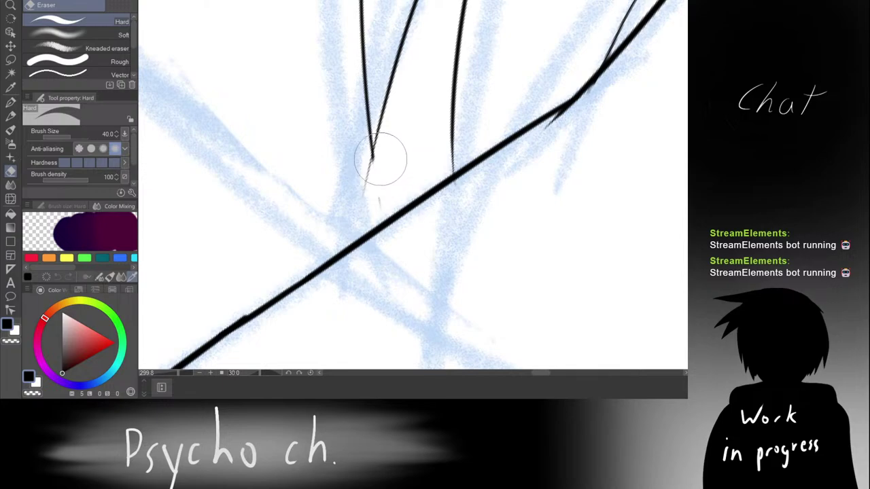
left_click_drag(380, 182, 376, 208)
left_click_drag(361, 172, 363, 161)
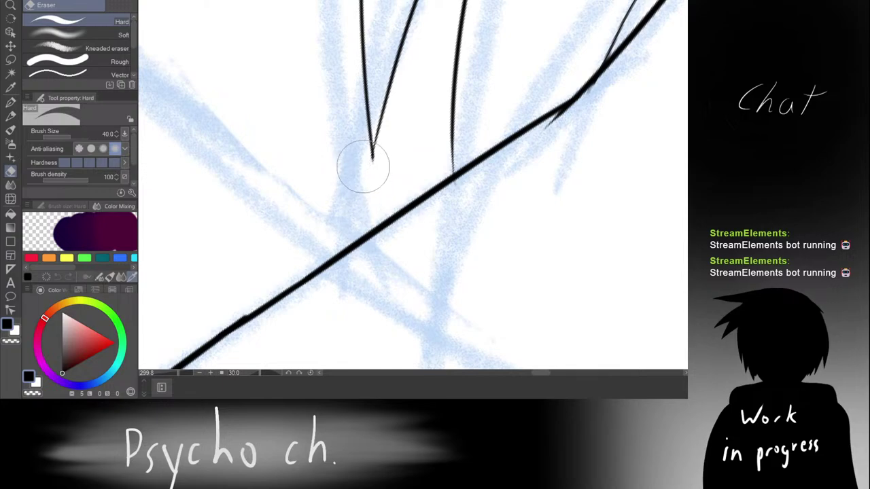
Step: Rotate the canvas and re-ink the strand's long outer line down to the inner line's tip near the hood opening's edge
scroll(363, 167, "down", 6)
key("r")
mouse_move(395, 84)
left_mouse_down()
mouse_move(345, 107)
mouse_move(333, 141)
mouse_move(339, 188)
mouse_move(399, 72)
mouse_move(409, 84)
mouse_move(347, 156)
left_mouse_up()
key("p")
key("ctrl+z")
left_click_drag(421, 66, 331, 261)
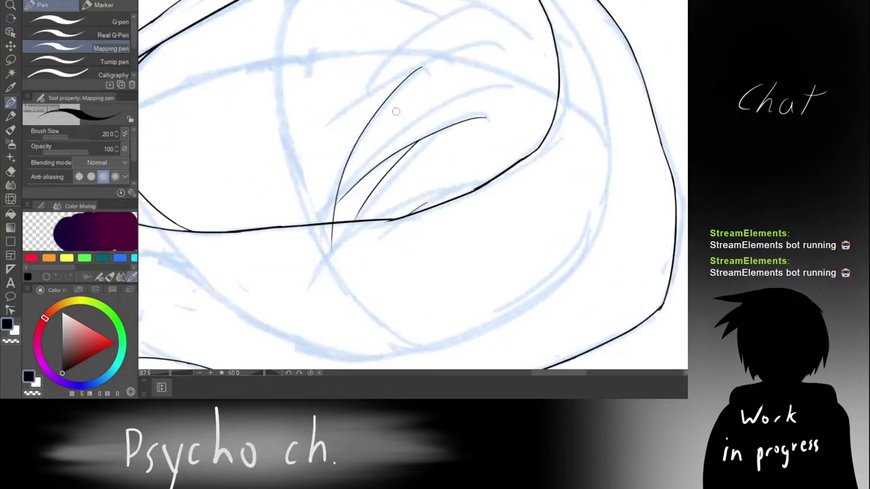
key("ctrl+z")
left_click_drag(421, 66, 307, 227)
key("ctrl+z")
left_click_drag(421, 67, 329, 216)
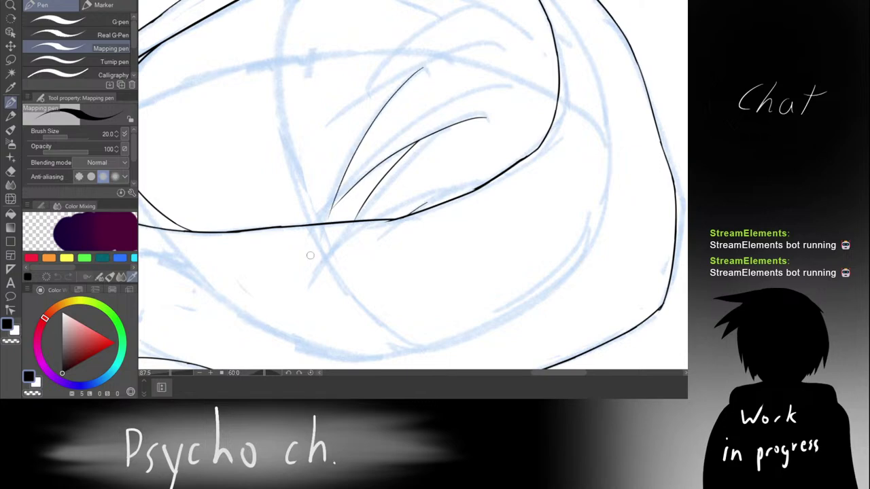
Step: Erase the outer line's end overshooting the strand's tip above the hood opening's edge
scroll(363, 162, "up", 5)
key("e")
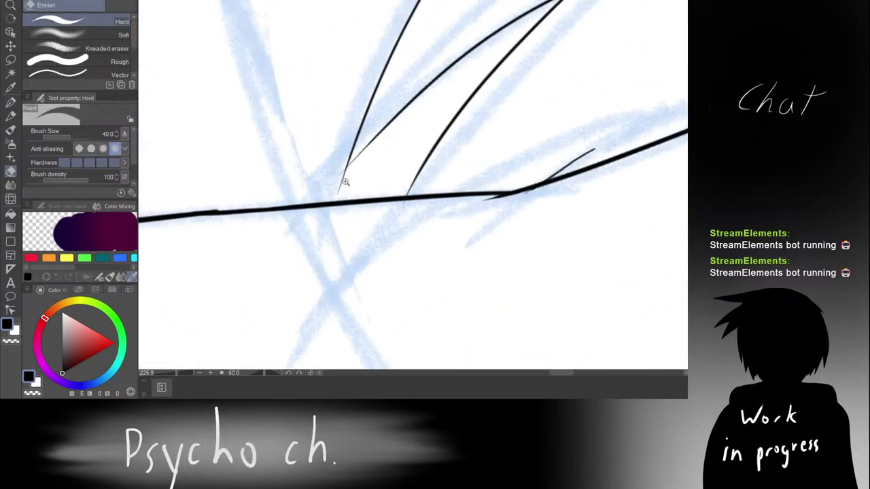
left_click_drag(335, 189, 335, 193)
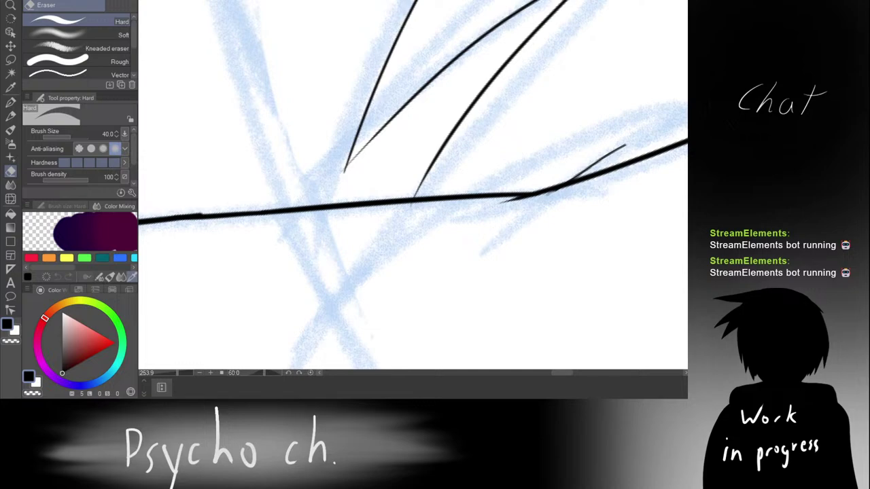
Step: Reset the canvas rotation and ink the first long curved line of the central hair strand with the Mapping pen
scroll(471, 170, "down", 5)
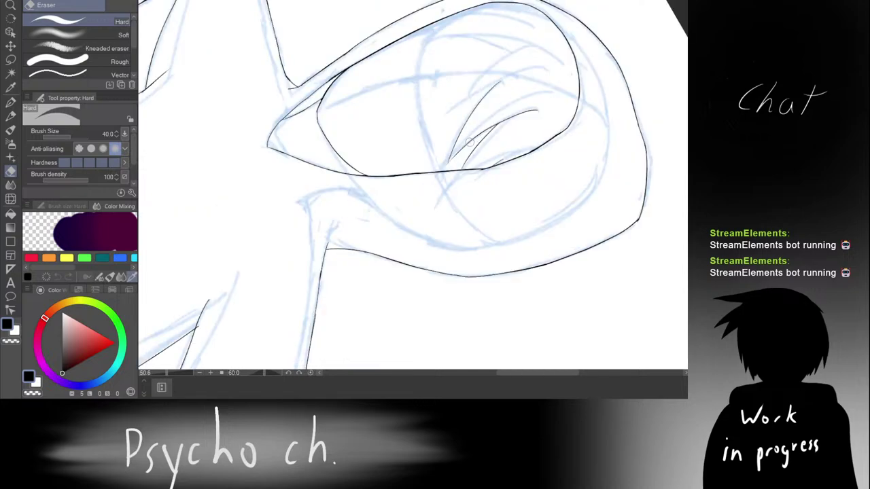
key("r")
mouse_move(473, 93)
left_mouse_down()
mouse_move(419, 89)
mouse_move(404, 73)
mouse_move(401, 163)
left_mouse_up()
key("e")
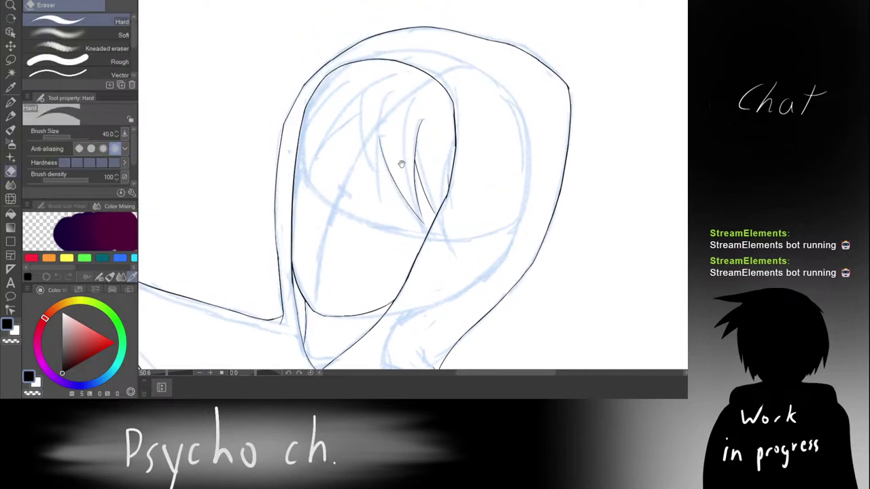
scroll(378, 118, "up", 2)
key("p")
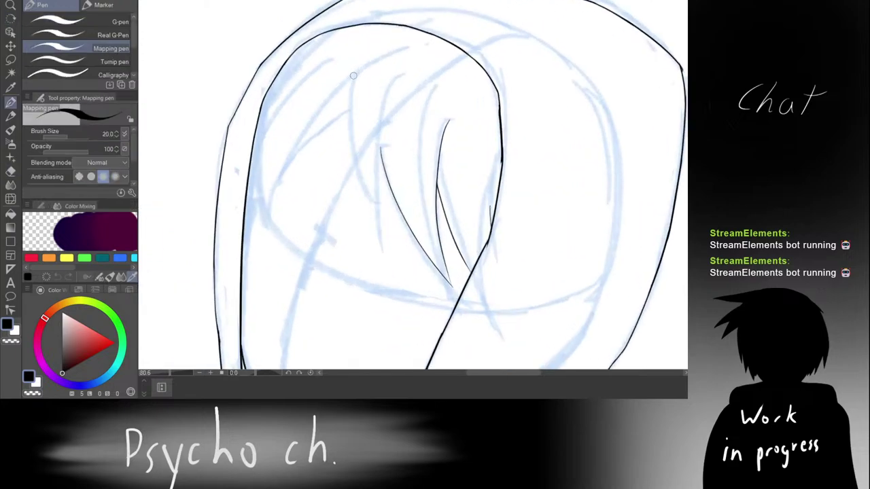
left_click_drag(352, 75, 378, 211)
Step: Try several versions of the central strand's second long line, curving down past the neighbouring strand's top
left_click_drag(395, 78, 379, 231)
key("ctrl+z")
left_click_drag(393, 79, 382, 237)
key("ctrl+z")
left_click_drag(394, 77, 378, 257)
key("ctrl+z")
left_click_drag(394, 74, 381, 231)
key("ctrl+z")
left_click_drag(393, 81, 390, 216)
Step: Ink a short curved stroke inside the central strand that crosses its first line's end and extends the tip
scroll(375, 190, "up", 4)
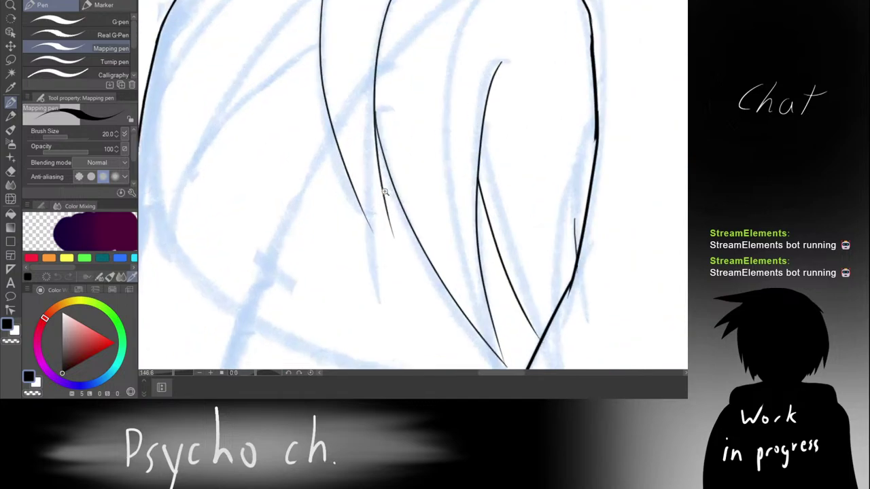
key("ctrl+z")
mouse_move(366, 172)
left_mouse_down()
mouse_move(406, 254)
mouse_move(409, 284)
left_mouse_up()
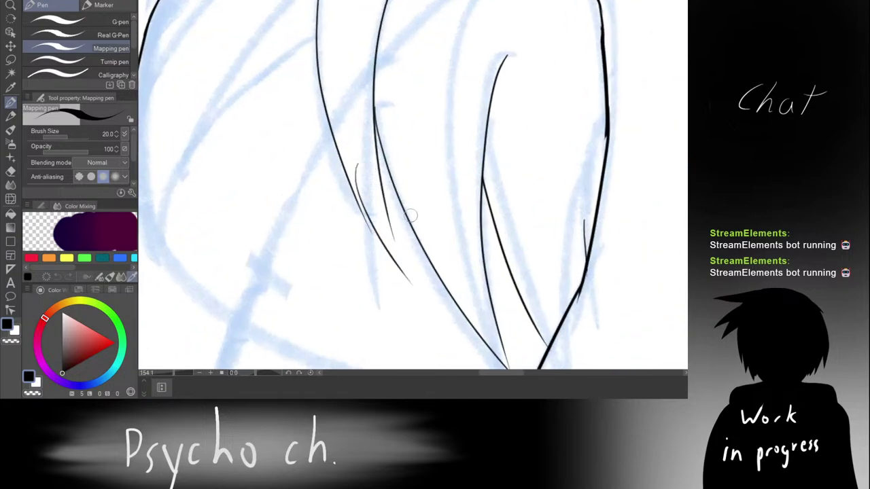
key("ctrl+z")
left_click_drag(360, 164, 426, 309)
left_click_drag(387, 209, 412, 284)
key("ctrl+z")
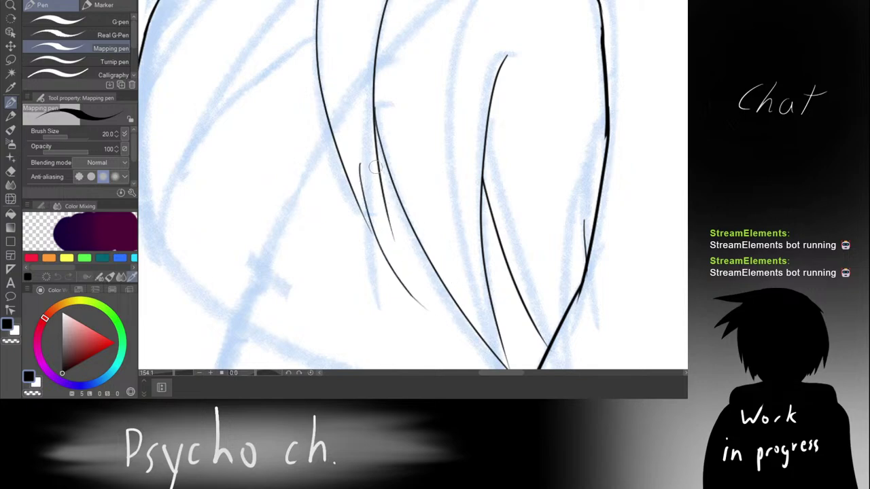
key("ctrl+z")
mouse_move(363, 163)
left_mouse_down()
mouse_move(368, 203)
mouse_move(407, 308)
left_mouse_up()
left_click_drag(385, 188, 407, 281)
key("ctrl+z")
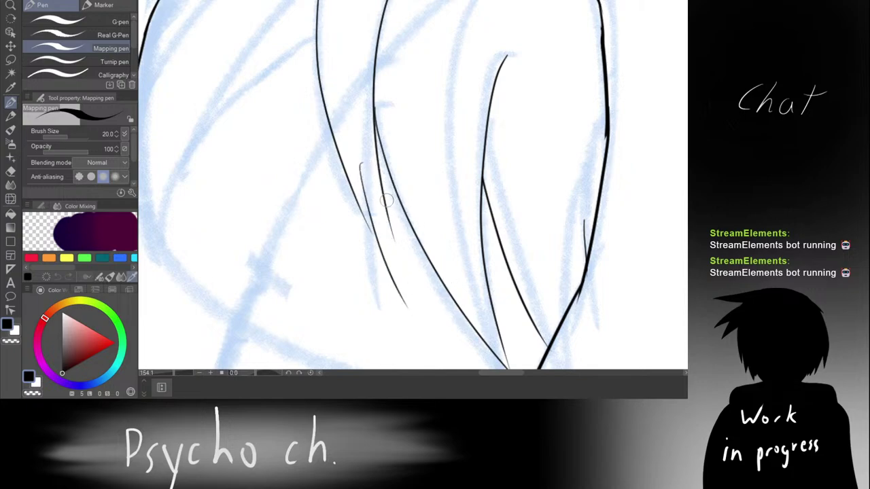
left_click_drag(387, 195, 417, 298)
key("ctrl+z")
key("ctrl+z")
left_click_drag(360, 158, 394, 276)
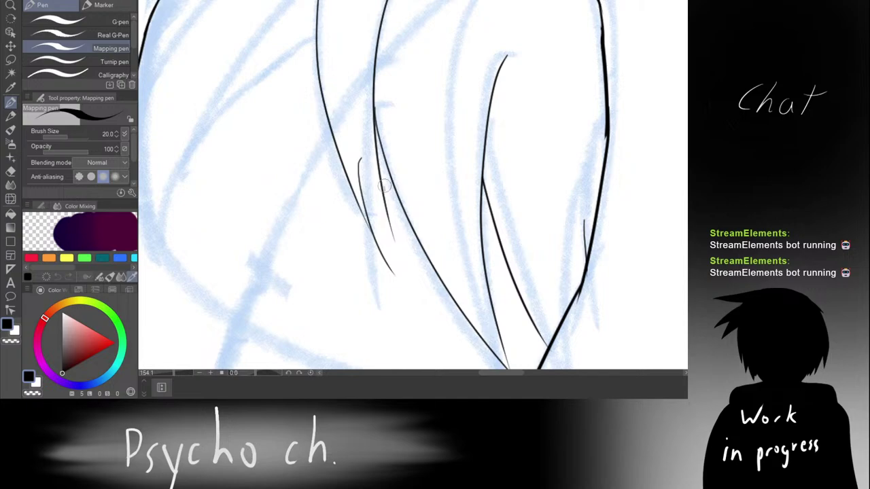
Step: Try to extend the central strand's second line down to the tip of the short stroke
left_click_drag(384, 197, 407, 278)
key("ctrl+z")
left_click_drag(373, 115, 391, 253)
key("ctrl+z")
left_click_drag(375, 119, 401, 271)
key("ctrl+z")
left_click_drag(376, 127, 388, 229)
key("ctrl+z")
scroll(373, 146, "down", 2)
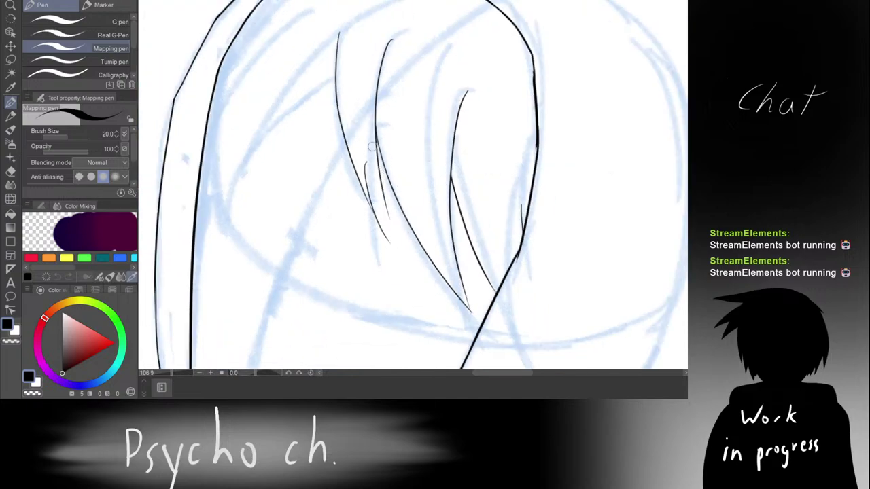
Step: Erase the central strand's second line and re-ink it from the sketched top down to the strand's tip
key("e")
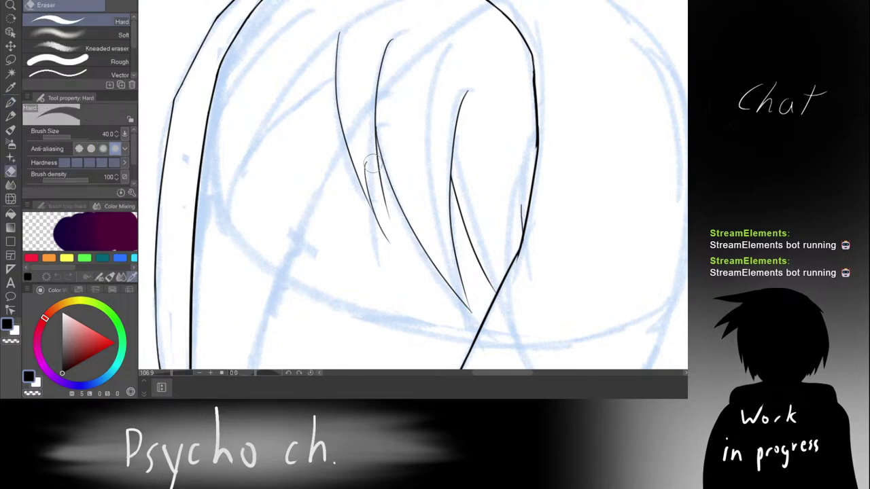
mouse_move(391, 222)
left_mouse_down()
mouse_move(376, 146)
mouse_move(378, 92)
mouse_move(397, 24)
left_mouse_up()
mouse_move(375, 87)
left_mouse_down()
mouse_move(395, 30)
mouse_move(366, 158)
left_mouse_up()
key("p")
key("ctrl+z")
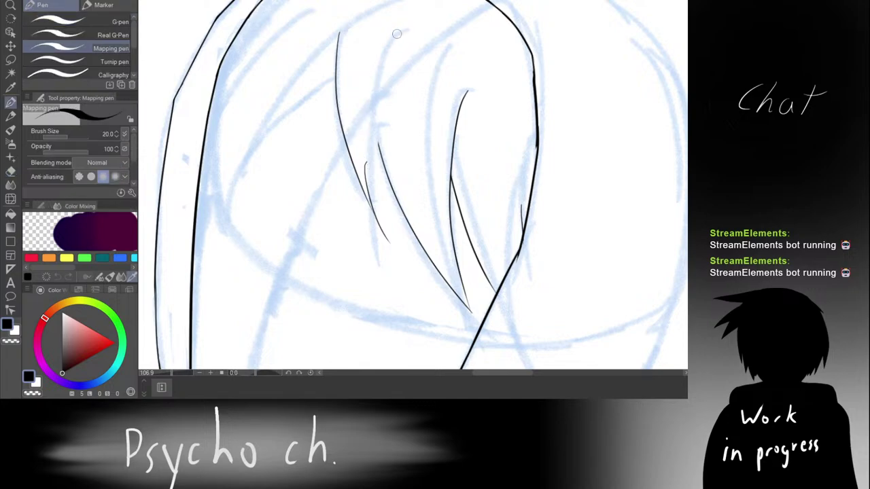
left_click_drag(399, 34, 398, 215)
key("ctrl+z")
mouse_move(401, 33)
left_mouse_down()
mouse_move(384, 85)
mouse_move(393, 250)
left_mouse_up()
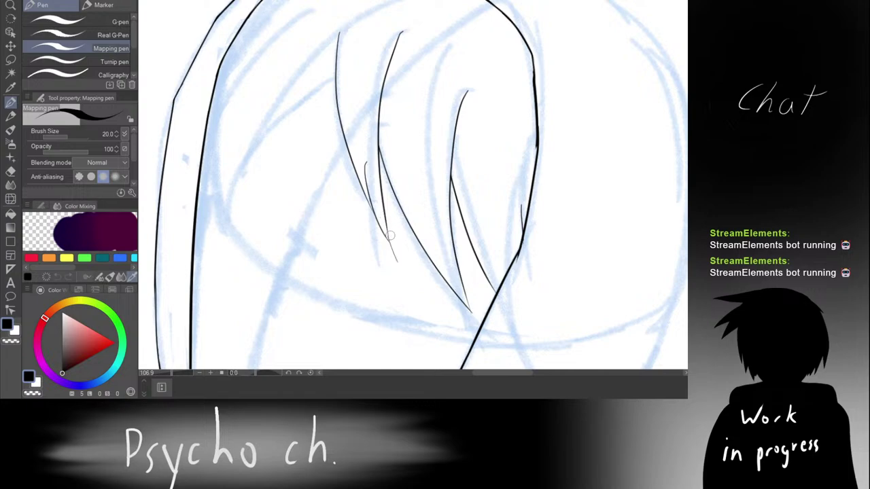
Step: Extend the end of the central strand's second line so both lines close in a sharp tip
scroll(385, 219, "up", 5)
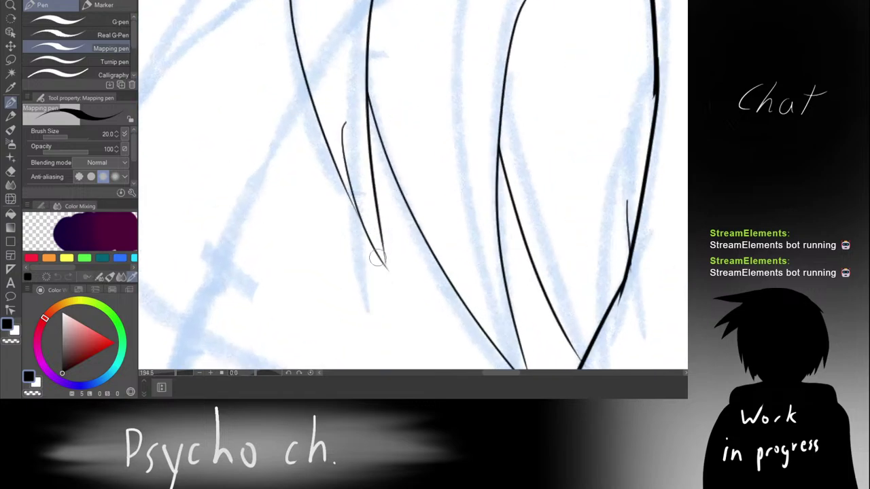
key("ctrl+z")
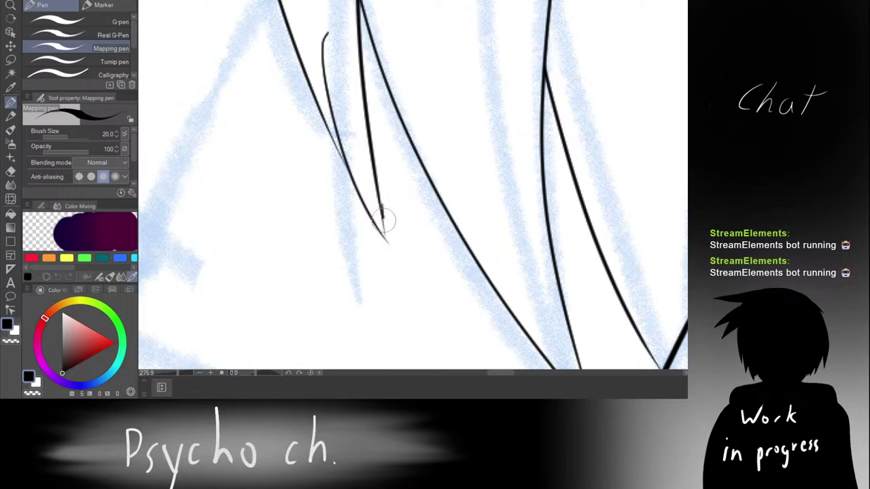
left_click_drag(382, 217, 393, 250)
key("ctrl+z")
left_click_drag(379, 204, 391, 256)
scroll(385, 195, "down", 4)
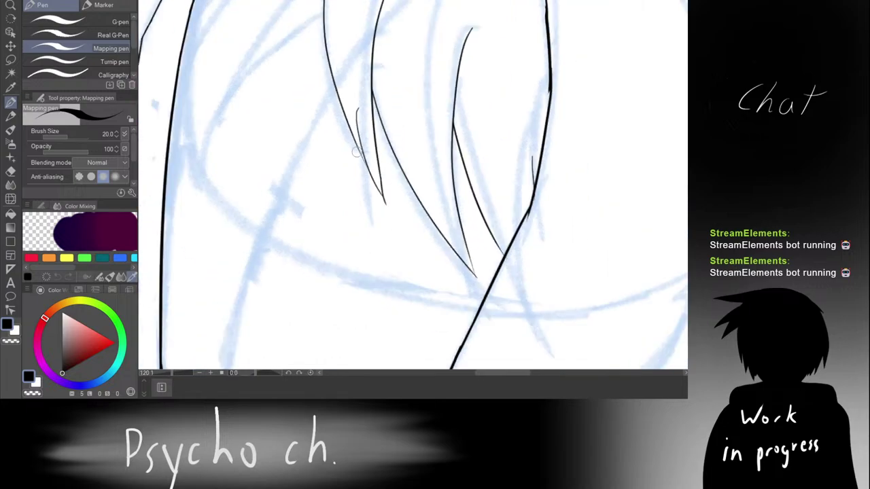
Step: Erase the hooked top of the short stroke inside the central strand
scroll(382, 143, "up", 3)
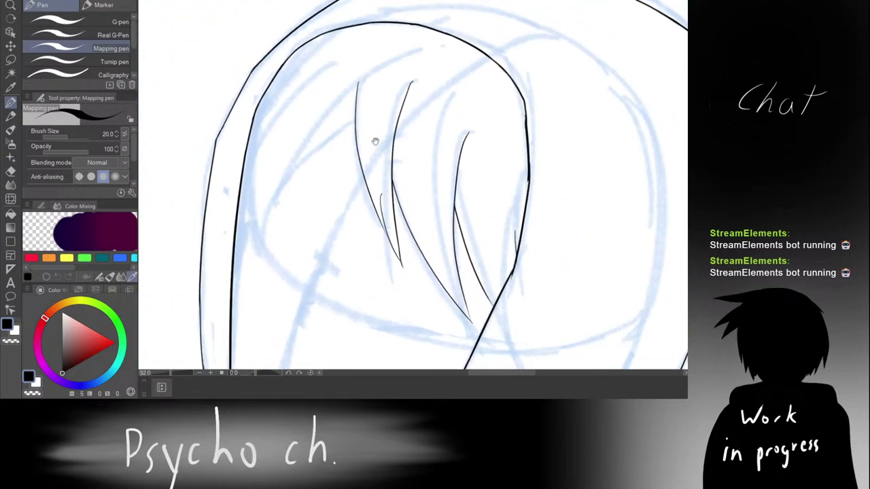
key("e")
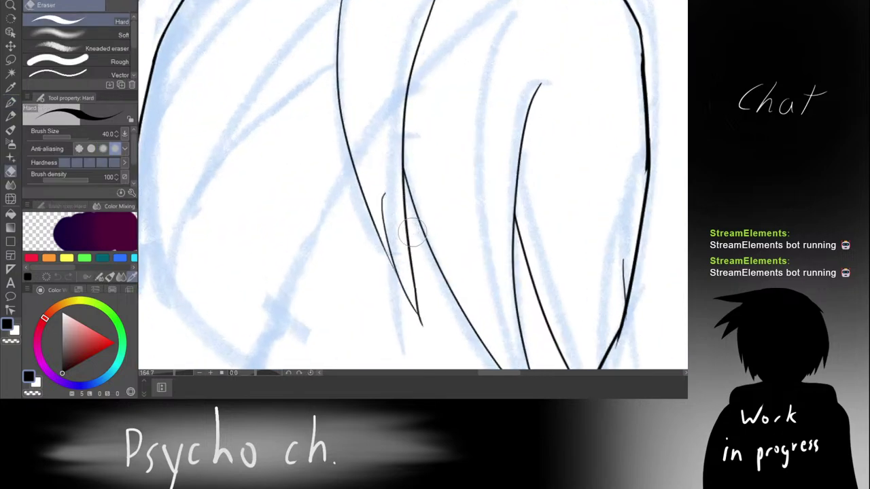
scroll(389, 136, "down", 3)
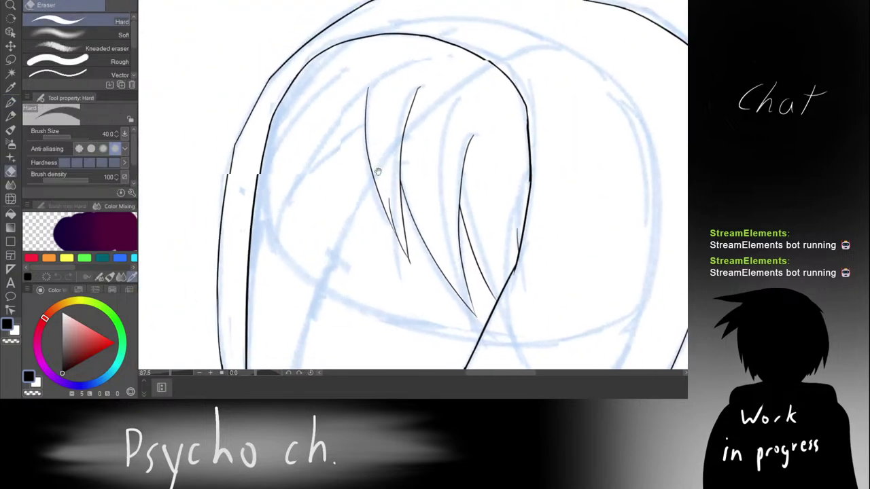
Step: Rotate the canvas and try to ink the outer line of the strand on the left side of the face
key("p")
scroll(402, 107, "up", 3)
key("r")
mouse_move(460, 36)
left_mouse_down()
mouse_move(388, 42)
mouse_move(379, 71)
left_mouse_up()
key("p")
scroll(378, 49, "down", 4)
key("ctrl+z")
left_click_drag(400, 35, 369, 128)
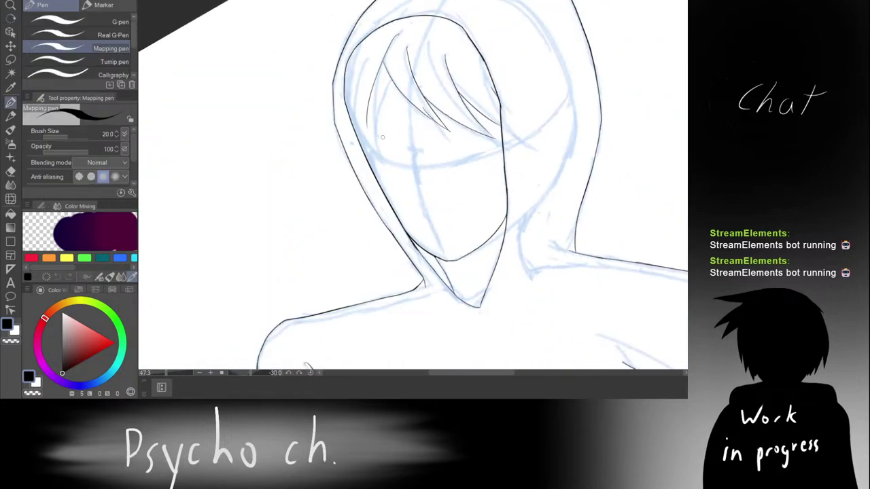
key("ctrl+z")
left_click_drag(401, 33, 381, 110)
scroll(401, 98, "up", 2)
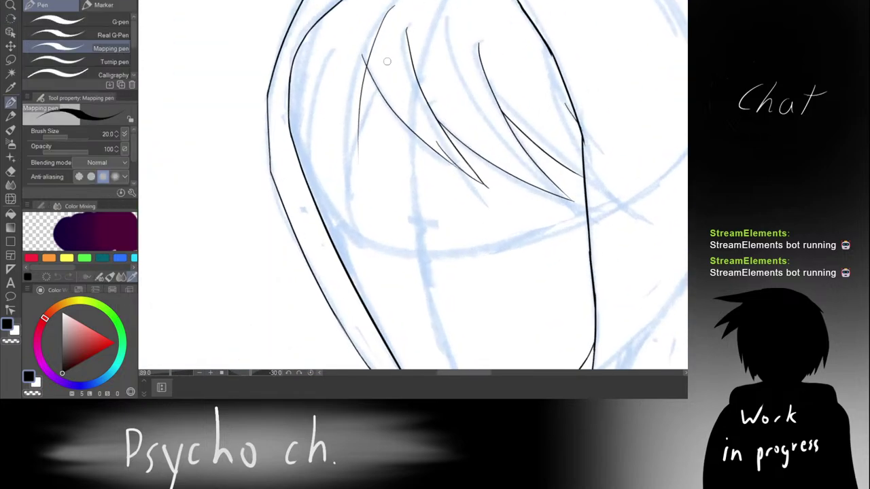
left_click_drag(386, 45, 378, 59)
mouse_move(381, 21)
left_mouse_down()
mouse_move(347, 87)
mouse_move(356, 65)
mouse_move(345, 150)
left_mouse_up()
key("ctrl+z")
key("ctrl+z")
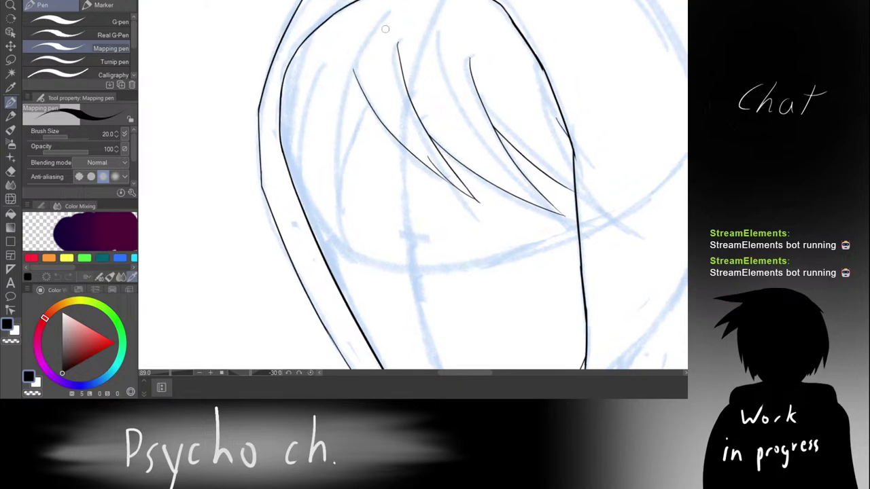
Step: Try to ink the outer and inner curved lines of the strand on the left side of the face
left_click_drag(383, 15, 335, 129)
key("ctrl+z")
left_click_drag(379, 23, 341, 174)
key("ctrl+z")
mouse_move(377, 29)
left_mouse_down()
mouse_move(336, 162)
mouse_move(337, 208)
left_mouse_up()
mouse_move(369, 106)
left_mouse_down()
mouse_move(351, 144)
mouse_move(352, 225)
left_mouse_up()
key("ctrl+z")
key("ctrl+z")
left_click_drag(369, 107, 346, 247)
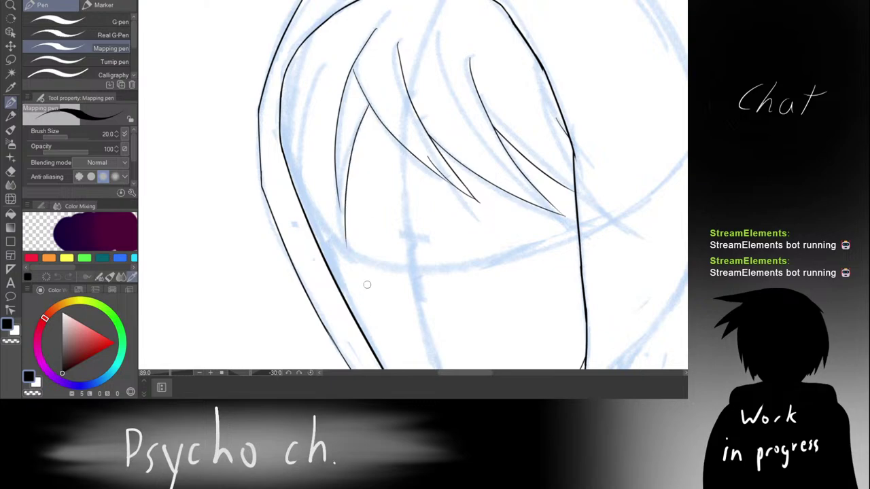
Step: Try to close the left strand's tip with a short stroke, and undo the strand's tip and inner line
left_click_drag(341, 199, 351, 252)
key("ctrl+z")
left_click_drag(339, 199, 352, 259)
key("ctrl+z")
left_click_drag(339, 199, 345, 251)
key("shift+space")
left_click_drag(357, 105, 458, 89)
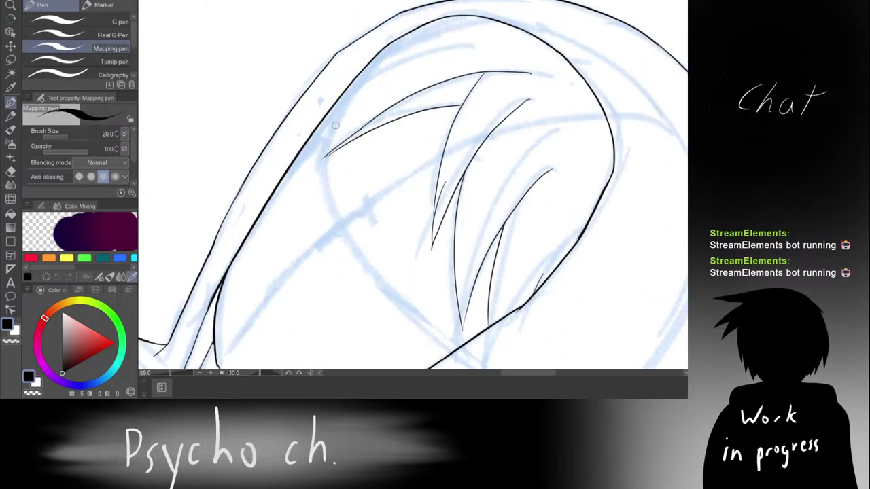
left_click_drag(329, 149, 345, 104)
key("ctrl+z")
key("ctrl+z")
key("ctrl+z")
key("shift+space")
left_click_drag(422, 66, 363, 75)
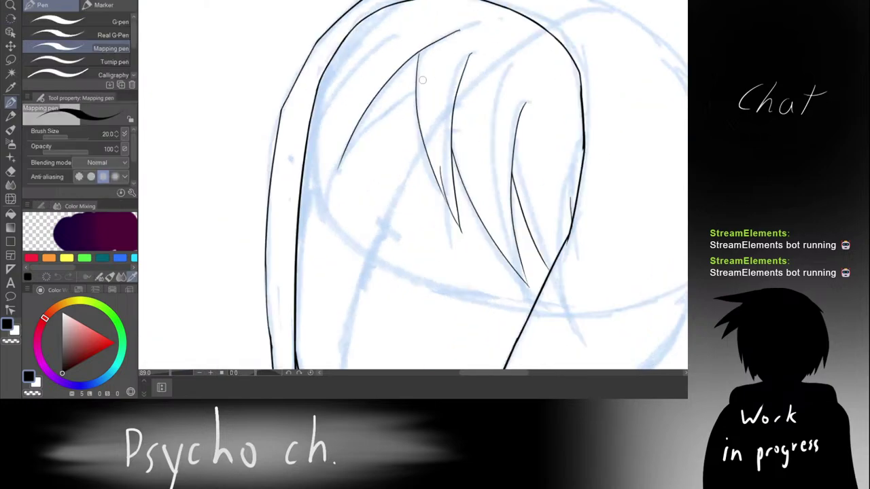
Step: Re-ink the left strand's long outer line from above the central strand's top down to the face's sketched side
key("ctrl+z")
mouse_move(442, 43)
left_mouse_down()
mouse_move(375, 90)
mouse_move(333, 169)
left_mouse_up()
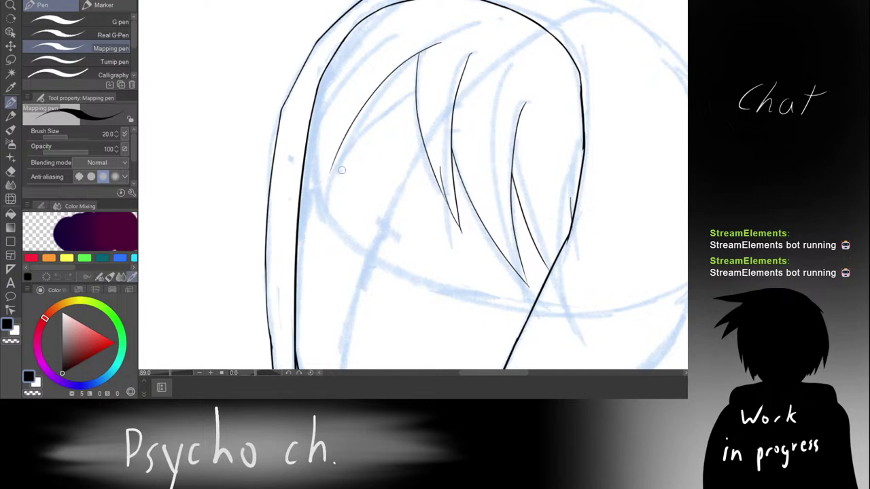
key("ctrl+z")
left_click_drag(428, 49, 317, 216)
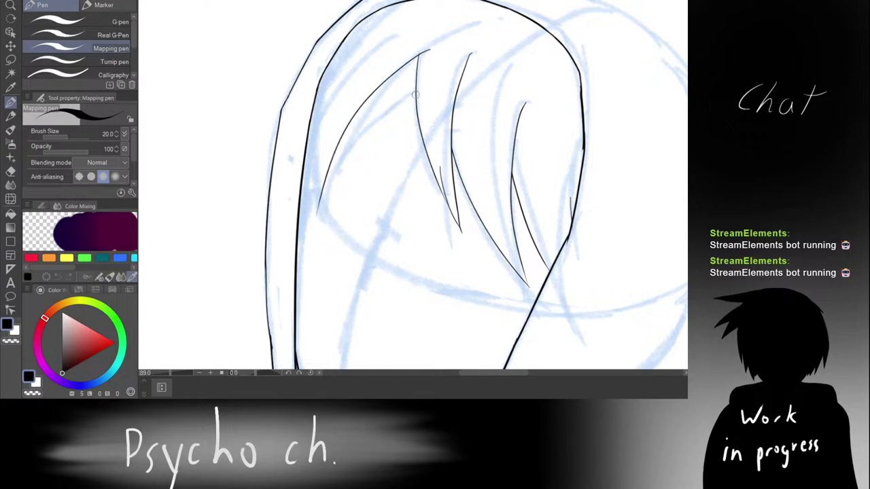
Step: Try to ink the left strand's inner line between its lower end and the central strand's first line
key("ctrl+z")
mouse_move(414, 94)
left_mouse_down()
mouse_move(316, 189)
mouse_move(398, 95)
left_mouse_up()
key("ctrl+z")
key("ctrl+z")
left_click_drag(331, 168, 416, 98)
key("ctrl+z")
key("ctrl+z")
Step: Ink a short stroke branching off the left strand's outer line toward the inner line's lower end
mouse_move(337, 148)
left_mouse_down()
mouse_move(328, 179)
mouse_move(345, 129)
mouse_move(330, 197)
left_mouse_up()
key("ctrl+z")
left_click_drag(342, 136, 329, 196)
key("ctrl+z")
left_click_drag(346, 124, 333, 173)
key("ctrl+z")
Step: Ink the left strand's inner line up to the central strand and erase the end overshooting that strand's line
mouse_move(351, 120)
left_mouse_down()
mouse_move(336, 174)
mouse_move(380, 115)
left_mouse_up()
key("ctrl+z")
left_click_drag(340, 162, 422, 87)
key("ctrl+z")
scroll(425, 80, "up", 5)
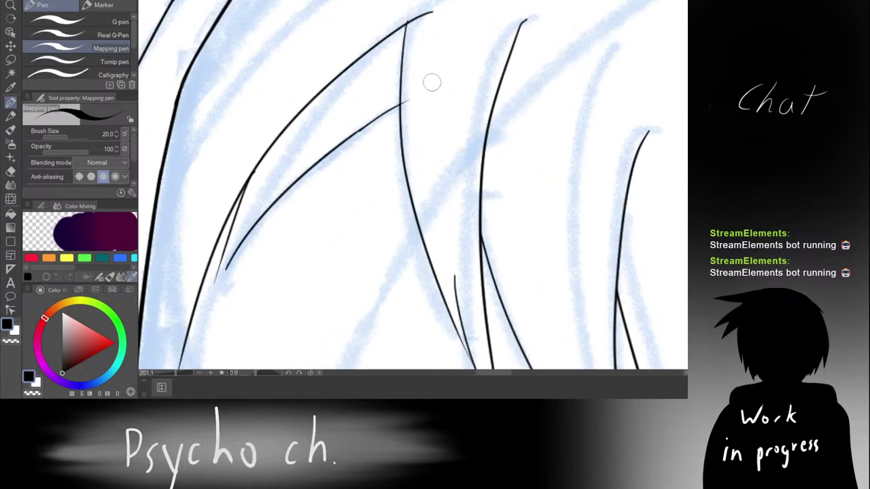
key("e")
scroll(412, 78, "down", 5)
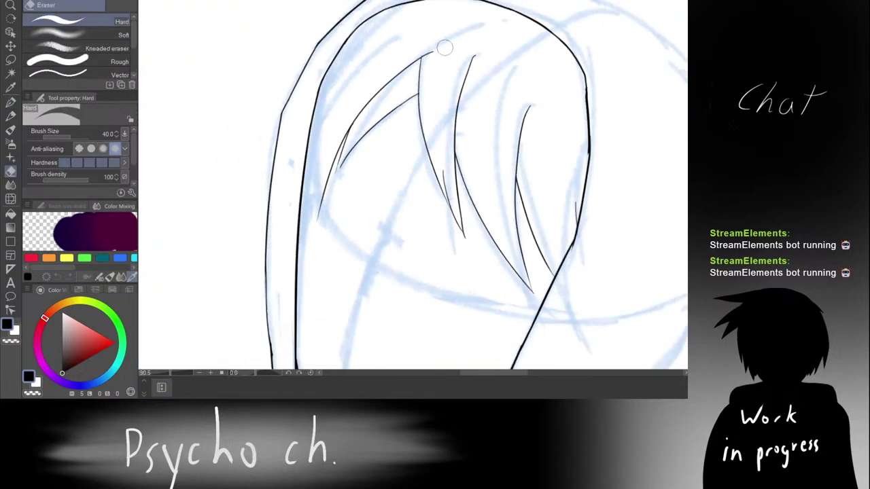
Step: Try to ink the outermost left strand's line down from its sketched top inside the hood
key("r")
left_click_drag(447, 28, 400, 47)
mouse_move(392, 158)
left_mouse_down()
mouse_move(418, 155)
mouse_move(481, 121)
left_mouse_up()
key("p")
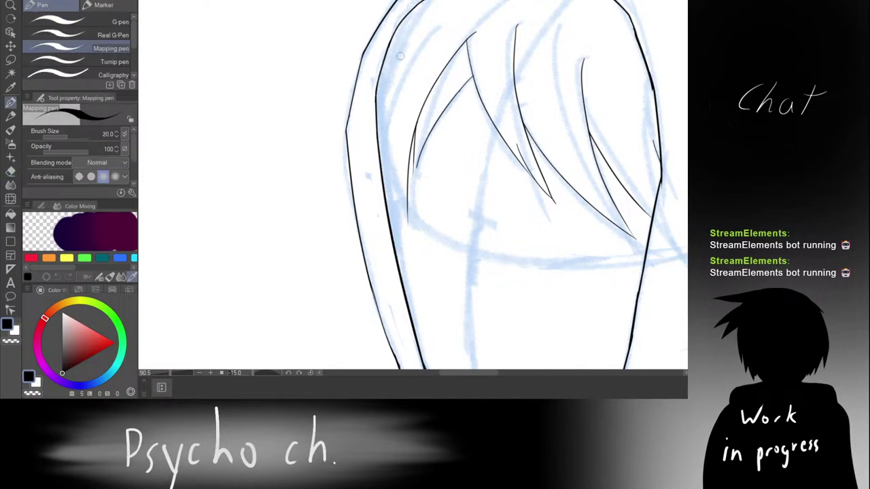
left_click_drag(433, 38, 401, 88)
key("ctrl+z")
Step: Ink a slightly curved line from the left strand's lower tip up to the hood opening's inner edge
left_click_drag(371, 114, 362, 178)
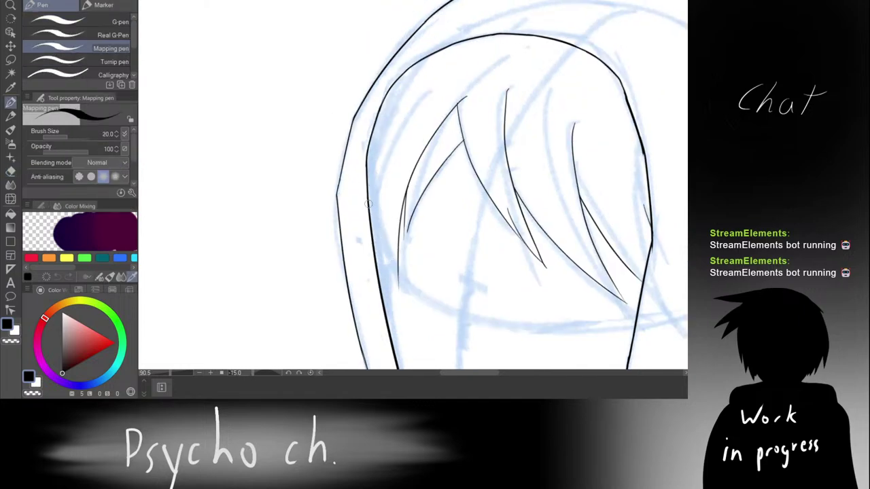
left_click_drag(371, 193, 392, 128)
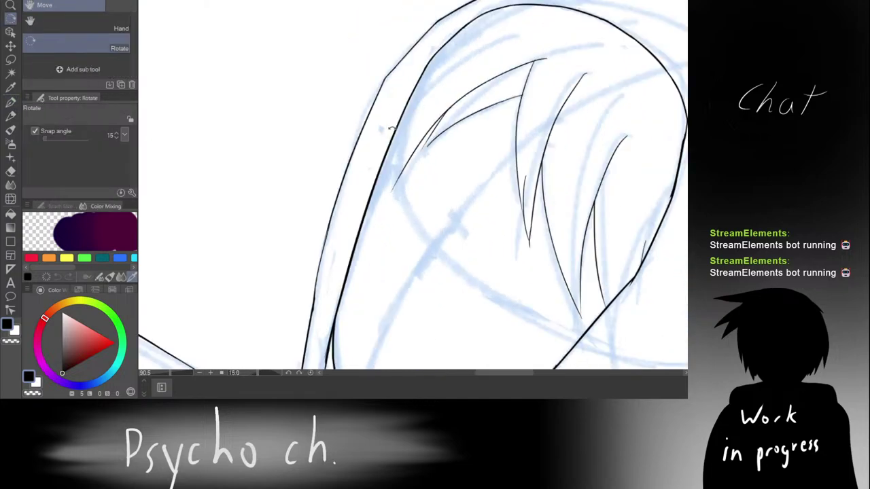
scroll(401, 166, "up", 2)
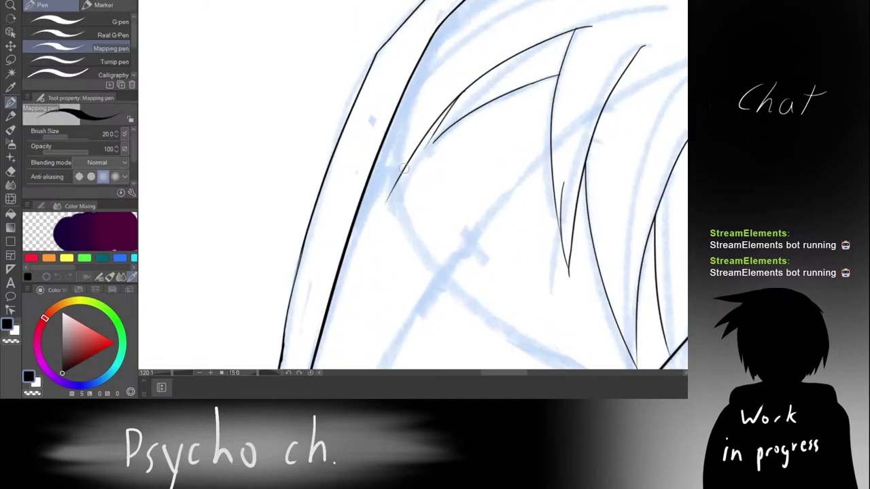
mouse_move(386, 199)
left_mouse_down()
mouse_move(427, 71)
mouse_move(406, 109)
left_mouse_up()
left_click_drag(479, 42, 449, 127)
key("ctrl+z")
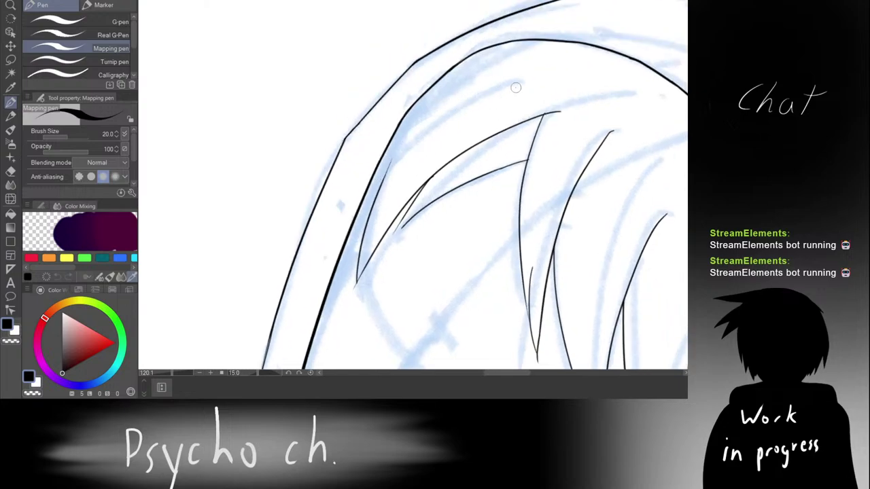
Step: Try repeatedly to ink the outermost left strand's upper line from the hood opening's edge up along the sketch
left_click_drag(520, 83, 384, 178)
key("ctrl+z")
left_click_drag(362, 209, 508, 84)
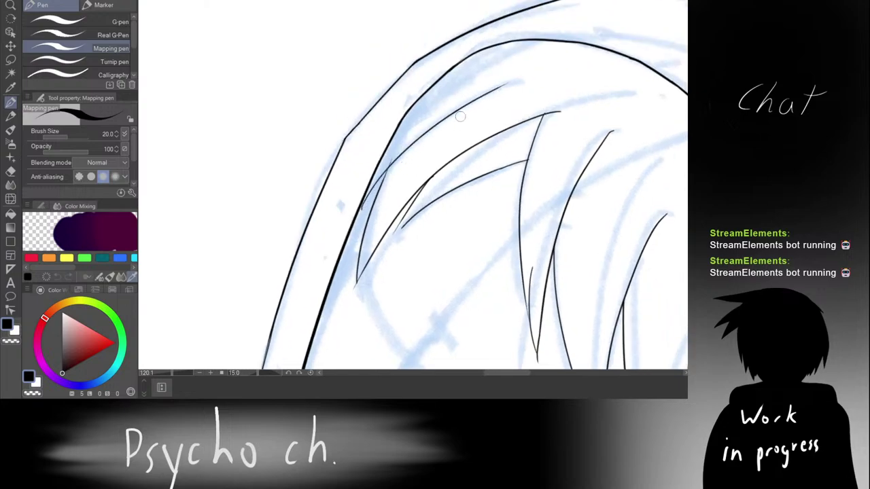
key("ctrl+z")
left_click_drag(362, 202, 503, 87)
key("ctrl+z")
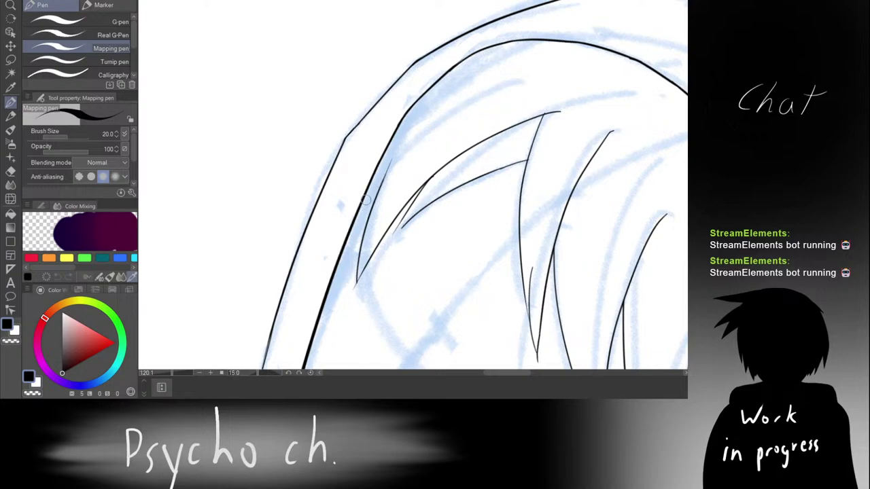
left_click_drag(365, 199, 491, 88)
key("ctrl+z")
left_click_drag(362, 202, 517, 88)
key("ctrl+z")
left_click_drag(366, 198, 481, 114)
key("ctrl+z")
left_click_drag(363, 199, 479, 94)
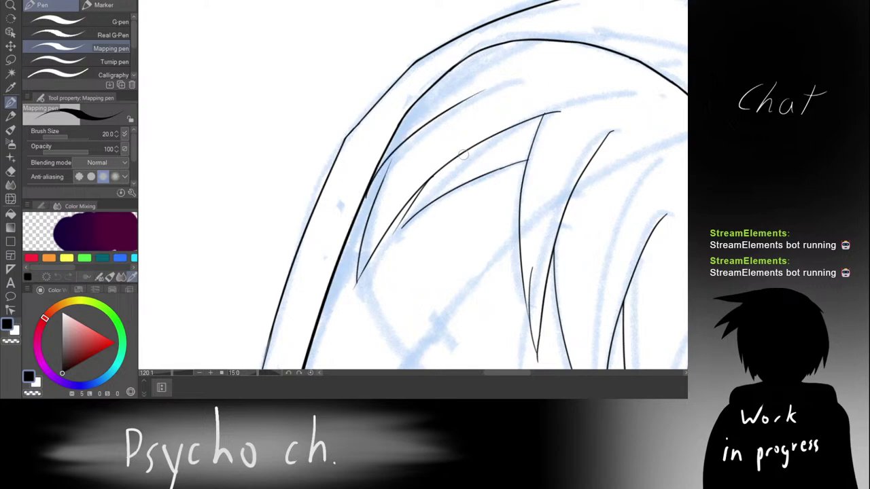
key("ctrl+z")
left_click_drag(363, 198, 472, 100)
key("ctrl+z")
left_click_drag(361, 207, 475, 94)
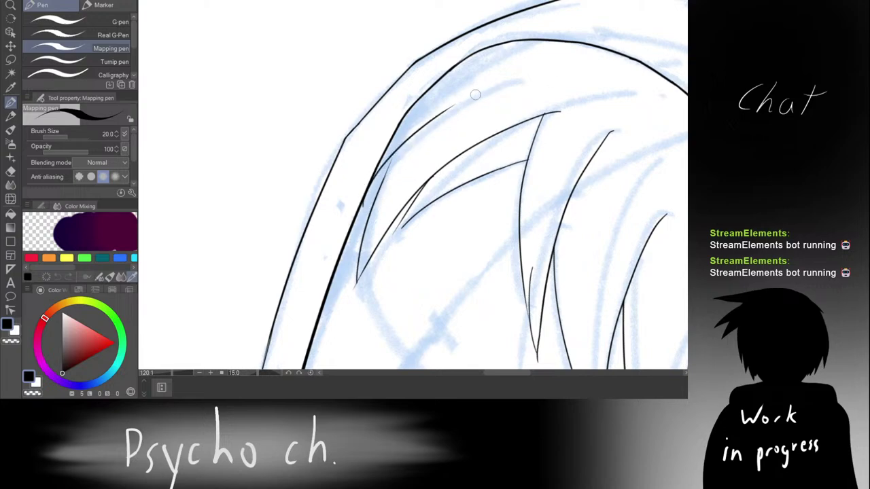
key("ctrl+z")
left_click_drag(363, 204, 462, 115)
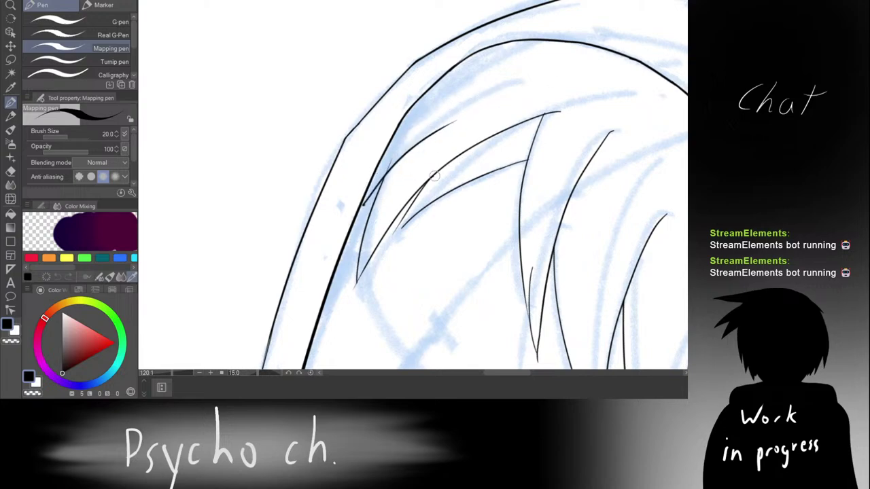
key("ctrl+z")
left_click_drag(367, 193, 488, 88)
key("ctrl+z")
mouse_move(387, 173)
left_mouse_down()
mouse_move(420, 139)
mouse_move(491, 96)
mouse_move(367, 205)
left_mouse_up()
key("ctrl+z")
key("ctrl+z")
Step: Ink the outermost left strand's upper line from its sketched top down across the hood opening's edge
scroll(492, 103, "down", 5)
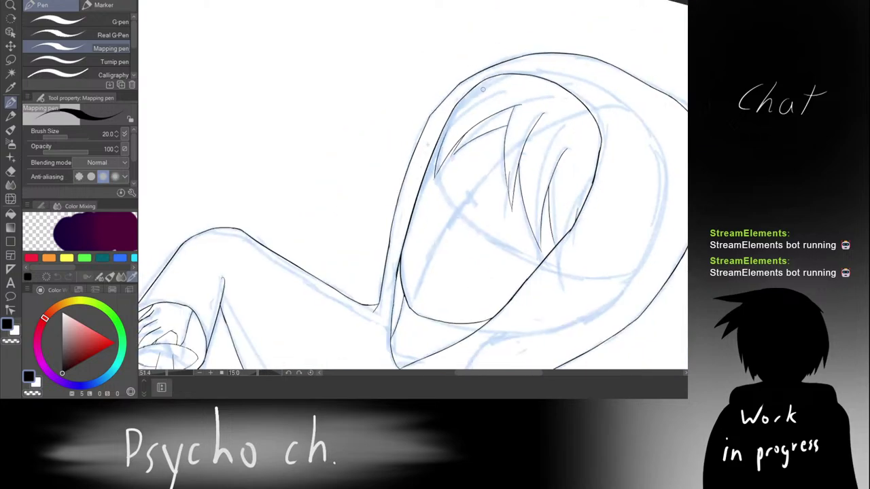
key("r")
left_click_drag(474, 105, 427, 110)
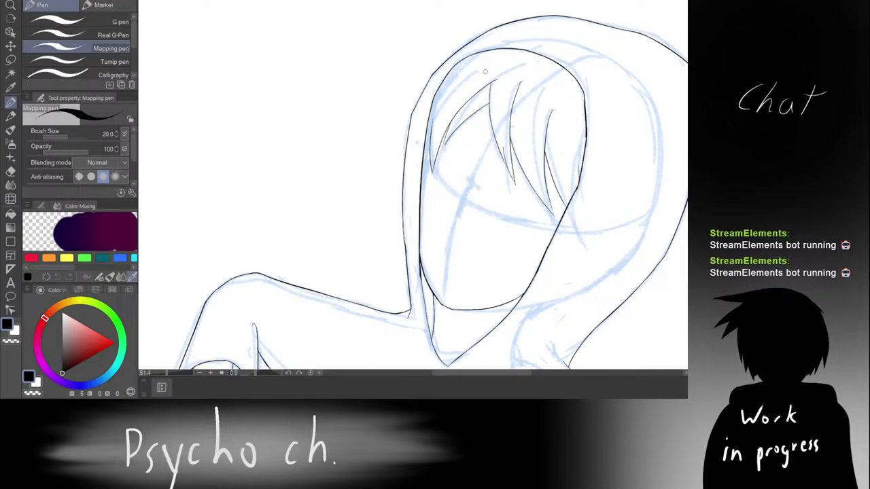
key("ctrl+z")
left_click_drag(475, 75, 426, 144)
key("ctrl+z")
key("ctrl+z")
mouse_move(478, 71)
left_mouse_down()
mouse_move(428, 129)
mouse_move(430, 117)
left_mouse_up()
key("ctrl+z")
mouse_move(472, 71)
left_mouse_down()
mouse_move(417, 167)
mouse_move(451, 137)
left_mouse_up()
Step: Erase the end of the outermost strand's line that overshoots the hood opening's edge
key("e")
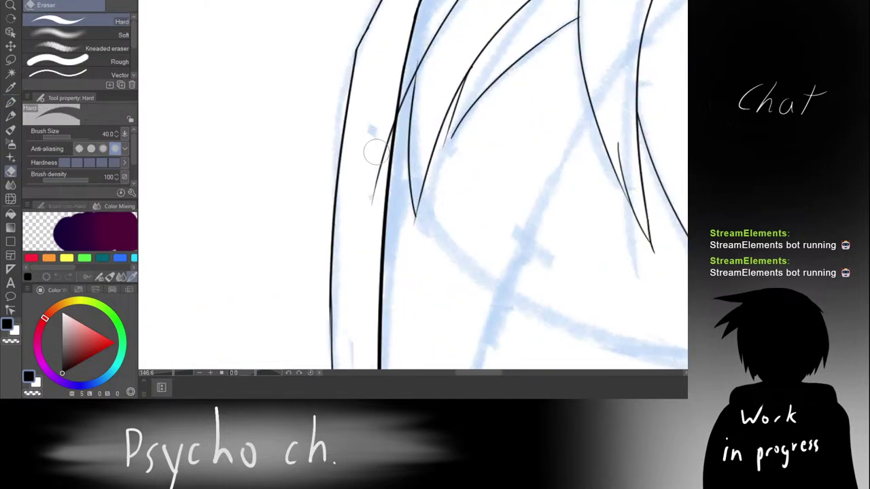
left_click_drag(375, 148, 369, 177)
left_click_drag(382, 140, 371, 197)
left_click_drag(395, 140, 365, 286)
scroll(384, 189, "up", 8)
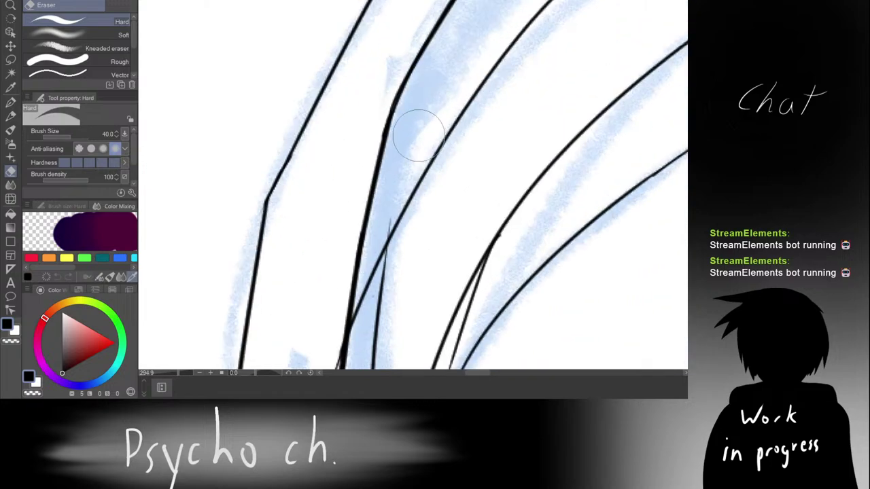
Step: Try to extend the right strand's line upward with a short stroke near its curved top
key("p")
scroll(412, 144, "down", 13)
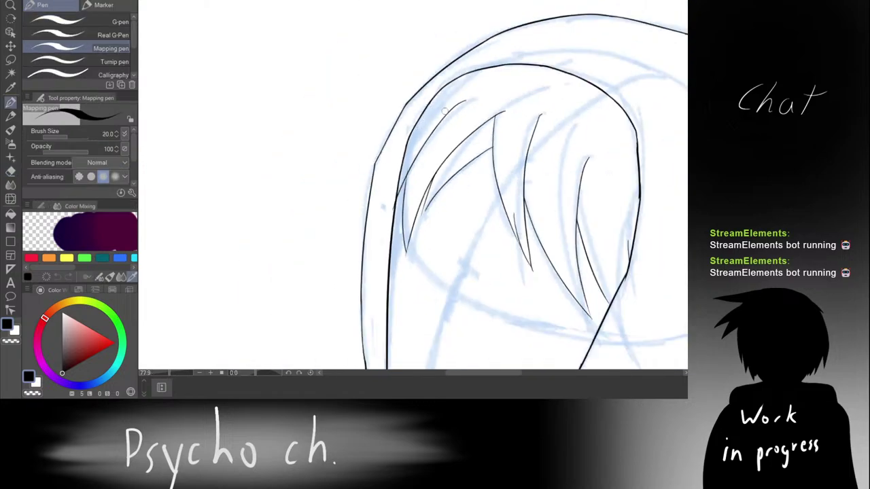
scroll(417, 105, "down", 4)
left_click_drag(437, 76, 410, 87)
mouse_move(443, 148)
left_mouse_down()
mouse_move(456, 70)
mouse_move(504, 83)
mouse_move(460, 151)
left_mouse_up()
key("p")
scroll(506, 68, "up", 3)
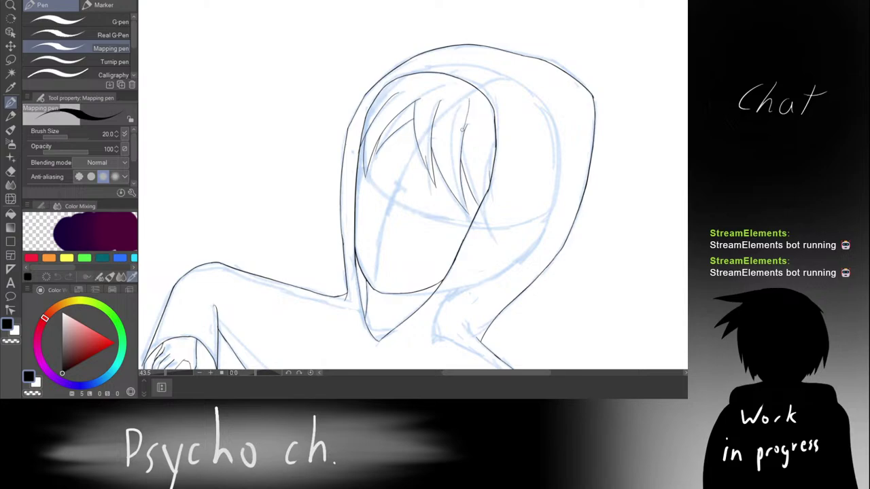
scroll(469, 123, "up", 2)
Step: Erase the right strand's curved top and re-ink it as a straighter line reaching farther up
key("e")
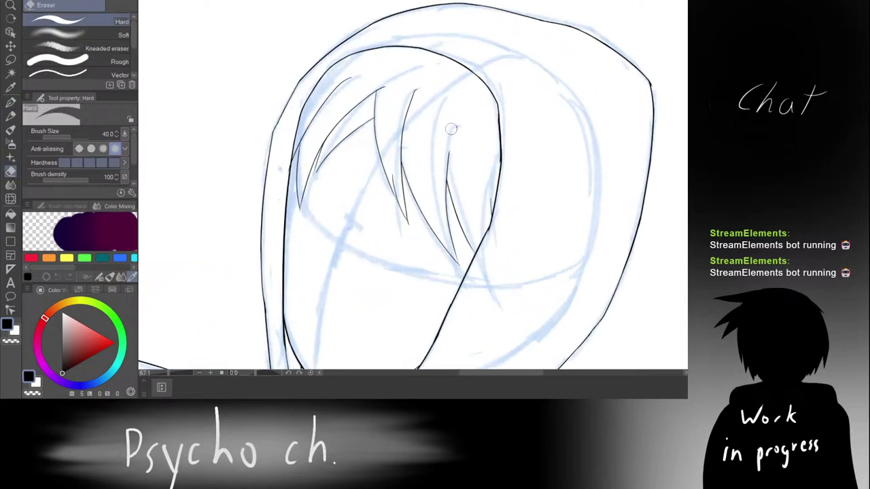
key("p")
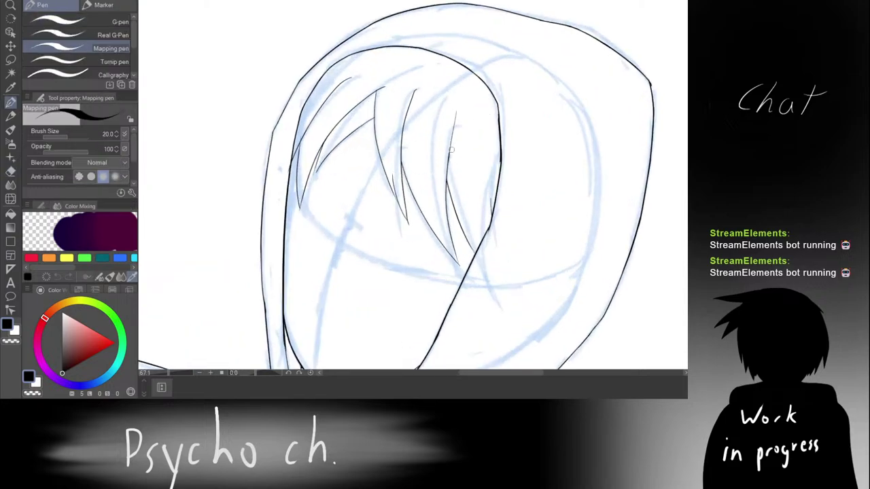
scroll(464, 112, "down", 4)
scroll(466, 112, "up", 4)
key("ctrl+z")
left_click_drag(450, 100, 439, 159)
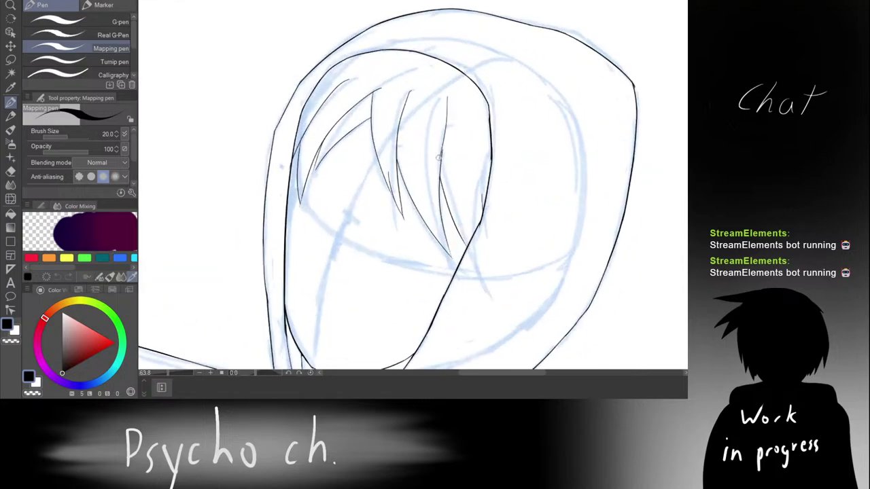
key("ctrl+z")
Step: Hide the blue sketch and examine the inked figure as a whole
scroll(454, 133, "down", 5)
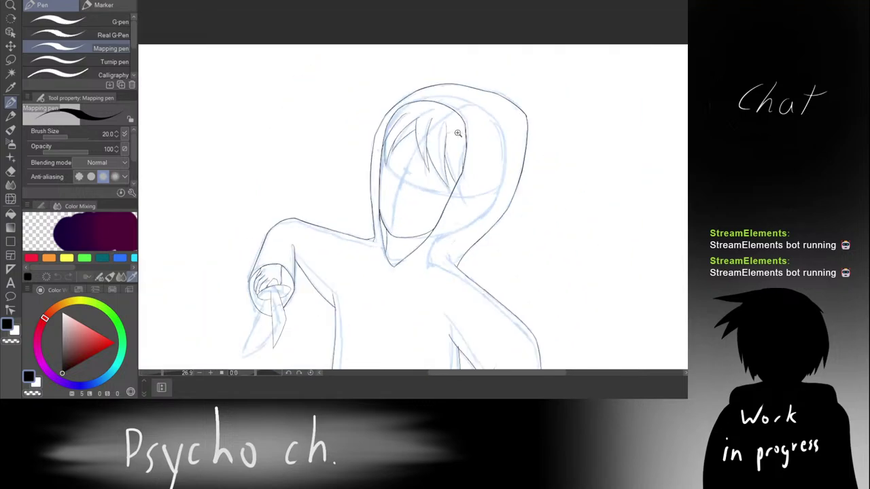
left_click_drag(472, 75, 475, 60)
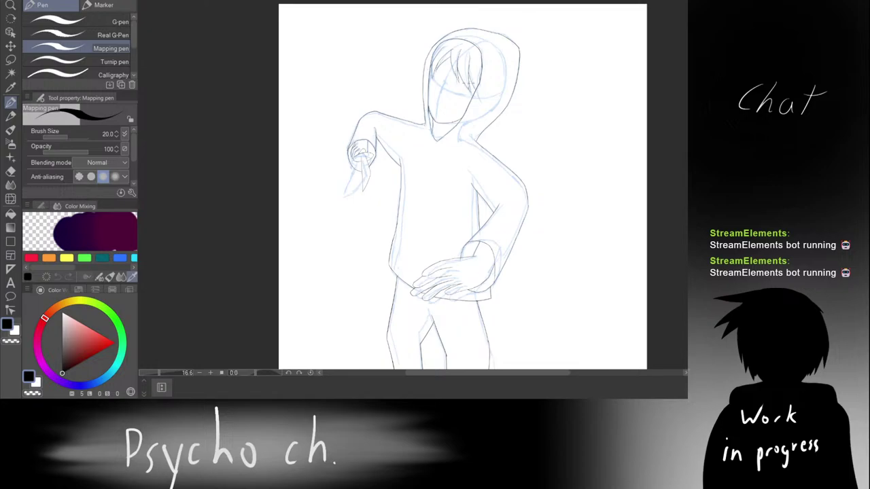
scroll(462, 167, "down", 2)
scroll(437, 127, "up", 1)
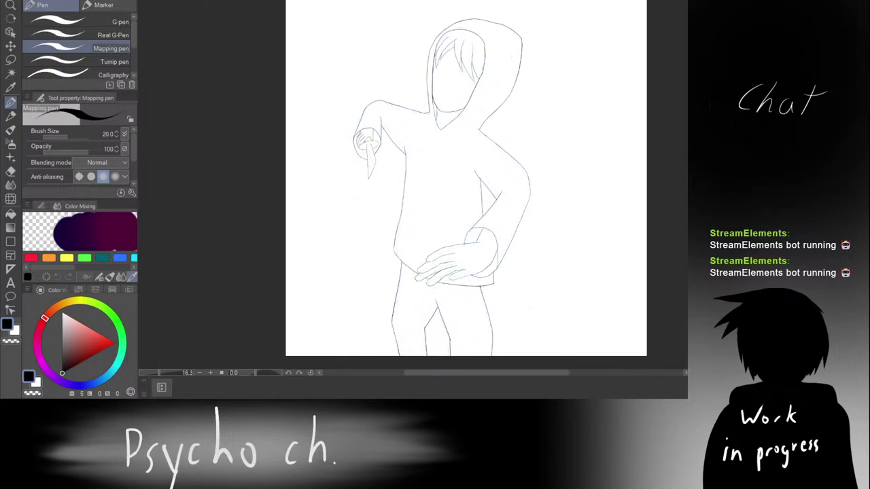
scroll(401, 236, "down", 3)
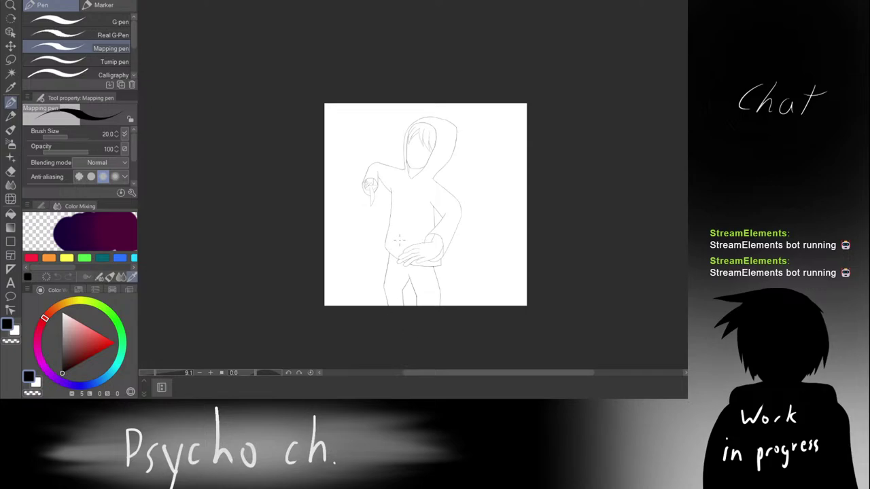
scroll(390, 276, "up", 2)
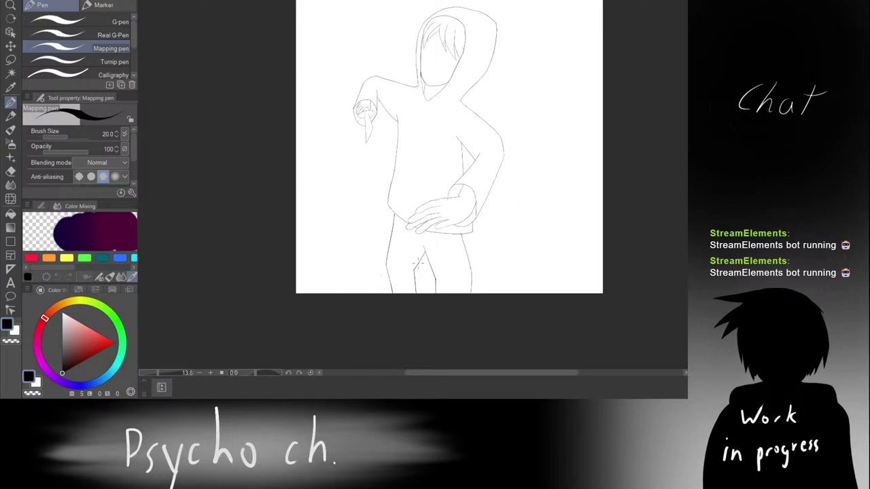
Step: Erase the left leg's inner line below the knee and re-ink it to the canvas's lower edge with brush size 25
scroll(418, 265, "up", 5)
key("p")
left_click_drag(428, 247, 457, 198)
key("e")
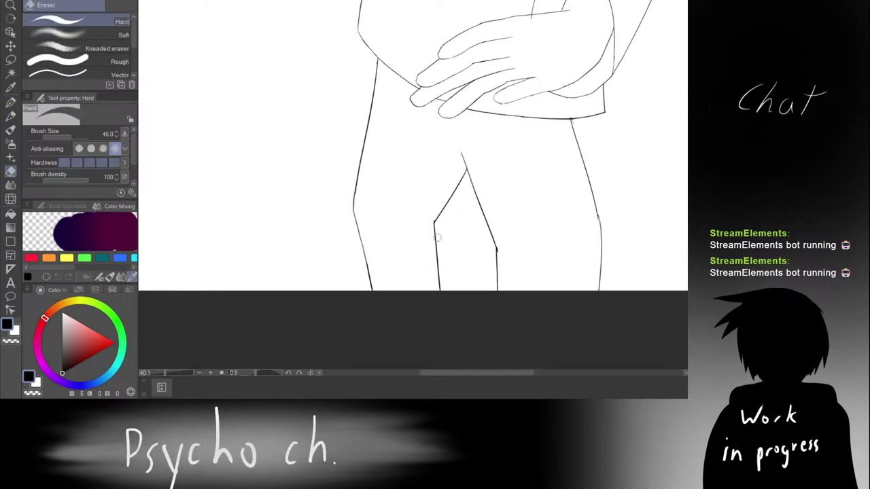
mouse_move(437, 234)
left_mouse_down()
mouse_move(431, 225)
mouse_move(439, 314)
left_mouse_up()
key("p")
left_click_drag(434, 219, 430, 296)
key("ctrl+z")
left_click_drag(434, 221, 439, 295)
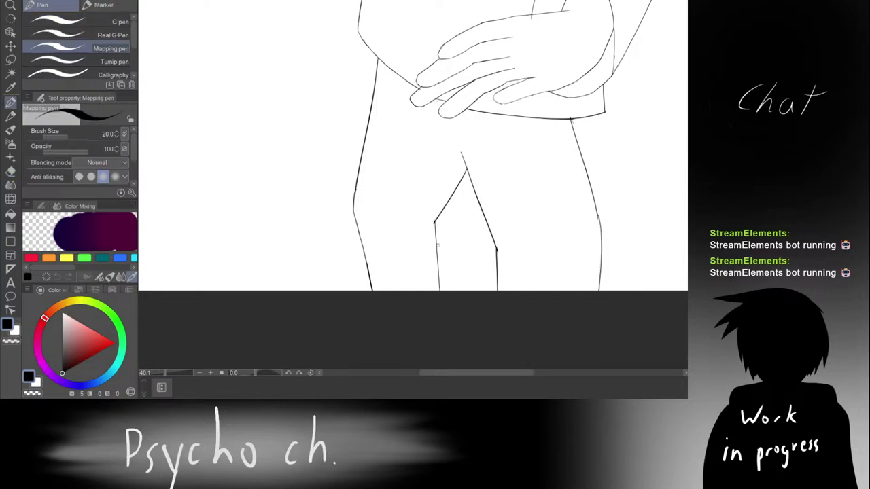
key("ctrl+z")
key("]")
left_click_drag(433, 220, 437, 310)
Step: Erase the left leg's outer line below the knee and re-ink it slanting inward to the canvas's lower edge
left_click_drag(384, 193, 406, 195)
left_click_drag(391, 209, 375, 265)
scroll(374, 264, "up", 2)
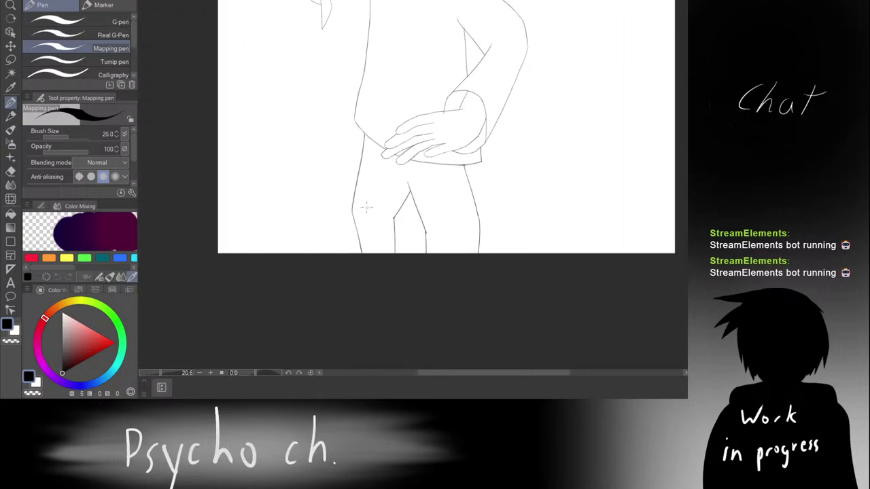
key("e")
left_click_drag(353, 222, 361, 242)
scroll(361, 227, "up", 1)
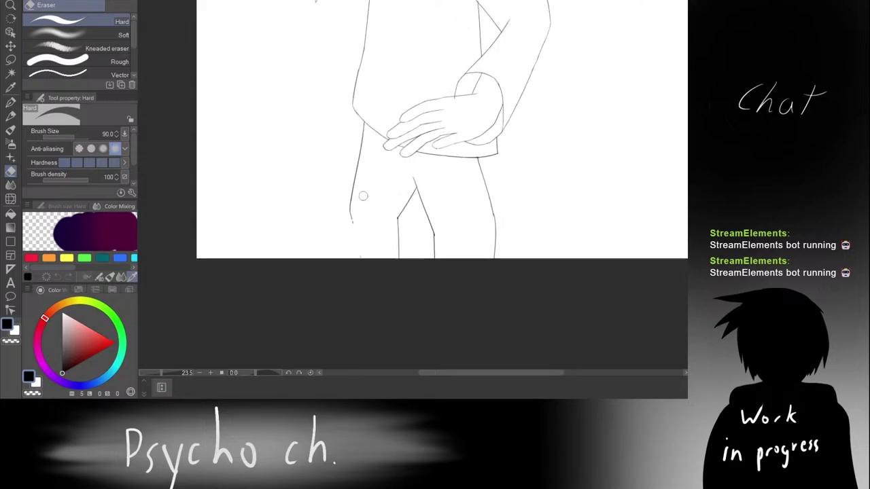
key("p")
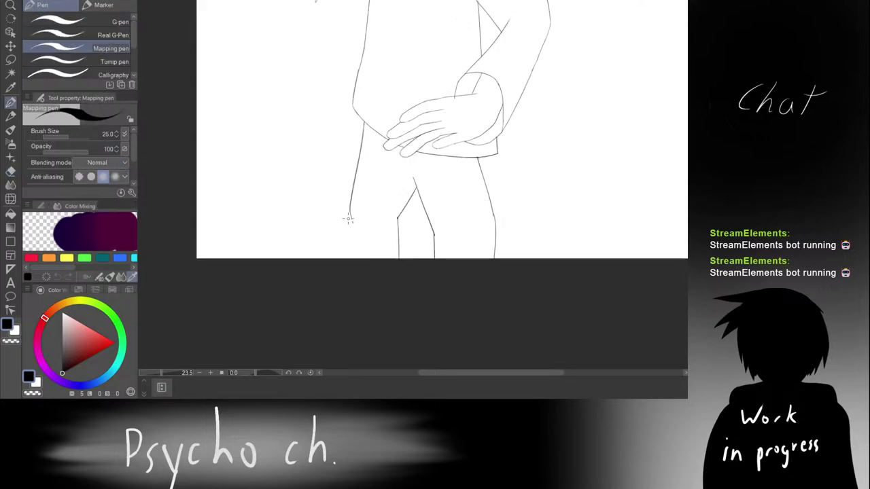
left_click_drag(352, 218, 363, 249)
left_click_drag(352, 218, 364, 258)
key("ctrl+z")
scroll(350, 198, "down", 5)
left_click_drag(326, 180, 322, 243)
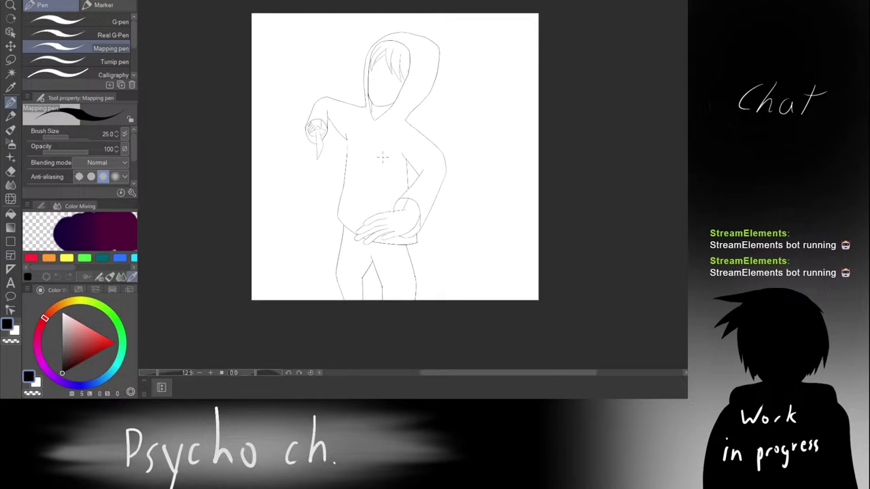
scroll(383, 157, "down", 3)
scroll(376, 216, "up", 6)
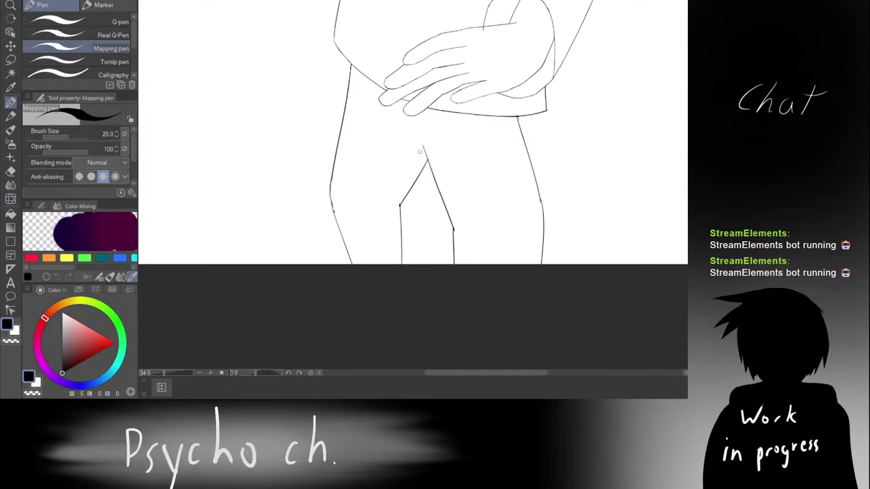
Step: Erase both the inner and outer lines of the left leg below the knee
left_click_drag(406, 187, 380, 265)
key("ctrl+z")
key("e")
left_click_drag(400, 197, 392, 231)
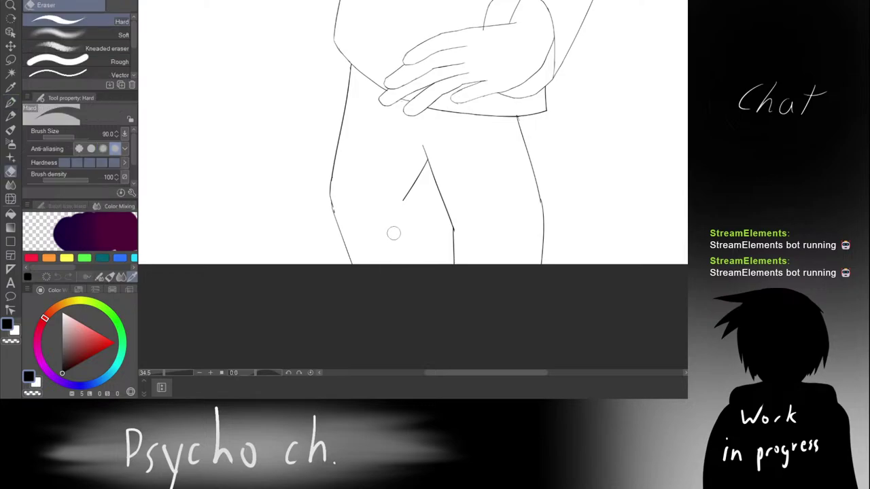
mouse_move(345, 197)
left_mouse_down()
mouse_move(334, 210)
mouse_move(355, 242)
mouse_move(353, 267)
left_mouse_up()
key("p")
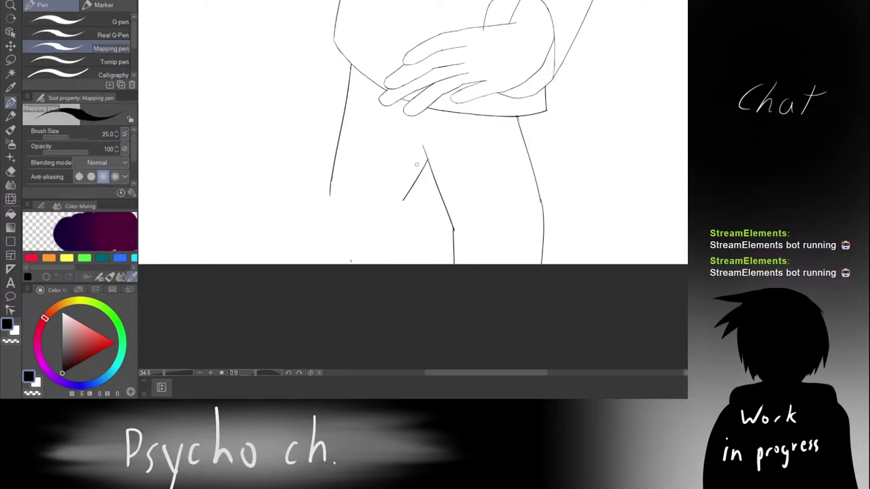
Step: Erase the left leg's remaining inner thigh line and re-ink it longer, from the crotch down to a lower knee
key("e")
mouse_move(412, 191)
left_mouse_down()
mouse_move(407, 201)
mouse_move(424, 153)
mouse_move(428, 161)
mouse_move(395, 224)
left_mouse_up()
key("p")
key("ctrl+z")
left_click_drag(422, 144, 403, 198)
key("ctrl+z")
Step: Extend the left leg's outer thigh line downward and ink its inner line from the knee to the canvas's lower edge
left_click_drag(331, 178, 320, 239)
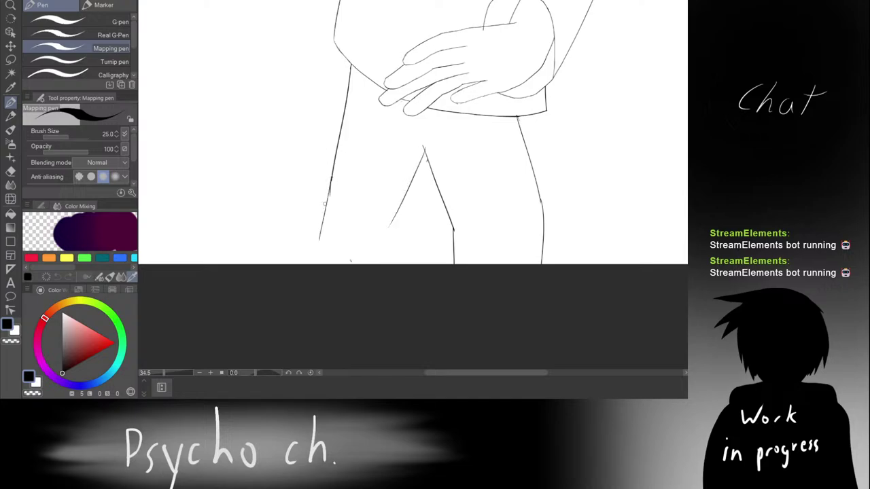
key("ctrl+z")
left_click_drag(392, 219, 403, 303)
scroll(374, 200, "down", 10)
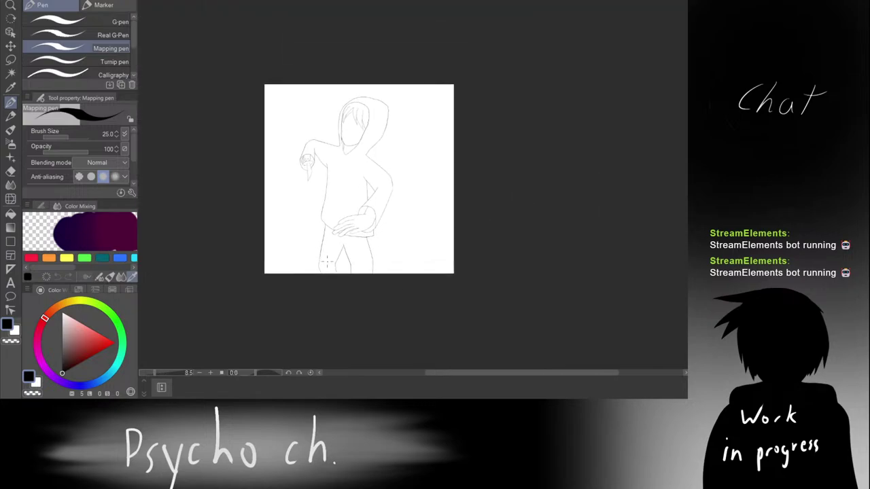
Step: Lasso the left leg's knee section, shift it slightly down and outward with a Scale/Rotate transformation, and apply it
scroll(330, 254, "up", 5)
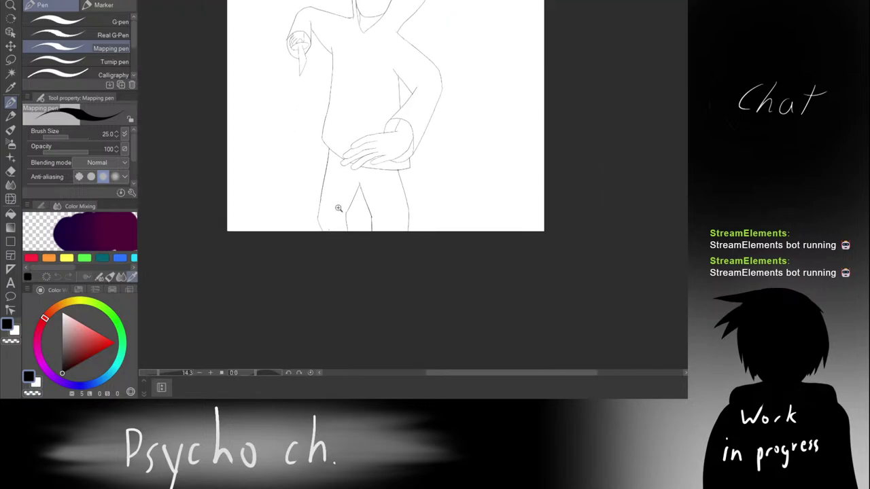
key("m")
mouse_move(294, 221)
left_mouse_down()
mouse_move(342, 254)
mouse_move(361, 224)
mouse_move(343, 207)
mouse_move(347, 213)
left_mouse_up()
left_click(371, 256)
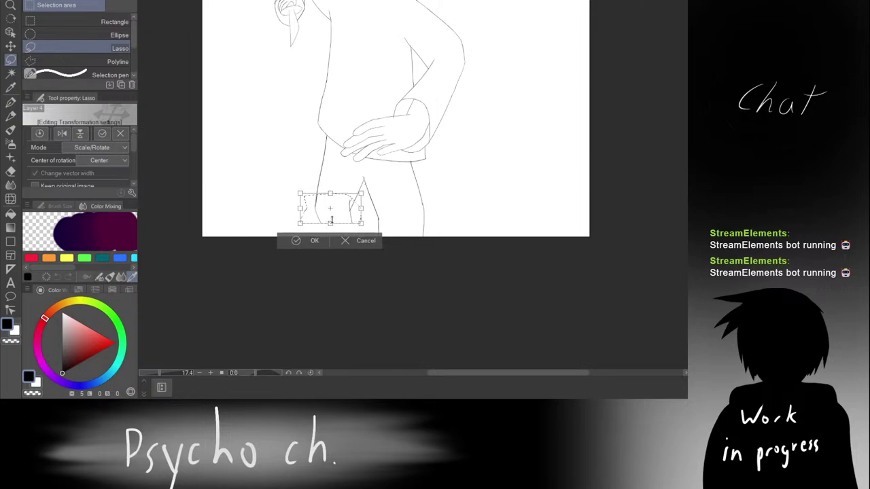
left_click(352, 243)
left_click(240, 232)
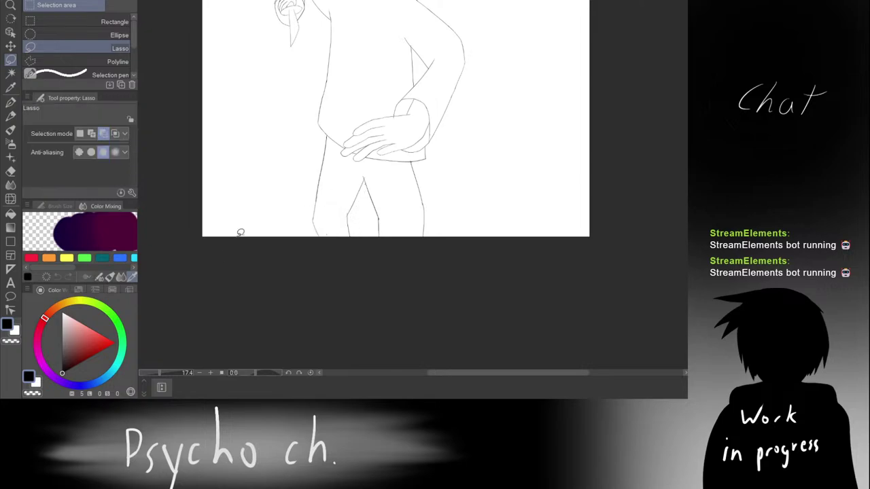
Step: Re-ink the left leg's outer line from the knee to the canvas's lower edge and erase the leftover duplicate line
mouse_move(306, 207)
left_mouse_down()
mouse_move(339, 263)
mouse_move(342, 256)
left_mouse_up()
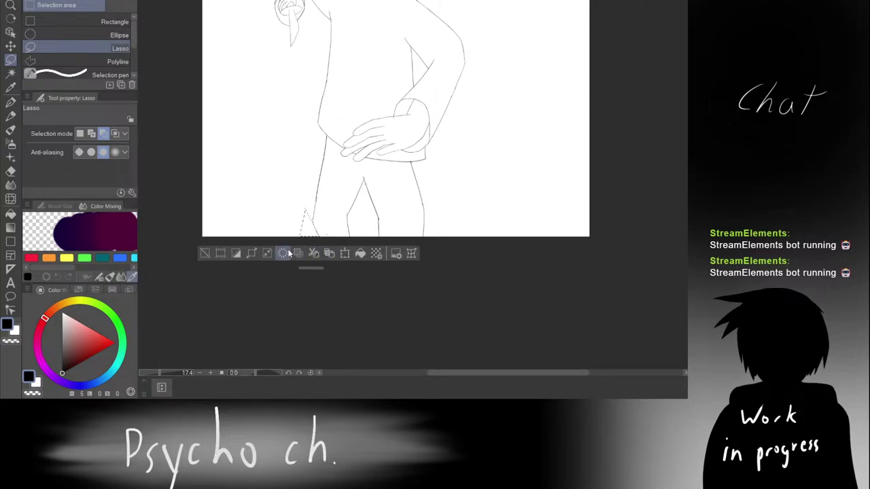
left_click(206, 254)
scroll(290, 224, "down", 4)
scroll(316, 206, "up", 5)
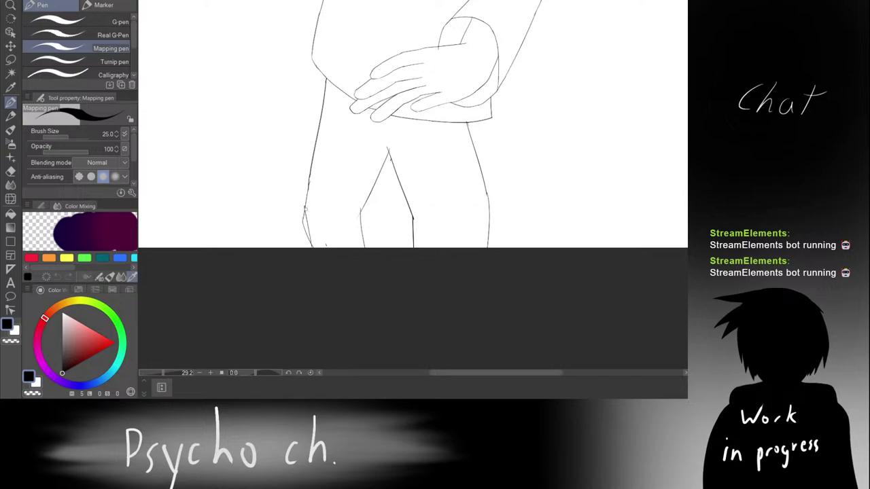
scroll(302, 222, "up", 1)
key("e")
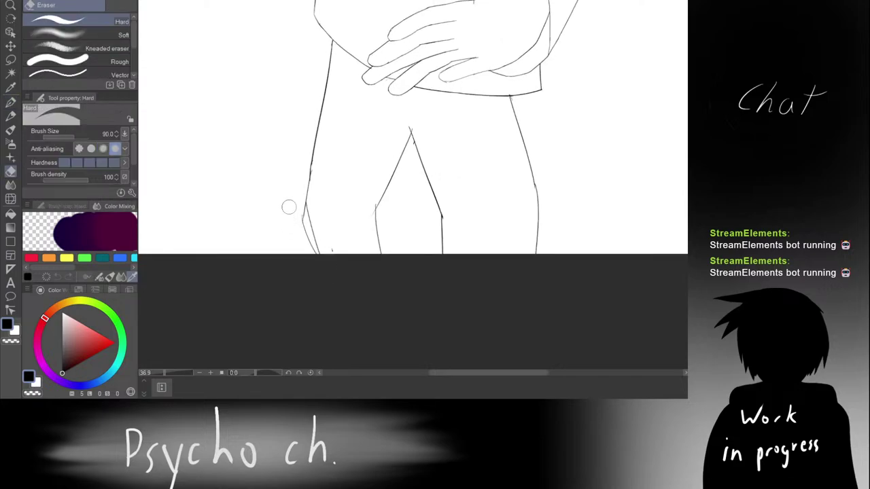
scroll(303, 217, "down", 7)
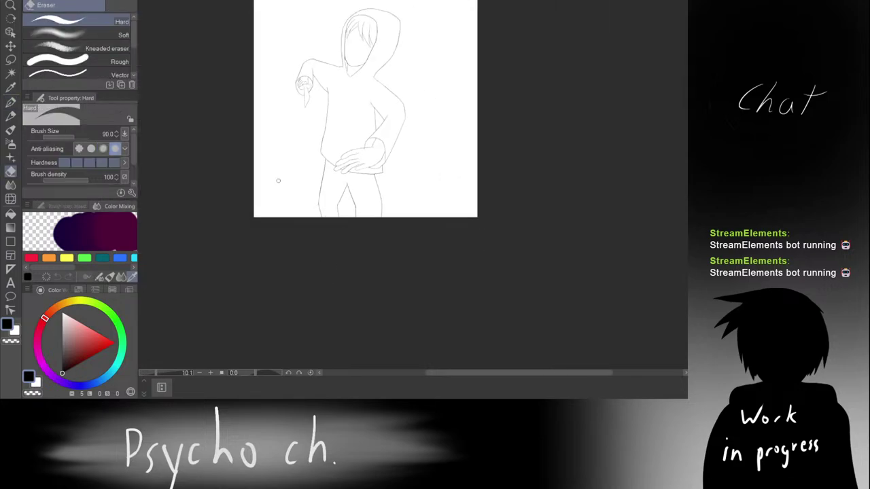
mouse_move(356, 163)
left_mouse_down()
mouse_move(336, 248)
mouse_move(348, 181)
mouse_move(348, 199)
left_mouse_up()
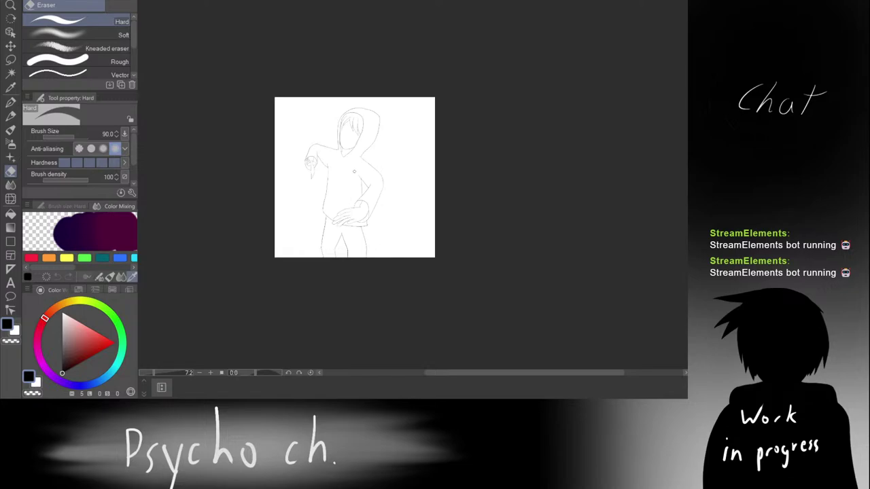
Step: Ink the mouth's upper line as a single curve across the lower face with the Mapping pen
scroll(353, 171, "up", 3)
scroll(350, 156, "down", 1)
scroll(347, 147, "up", 3)
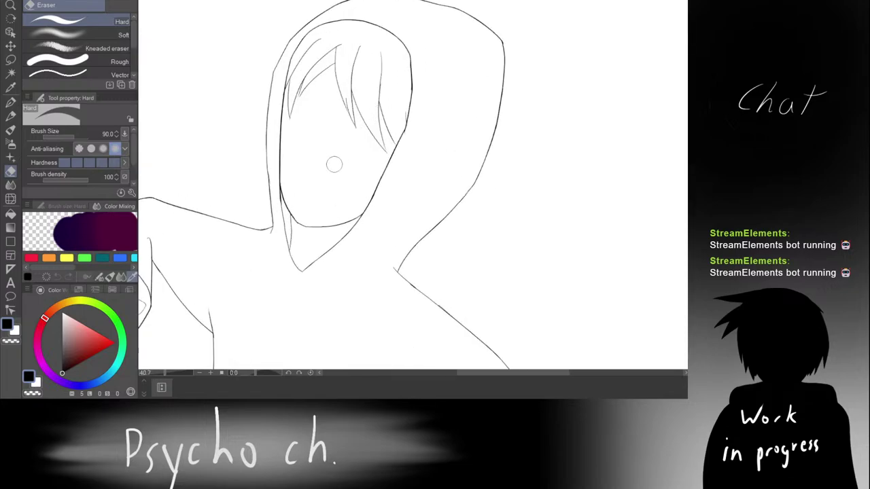
left_click_drag(338, 197, 367, 214)
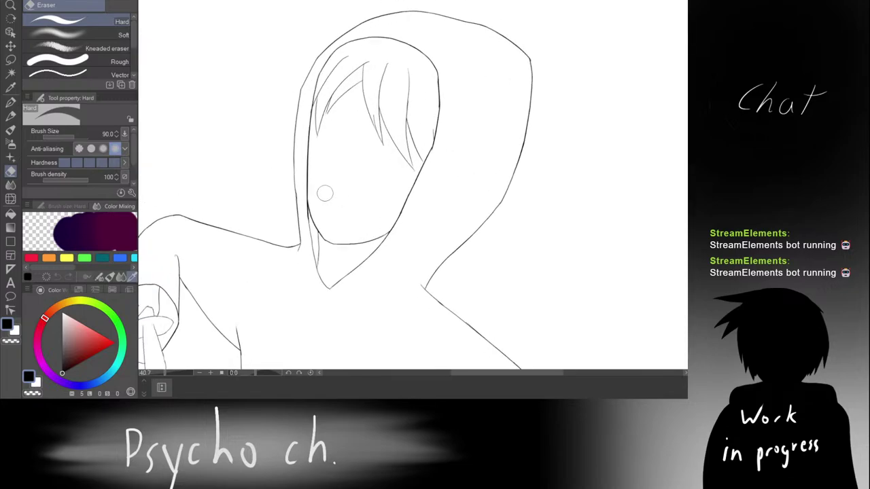
scroll(367, 183, "up", 1)
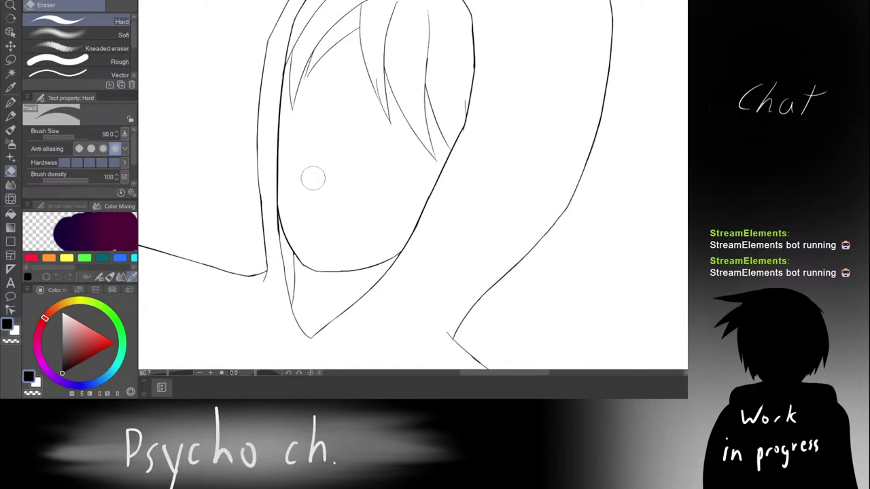
key("p")
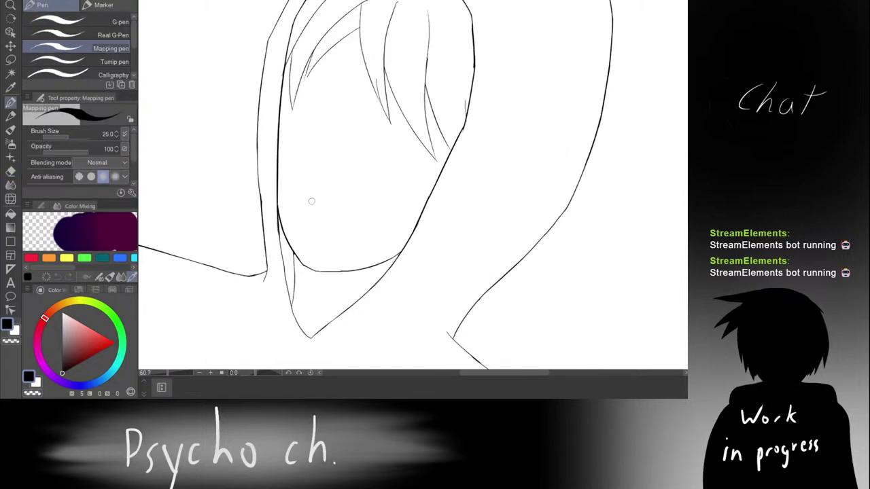
key("ctrl+z")
key("h")
left_click_drag(497, 143, 392, 157)
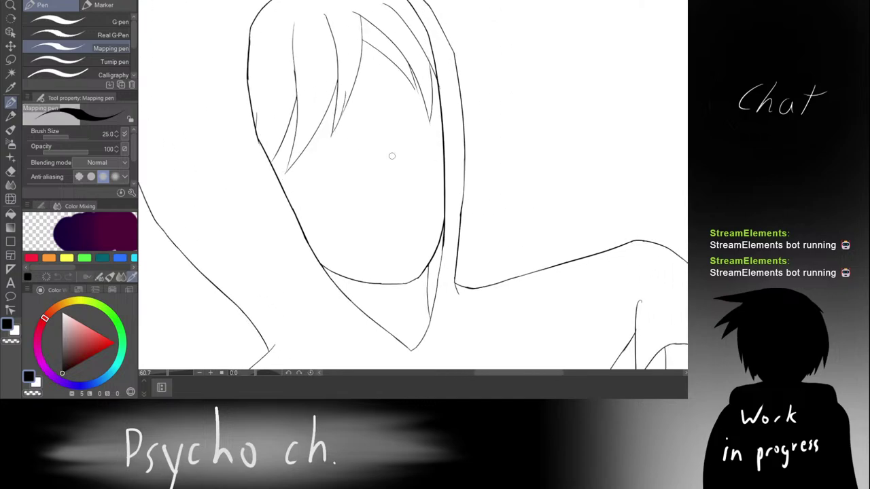
left_click_drag(378, 236, 414, 206)
key("ctrl+z")
key("ctrl+z")
key("ctrl+z")
Step: Ink the mouth's curved lower line beneath the upper one, joining the two at one corner of the smile
scroll(422, 180, "down", 6)
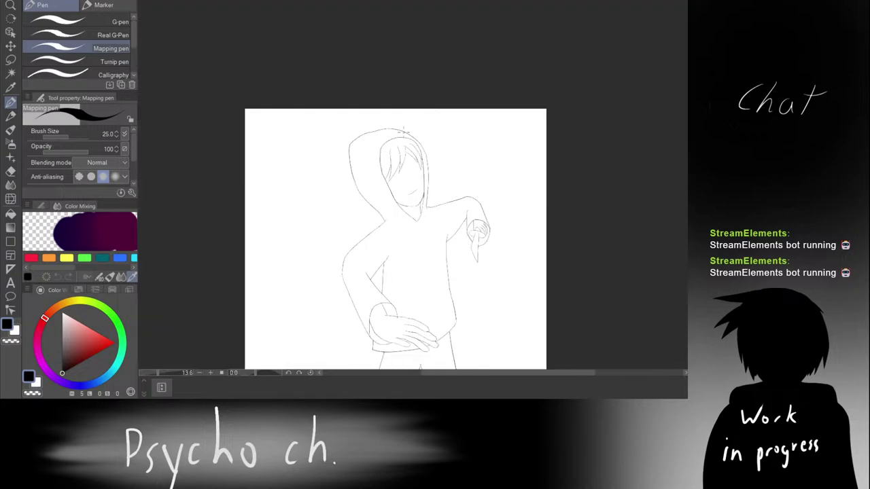
key("r")
left_click_drag(409, 160, 456, 140)
scroll(419, 181, "up", 6)
left_click_drag(388, 130, 507, 99)
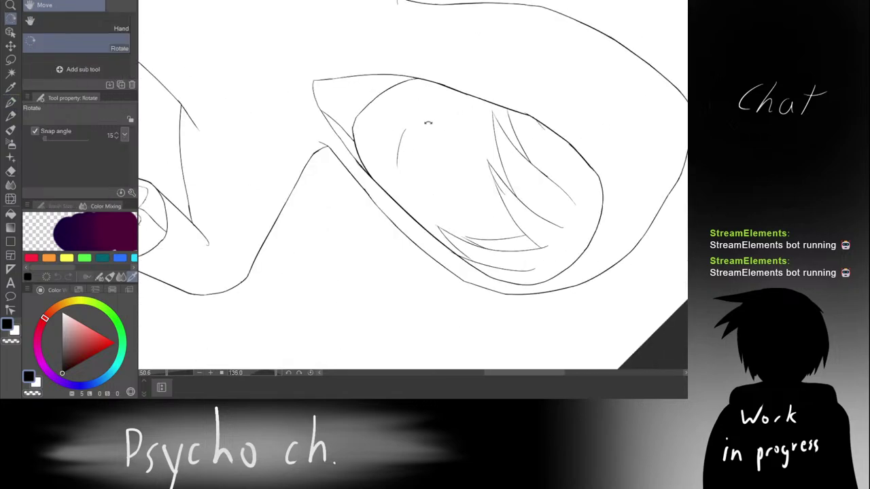
scroll(422, 125, "up", 3)
key("p")
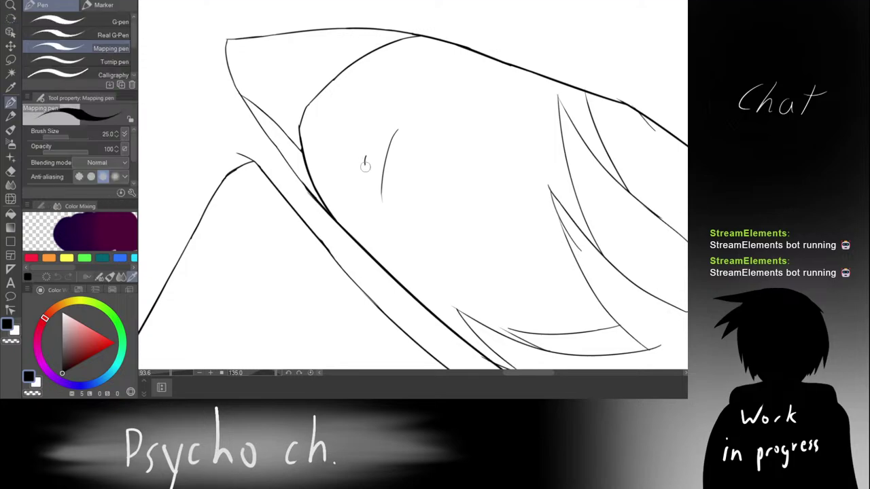
left_click_drag(364, 158, 370, 203)
key("ctrl+z")
left_click_drag(366, 155, 370, 208)
key("ctrl+z")
left_click_drag(368, 154, 382, 224)
key("ctrl+z")
left_click_drag(382, 188, 385, 234)
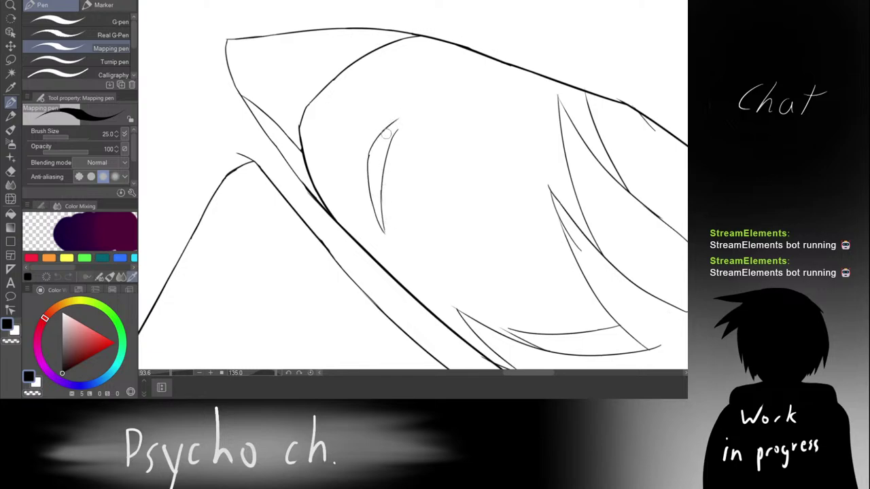
Step: Extend the mouth's upper and lower lines toward the open corner to close the crescent-shaped smile
key("r")
left_click_drag(436, 78, 374, 127)
scroll(370, 132, "up", 3)
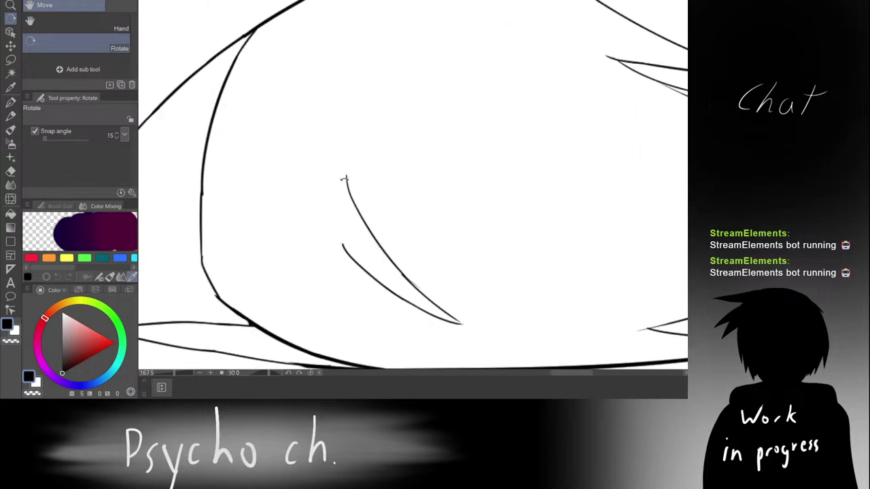
mouse_move(334, 183)
left_mouse_down()
mouse_move(341, 165)
mouse_move(324, 141)
mouse_move(332, 224)
mouse_move(341, 129)
left_mouse_up()
key("p")
key("ctrl+z")
mouse_move(357, 168)
left_mouse_down()
mouse_move(363, 114)
mouse_move(351, 174)
left_mouse_up()
key("ctrl+z")
key("ctrl+z")
mouse_move(352, 126)
left_mouse_down()
mouse_move(350, 176)
mouse_move(373, 89)
left_mouse_up()
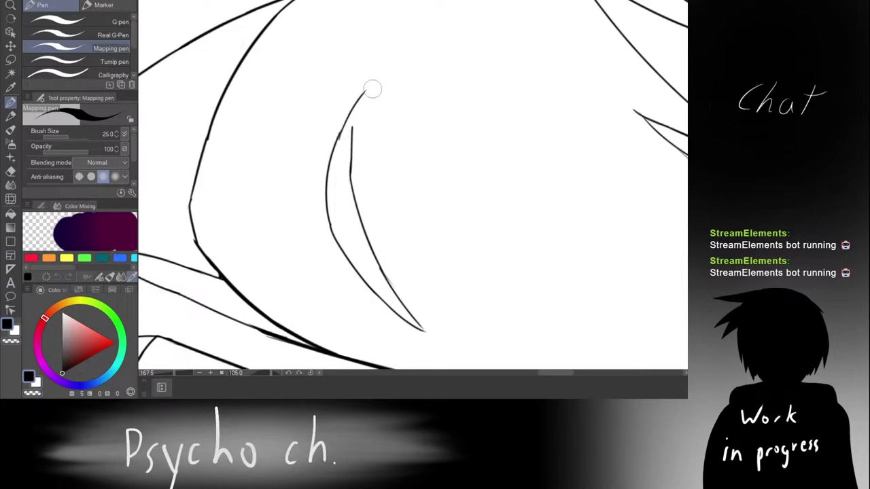
key("ctrl+z")
left_click_drag(339, 135, 365, 101)
key("ctrl+z")
mouse_move(338, 138)
left_mouse_down()
mouse_move(355, 97)
mouse_move(351, 146)
left_mouse_up()
key("ctrl+z")
Step: Examine the inked smile in relation to the hair, hood and upper body with the canvas upright
scroll(366, 101, "down", 10)
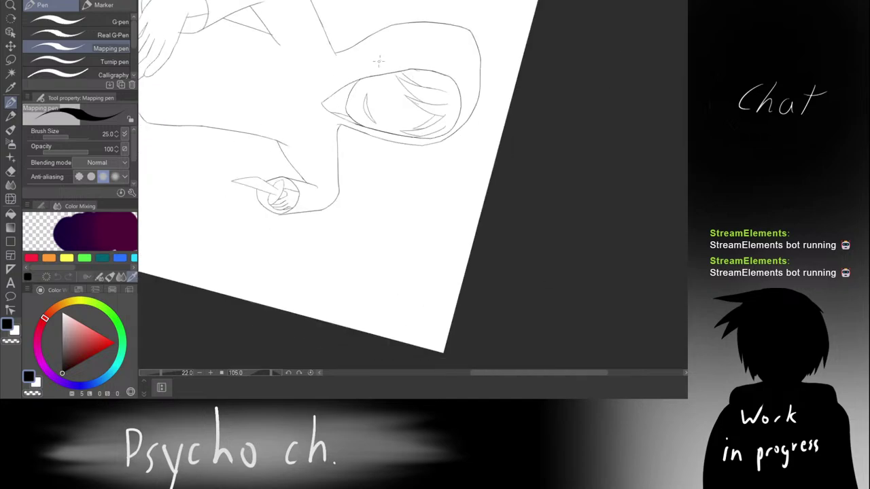
key("r")
mouse_move(382, 58)
left_mouse_down()
mouse_move(267, 122)
mouse_move(319, 144)
left_mouse_up()
left_click_drag(360, 122, 331, 142)
key("p")
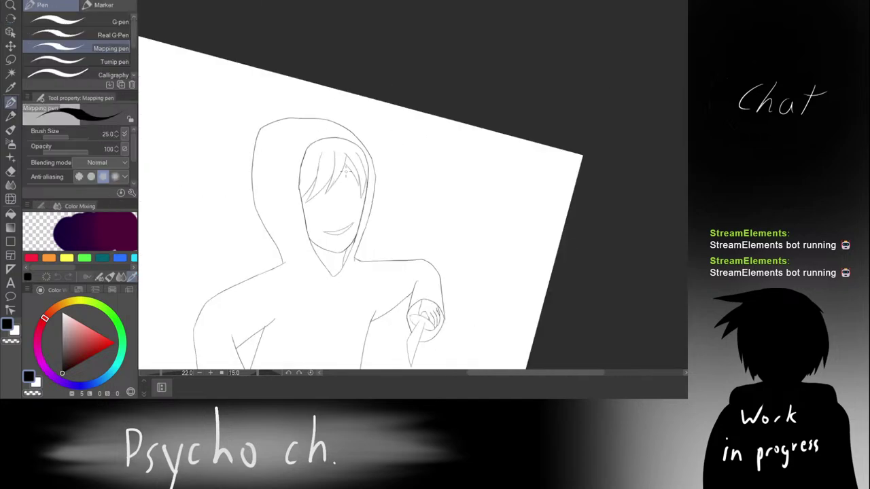
scroll(319, 174, "up", 3)
scroll(340, 170, "down", 2)
key("r")
left_click_drag(378, 117, 356, 125)
key("p")
scroll(378, 176, "up", 5)
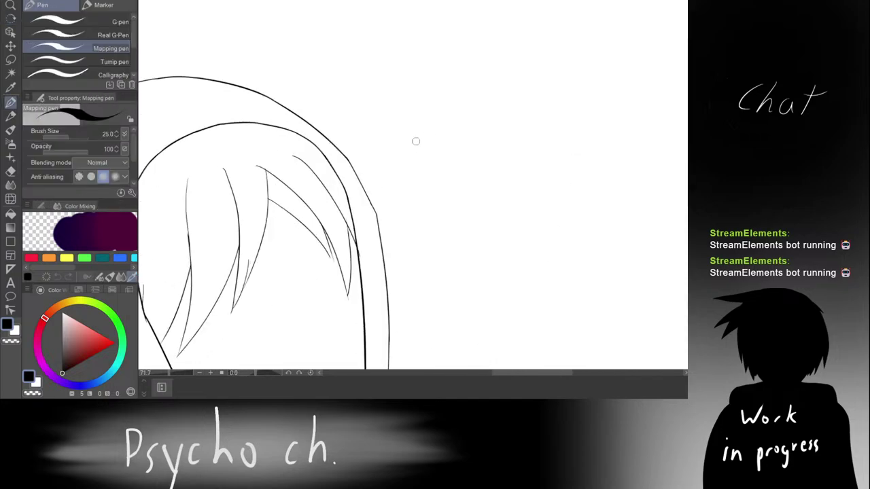
left_click_drag(400, 262, 485, 89)
key("r")
left_click_drag(440, 158, 491, 89)
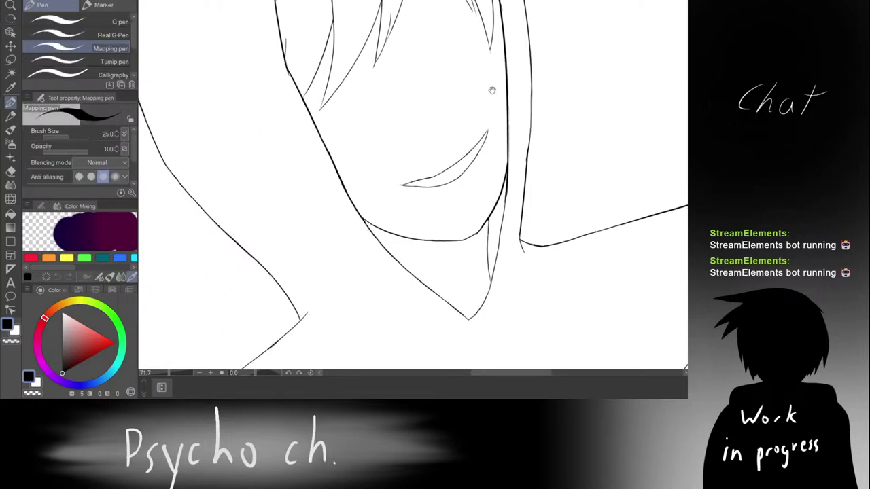
Step: Reduce the Mapping pen's brush size to 6 and start a thin inner line at the mouth's higher corner
scroll(490, 118, "up", 5)
left_click_drag(506, 133, 537, 80)
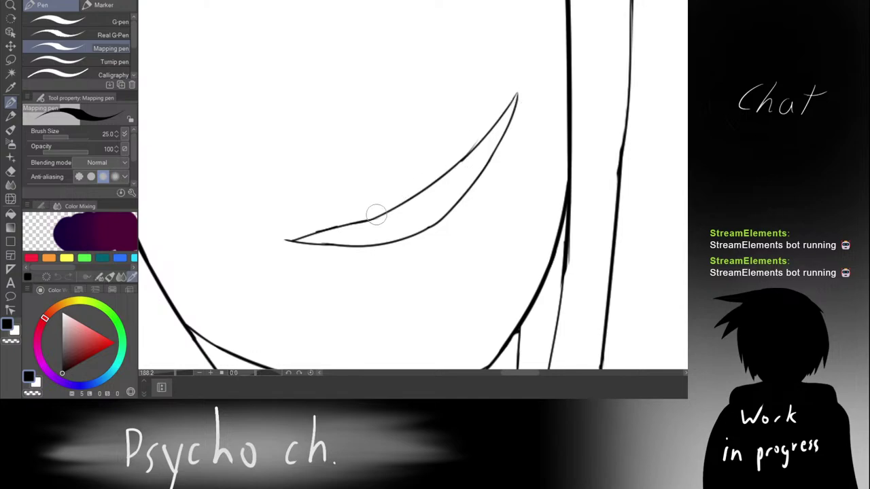
mouse_move(364, 221)
left_mouse_down()
mouse_move(361, 245)
mouse_move(339, 245)
left_mouse_up()
key("ctrl+z")
mouse_move(491, 78)
left_mouse_down()
mouse_move(431, 81)
mouse_move(455, 99)
left_mouse_up()
key("[")
key("[")
key("[")
key("[")
key("[")
key("[")
key("[")
key("[")
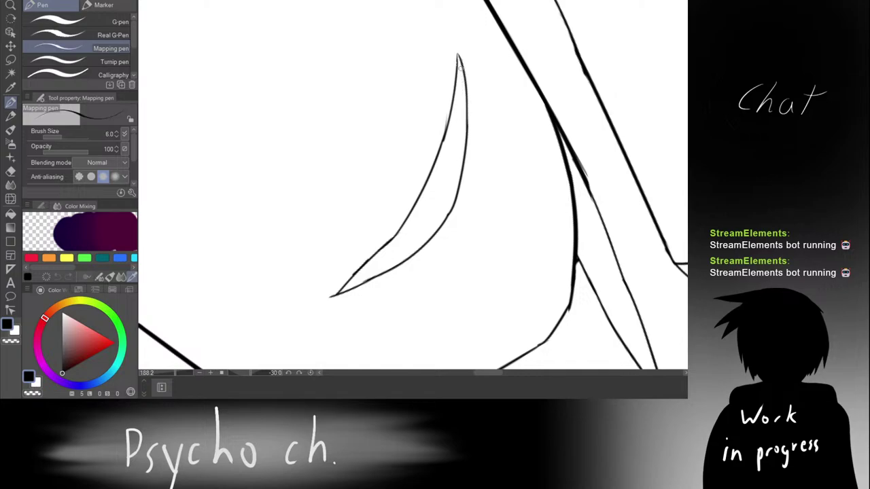
left_click_drag(458, 60, 462, 94)
key("ctrl+z")
left_click_drag(459, 57, 462, 104)
Step: Continue the thin inner line through the middle of the mouth down to its lower corner
mouse_move(456, 132)
left_mouse_down()
mouse_move(435, 191)
mouse_move(393, 243)
left_mouse_up()
key("ctrl+z")
mouse_move(459, 130)
left_mouse_down()
mouse_move(438, 174)
mouse_move(373, 148)
left_mouse_up()
key("h")
key("ctrl+z")
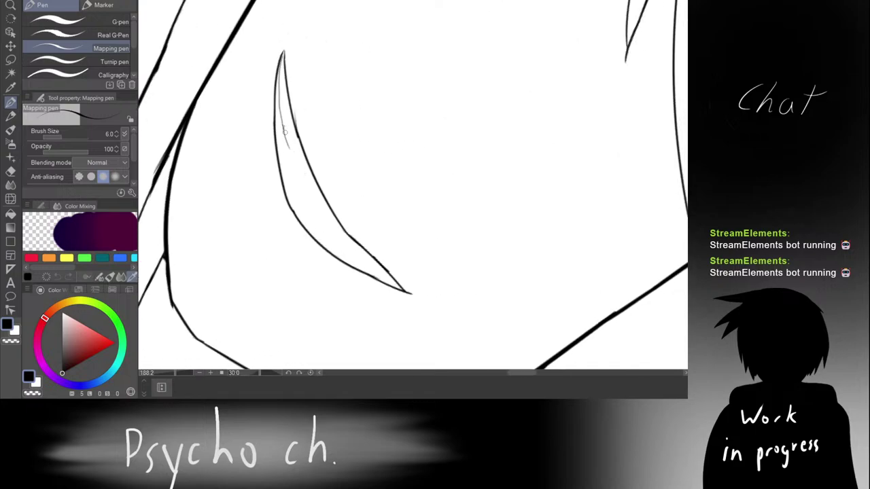
left_click_drag(286, 142, 332, 231)
left_click_drag(369, 271, 378, 278)
Step: Re-ink the lower stretch of the mouth's inner line so that it curves along the middle of the smile
scroll(340, 188, "down", 10)
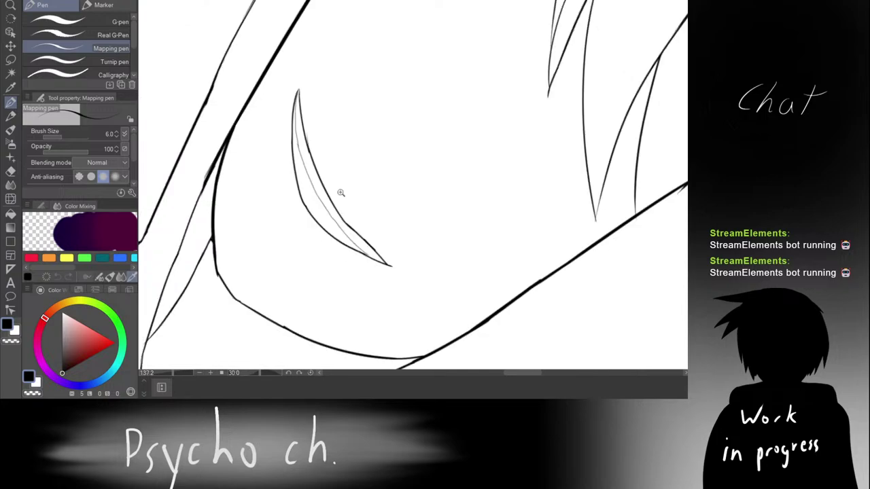
left_click_drag(411, 129, 461, 121)
scroll(441, 132, "up", 7)
left_click_drag(366, 140, 445, 95)
scroll(445, 94, "up", 5)
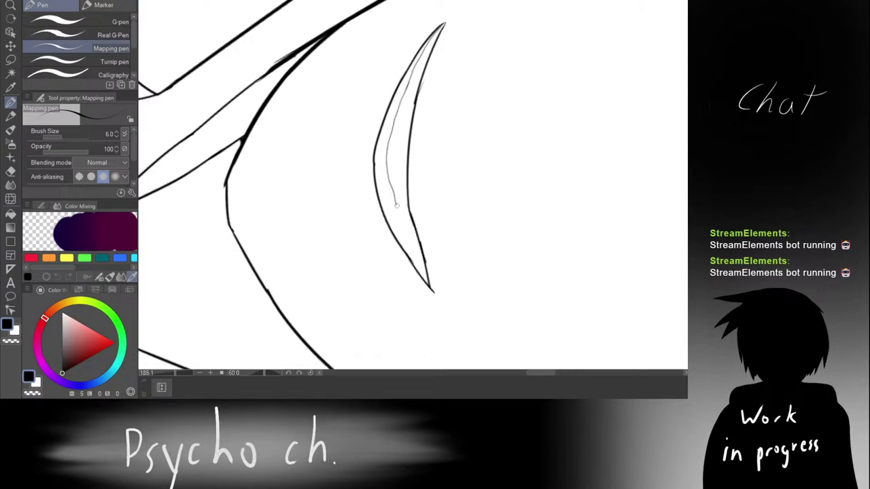
scroll(417, 165, "down", 10)
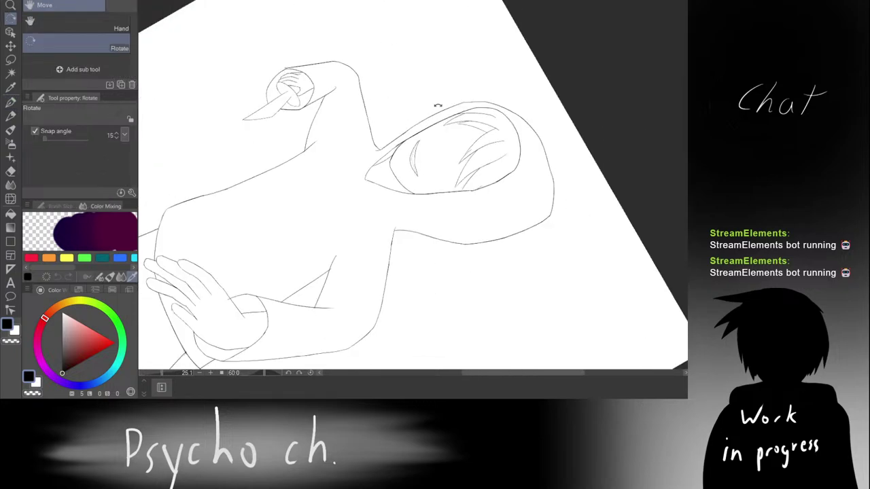
Step: Raise the Mapping pen's brush size to 8 and touch up the thin line inside the mouth
scroll(399, 149, "up", 10)
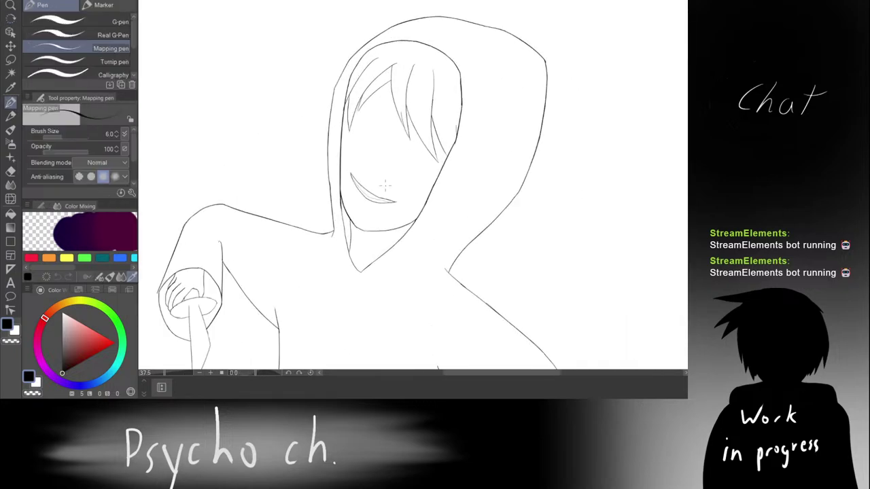
left_click_drag(390, 102, 473, 141)
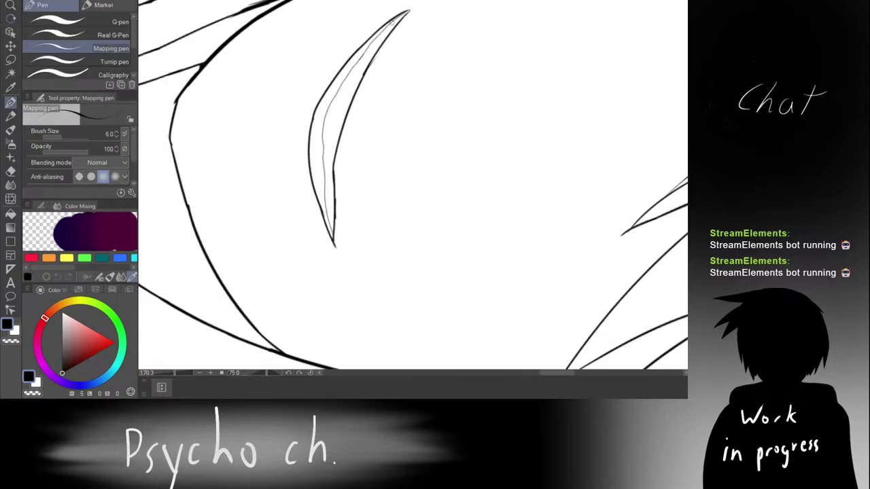
scroll(385, 64, "up", 2)
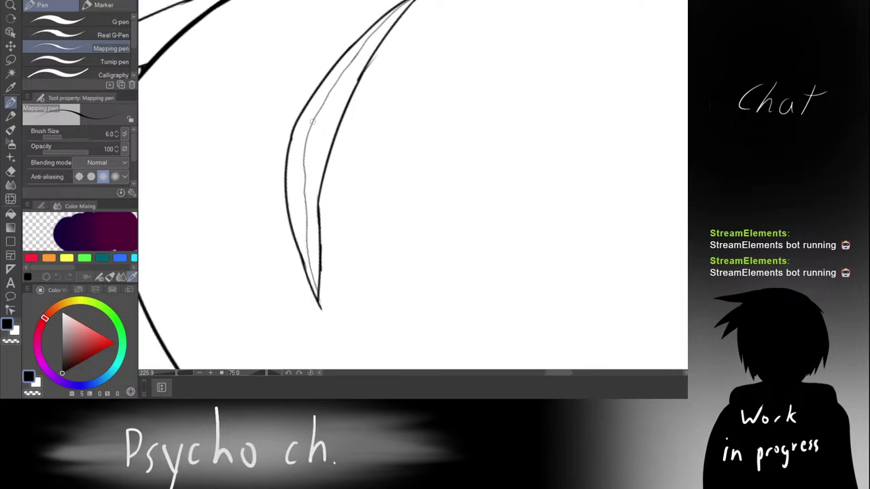
scroll(344, 99, "up", 3)
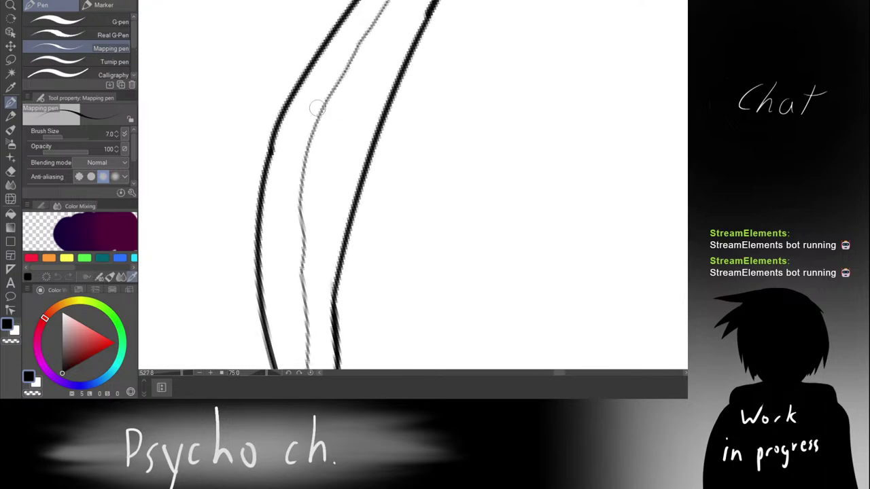
mouse_move(332, 89)
left_mouse_down()
mouse_move(319, 117)
mouse_move(359, 50)
mouse_move(302, 146)
mouse_move(361, 62)
mouse_move(332, 93)
left_mouse_up()
key("ctrl+z")
key("ctrl+z")
mouse_move(364, 61)
left_mouse_down()
mouse_move(350, 82)
mouse_move(309, 100)
left_mouse_up()
left_click_drag(332, 79, 260, 177)
scroll(350, 54, "down", 10)
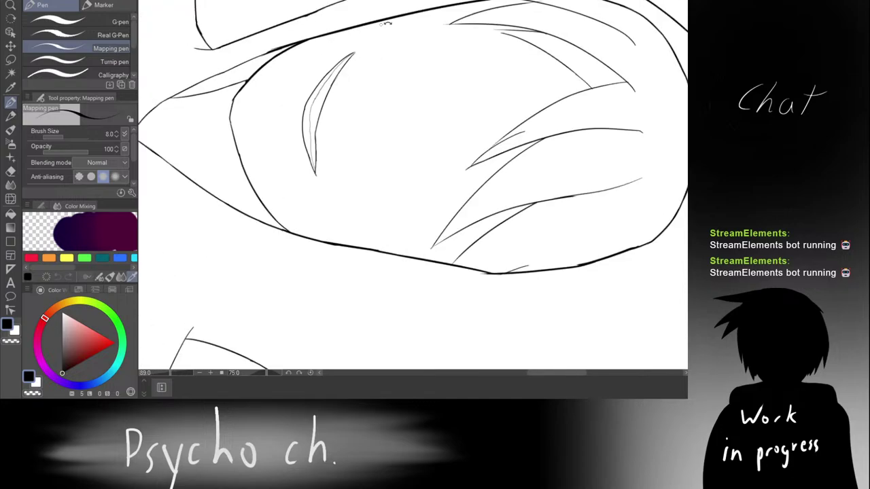
Step: Examine the finished smile on the whole figure with the canvas turned upright
key("r")
left_click_drag(386, 24, 242, 73)
scroll(299, 72, "down", 8)
key("r")
left_click_drag(356, 46, 465, 29)
scroll(442, 99, "up", 3)
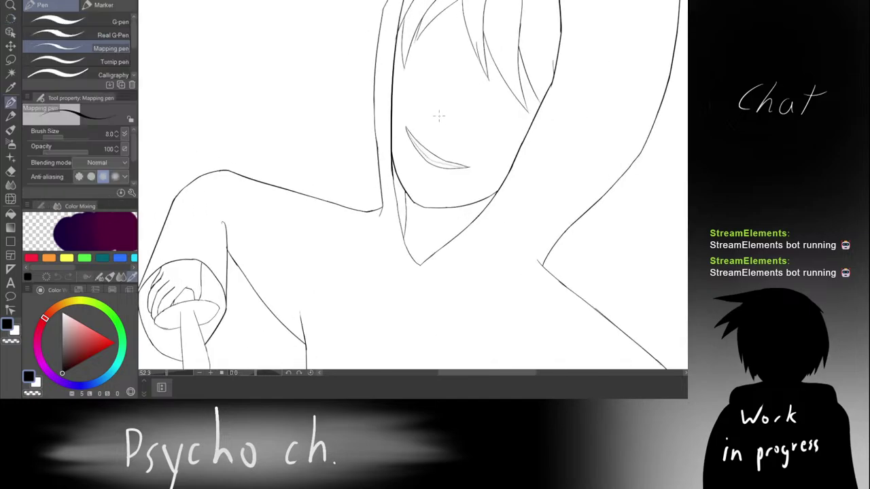
scroll(439, 116, "down", 6)
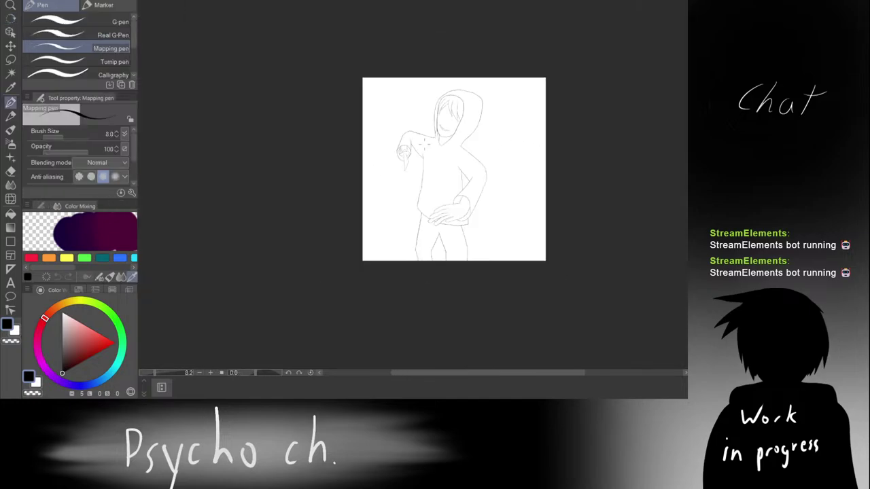
scroll(425, 141, "up", 4)
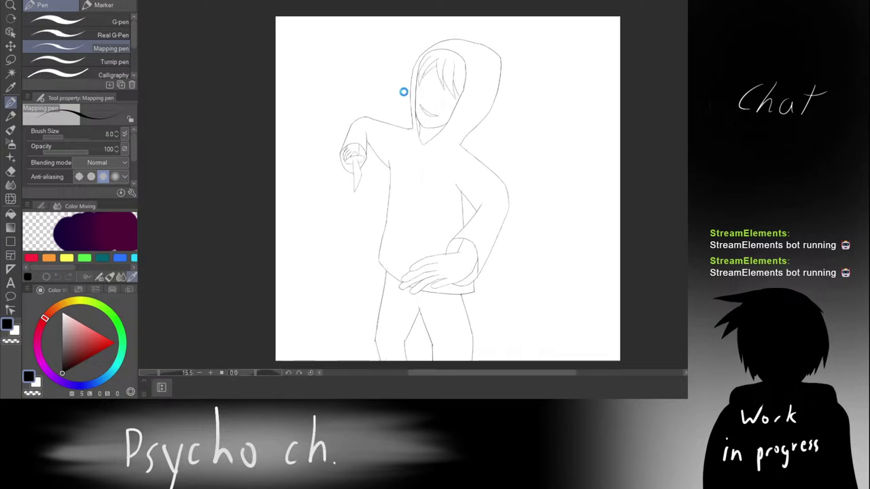